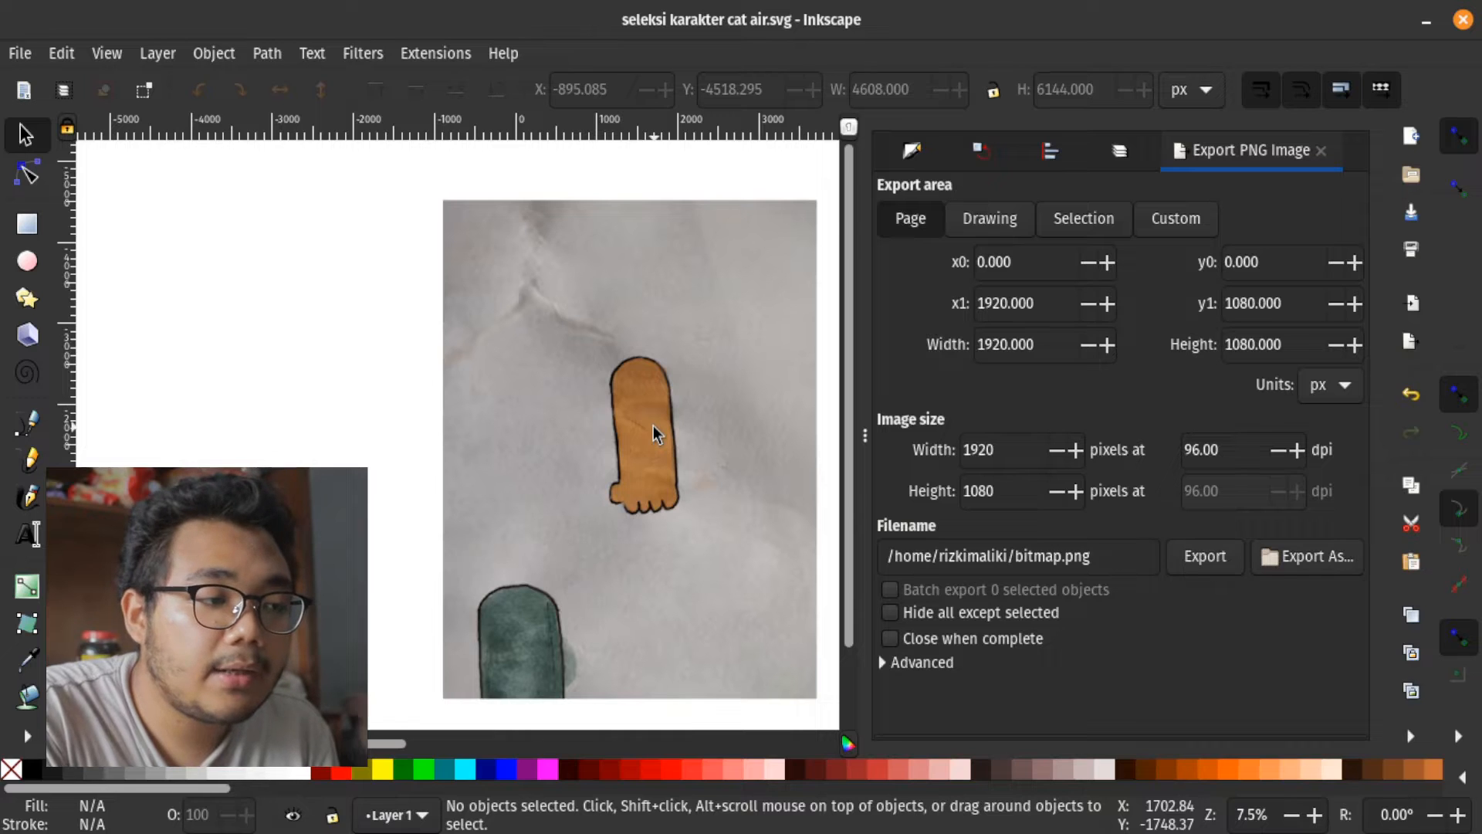
# Delete the existing leg photo so that only the empty page remains
pyautogui.click(577, 389)
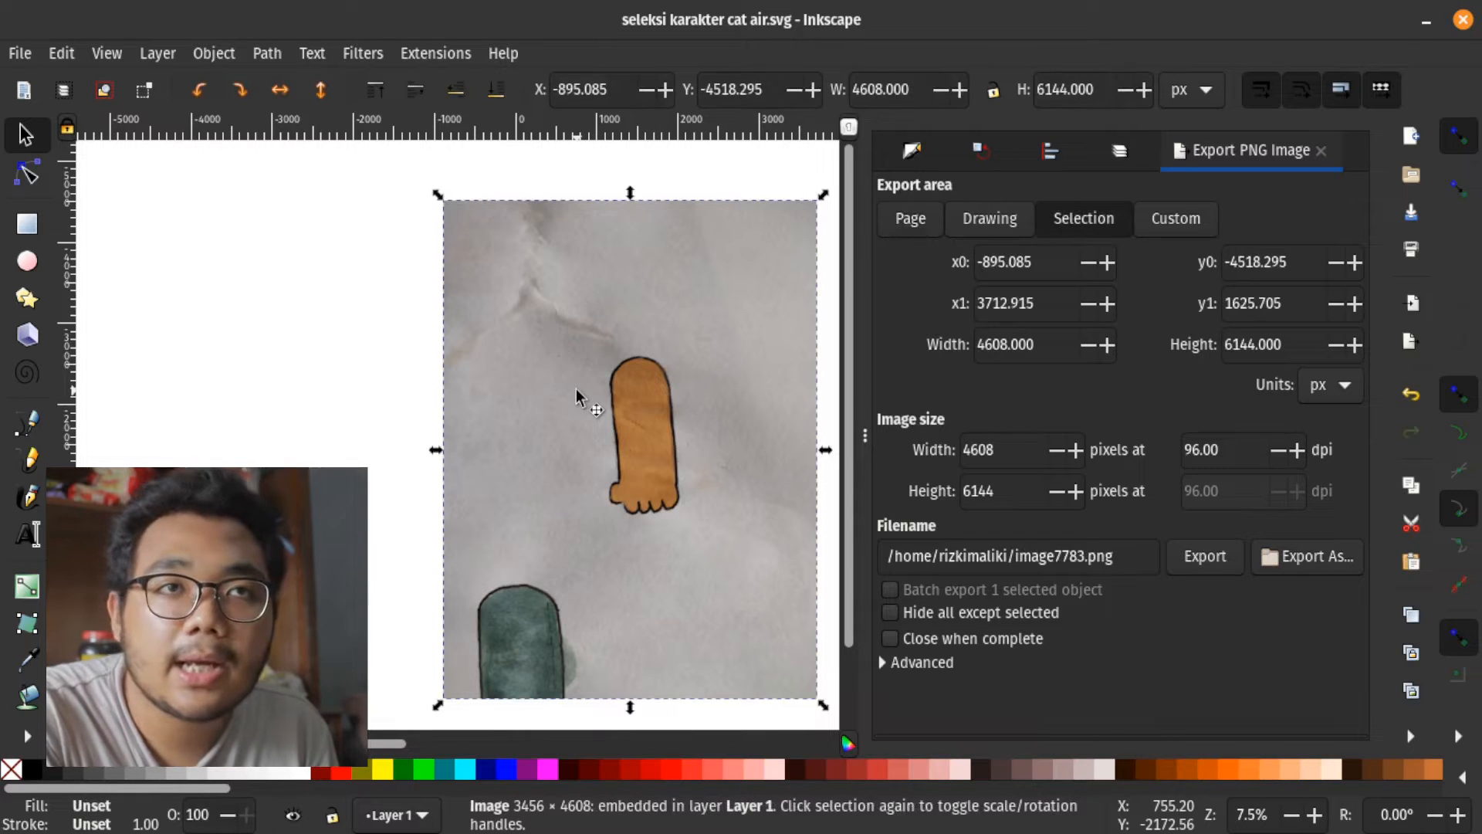
pyautogui.press('Delete')
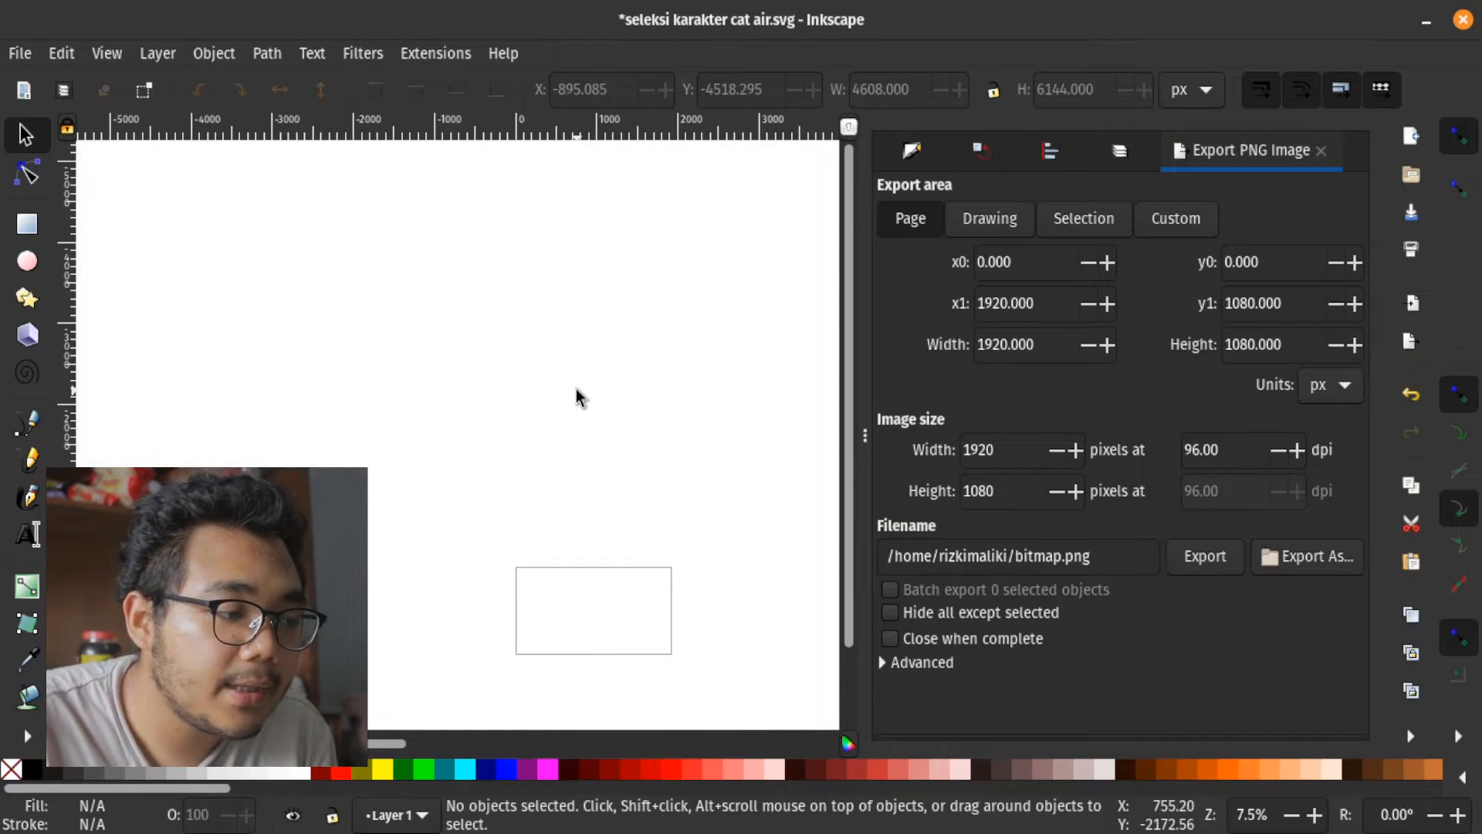
pyautogui.scroll(-5, 590, 475)
pyautogui.keyDown('ctrl'); pyautogui.scroll(2, 590, 475); pyautogui.keyUp('ctrl')
pyautogui.keyDown('ctrl'); pyautogui.scroll(-1, 590, 475); pyautogui.keyUp('ctrl')
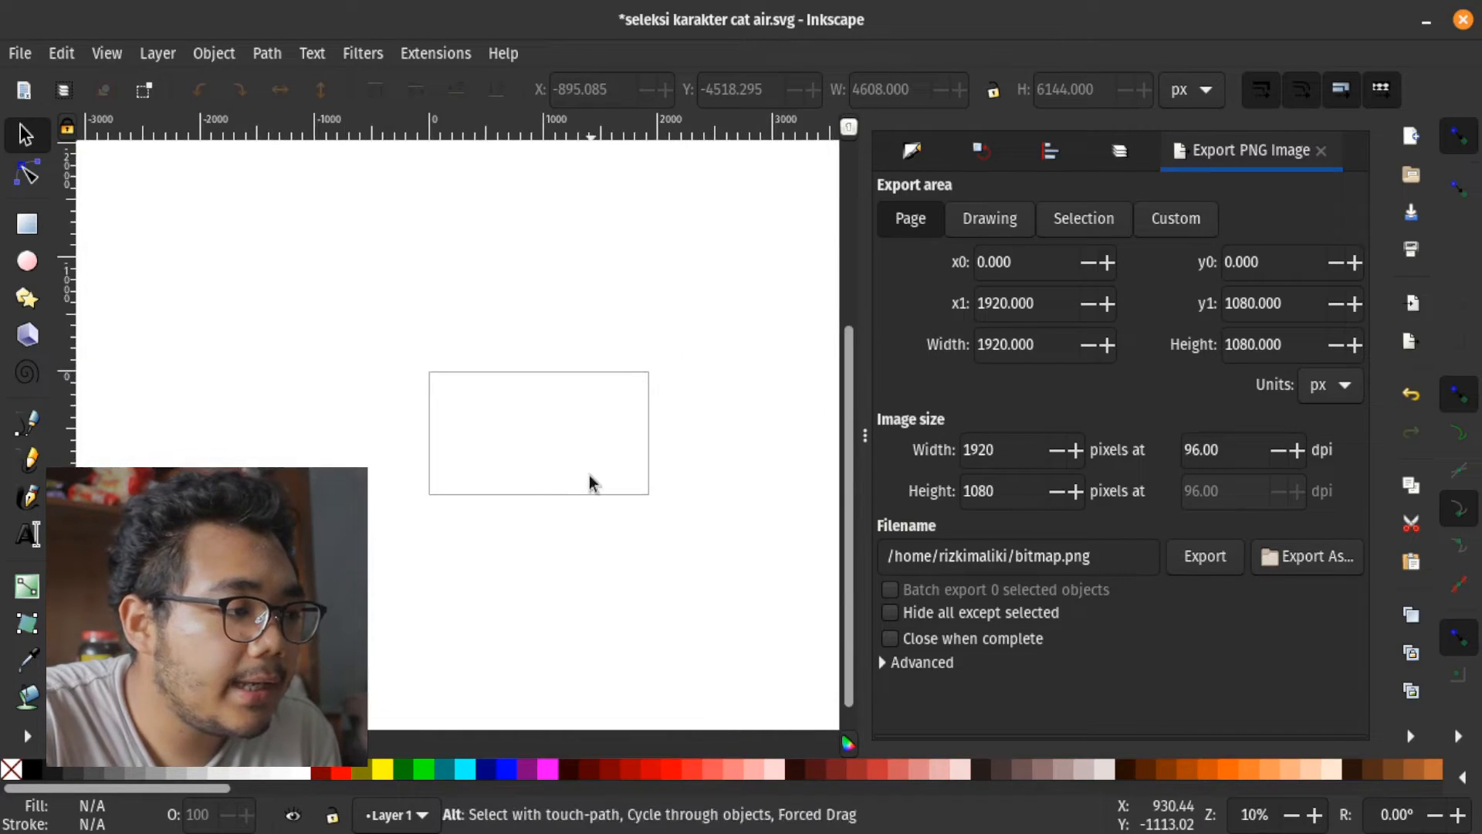
# Try placing IMG20211121155445.jpg from the Files window on the canvas, and delete the placed image
pyautogui.hotkey('alt', 'Tab')
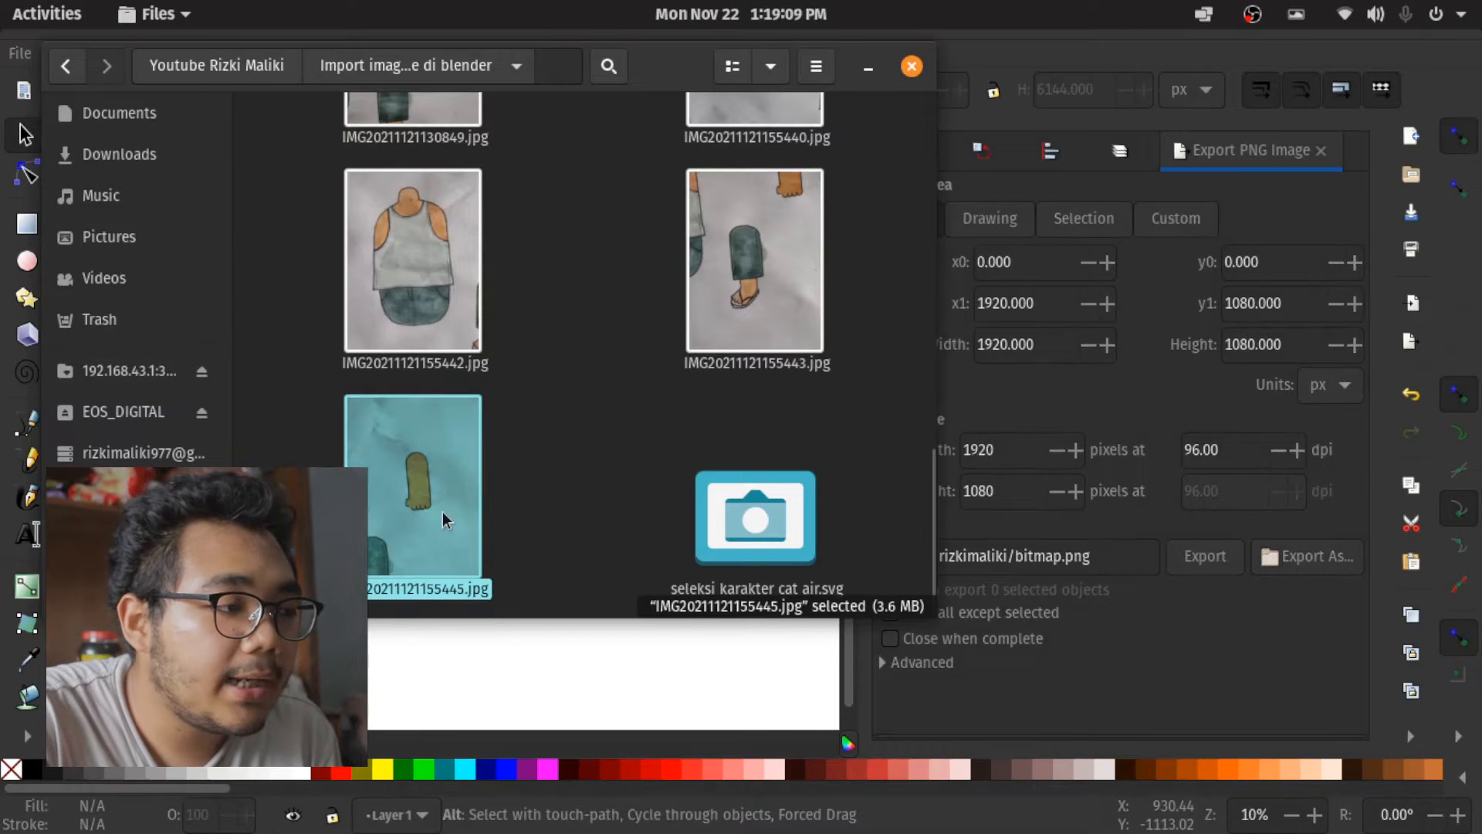
pyautogui.moveTo(687, 81); pyautogui.dragTo(1200, 115)
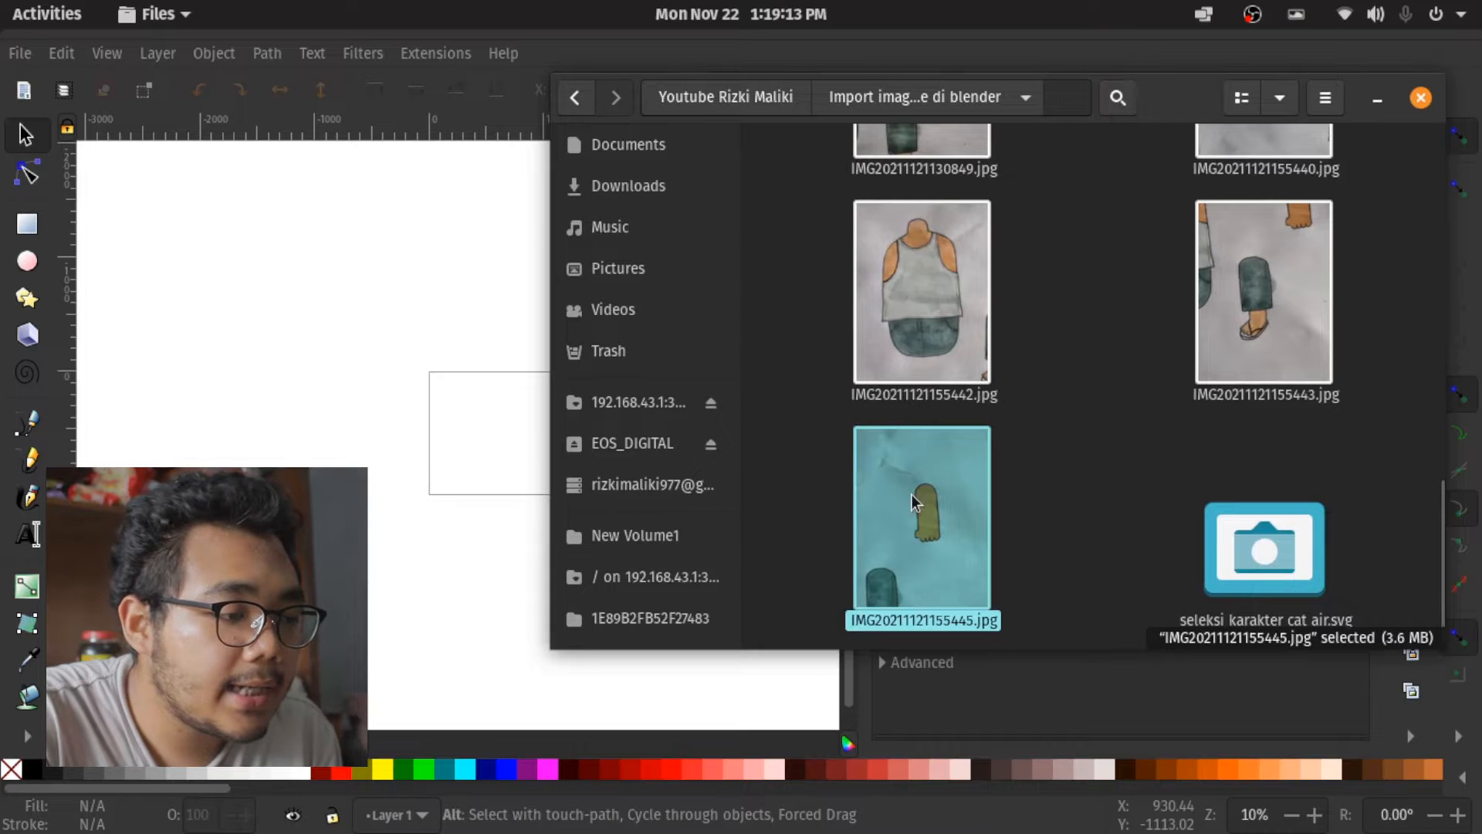
pyautogui.moveTo(911, 494); pyautogui.dragTo(391, 349)
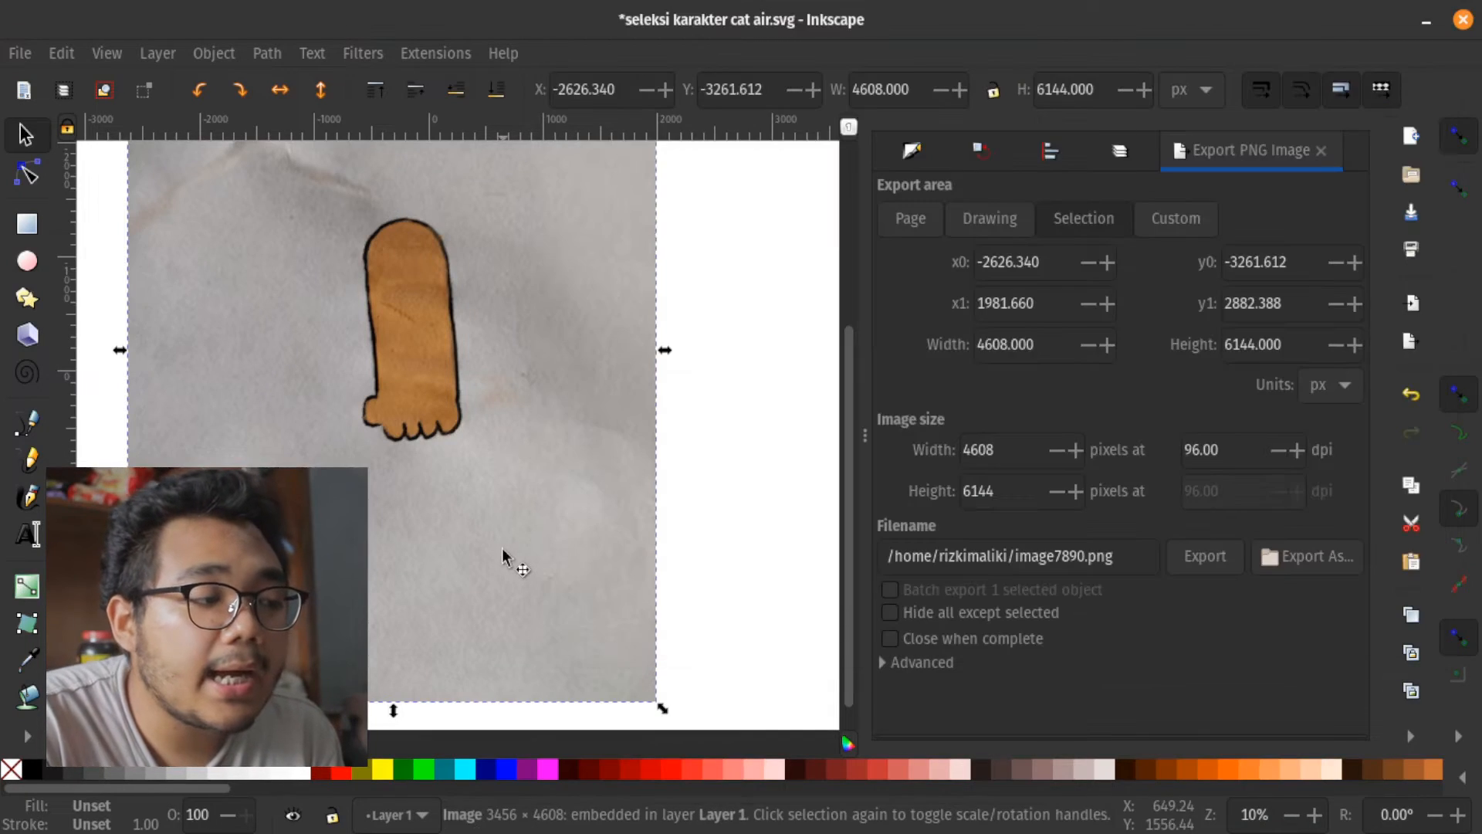
pyautogui.press('Delete')
# Switch to Files, view the torso photo IMG20211121155442.jpg in Image Viewer, and close the viewer
pyautogui.hotkey('alt', 'Tab')
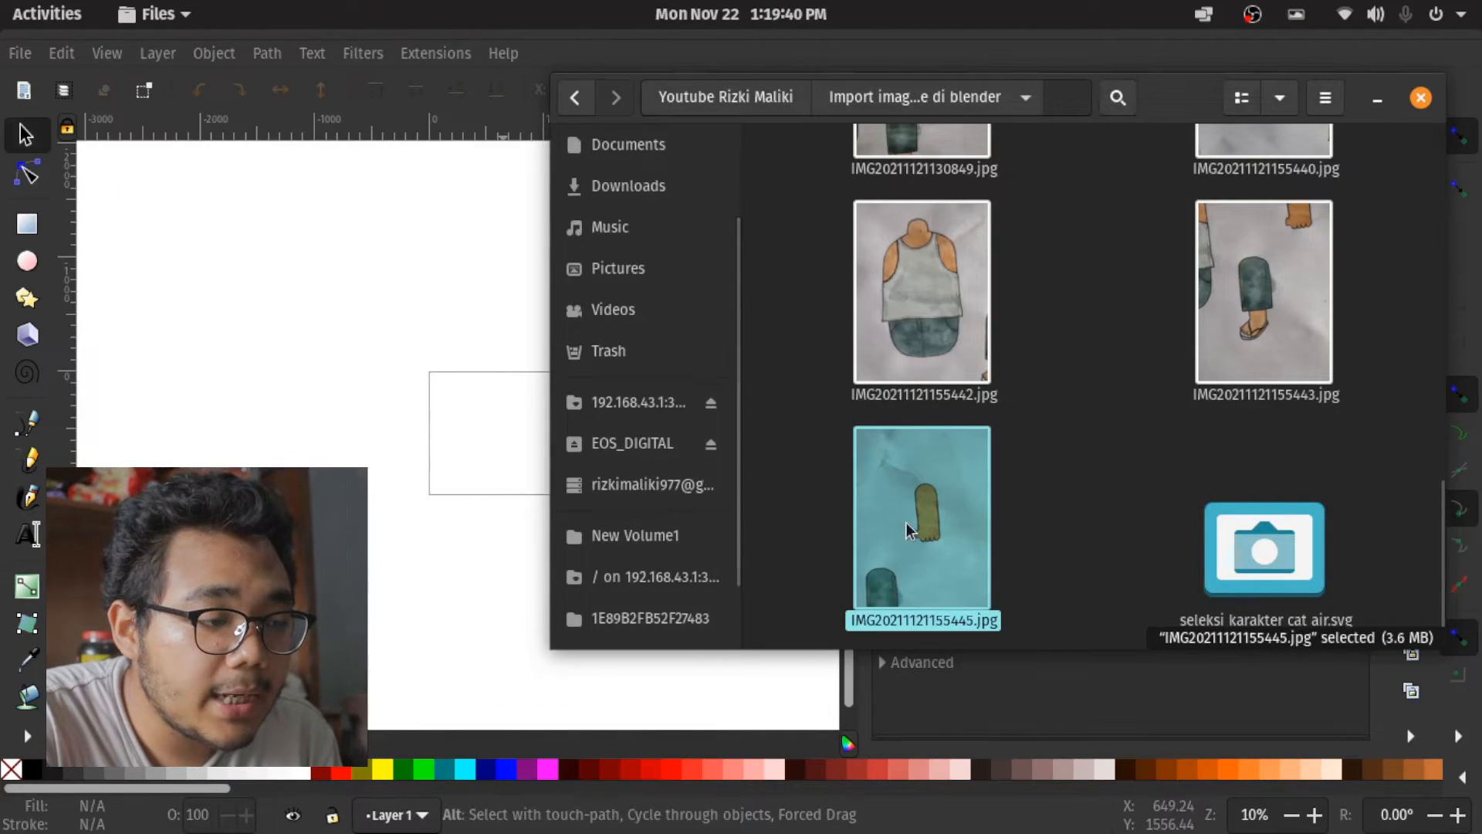
pyautogui.doubleClick(932, 328)
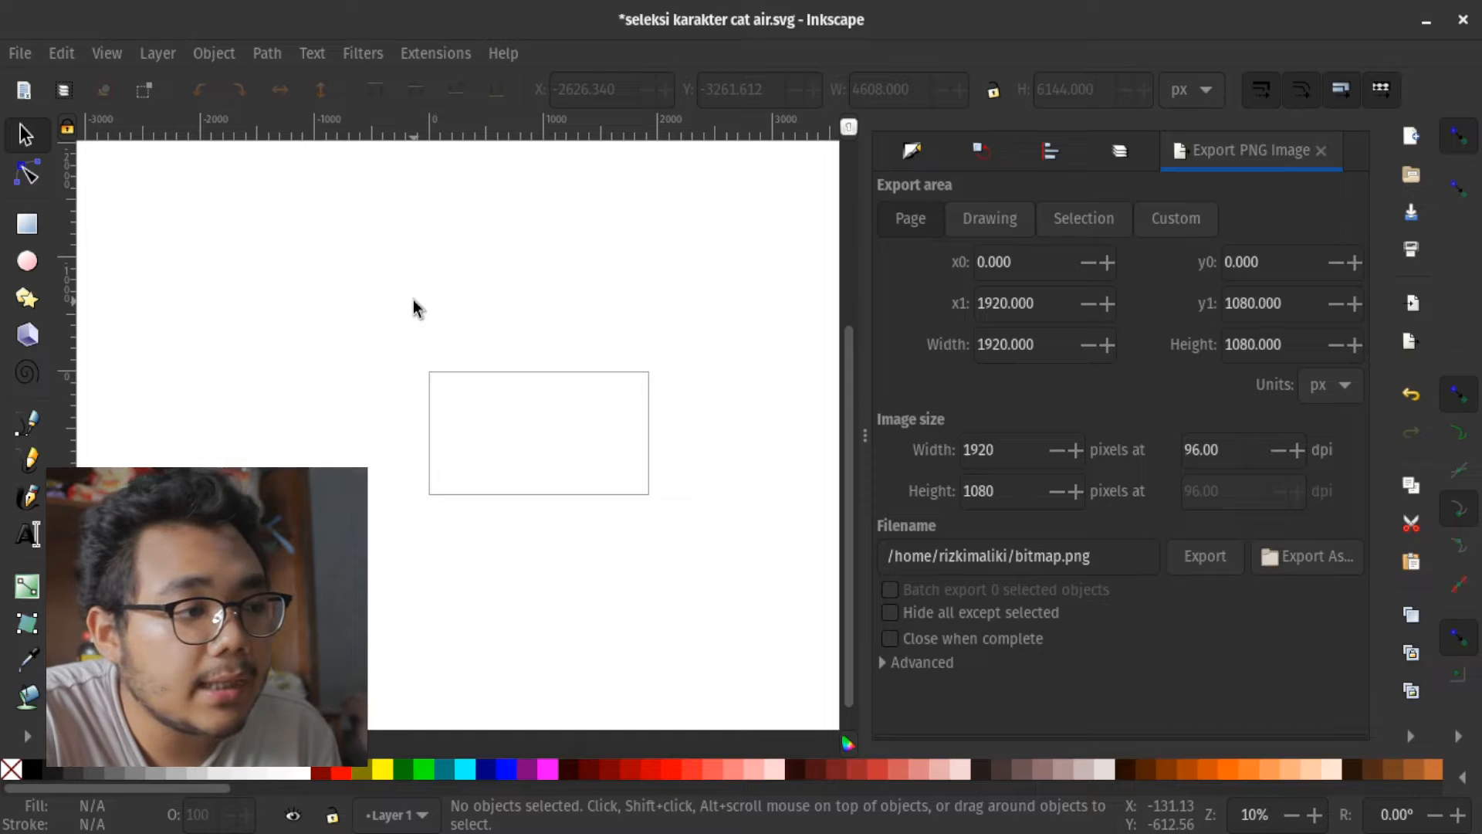
pyautogui.hotkey('alt', 'Tab')
pyautogui.hotkey('alt', 'Tab')
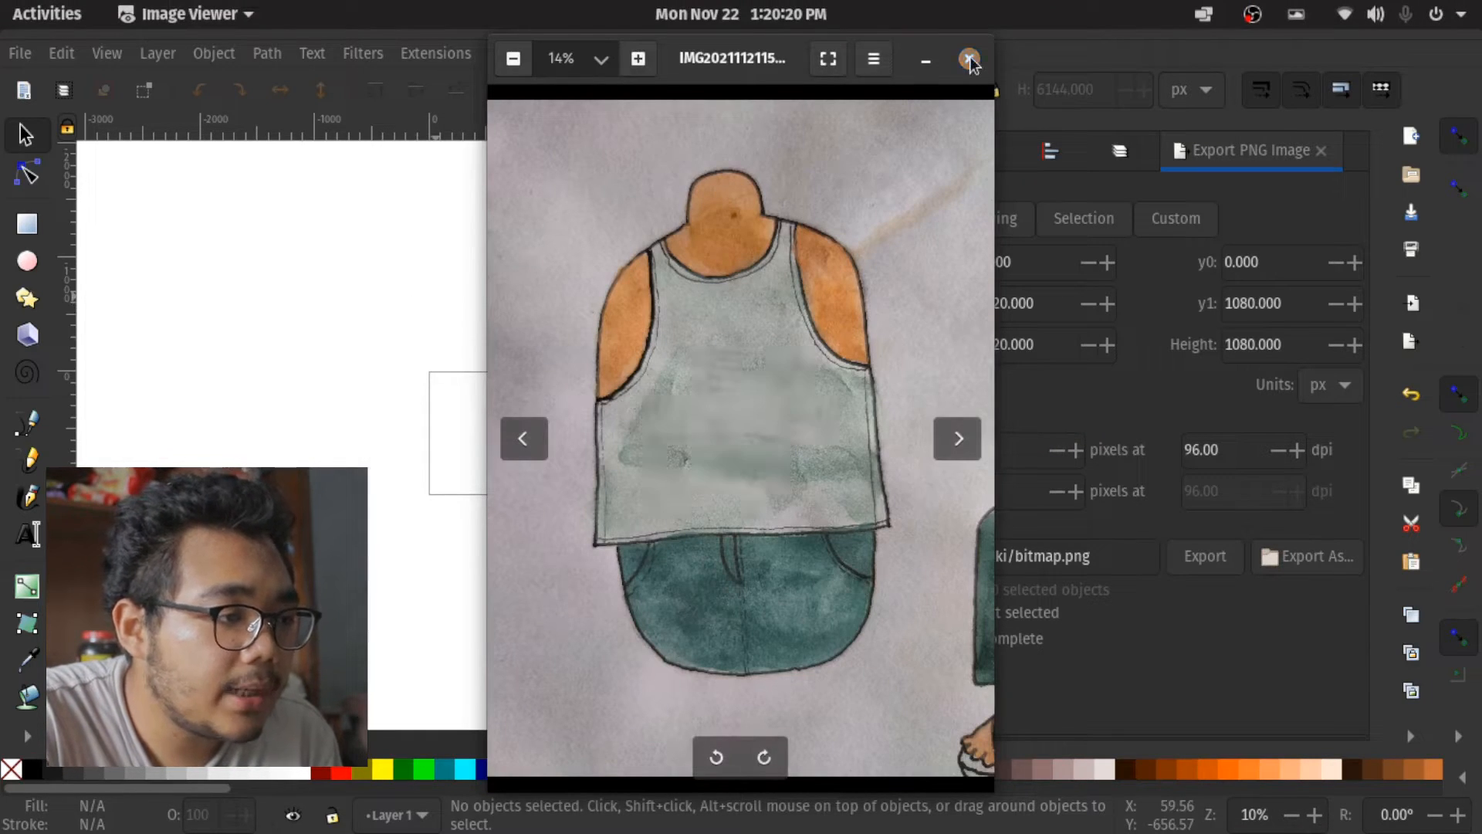
pyautogui.click(969, 59)
# Import IMG20211121155445.jpg from Files as an embedded image, with DPI from file and rendering mode None (auto)
pyautogui.hotkey('alt', 'Tab')
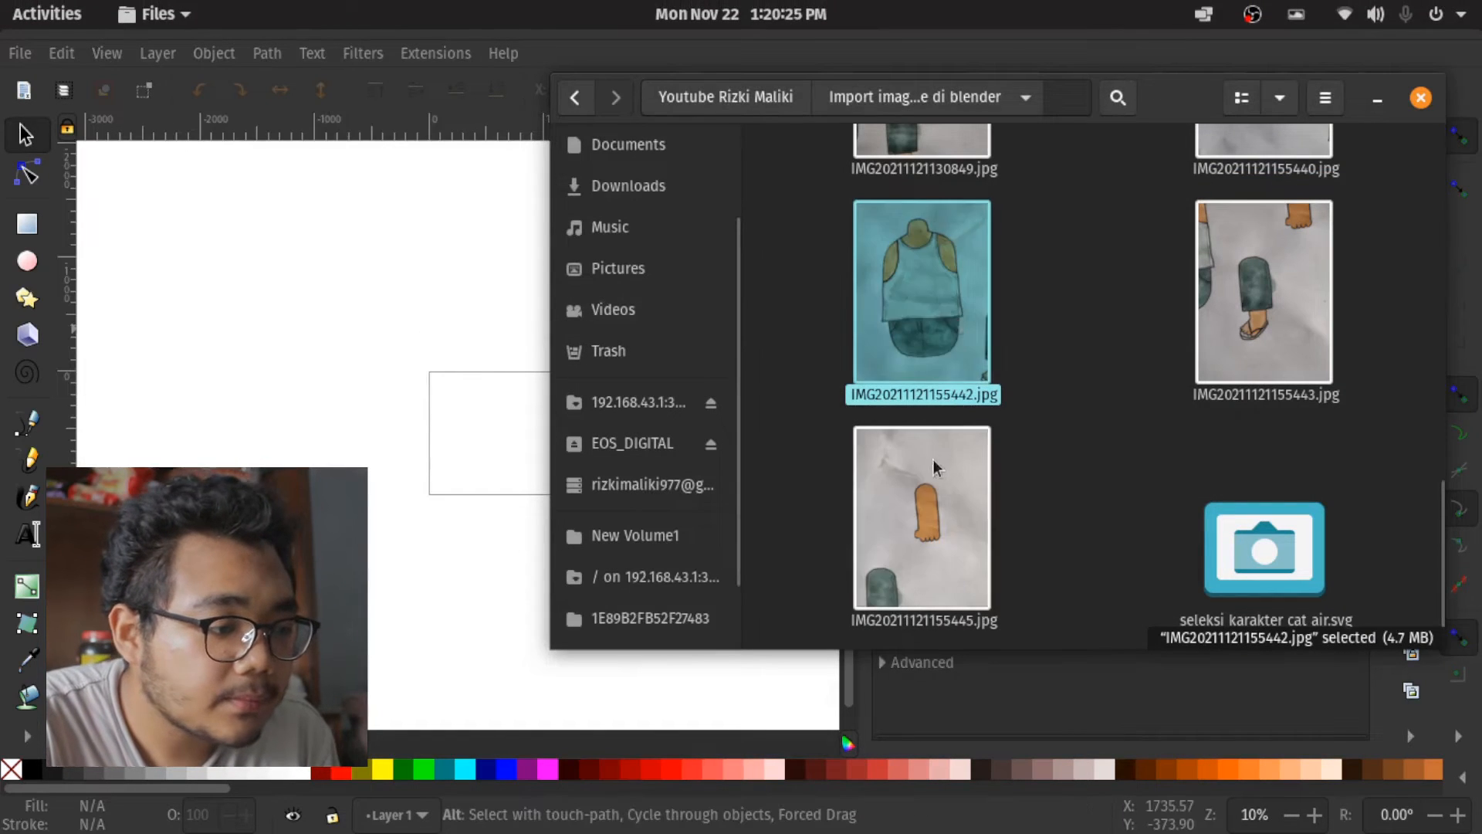
pyautogui.click(929, 508)
pyautogui.moveTo(928, 507); pyautogui.dragTo(419, 455)
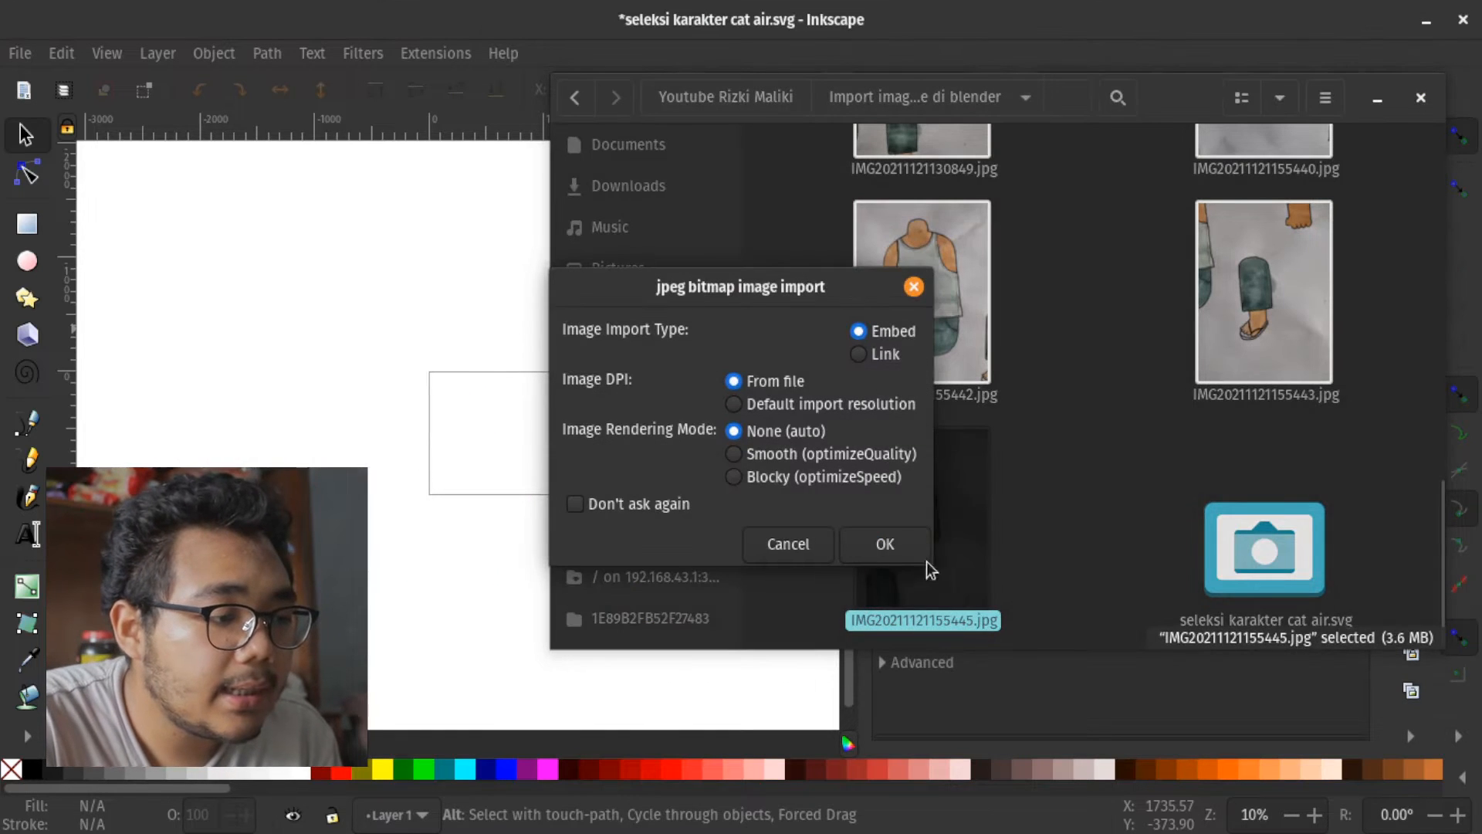
pyautogui.press('Return')
pyautogui.click(517, 474)
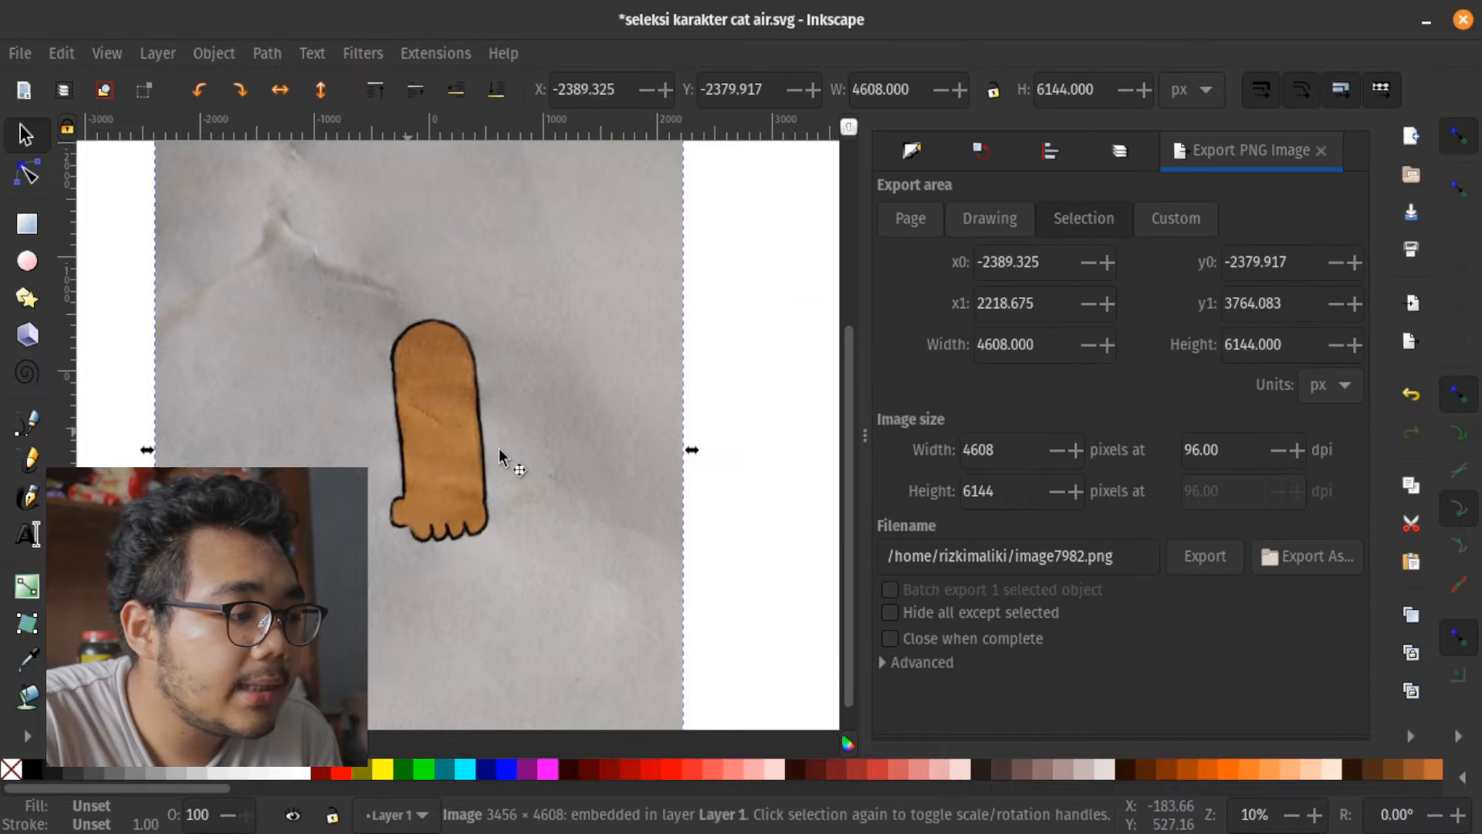
# Start a straight-segment Pen path at the leg's upper left and trace down its left edge to the first toes
pyautogui.keyDown('ctrl'); pyautogui.scroll(2, 498, 449); pyautogui.keyUp('ctrl')
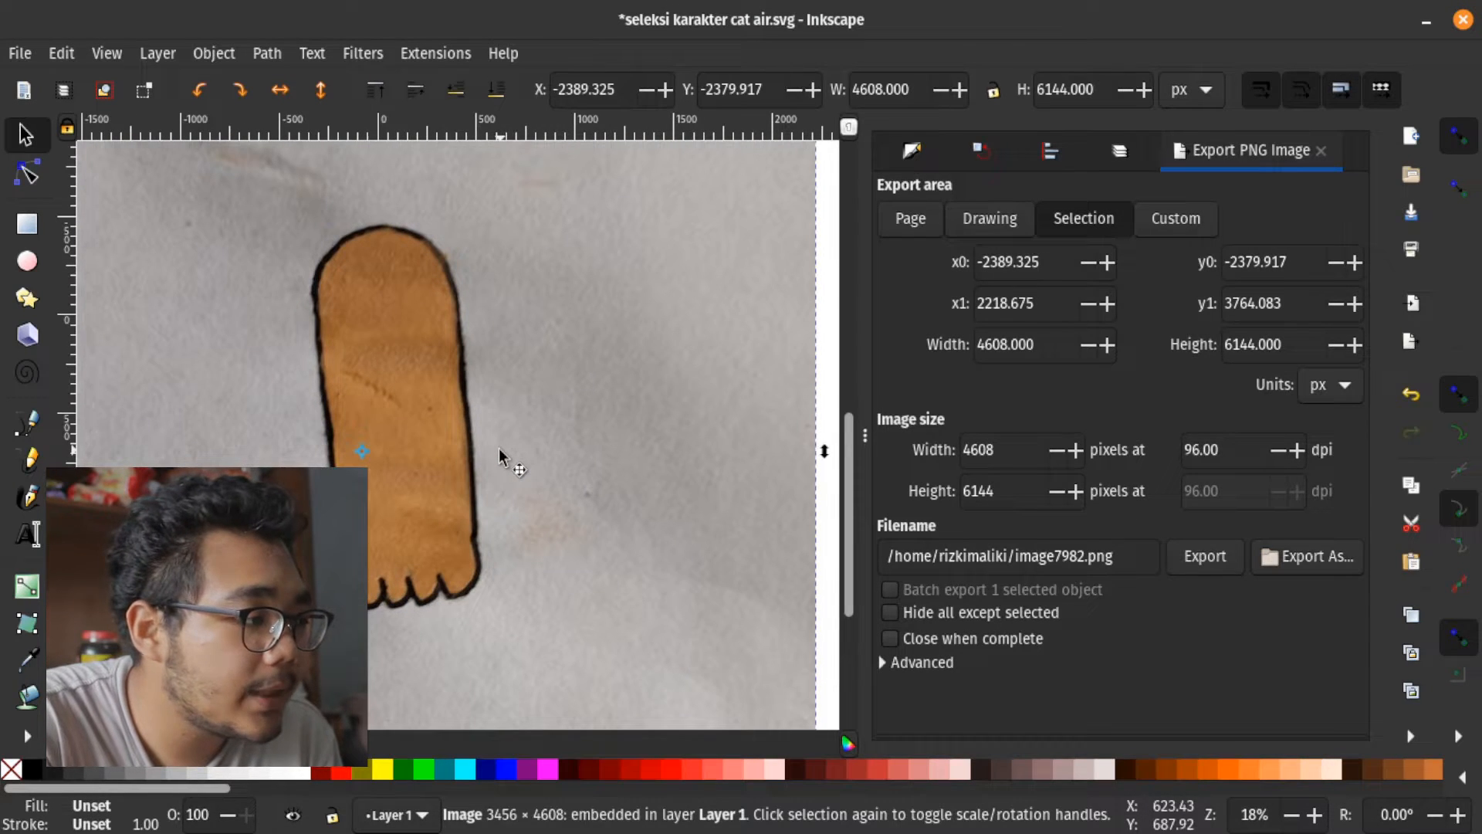
pyautogui.click(29, 424)
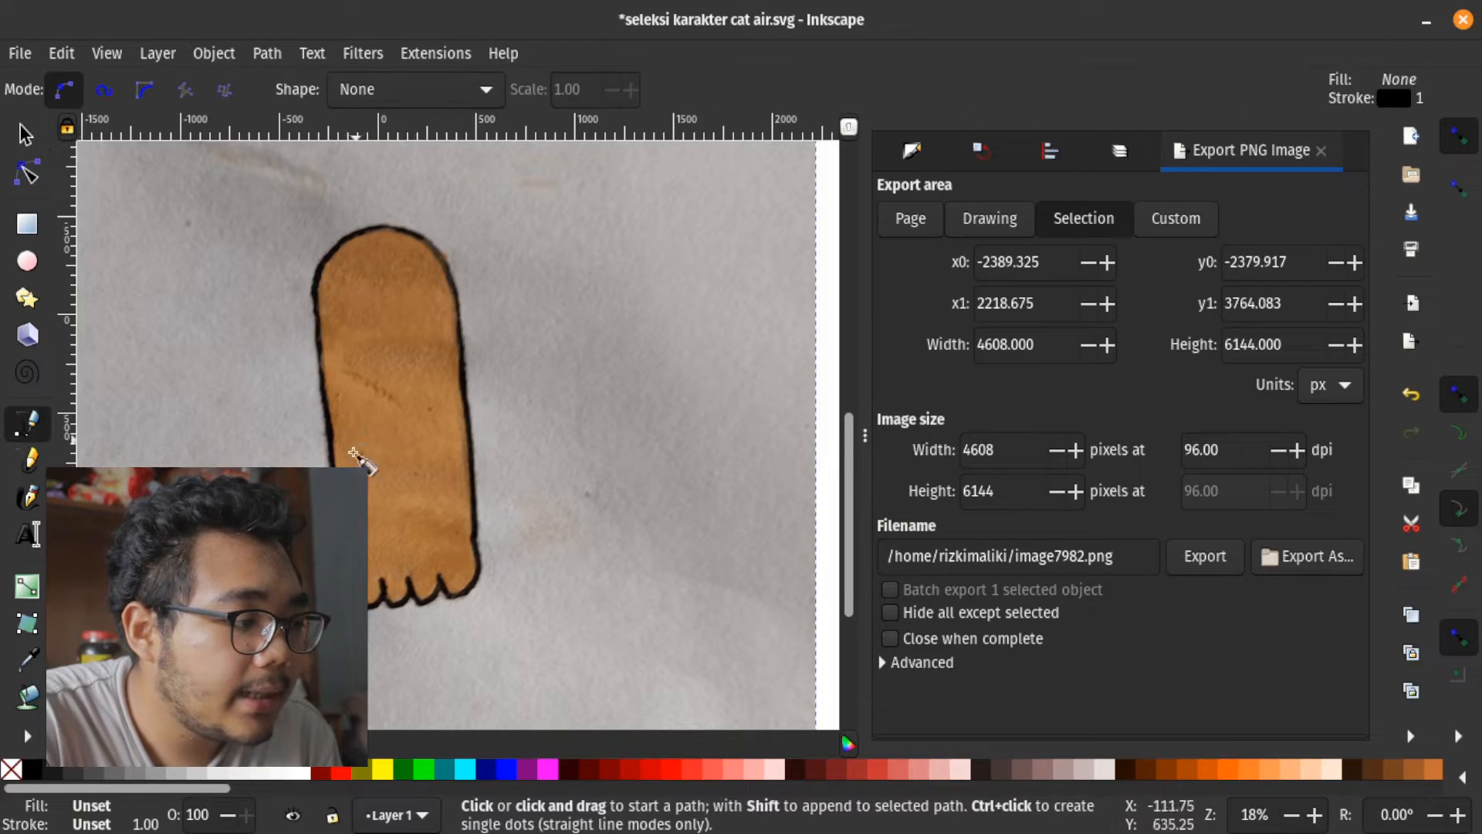
pyautogui.keyDown('ctrl'); pyautogui.scroll(1, 346, 491); pyautogui.keyUp('ctrl')
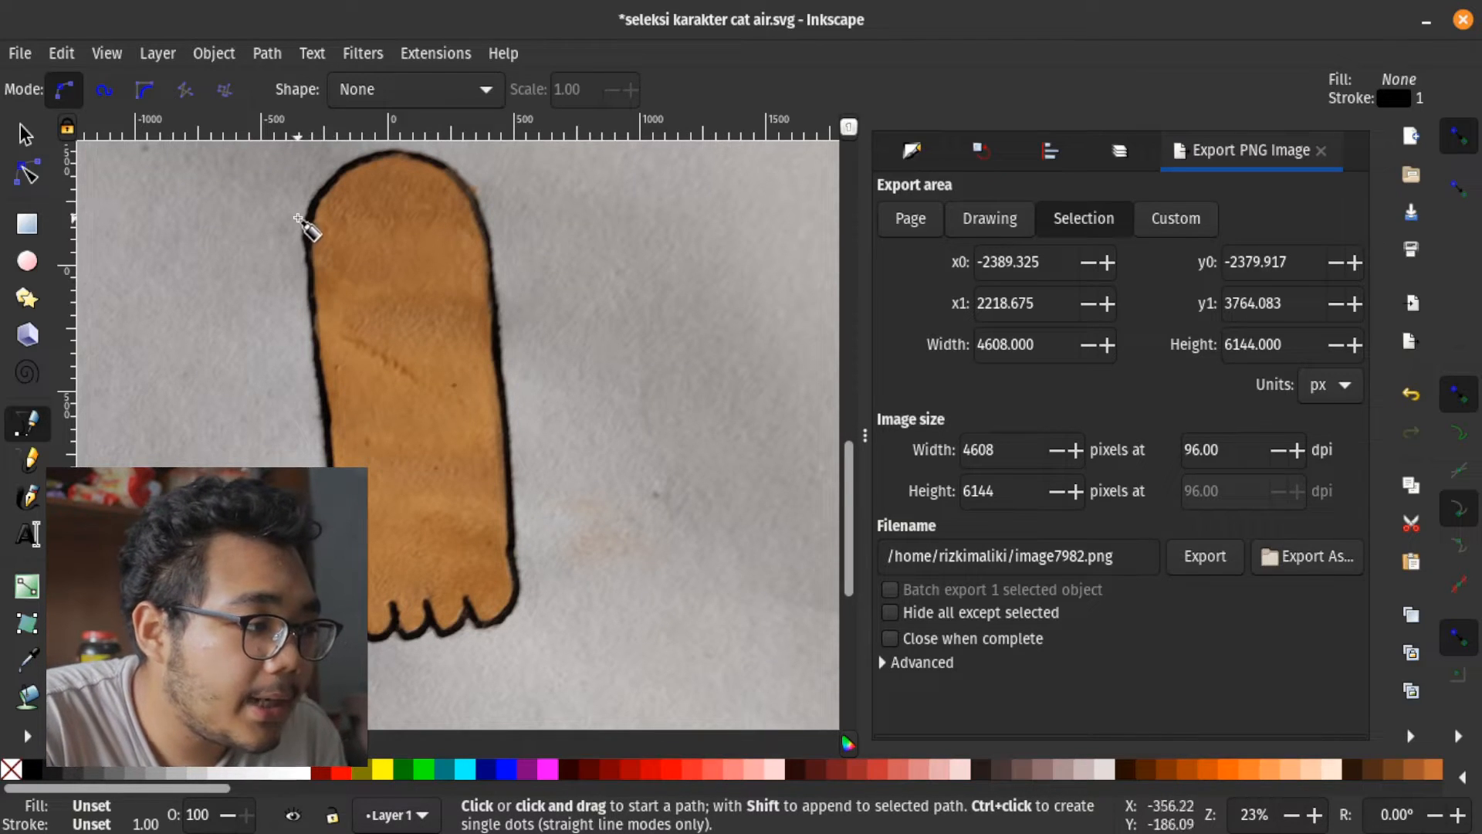
pyautogui.click(305, 225)
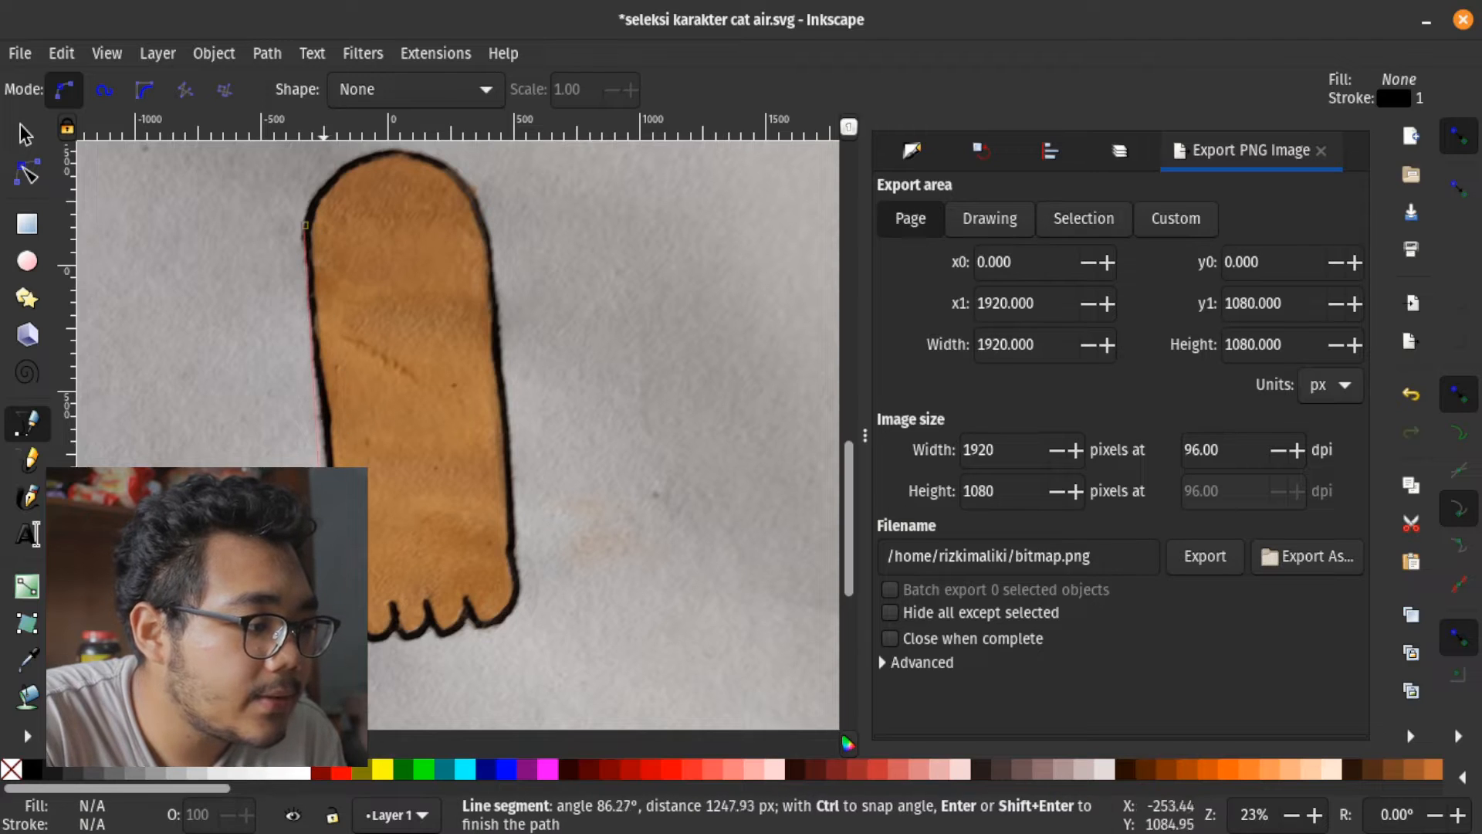
pyautogui.click(324, 443)
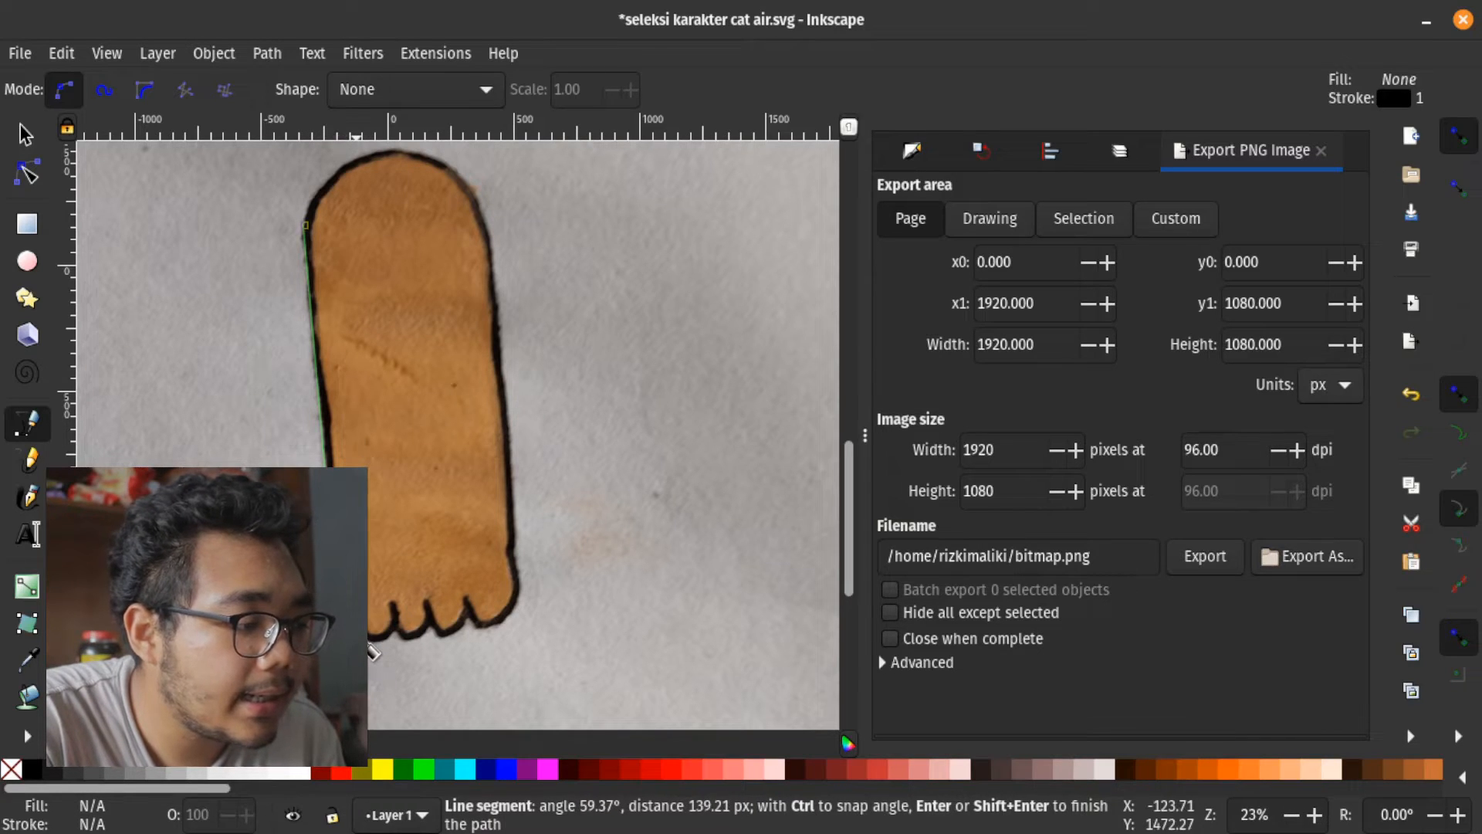
pyautogui.click(357, 633)
pyautogui.click(386, 637)
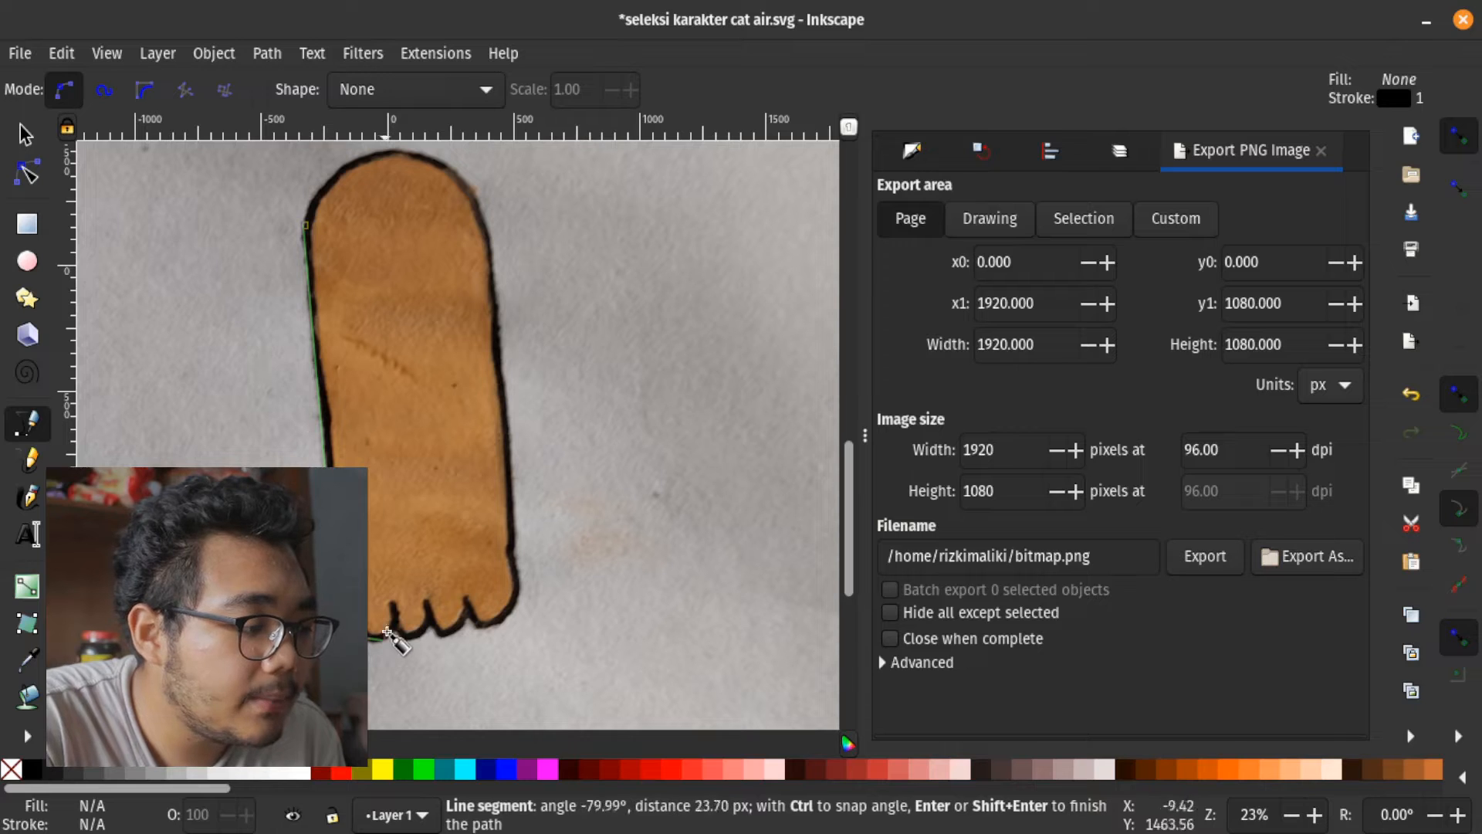
# Continue the path along the remaining toes with straight segments to the lower right corner of the foot
pyautogui.keyDown('ctrl'); pyautogui.scroll(3, 397, 637); pyautogui.keyUp('ctrl')
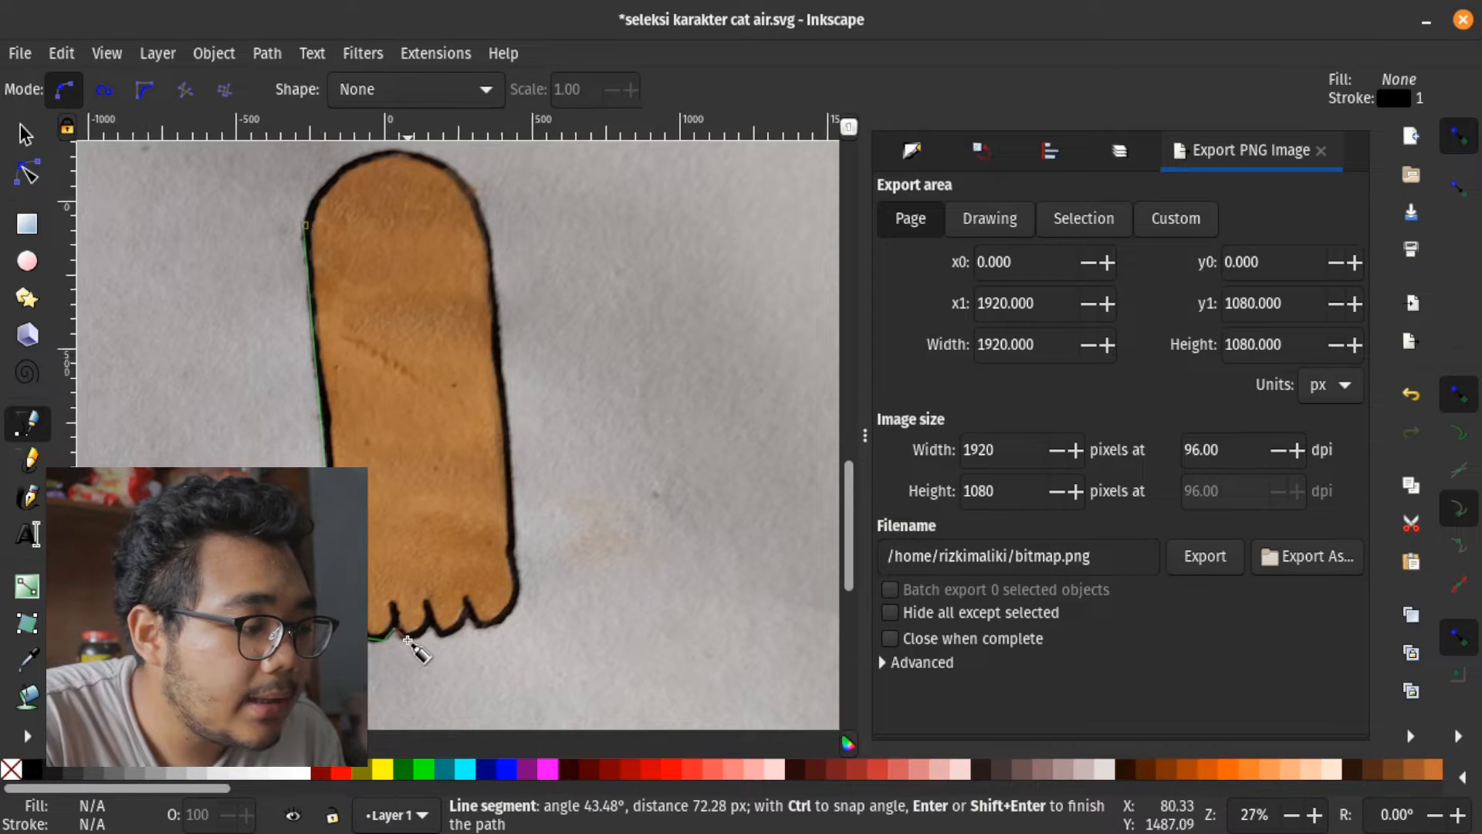
pyautogui.click(396, 638)
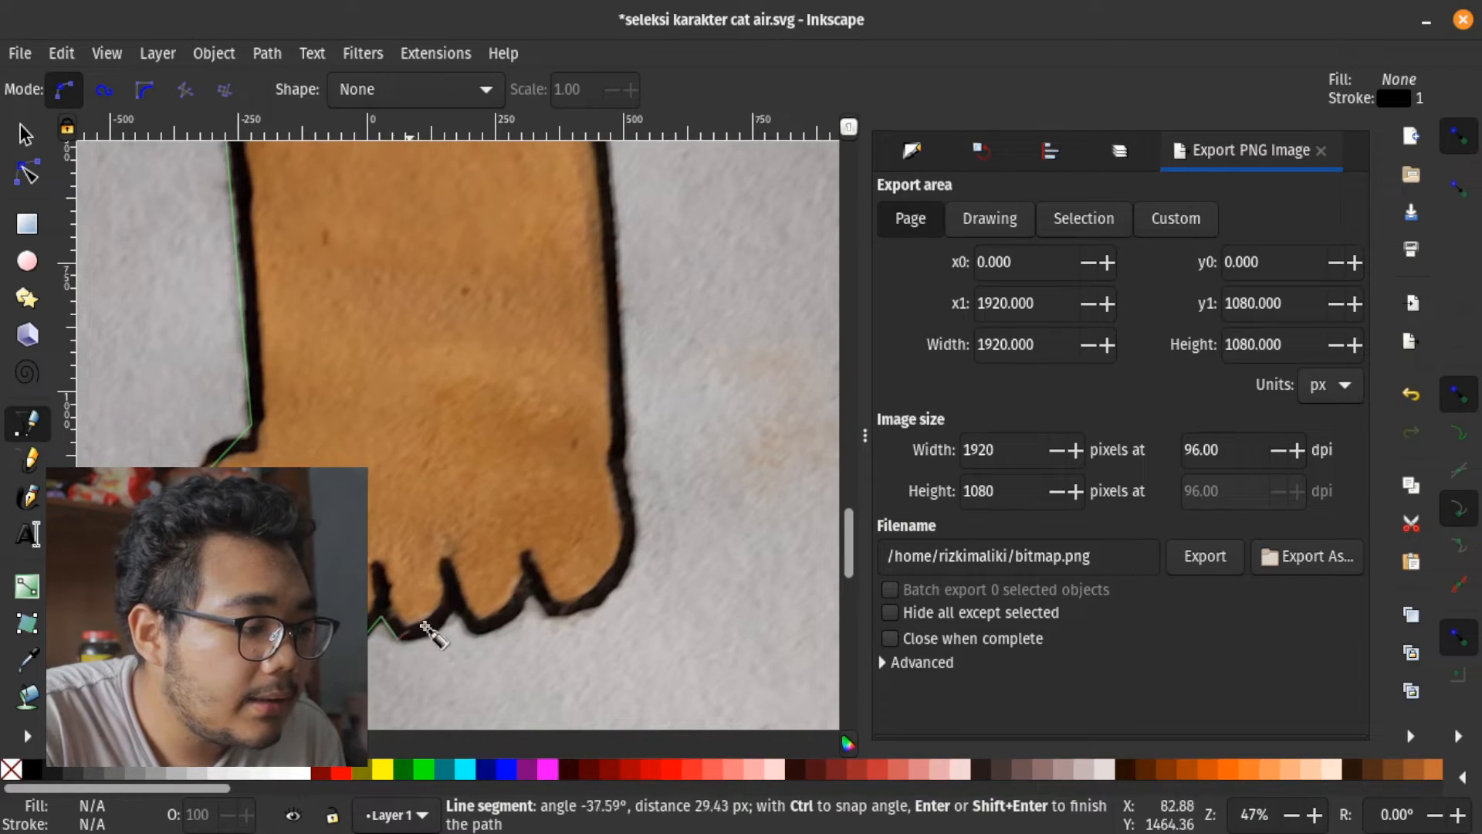
pyautogui.click(430, 638)
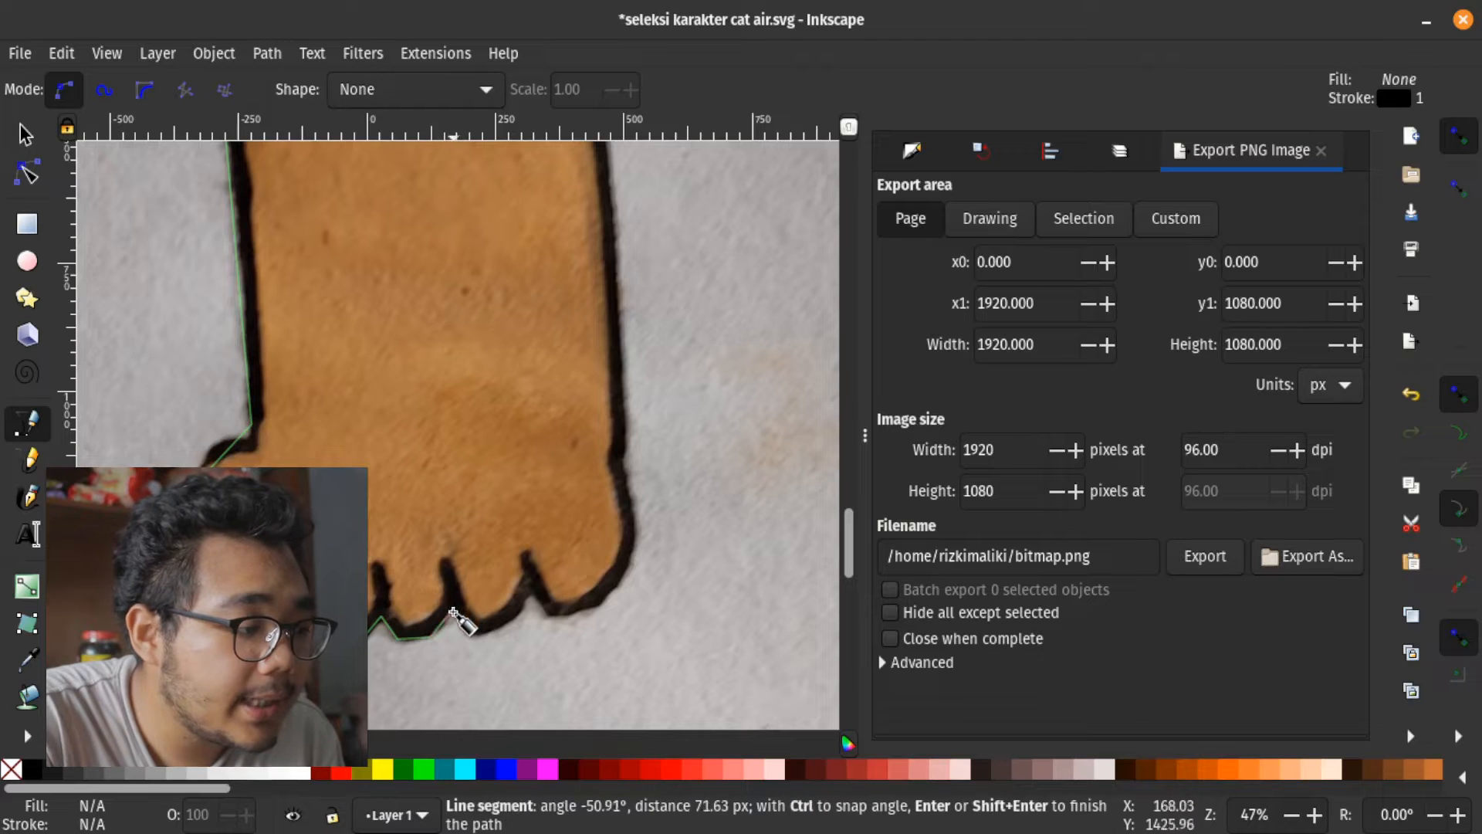
pyautogui.click(455, 611)
pyautogui.click(474, 634)
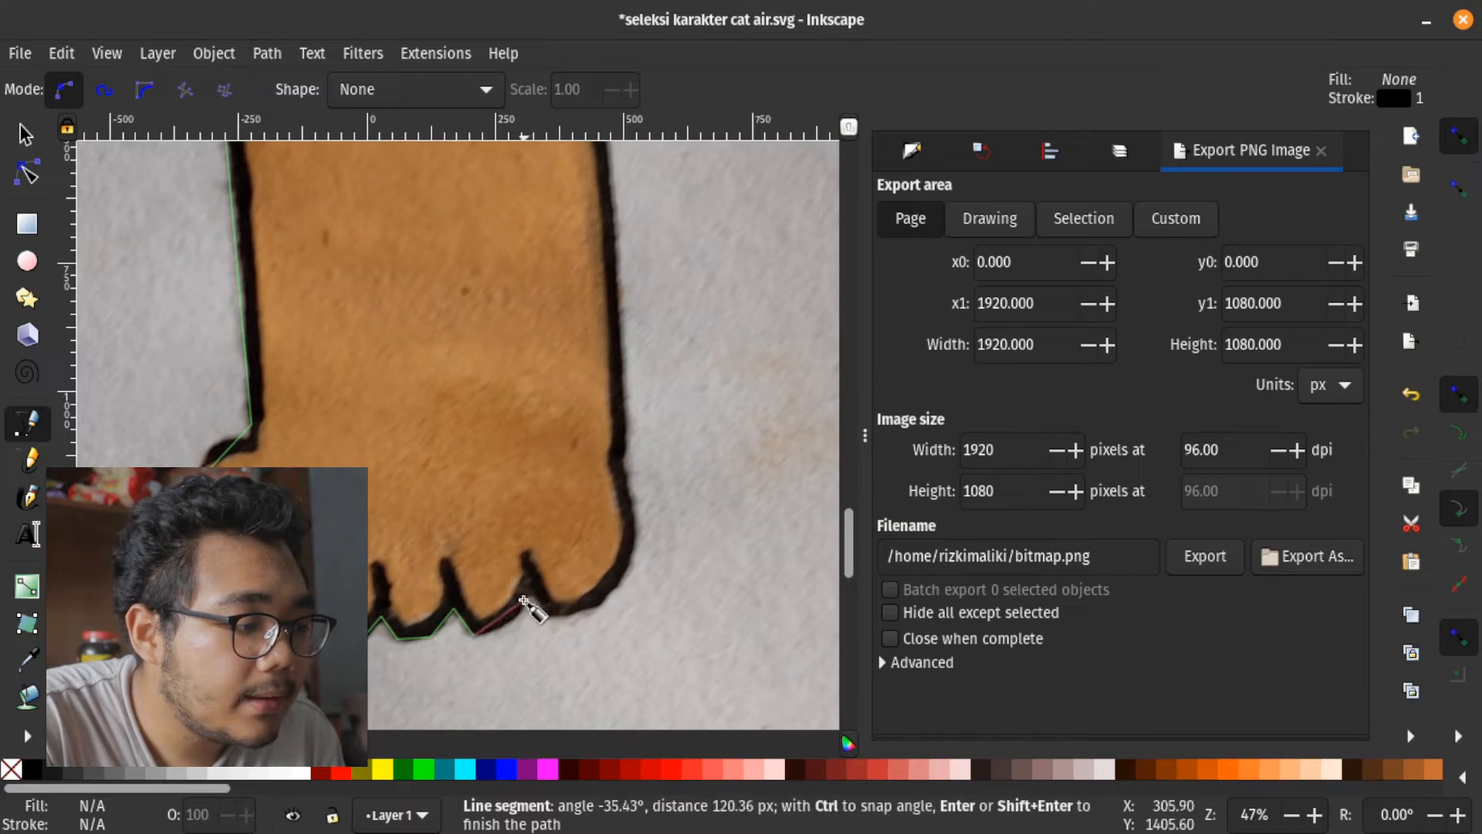
pyautogui.click(529, 598)
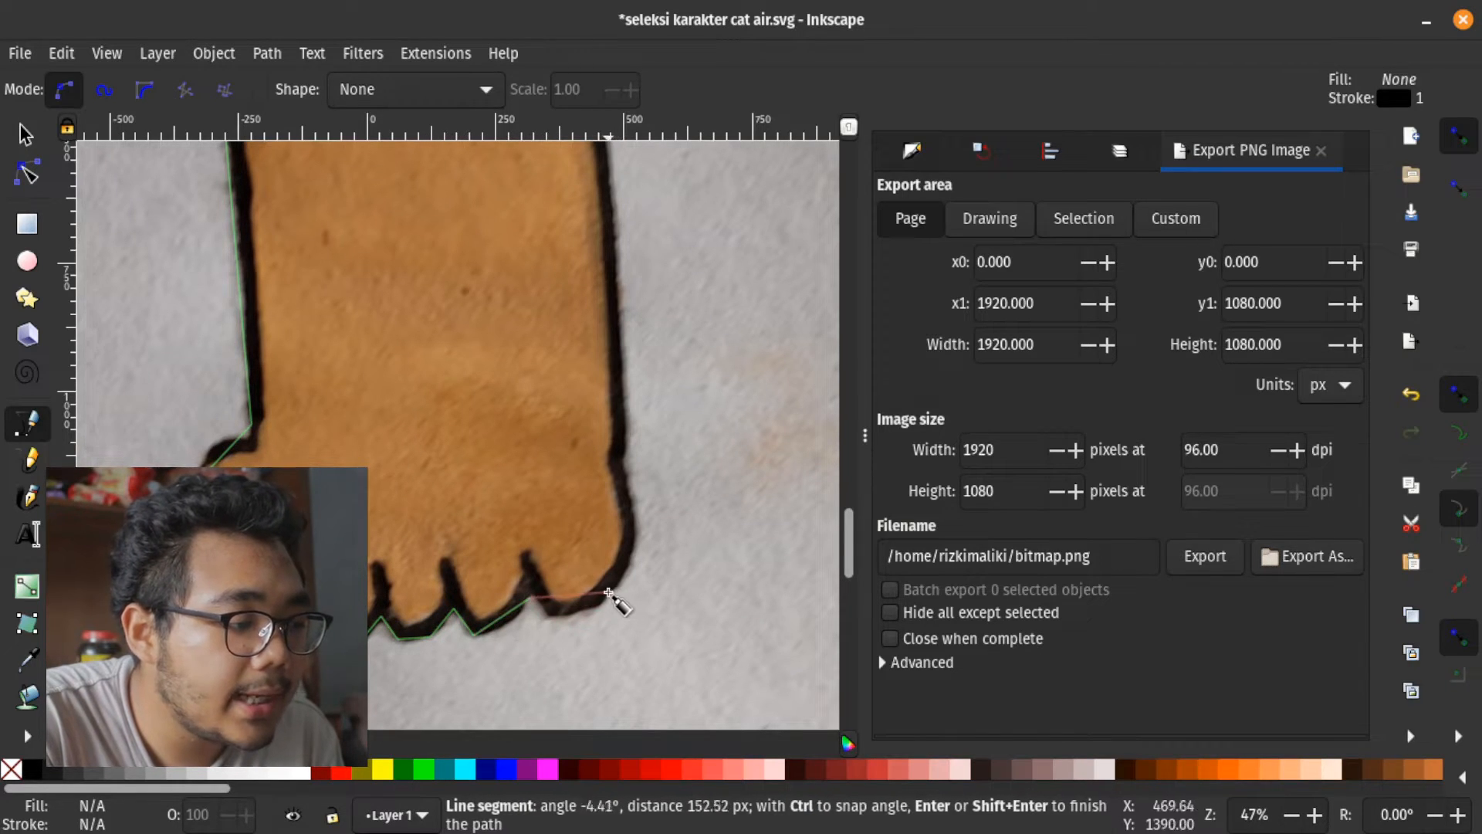
pyautogui.click(607, 592)
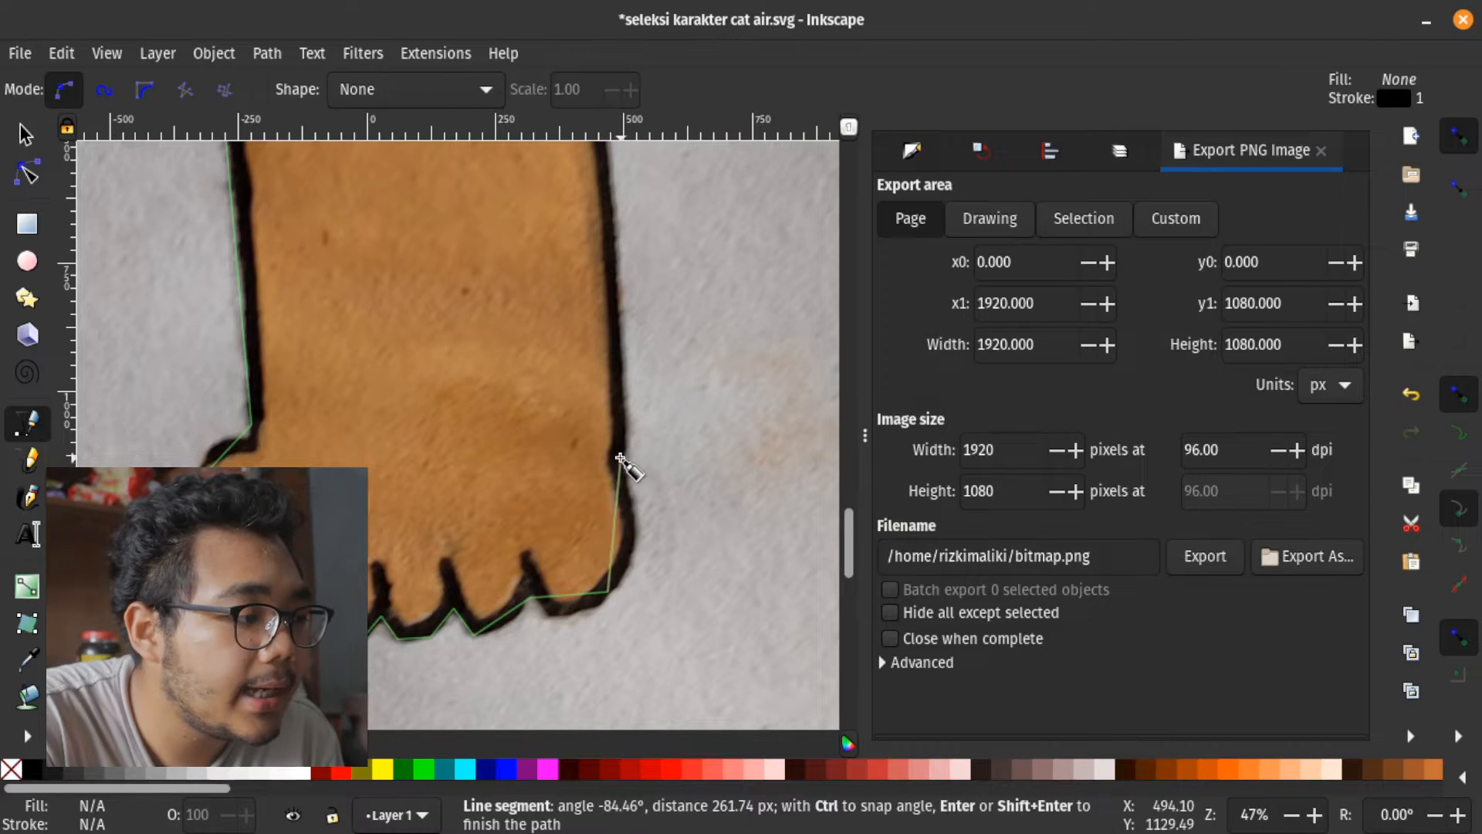
# Trace the leg's right edge and rounded top with straight segments, and close the path at its starting node
pyautogui.scroll(8, 622, 463)
pyautogui.scroll(10, 623, 463)
pyautogui.click(579, 464)
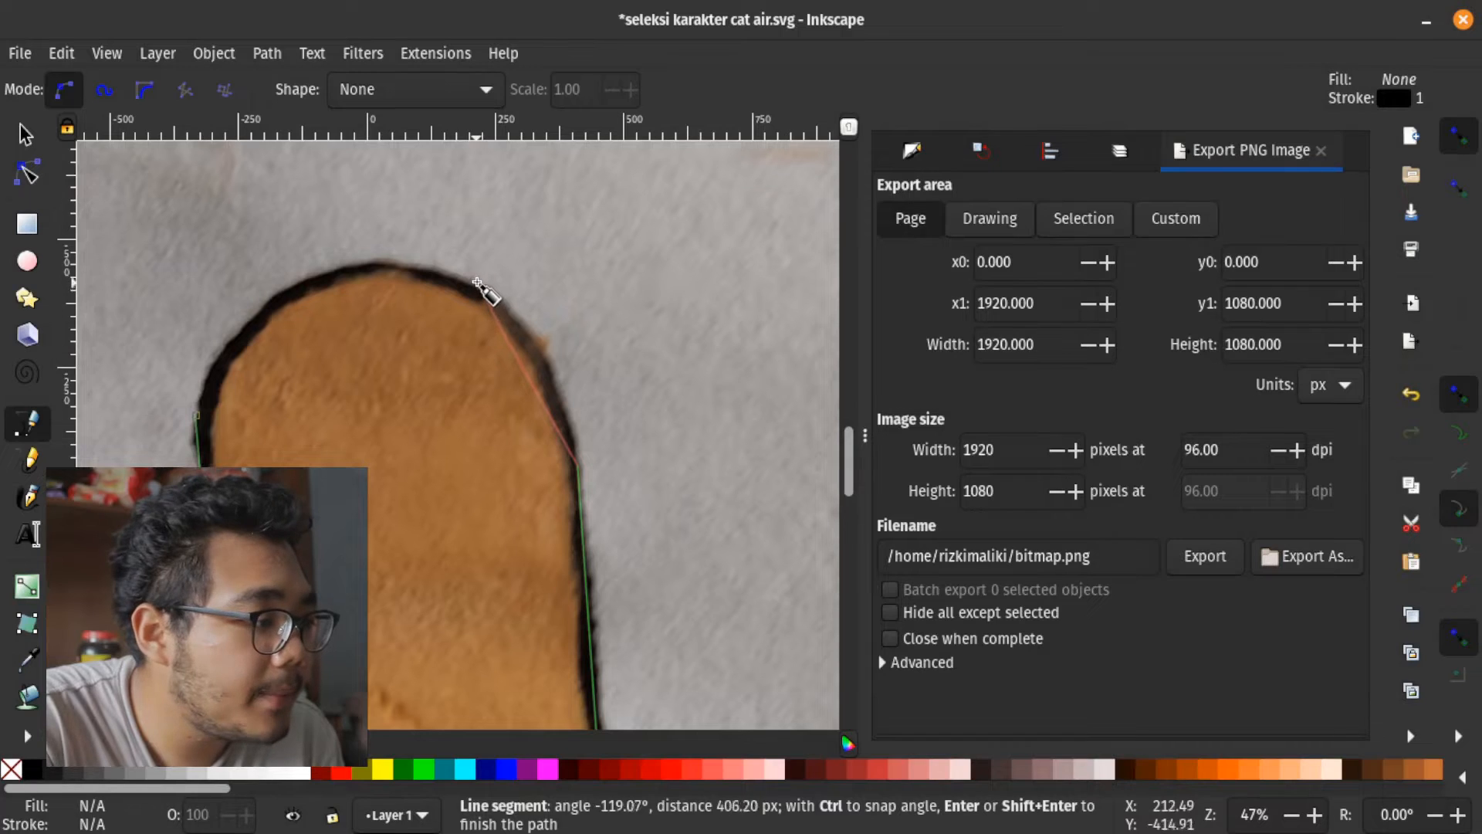
pyautogui.click(479, 285)
pyautogui.click(332, 272)
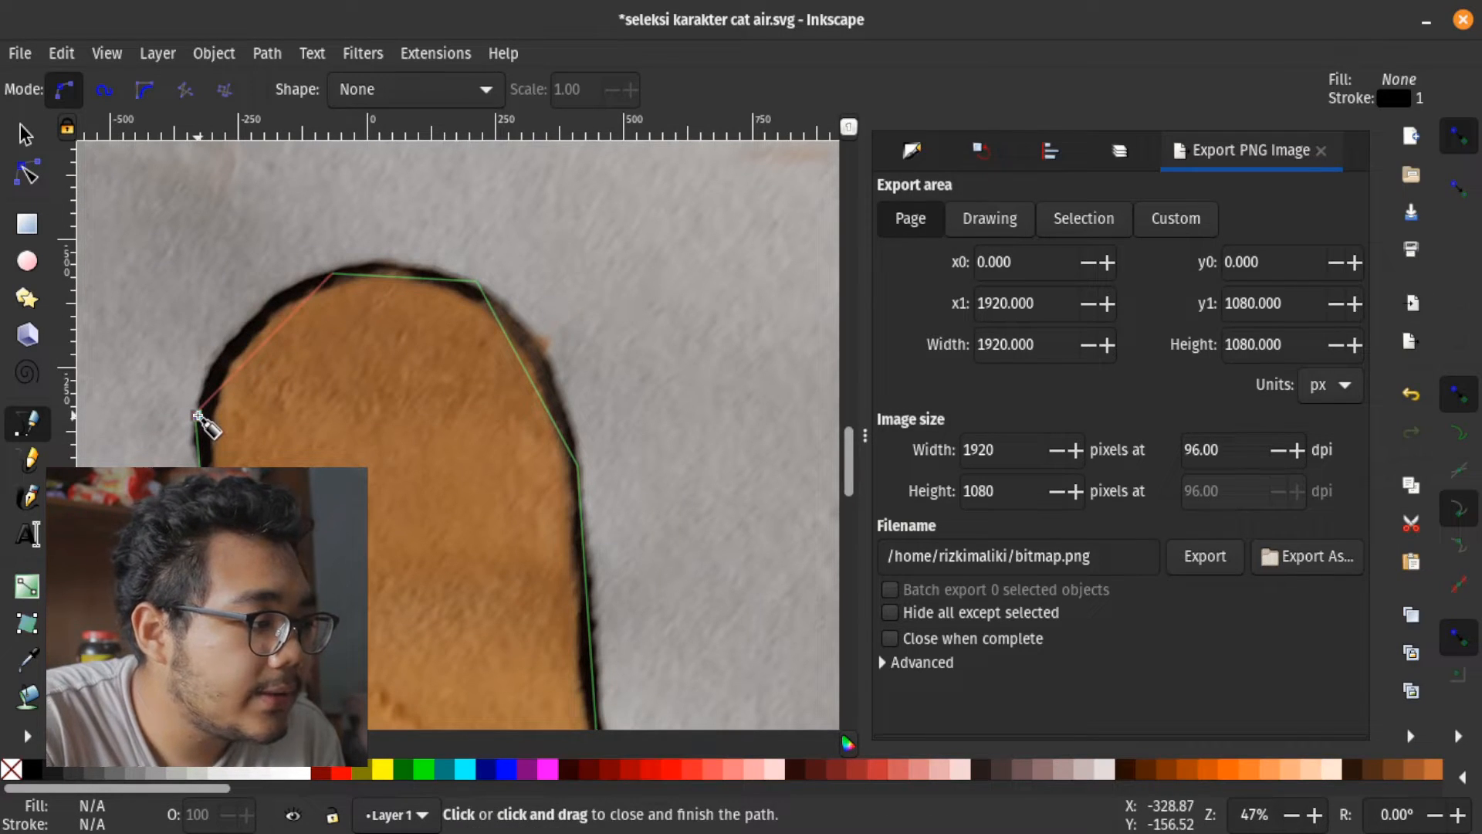
pyautogui.click(197, 417)
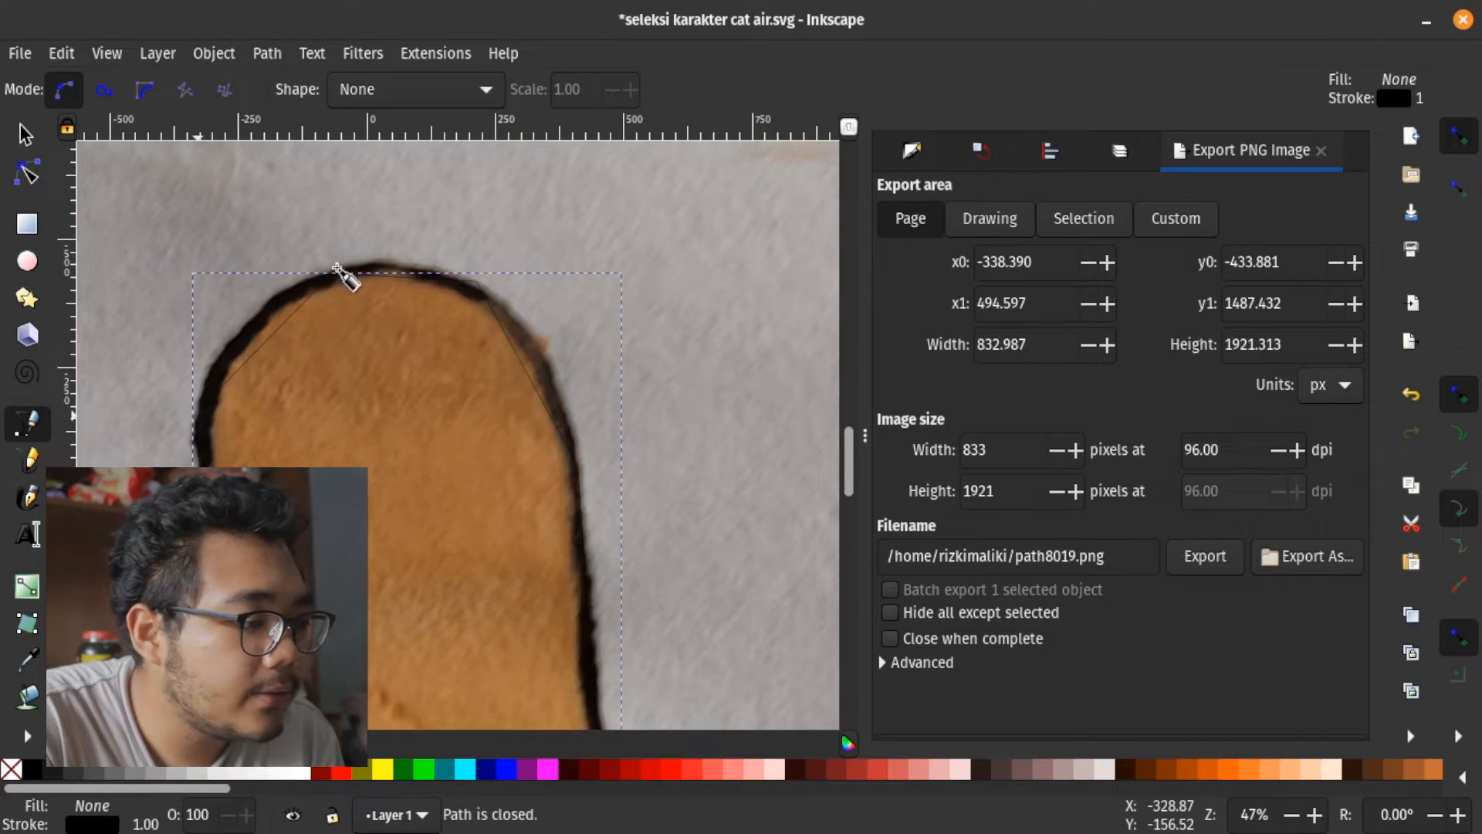
# Give the traced leg path a yellow stroke with a width of 4 px
pyautogui.keyDown('shift'); pyautogui.click(386, 771); pyautogui.keyUp('shift')
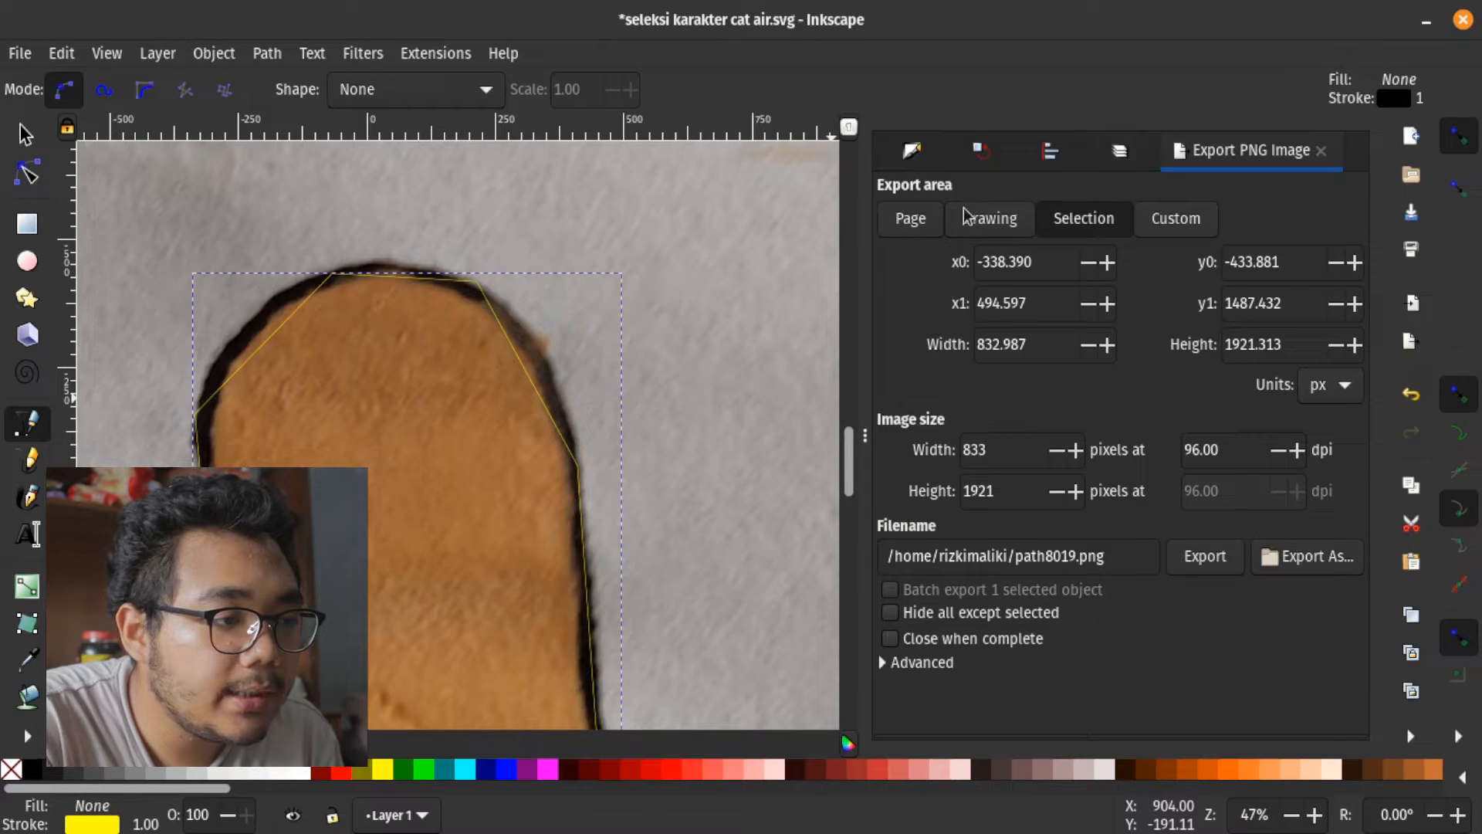
pyautogui.hotkey('ctrl', 'shift', 'f')
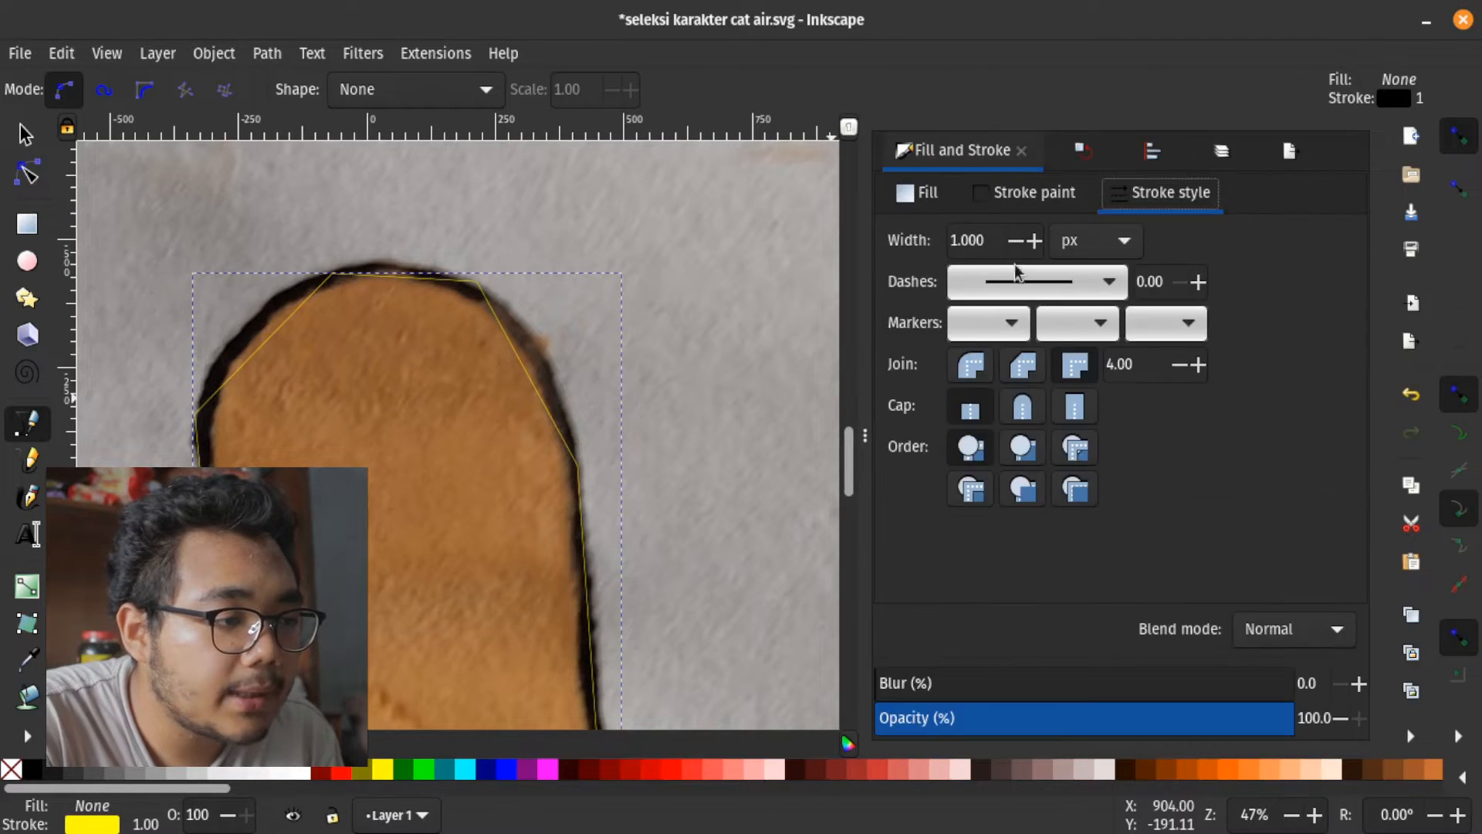
pyautogui.click(995, 241)
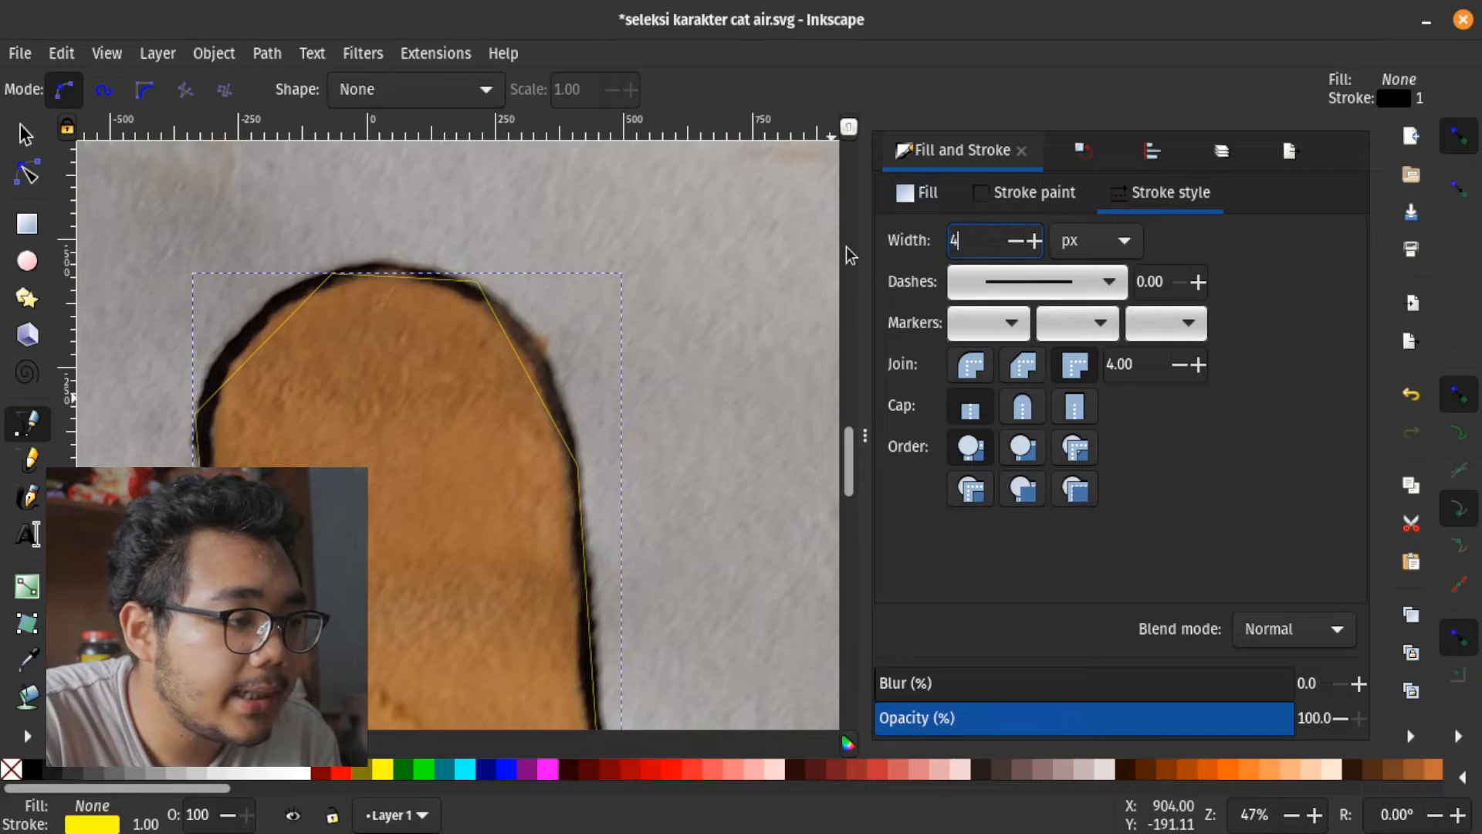
pyautogui.write('4')
pyautogui.press('Return')
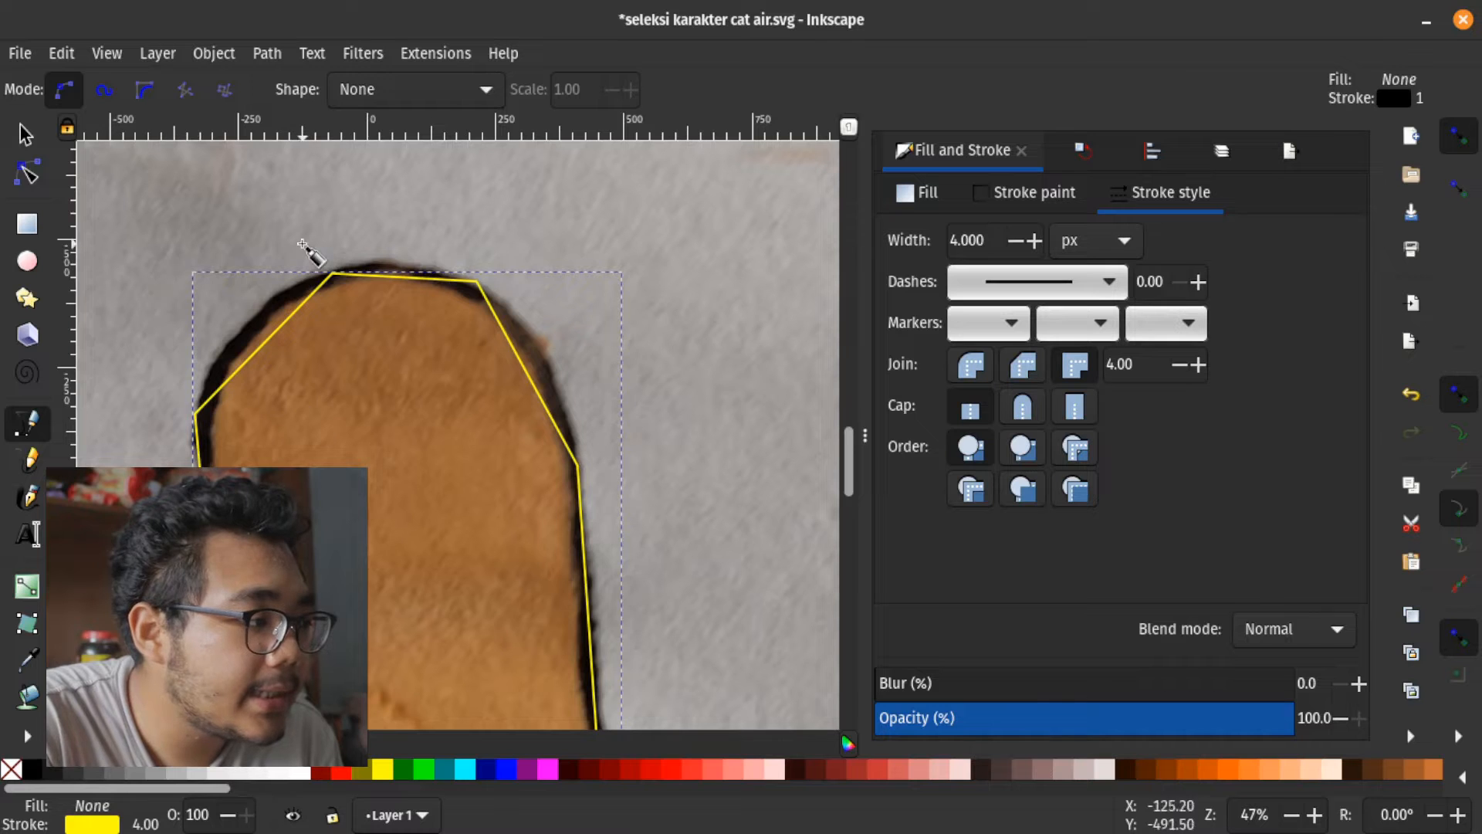
# Bend the path's upper-left and top segments with the Node tool so they follow the outside of the leg's rounded top
pyautogui.click(29, 176)
pyautogui.keyDown('ctrl'); pyautogui.scroll(3, 254, 337); pyautogui.keyUp('ctrl')
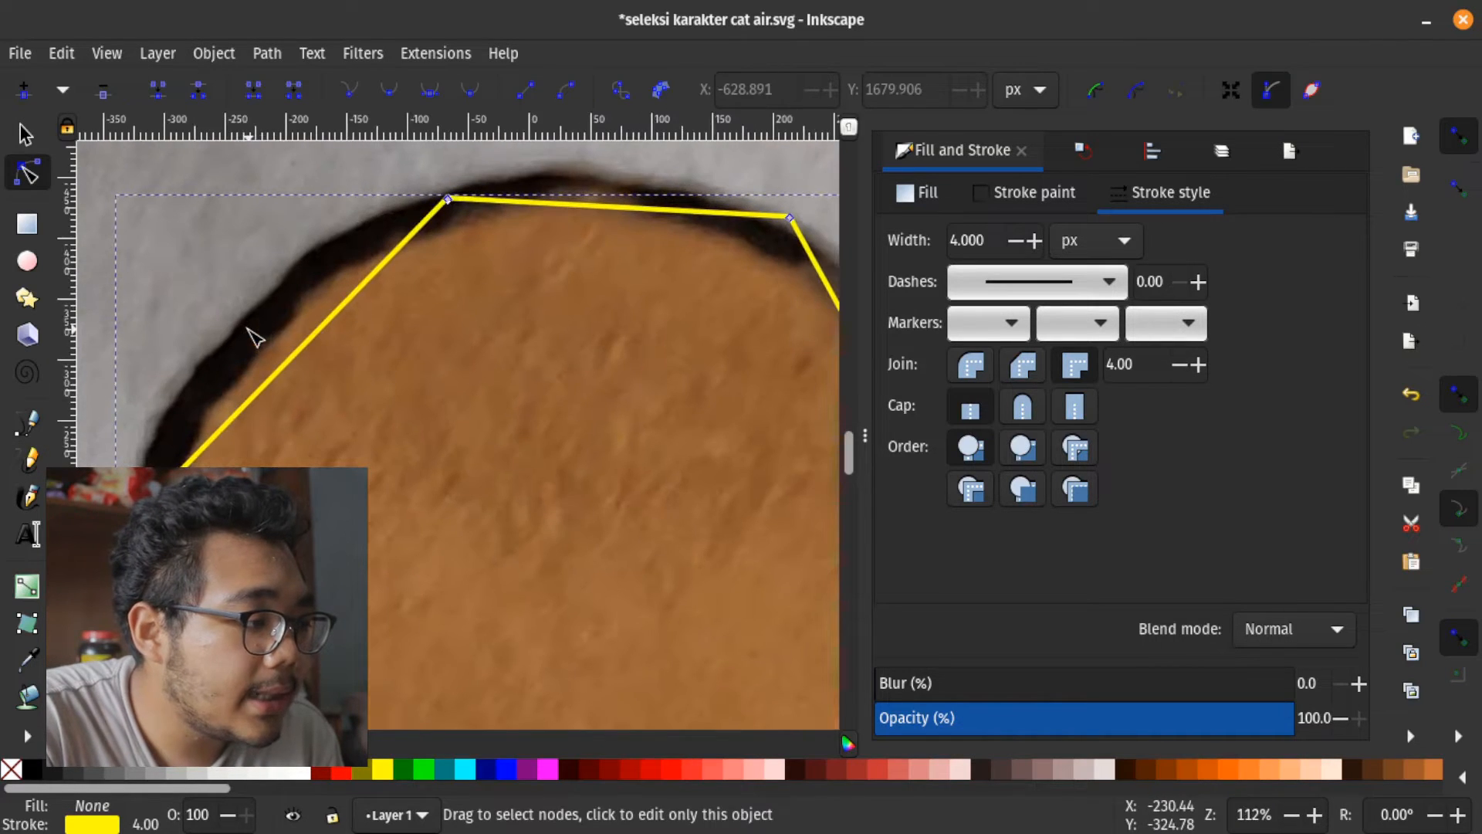
pyautogui.moveTo(241, 313); pyautogui.dragTo(243, 323)
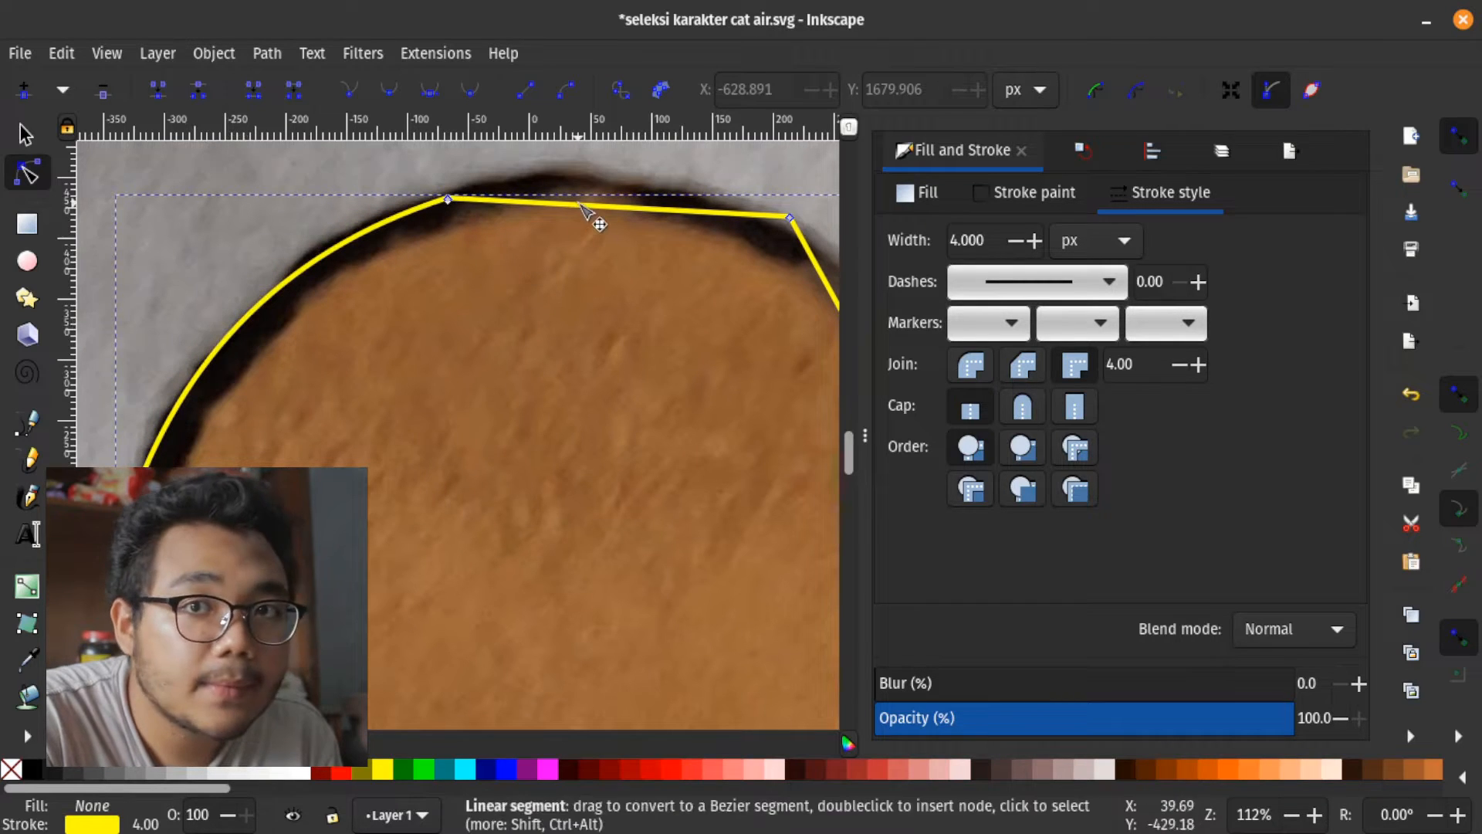
pyautogui.moveTo(584, 220); pyautogui.dragTo(597, 198)
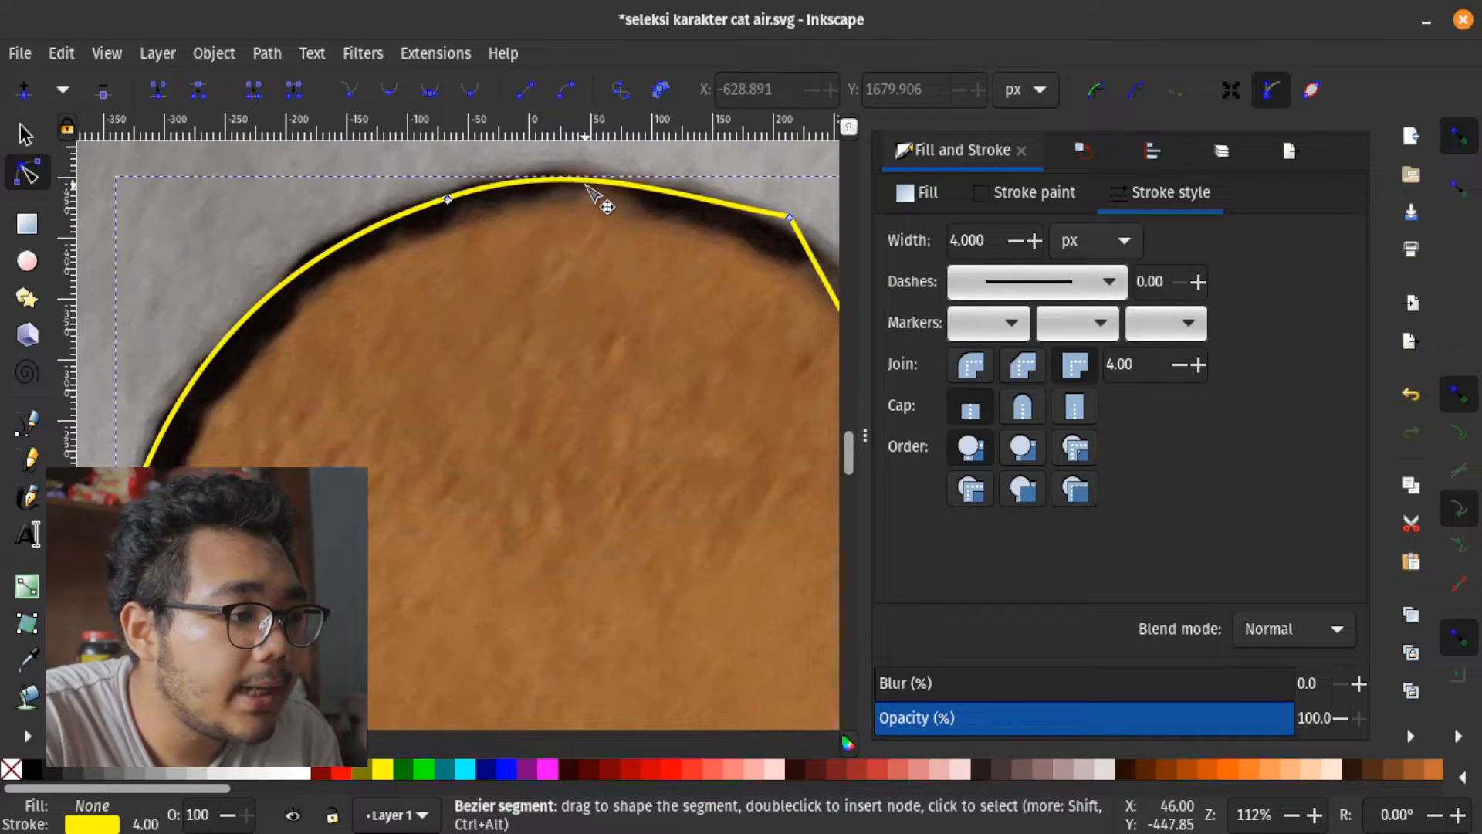
# Move the node at the end of the top curve onto the black outline and adjust its handle to smooth the arc
pyautogui.keyDown('shift'); pyautogui.hscroll(19, 772, 281); pyautogui.keyUp('shift')
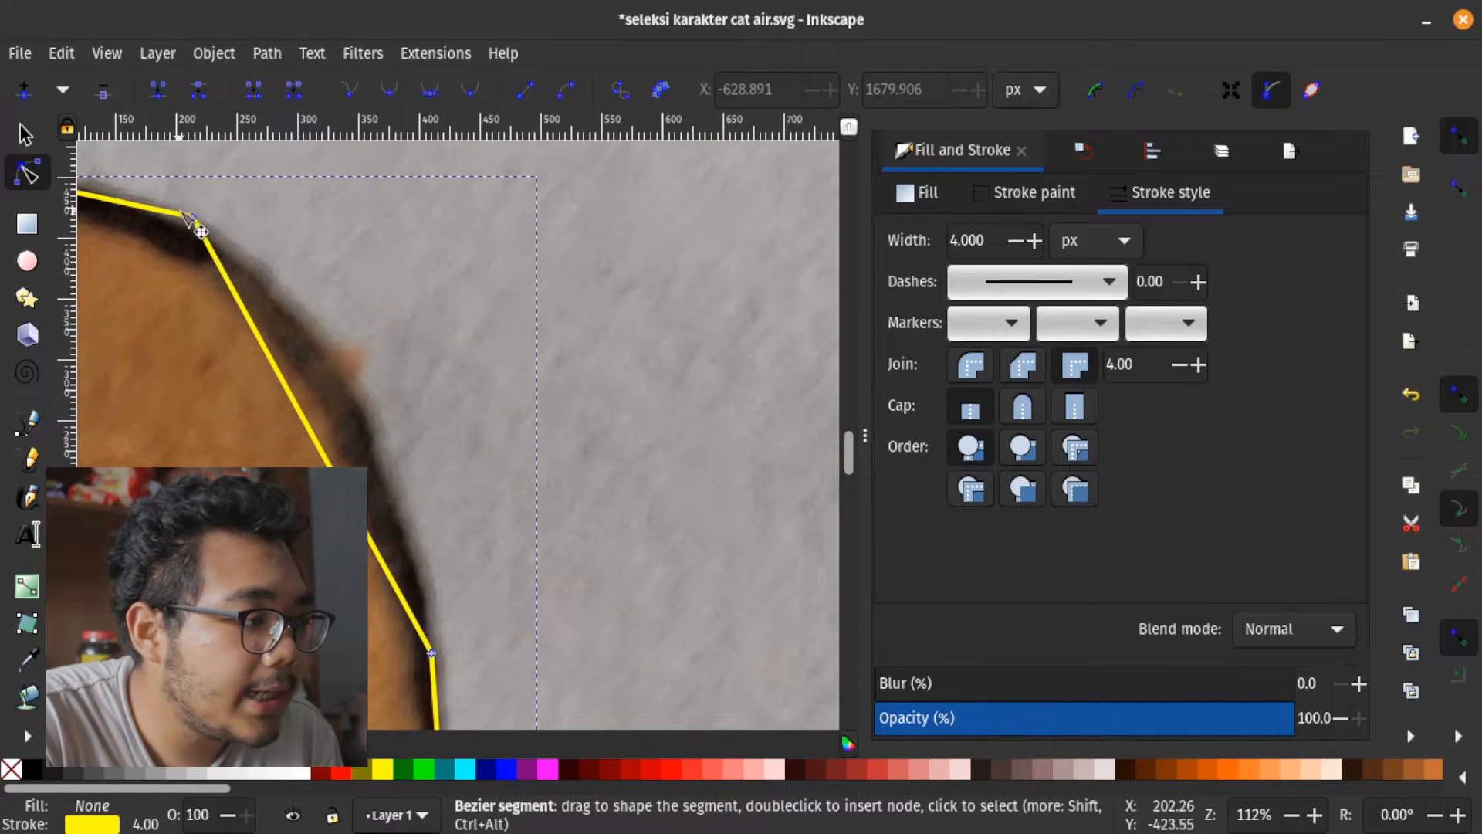
pyautogui.moveTo(192, 220); pyautogui.dragTo(190, 228)
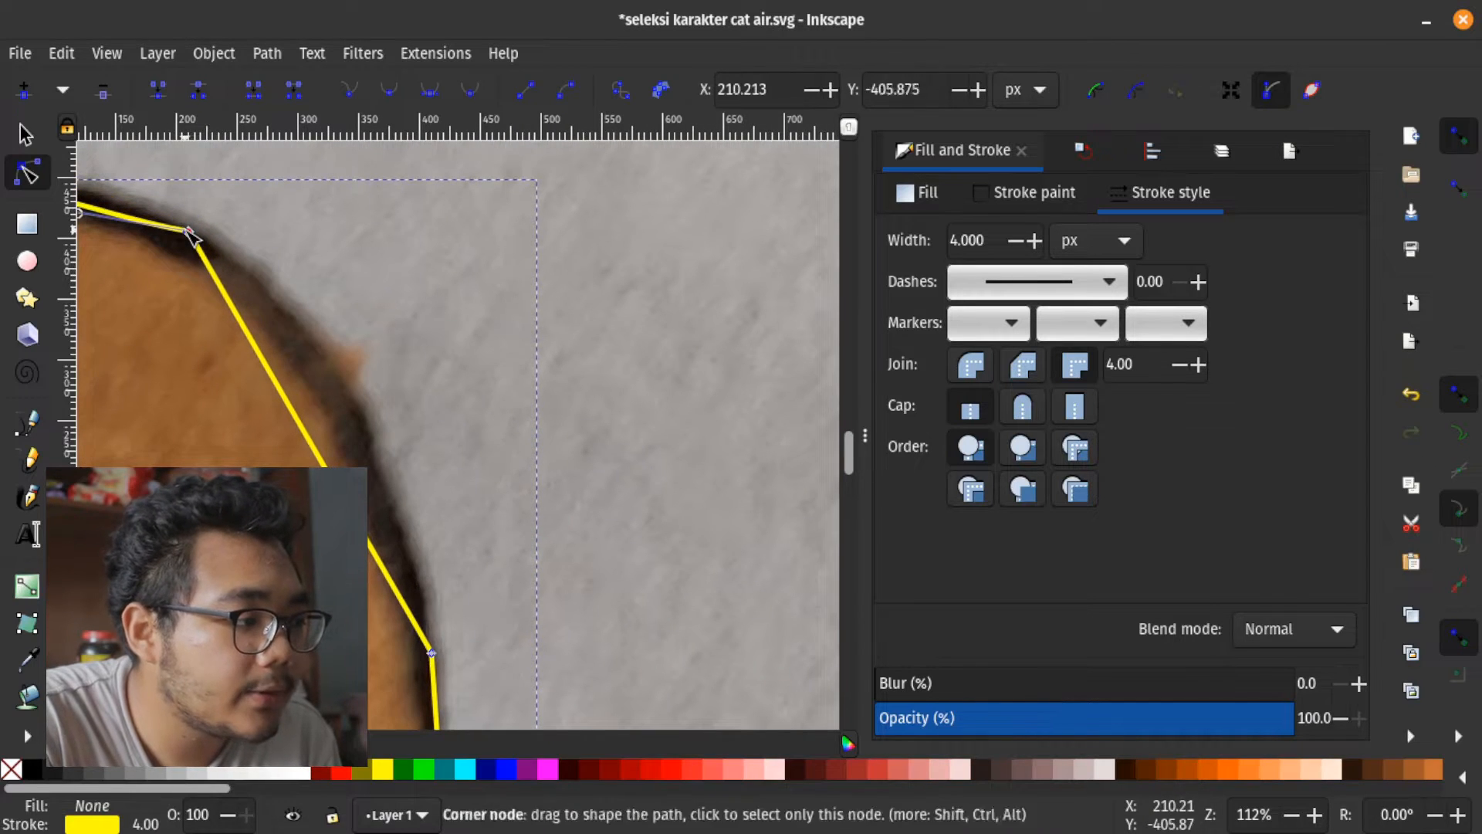
pyautogui.hotkey('ctrl', 'a')
pyautogui.keyDown('shift'); pyautogui.hscroll(-8, 363, 308); pyautogui.keyUp('shift')
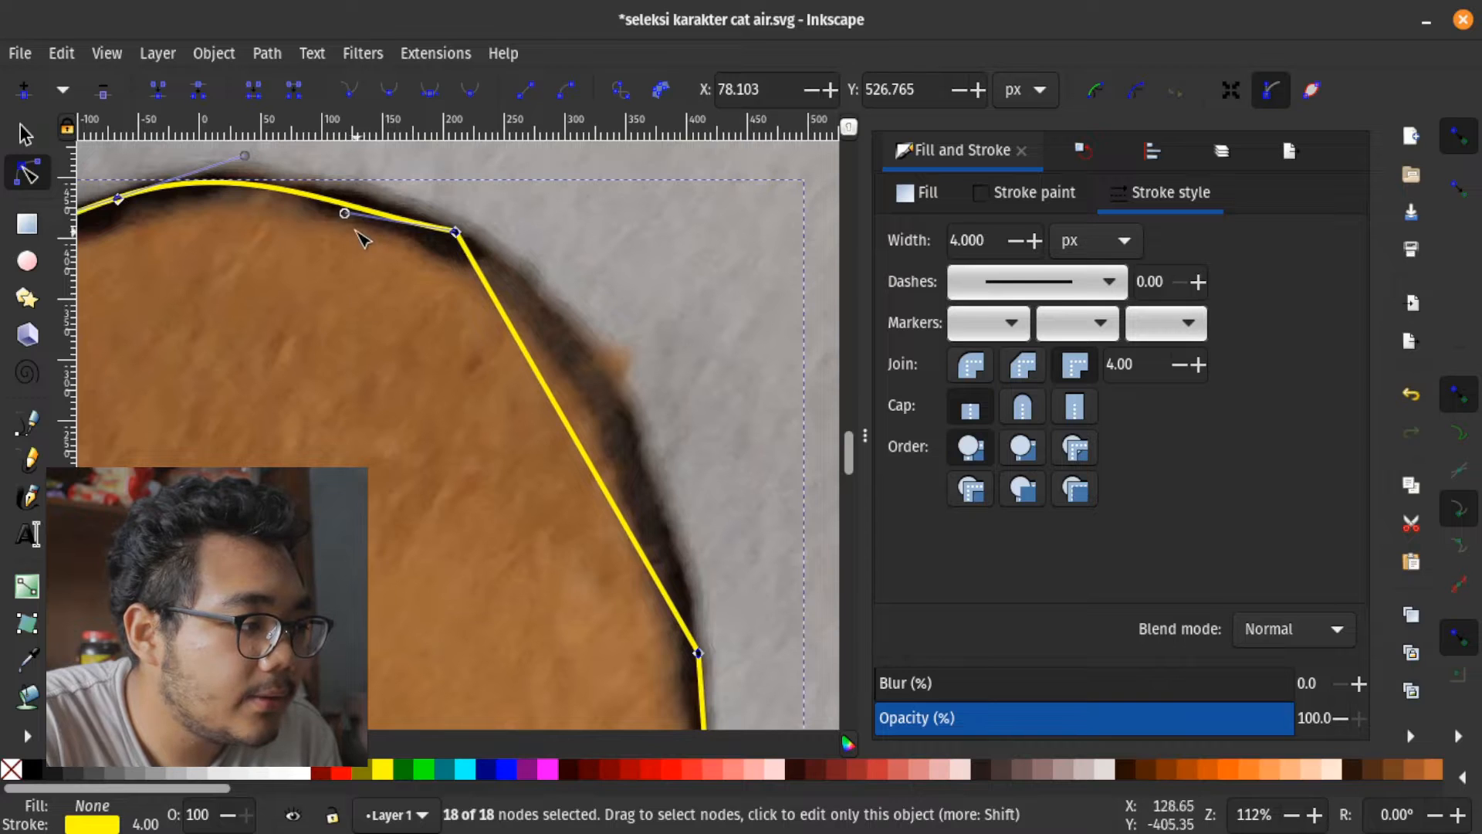
pyautogui.moveTo(360, 213); pyautogui.dragTo(379, 190)
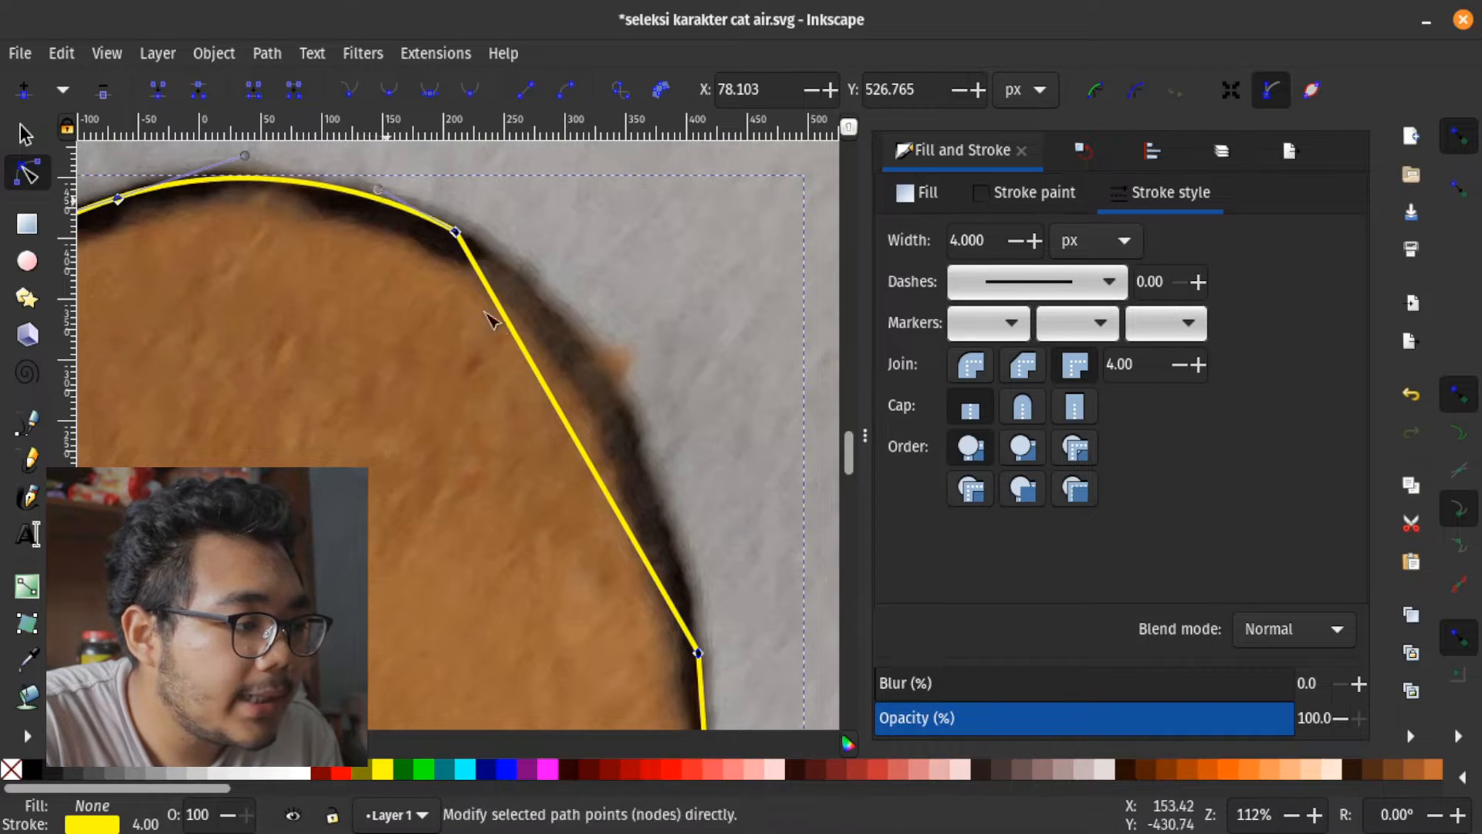
# Curve the segment down the leg's upper-right shoulder and adjust both its handles to match the black outline
pyautogui.moveTo(602, 366); pyautogui.dragTo(618, 382)
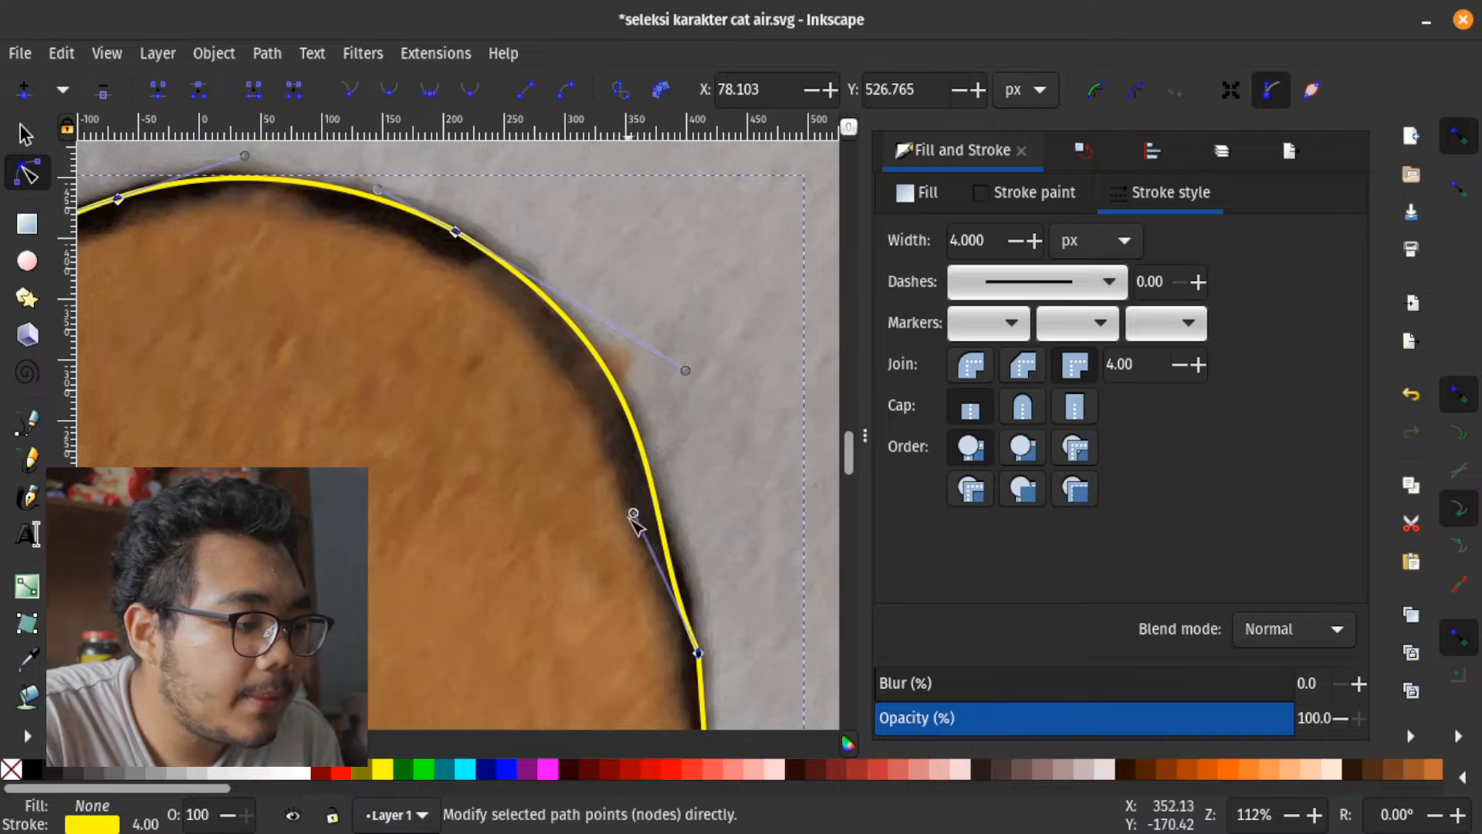
pyautogui.moveTo(633, 513); pyautogui.dragTo(663, 549)
pyautogui.moveTo(686, 371); pyautogui.dragTo(674, 367)
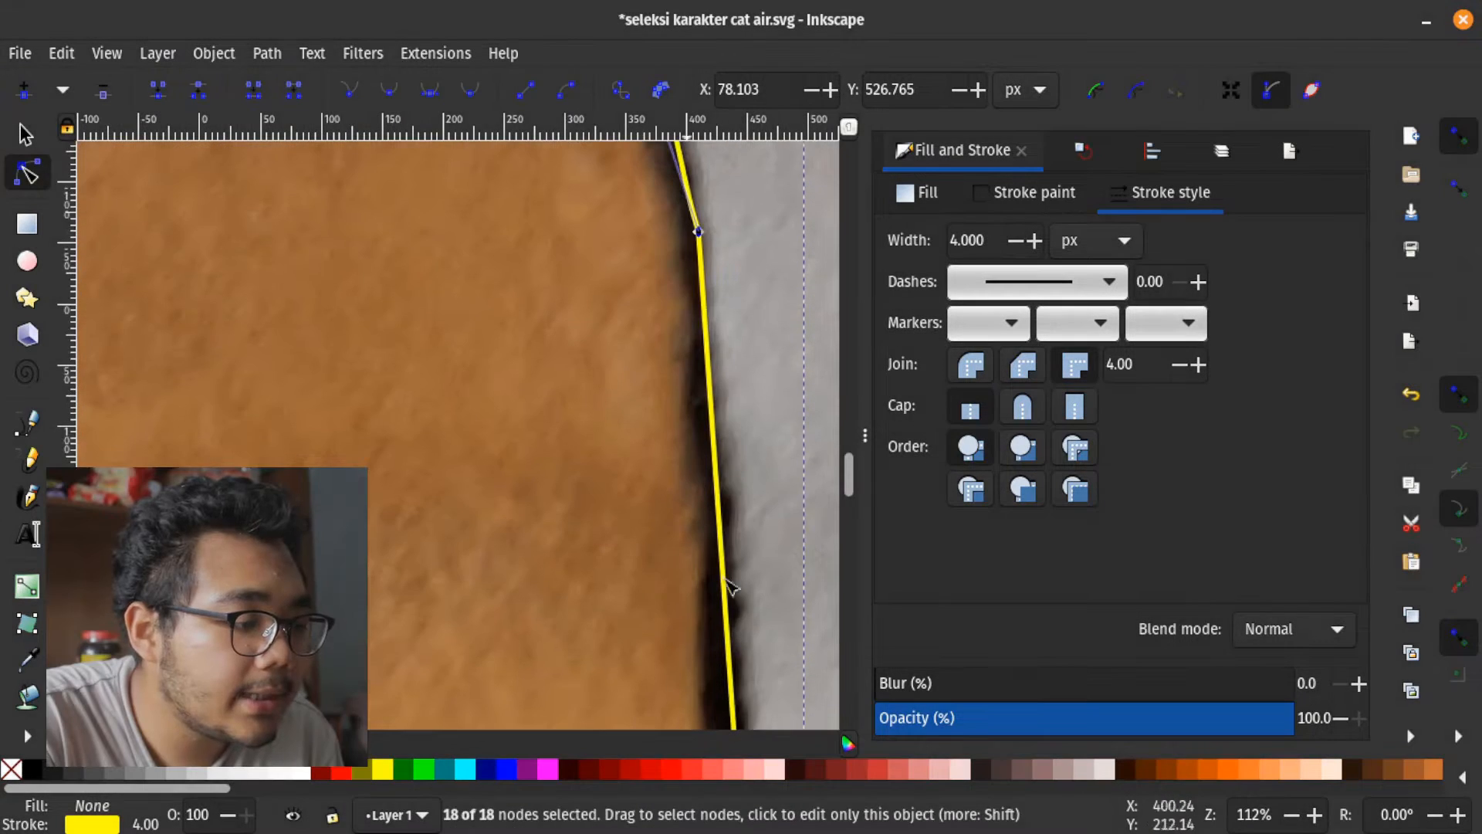
# Add a node on the right edge just above the foot, move it outward, and bend the segment below around the foot's side
pyautogui.keyDown('shift'); pyautogui.hscroll(2, 764, 641); pyautogui.keyUp('shift')
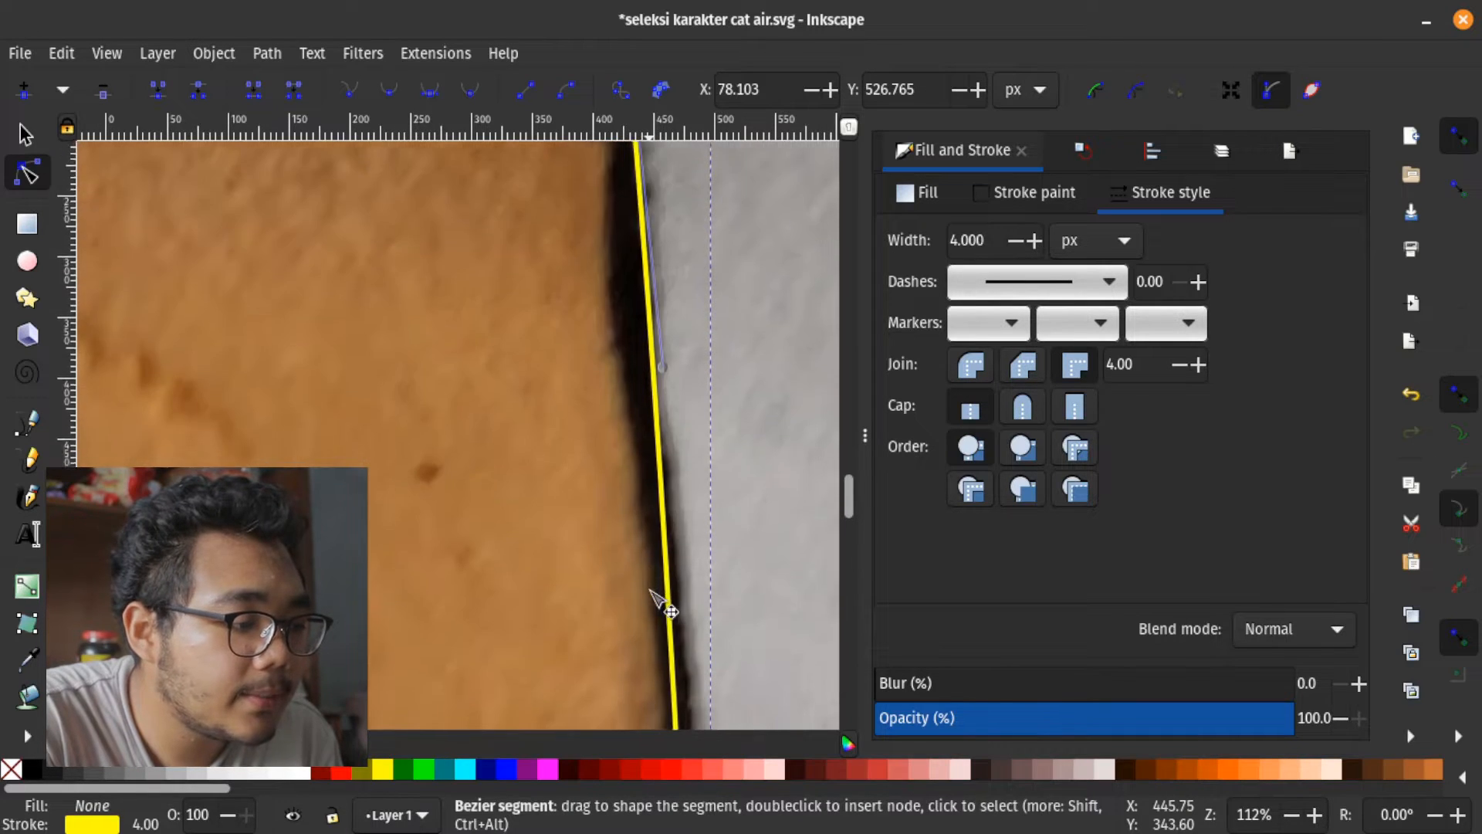
pyautogui.scroll(-5, 652, 591)
pyautogui.hscroll(1, 653, 591)
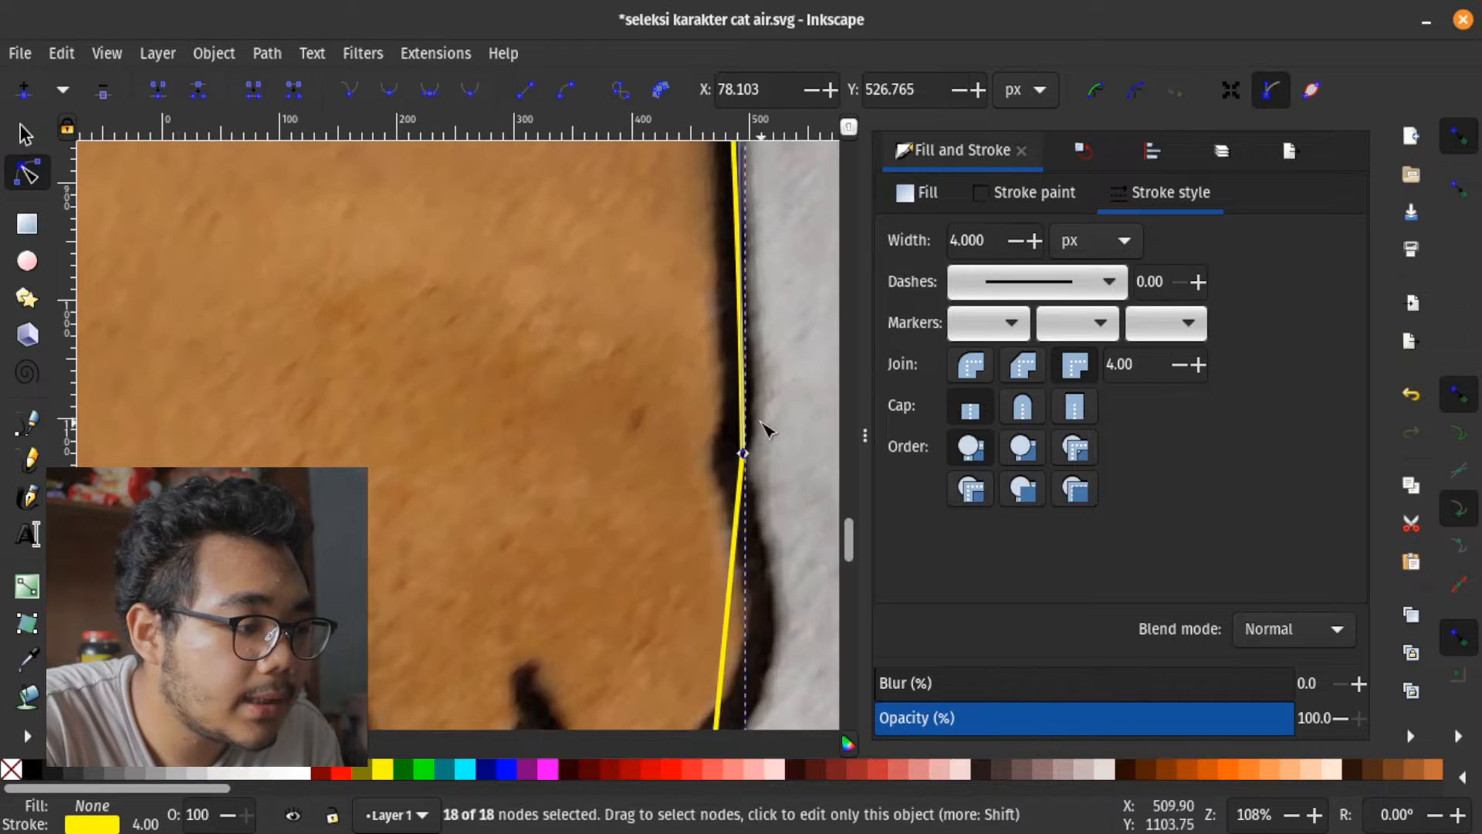
pyautogui.doubleClick(742, 411)
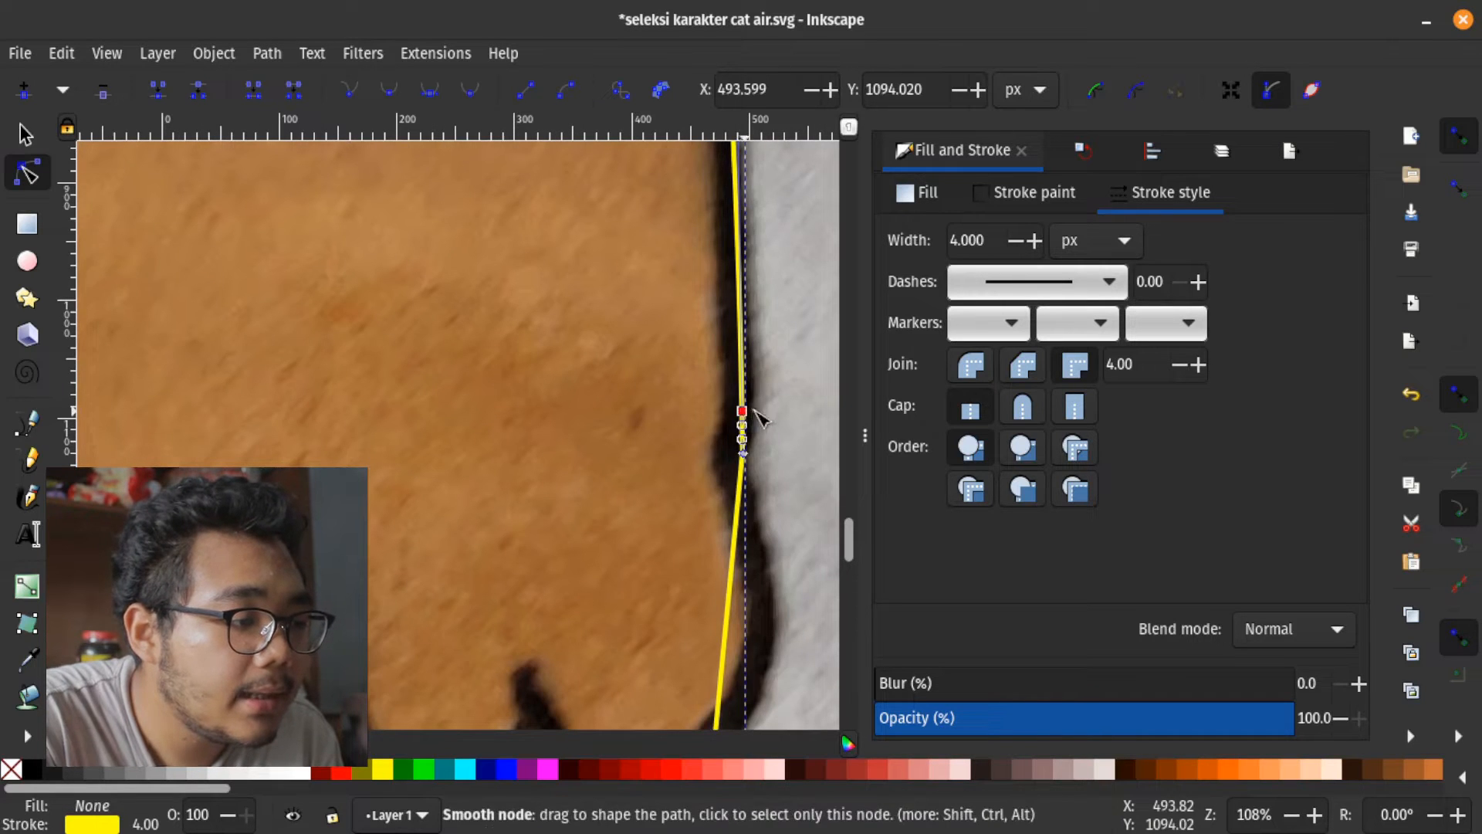
pyautogui.moveTo(744, 413); pyautogui.dragTo(760, 307)
# Bend the rightmost toe's bottom segment outward and adjust the notch node beside it
pyautogui.scroll(-6, 739, 595)
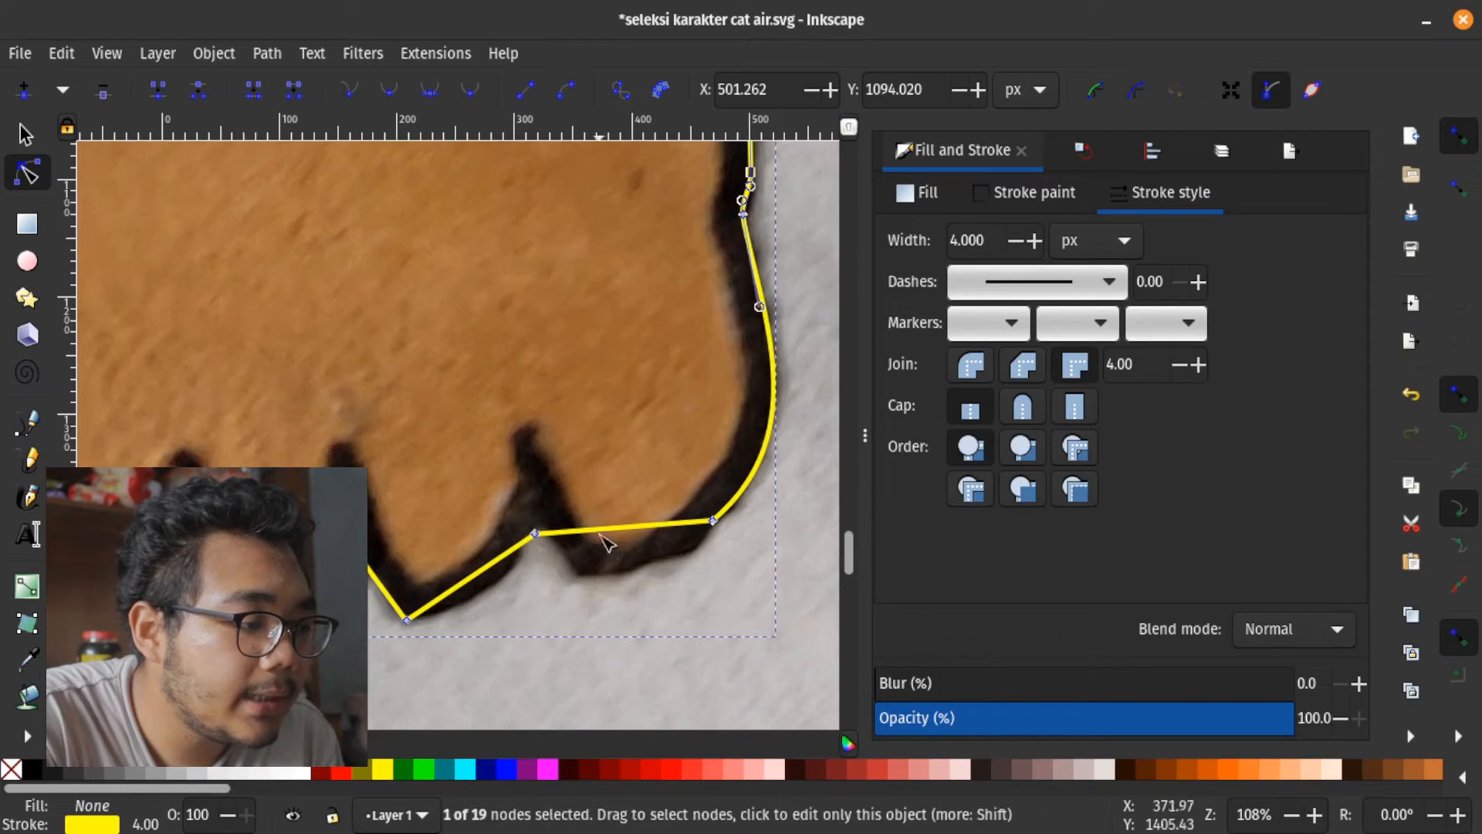
pyautogui.moveTo(612, 531); pyautogui.dragTo(580, 599)
pyautogui.doubleClick(654, 541)
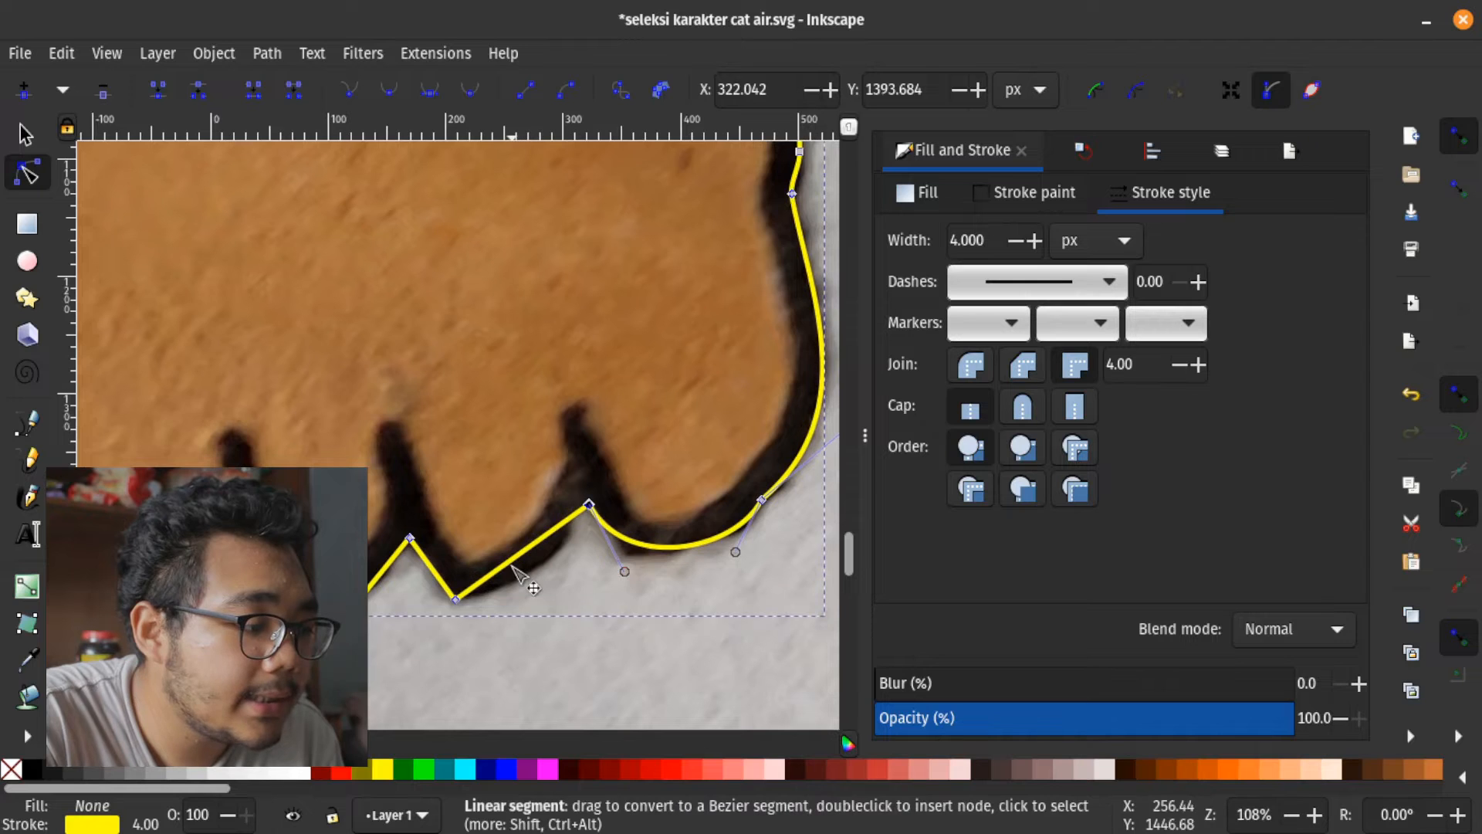
# Curve the segments of the second and third toes from the right, adjusting their nodes to follow the black outline
pyautogui.moveTo(524, 579)
pyautogui.mouseDown()
pyautogui.moveTo(552, 601)
pyautogui.moveTo(540, 585)
pyautogui.mouseUp()
pyautogui.moveTo(437, 569); pyautogui.dragTo(472, 596)
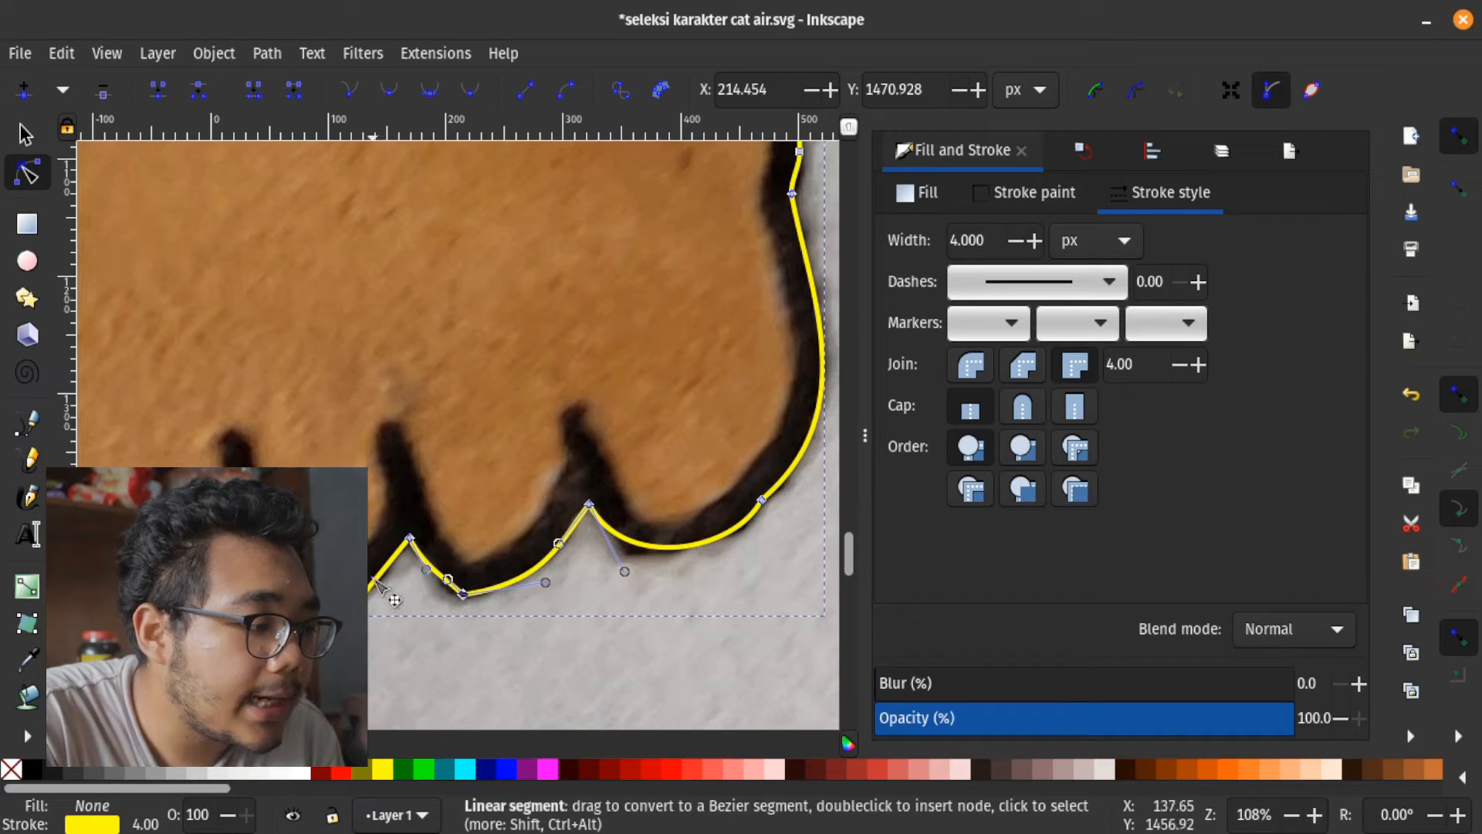
pyautogui.moveTo(374, 589); pyautogui.dragTo(410, 584)
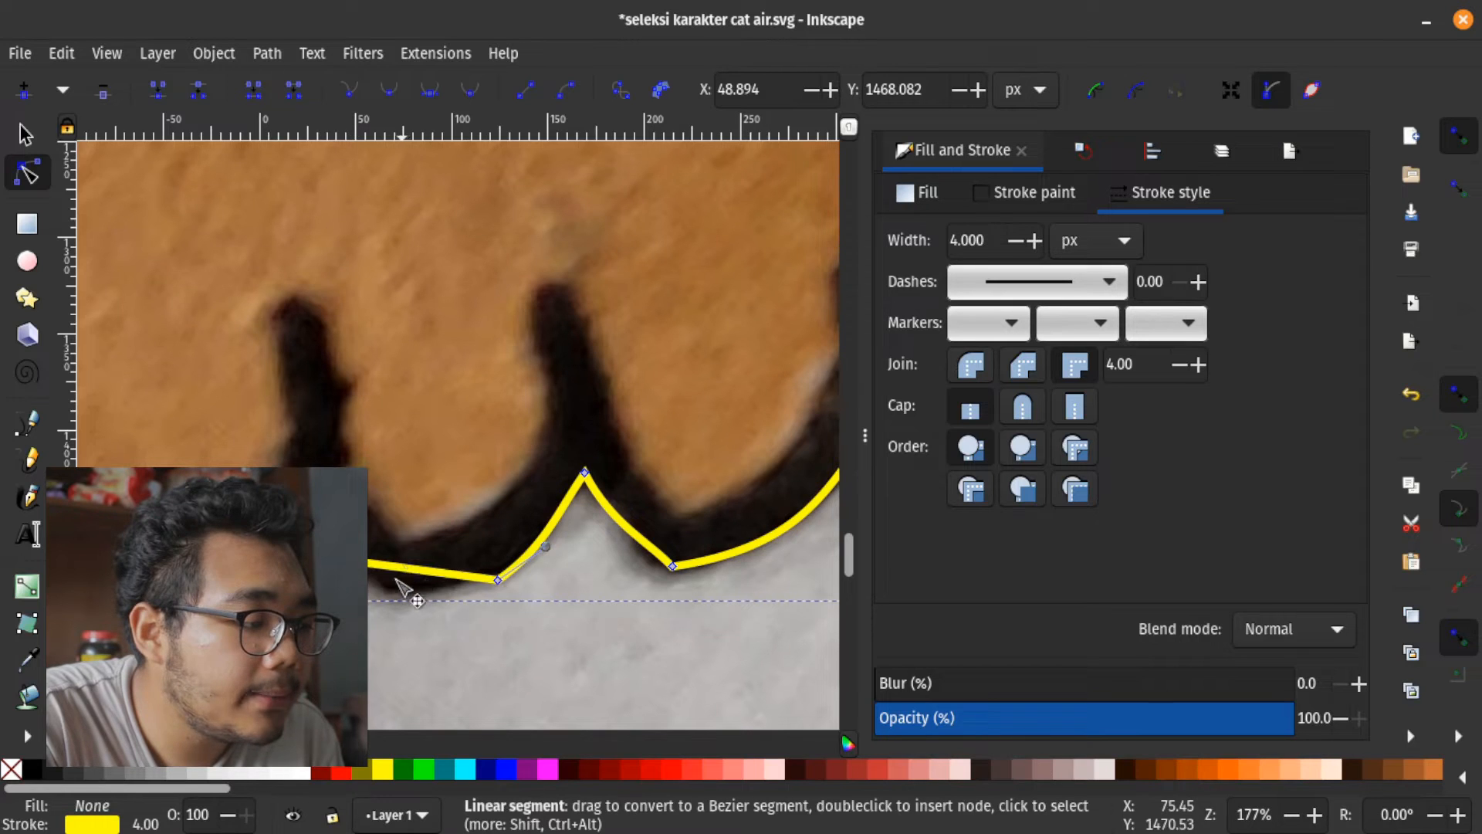
pyautogui.hscroll(-1, 409, 584)
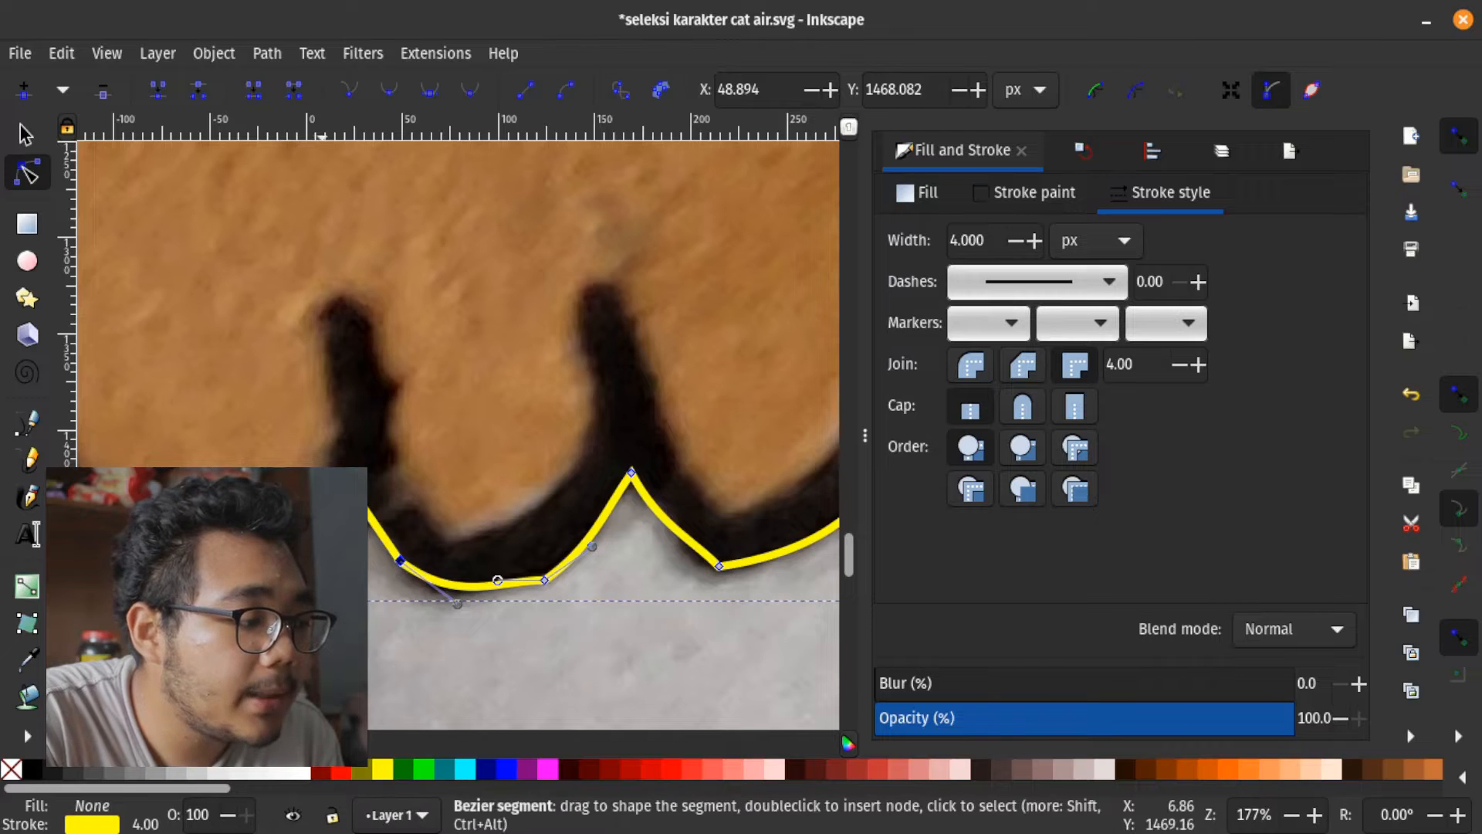
# Reposition the nodes of the toe next to the big toe and curve its segments up to the notch between them
pyautogui.hscroll(-5, 320, 587)
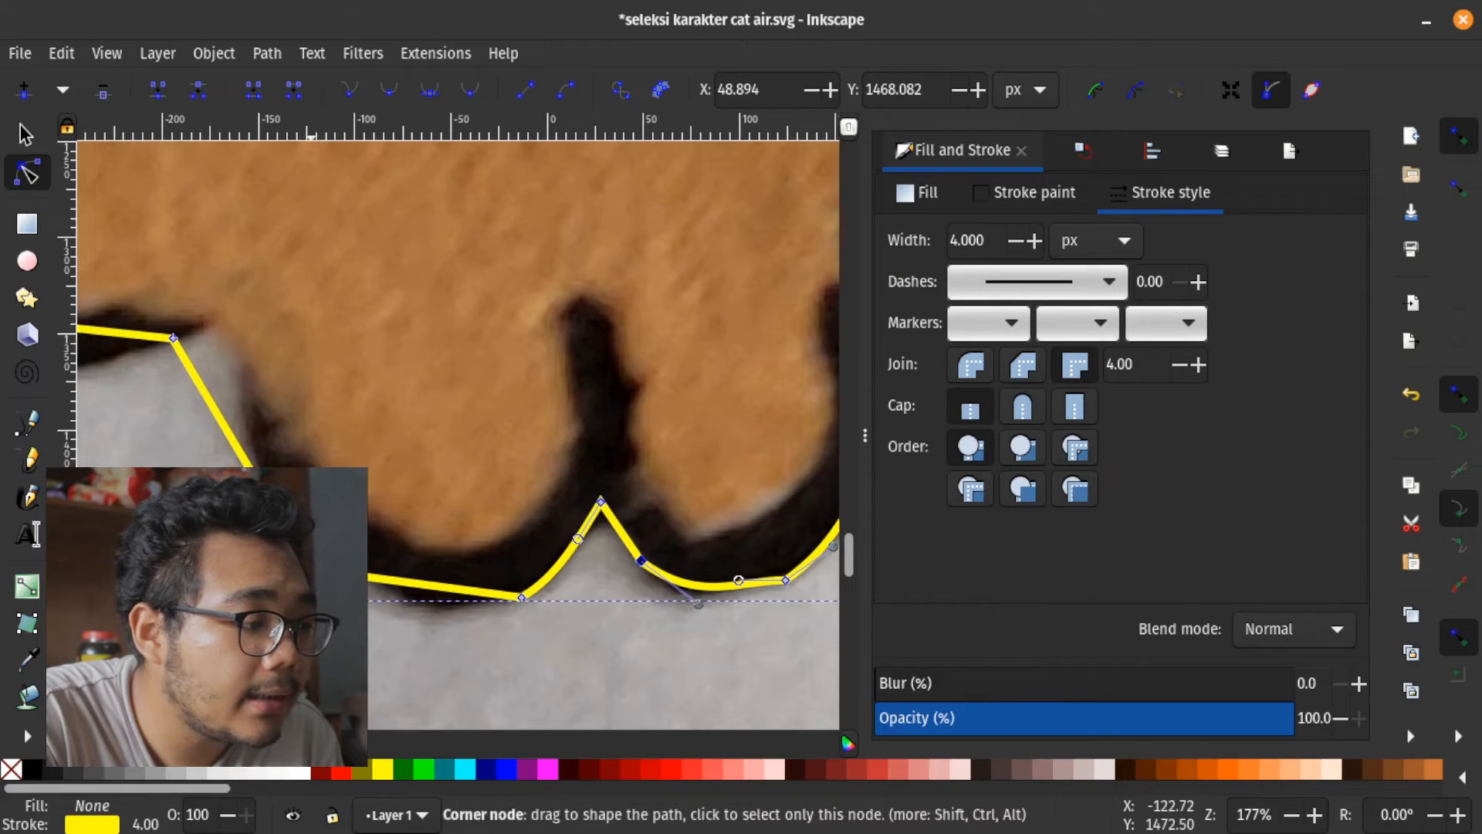
pyautogui.moveTo(310, 569); pyautogui.dragTo(398, 591)
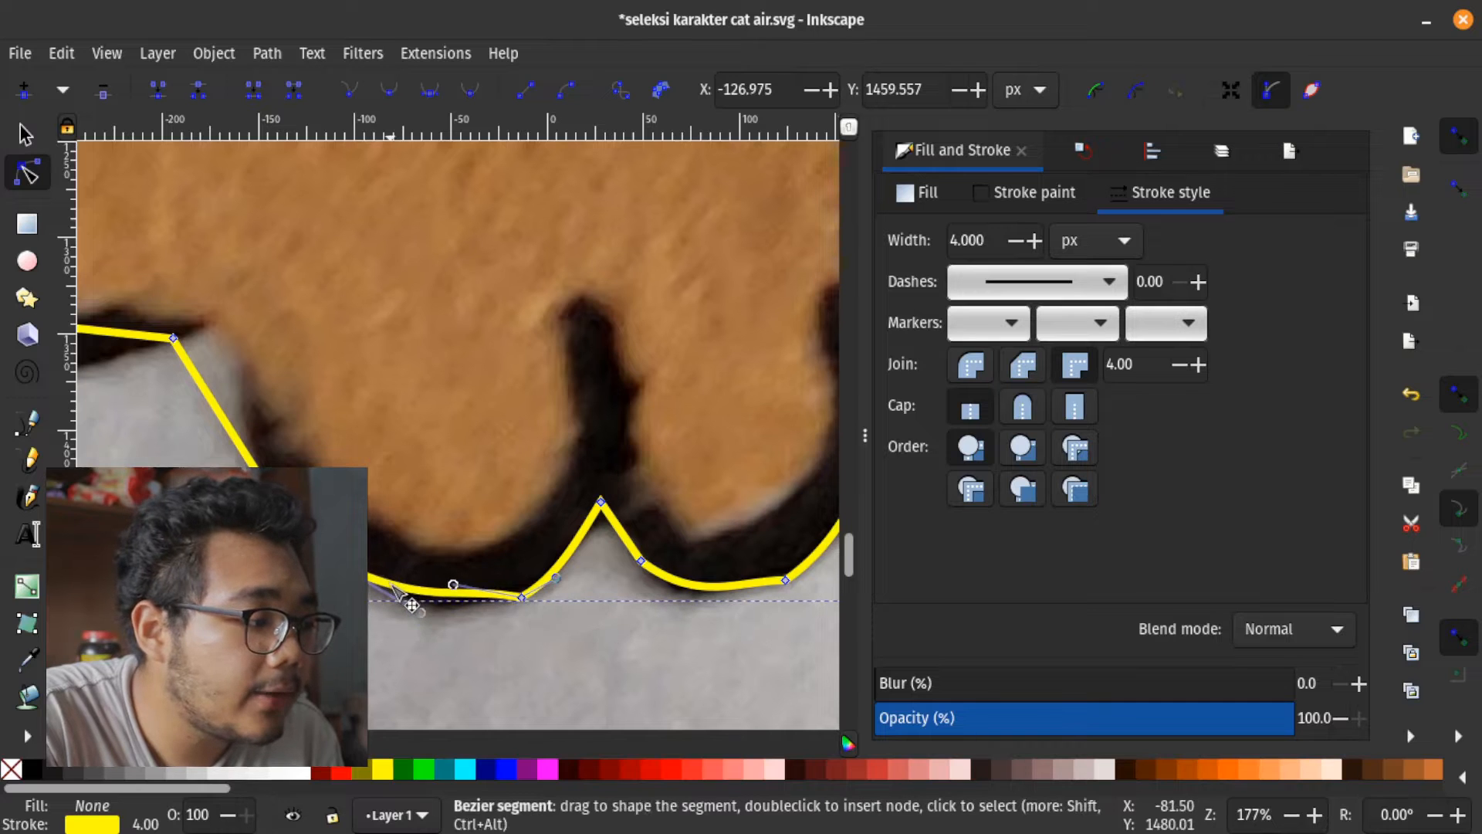
pyautogui.hscroll(-2, 392, 586)
pyautogui.scroll(1, 393, 586)
pyautogui.moveTo(244, 383); pyautogui.dragTo(291, 381)
pyautogui.moveTo(333, 493); pyautogui.dragTo(320, 507)
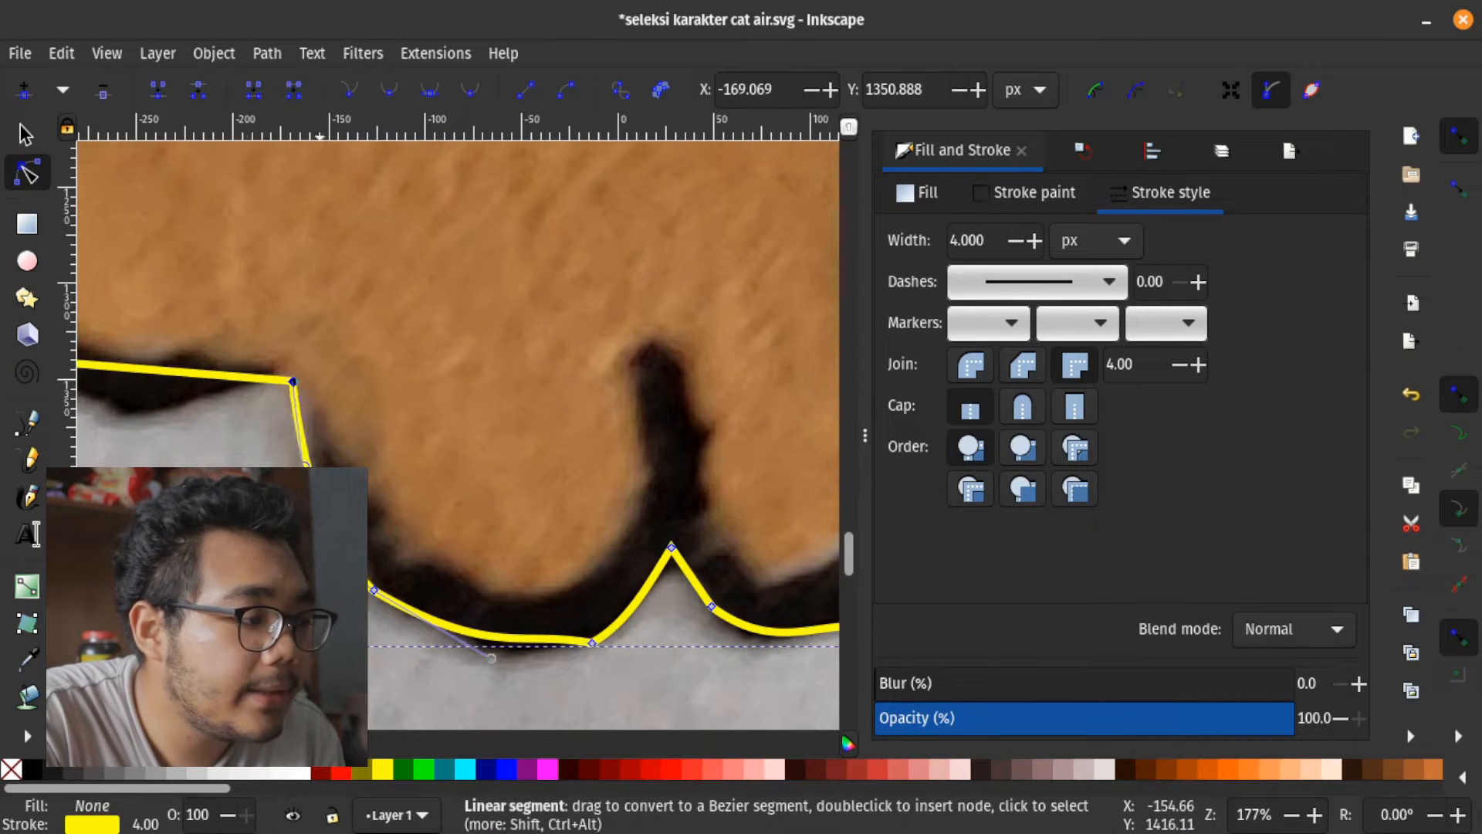
# Bend the segment under the big toe downward to follow its lower outline
pyautogui.hscroll(-8, 255, 463)
pyautogui.scroll(3, 256, 463)
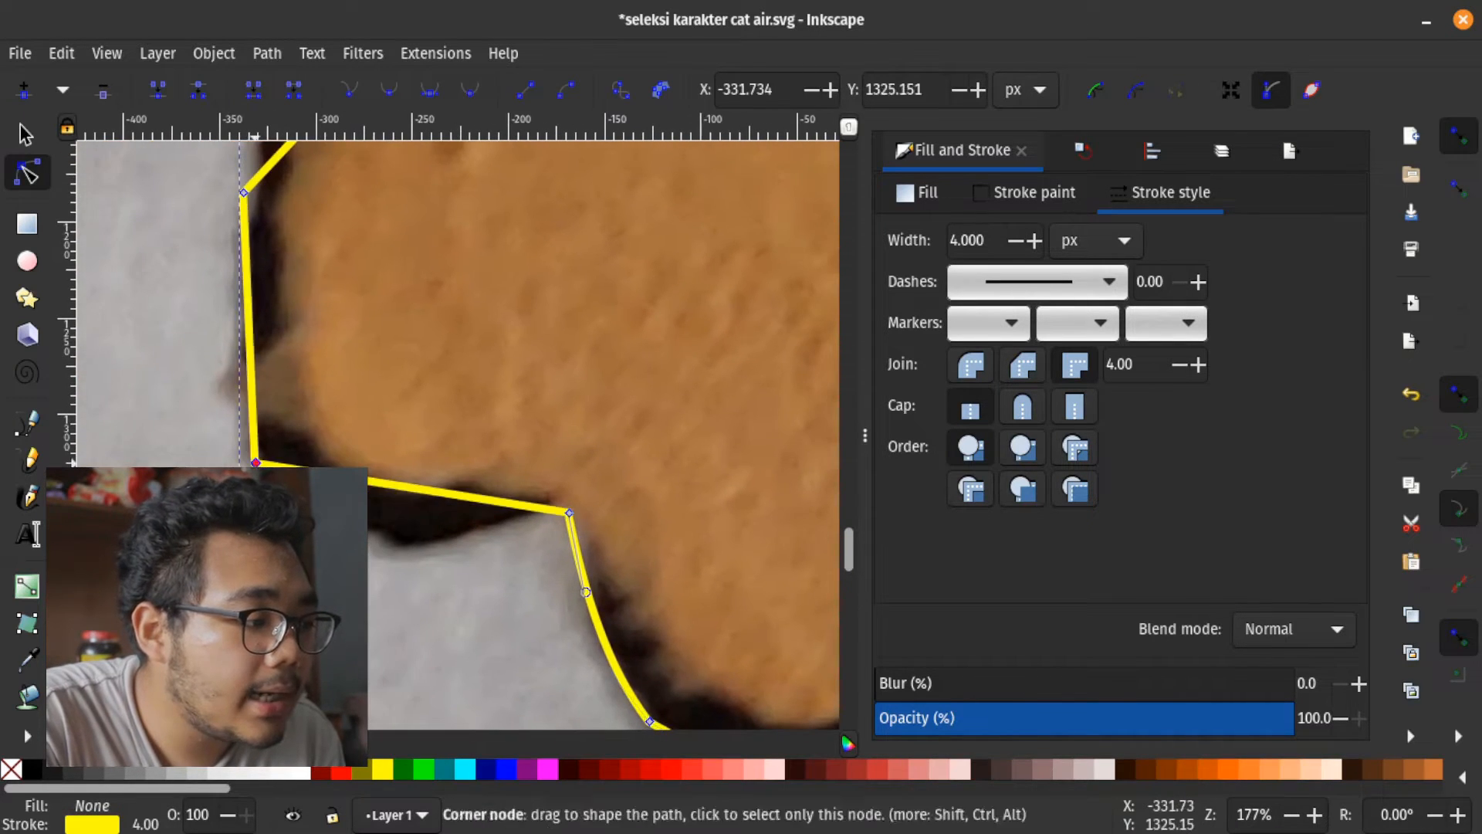
pyautogui.moveTo(375, 493); pyautogui.dragTo(373, 542)
pyautogui.moveTo(370, 540); pyautogui.dragTo(411, 573, button='middle')
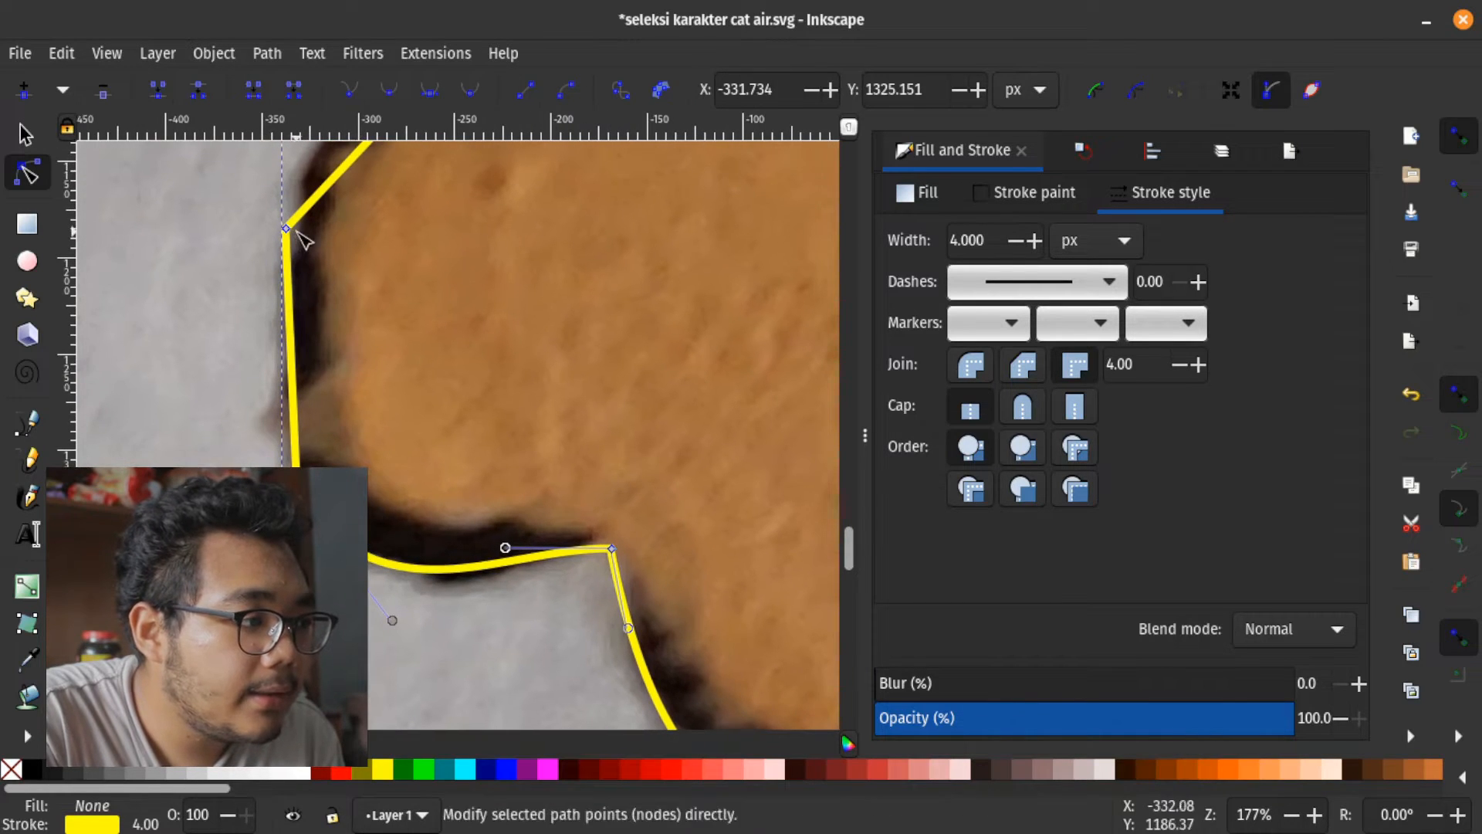
# Reposition the big toe's upper node and curve the segments along its outer side and top to match the outline
pyautogui.moveTo(285, 228); pyautogui.dragTo(301, 205)
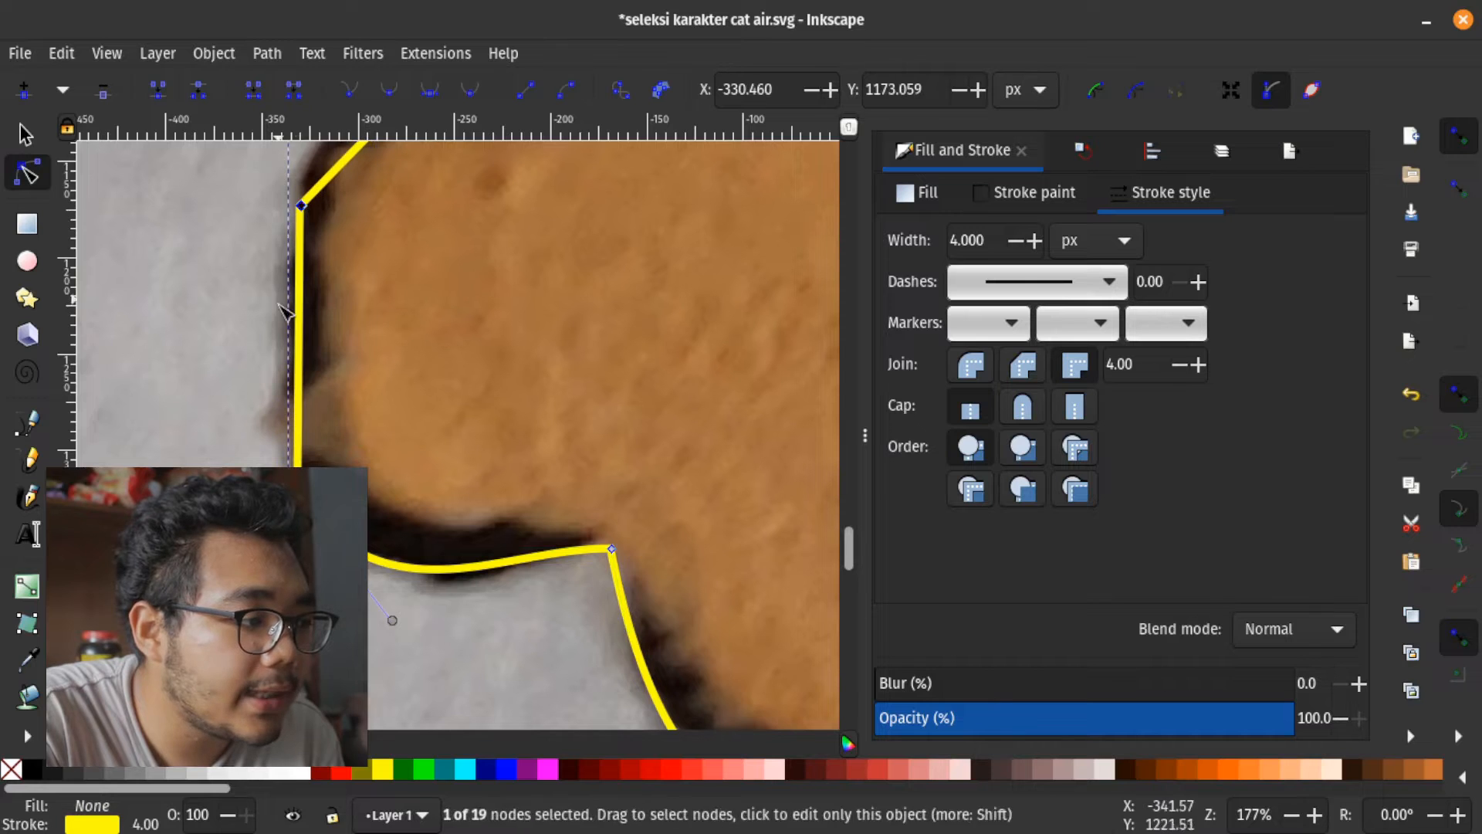
pyautogui.moveTo(299, 345); pyautogui.dragTo(286, 362)
pyautogui.moveTo(286, 362); pyautogui.dragTo(283, 357)
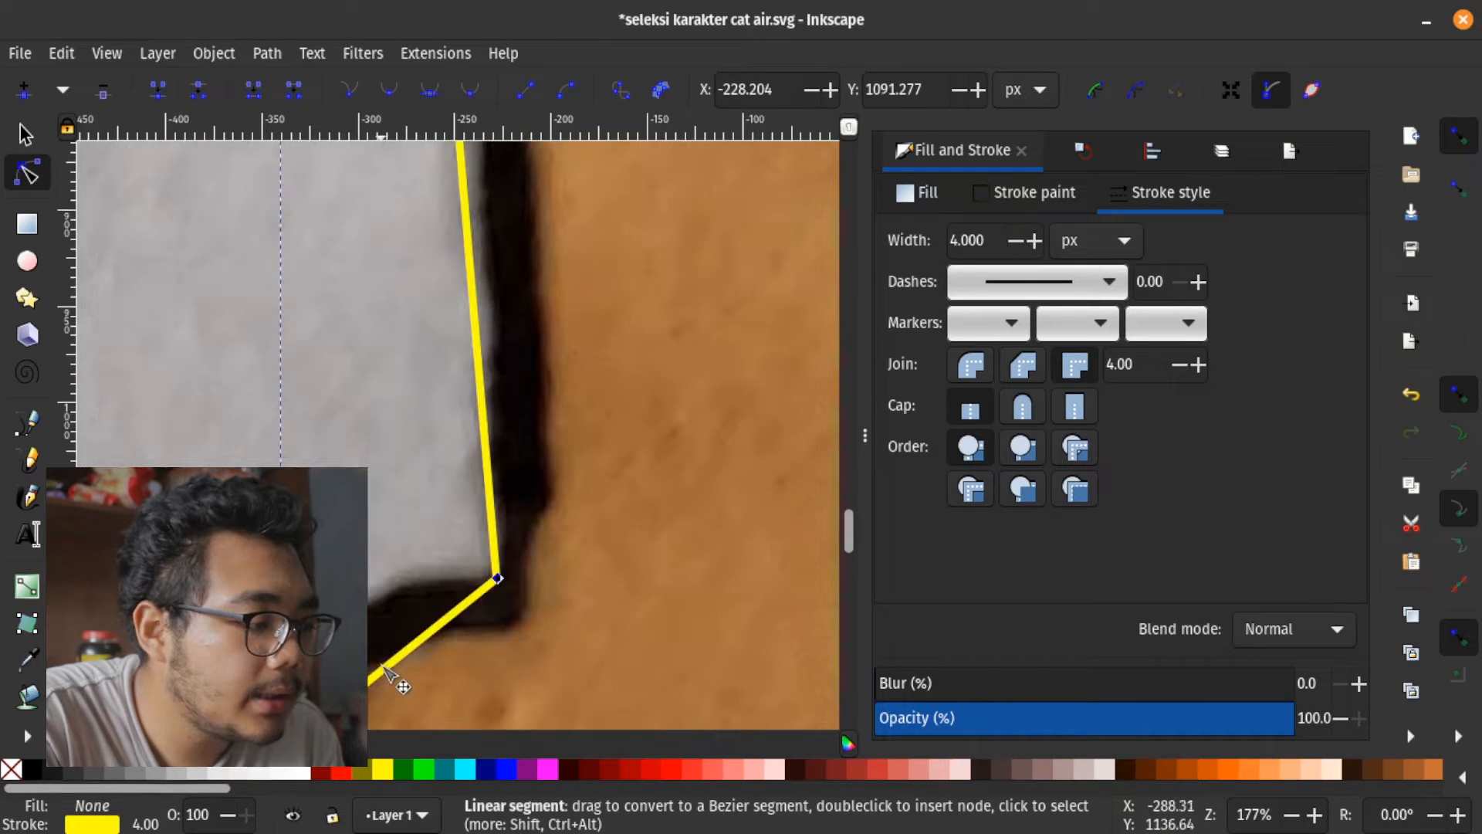
pyautogui.moveTo(387, 666); pyautogui.dragTo(387, 612)
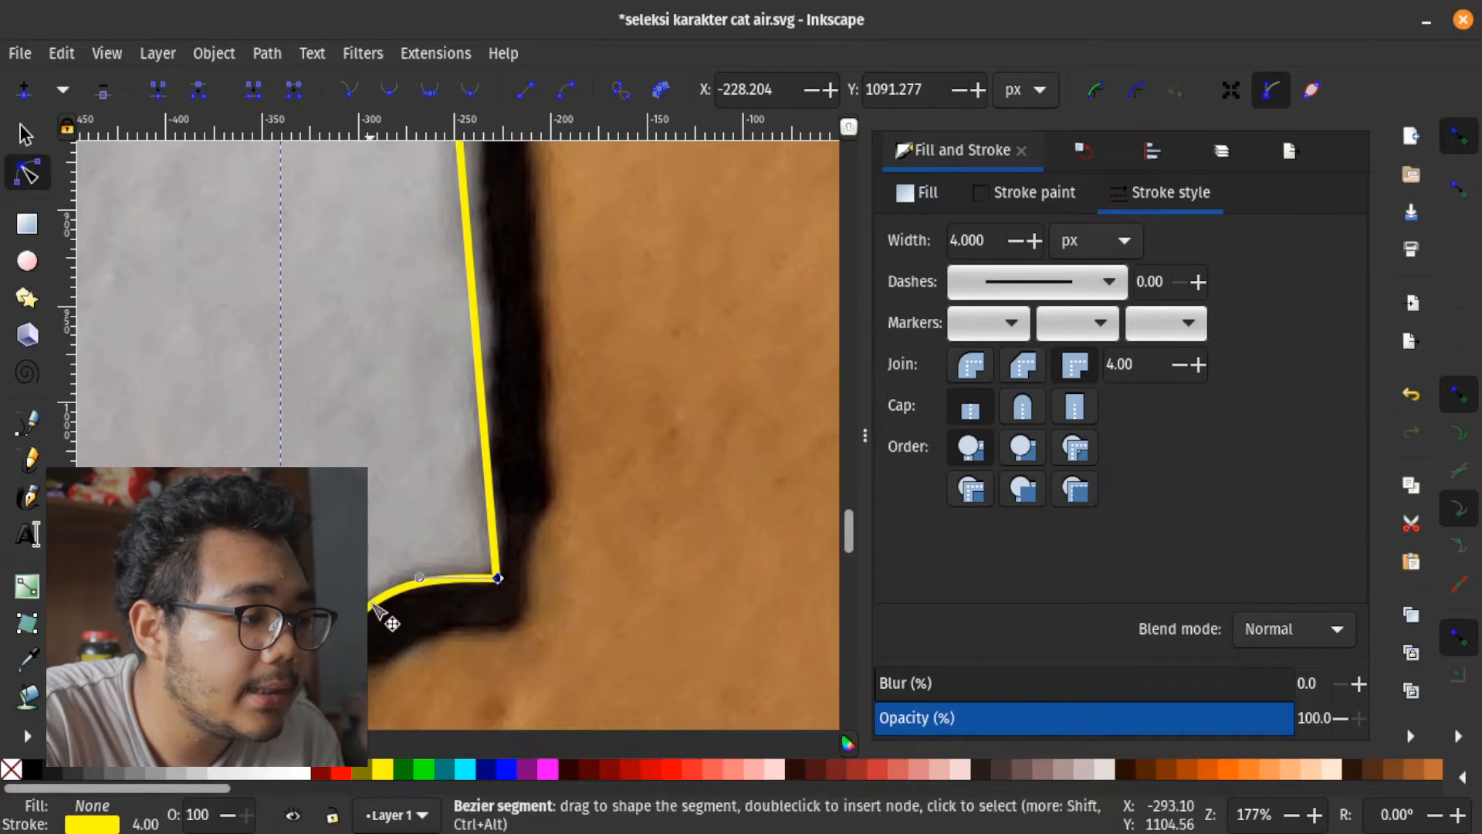
# Bend the leg's long left edge slightly so the path follows the painted outline
pyautogui.keyDown('ctrl'); pyautogui.scroll(-5, 584, 363); pyautogui.keyUp('ctrl')
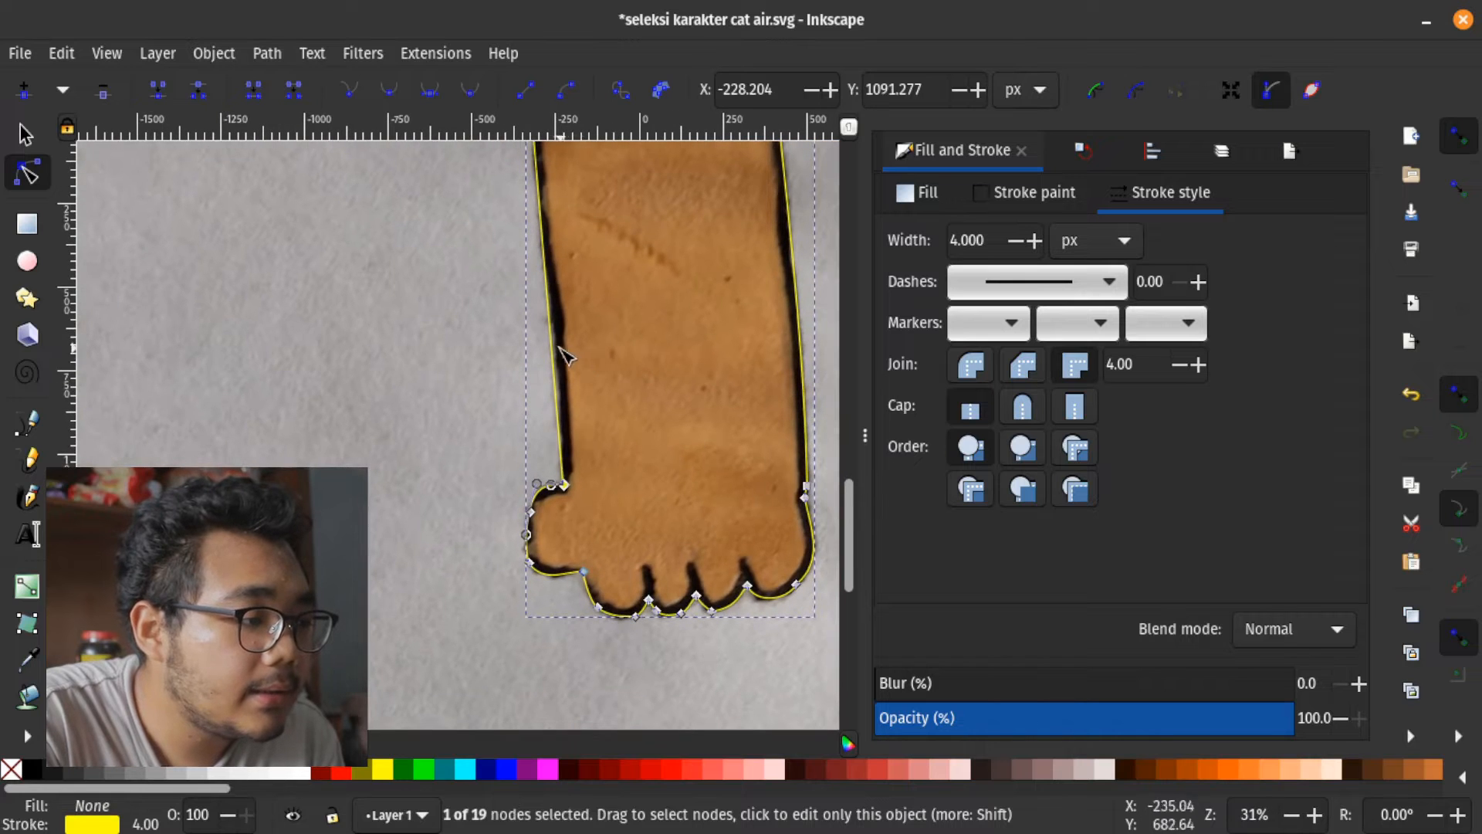
pyautogui.scroll(4, 560, 351)
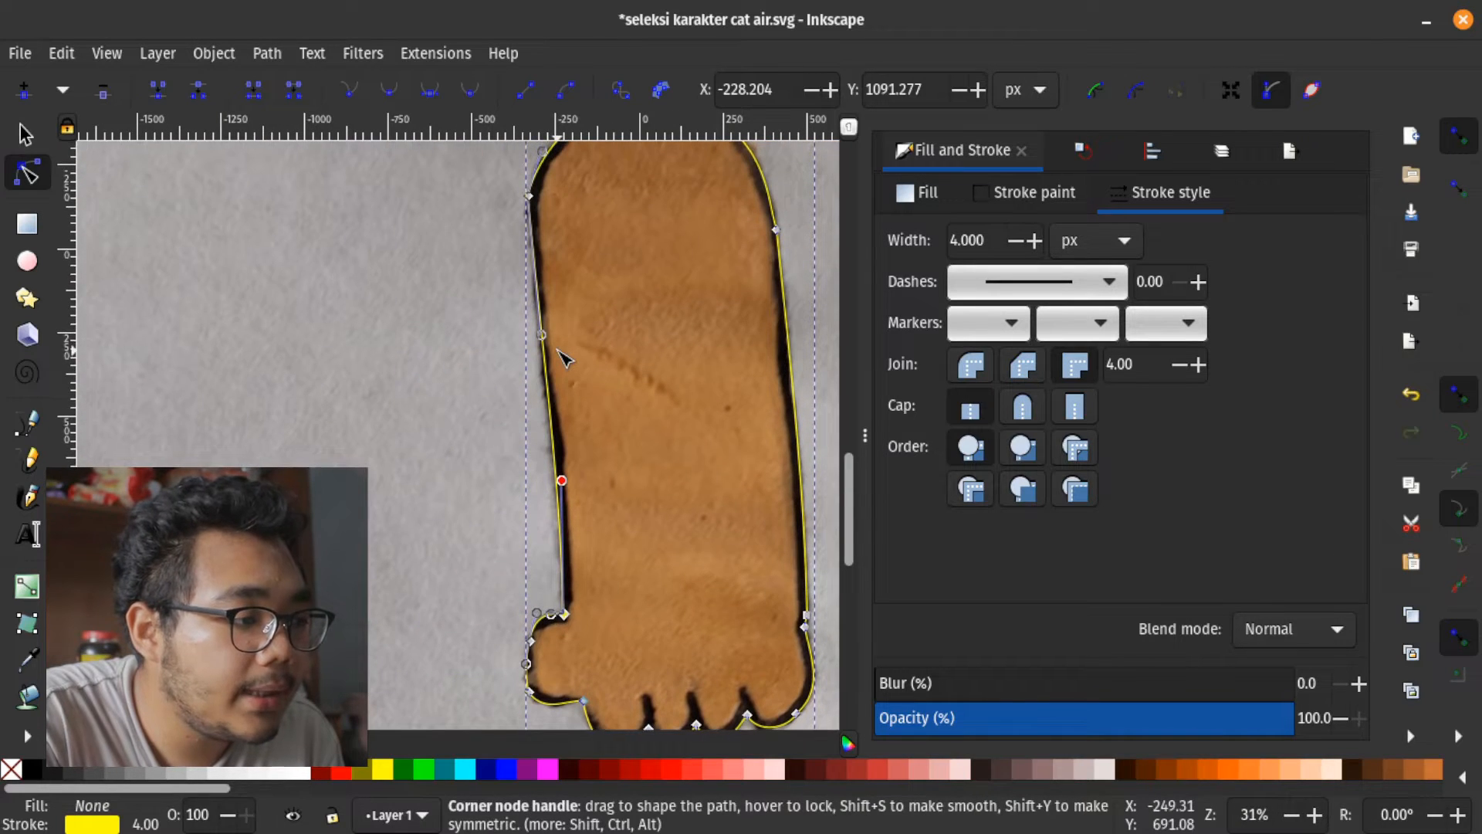
pyautogui.keyDown('ctrl'); pyautogui.scroll(3, 566, 359); pyautogui.keyUp('ctrl')
pyautogui.keyDown('ctrl'); pyautogui.scroll(-6, 559, 463); pyautogui.keyUp('ctrl')
# Select the traced path together with the photo and set the path as the image's clip
pyautogui.press('space')
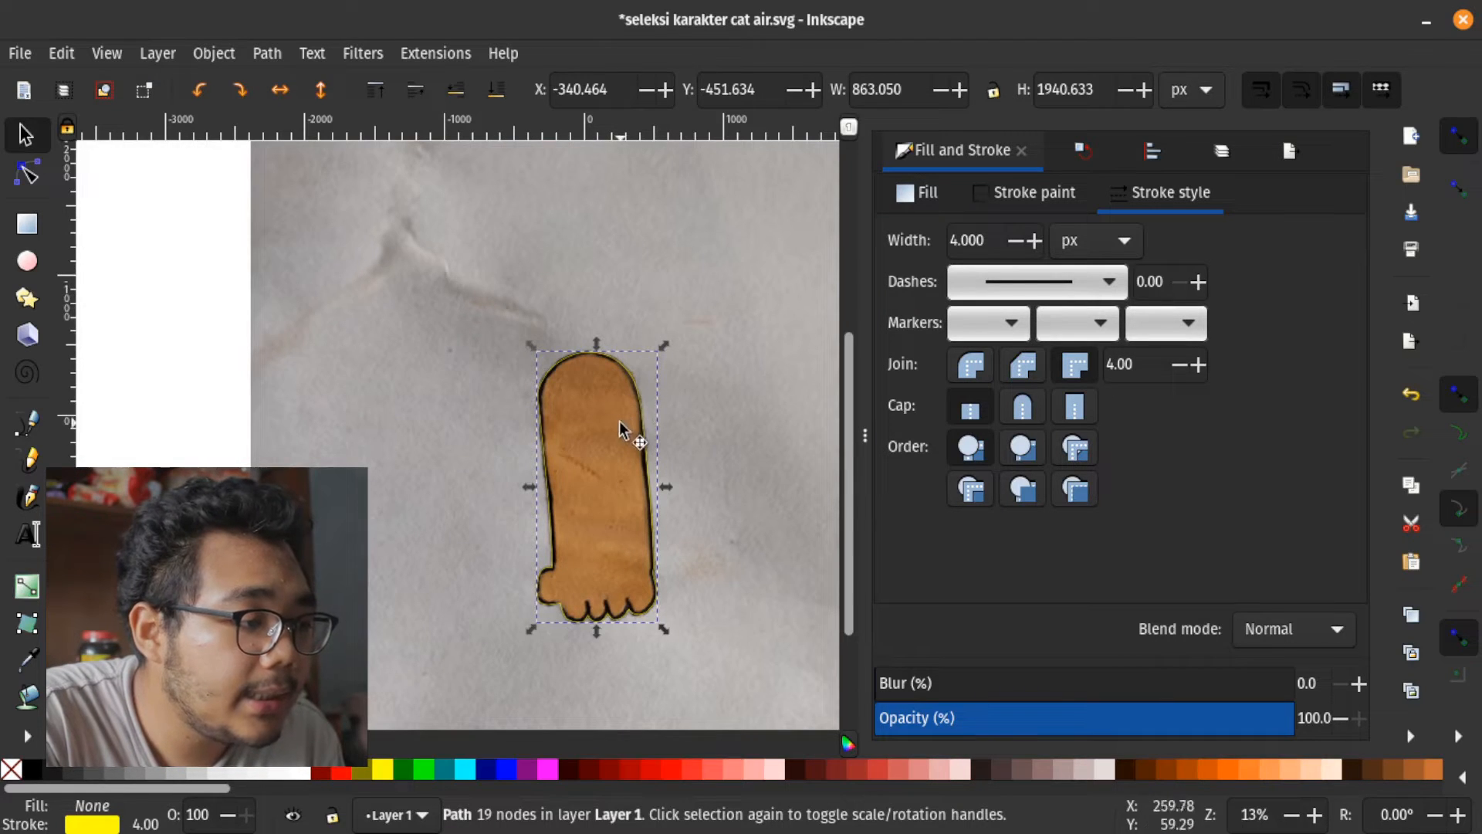
pyautogui.keyDown('ctrl'); pyautogui.scroll(-3, 556, 463); pyautogui.keyUp('ctrl')
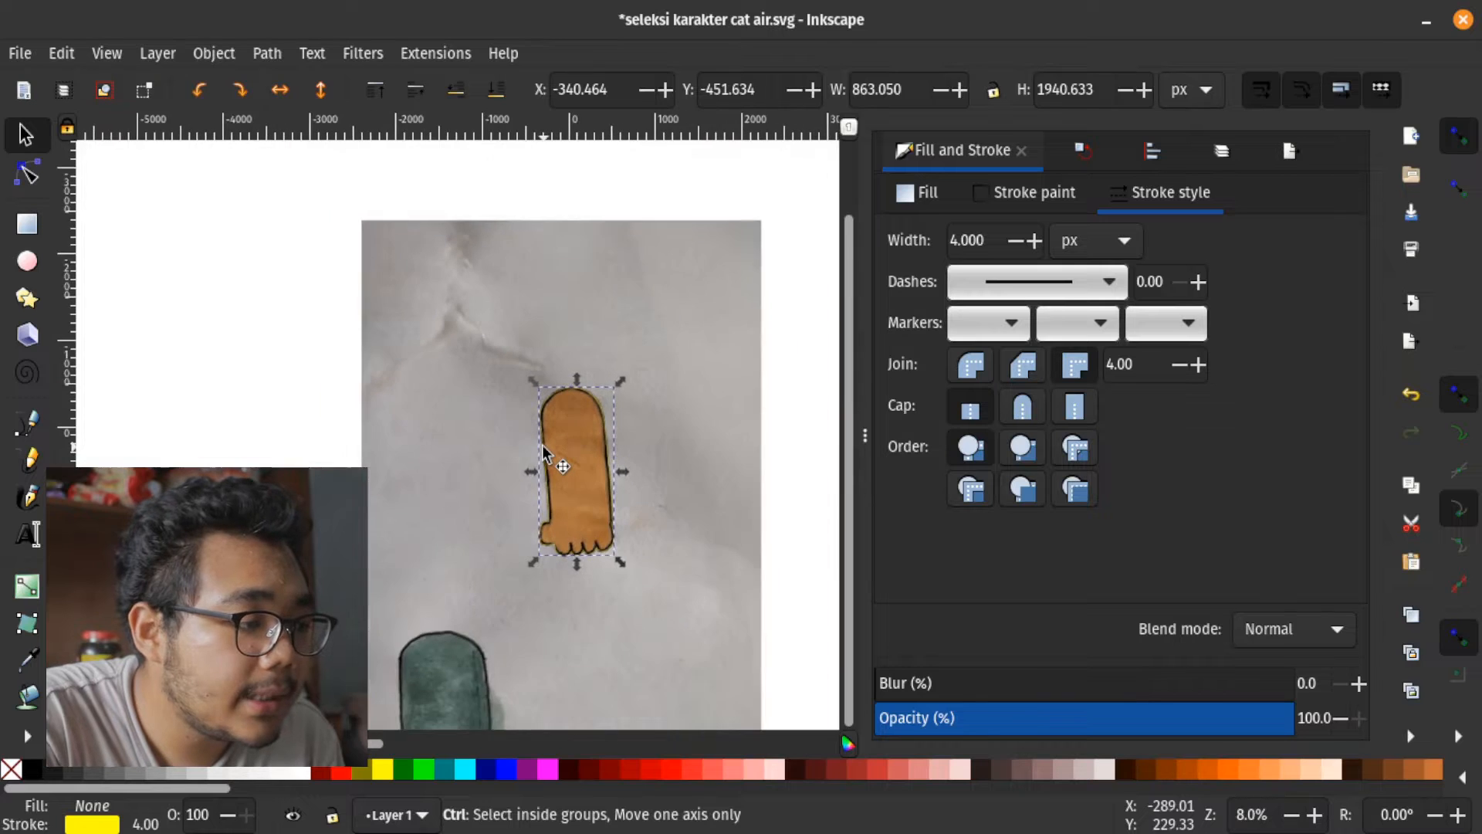
pyautogui.keyDown('shift'); pyautogui.click(703, 374); pyautogui.keyUp('shift')
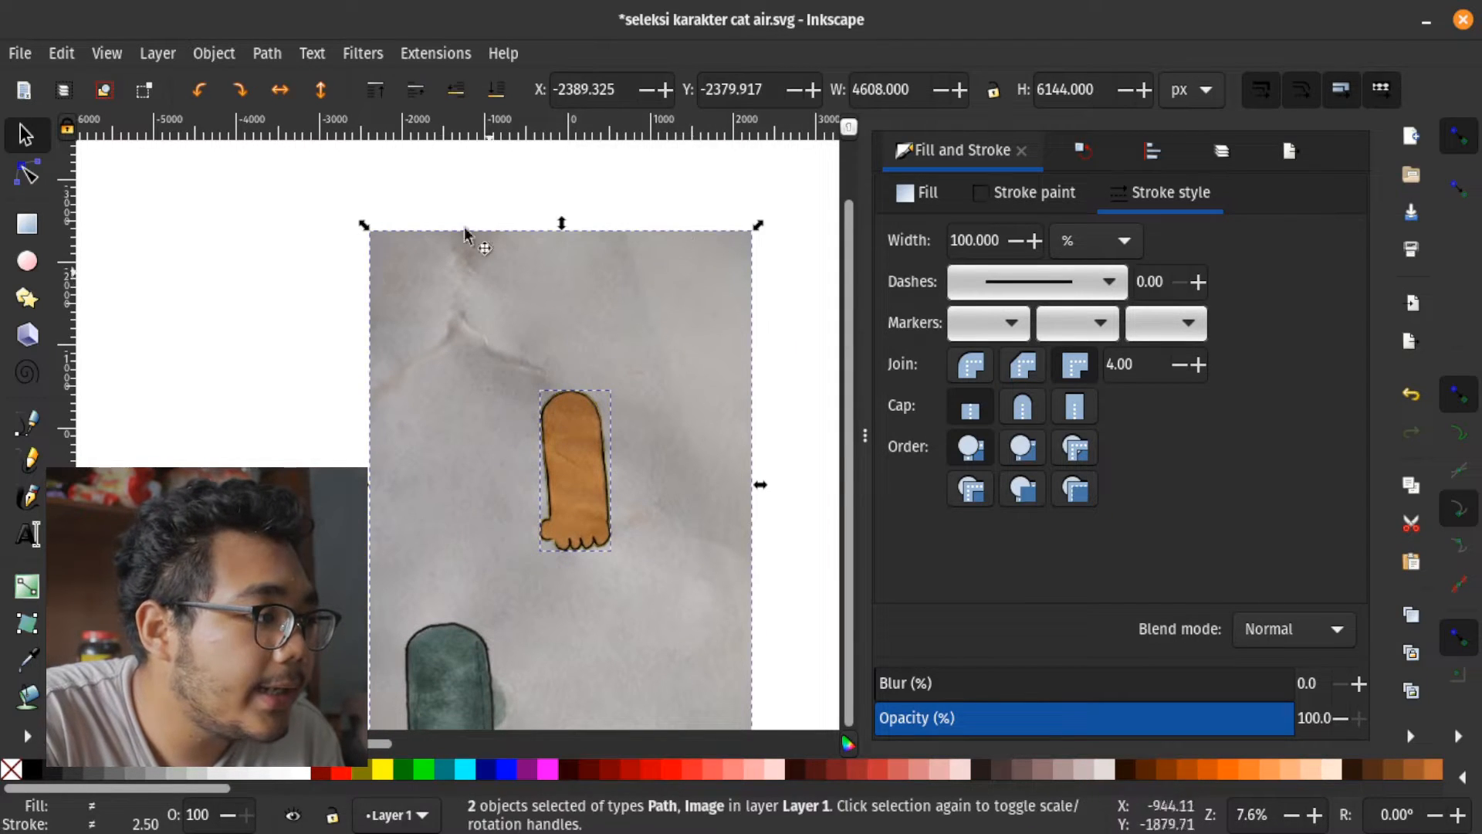
pyautogui.click(228, 60)
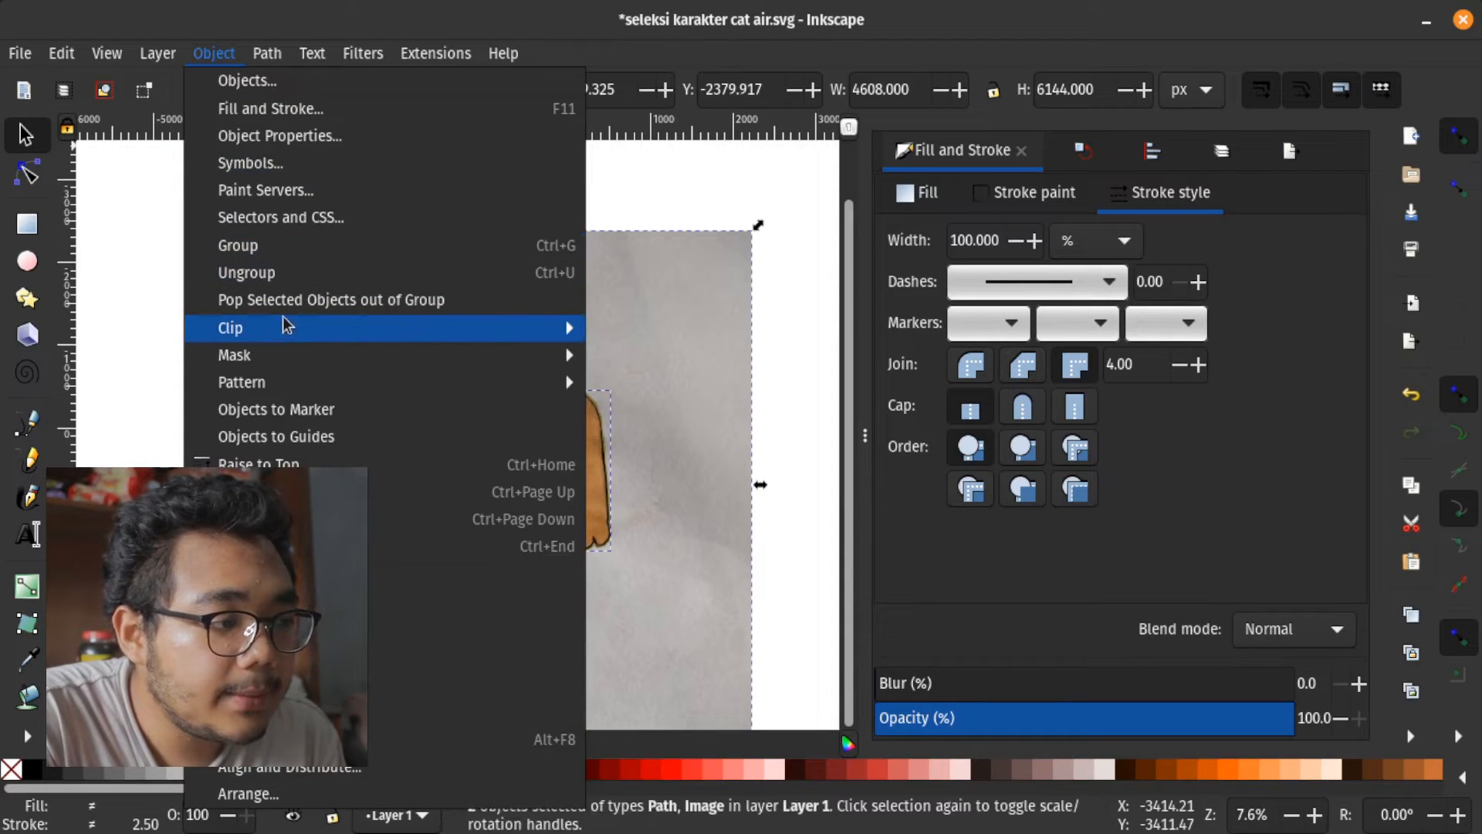
pyautogui.moveTo(285, 332)
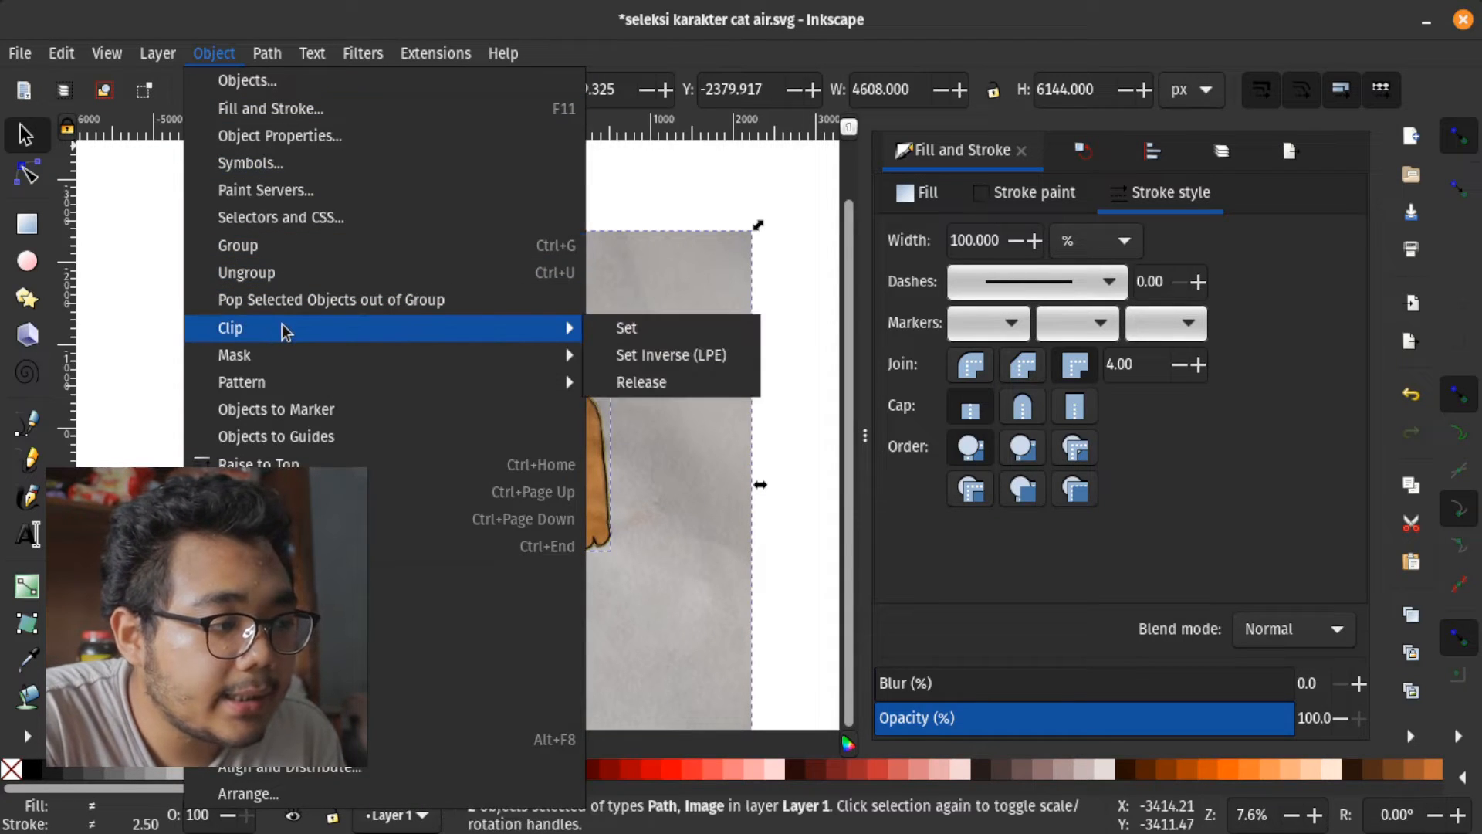
pyautogui.click(625, 328)
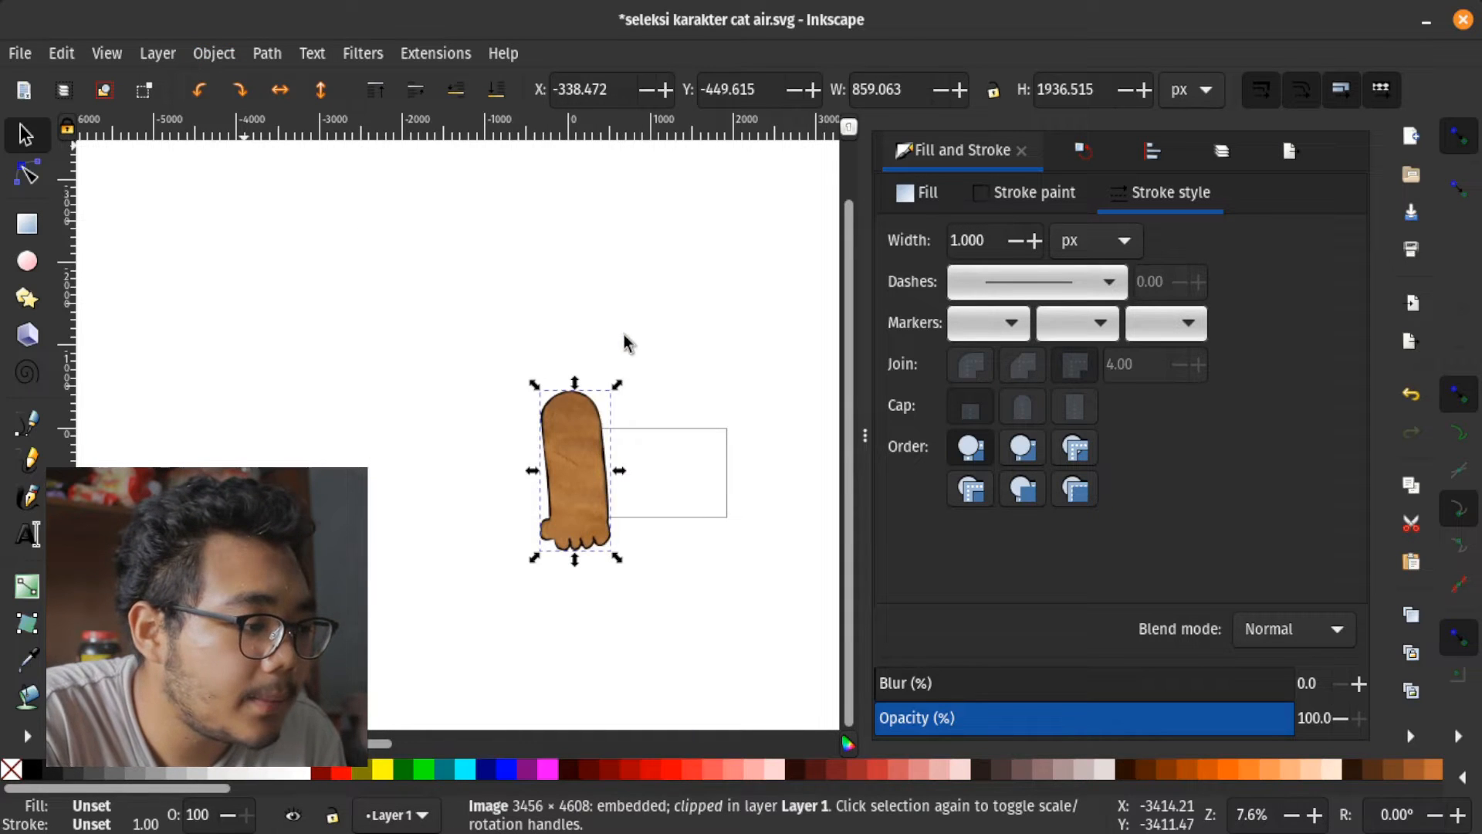
# Deselect the clipped leg and view the assembled character elsewhere on the canvas
pyautogui.click(705, 532)
pyautogui.keyDown('ctrl'); pyautogui.scroll(4, 705, 532); pyautogui.keyUp('ctrl')
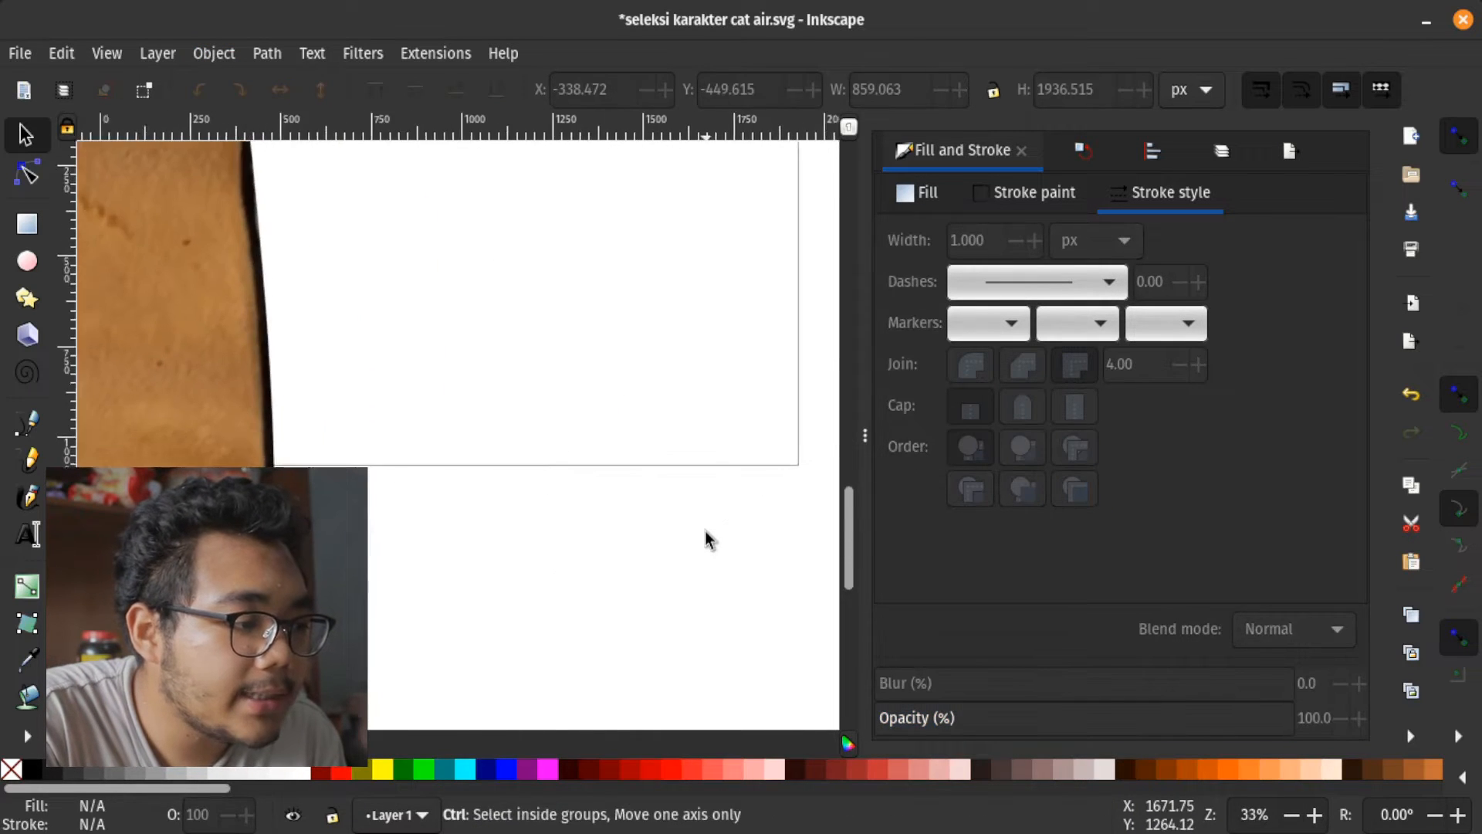
pyautogui.keyDown('ctrl'); pyautogui.scroll(-7, 705, 532); pyautogui.keyUp('ctrl')
pyautogui.hscroll(10, 705, 537)
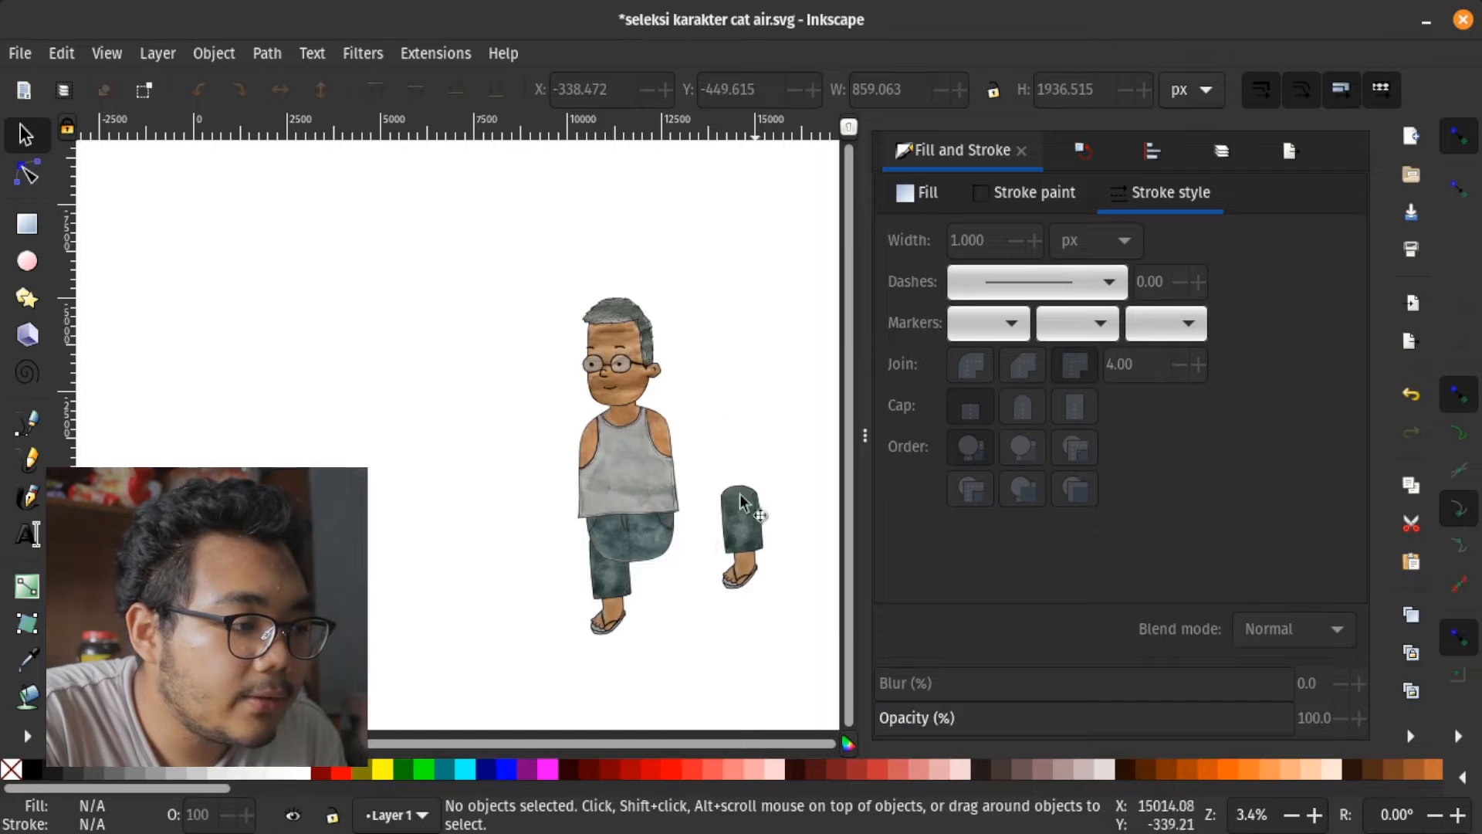
pyautogui.moveTo(633, 394); pyautogui.dragTo(722, 341)
pyautogui.hotkey('ctrl', 'z')
pyautogui.moveTo(627, 506)
pyautogui.mouseDown()
pyautogui.moveTo(519, 490)
pyautogui.moveTo(621, 512)
pyautogui.mouseUp()
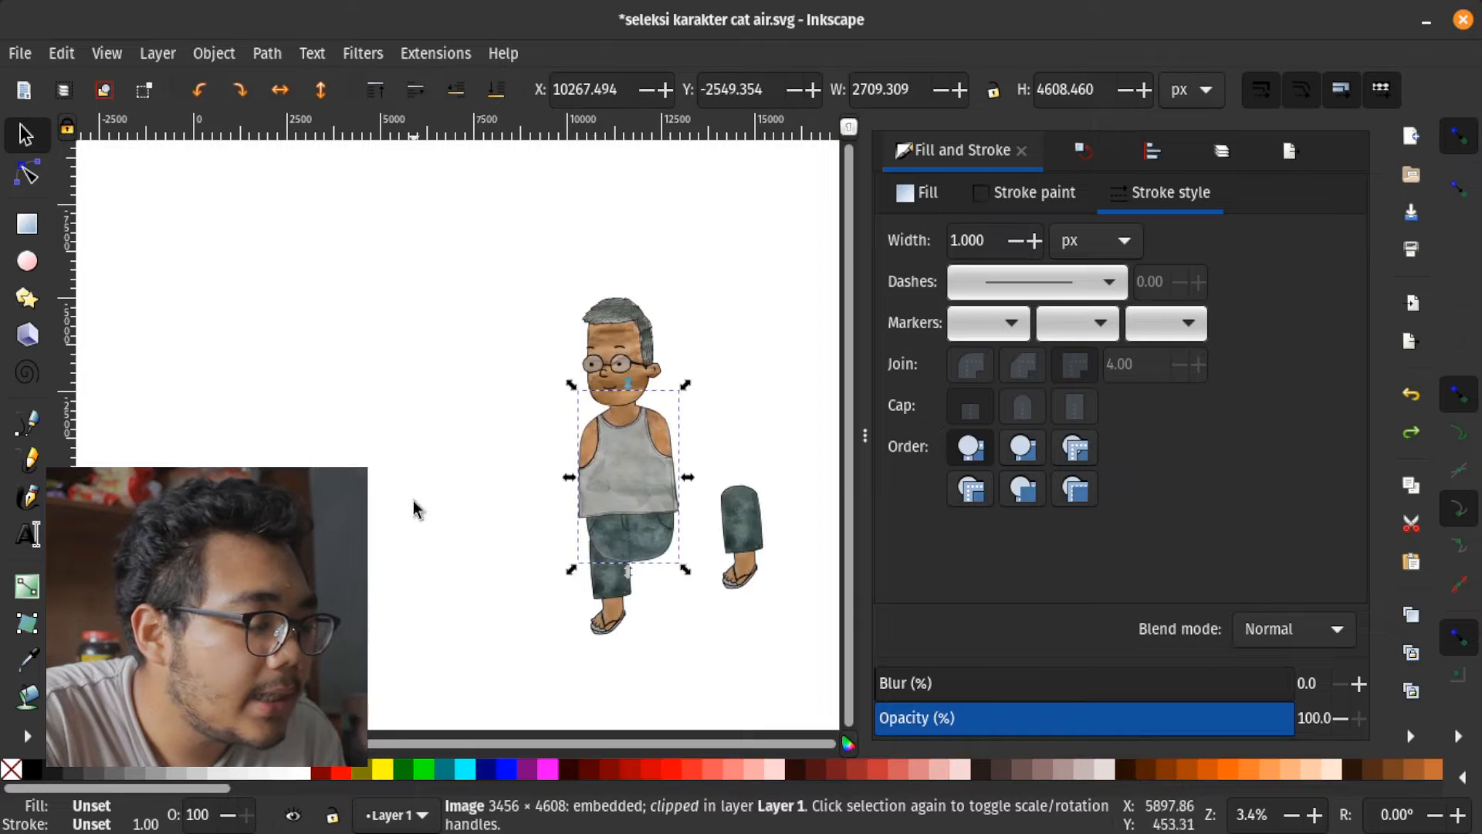
# Select the clipped arm image beside the page and set the PNG export area to the selection
pyautogui.keyDown('ctrl'); pyautogui.scroll(3, 198, 510); pyautogui.keyUp('ctrl')
pyautogui.hscroll(-3, 198, 509)
pyautogui.scroll(-1, 198, 510)
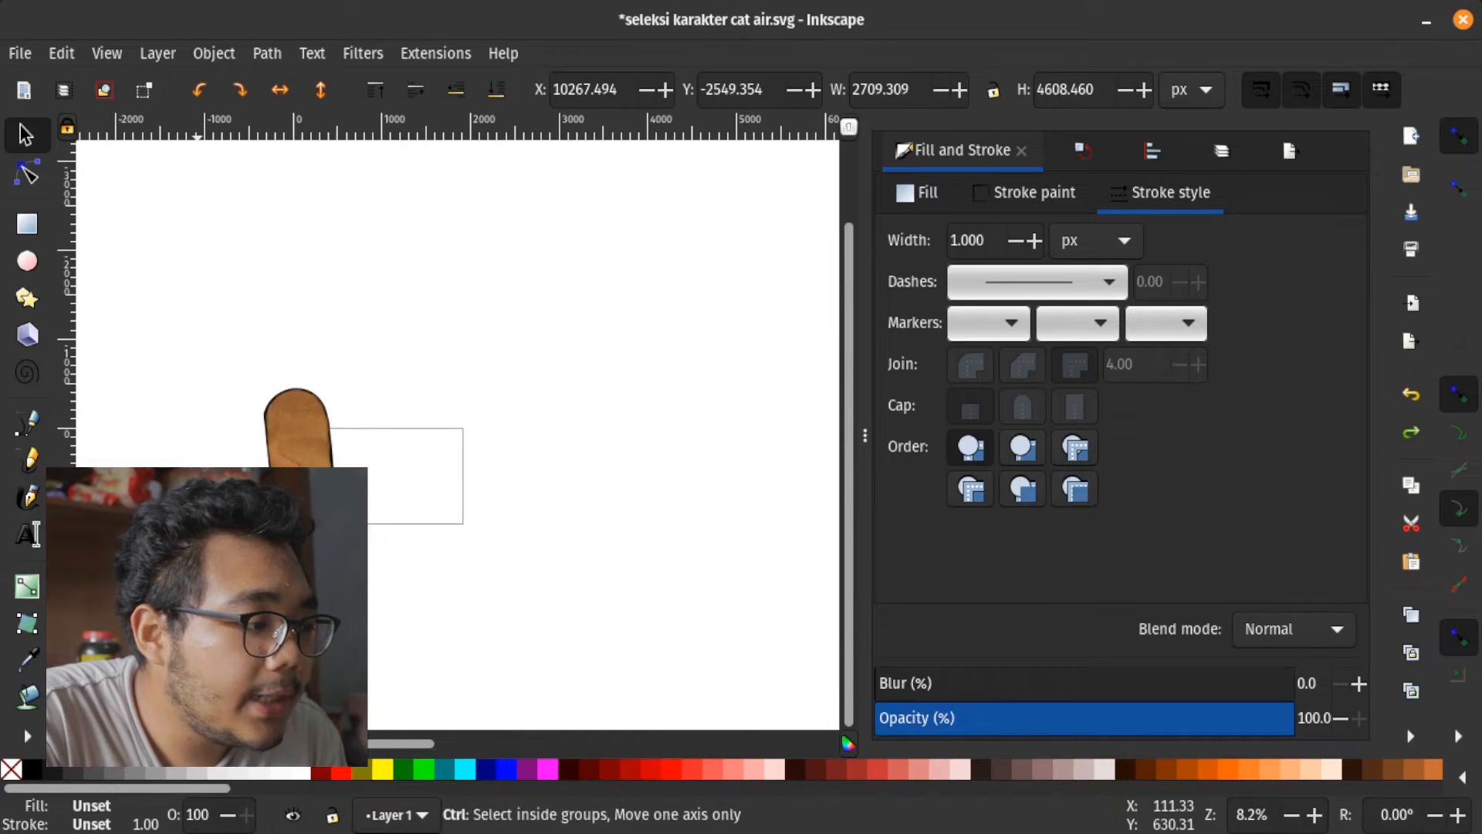
pyautogui.keyDown('ctrl'); pyautogui.scroll(1, 315, 510); pyautogui.keyUp('ctrl')
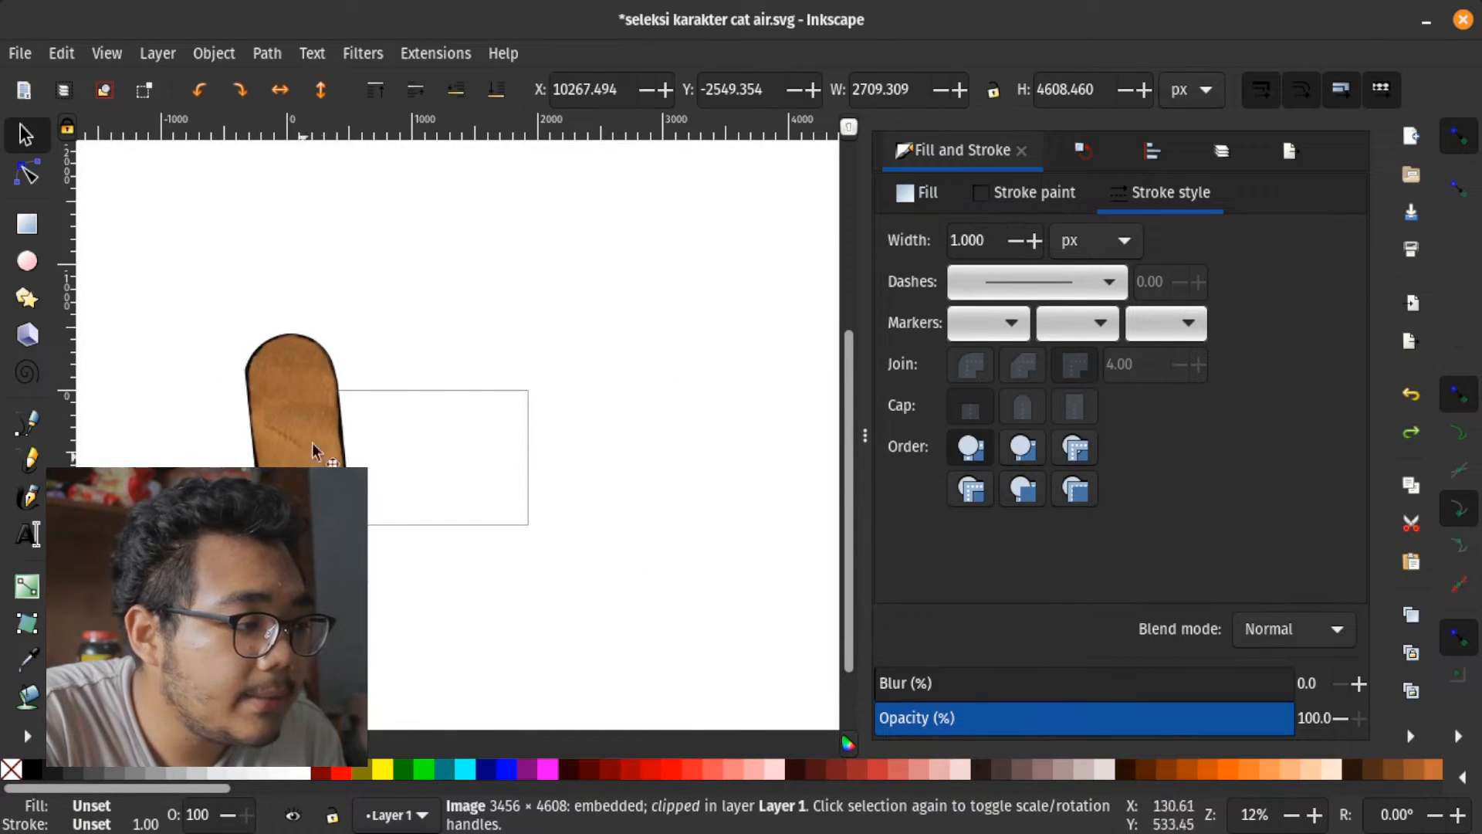
pyautogui.moveTo(198, 307); pyautogui.dragTo(394, 646)
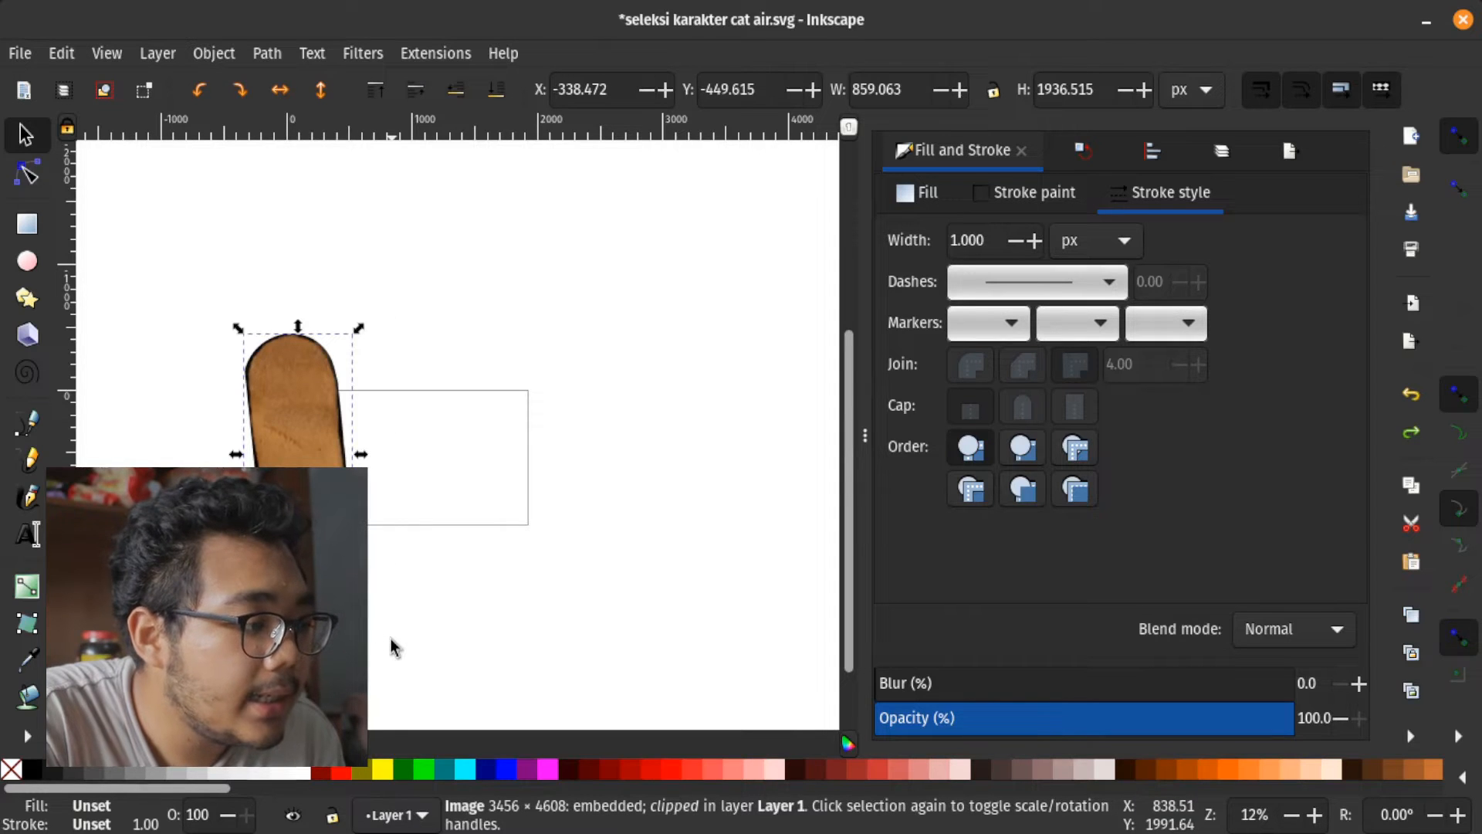
pyautogui.click(303, 450)
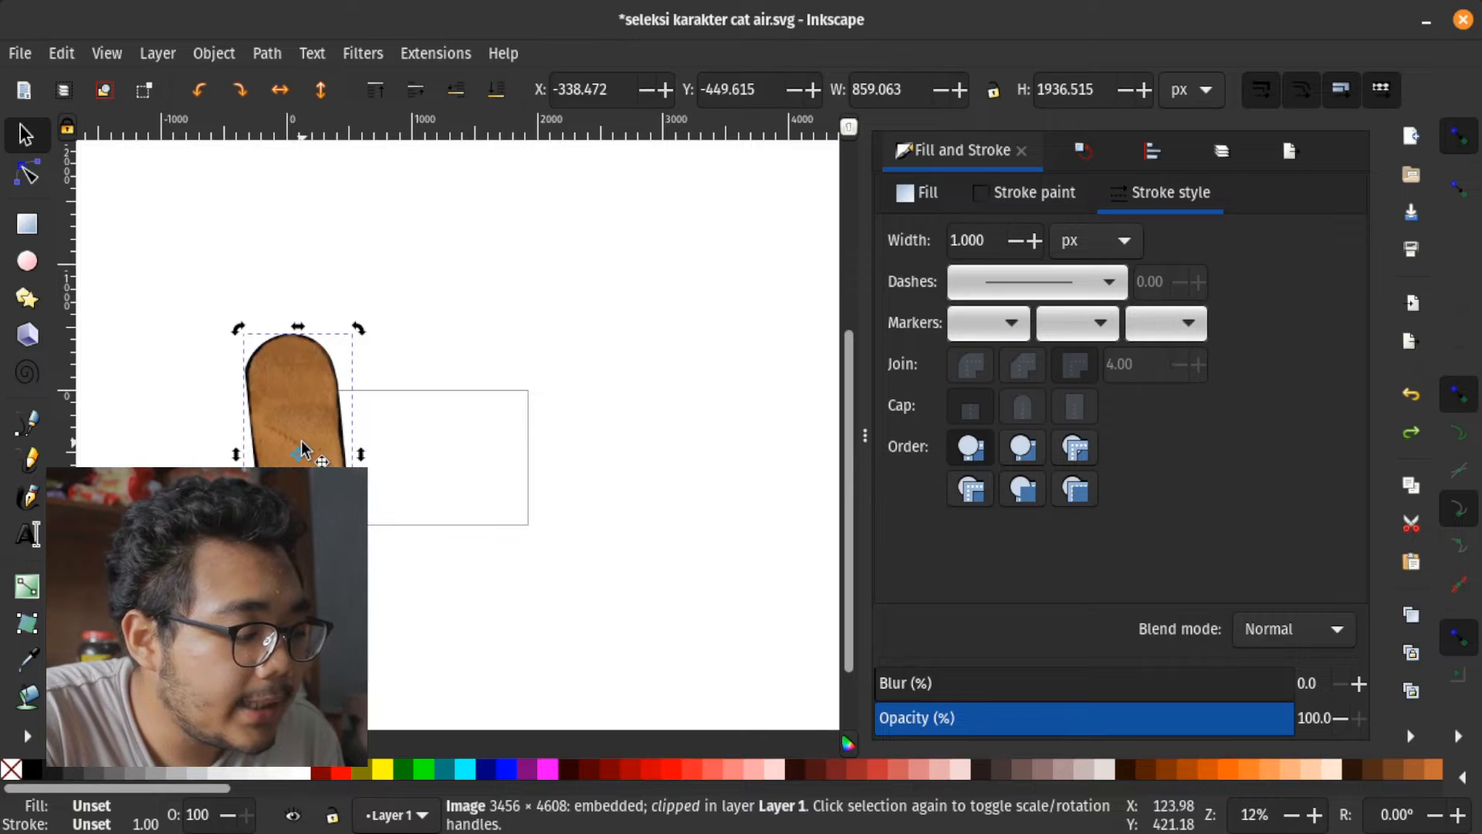
pyautogui.press('ctrl')
pyautogui.hotkey('ctrl', 'shift', 'e')
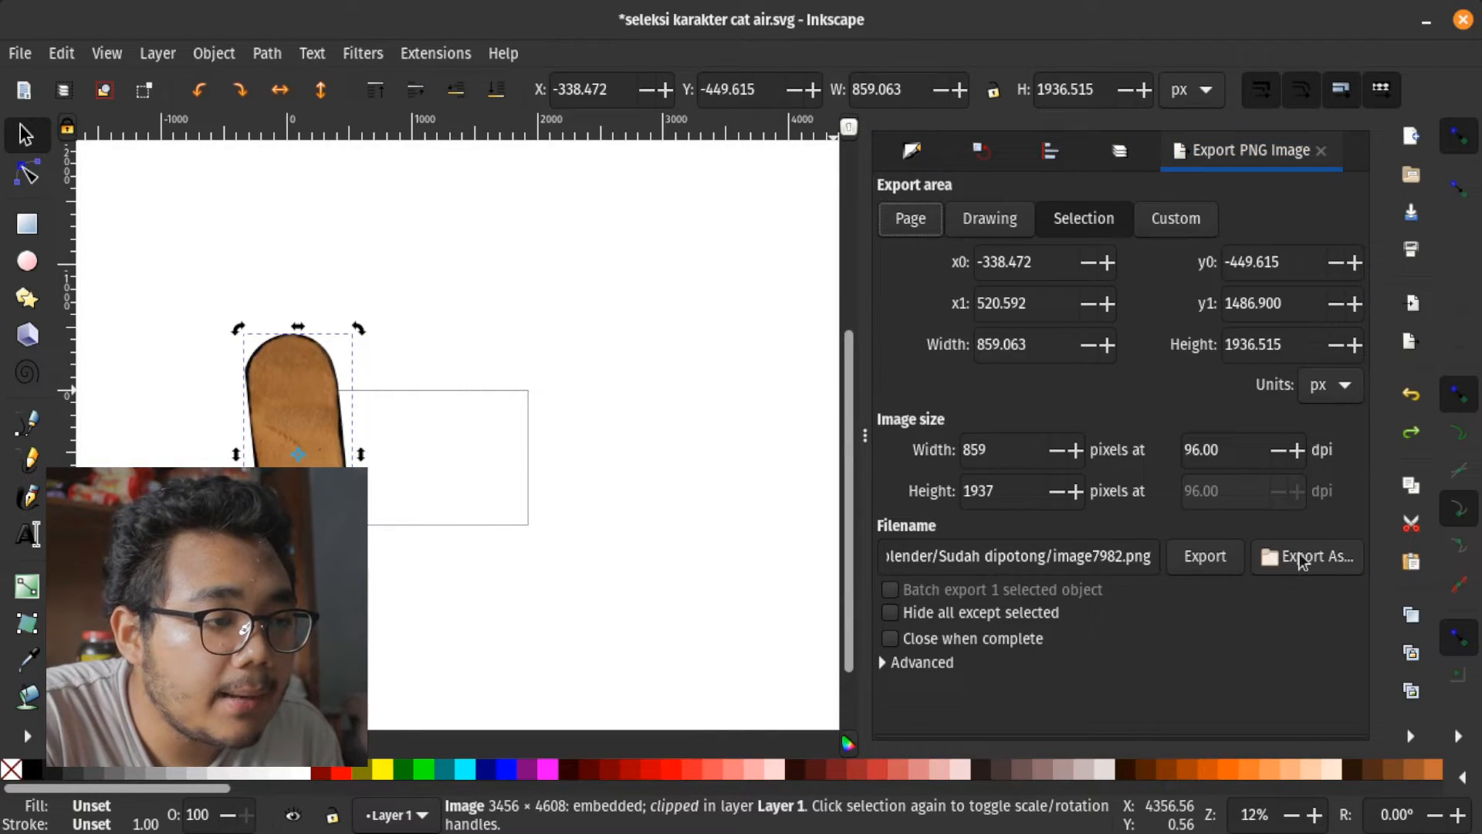
pyautogui.click(1087, 231)
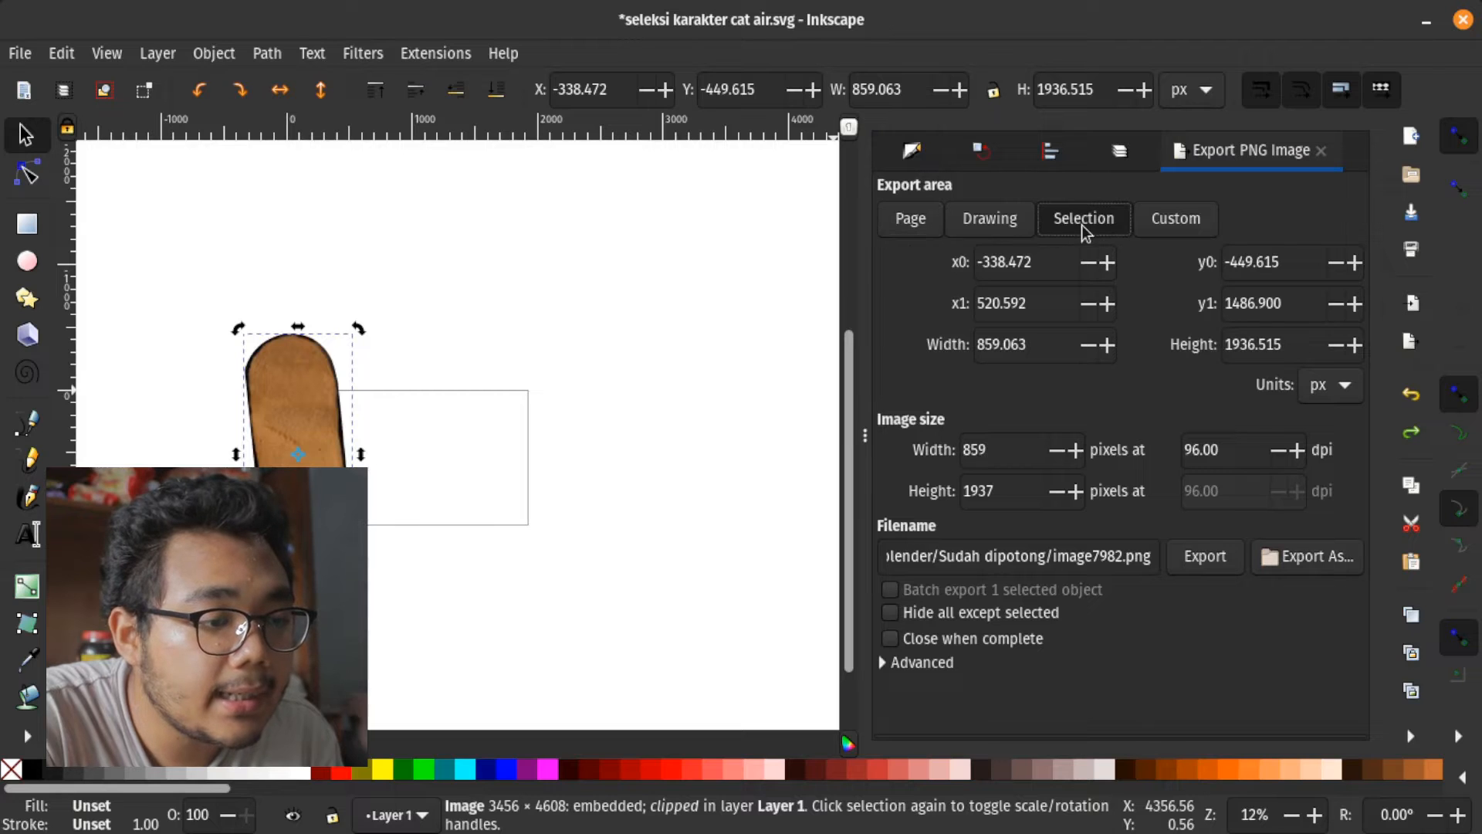
# Export the selected arm as tangan.png into the Sudah dipotong folder
pyautogui.click(1337, 575)
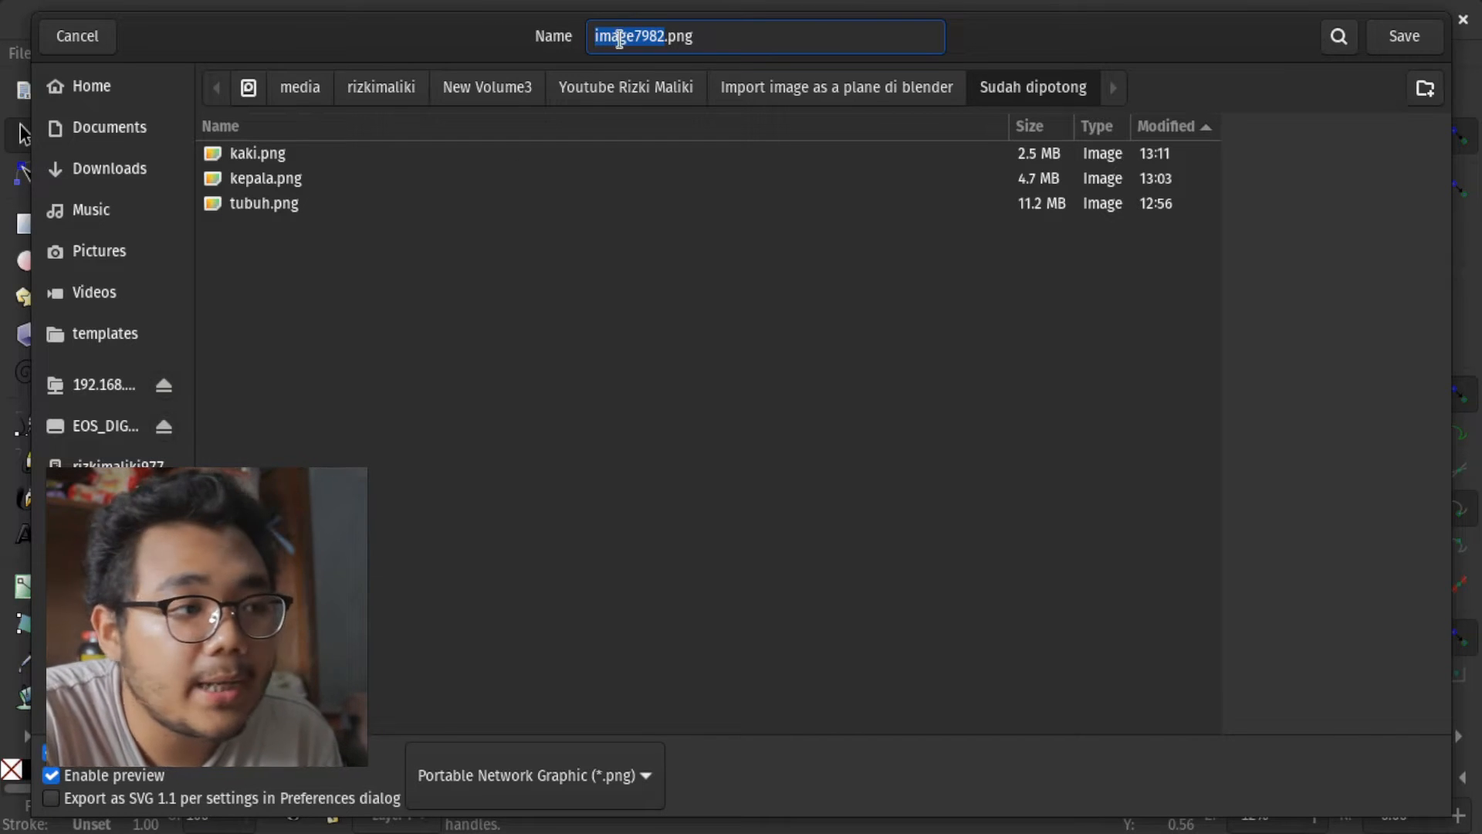
pyautogui.click(645, 41)
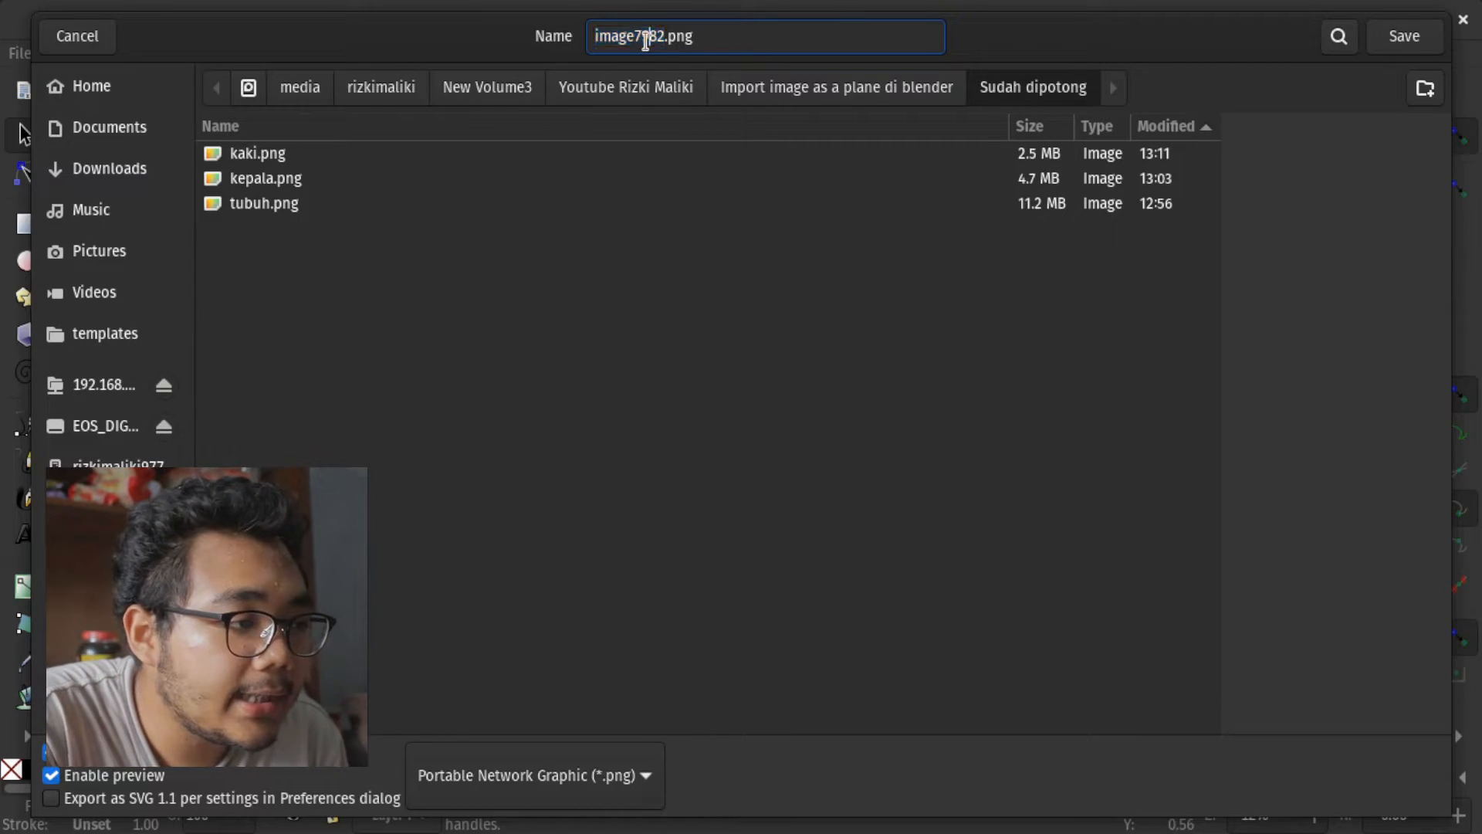
pyautogui.doubleClick(643, 38)
pyautogui.write('tangan')
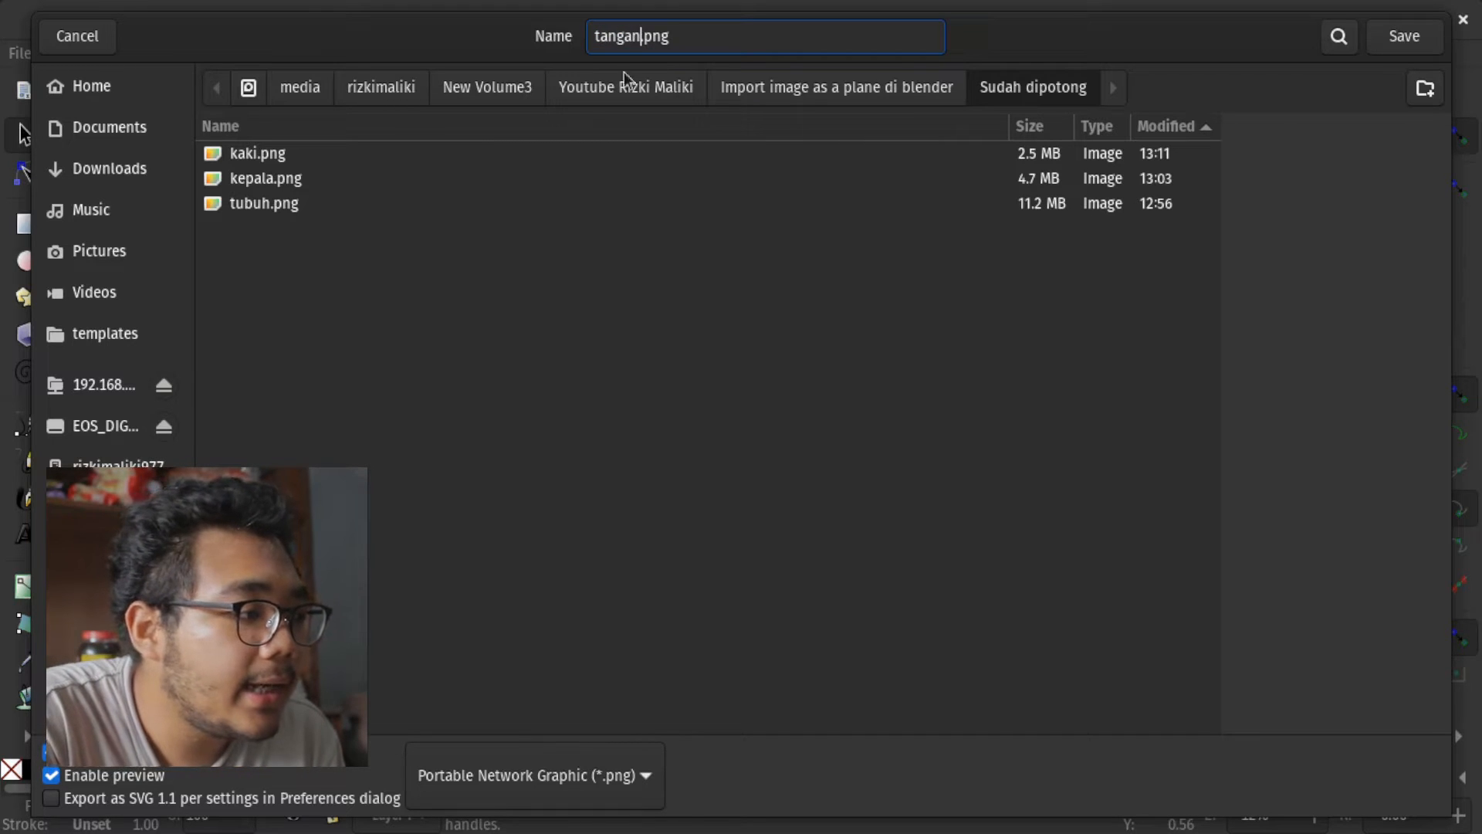
pyautogui.click(257, 159)
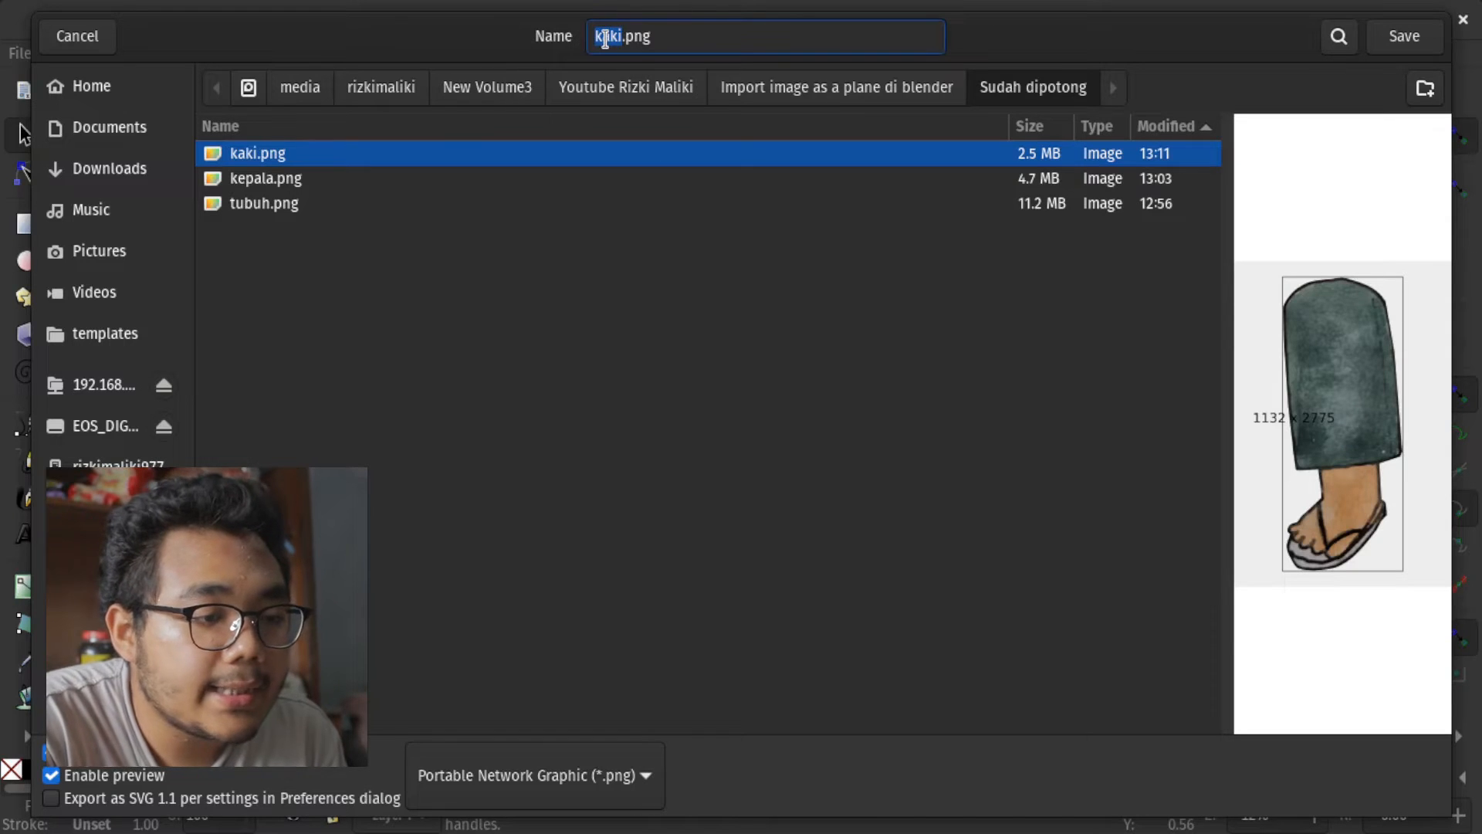
pyautogui.write('tan')
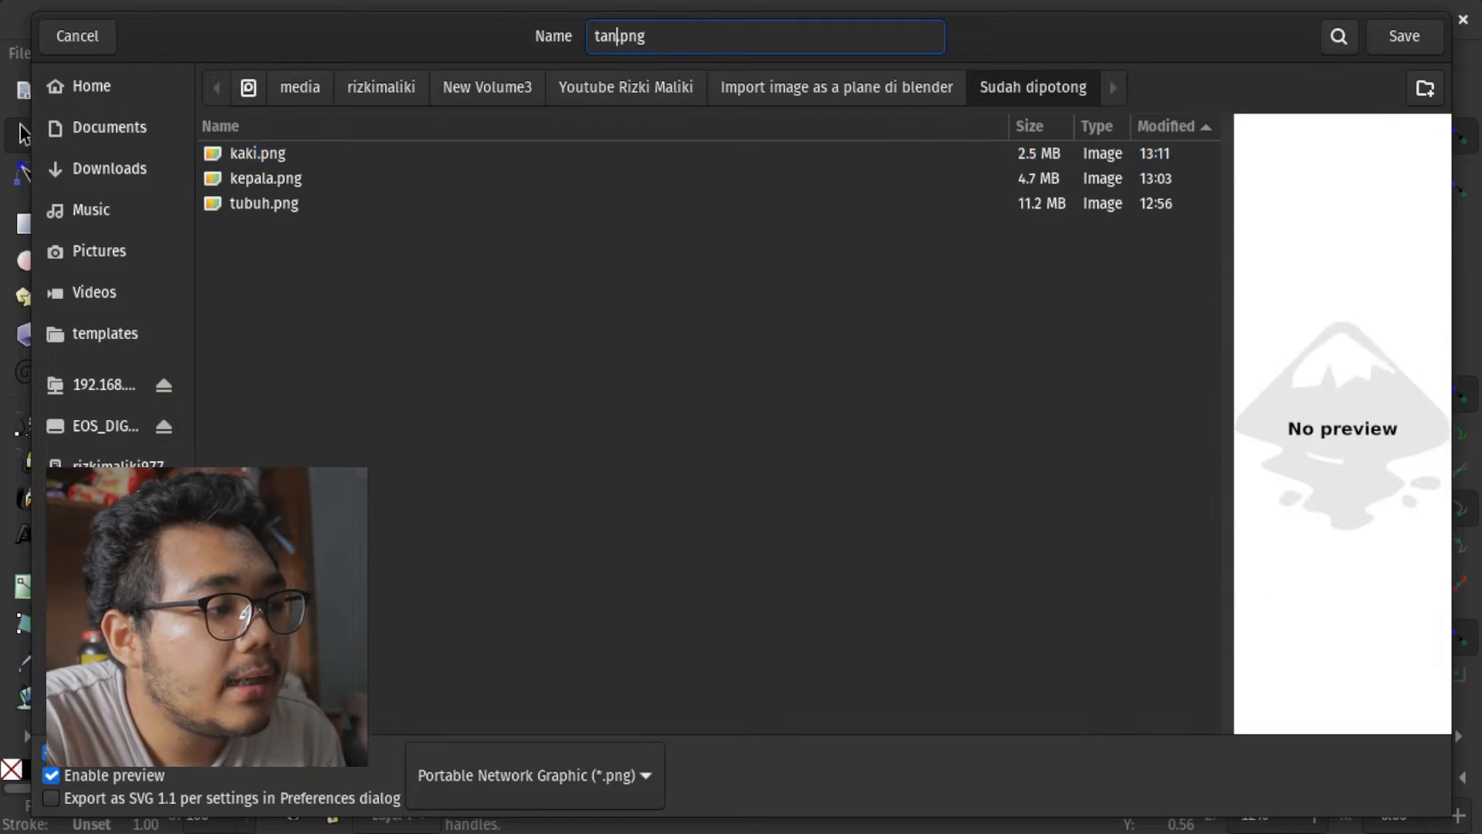
pyautogui.write('gan')
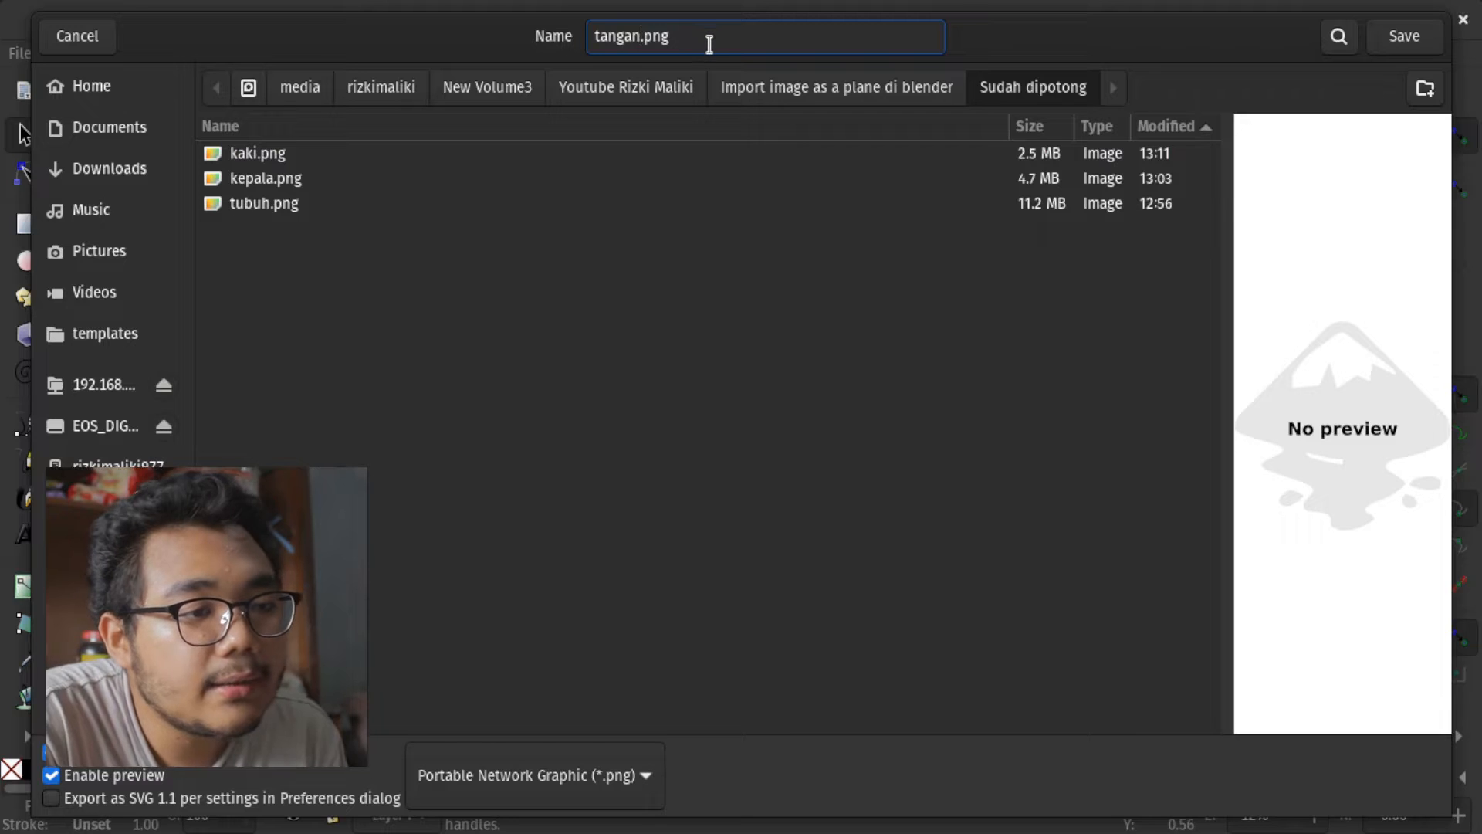
pyautogui.press('Return')
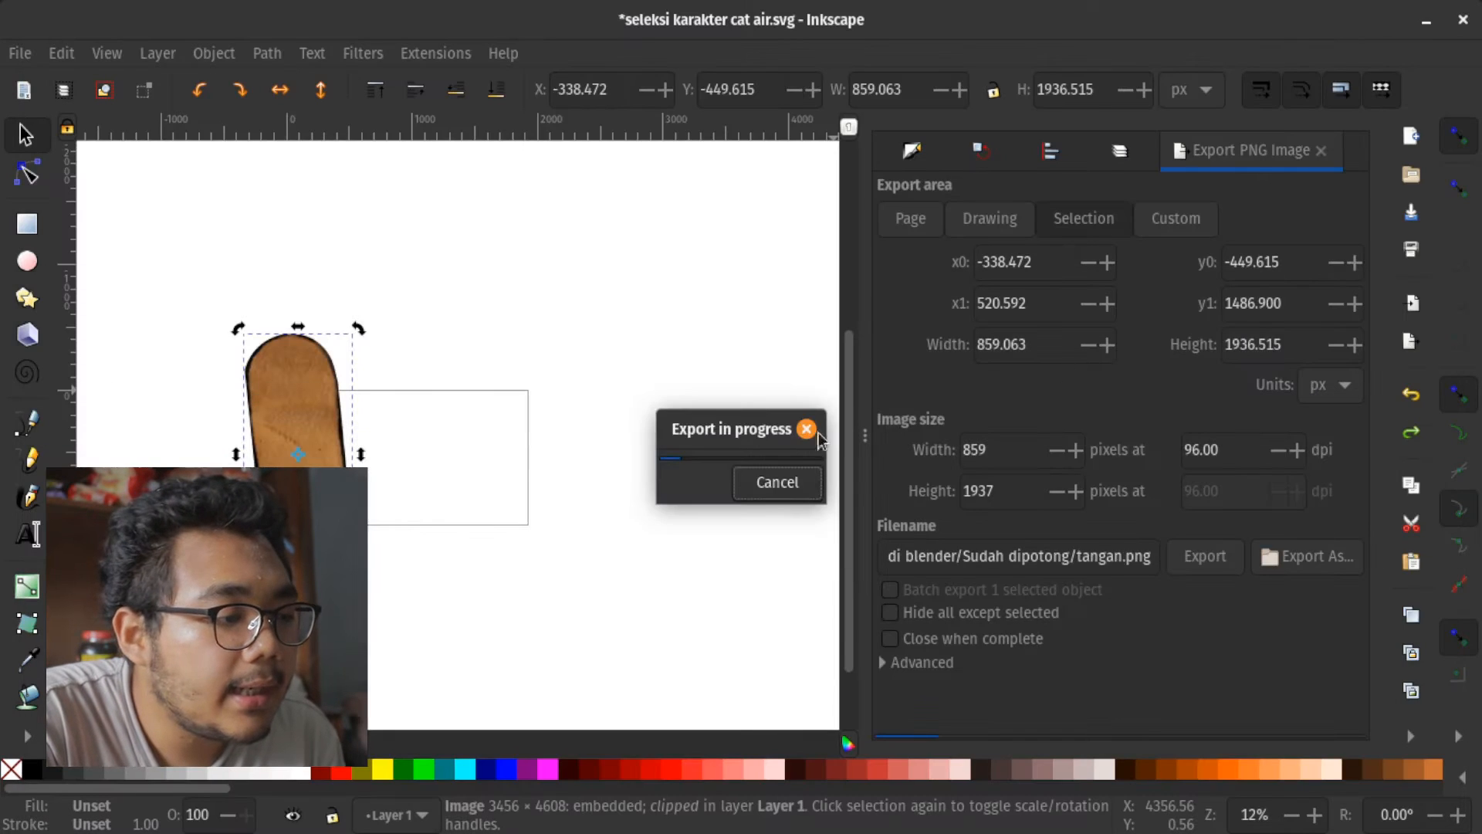
# Switch to the file manager and check the exported tangan.png in the Sudah dipotong folder
pyautogui.hotkey('alt', 'Tab')
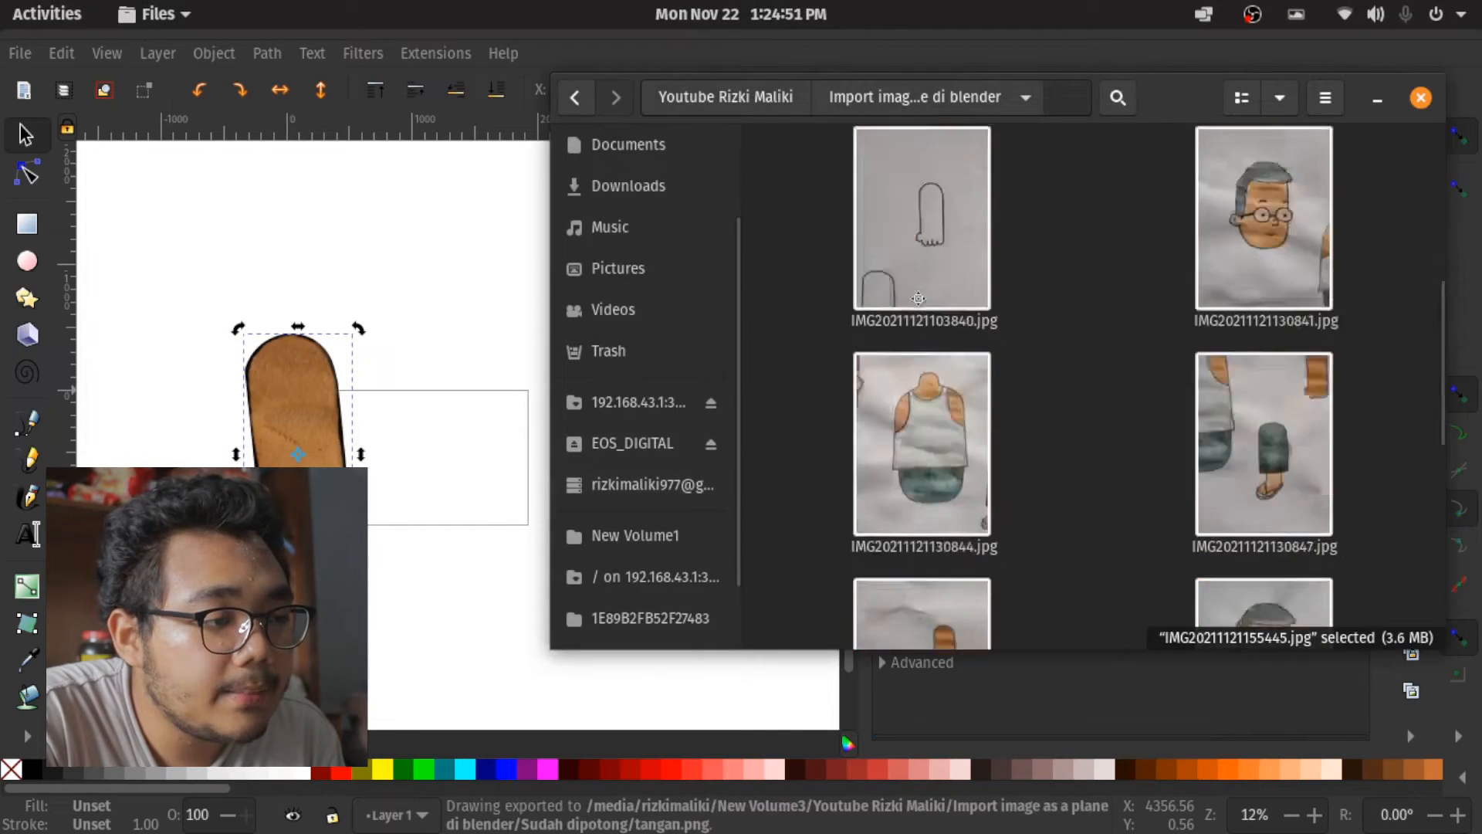
pyautogui.scroll(3, 919, 298)
pyautogui.doubleClick(893, 291)
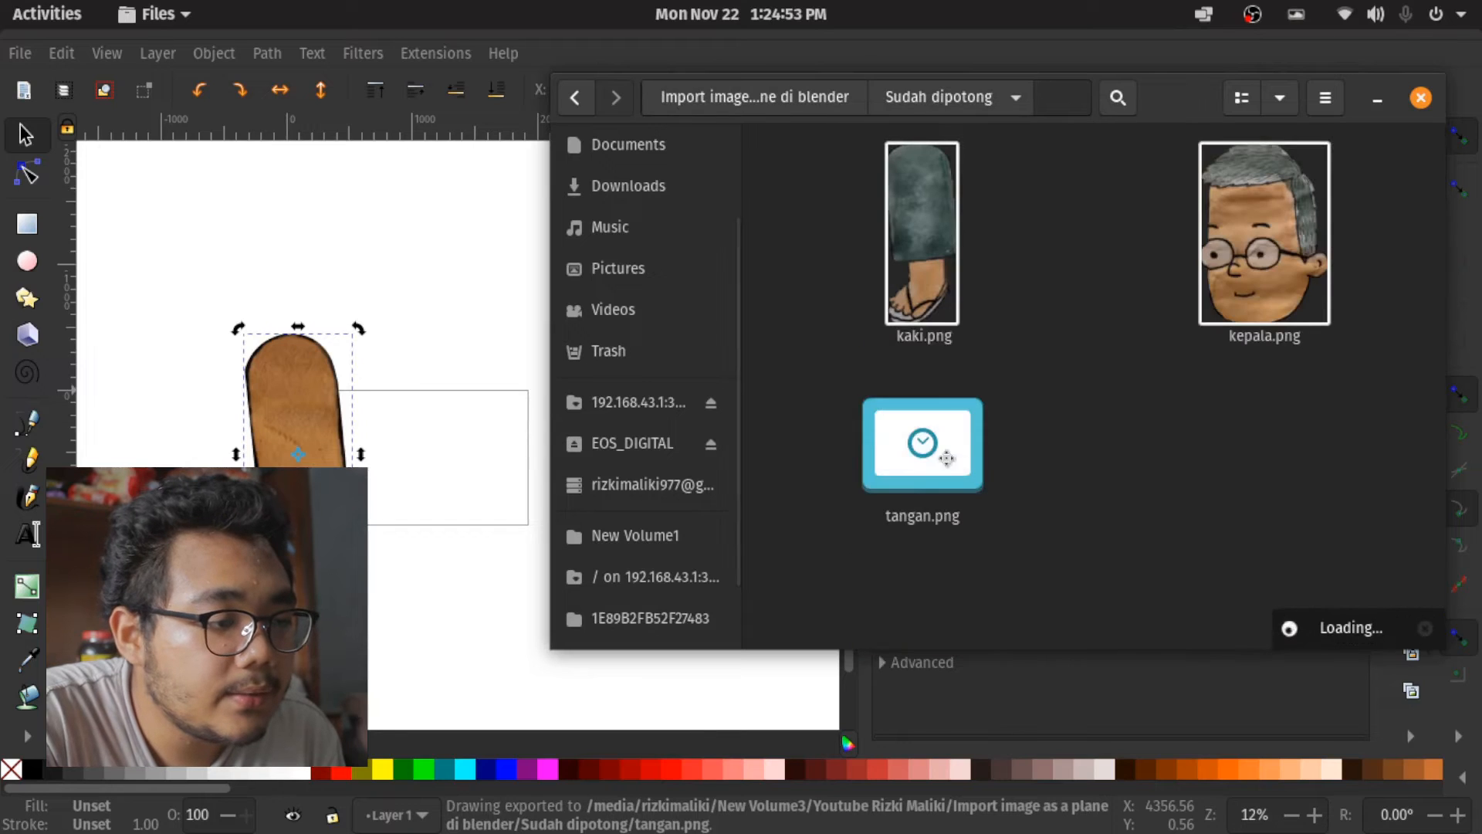
pyautogui.click(943, 480)
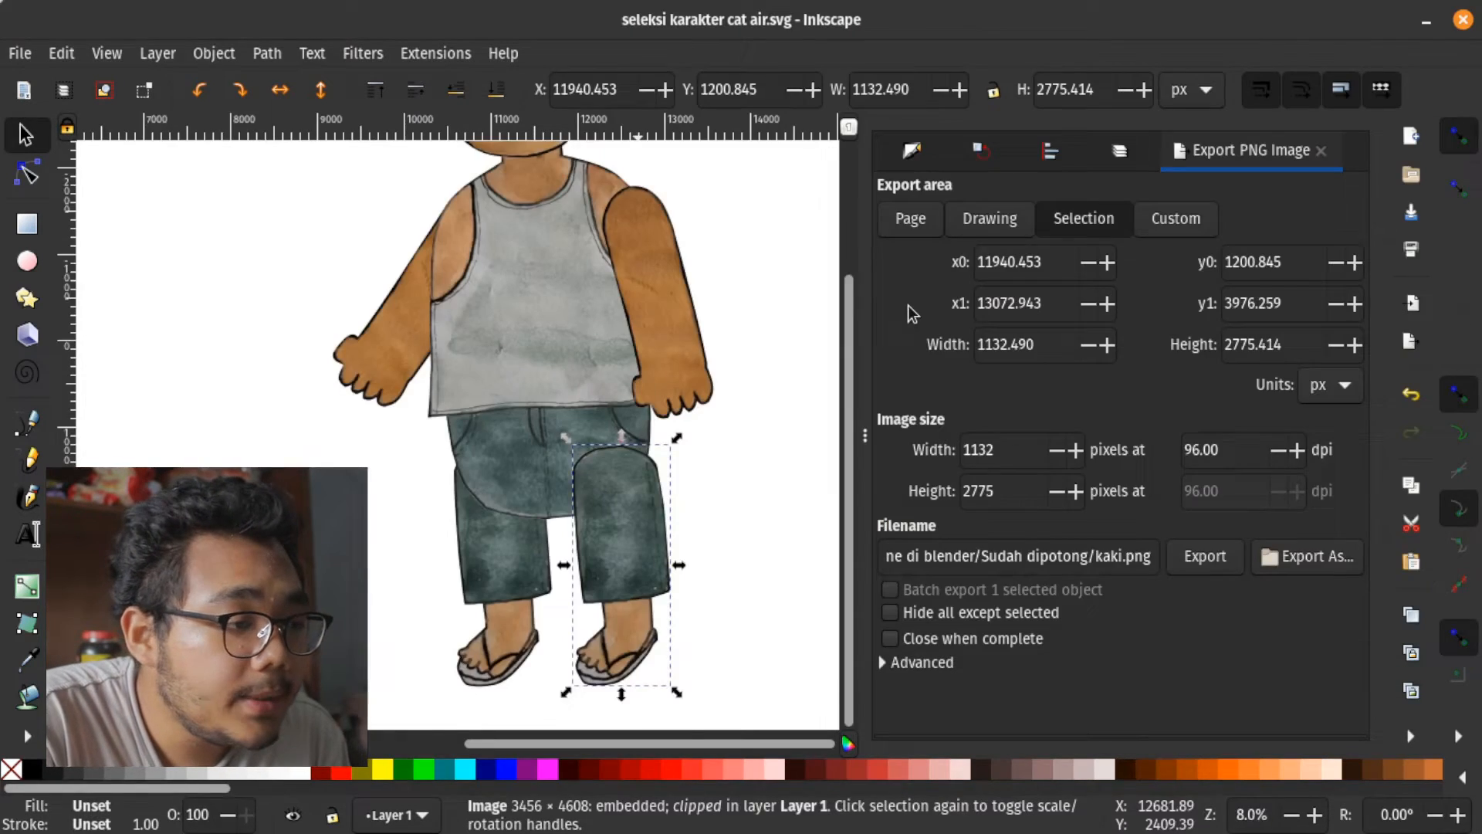
# Launch Blender and look over the exported body-part images in the Sudah dipotong folder
pyautogui.press('super')
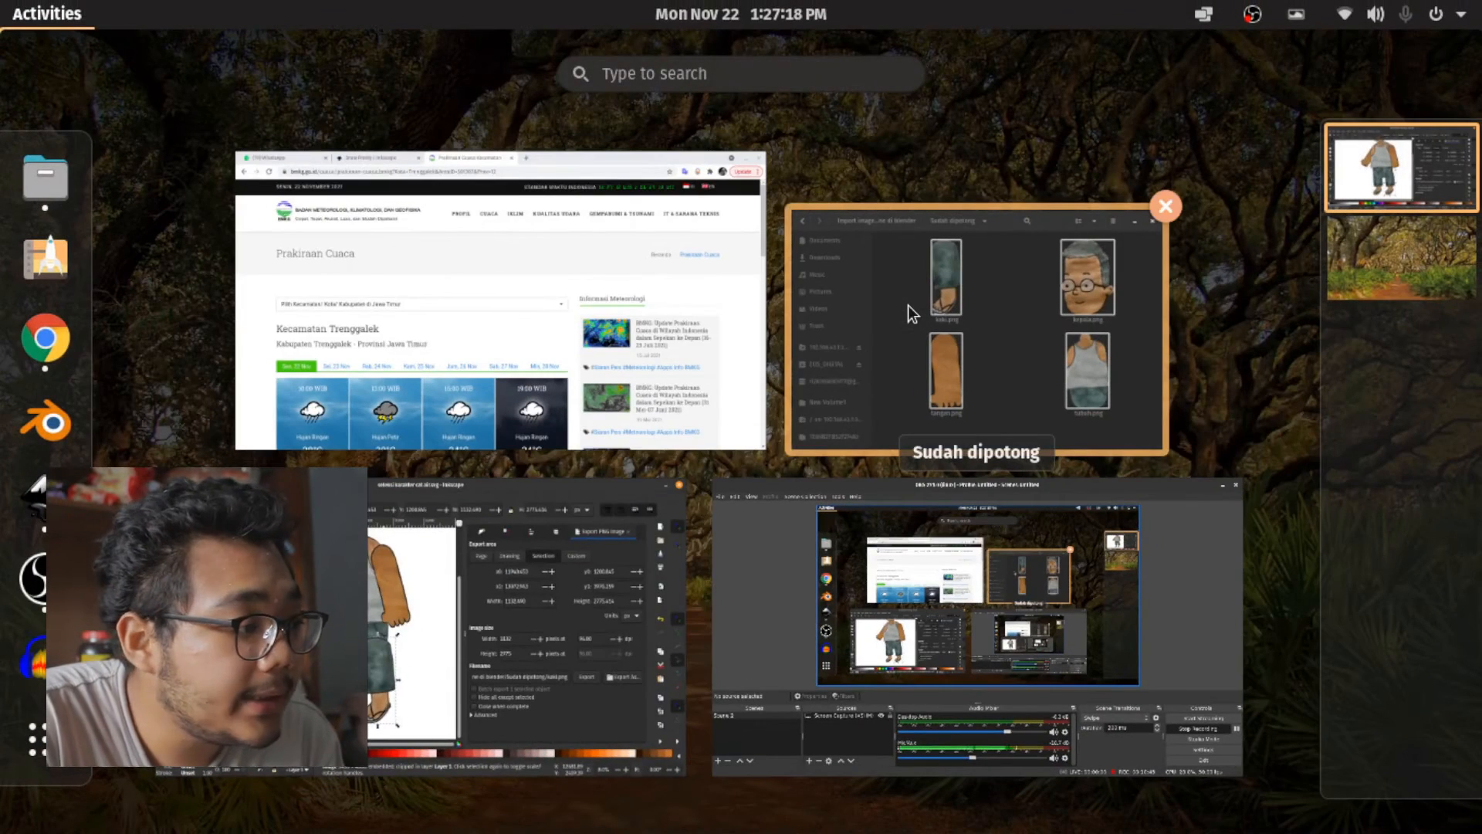
pyautogui.click(51, 438)
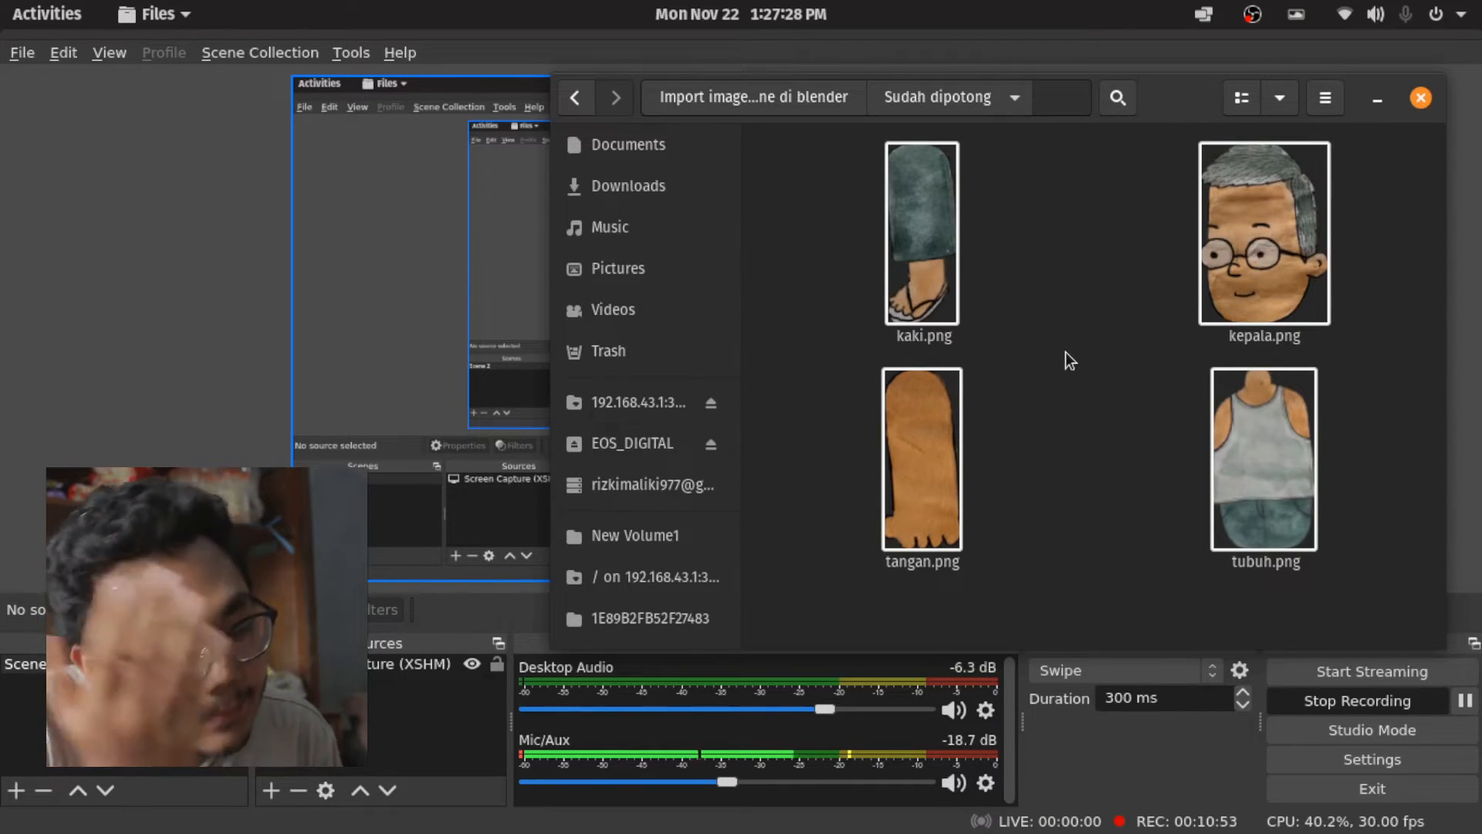
pyautogui.press('super')
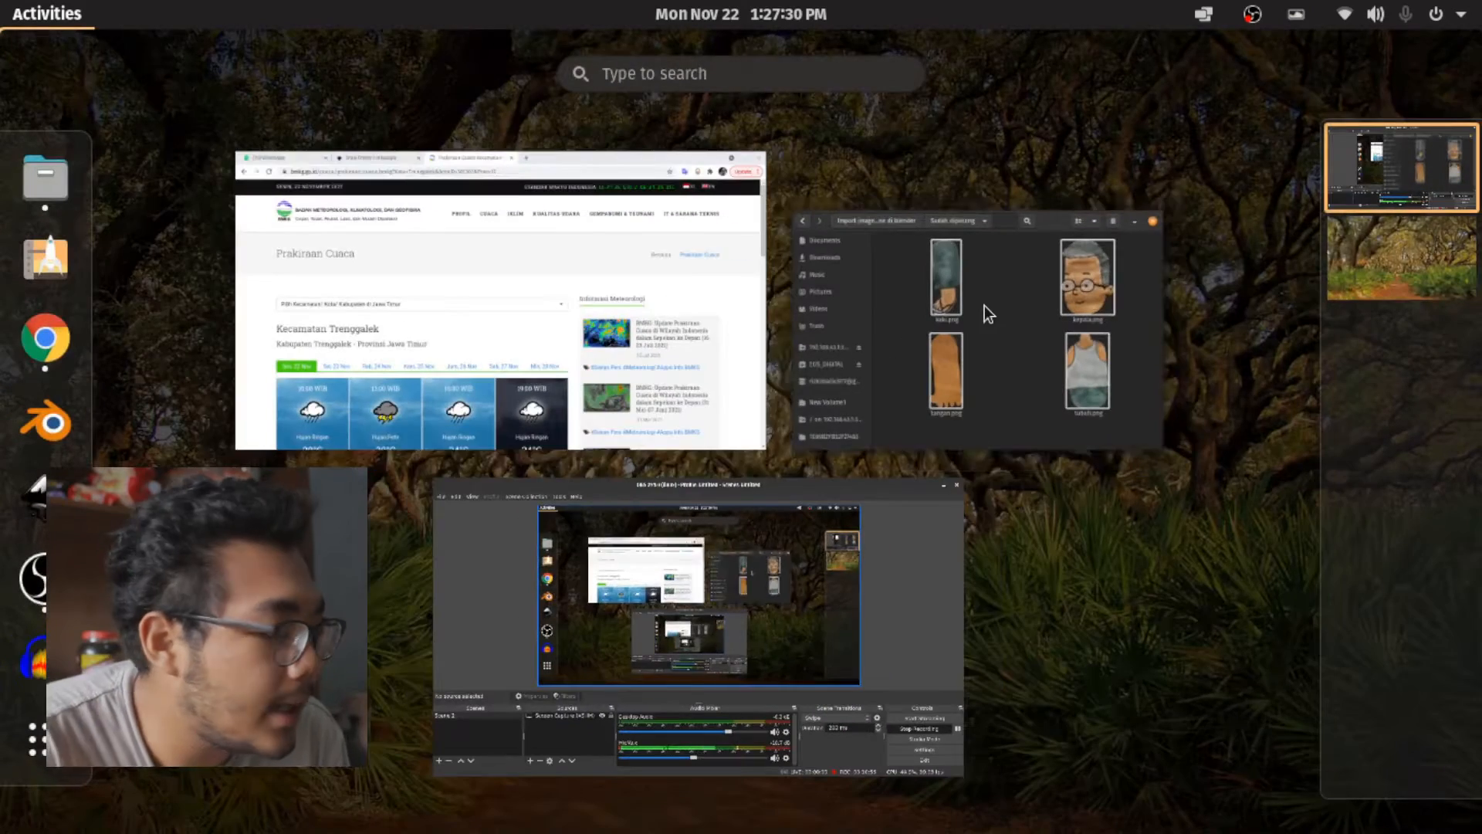
pyautogui.click(965, 443)
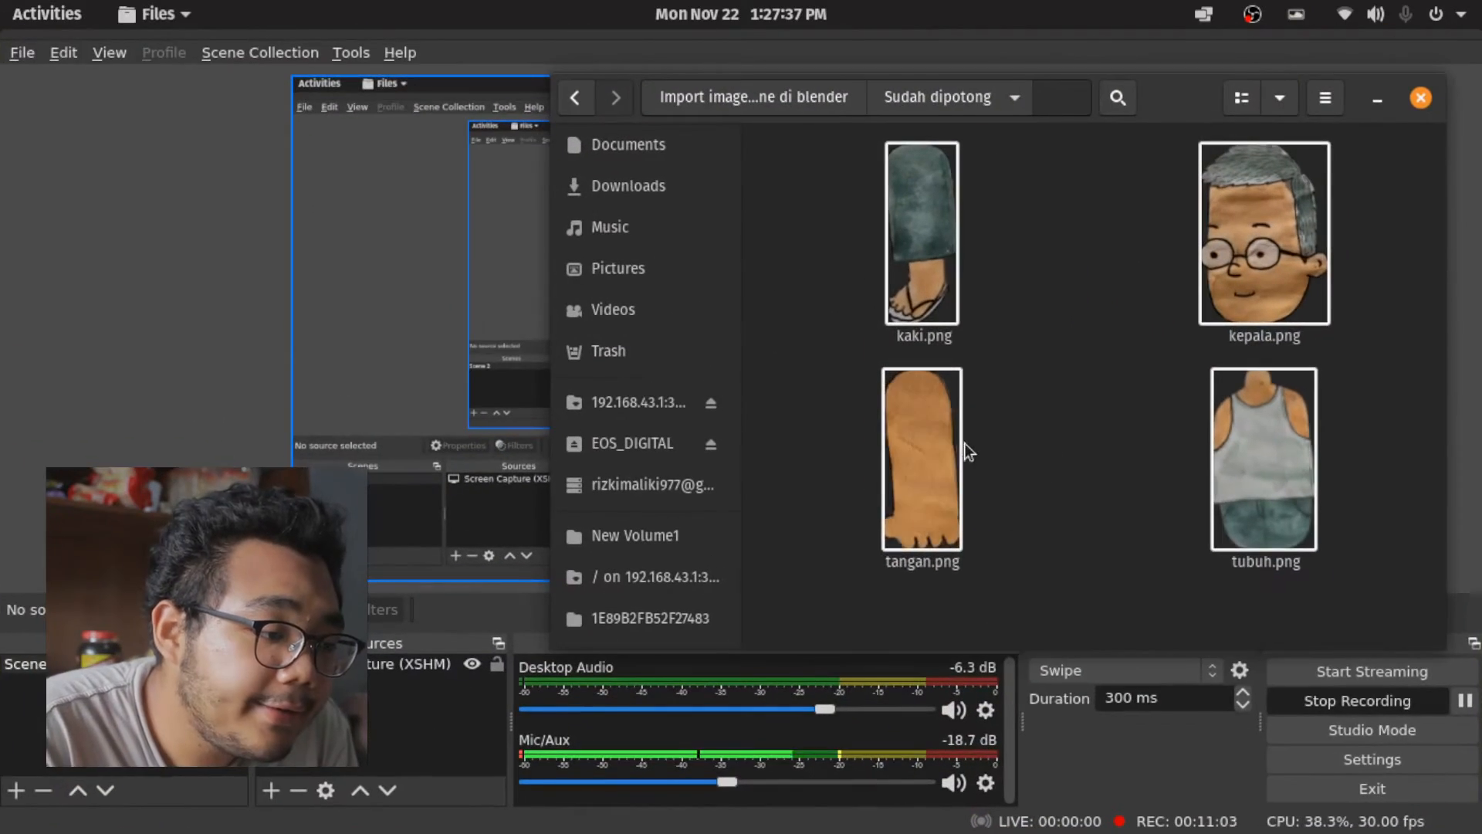
pyautogui.click(961, 454)
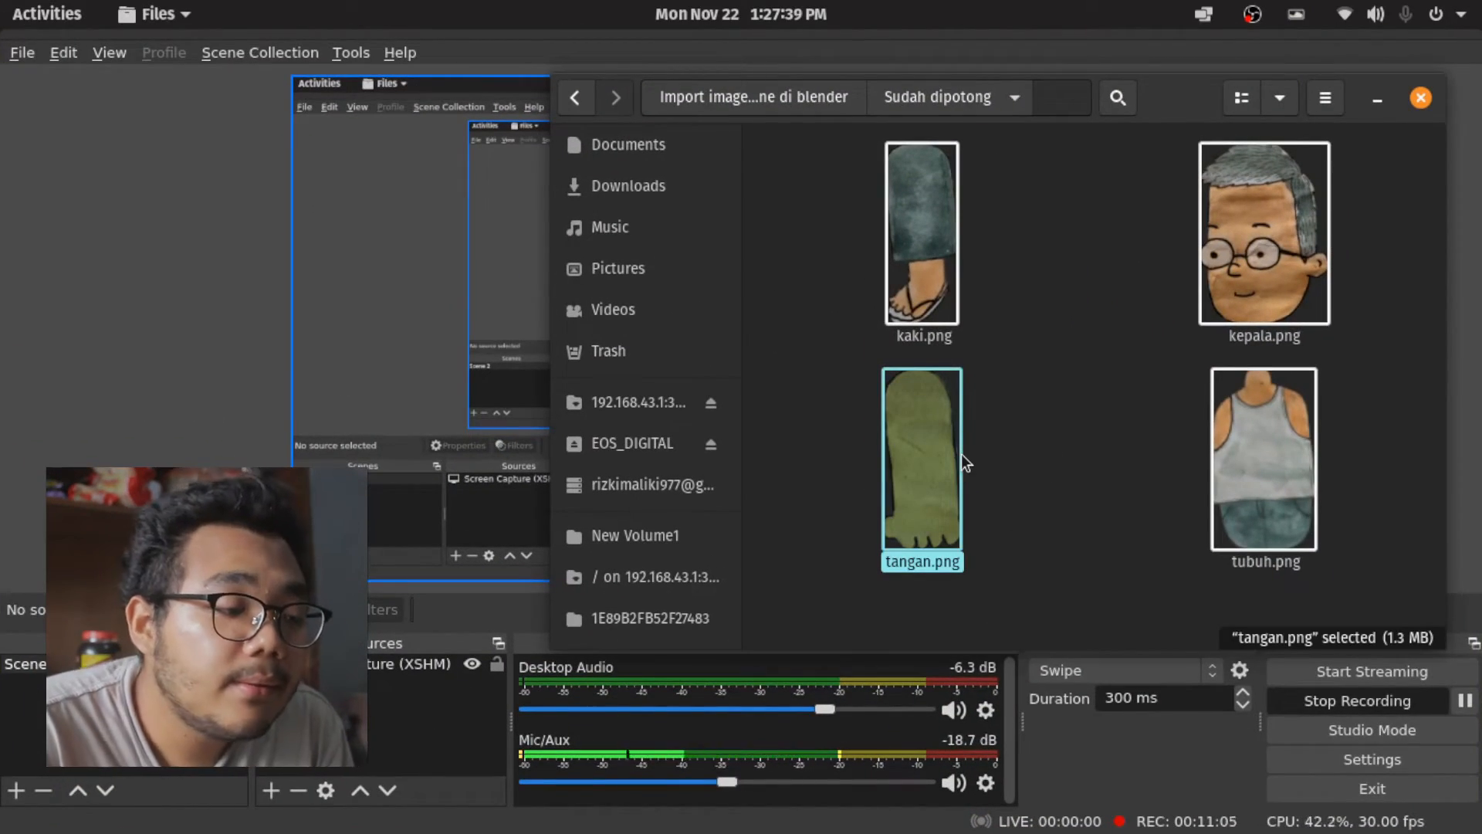
pyautogui.rightClick(1022, 503)
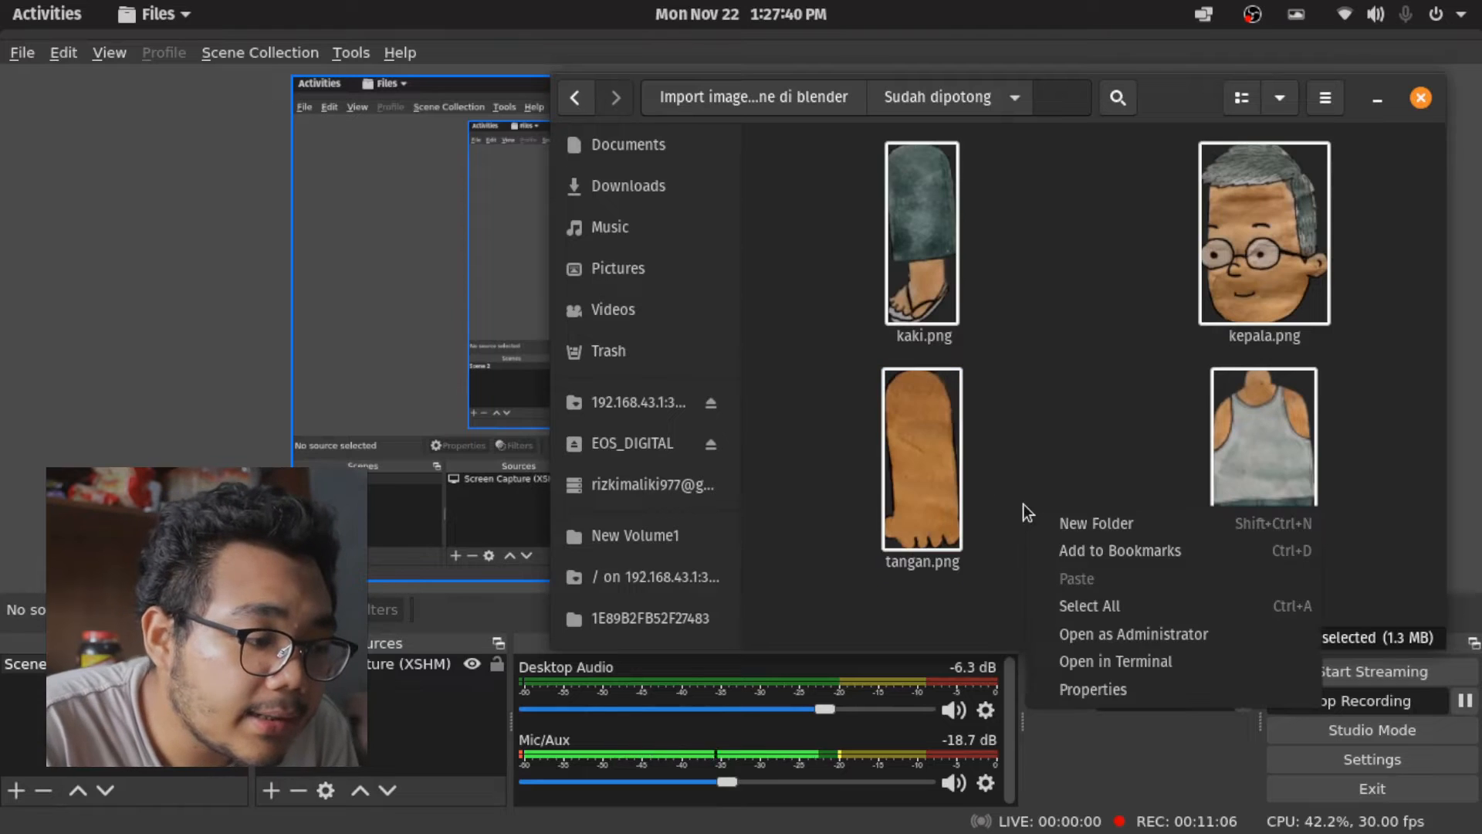
pyautogui.click(925, 445)
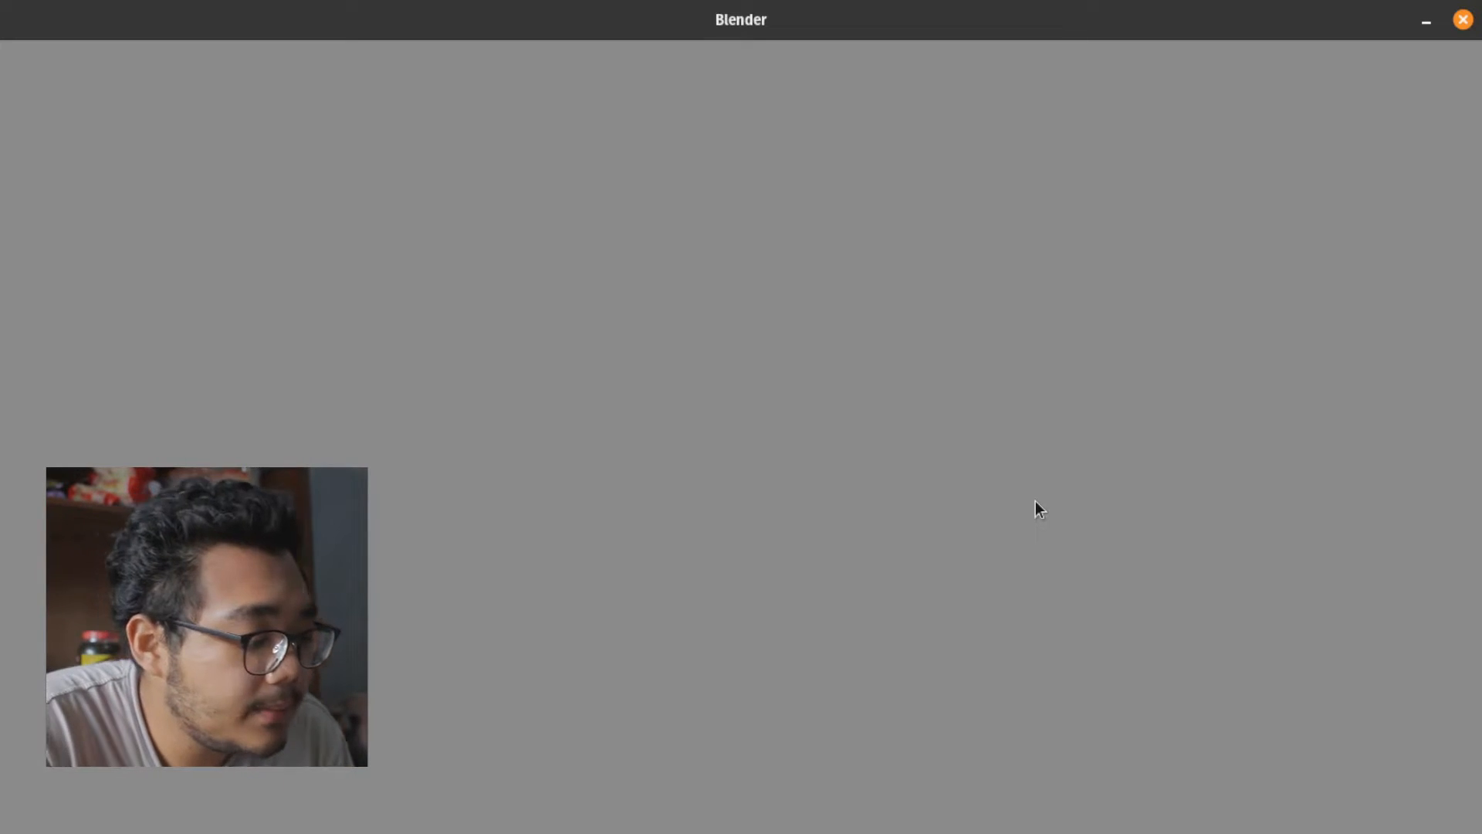
# Switch to Blender and start a new General file
pyautogui.press('super')
pyautogui.press('super')
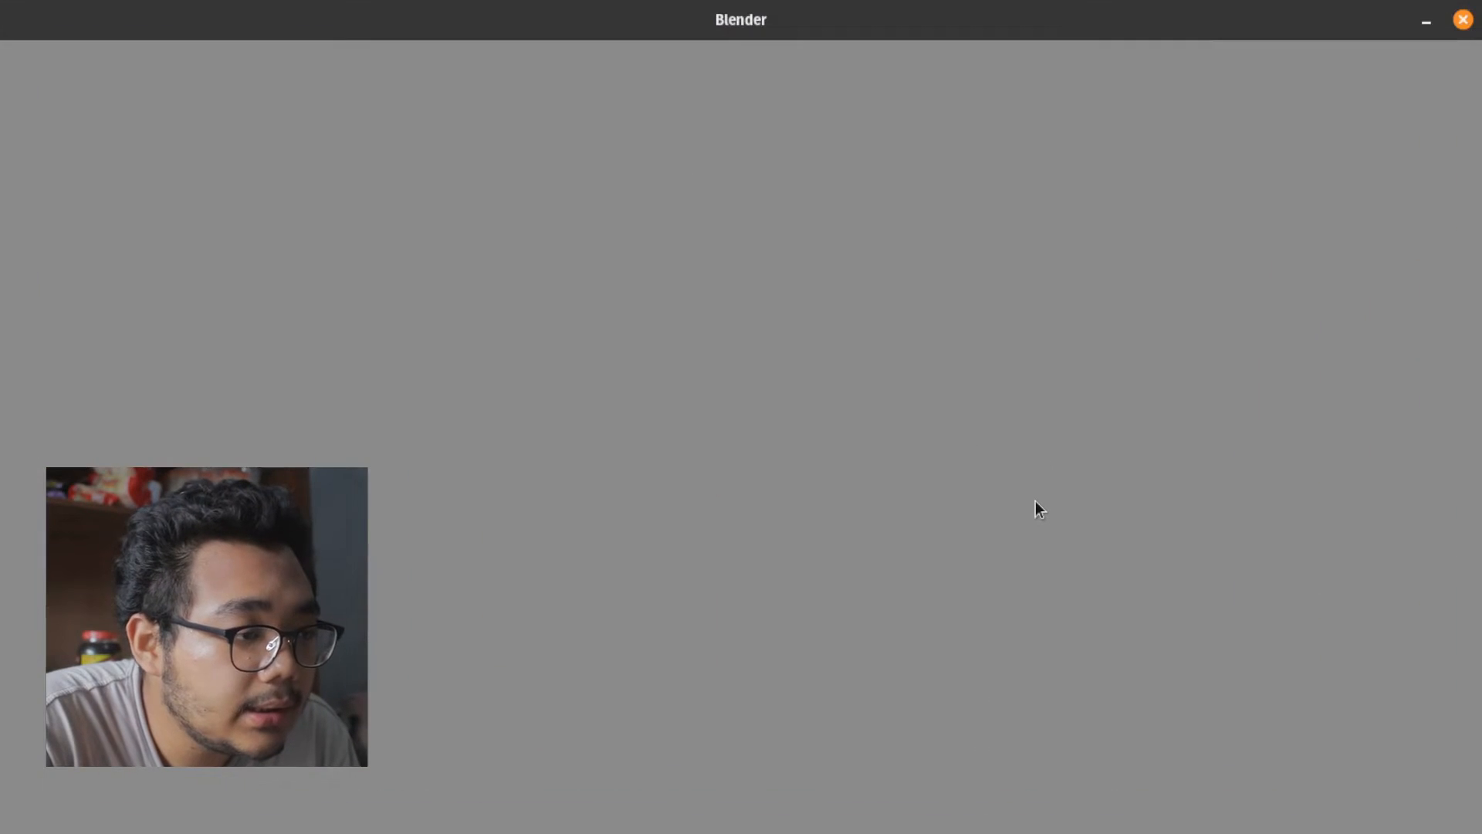
pyautogui.press('super')
pyautogui.press('super')
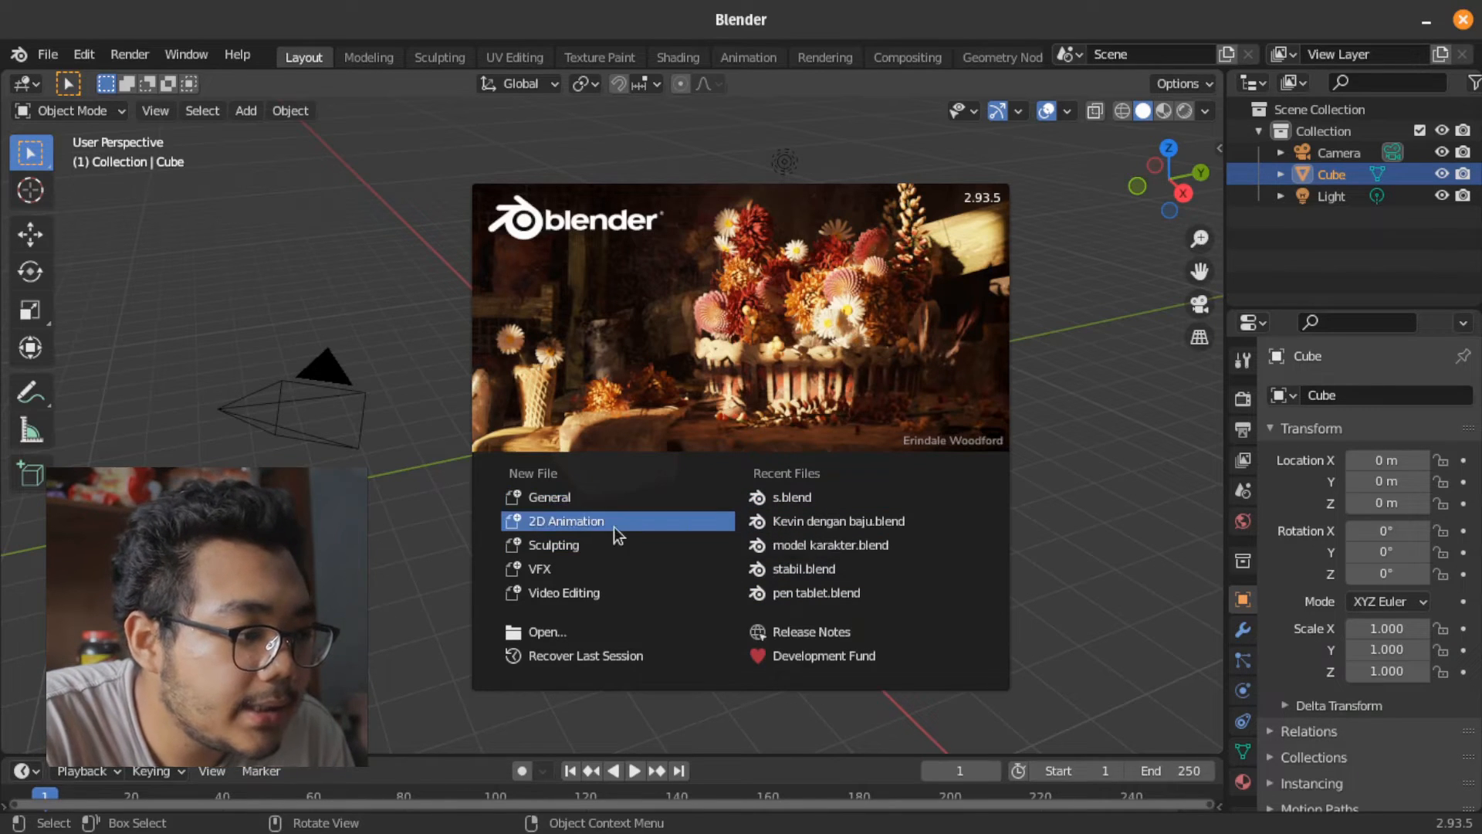
pyautogui.click(587, 499)
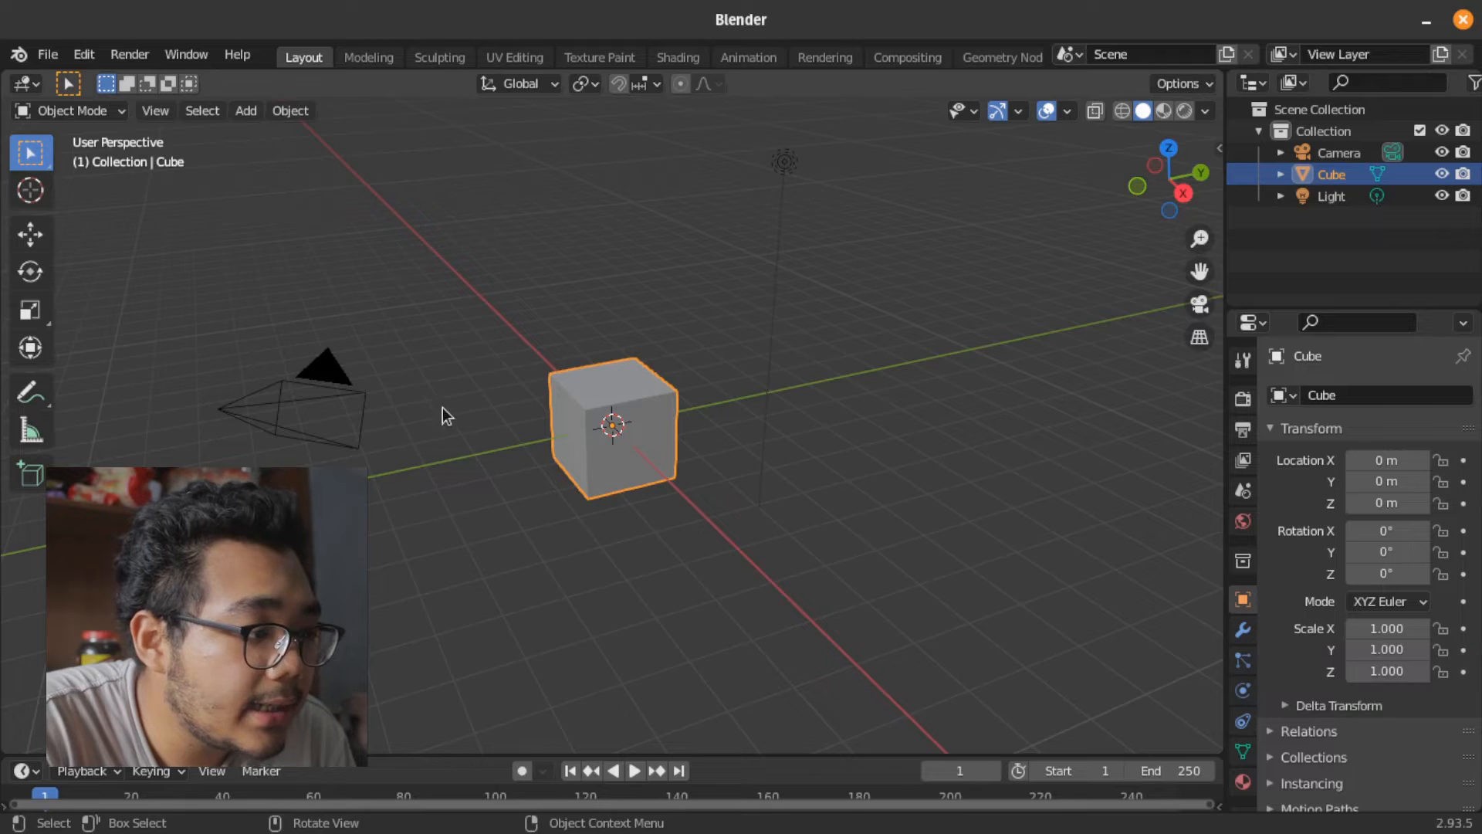
# Delete the default cube from the scene
pyautogui.click(649, 551)
pyautogui.click(626, 427)
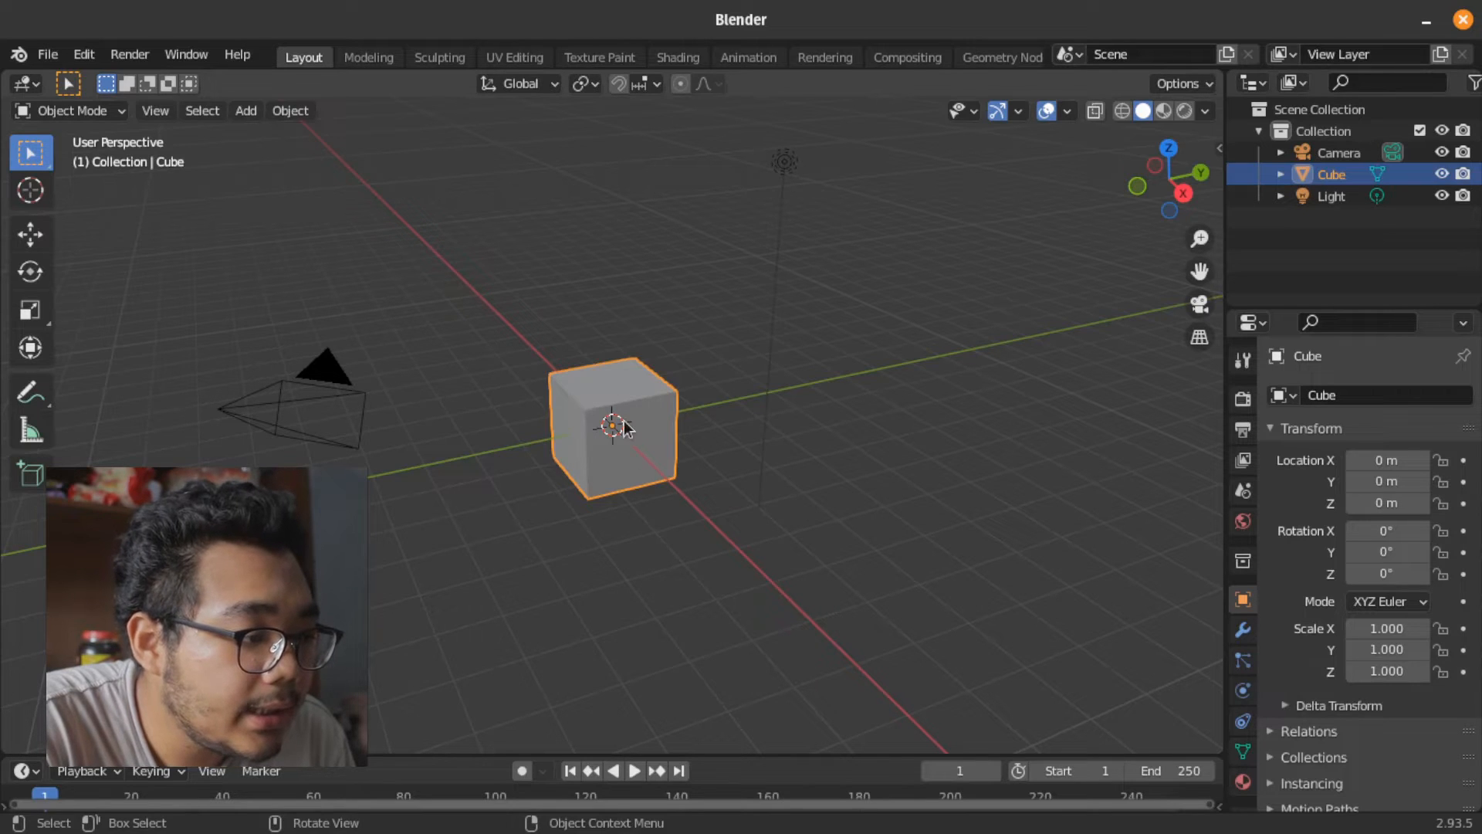
pyautogui.press('x')
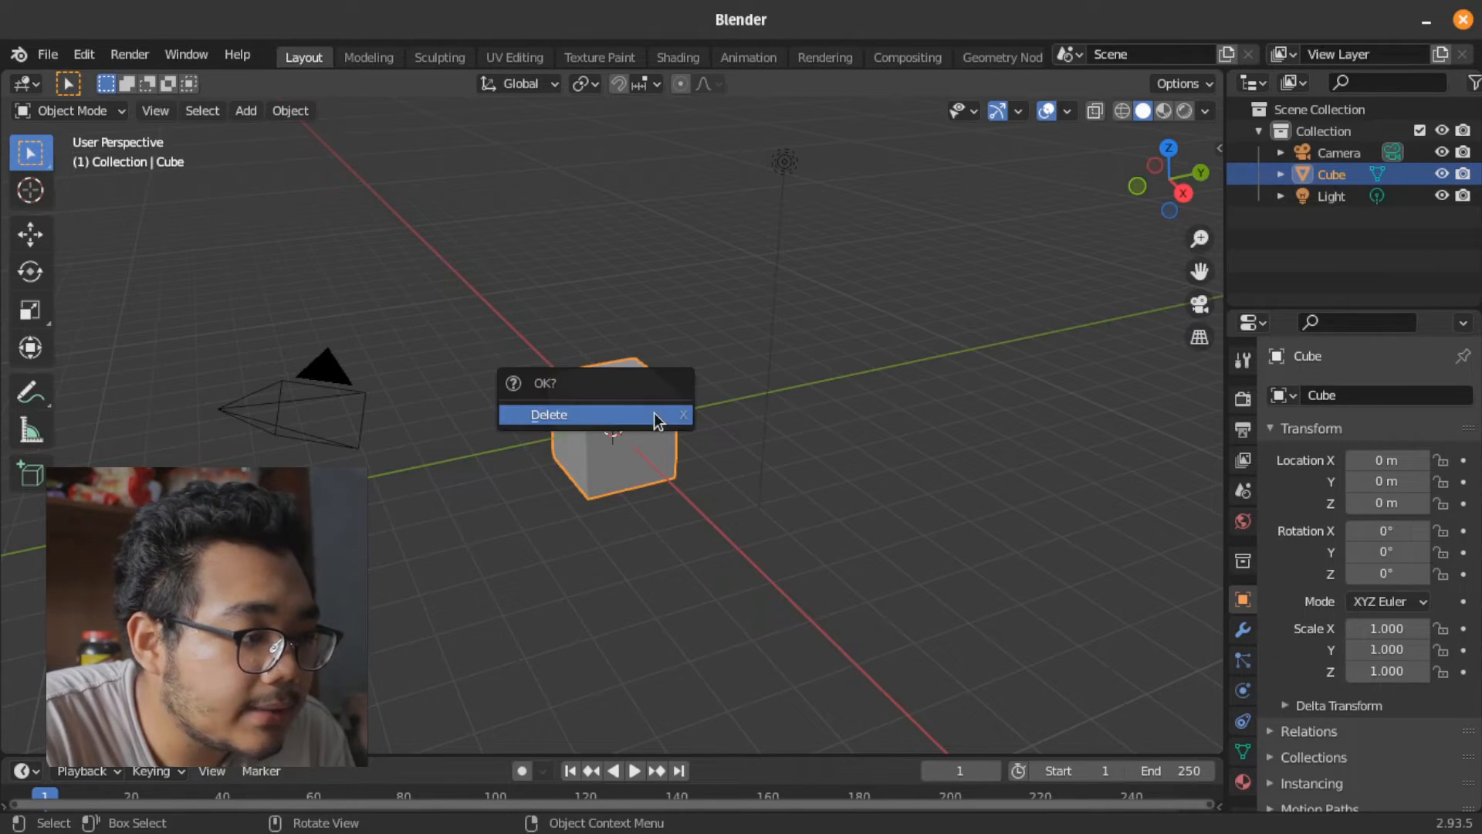
pyautogui.click(656, 415)
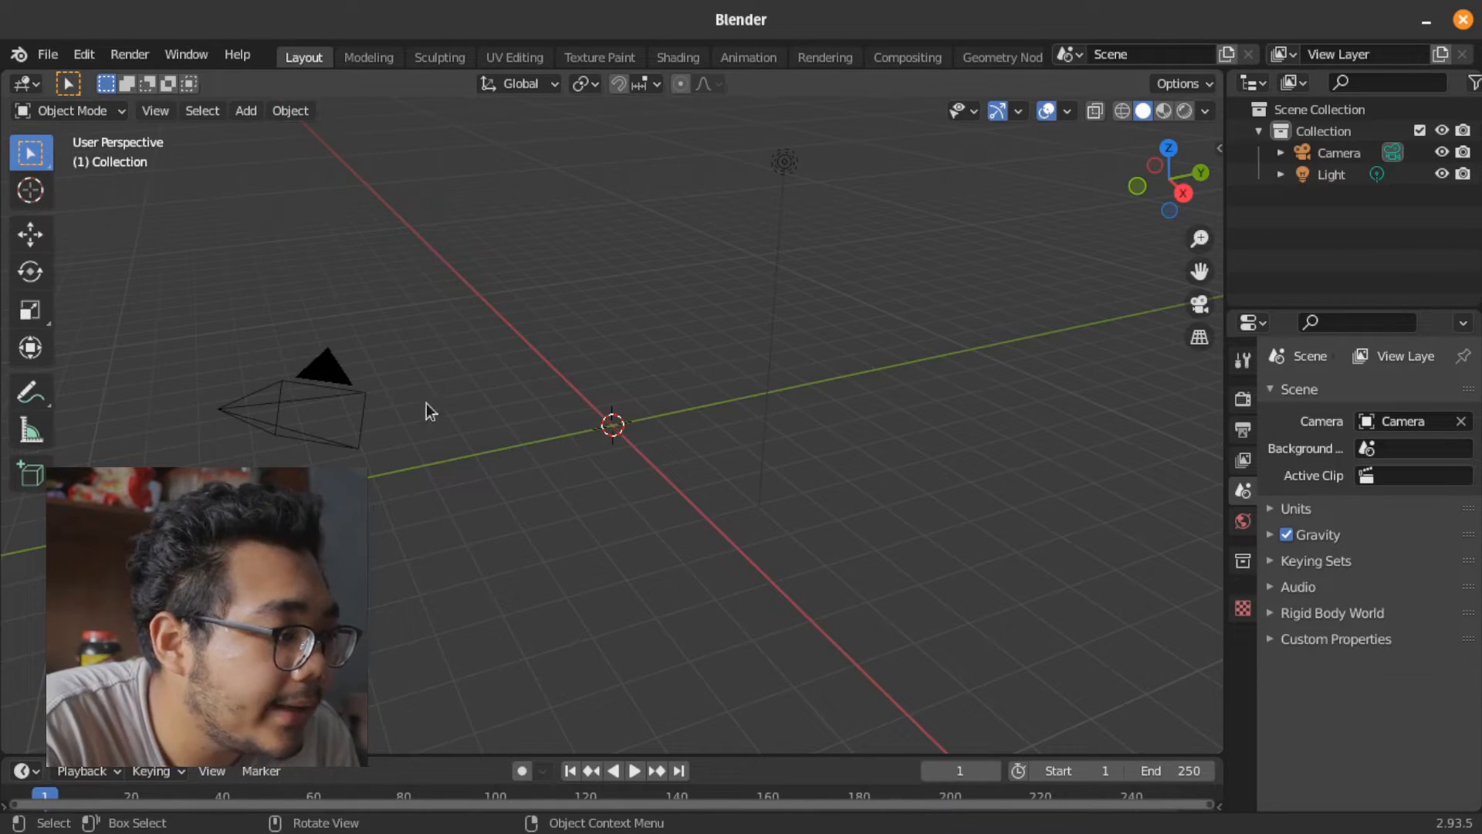
# Select the camera and reset its location to the world origin
pyautogui.click(364, 394)
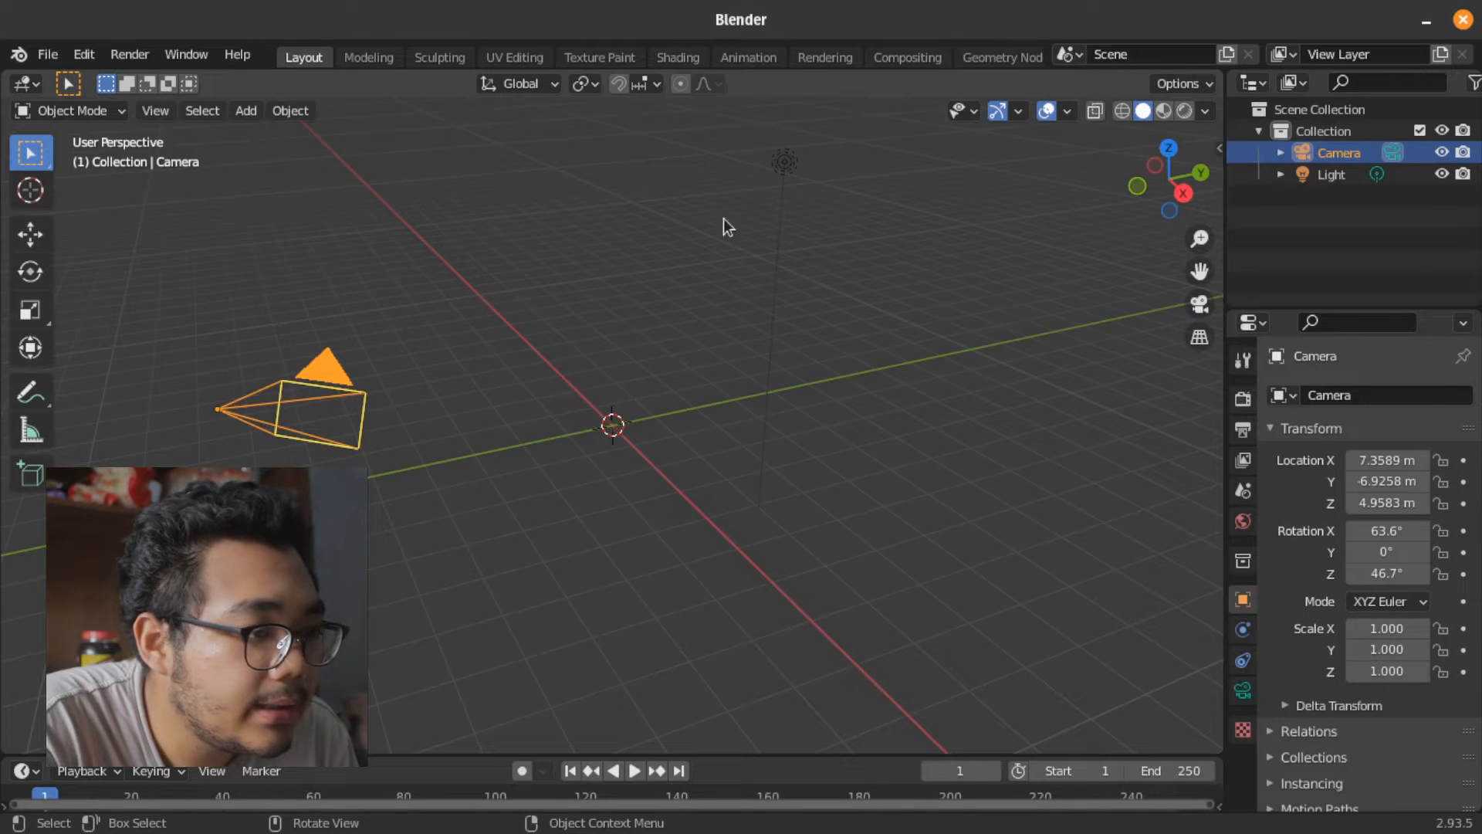
pyautogui.moveTo(1139, 183); pyautogui.dragTo(1179, 189)
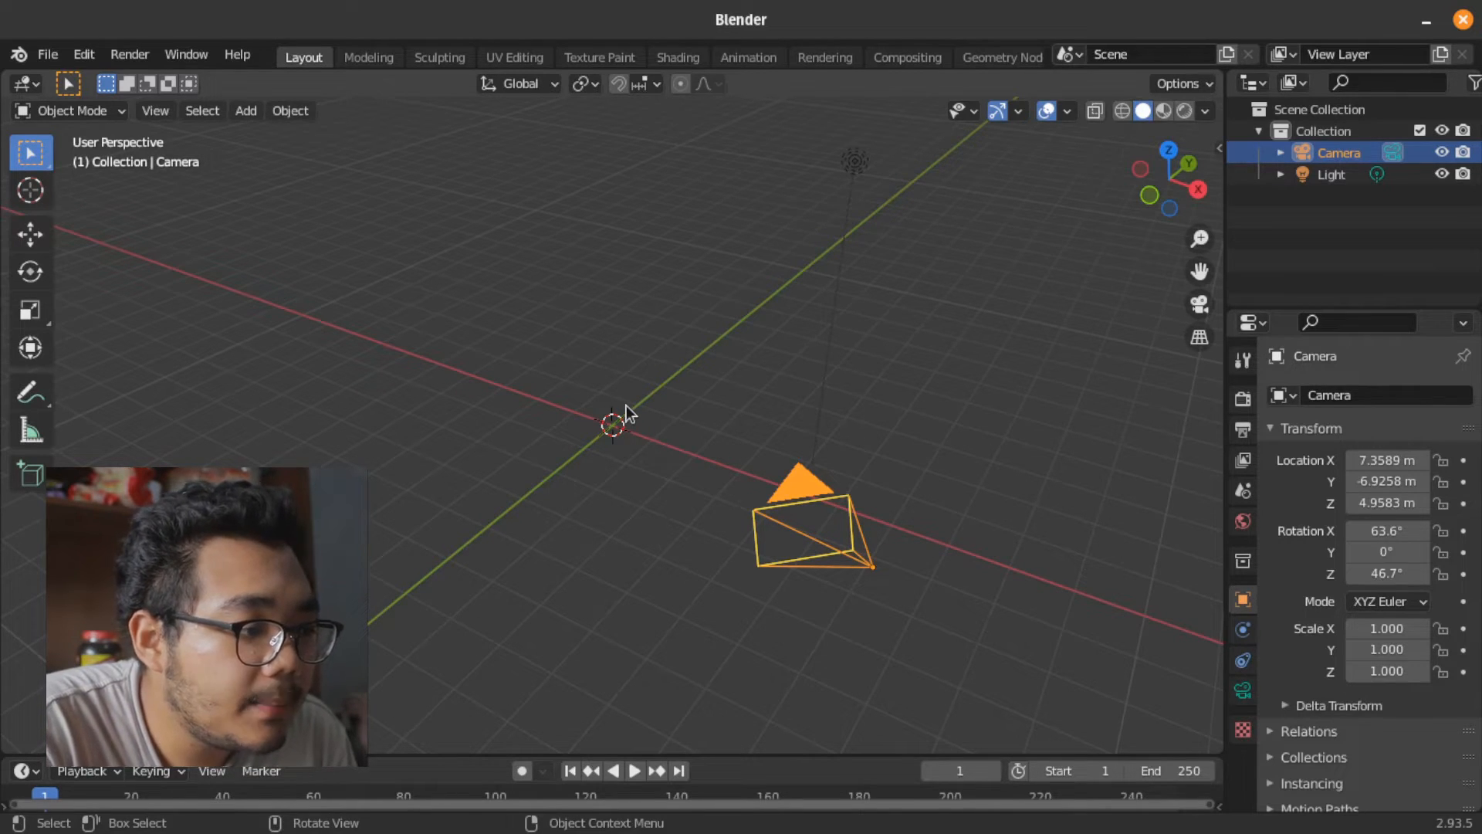
pyautogui.hotkey('alt', 'g')
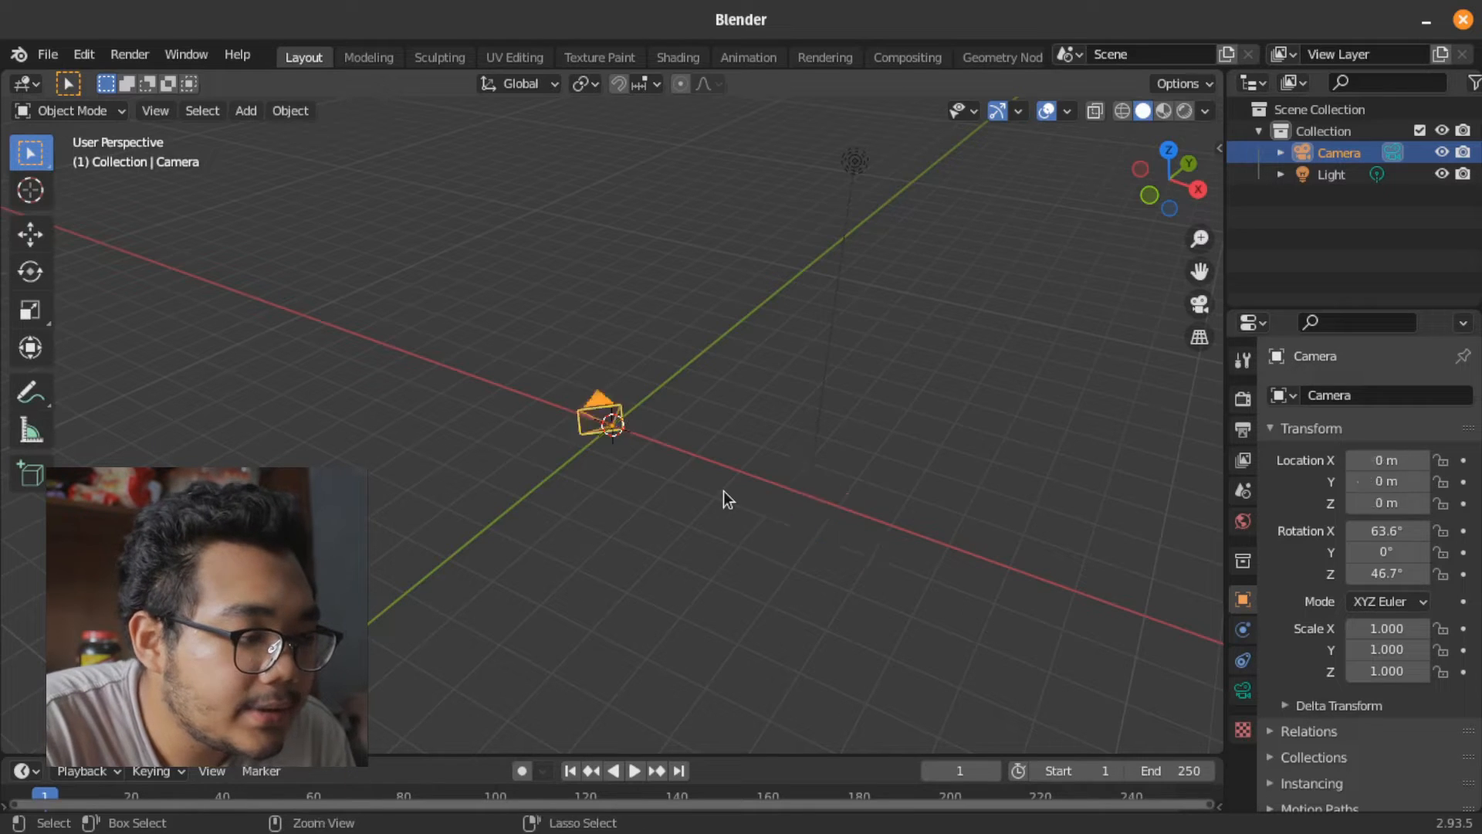
pyautogui.hotkey('ctrl', 'z')
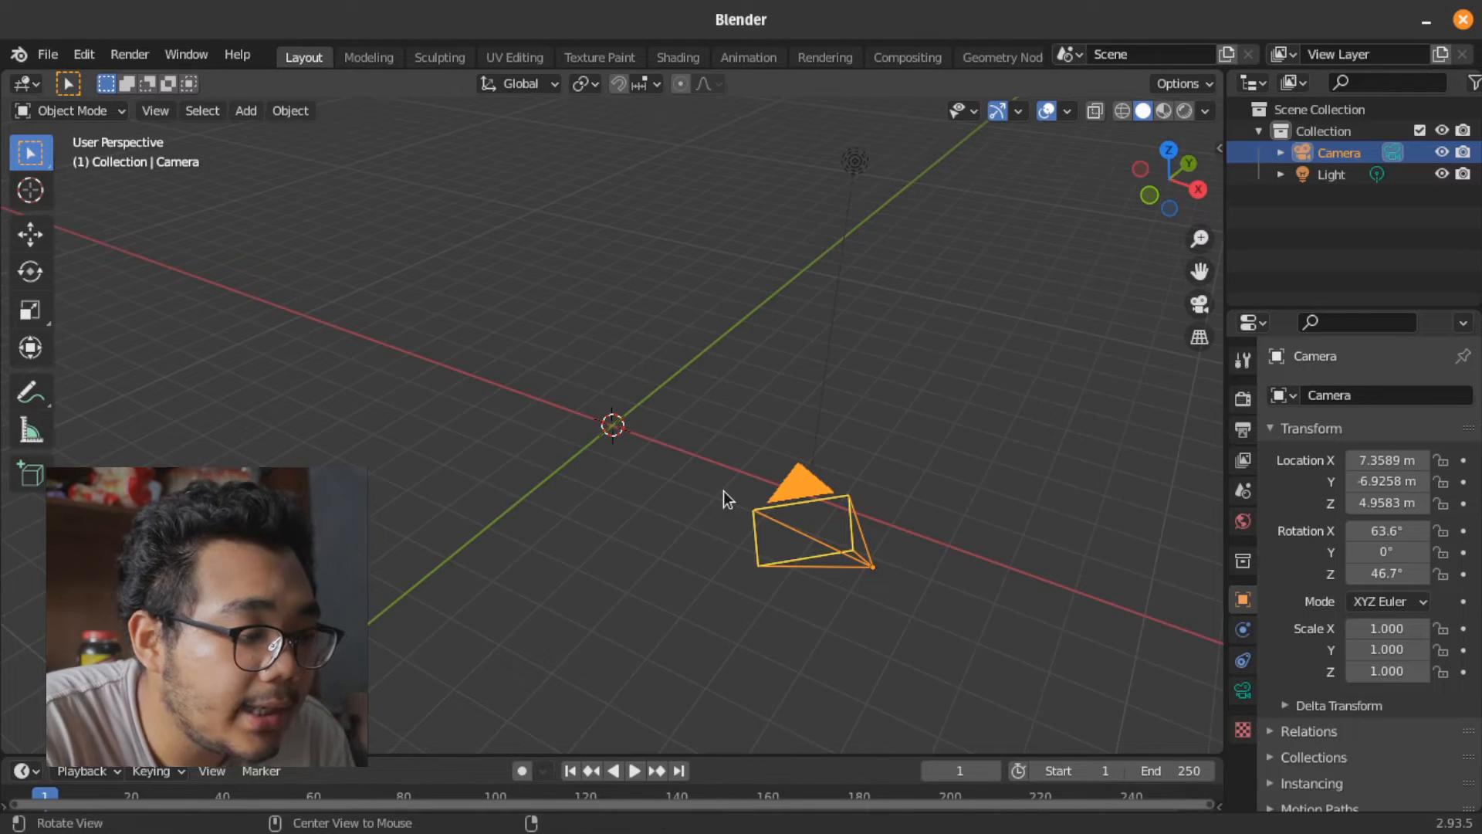
pyautogui.hotkey('alt', 'g')
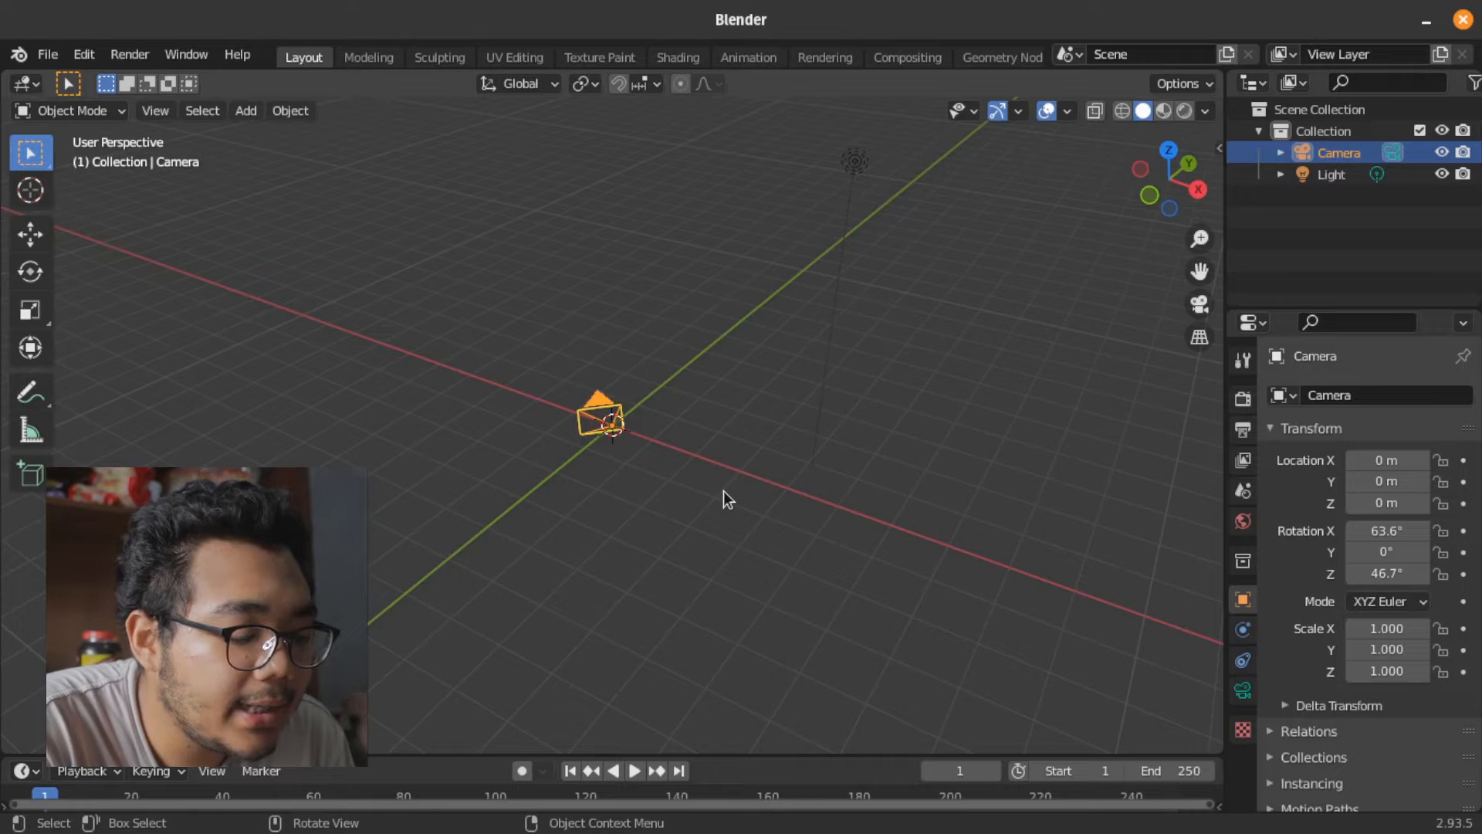
# Clear the camera's rotation to 0° on all axes
pyautogui.scroll(3, 699, 455)
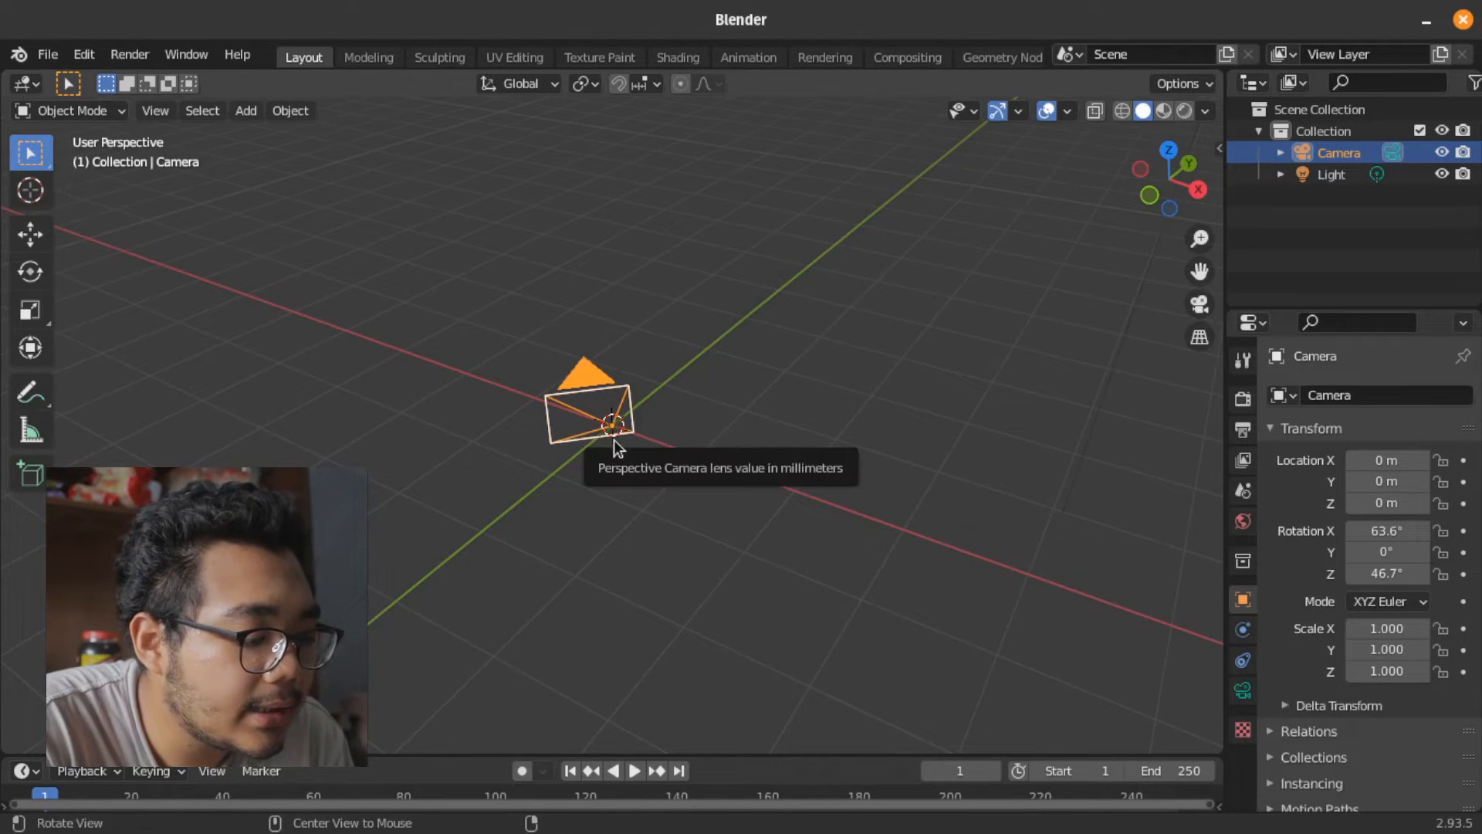
pyautogui.hotkey('alt', 'r')
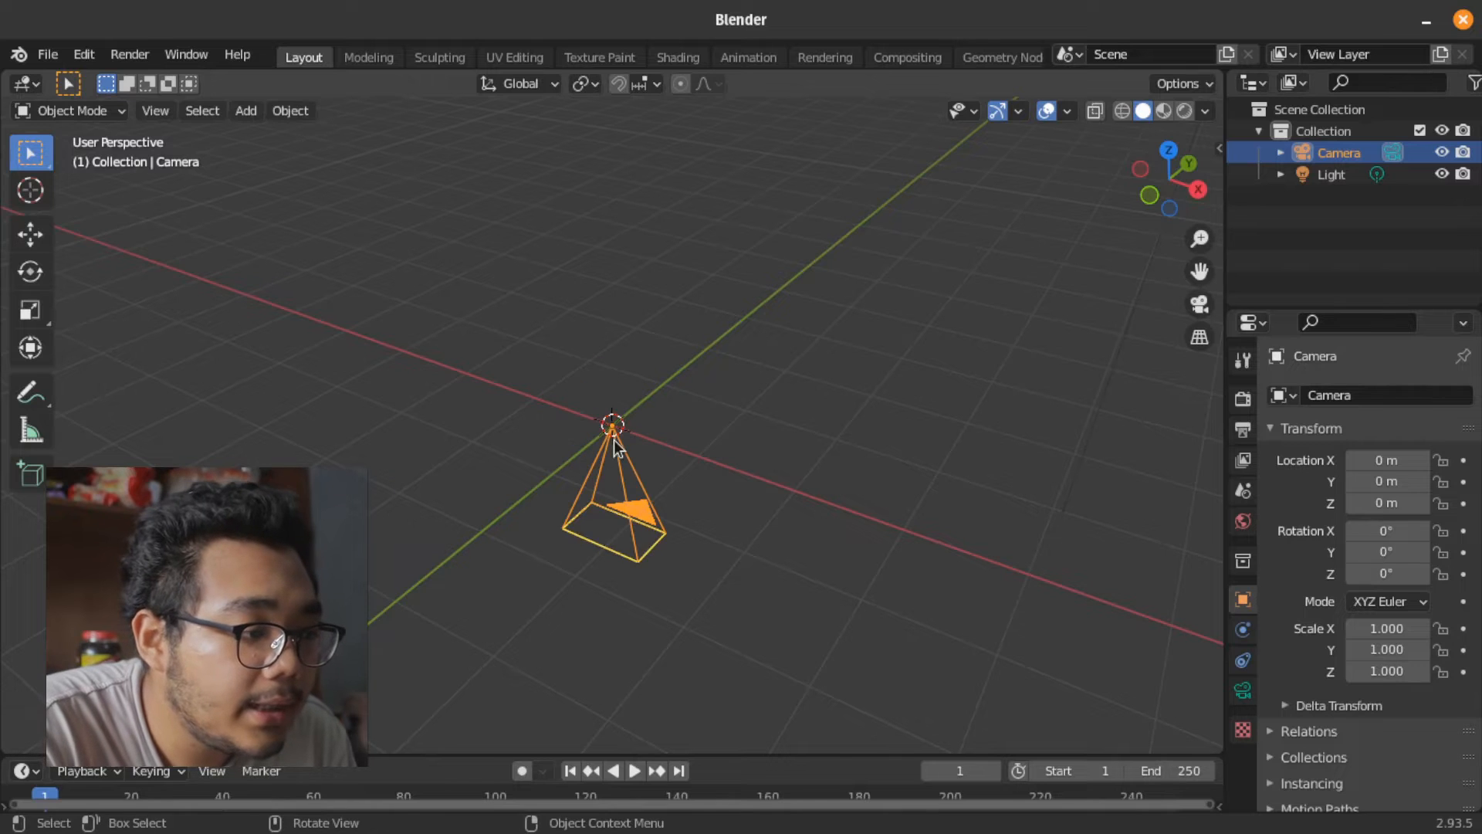
pyautogui.moveTo(615, 446); pyautogui.dragTo(730, 507)
pyautogui.moveTo(1167, 179); pyautogui.dragTo(1200, 184)
# Rotate the camera 90° around the global X axis
pyautogui.click(30, 234)
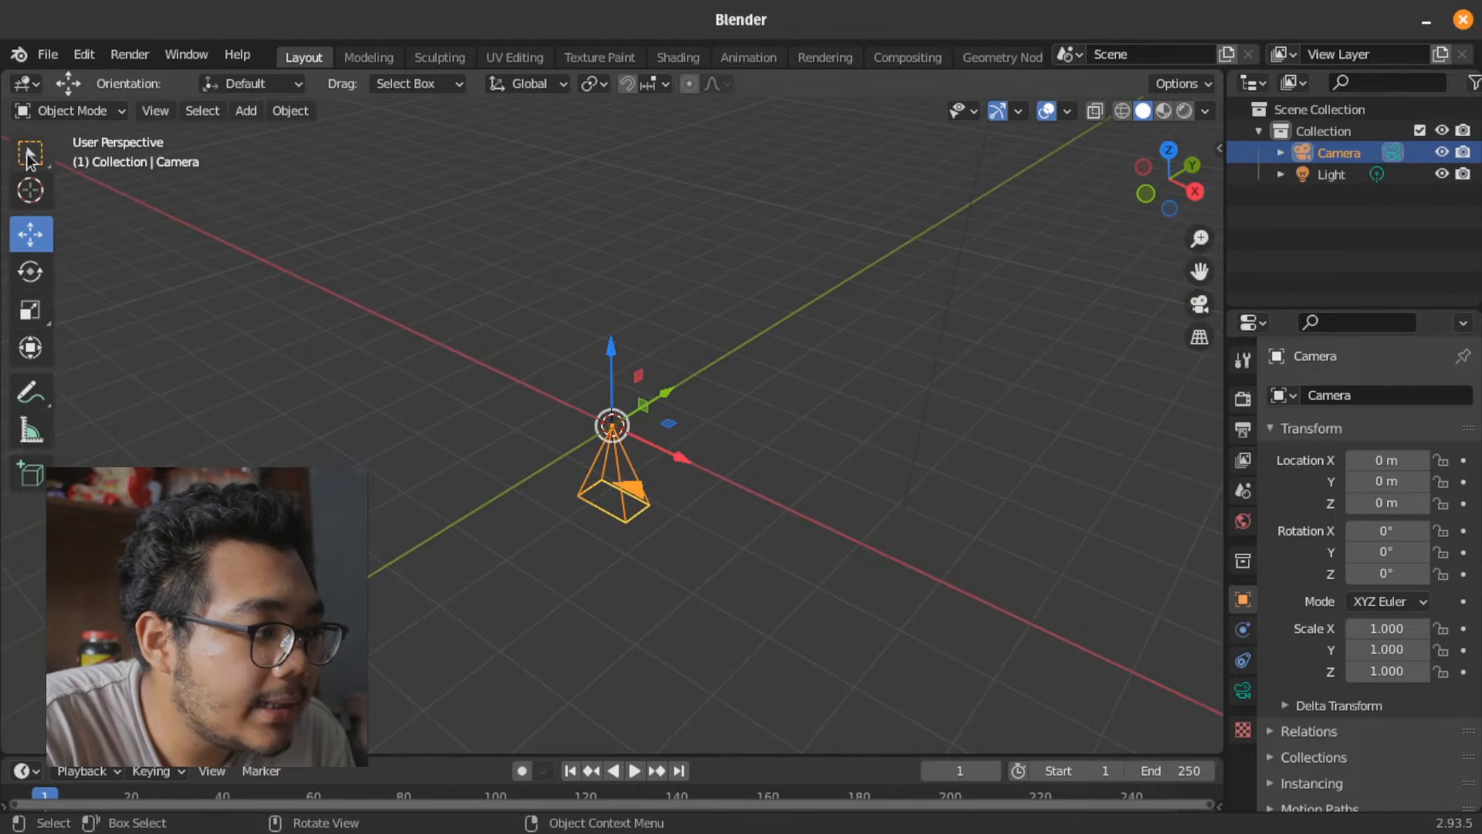
pyautogui.click(28, 158)
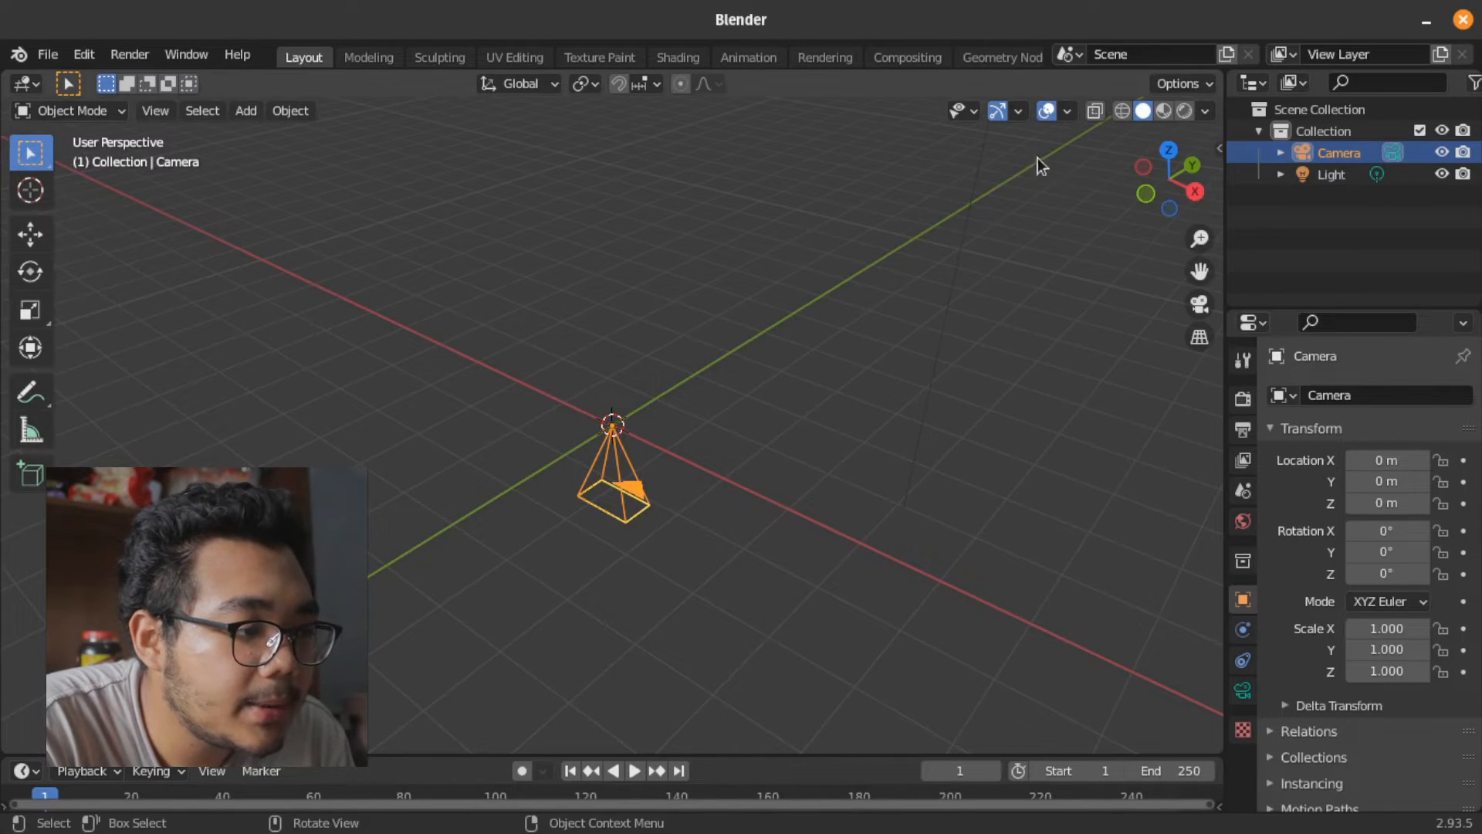
pyautogui.press('s')
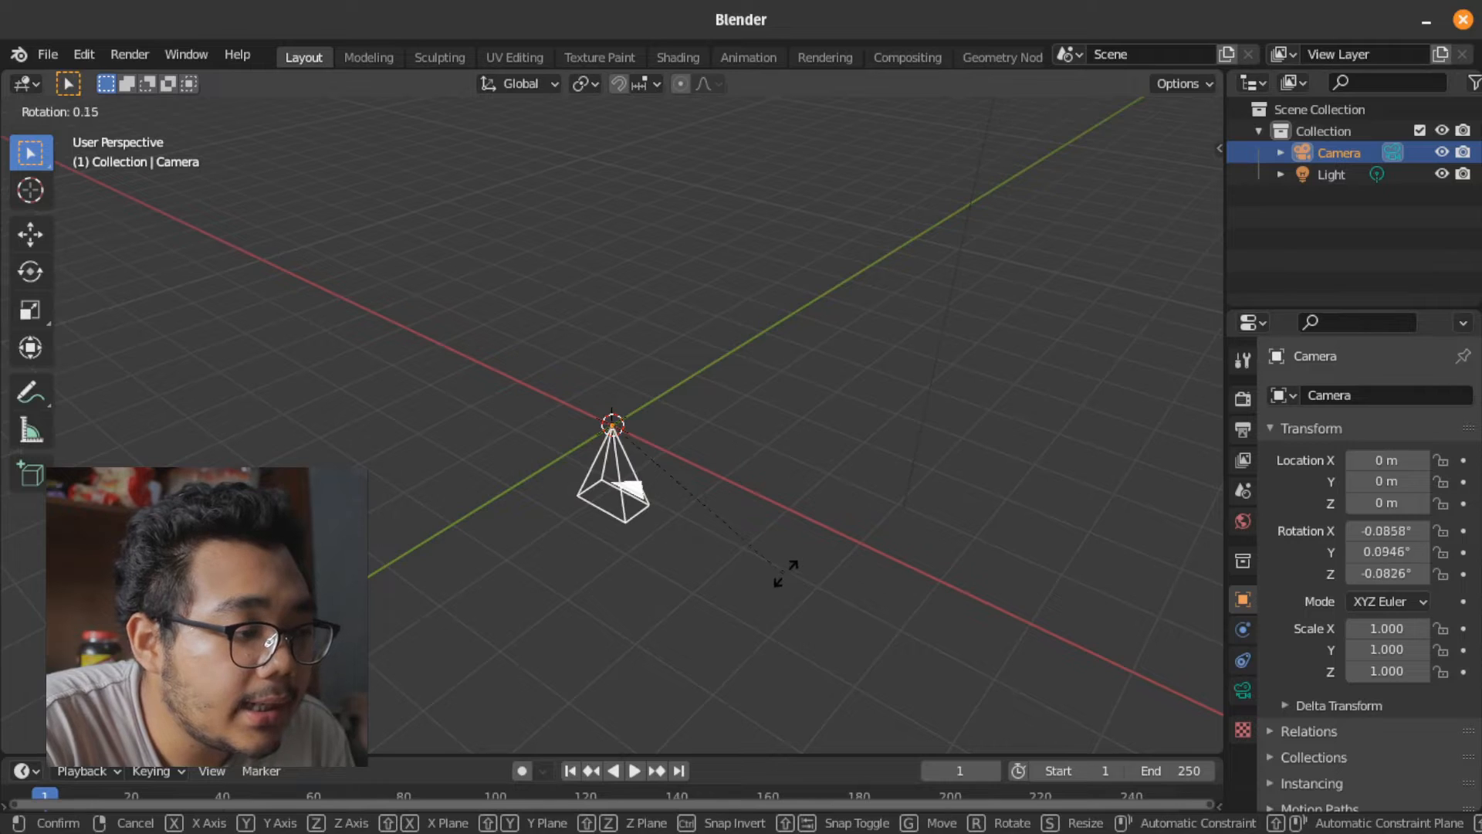
pyautogui.press('x')
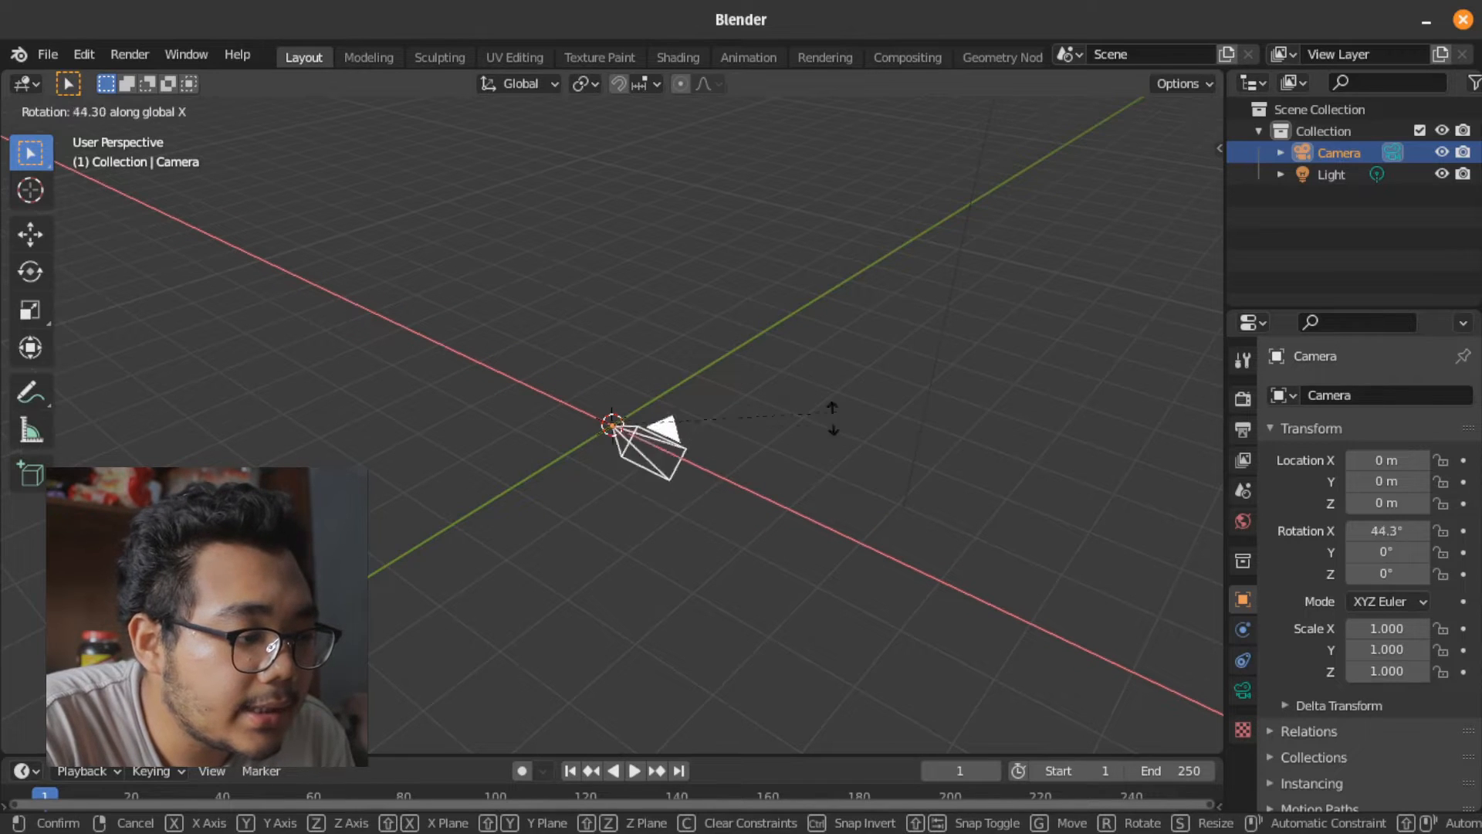
pyautogui.write('90')
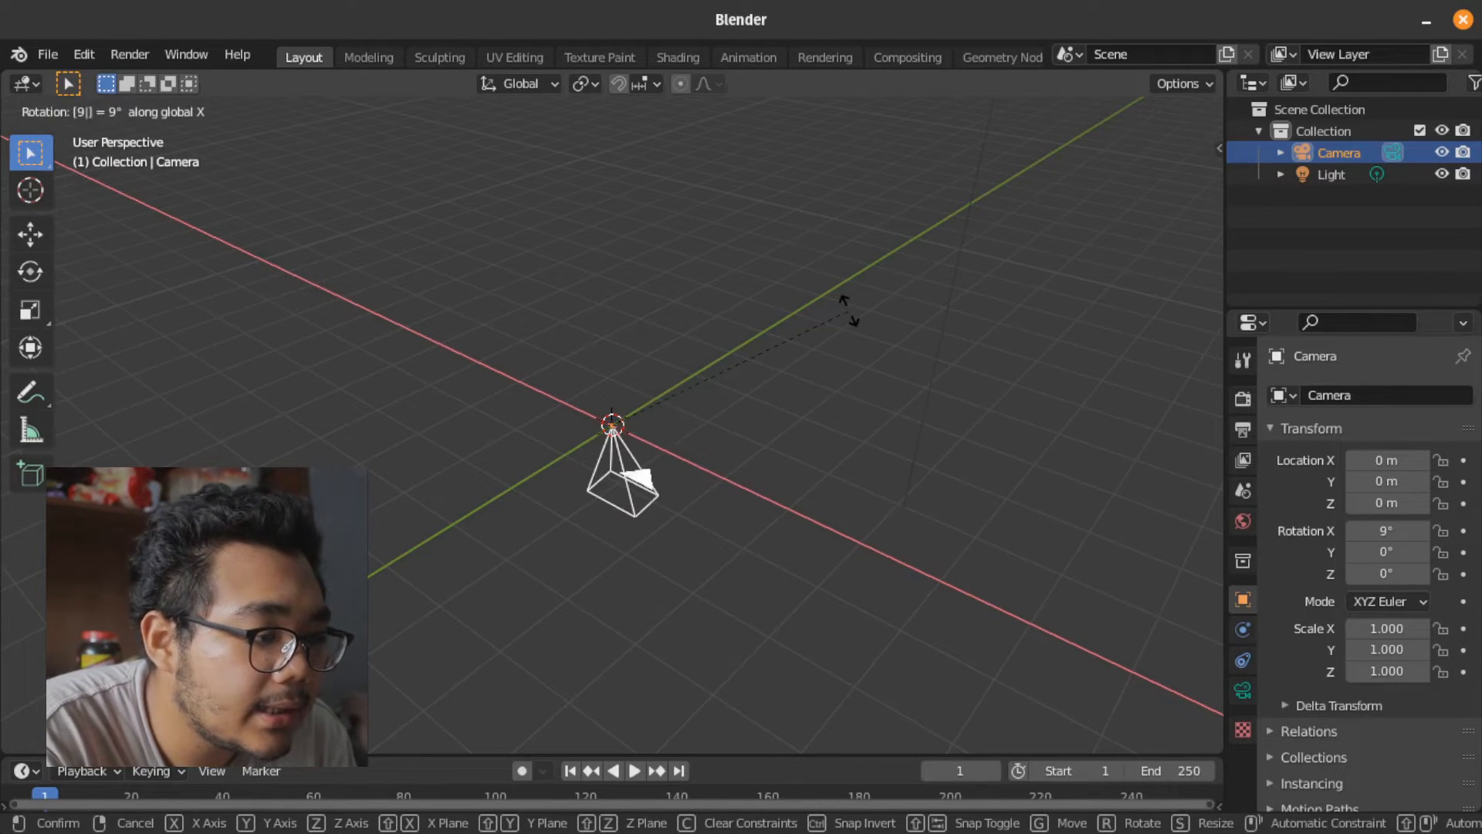
pyautogui.press('Return')
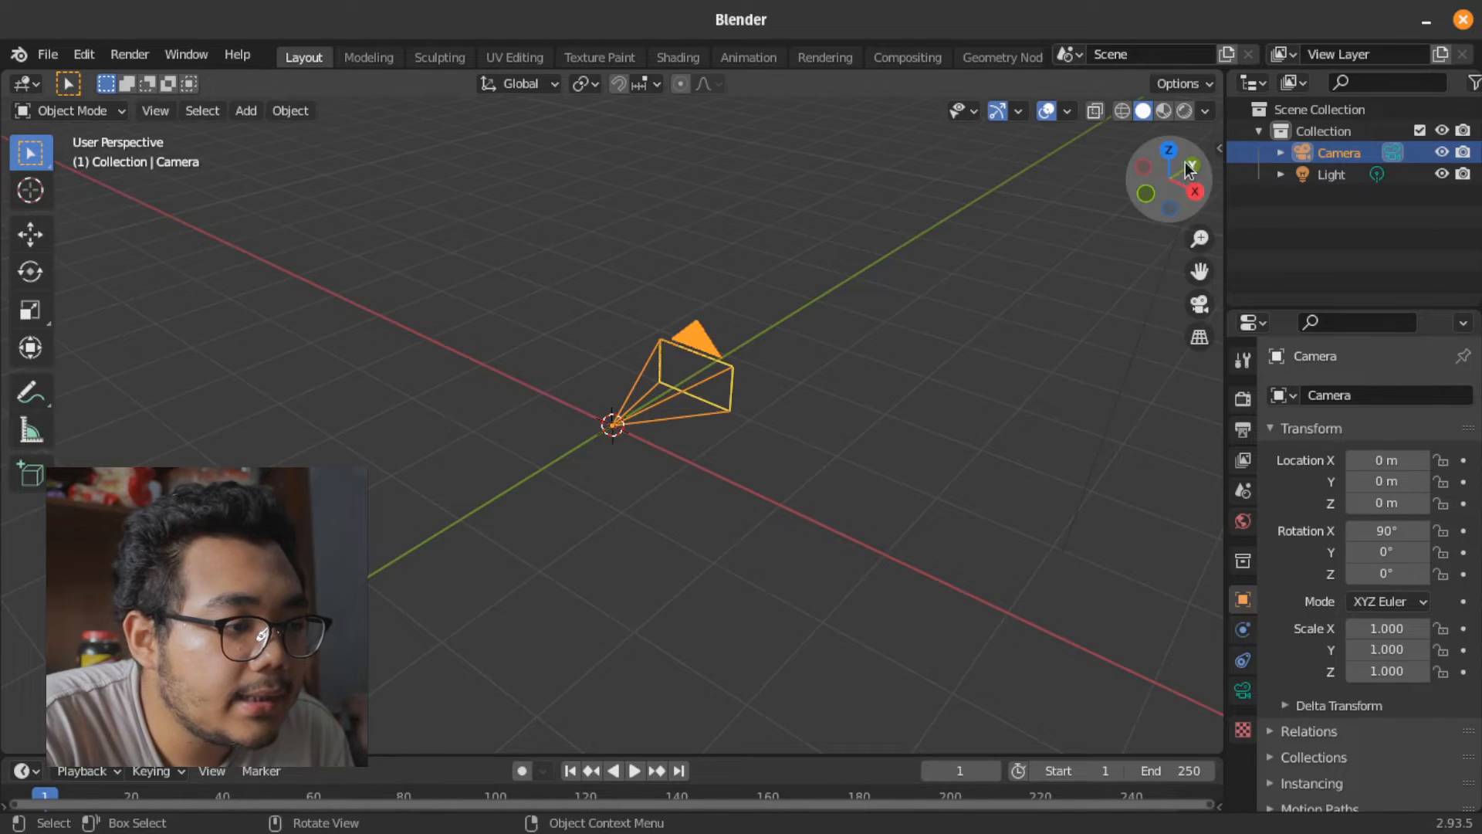
# Move the camera back along the Y axis to about -8.09 m and deselect it
pyautogui.moveTo(1182, 171); pyautogui.dragTo(1100, 162)
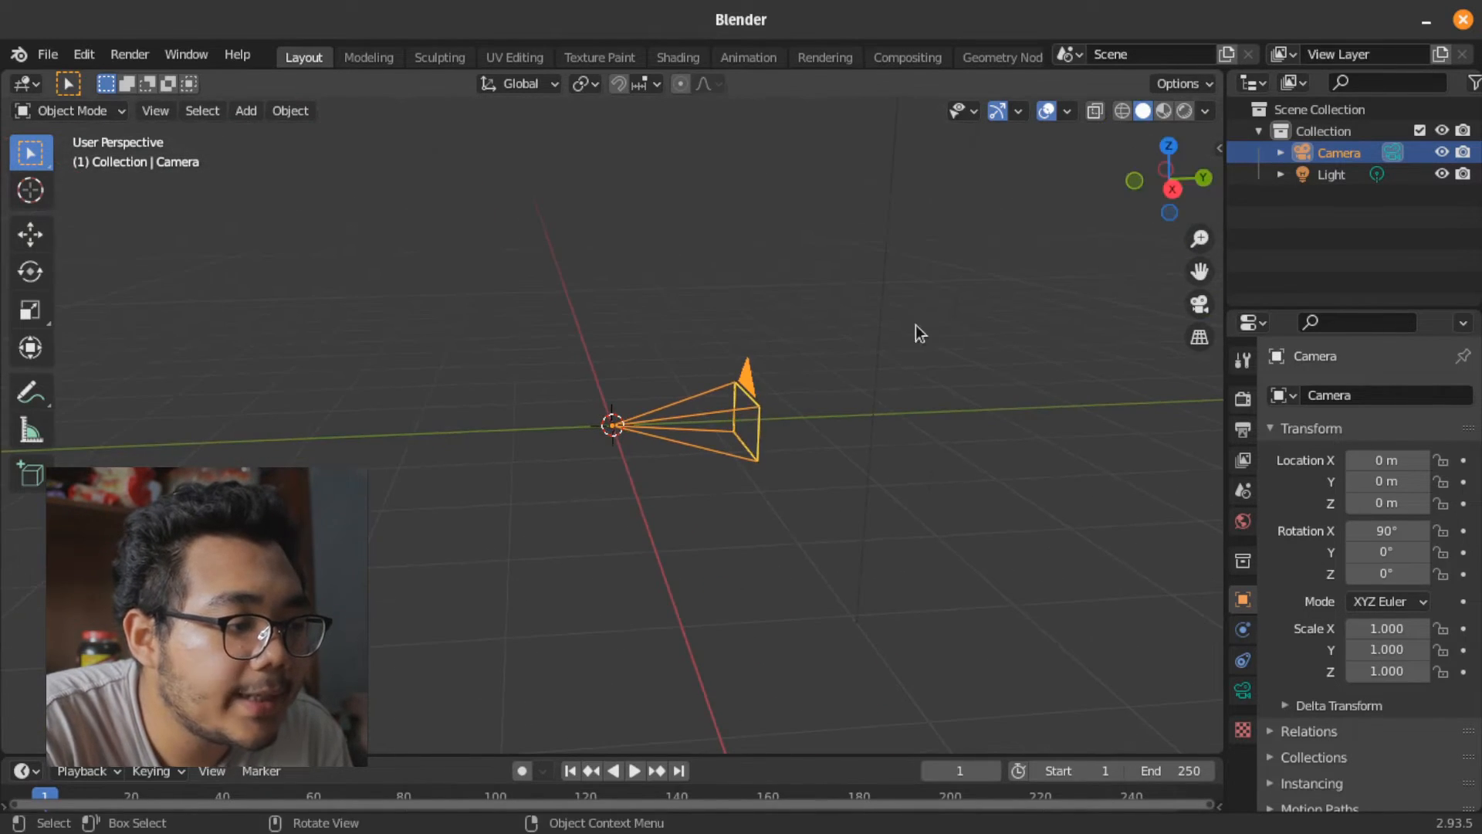
pyautogui.click(44, 243)
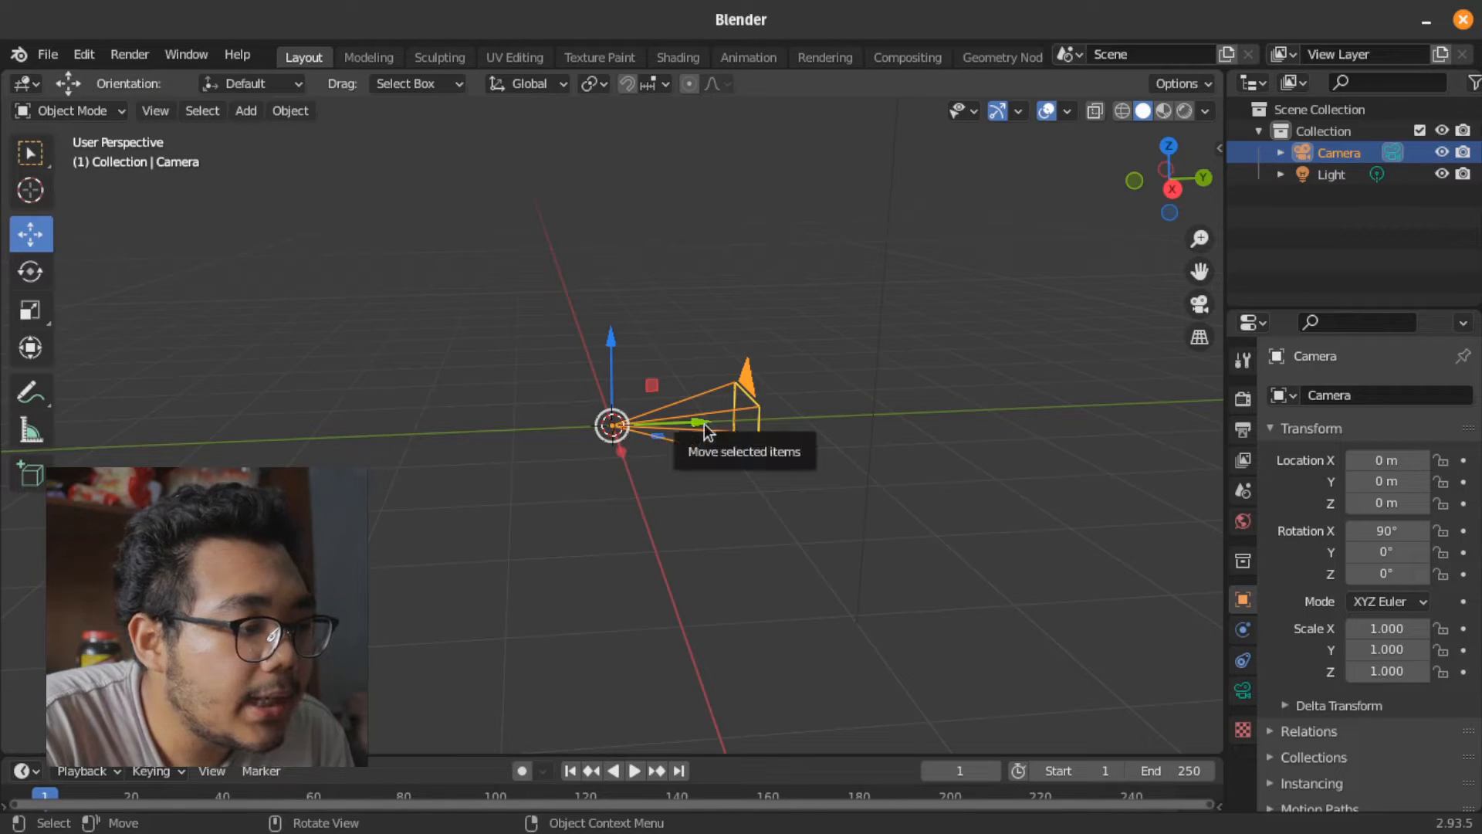
pyautogui.moveTo(704, 423); pyautogui.dragTo(100, 448)
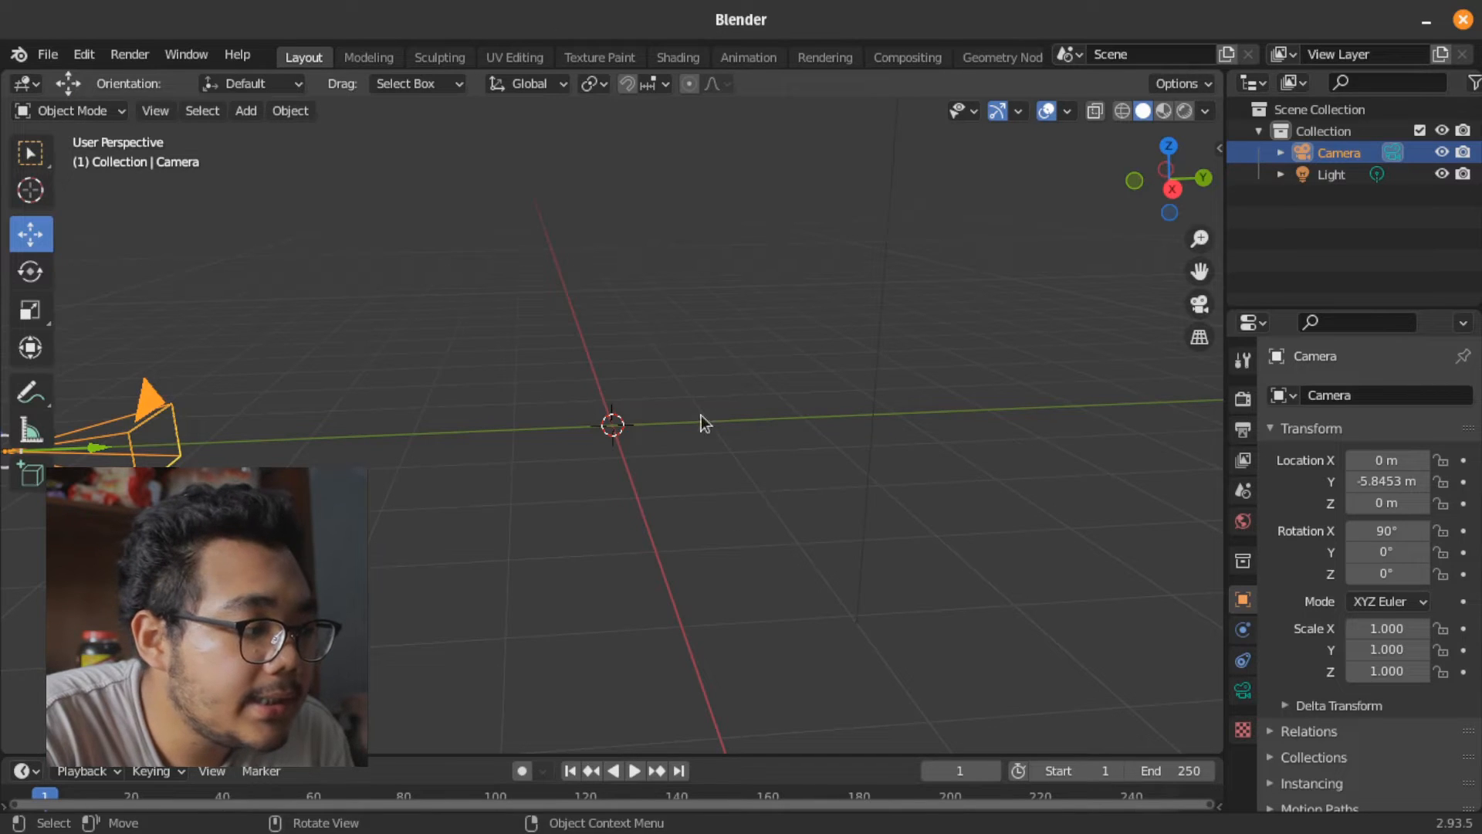
pyautogui.scroll(-5, 587, 479)
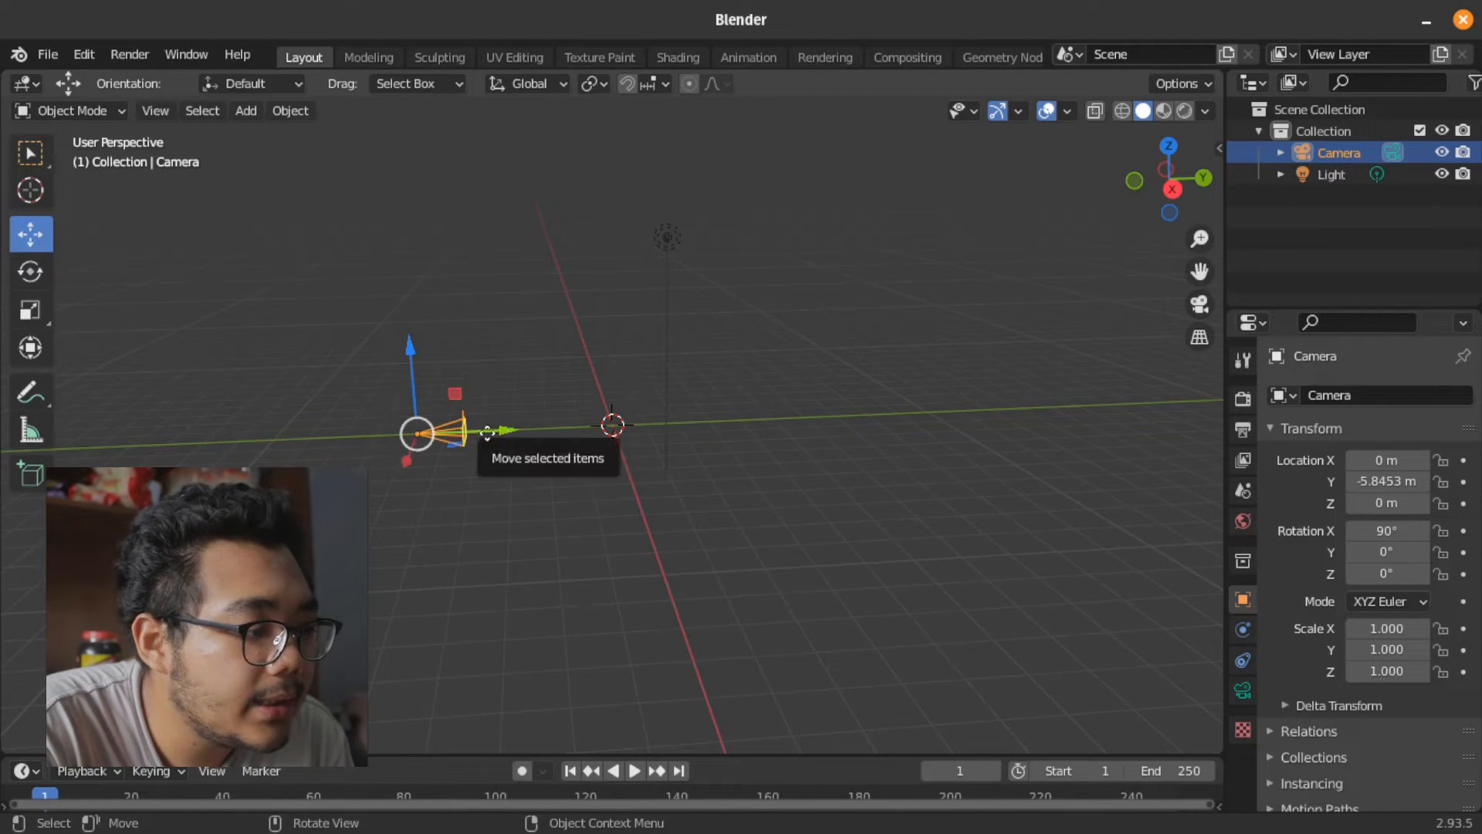
pyautogui.moveTo(487, 431); pyautogui.dragTo(429, 431)
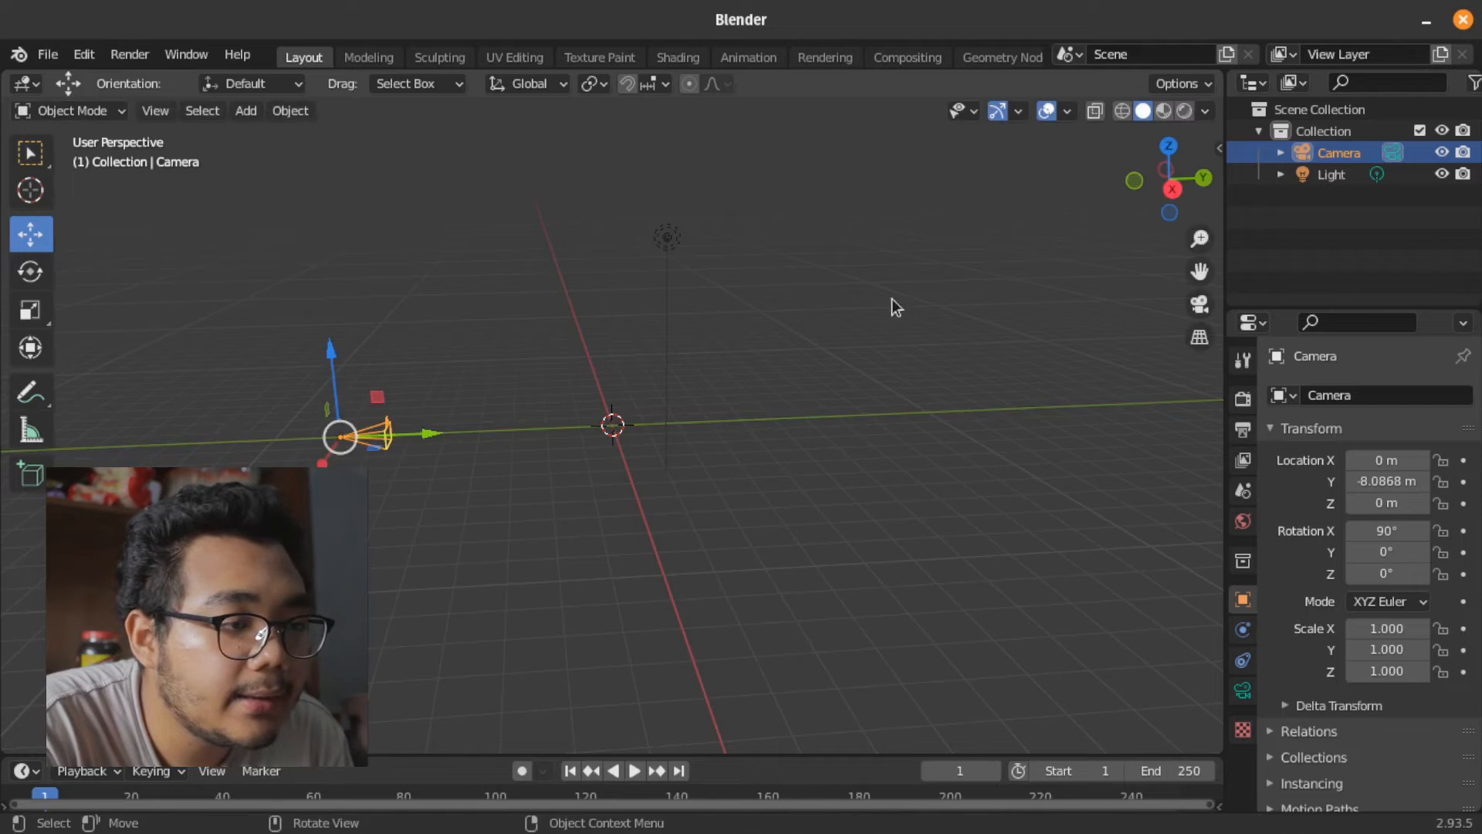
pyautogui.click(841, 378)
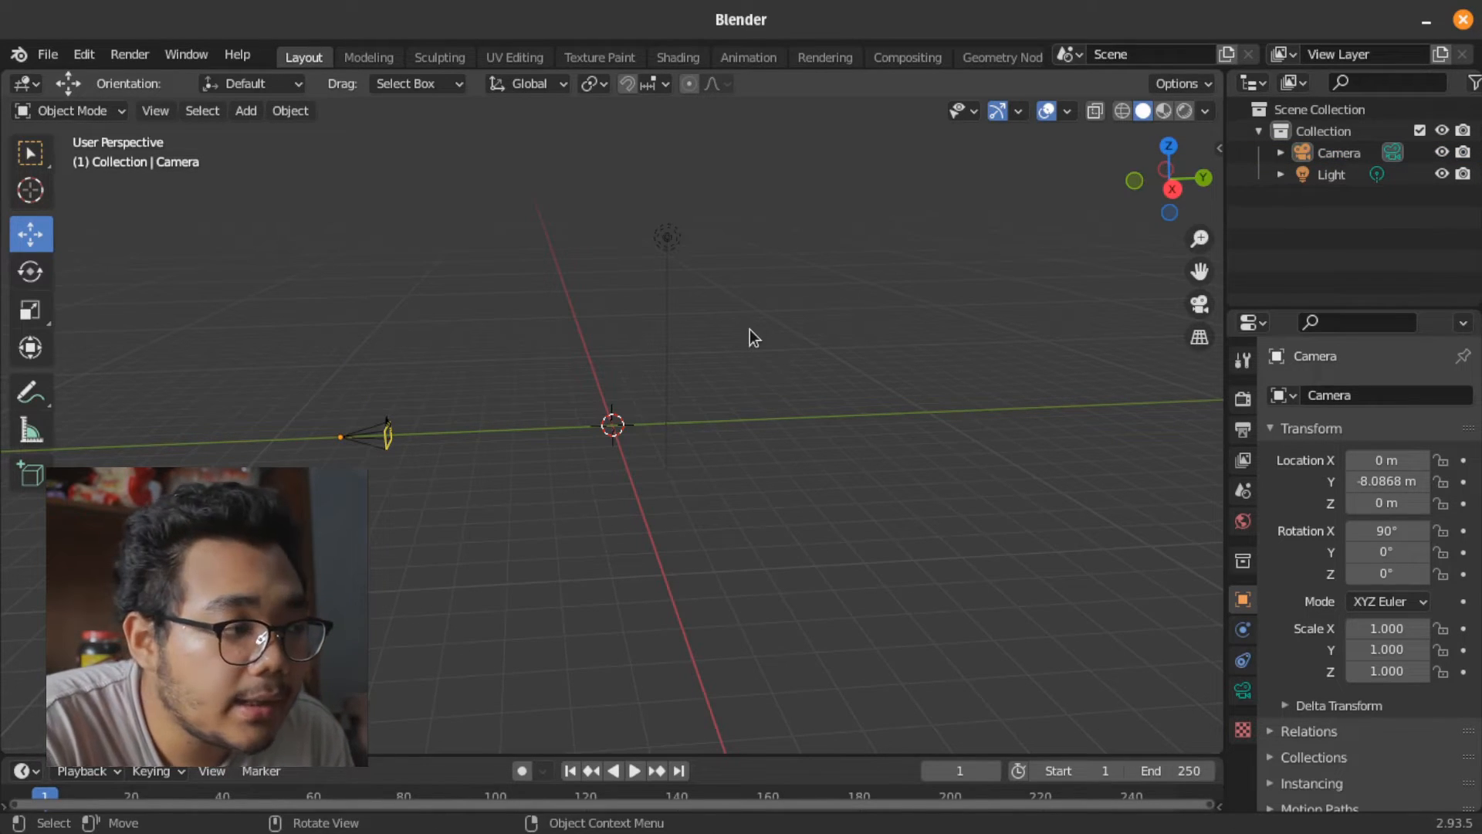
# Switch the viewport to the camera's perspective and enlarge the camera frame to fill the view
pyautogui.scroll(2, 614, 441)
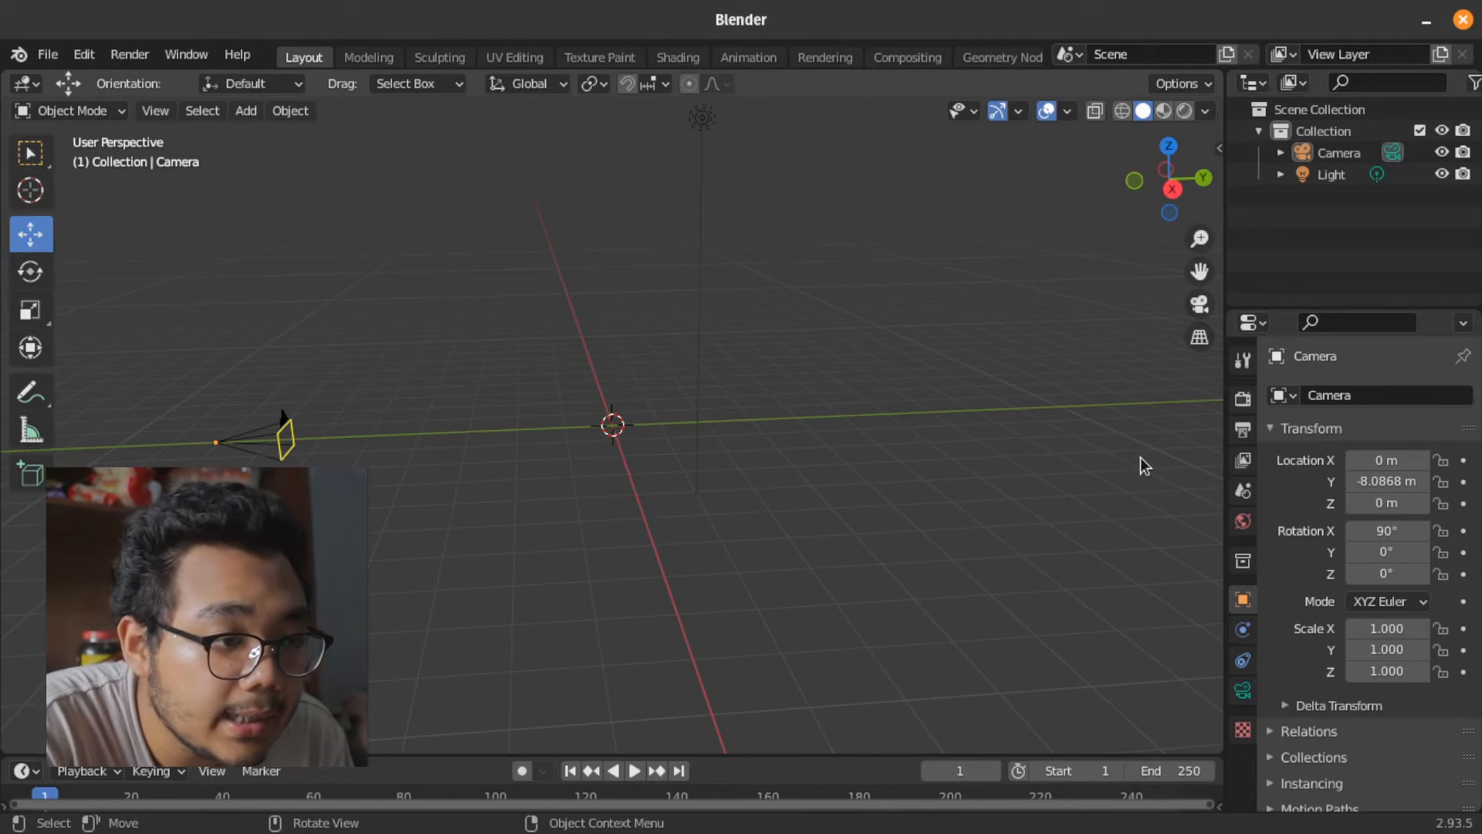
pyautogui.click(1193, 307)
pyautogui.scroll(3, 588, 429)
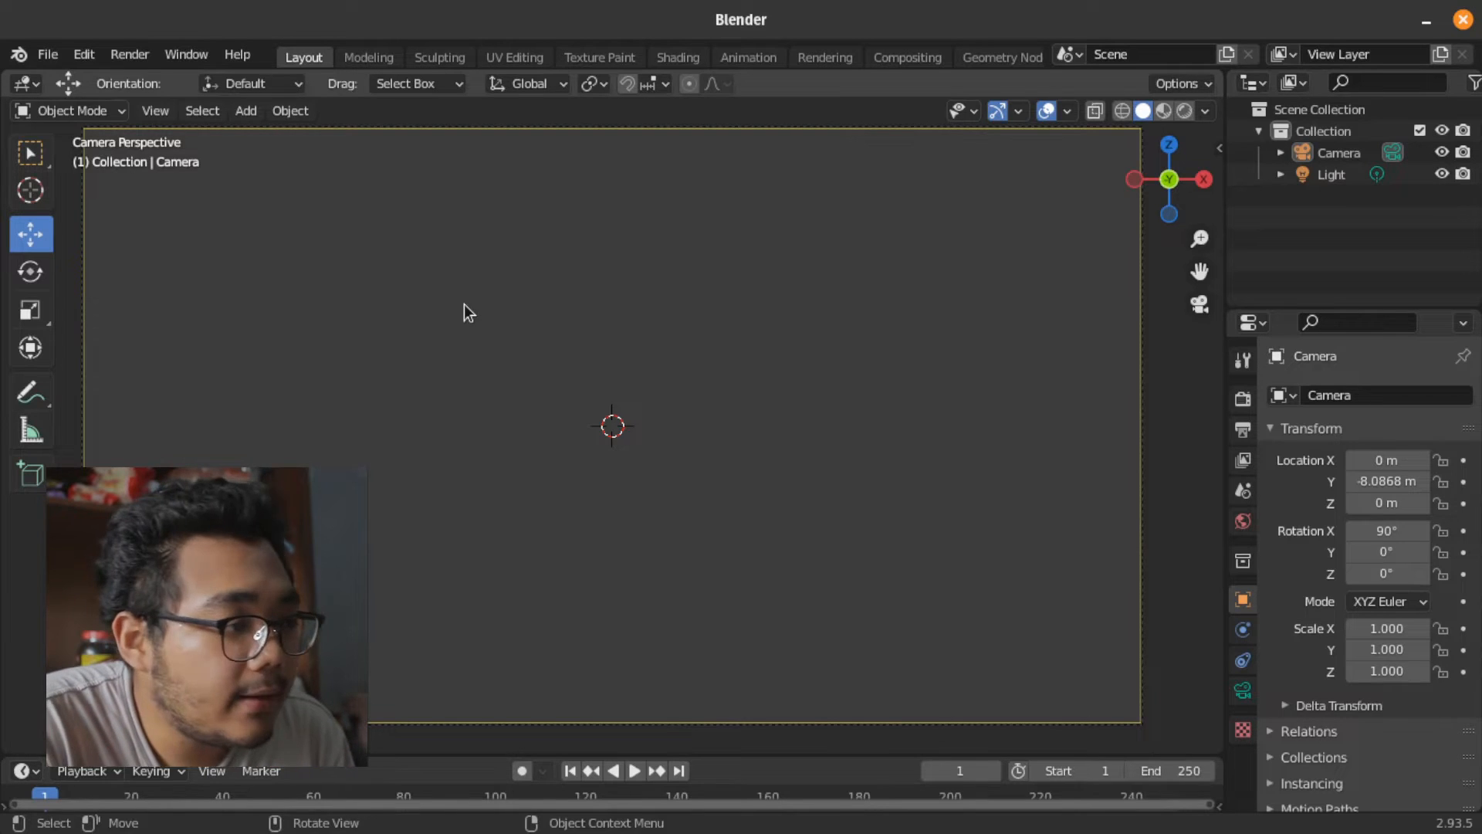
# Search the add-on preferences for "plan" and check that Import Images as Planes is enabled
pyautogui.click(85, 56)
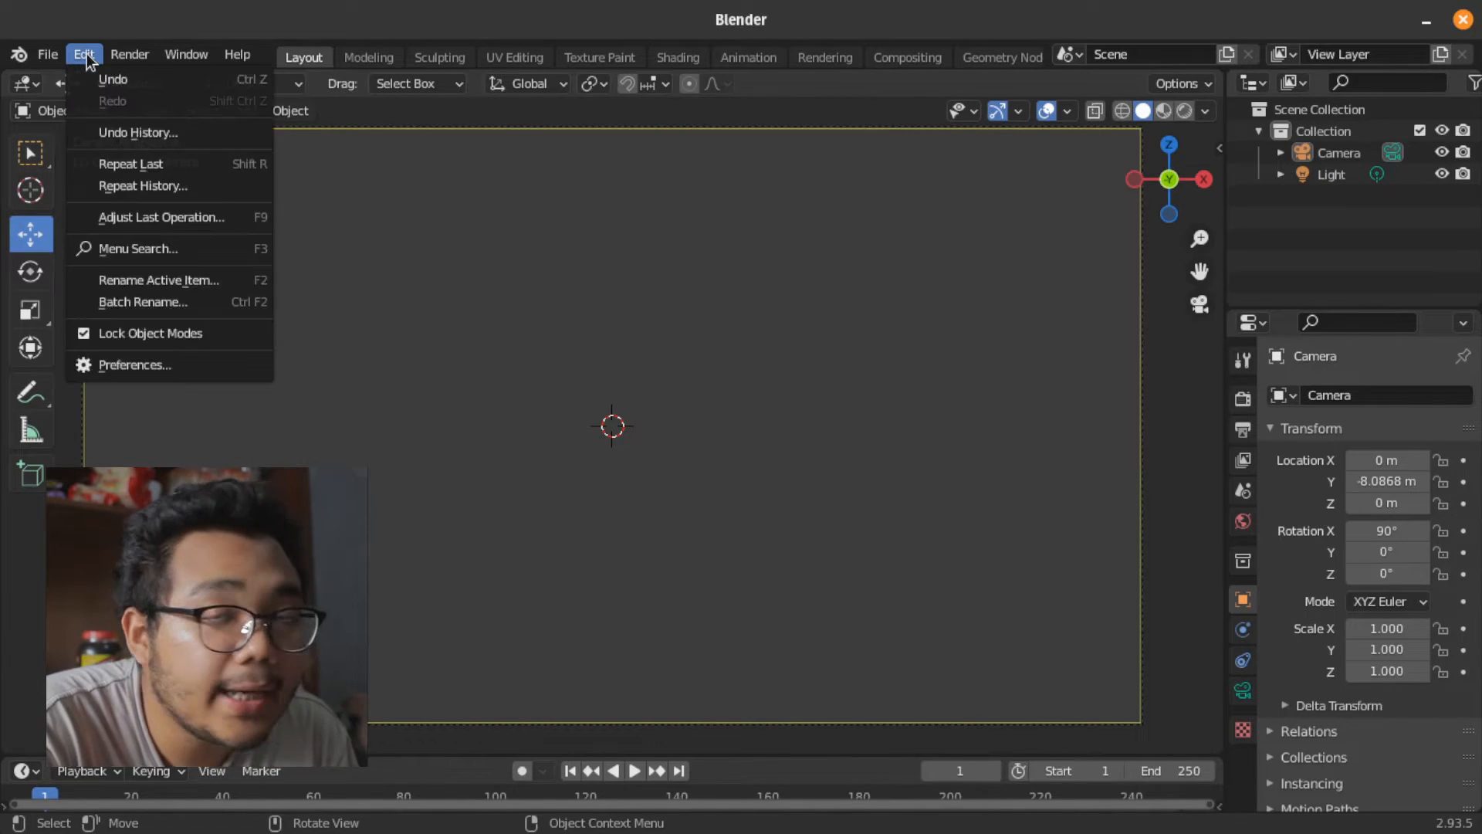
pyautogui.click(127, 359)
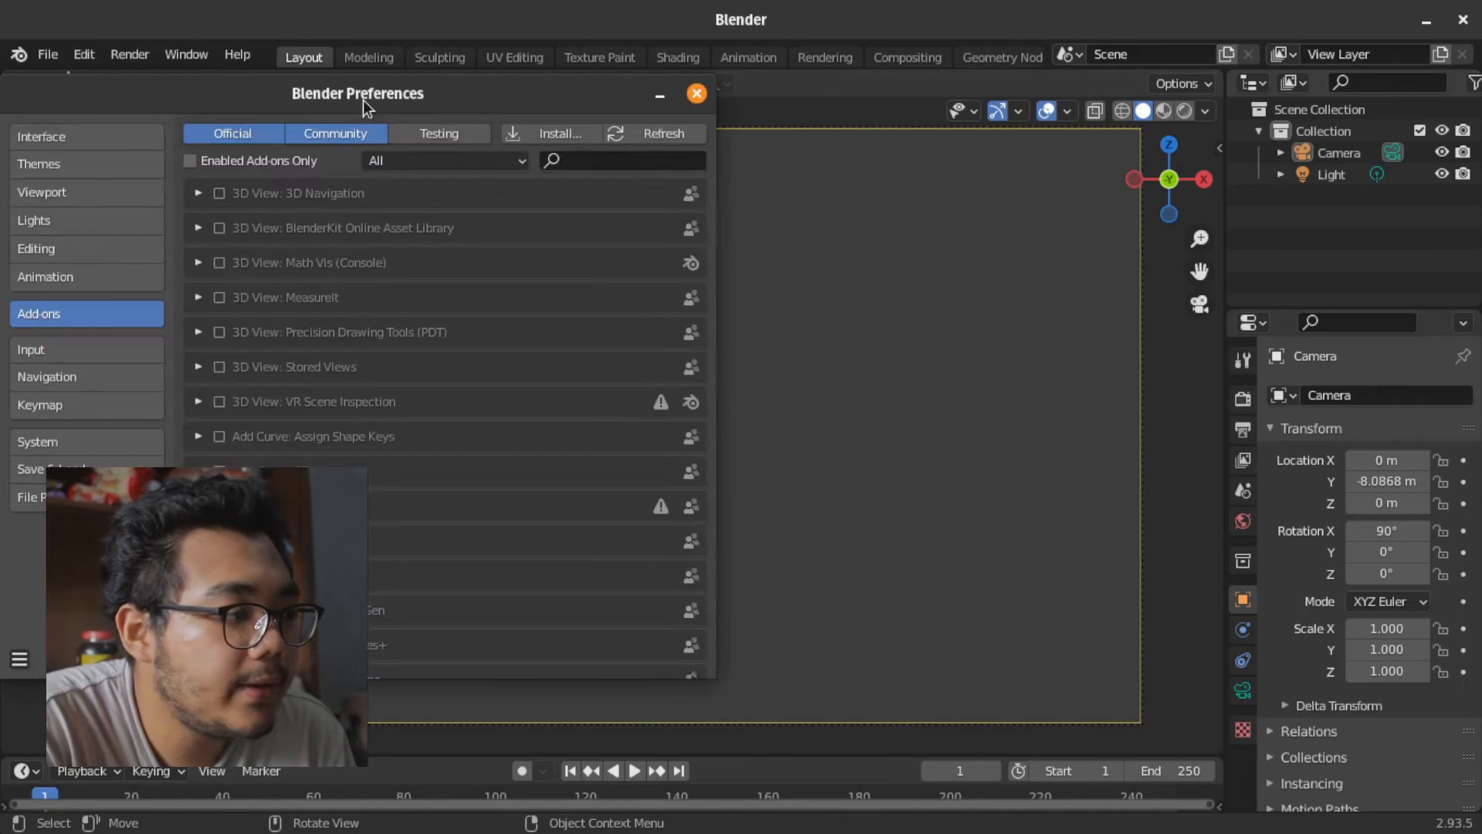
pyautogui.moveTo(363, 100); pyautogui.dragTo(692, 84)
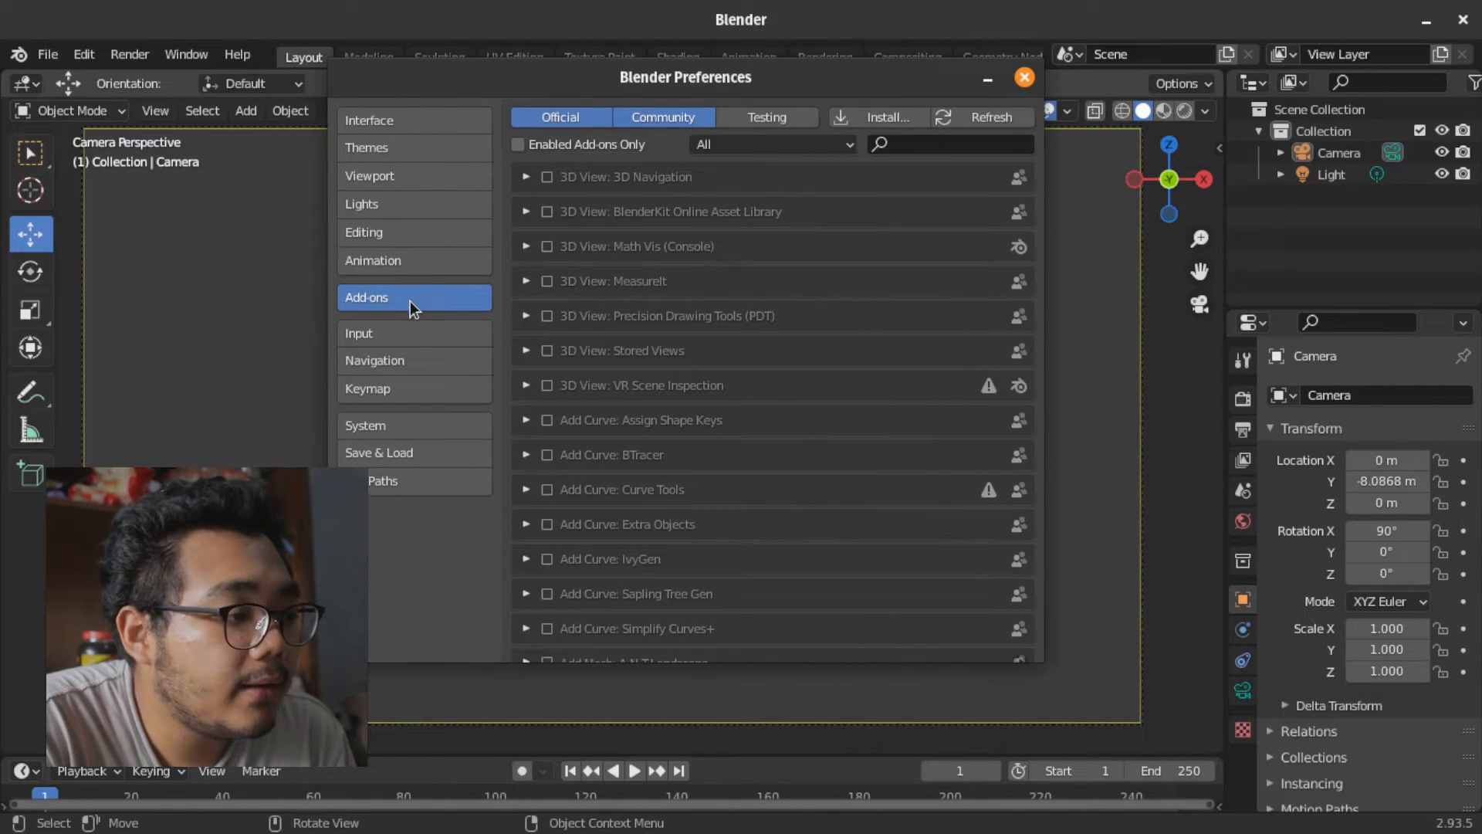
pyautogui.click(933, 139)
pyautogui.write('plan')
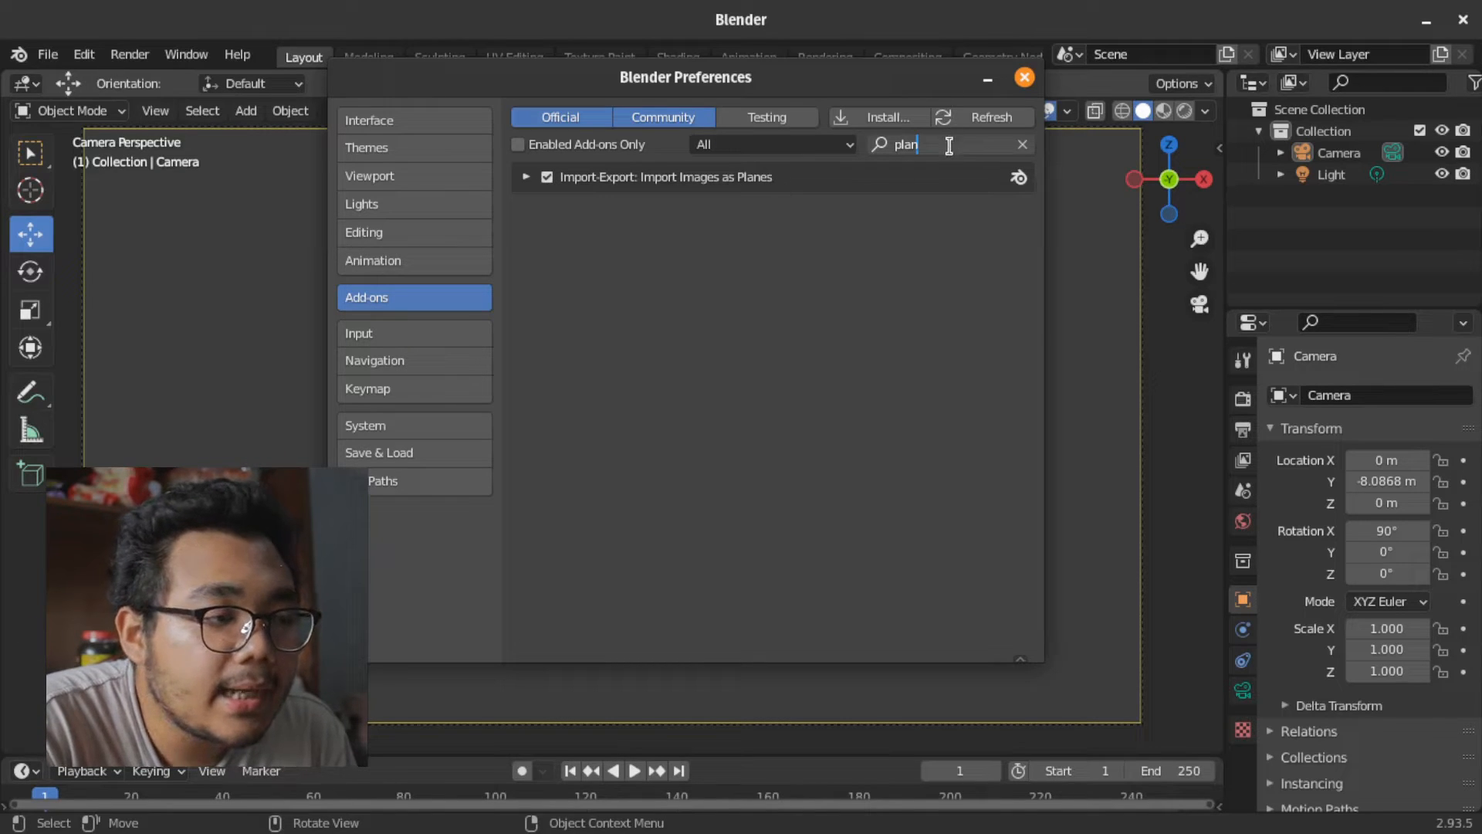
pyautogui.click(661, 286)
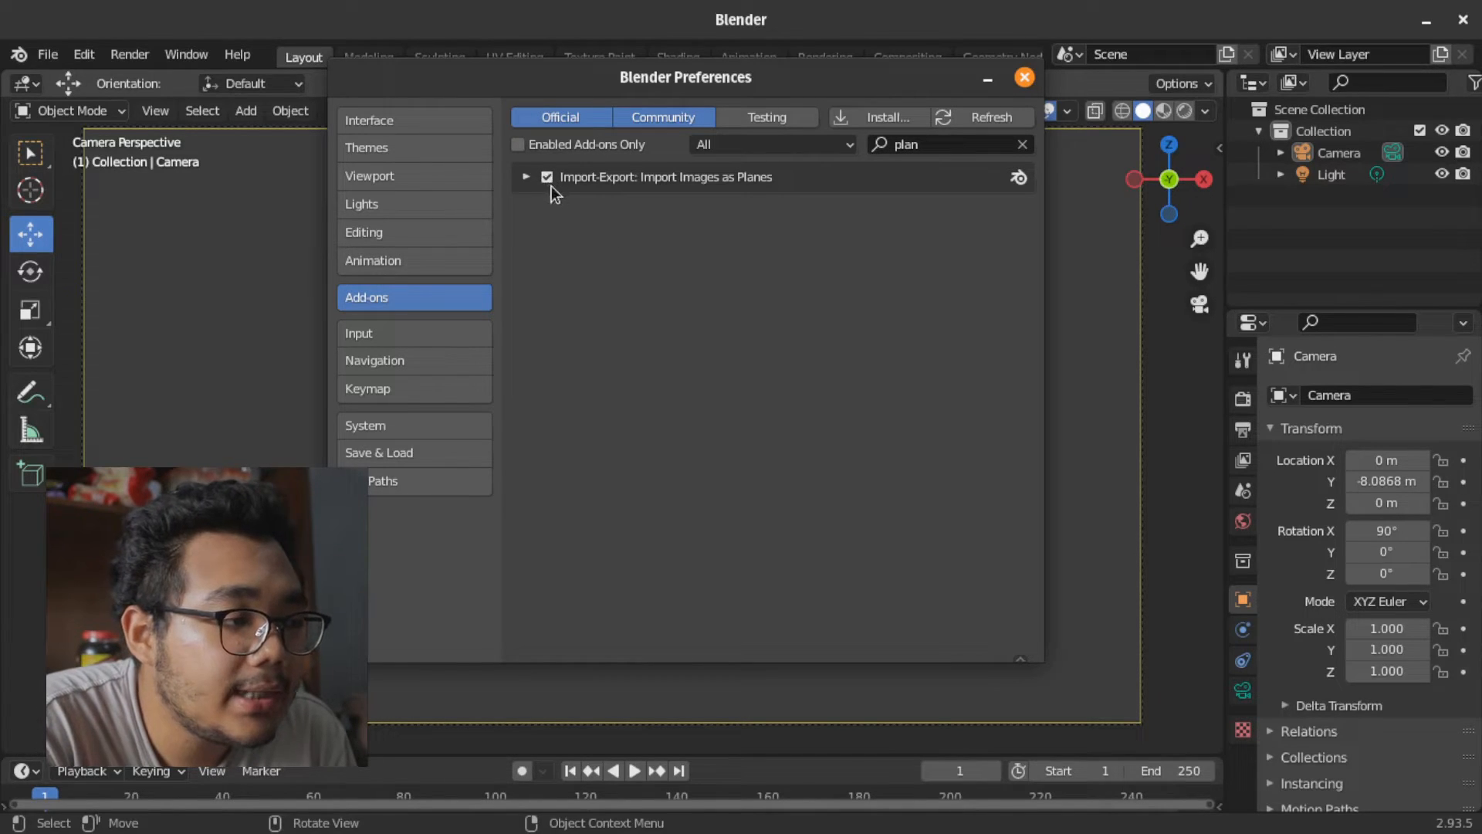
pyautogui.click(1024, 78)
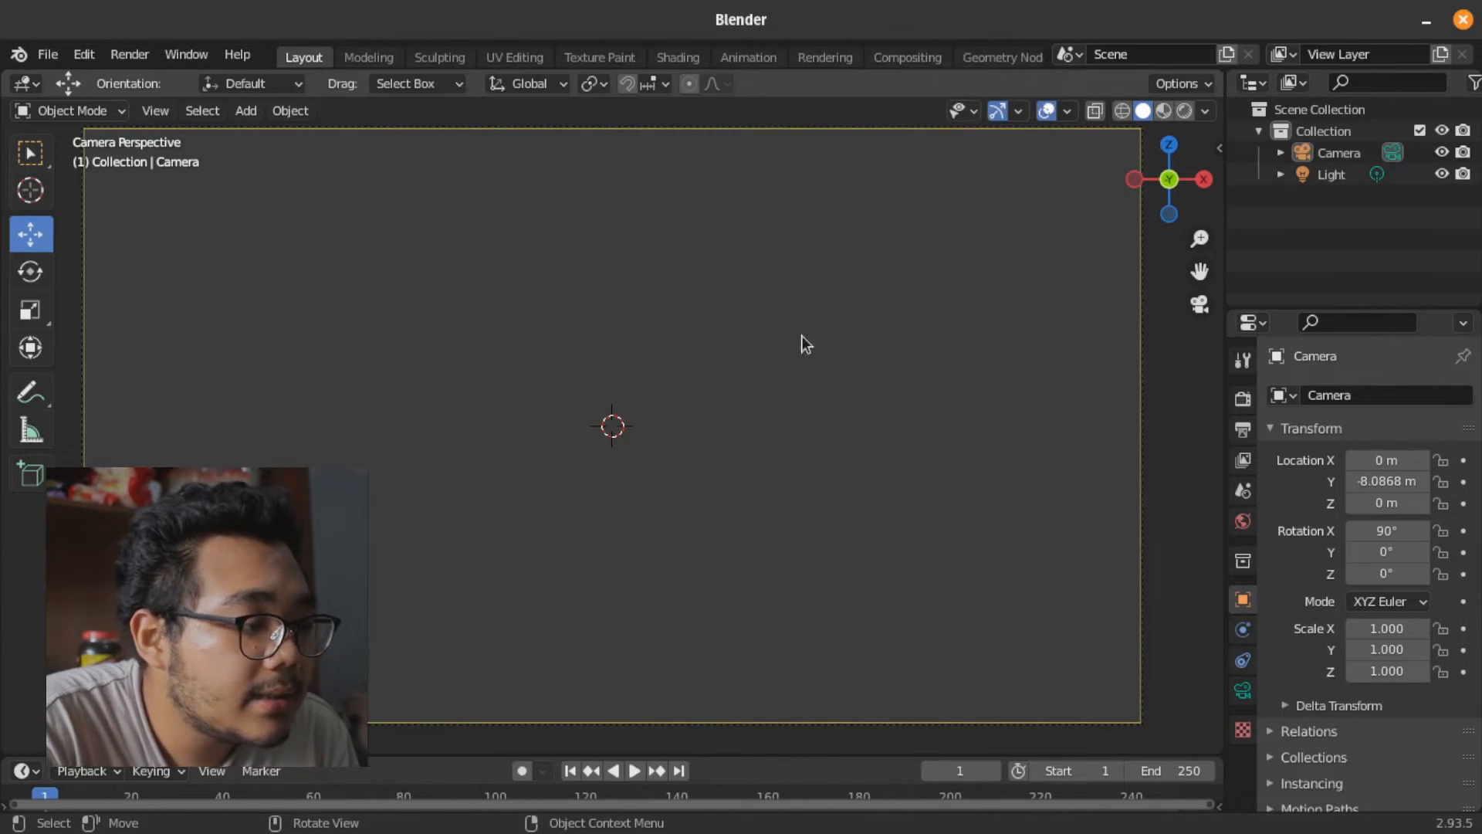
# Start adding Images as Planes and browse to the /media/ directory in the file browser
pyautogui.click(248, 112)
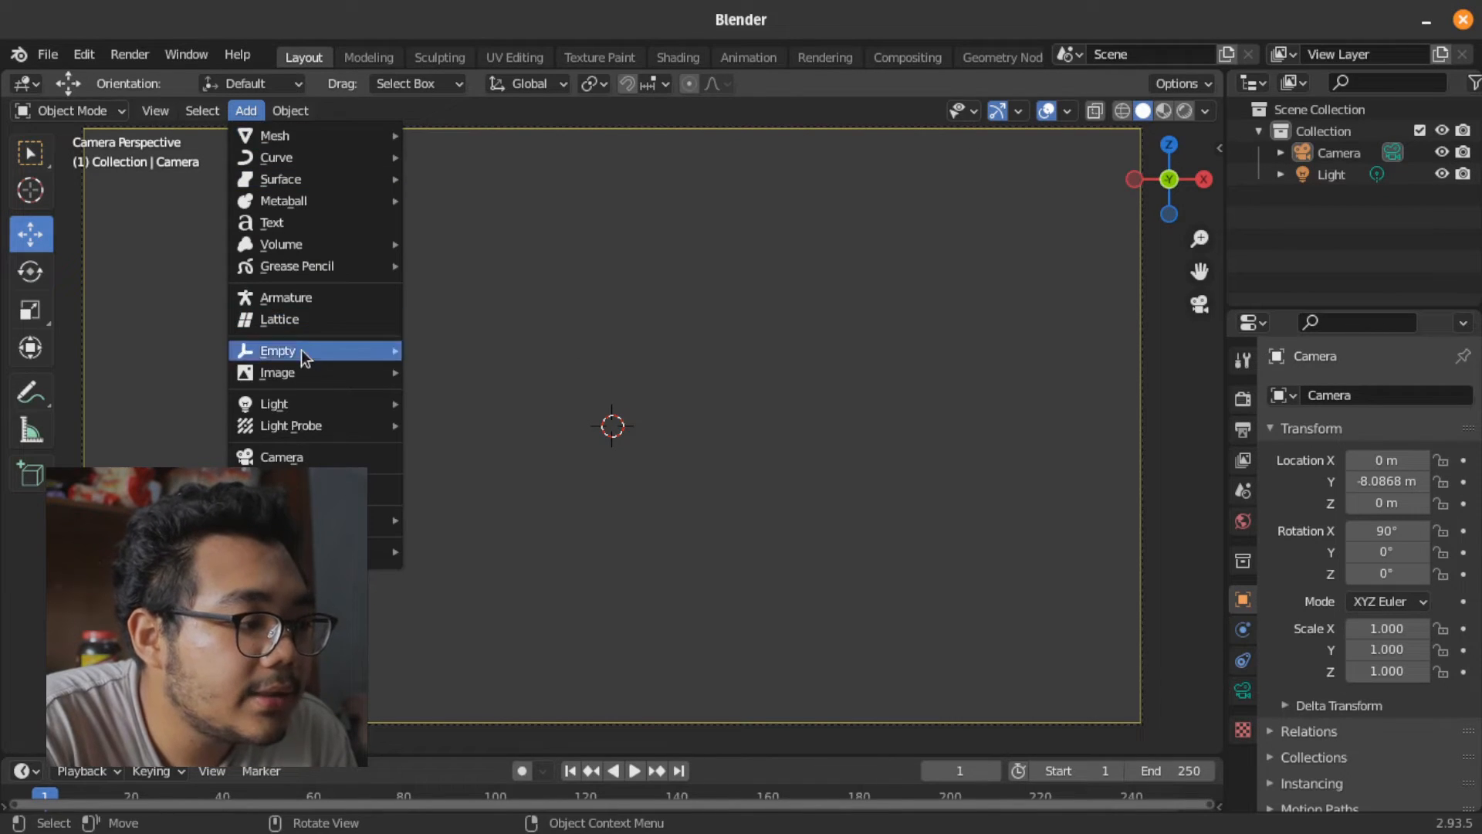
pyautogui.moveTo(302, 367)
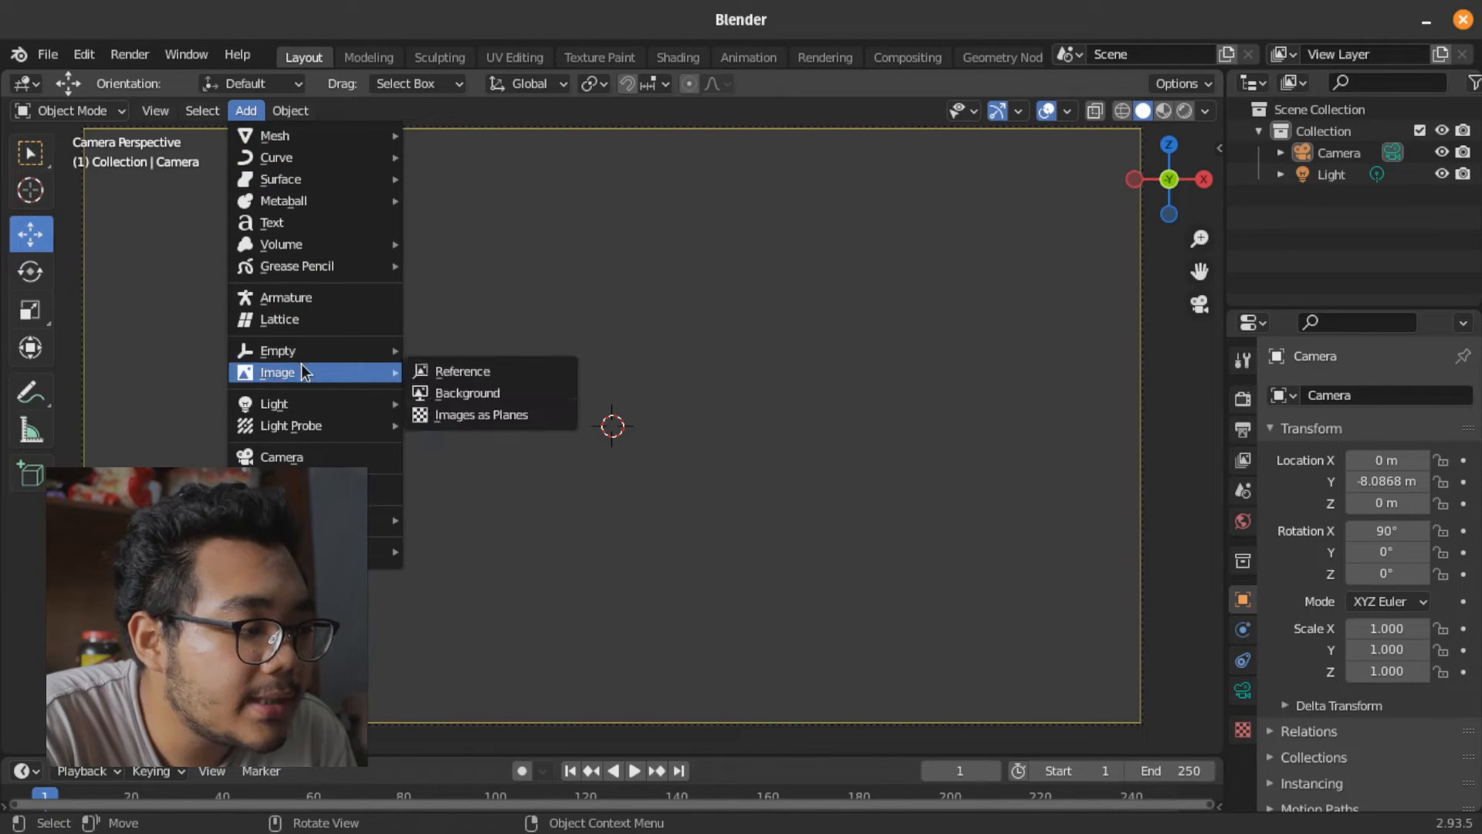
pyautogui.click(506, 414)
pyautogui.click(225, 224)
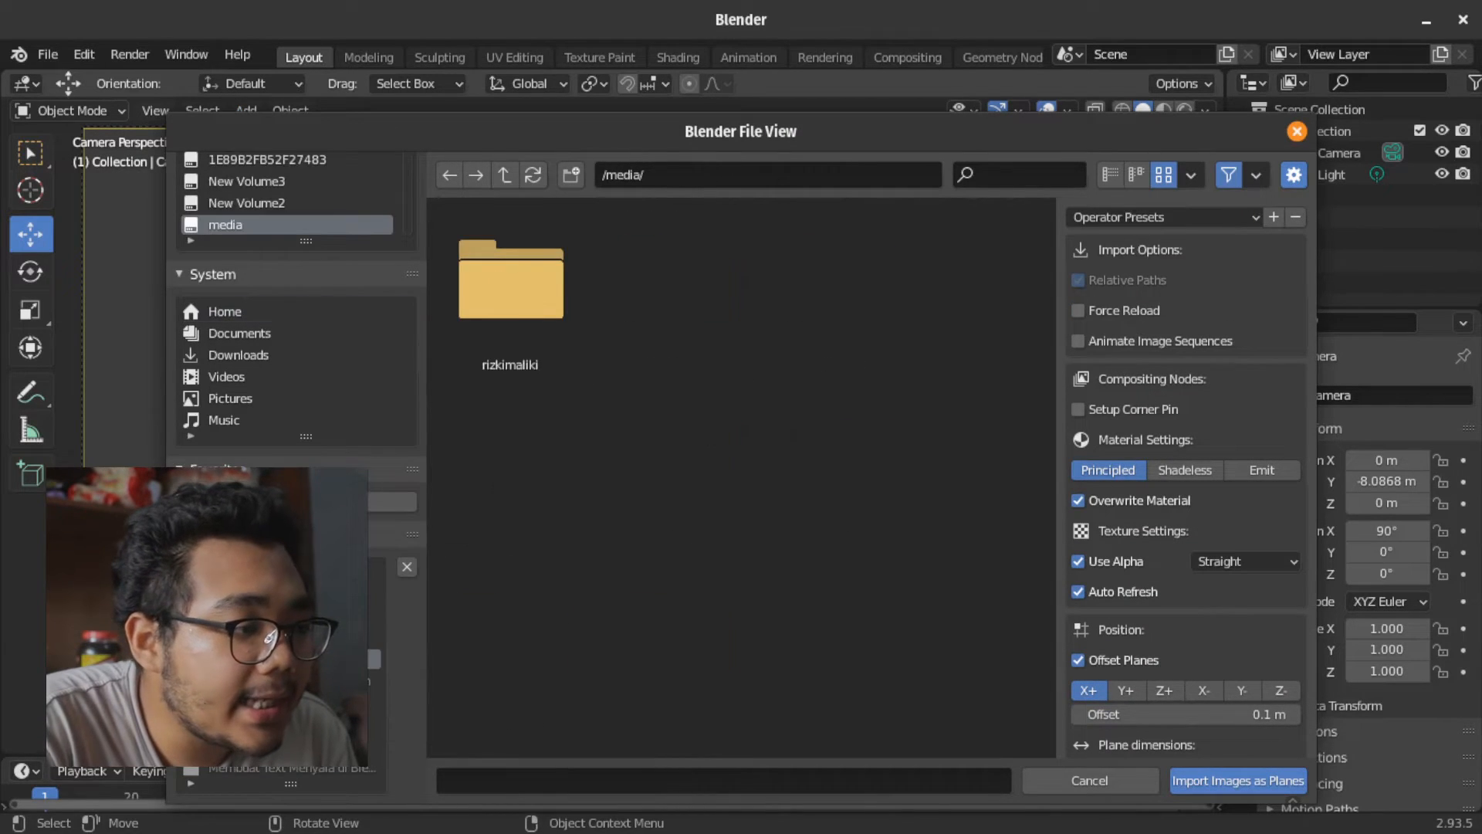
pyautogui.doubleClick(513, 298)
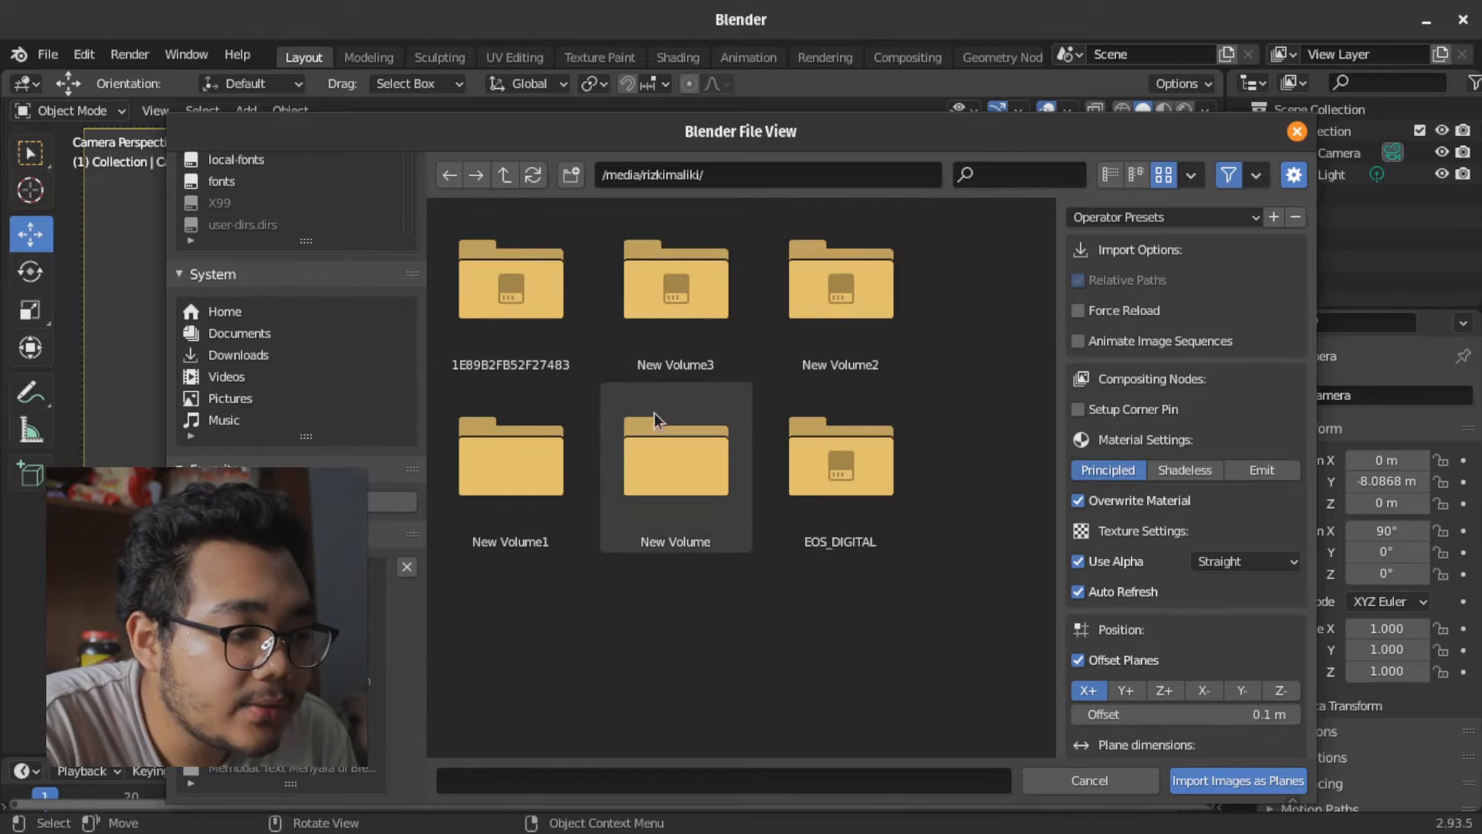
pyautogui.doubleClick(772, 293)
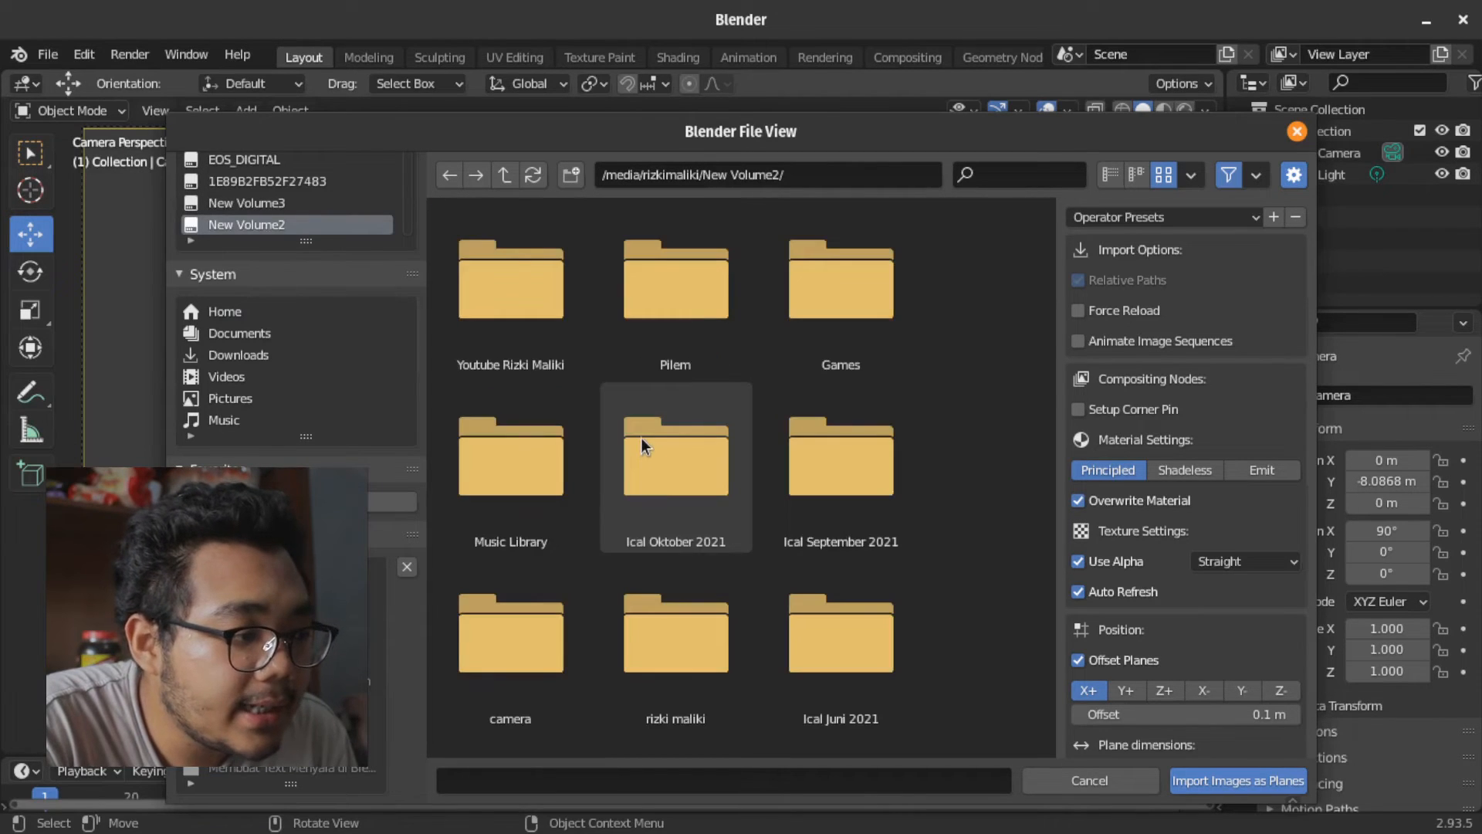
pyautogui.doubleClick(560, 315)
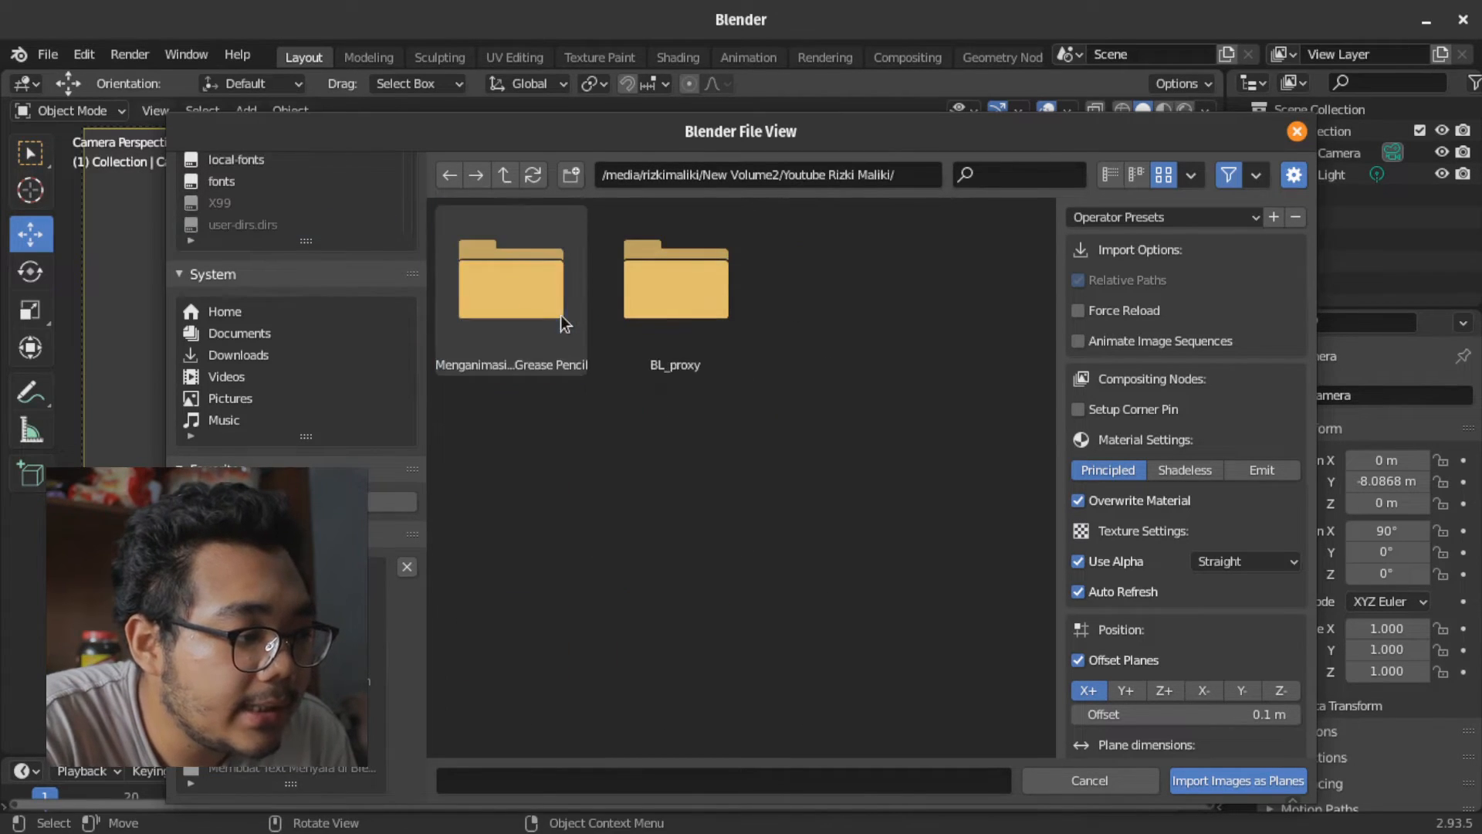
pyautogui.click(301, 658)
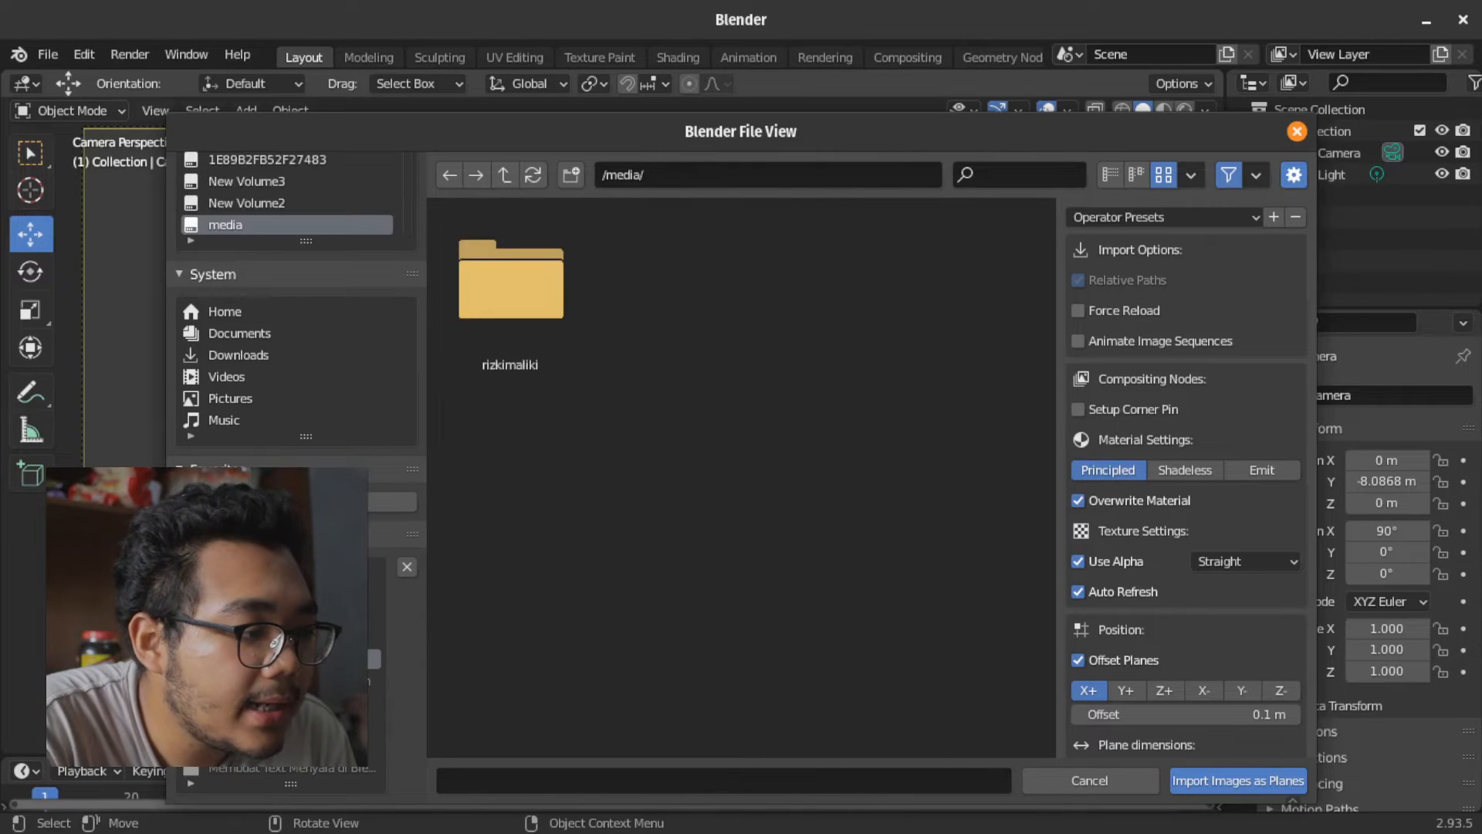
# Browse through New Volume3 and its YouTube project folder to the Sudah dipotong folder
pyautogui.doubleClick(466, 353)
pyautogui.doubleClick(683, 286)
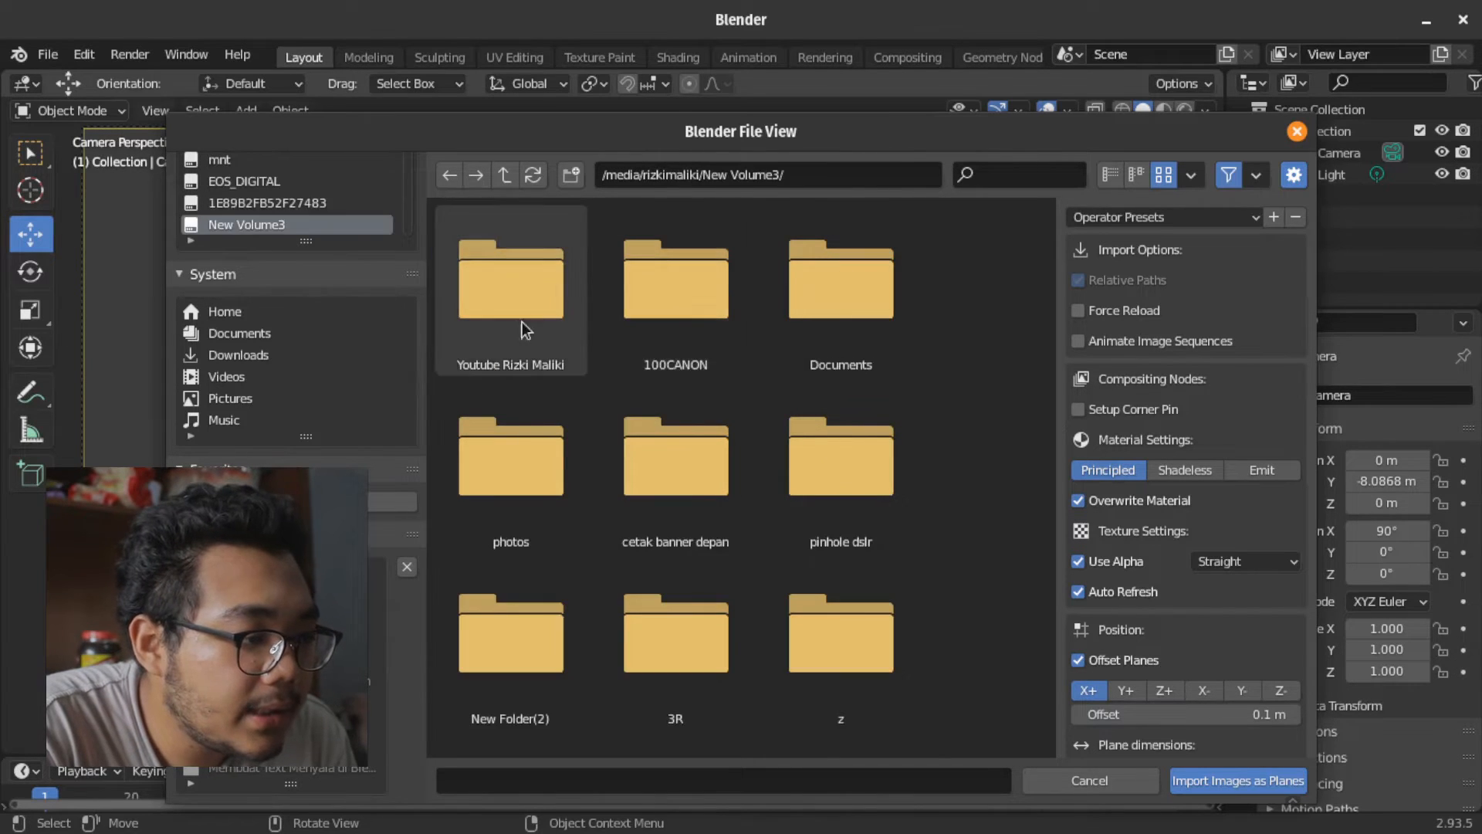
pyautogui.doubleClick(512, 323)
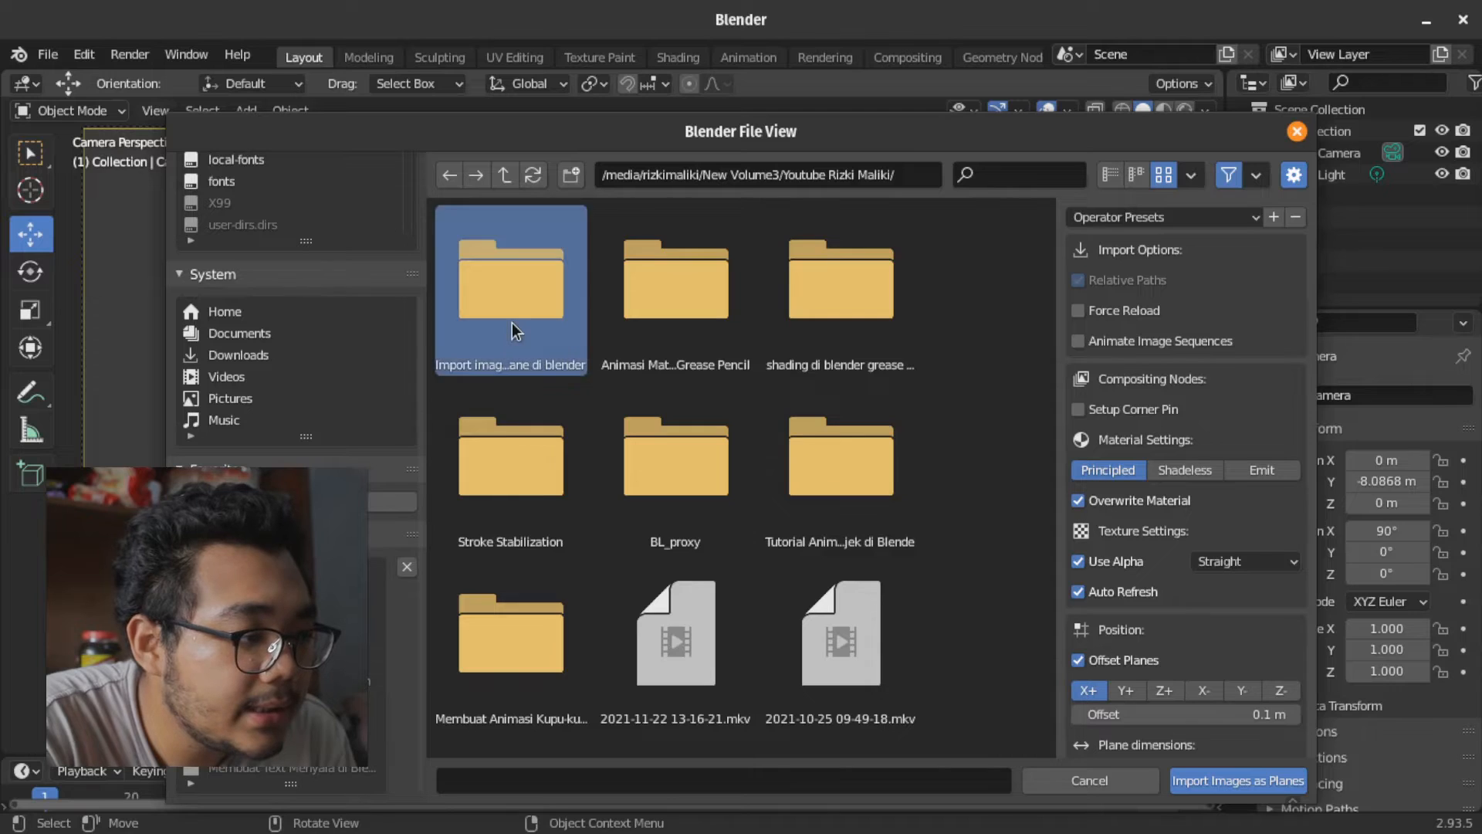
pyautogui.doubleClick(512, 322)
pyautogui.doubleClick(528, 305)
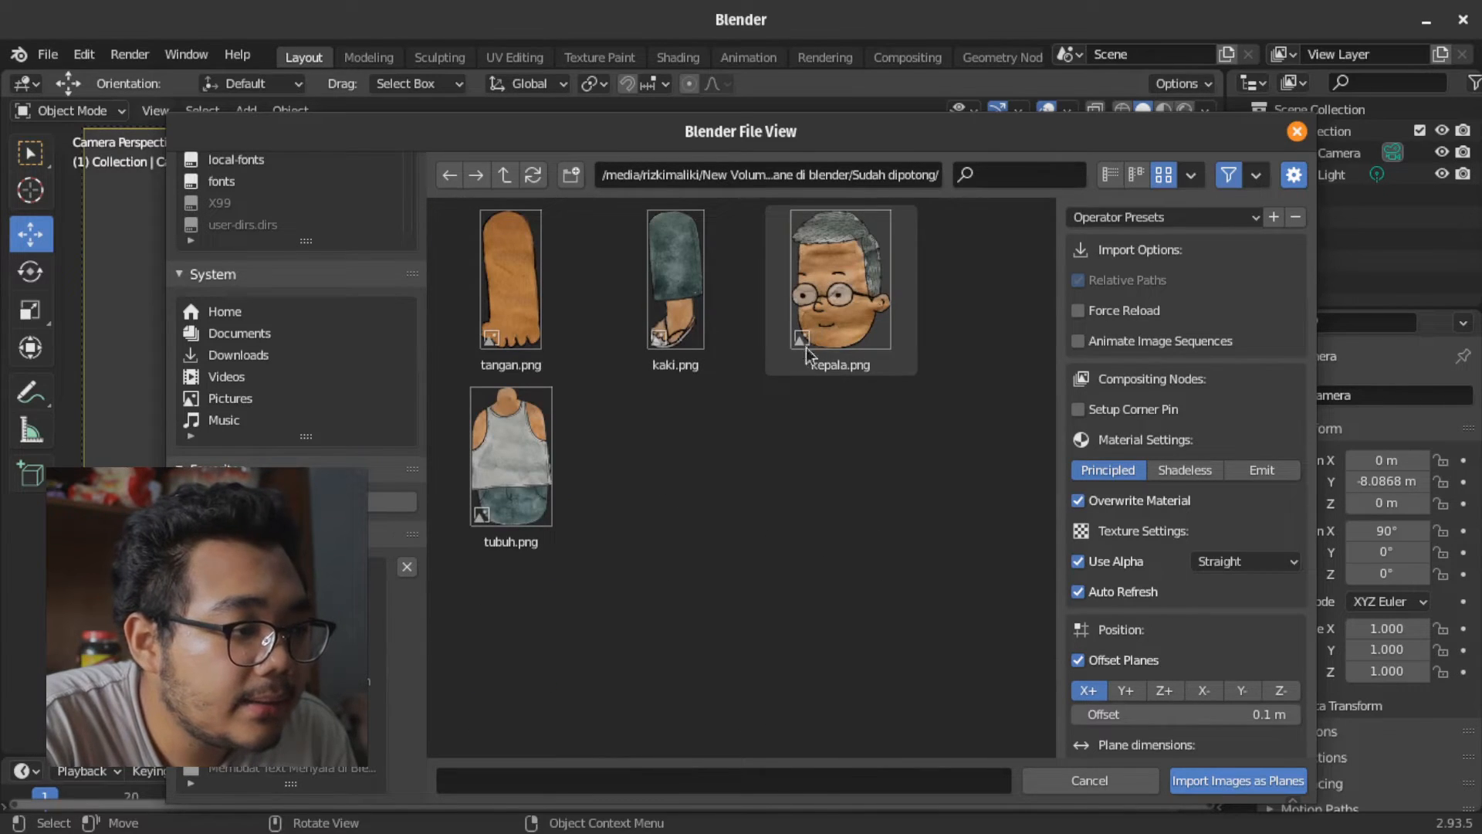
# Import tangan.png, kaki.png, kepala.png and tubuh.png together as image planes, keeping the current import options, and deselect them
pyautogui.moveTo(836, 483); pyautogui.dragTo(502, 281)
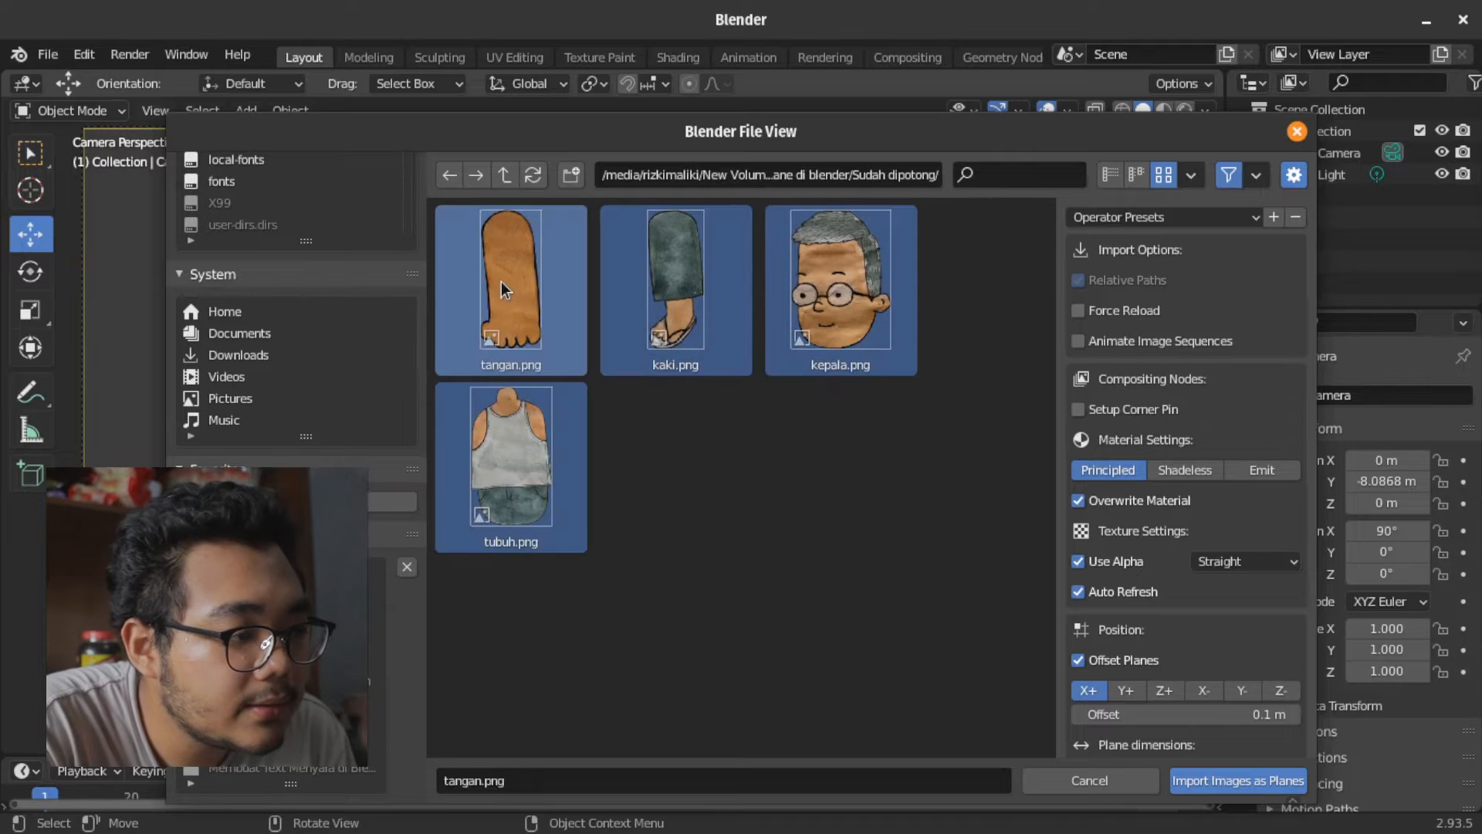
pyautogui.press('Return')
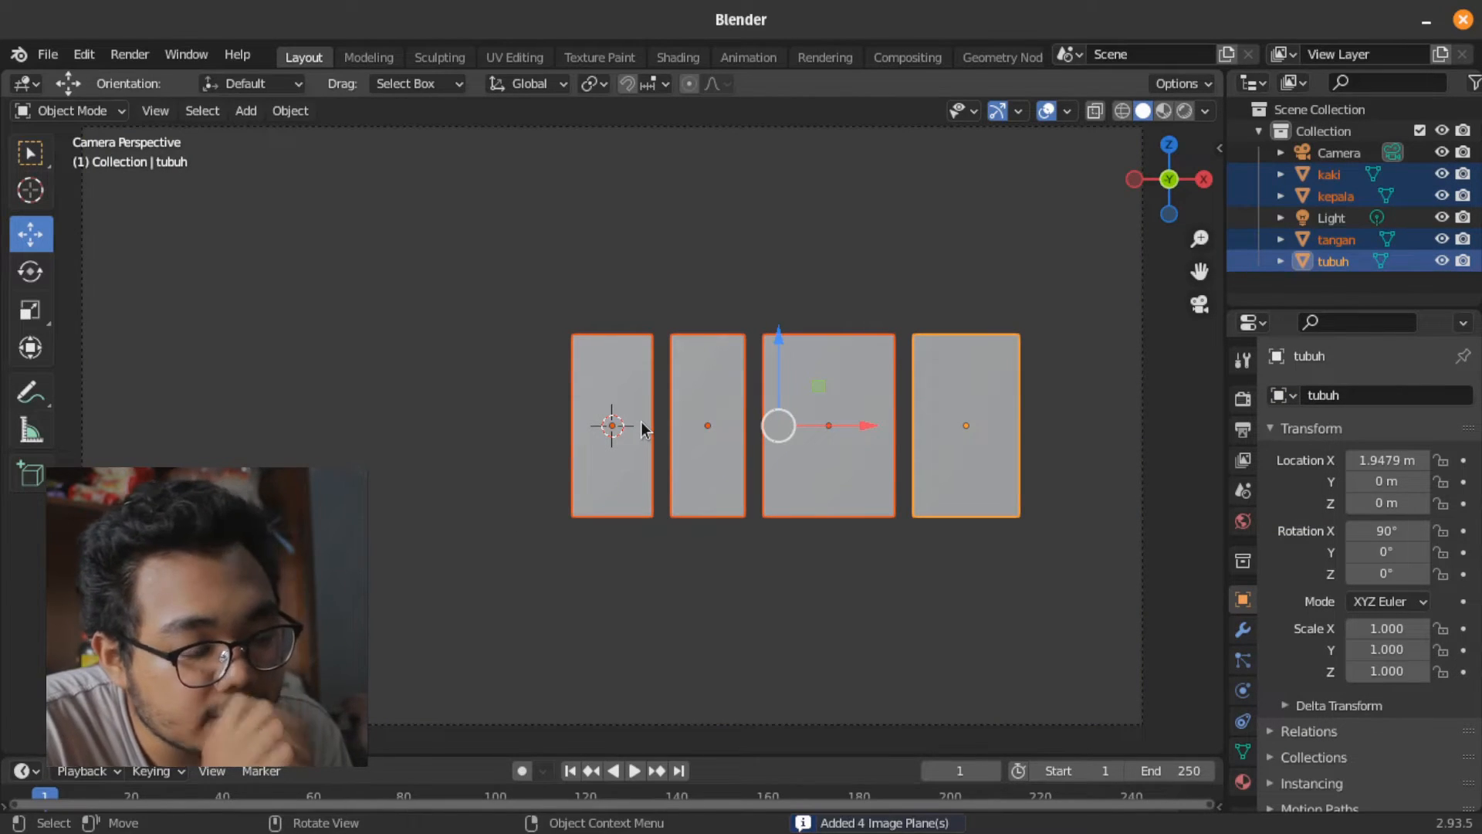
pyautogui.click(814, 253)
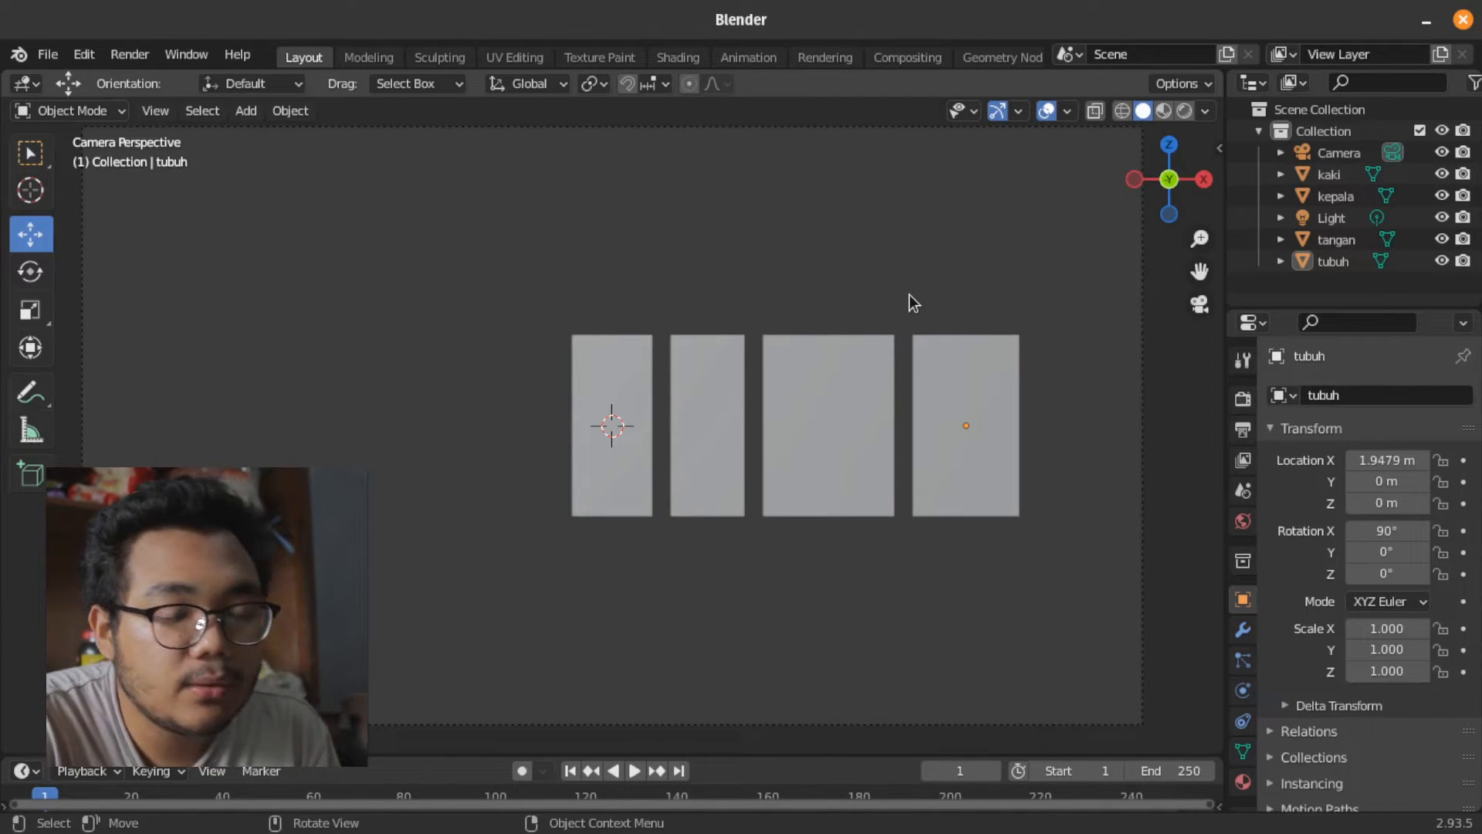
# Switch the viewport shading to Rendered so the image planes display their watercolour textures
pyautogui.press('z')
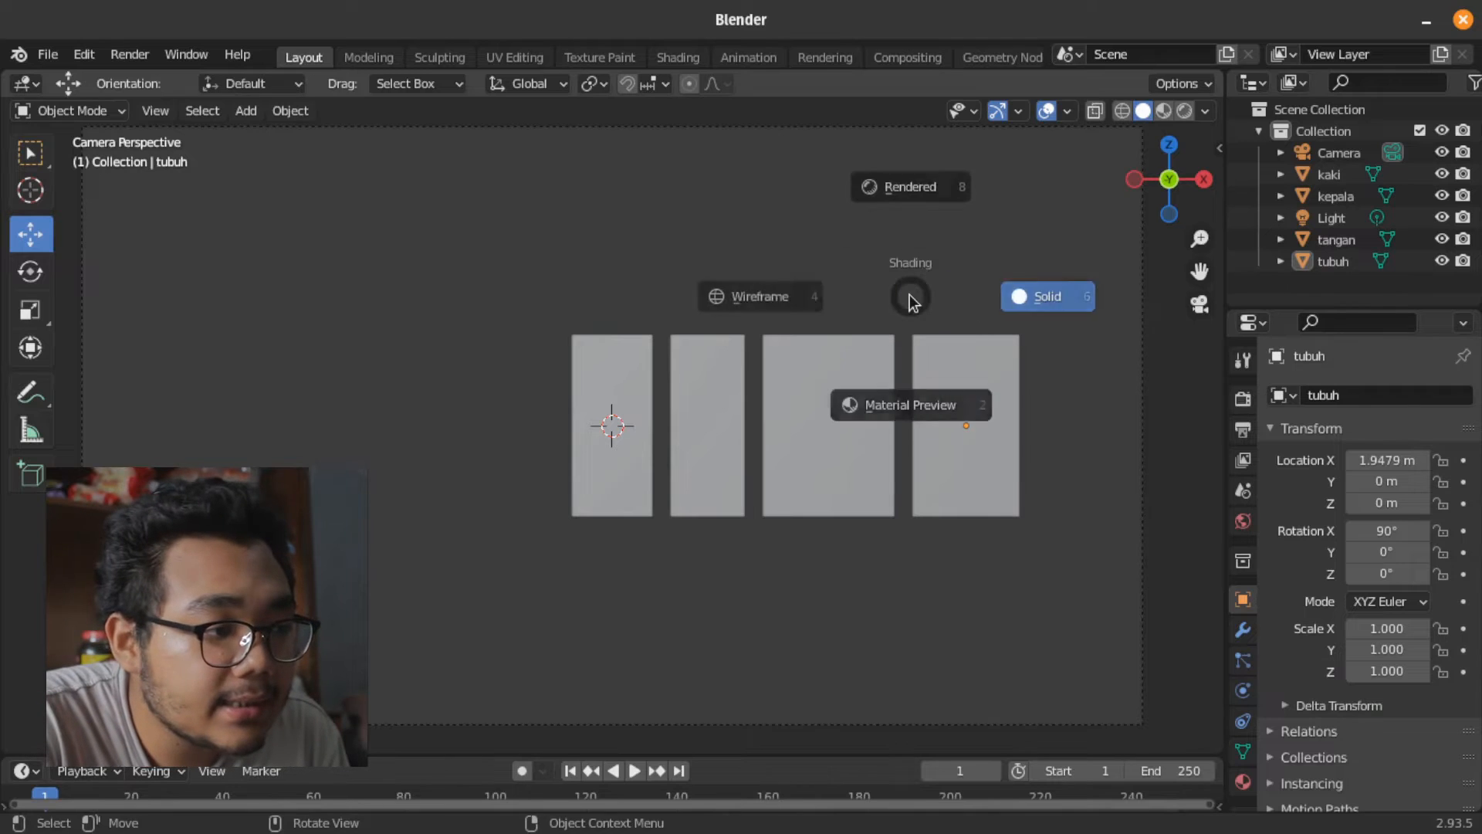
pyautogui.press('Escape')
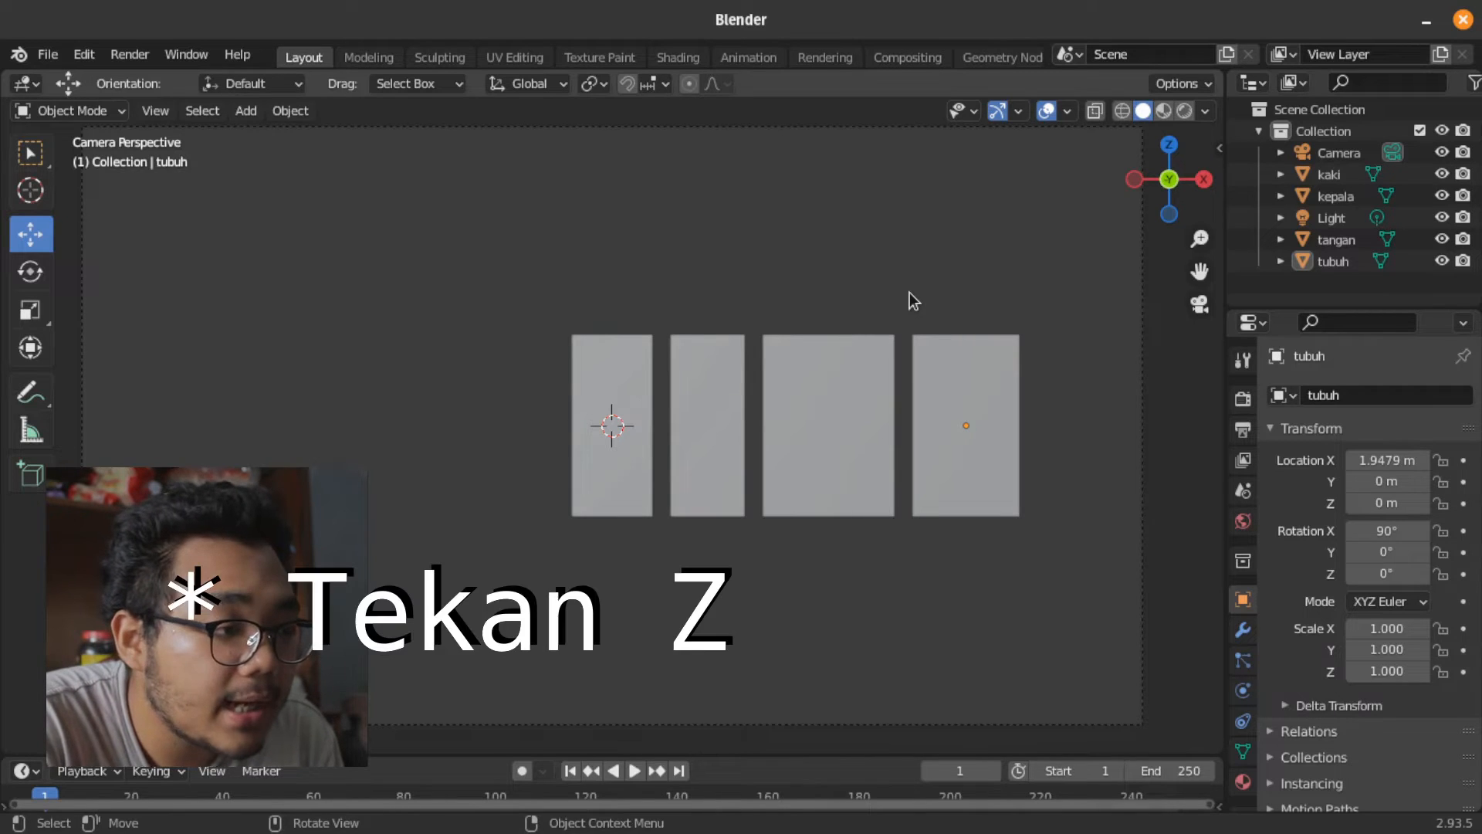
pyautogui.press('z')
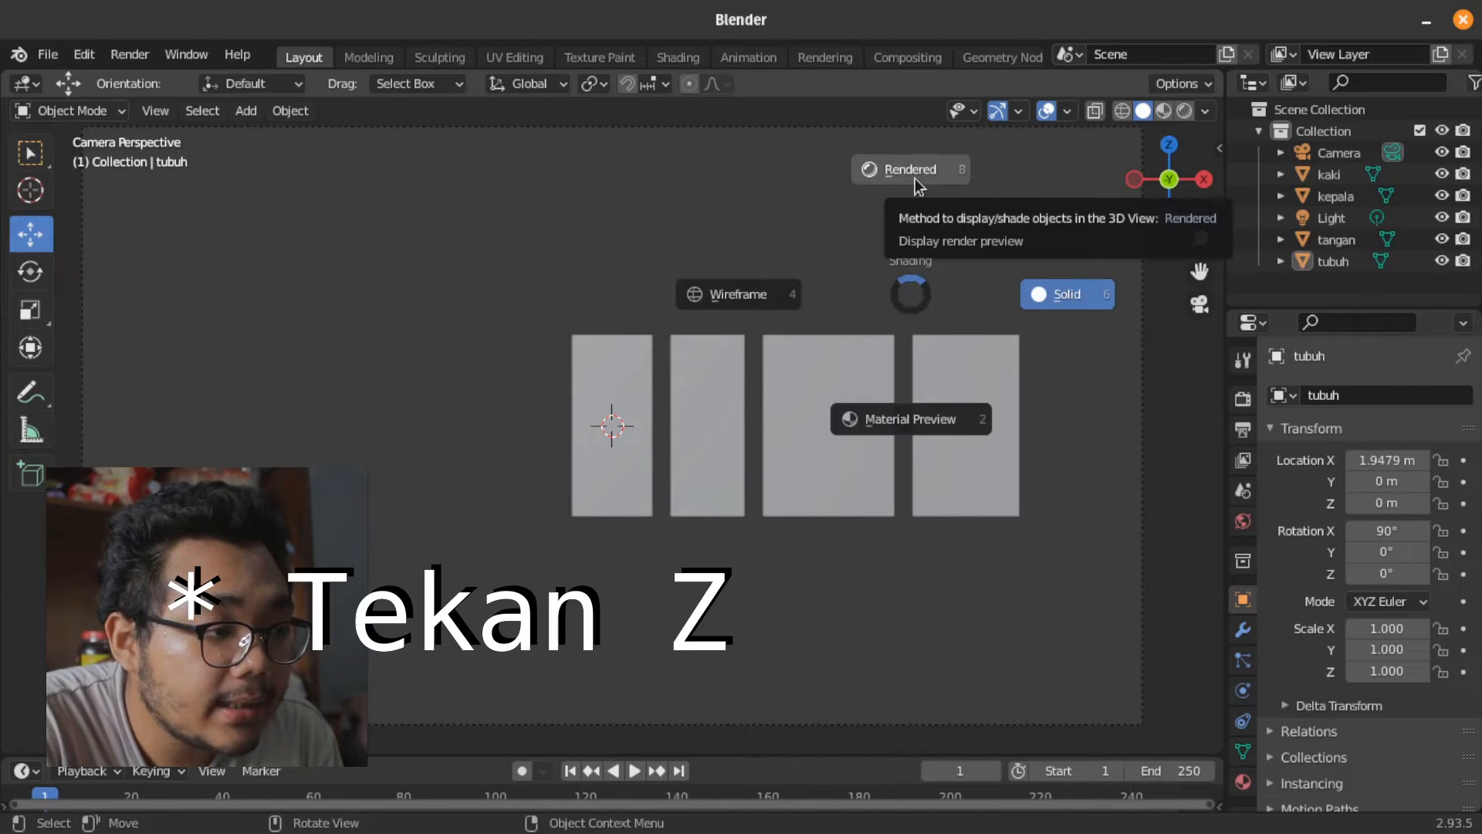
pyautogui.click(904, 232)
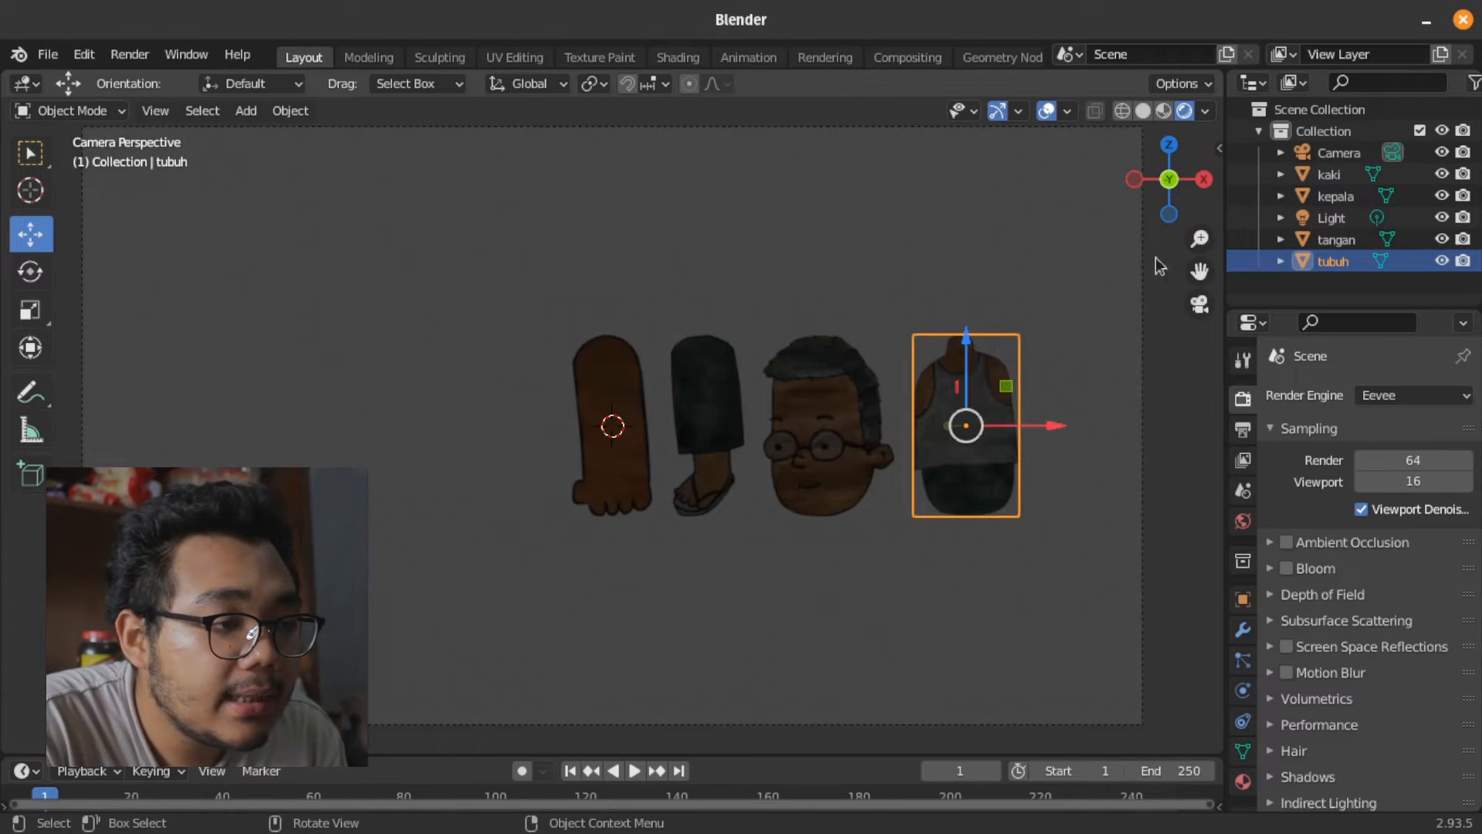
# Move the light about 5 m downward and toward the camera side so it illuminates the front of the image planes
pyautogui.moveTo(1165, 181); pyautogui.dragTo(841, 353)
pyautogui.click(776, 157)
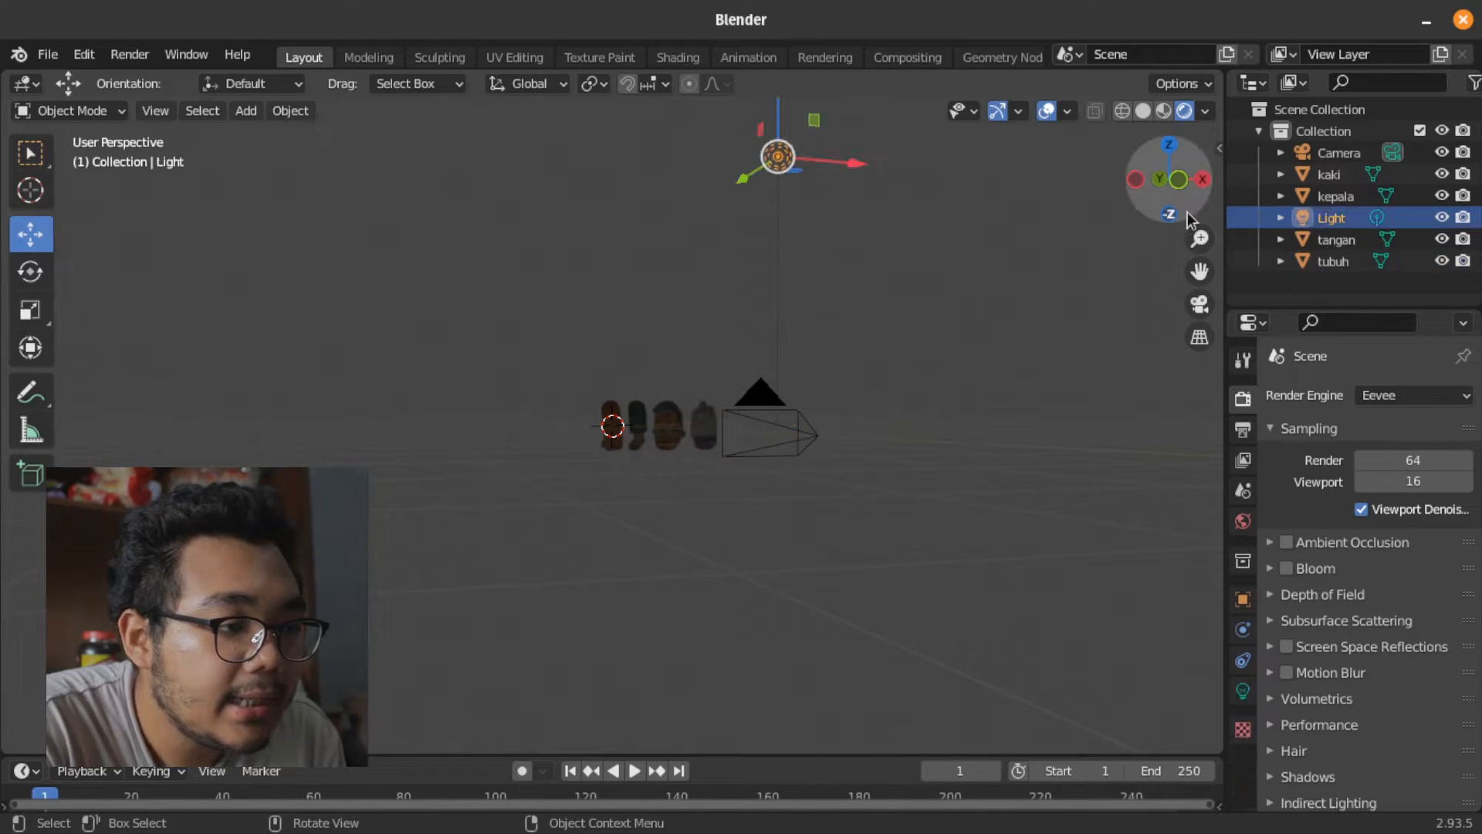
pyautogui.moveTo(1171, 193); pyautogui.dragTo(853, 90)
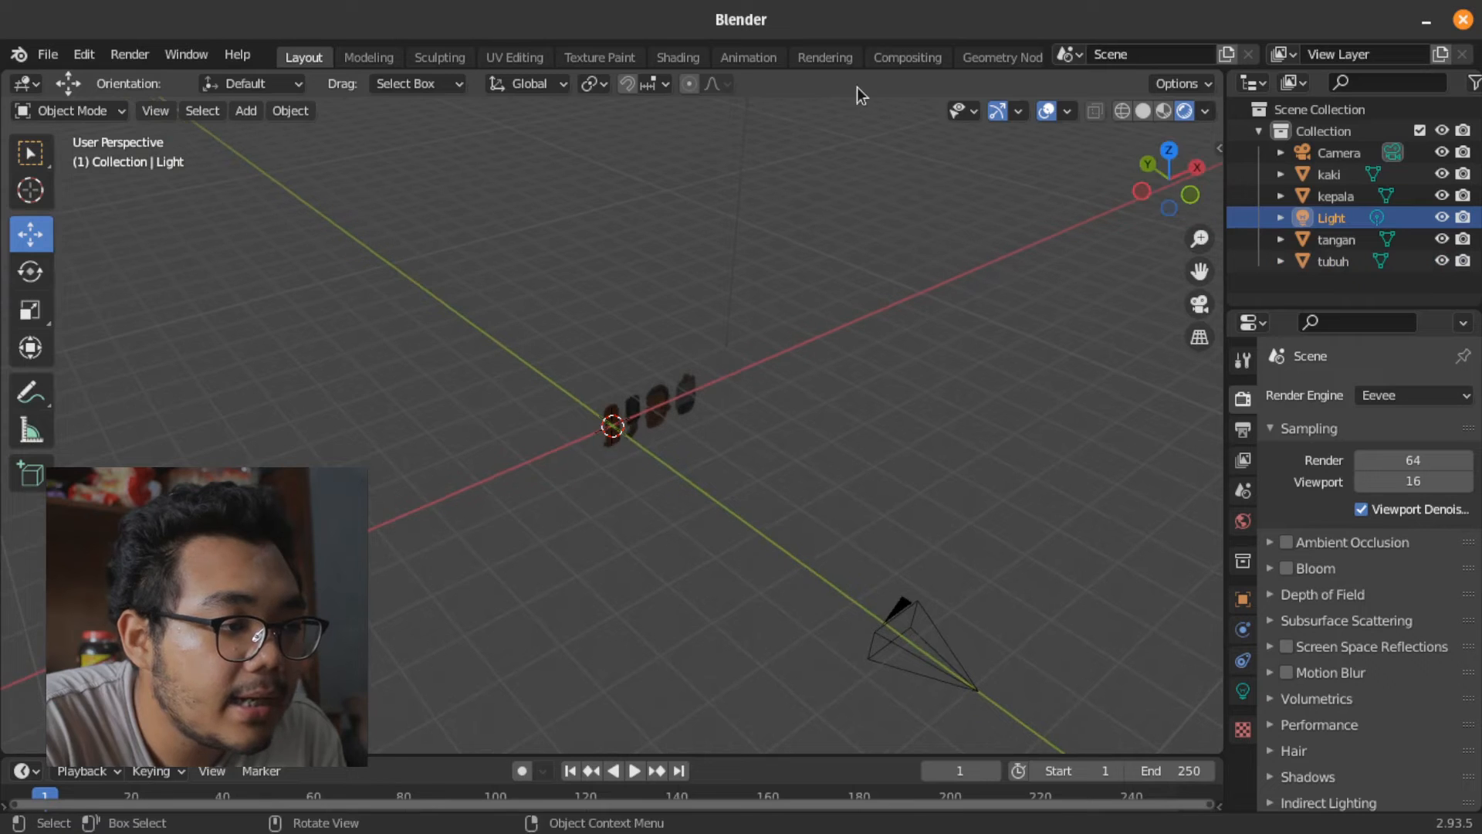
pyautogui.scroll(-8, 733, 332)
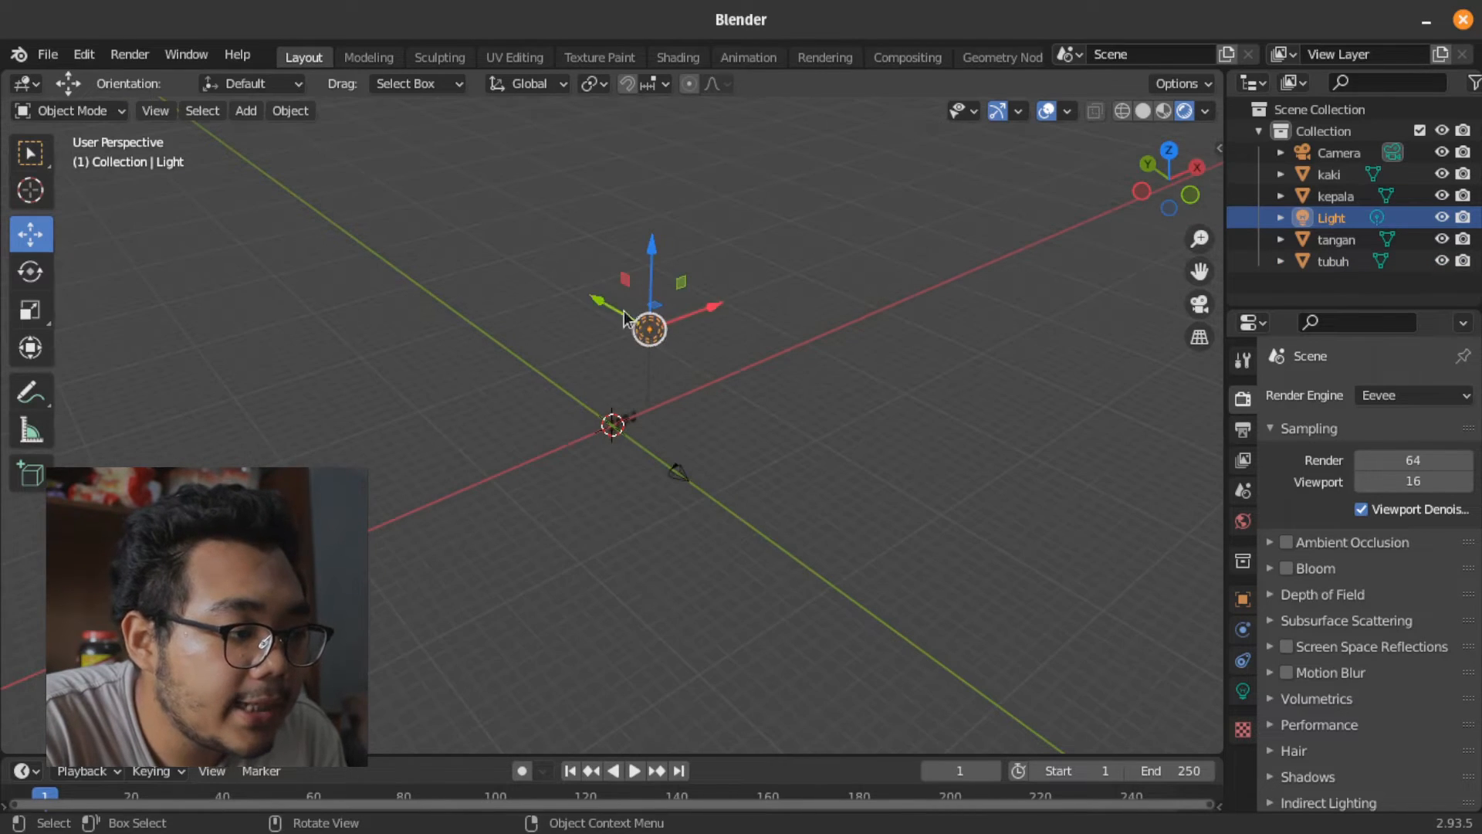
pyautogui.scroll(2, 668, 355)
pyautogui.press('g')
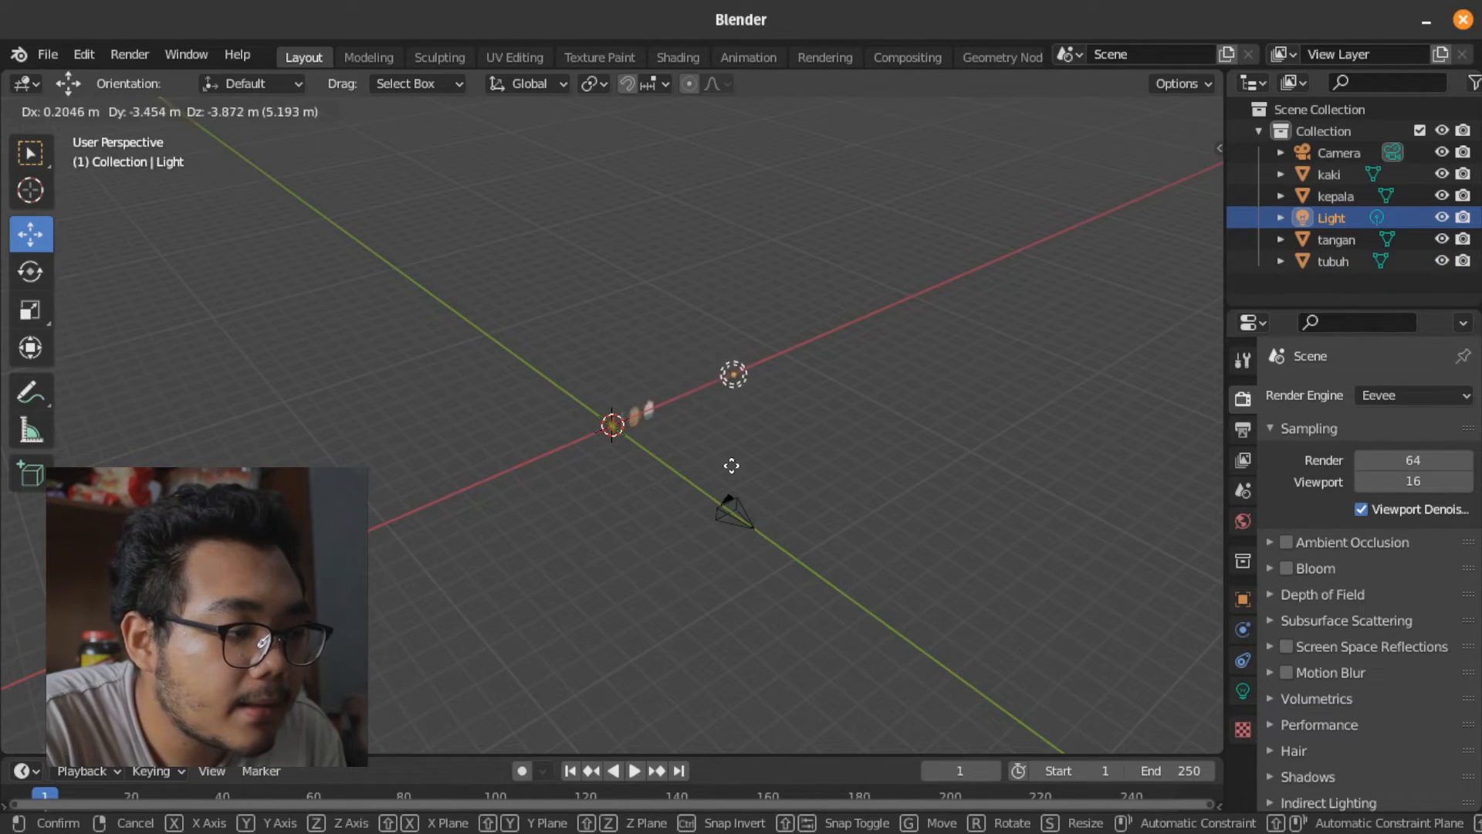
pyautogui.click(731, 468)
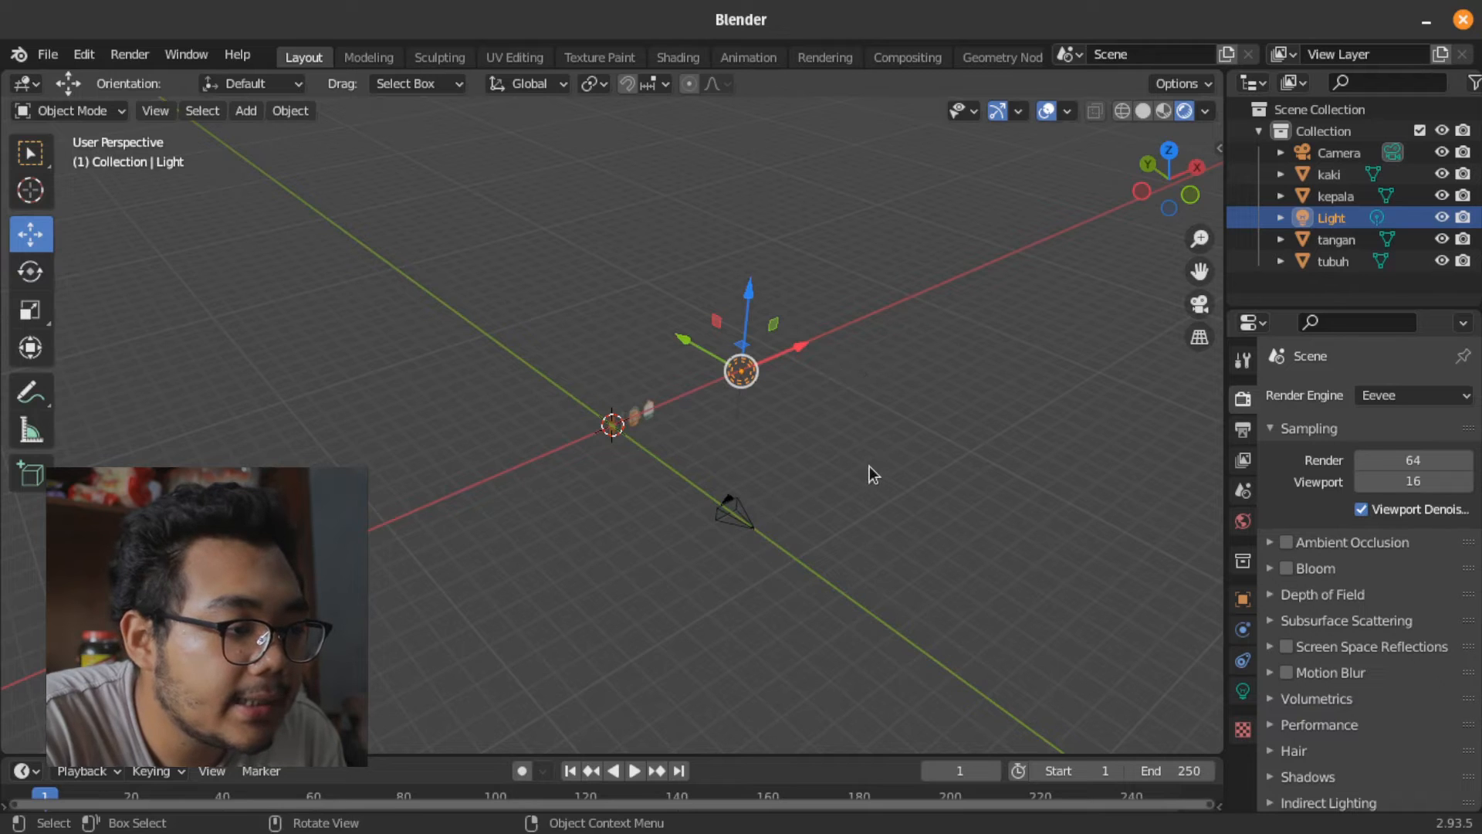
# Fine-tune the light's position along X and in the YZ plane to brighten the character parts, and return to the camera view
pyautogui.scroll(3, 869, 467)
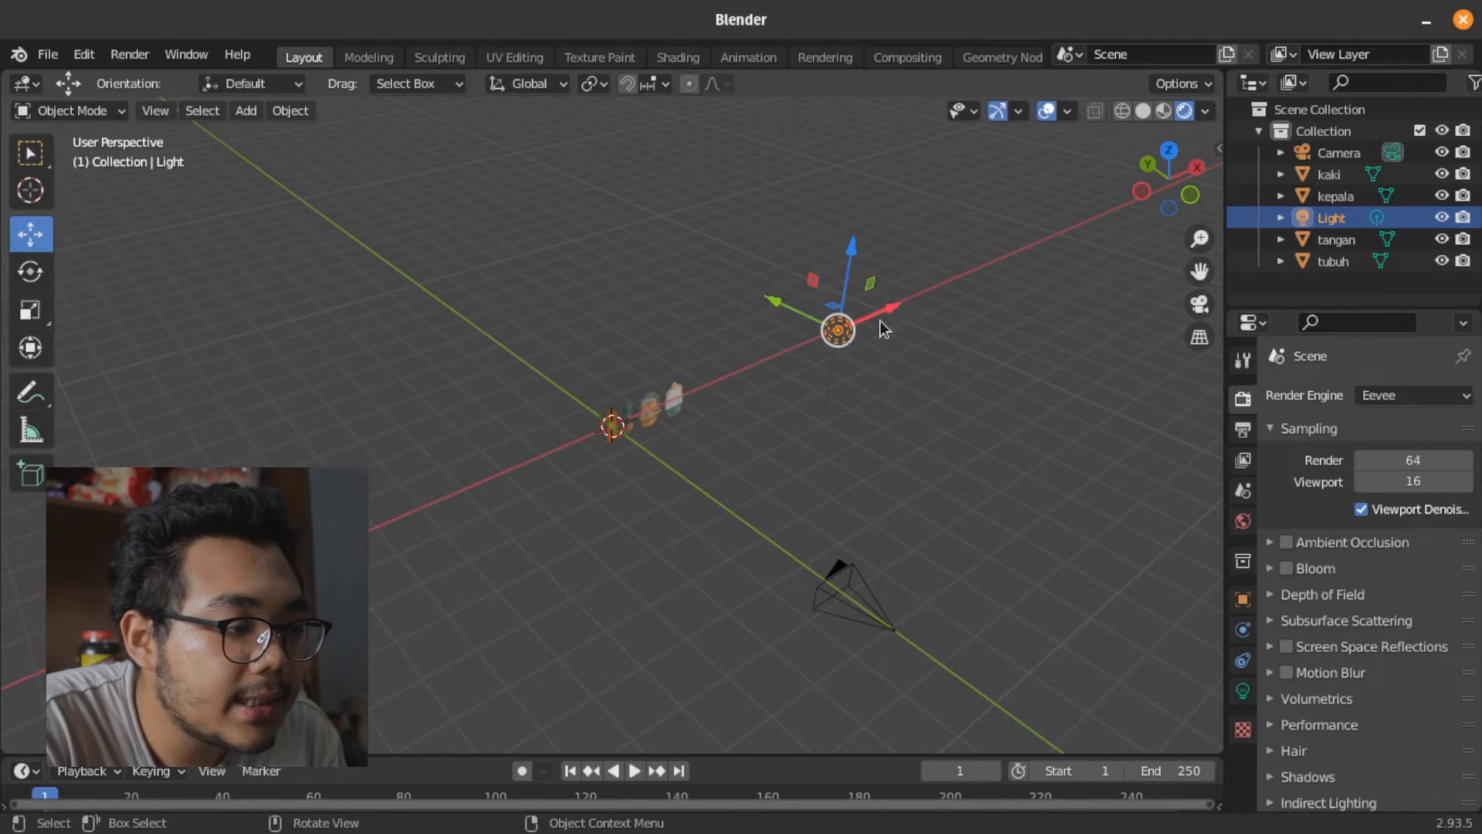
pyautogui.moveTo(895, 306); pyautogui.dragTo(873, 326)
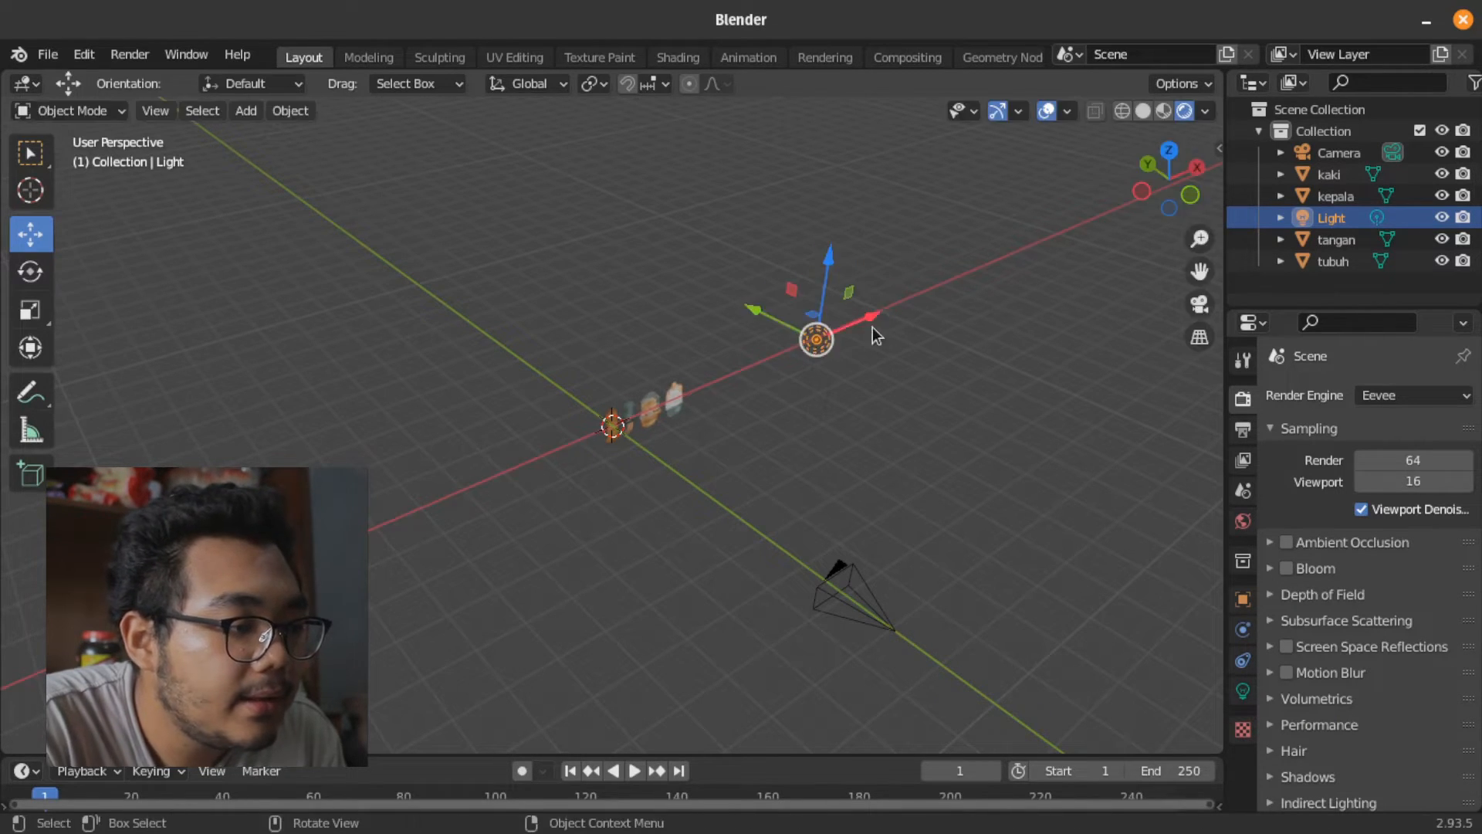
pyautogui.moveTo(797, 293); pyautogui.dragTo(900, 401)
pyautogui.click(924, 397)
pyautogui.click(1200, 303)
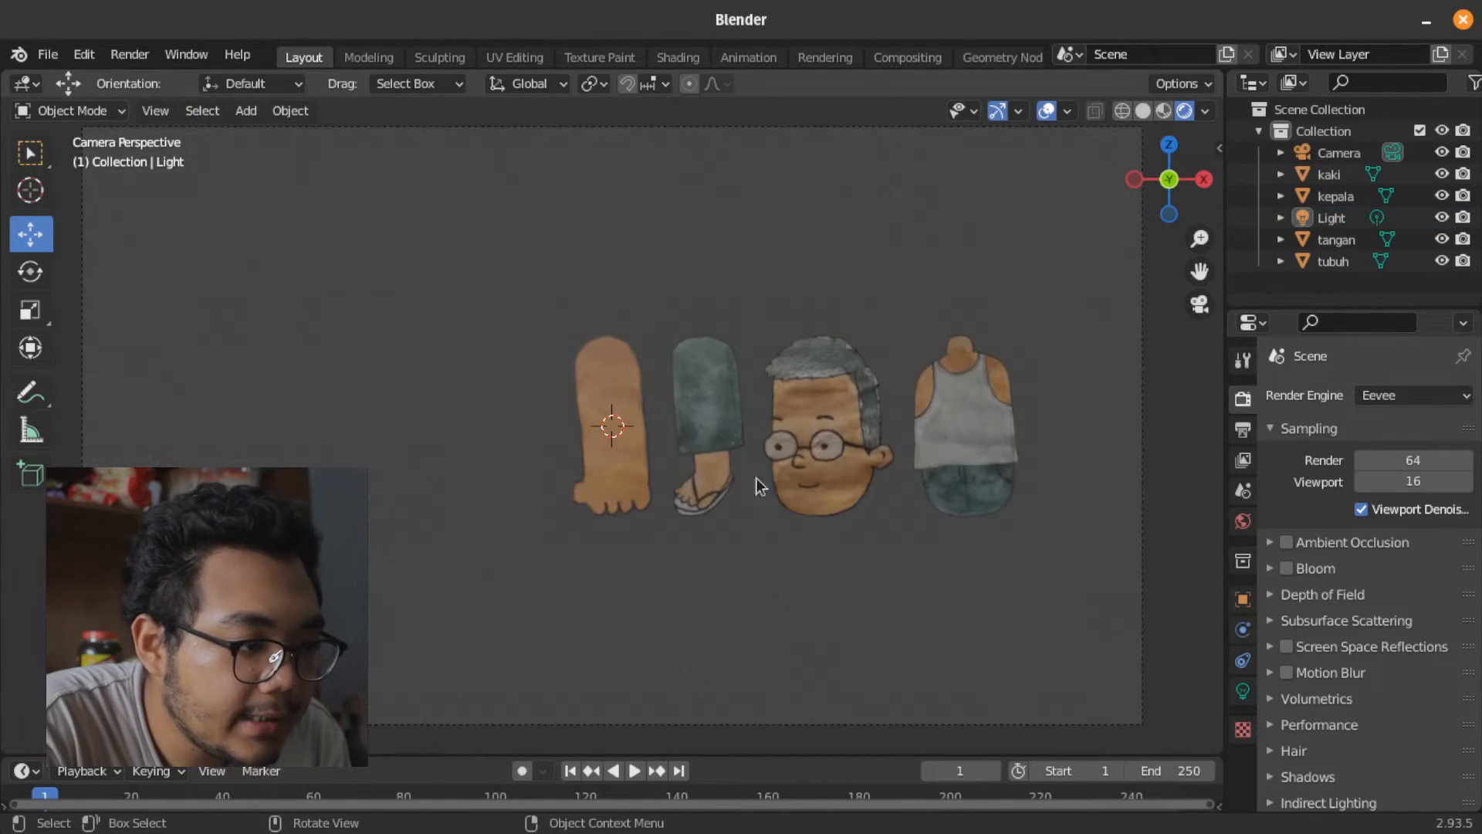
pyautogui.click(829, 460)
pyautogui.click(939, 459)
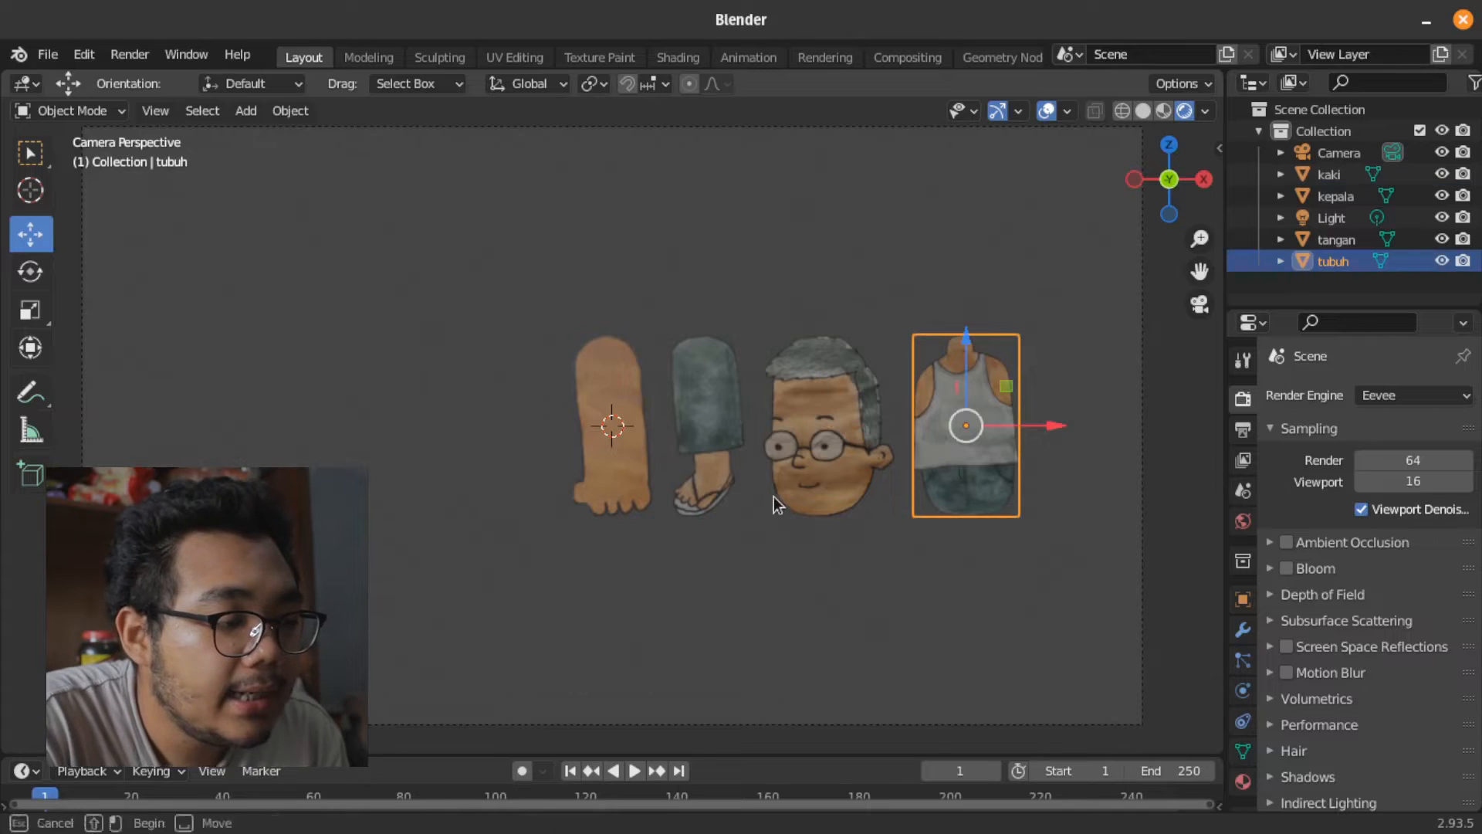
pyautogui.click(828, 475)
pyautogui.click(919, 627)
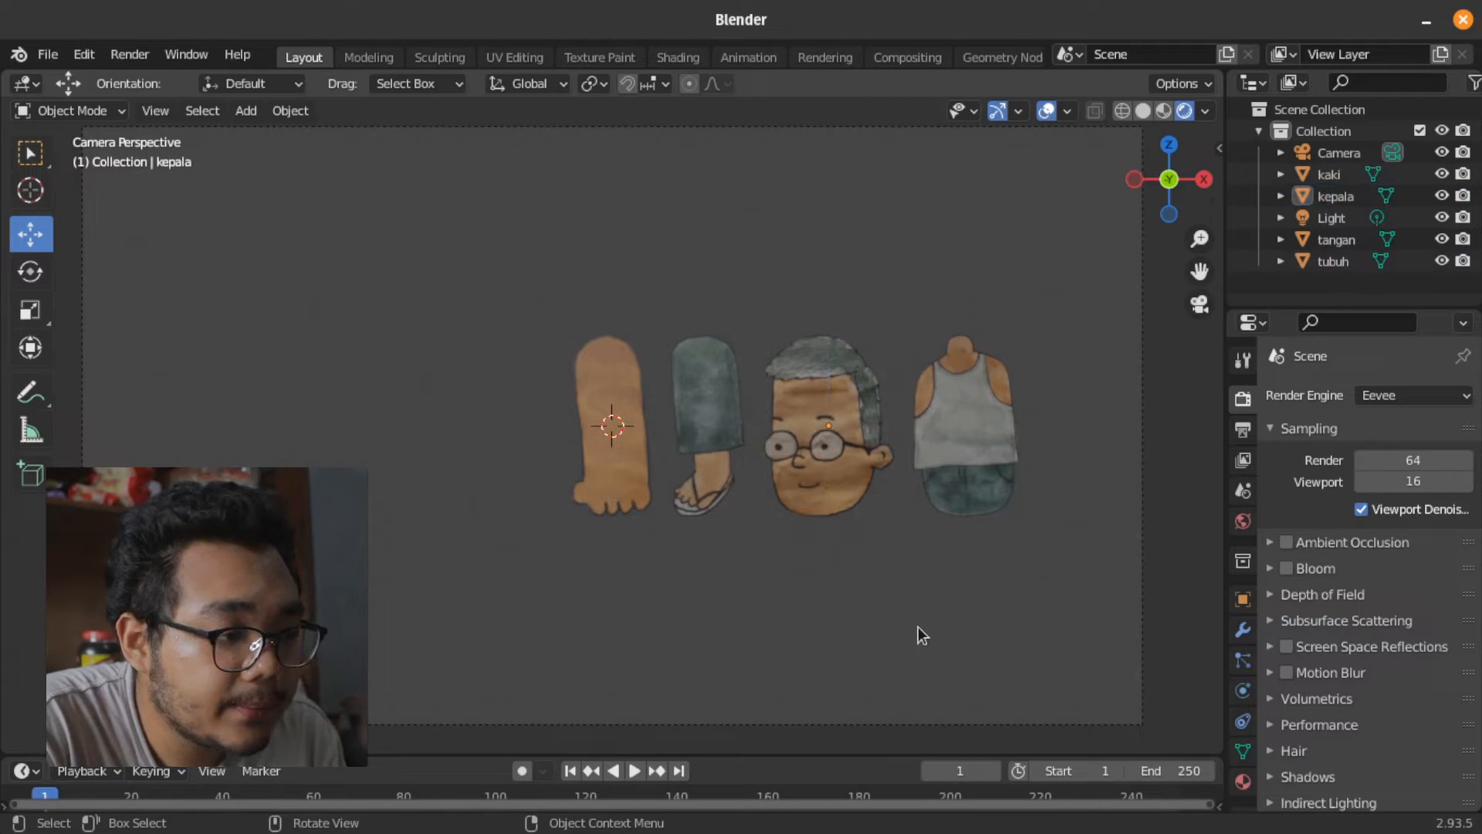
# Enlarge the tubuh plane and move it over the lower part of the tangan plane
pyautogui.click(983, 497)
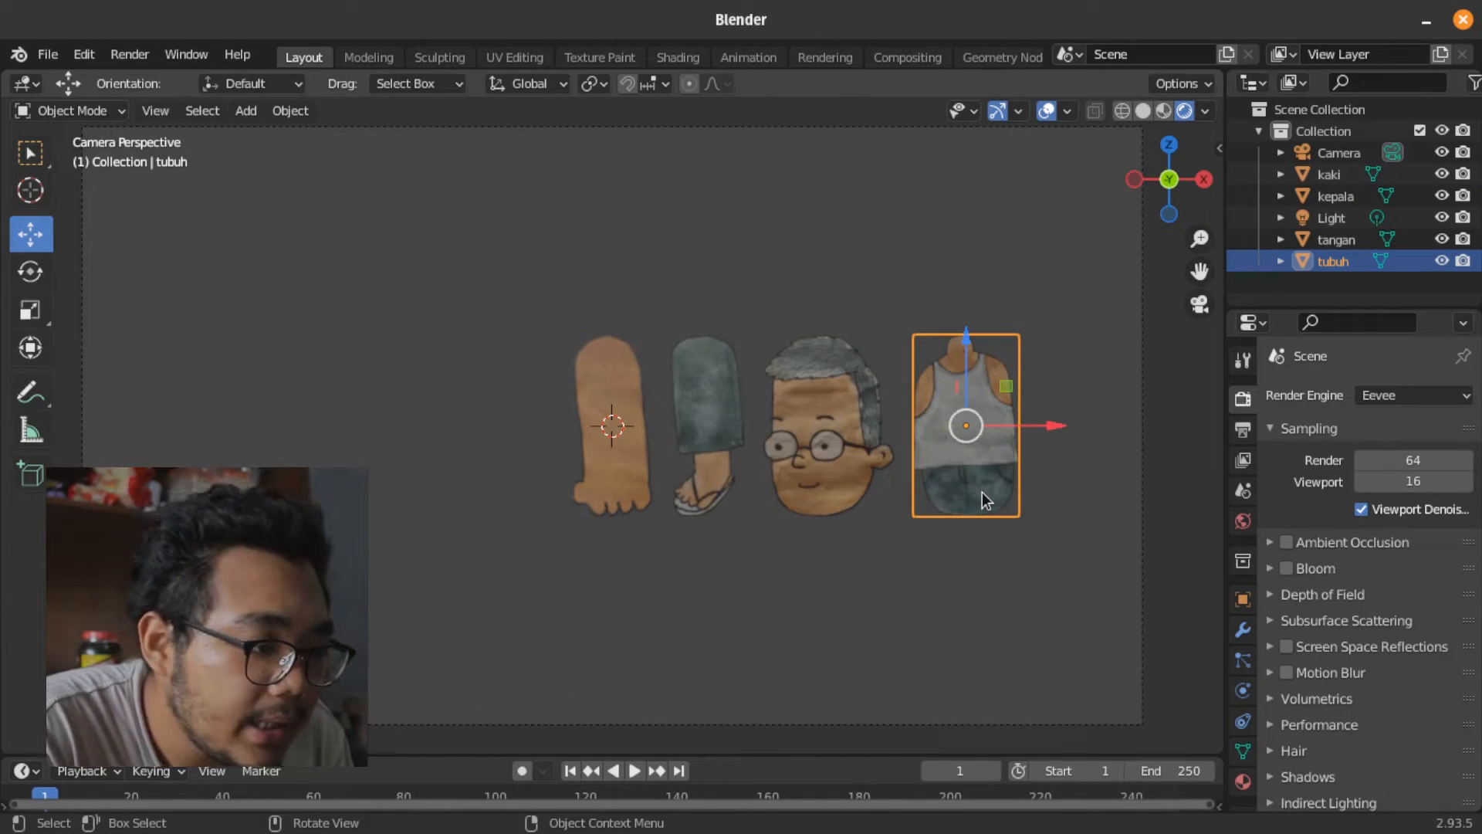
pyautogui.press('s')
pyautogui.click(1081, 536)
pyautogui.press('g')
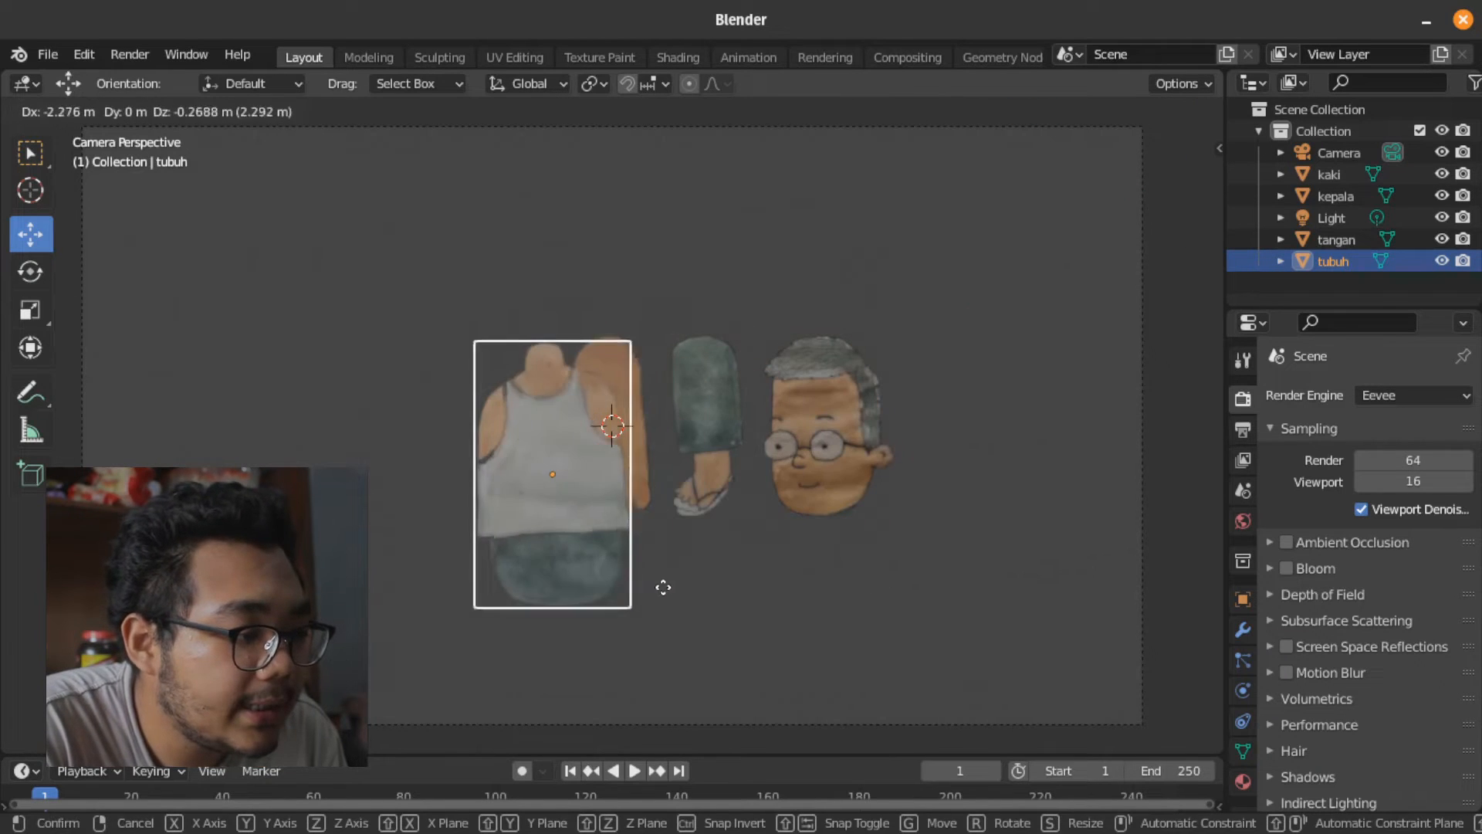
pyautogui.click(670, 619)
pyautogui.press('g')
pyautogui.click(705, 615)
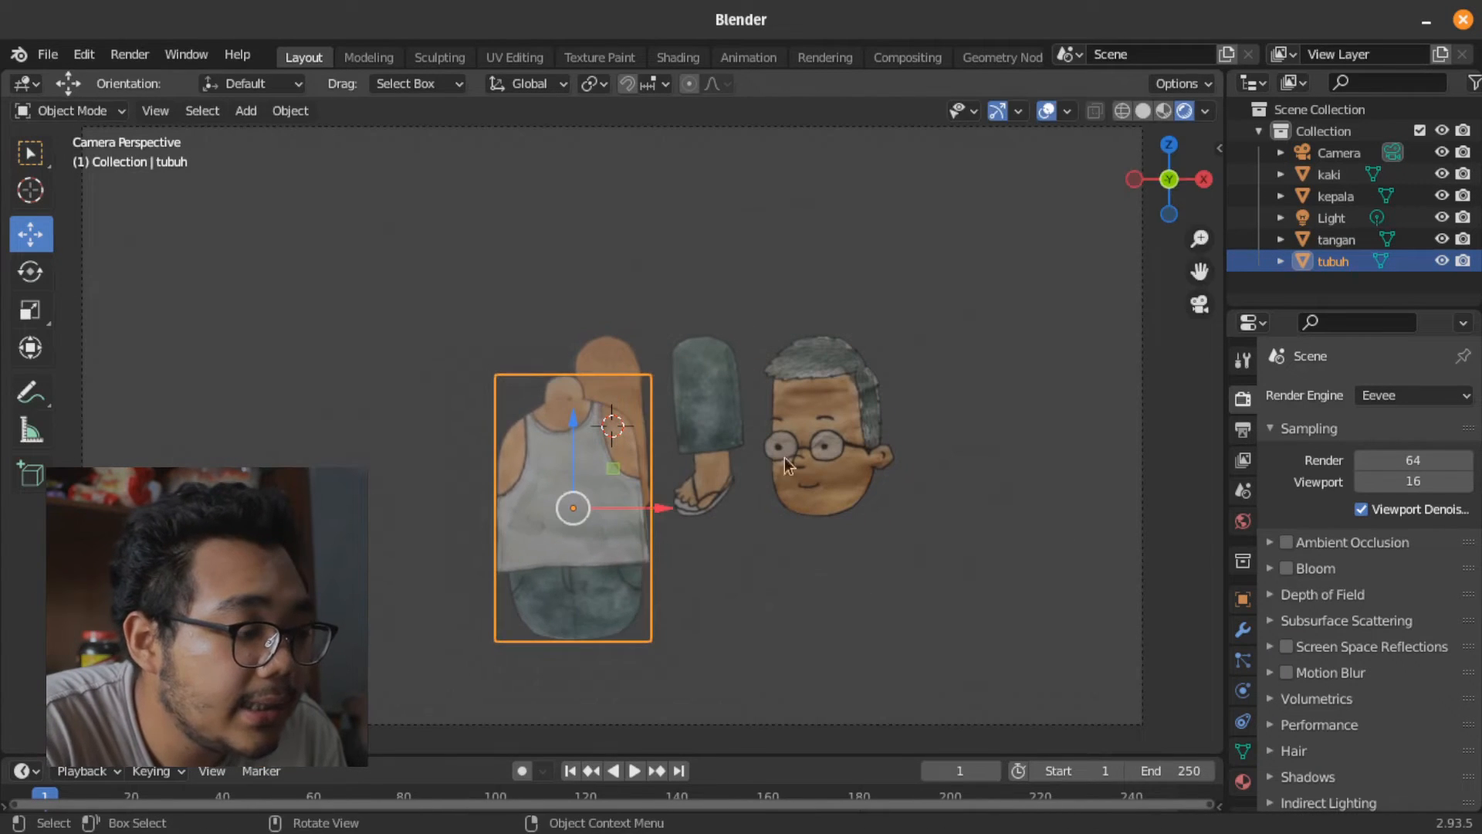
# Shift the tubuh plane toward the middle of the camera frame, scale it up by about 1.17 and adjust its rotation to stand nearly upright
pyautogui.press('r')
pyautogui.click(824, 488)
pyautogui.press('g')
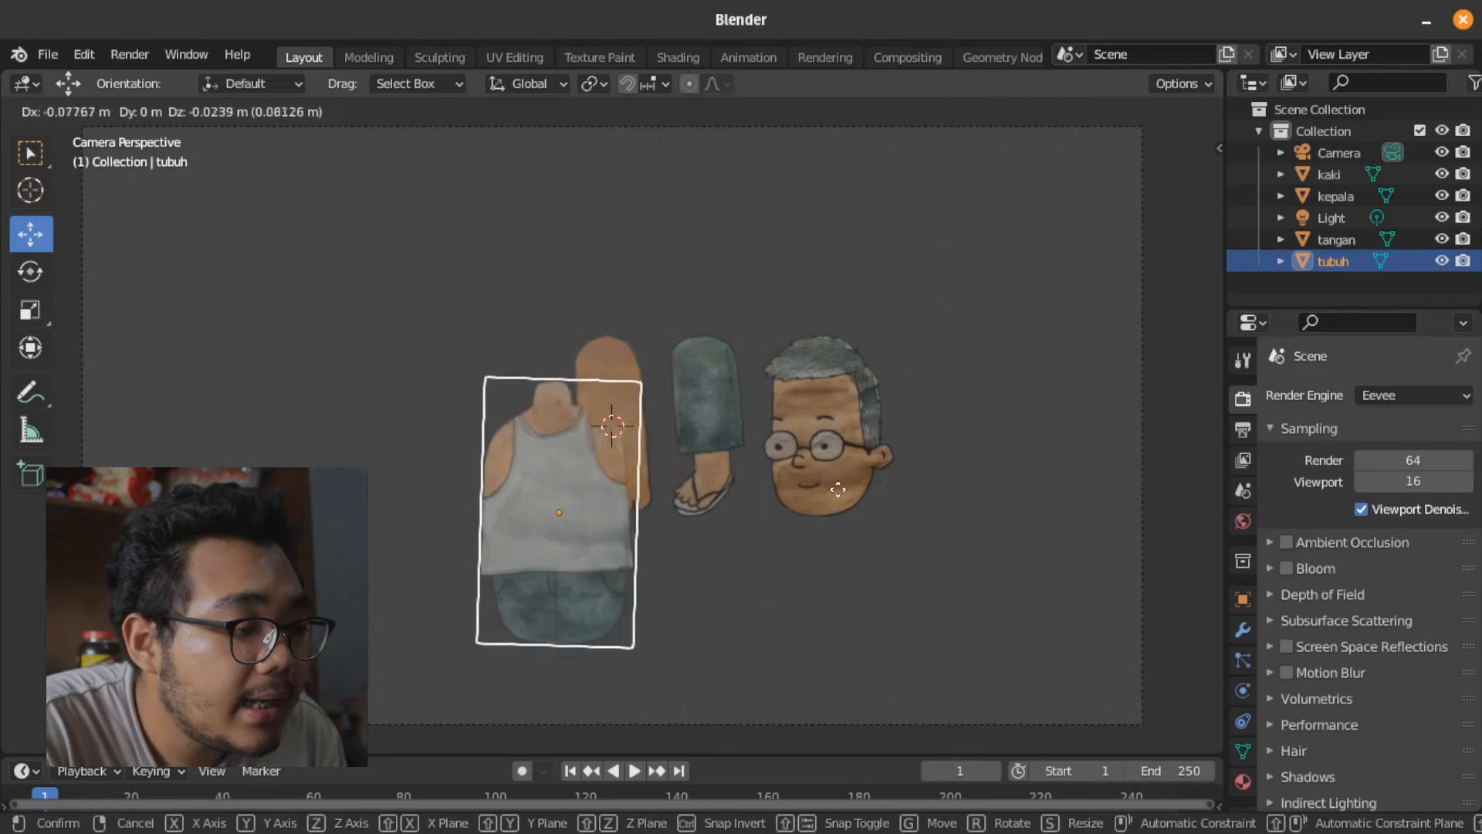
pyautogui.click(888, 486)
pyautogui.press('s')
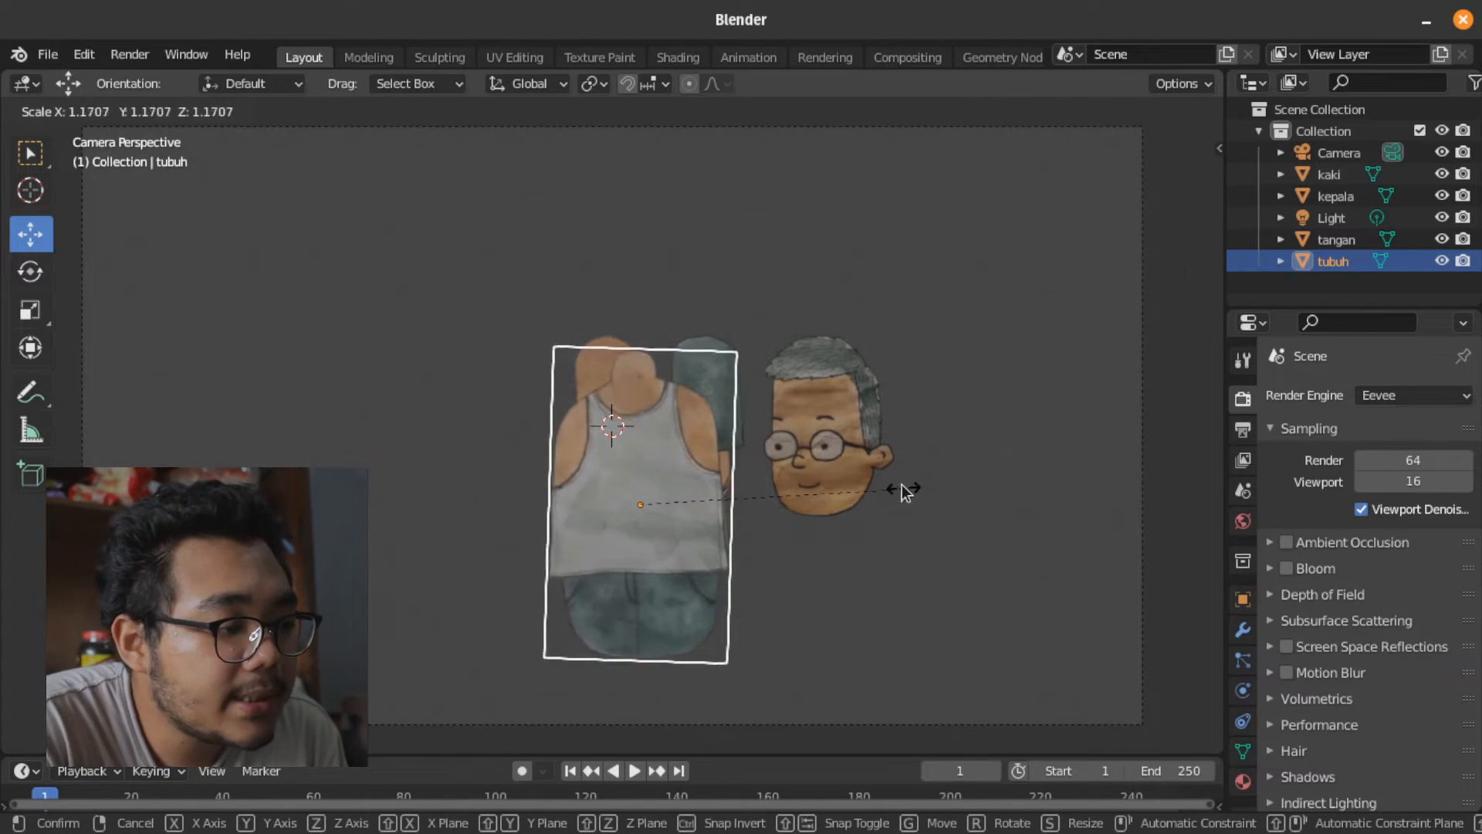
pyautogui.click(901, 484)
pyautogui.press('s')
pyautogui.click(865, 541)
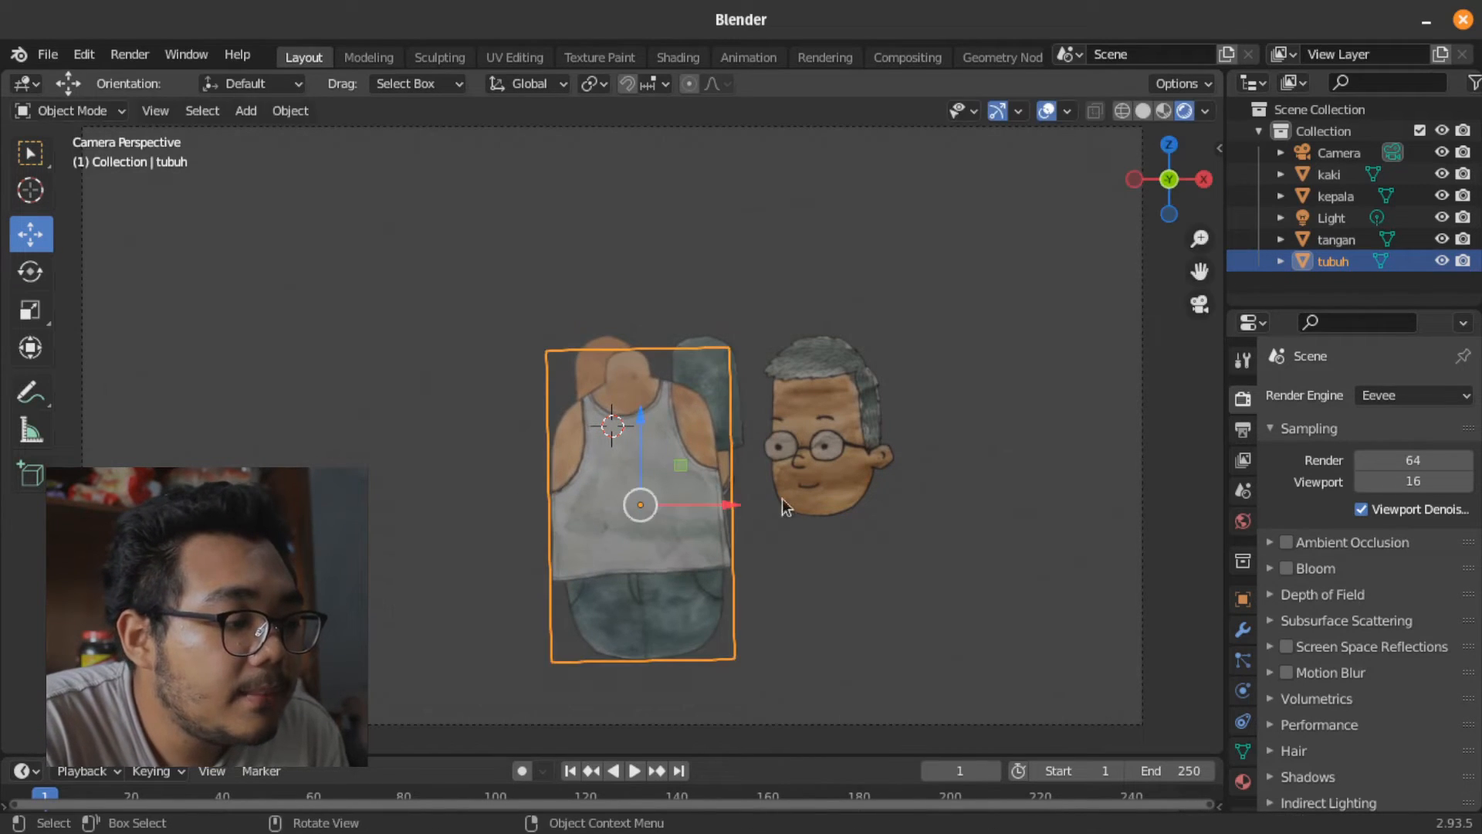
# Place the kepala plane on the torso's neck and shift it slightly along Y toward the camera
pyautogui.click(818, 439)
pyautogui.moveTo(855, 475); pyautogui.dragTo(662, 341)
pyautogui.moveTo(1164, 192); pyautogui.dragTo(1170, 176)
pyautogui.scroll(10, 730, 318)
pyautogui.scroll(-4, 730, 318)
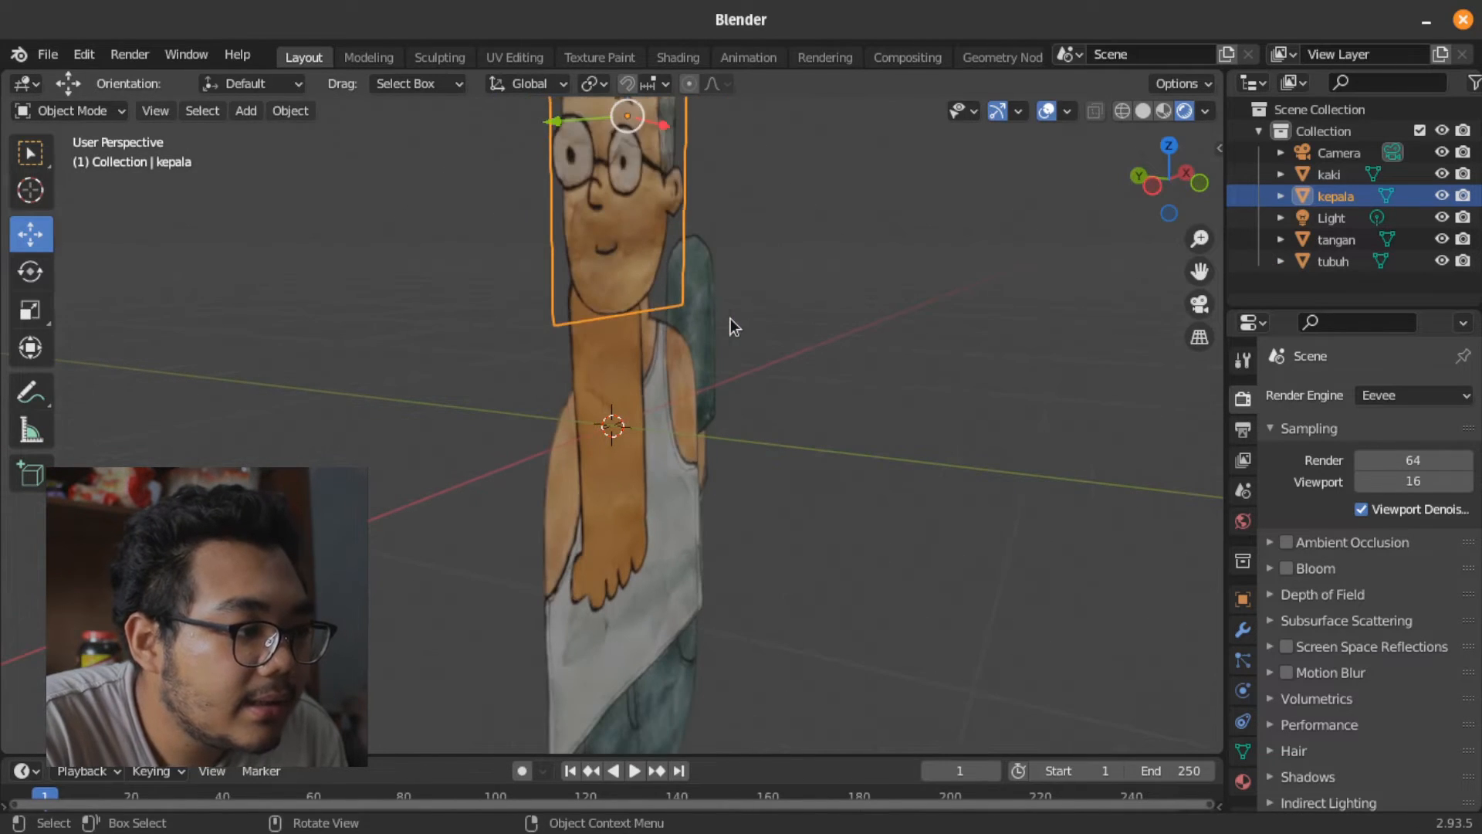
pyautogui.moveTo(558, 125); pyautogui.dragTo(579, 118)
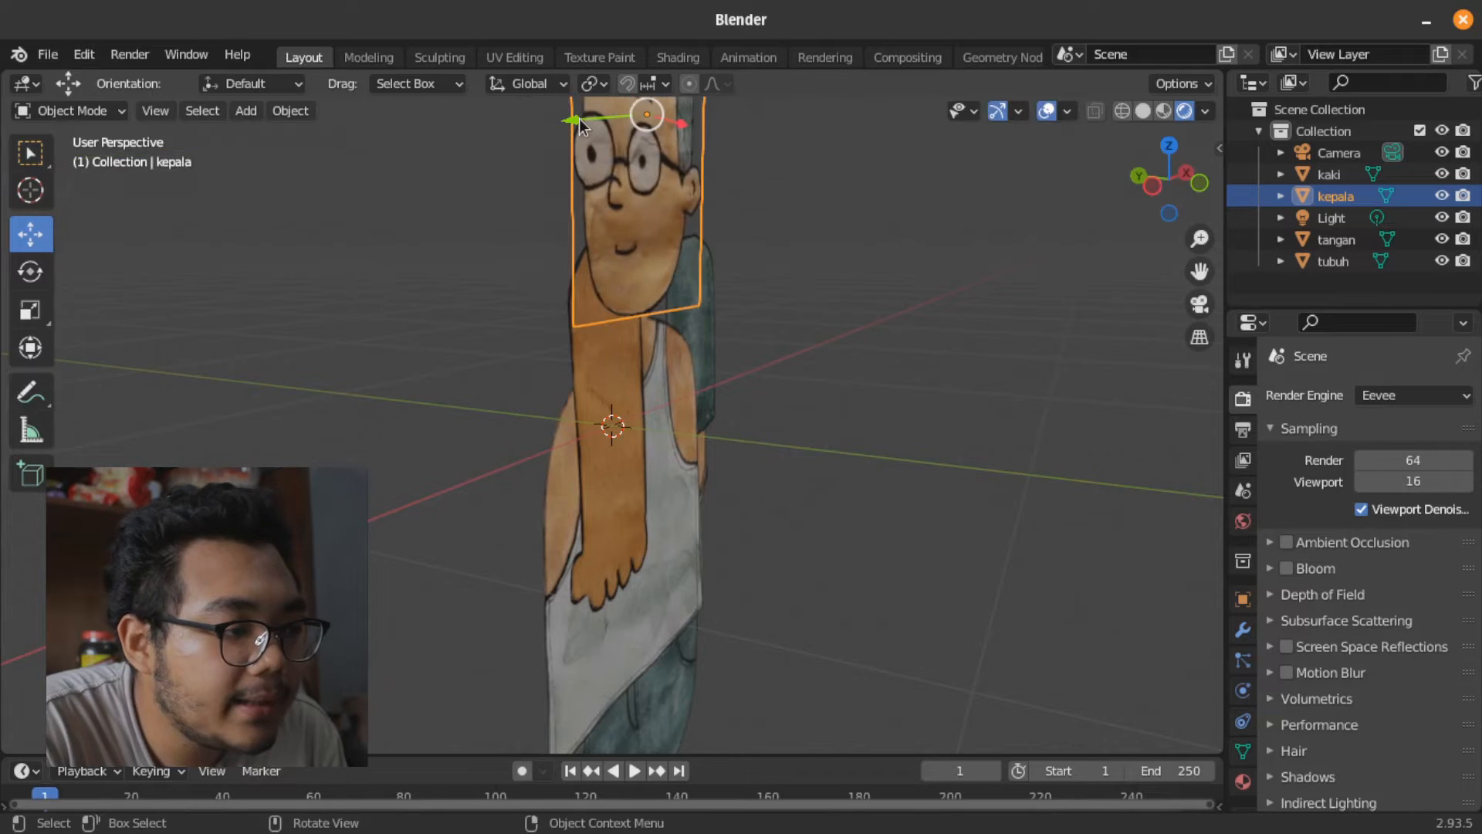
pyautogui.click(1198, 304)
# Lower the kaki plane to the torso's base, and scale down and raise all four character planes to fit the camera frame
pyautogui.click(734, 428)
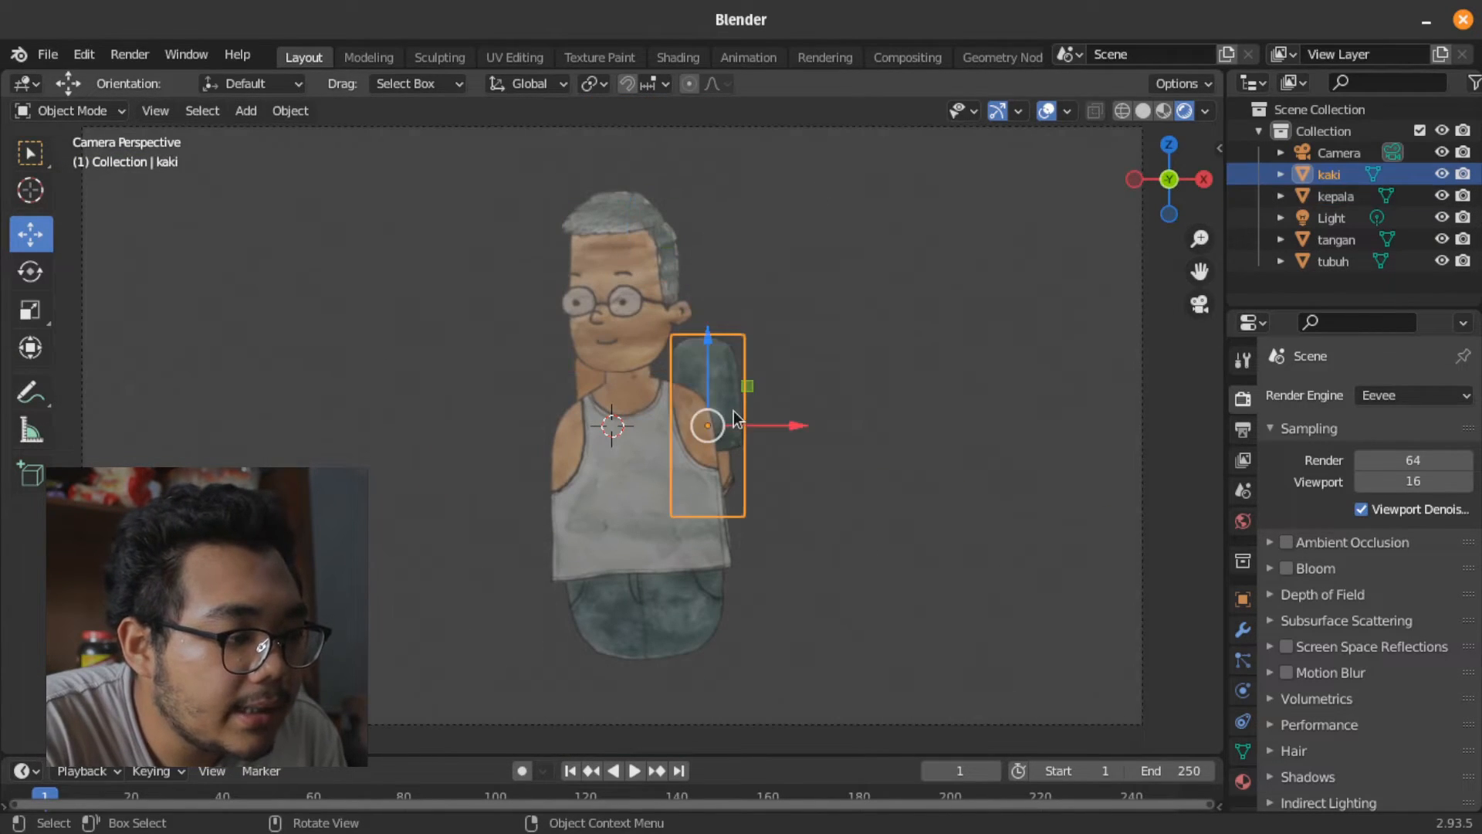
pyautogui.moveTo(712, 340); pyautogui.dragTo(714, 561)
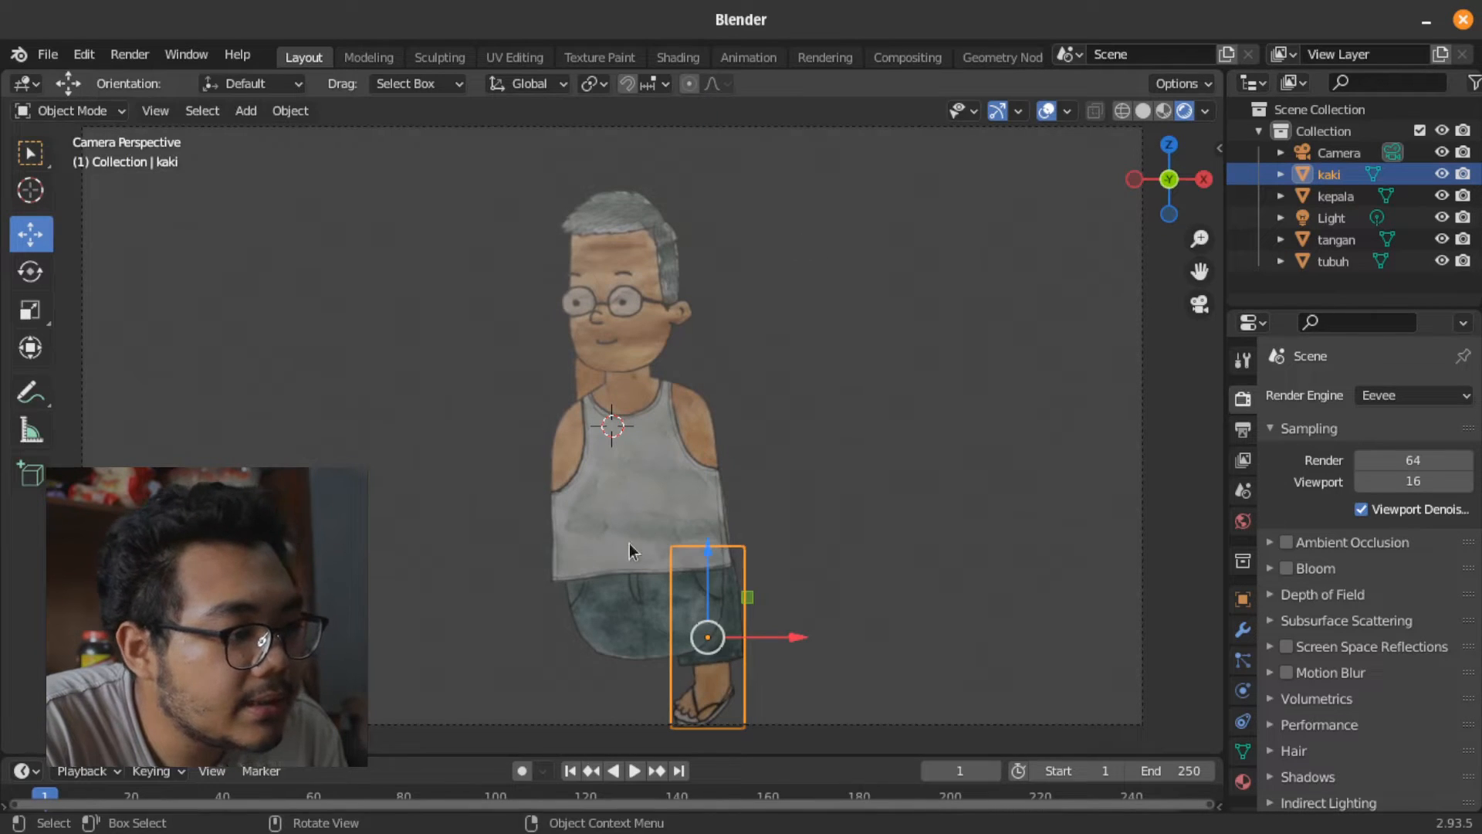
pyautogui.moveTo(753, 205); pyautogui.dragTo(606, 590)
pyautogui.press('s')
pyautogui.click(827, 534)
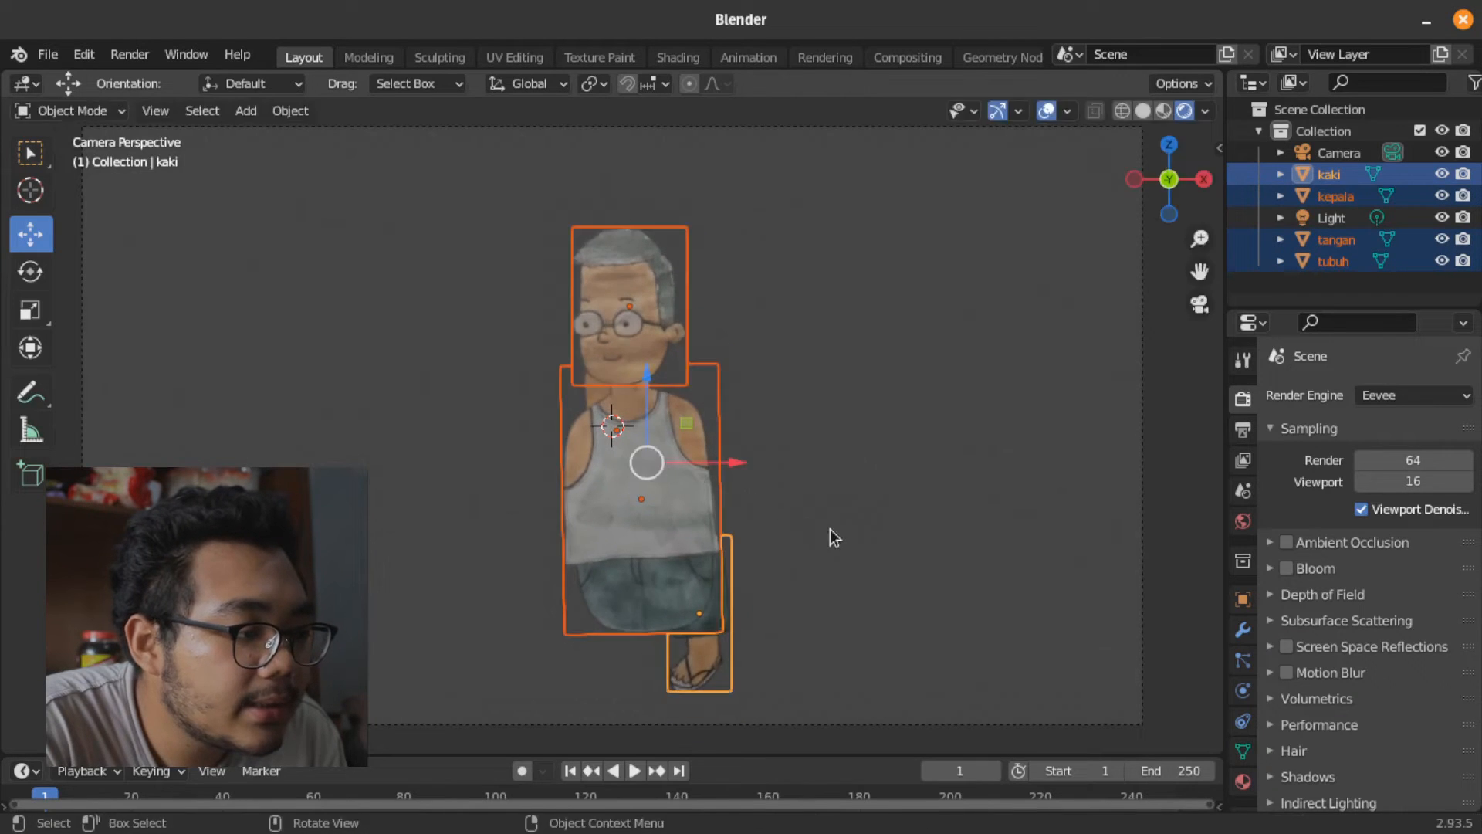
pyautogui.press('g')
pyautogui.click(832, 473)
pyautogui.click(806, 507)
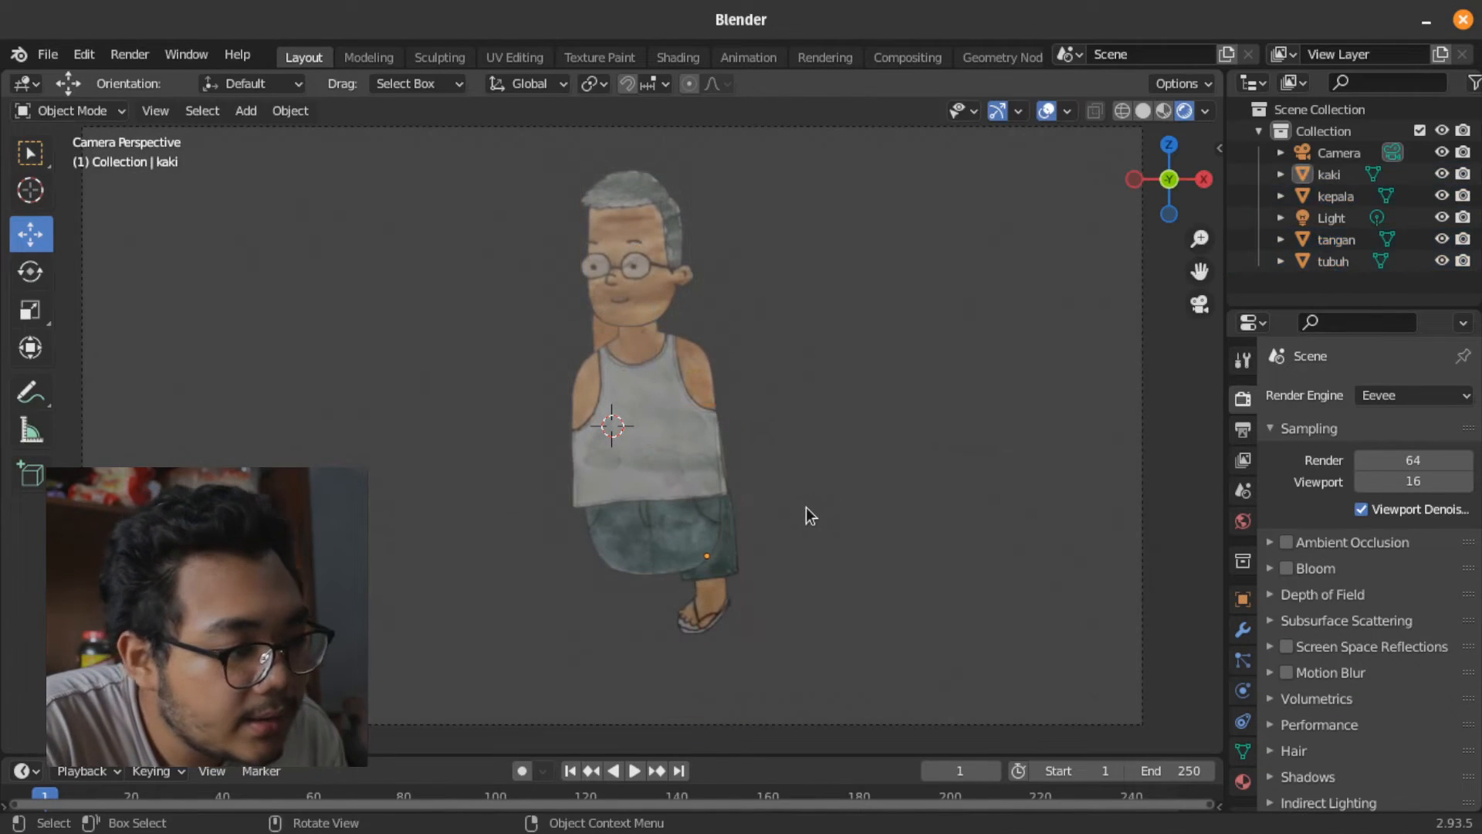
# Move the kaki plane beneath the side of the shorts where the tangan plane hangs
pyautogui.click(718, 544)
pyautogui.press('g')
pyautogui.click(673, 628)
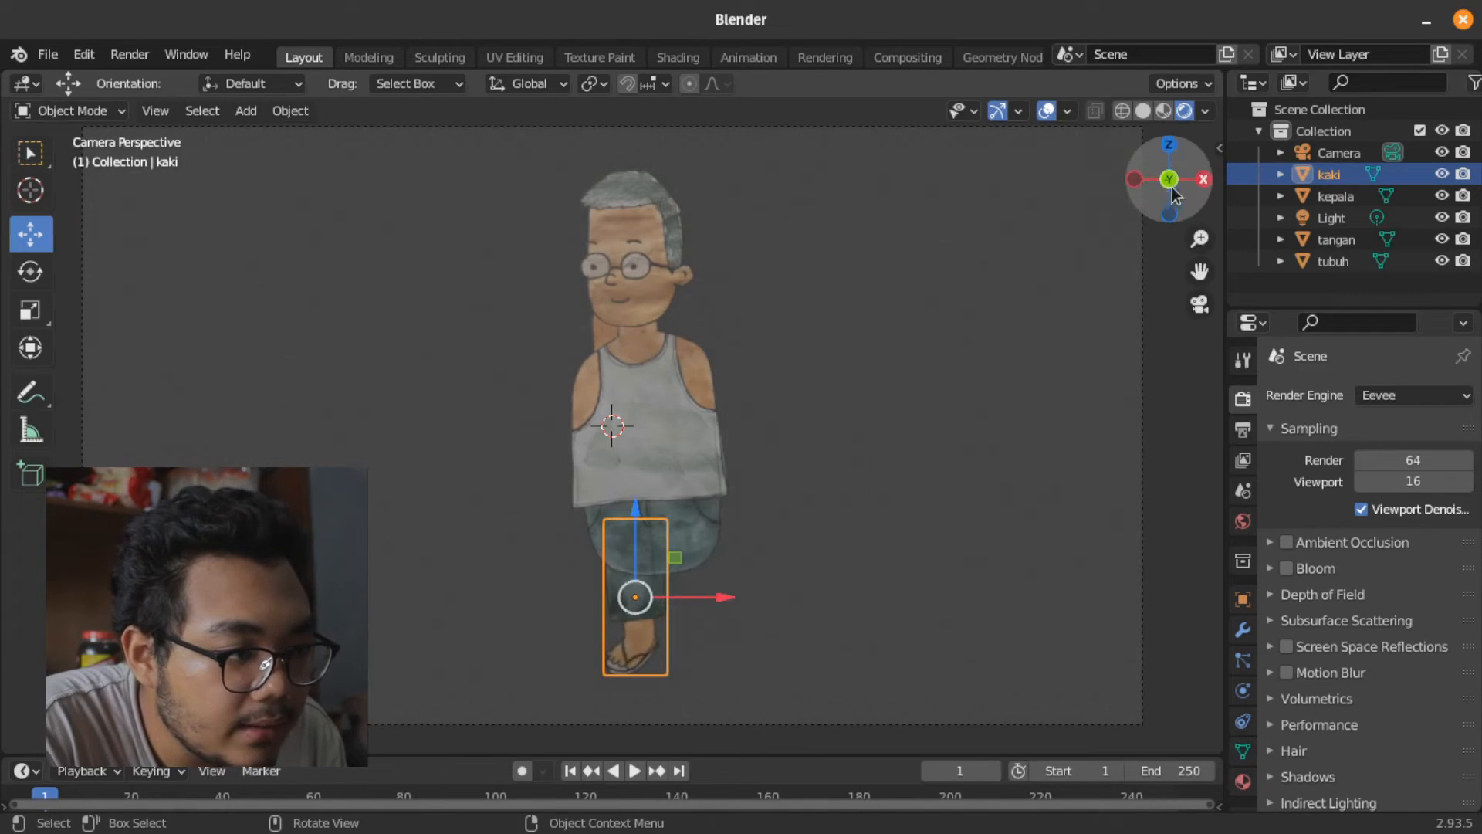
# Push the kaki plane back about 0.14 m along Y so the leg sits behind the shorts
pyautogui.moveTo(1156, 193); pyautogui.dragTo(1208, 194)
pyautogui.scroll(7, 659, 520)
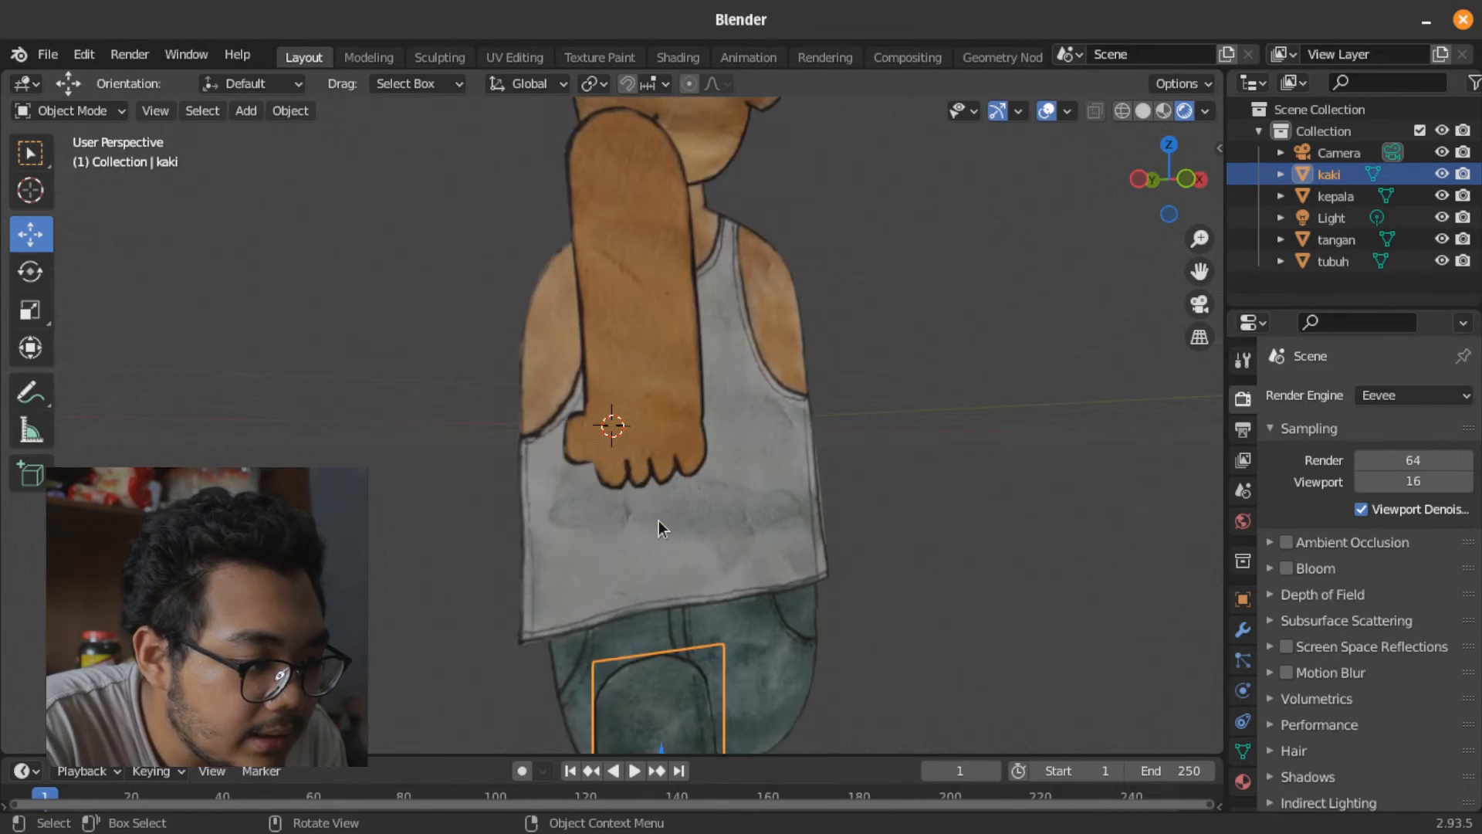
pyautogui.scroll(-2, 659, 520)
pyautogui.press('g')
pyautogui.press('y')
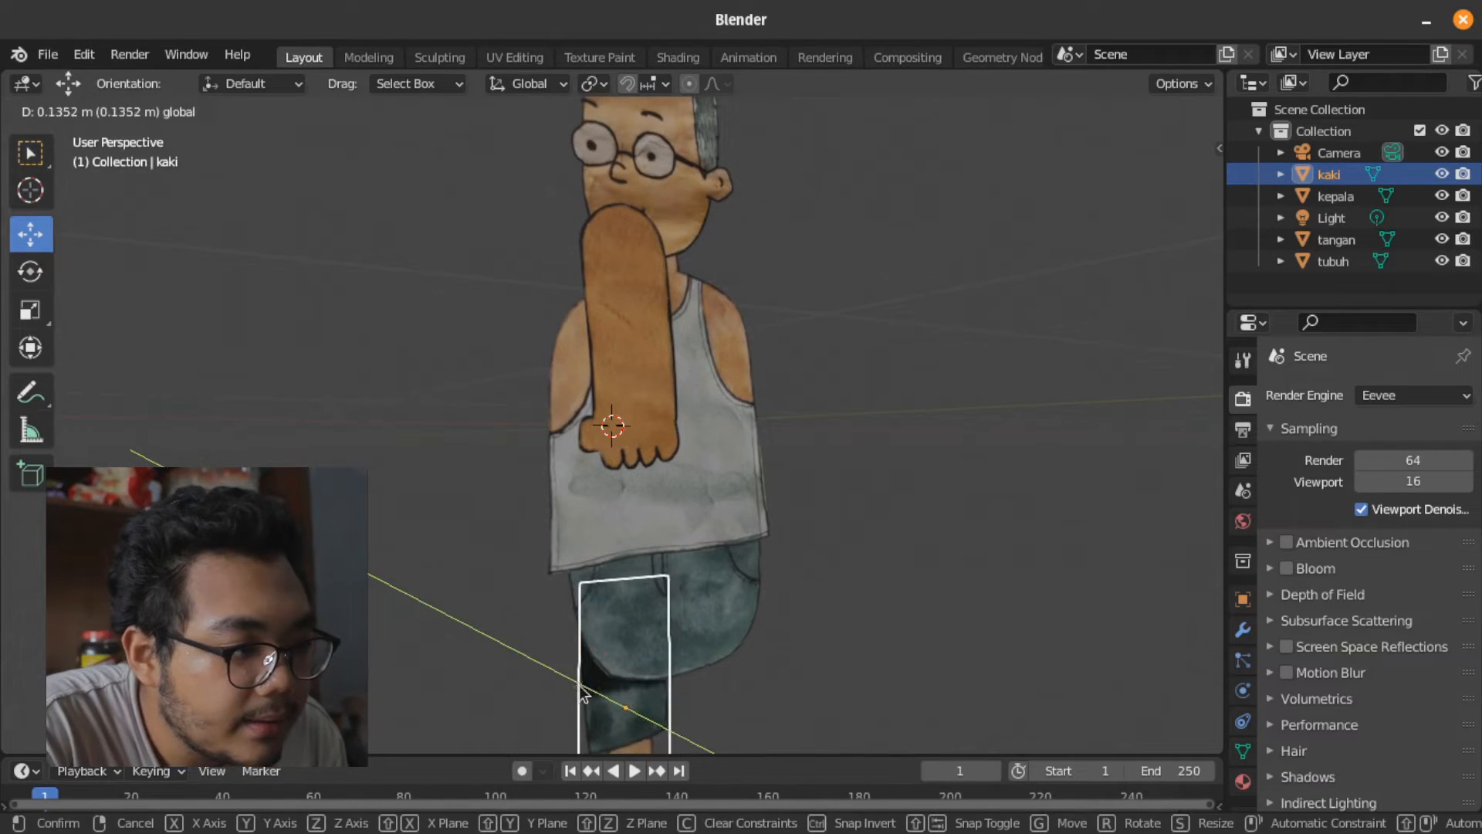
pyautogui.click(587, 688)
# Bring the kepala plane forward along Y in front of the arm, and nudge the kaki plane along Y closer behind the torso
pyautogui.click(670, 174)
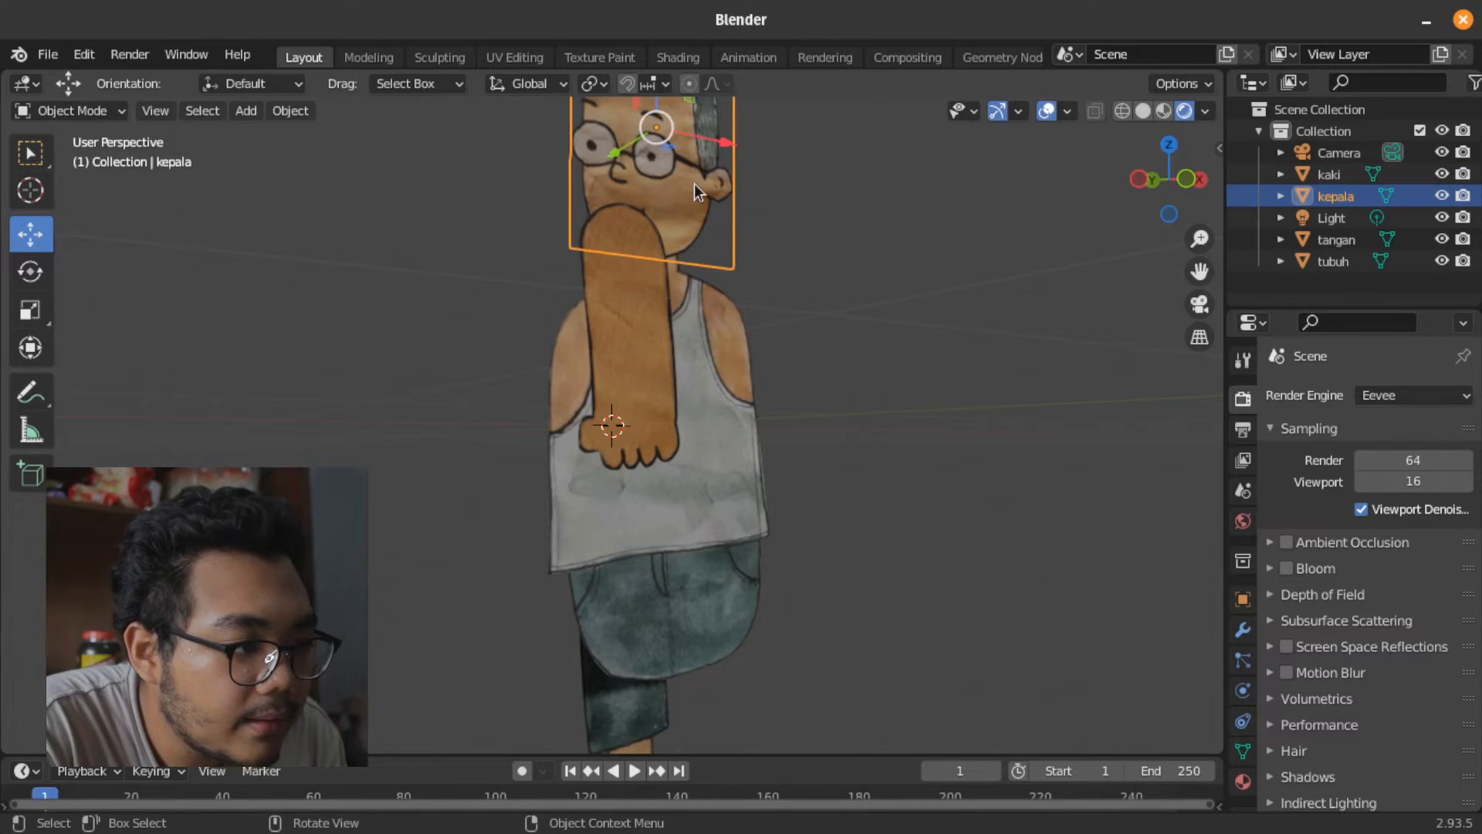
pyautogui.scroll(-4, 693, 184)
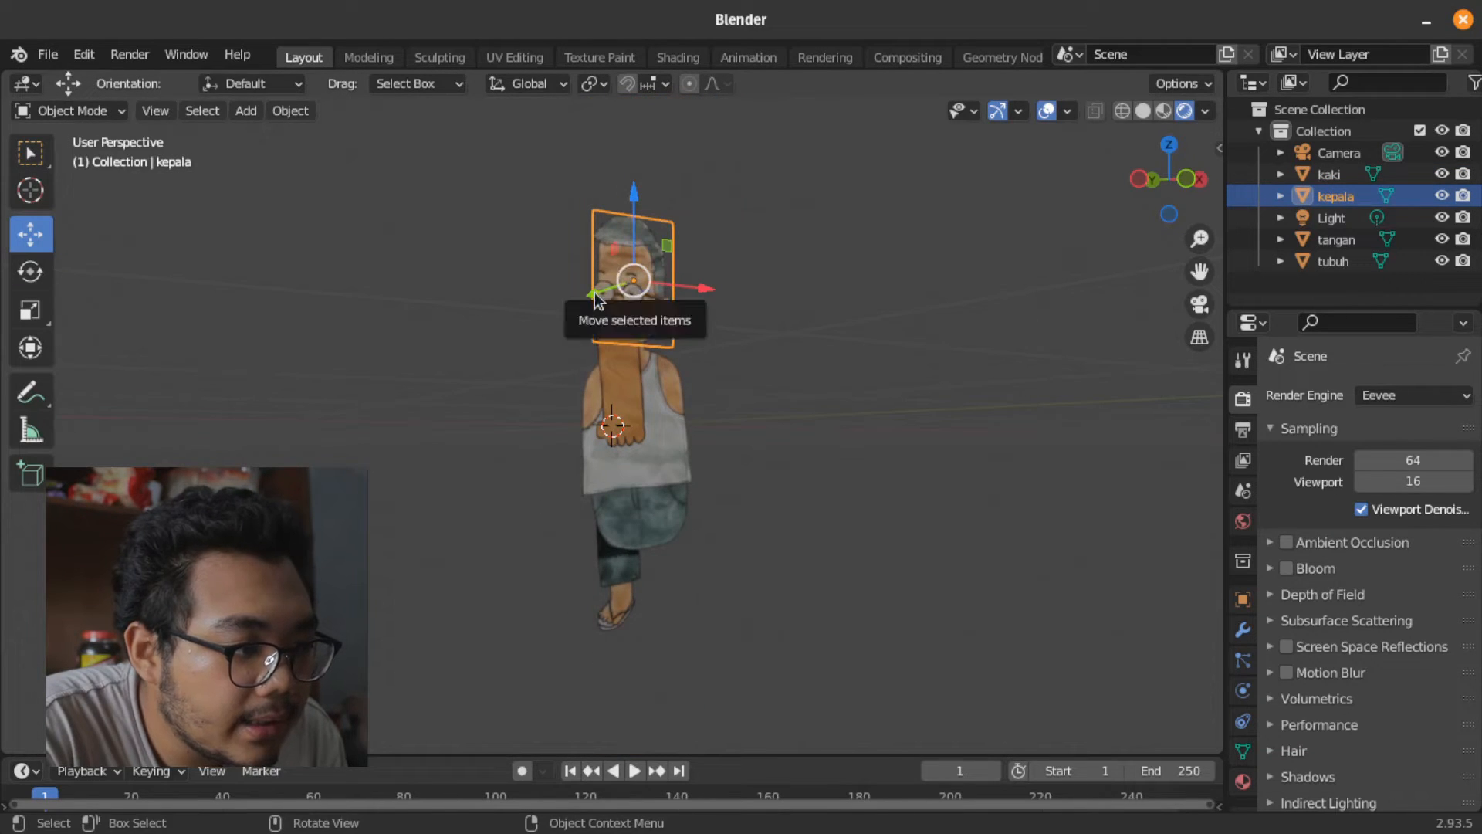
pyautogui.moveTo(607, 291); pyautogui.dragTo(605, 293)
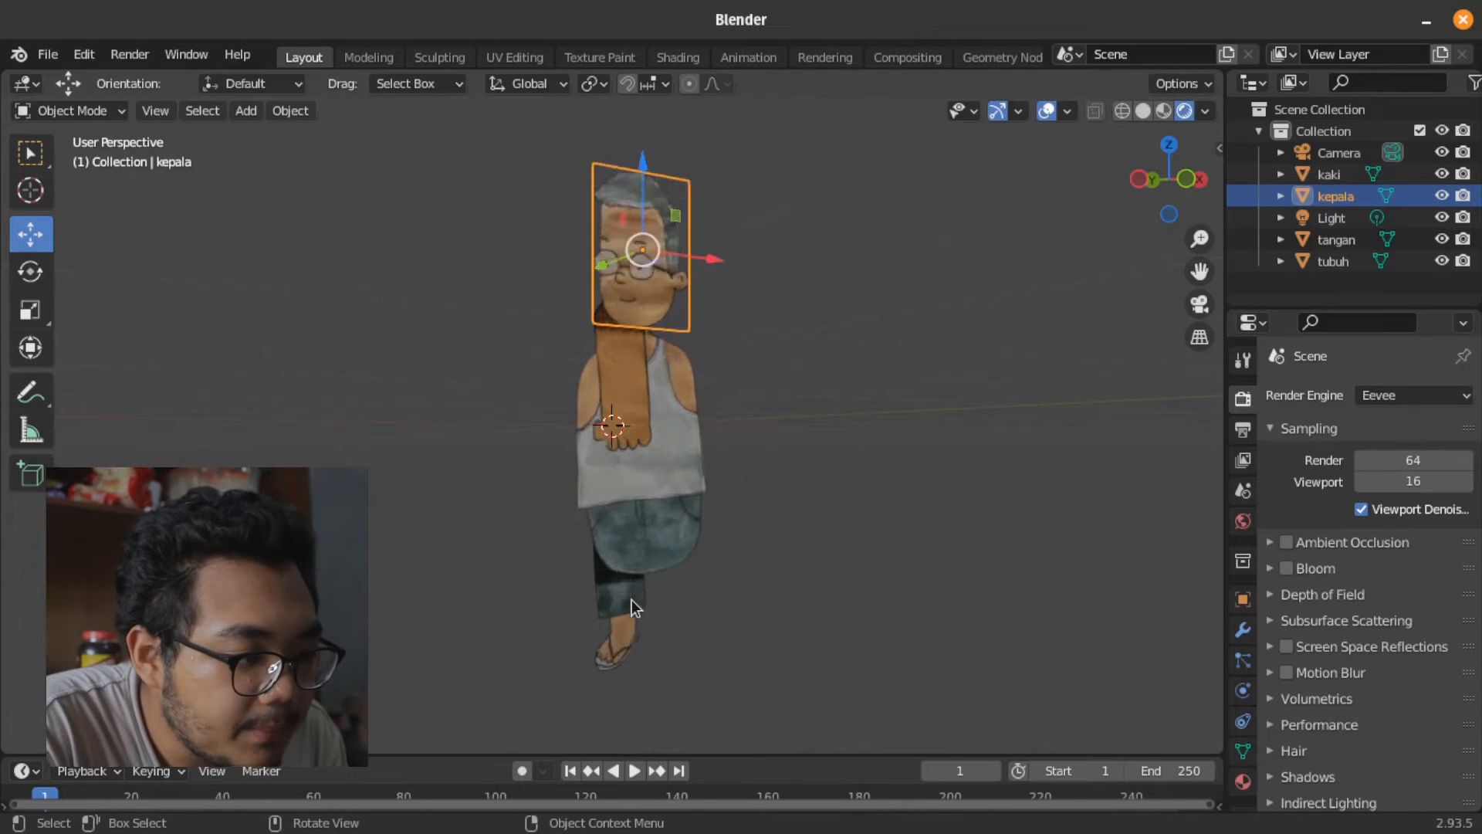
pyautogui.scroll(2, 631, 599)
pyautogui.click(601, 711)
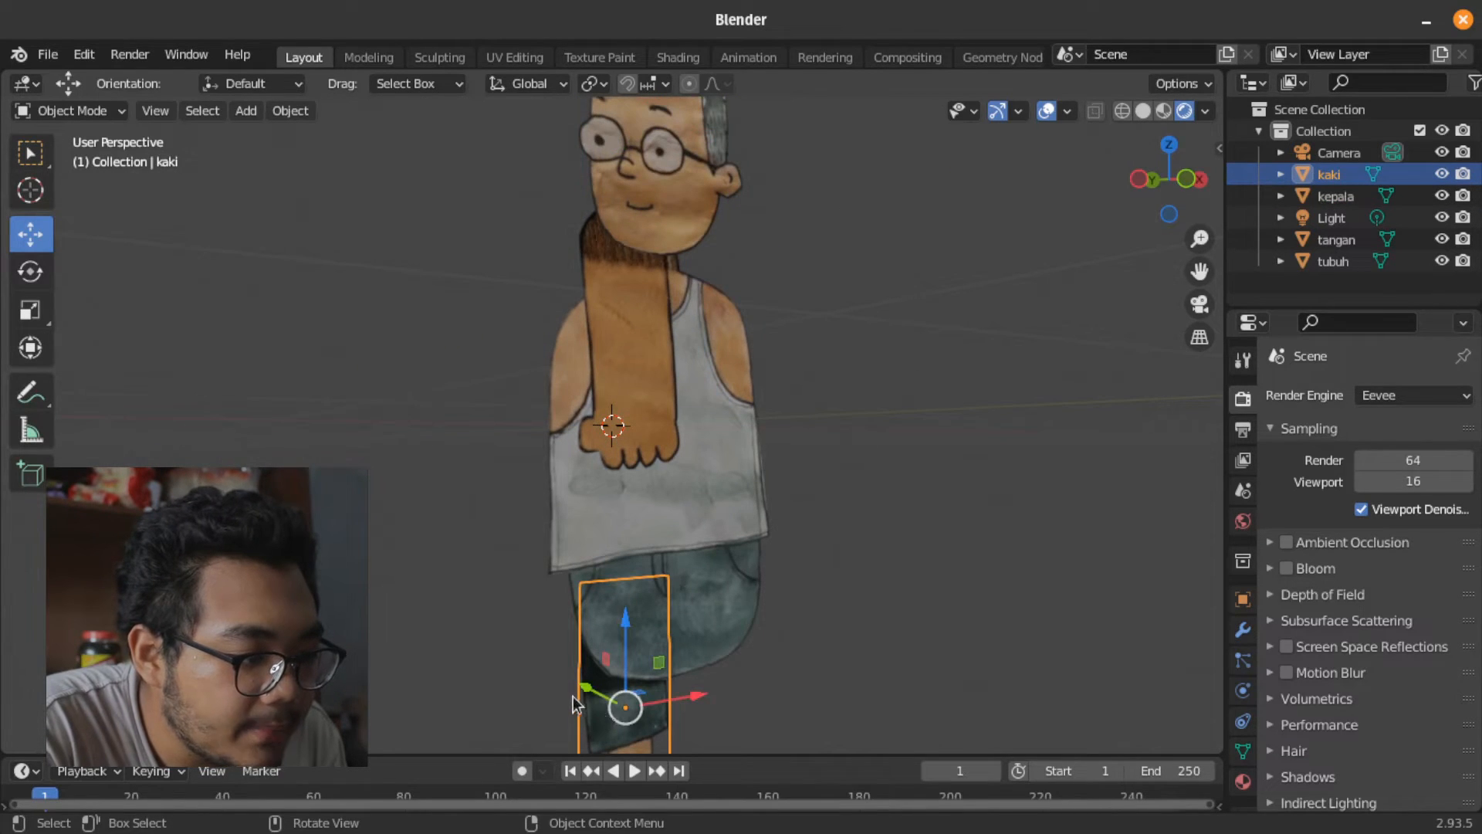
pyautogui.moveTo(584, 689); pyautogui.dragTo(596, 688)
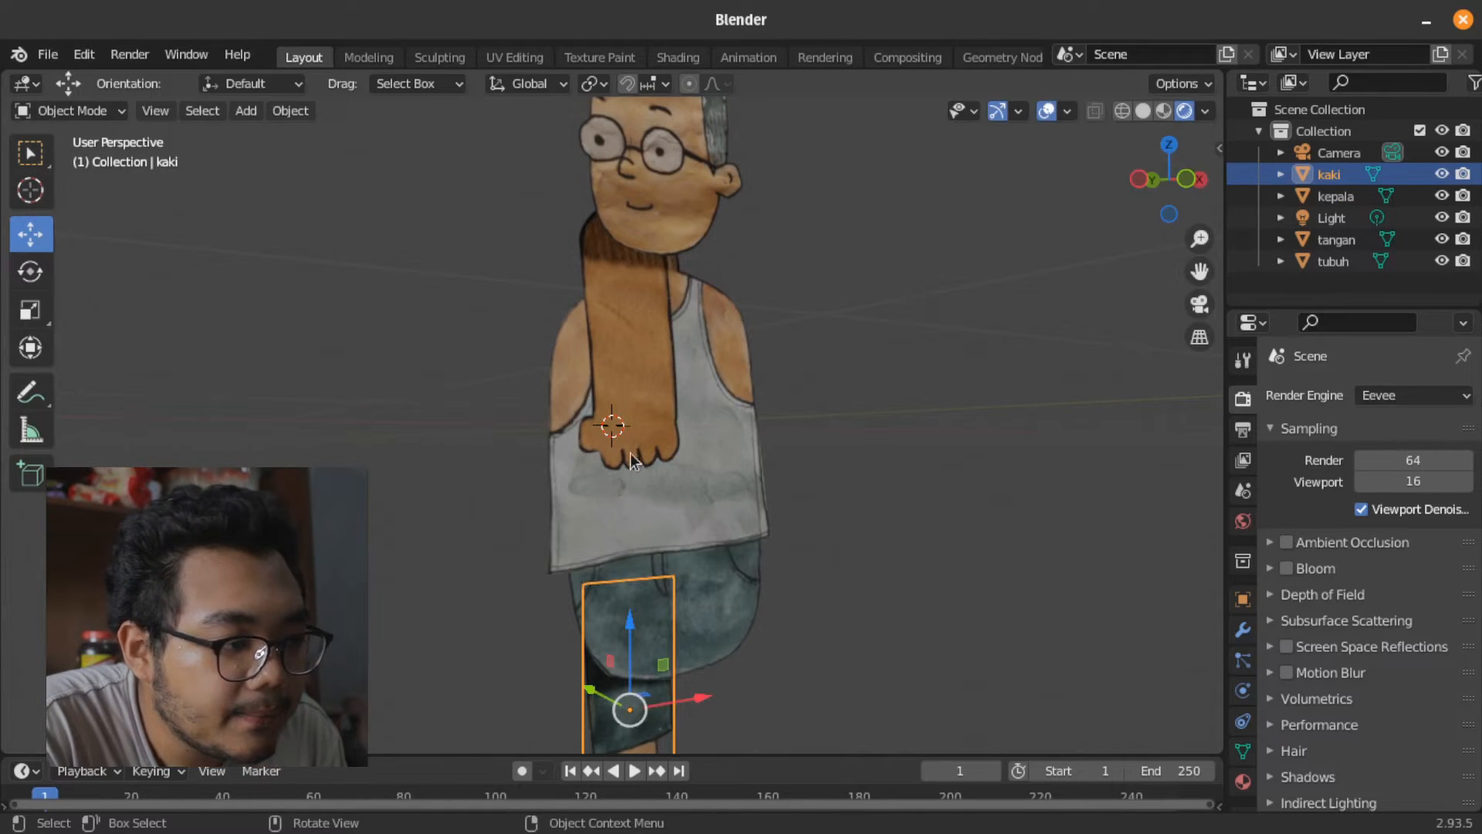
# Shift the kaki plane outward beneath the shorts and duplicate it beside the original as the second leg
pyautogui.click(631, 454)
pyautogui.click(1198, 304)
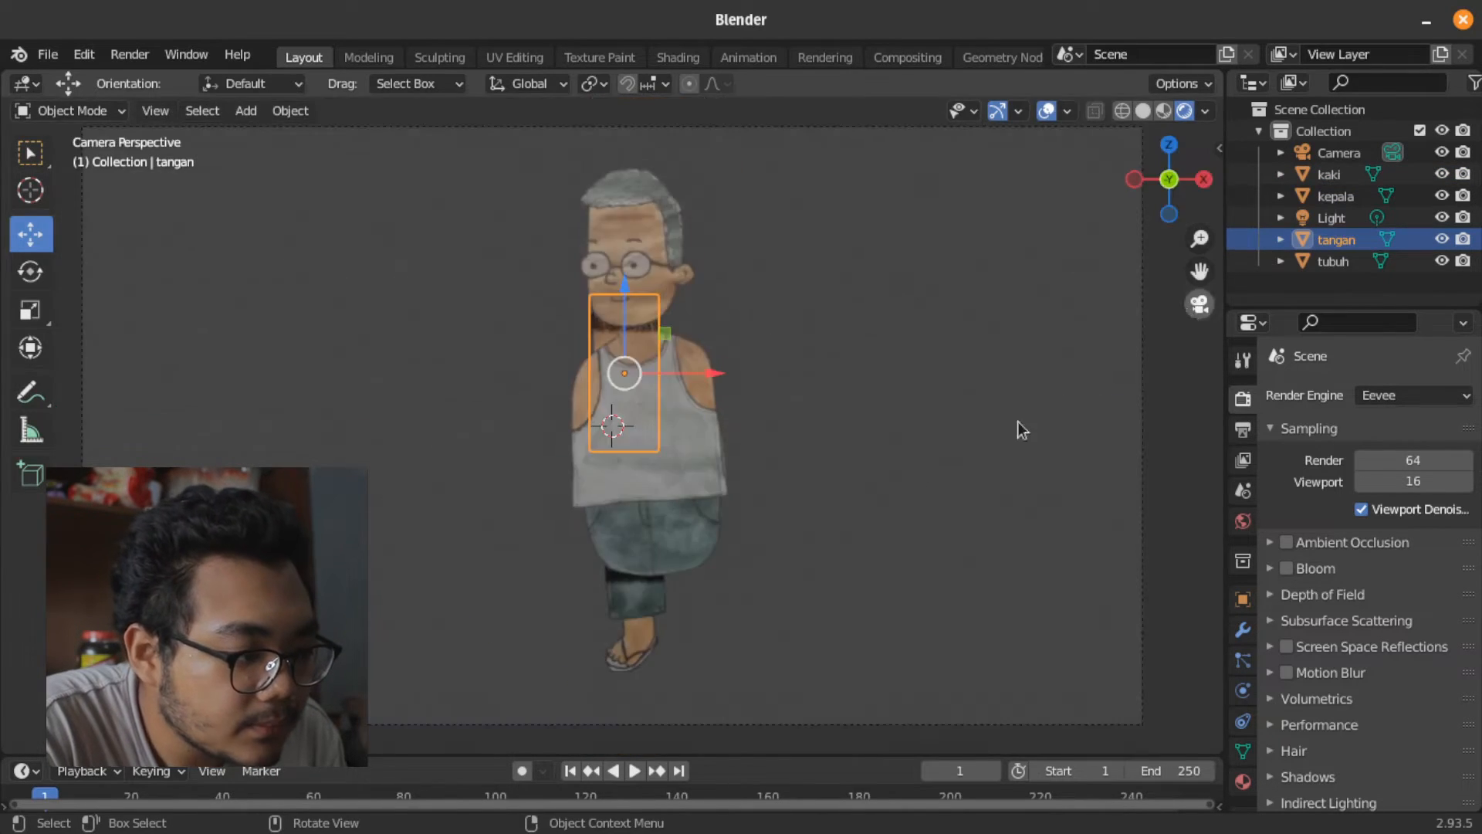
pyautogui.click(636, 609)
pyautogui.moveTo(636, 609); pyautogui.dragTo(620, 618)
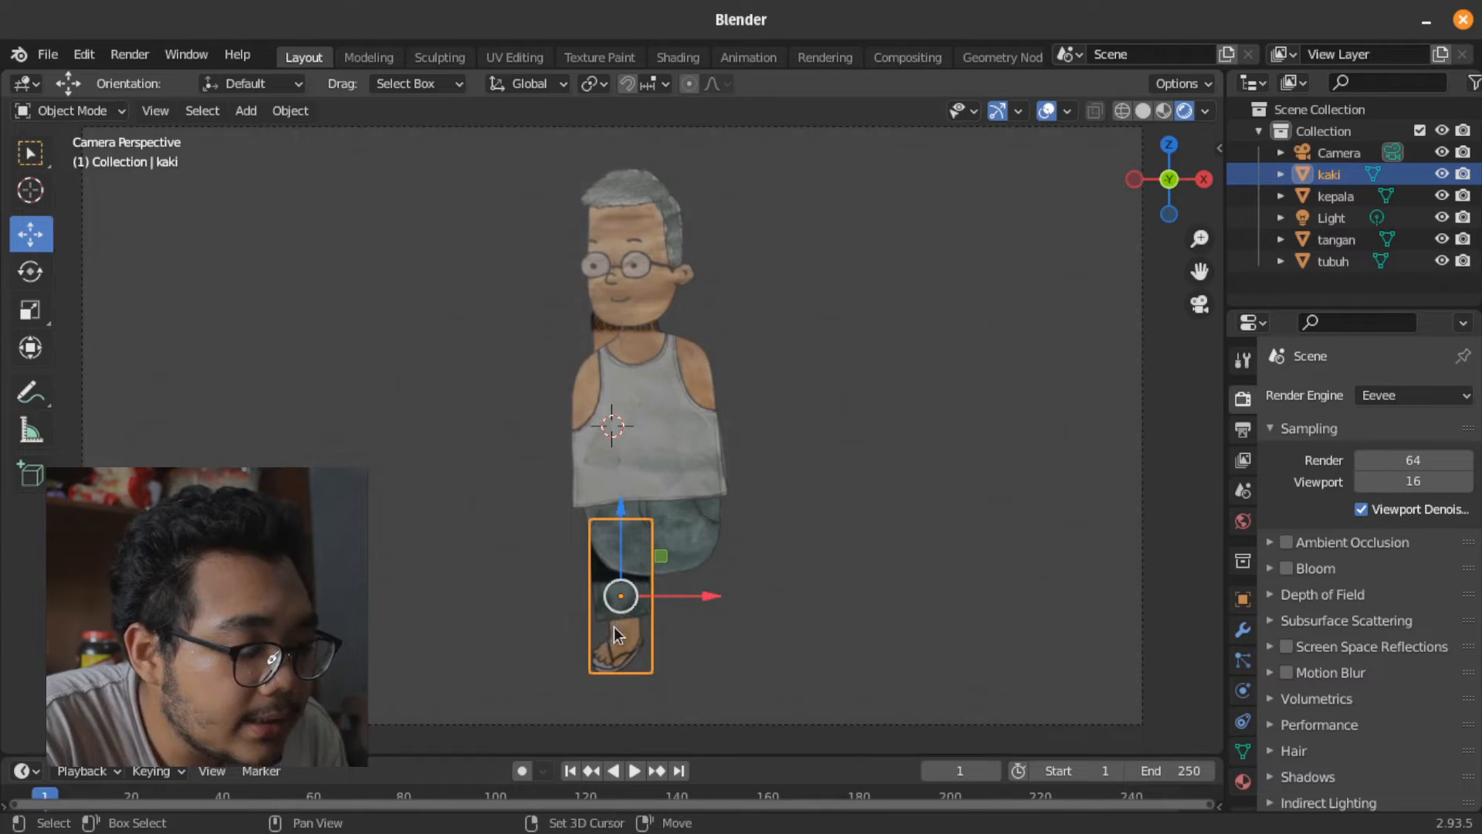
pyautogui.hotkey('shift', 'd')
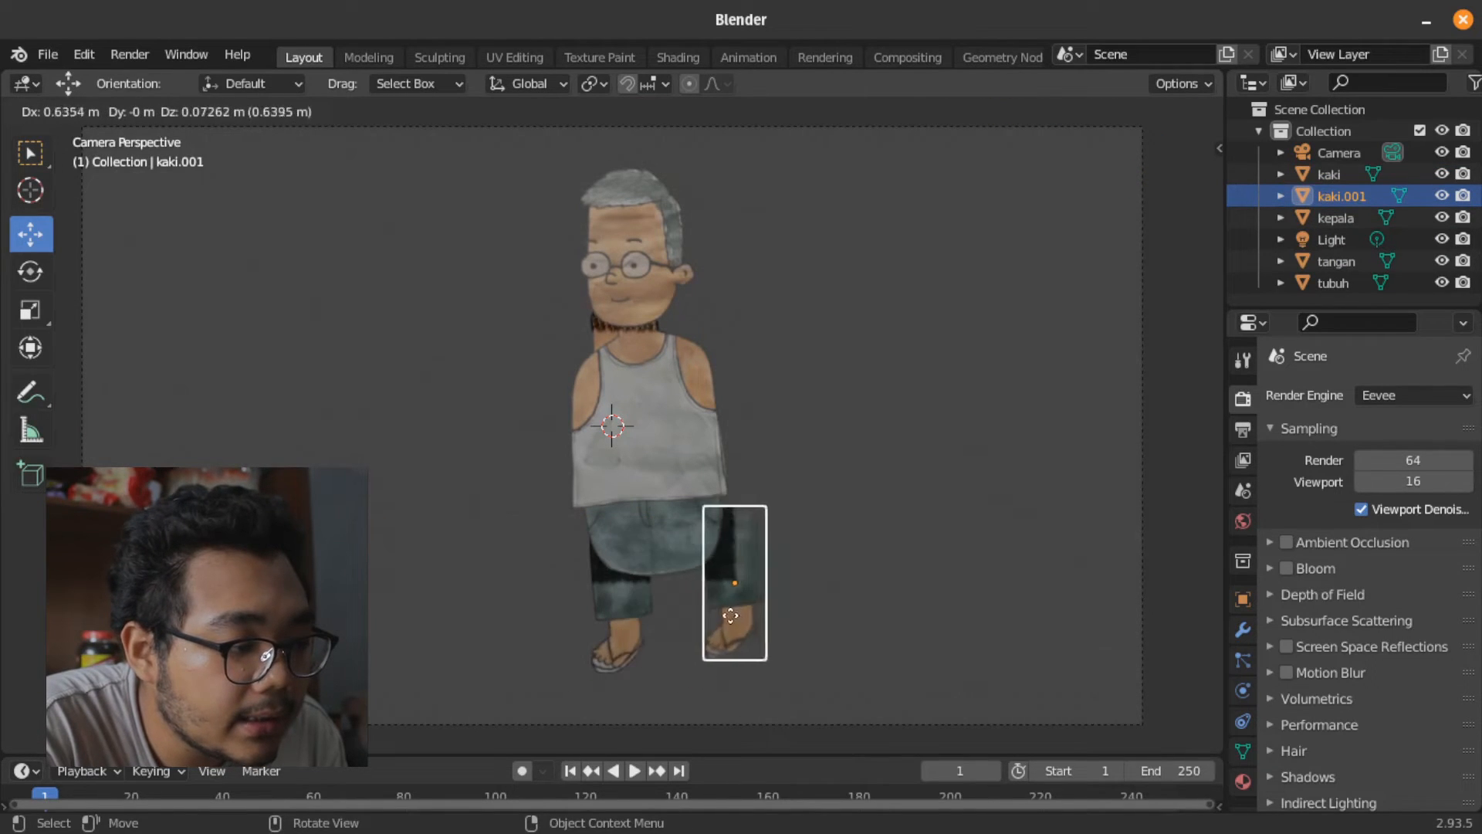
pyautogui.click(693, 622)
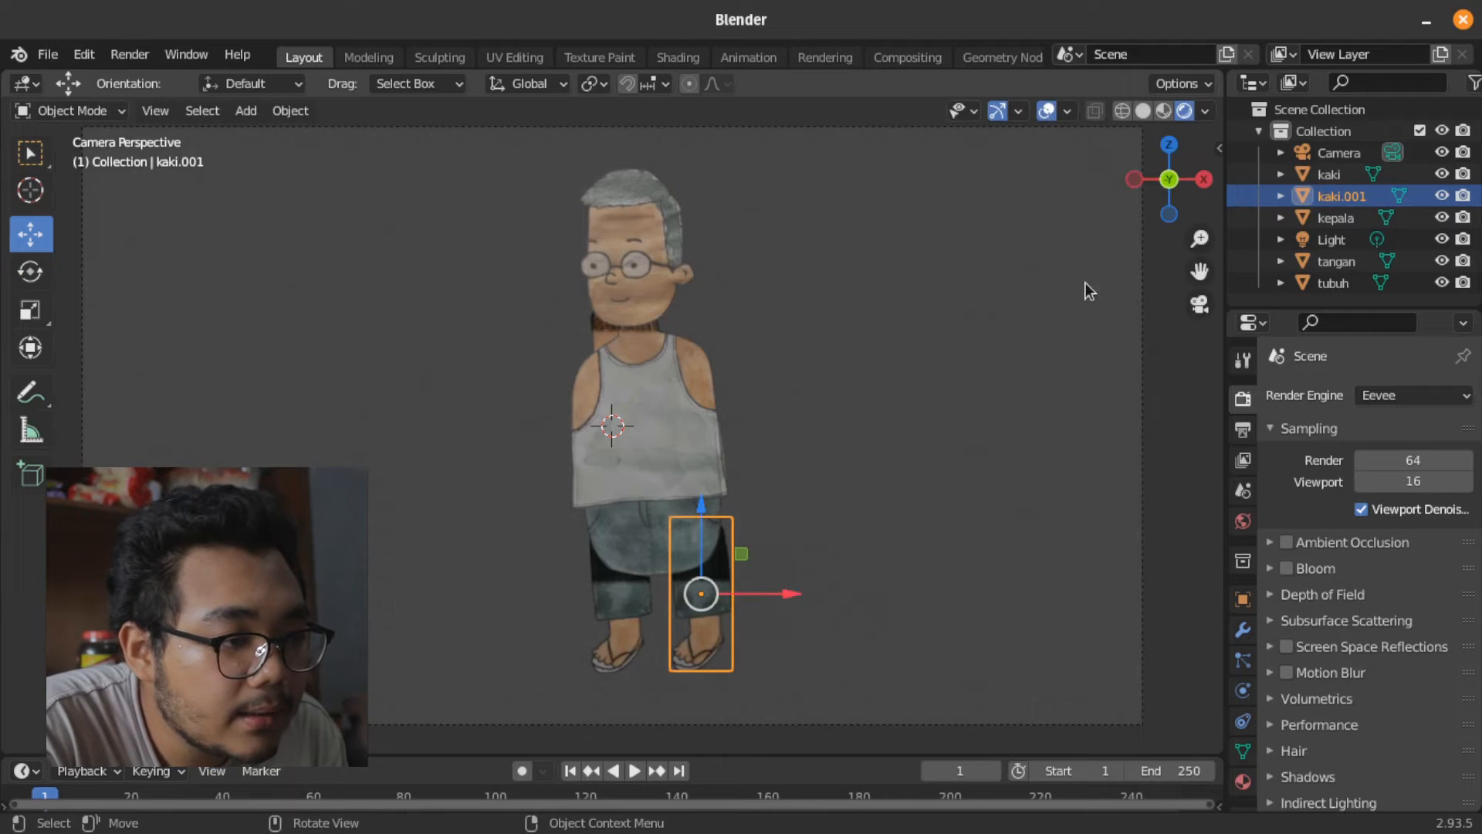
# Bring the duplicated leg plane forward along Y so that it sits in front of the shorts
pyautogui.moveTo(1170, 184); pyautogui.dragTo(1046, 144)
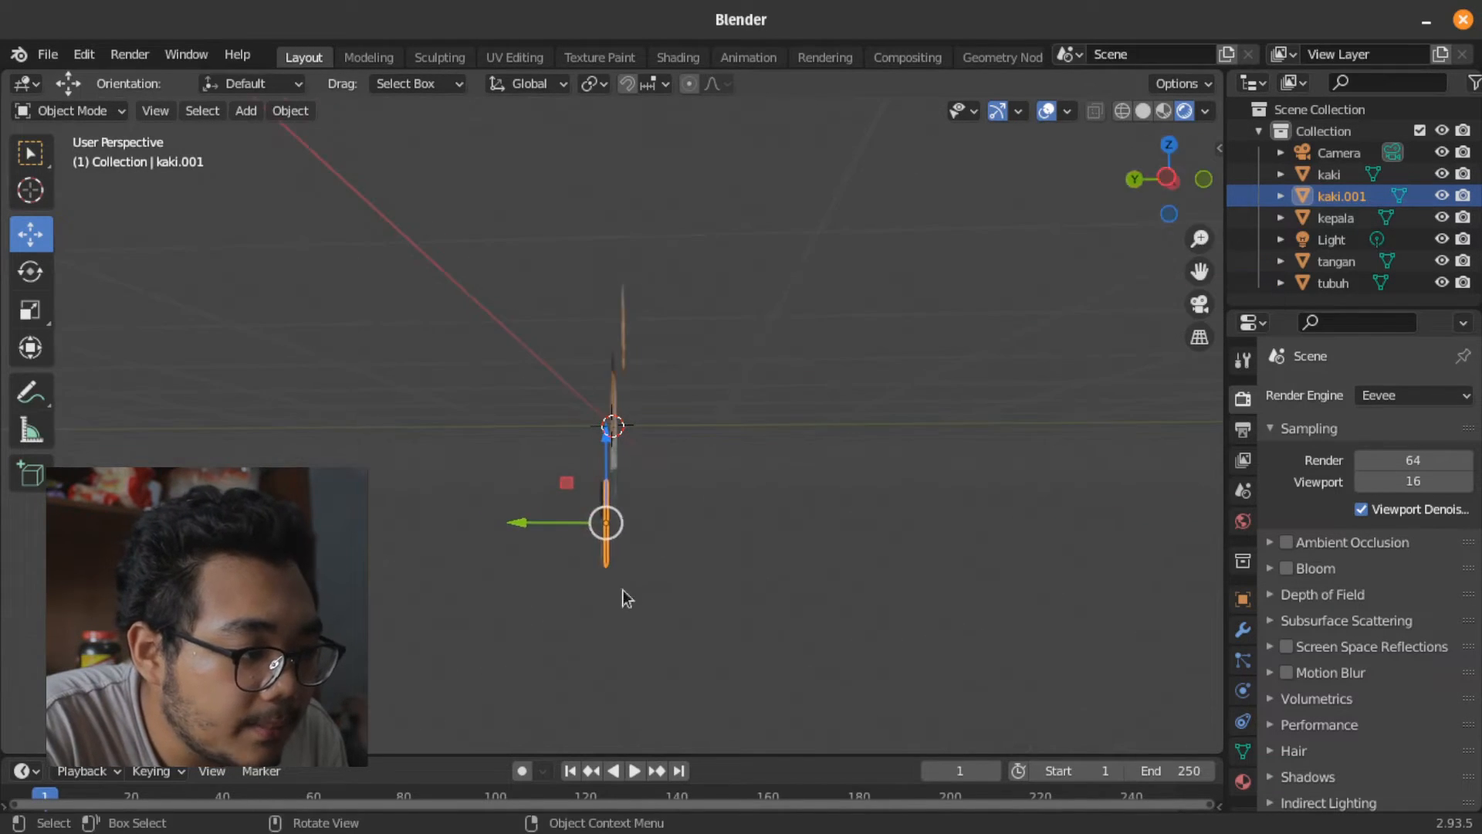
pyautogui.scroll(3, 616, 591)
pyautogui.scroll(1, 616, 591)
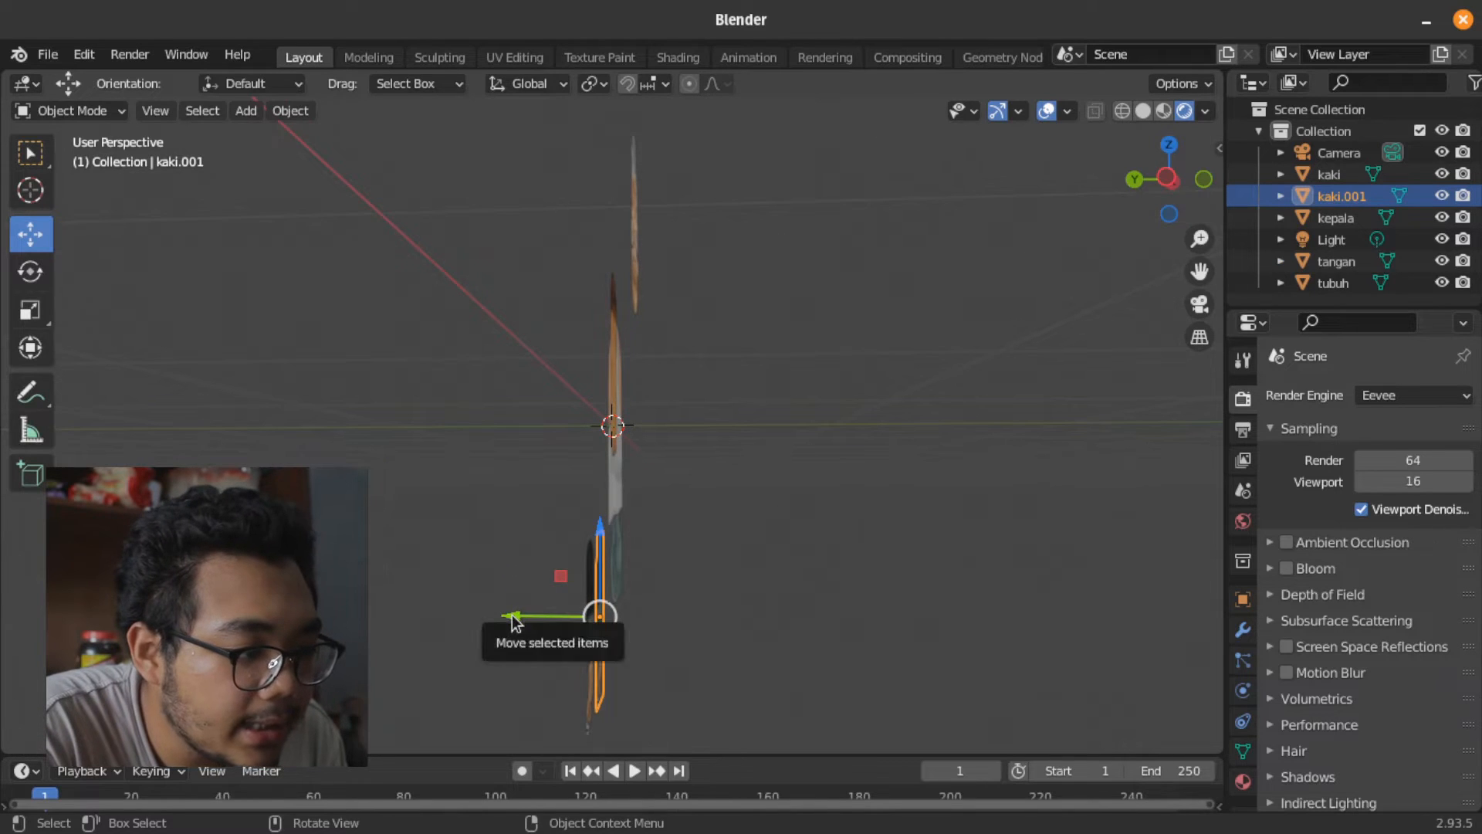
pyautogui.moveTo(512, 614); pyautogui.dragTo(551, 615)
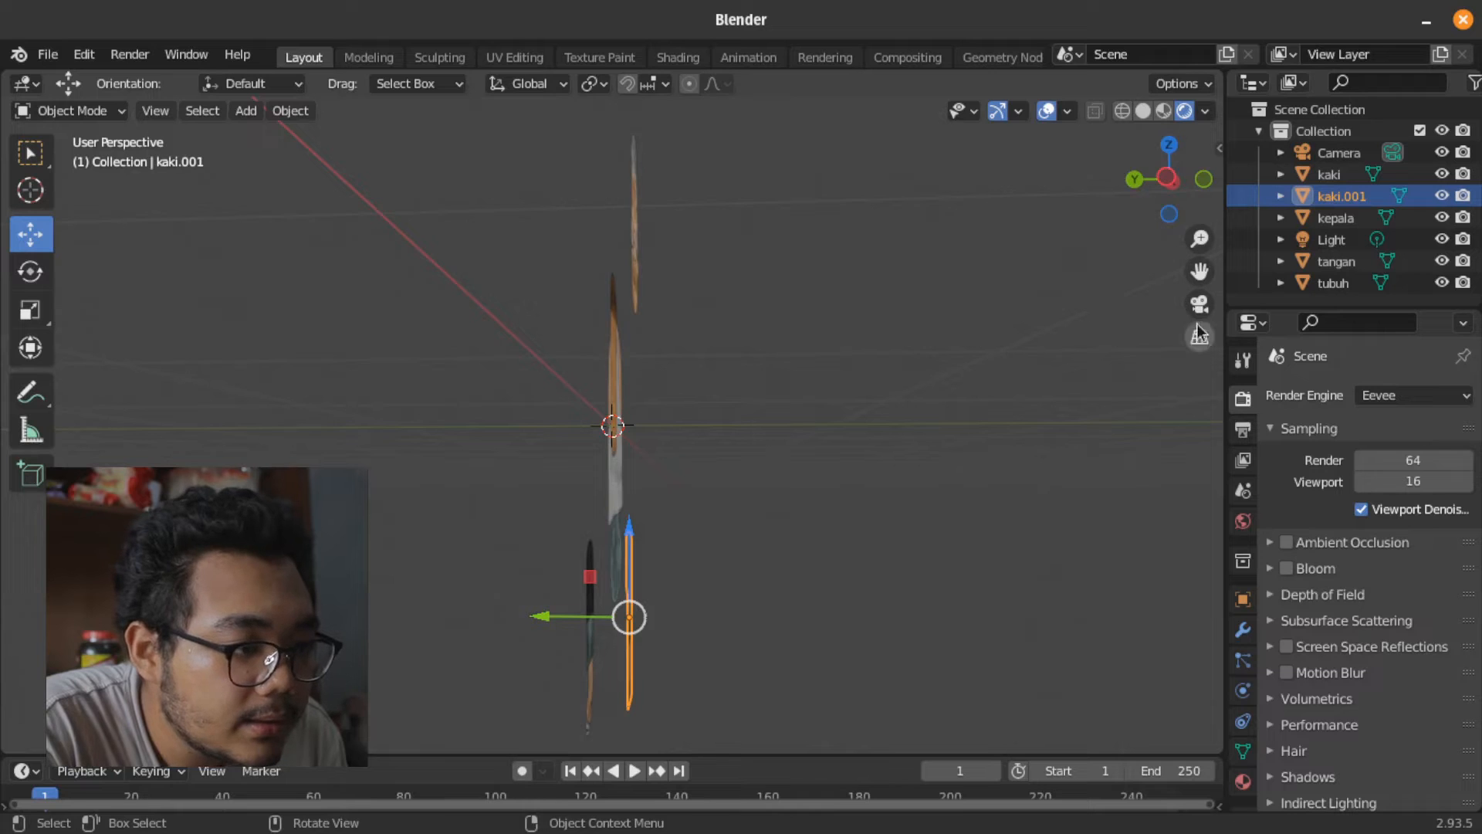
pyautogui.moveTo(1166, 177); pyautogui.dragTo(1312, 203)
pyautogui.moveTo(657, 588); pyautogui.dragTo(678, 599)
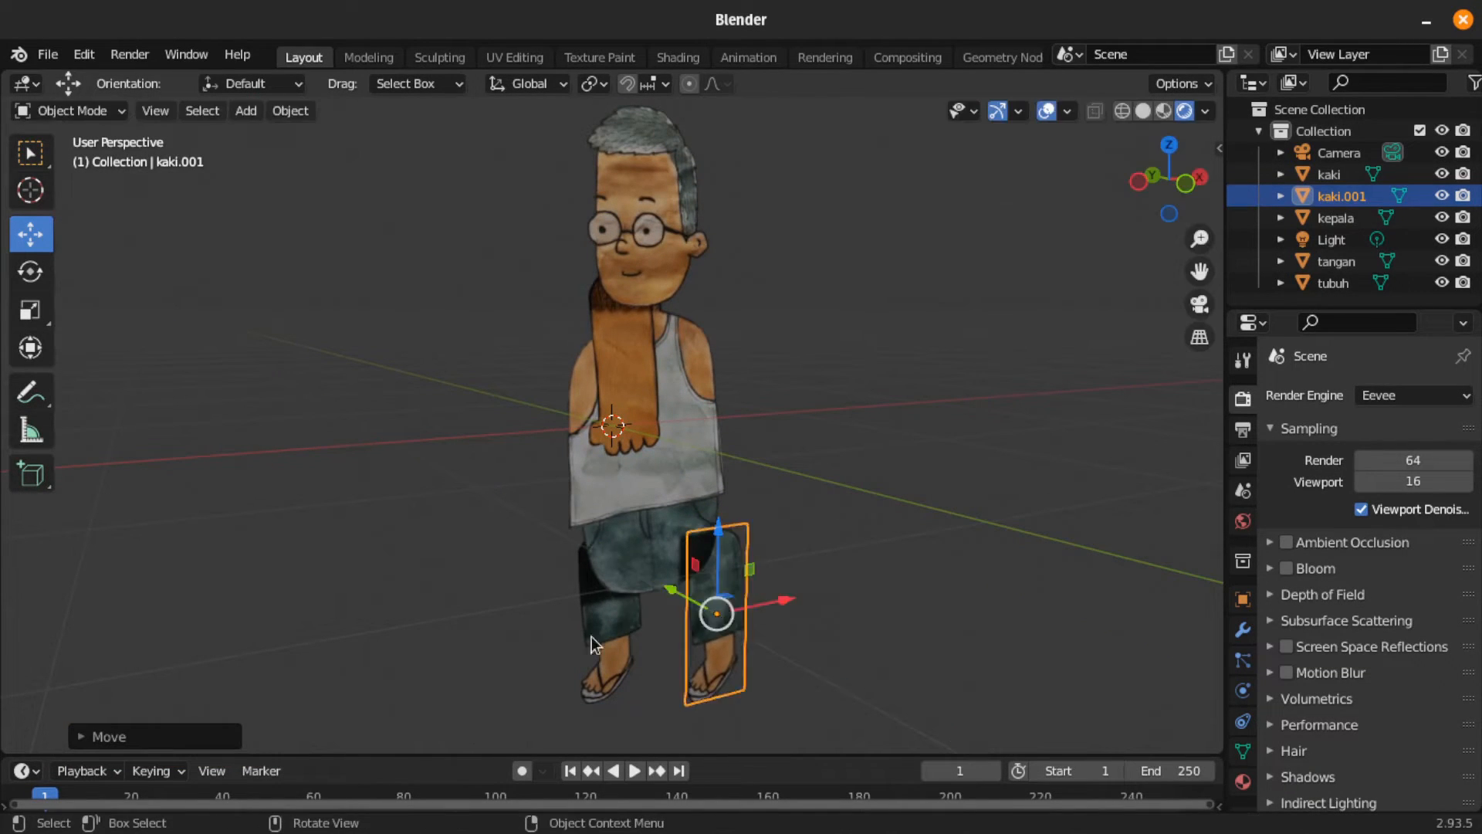
# Nudge the original kaki plane in depth and move the duplicated leg slightly closer to it
pyautogui.click(589, 641)
pyautogui.moveTo(578, 601); pyautogui.dragTo(580, 587)
pyautogui.press('KP_0')
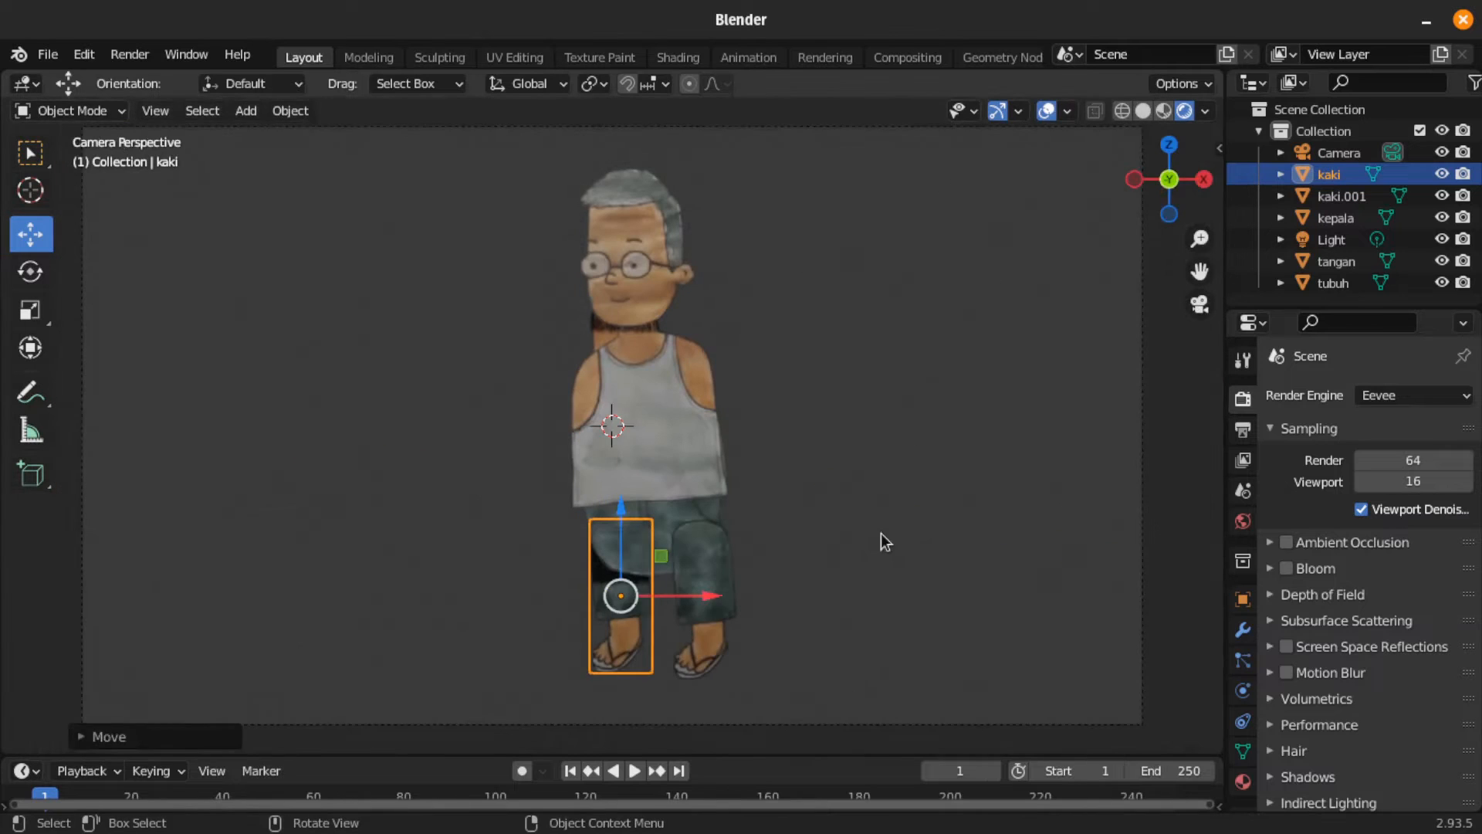
pyautogui.click(882, 533)
pyautogui.click(732, 680)
pyautogui.press('g')
pyautogui.click(724, 682)
# Select both leg planes and scale them together slightly
pyautogui.keyDown('shift'); pyautogui.click(614, 675); pyautogui.keyUp('shift')
pyautogui.press('s')
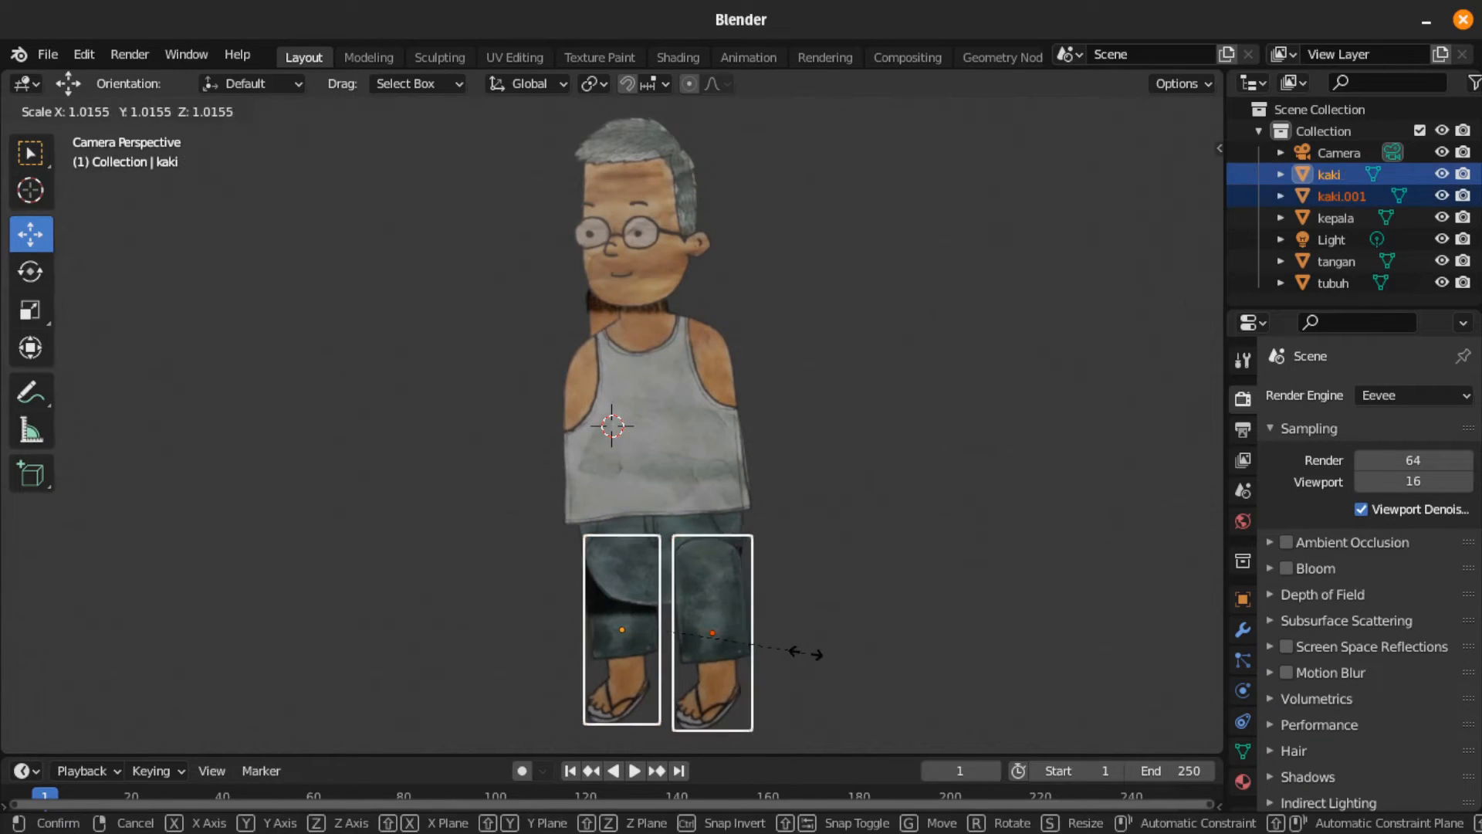
pyautogui.click(804, 637)
pyautogui.click(803, 645)
# Move the tangan plane out from behind the torso to the side of the front leg and scale it along Z
pyautogui.click(593, 324)
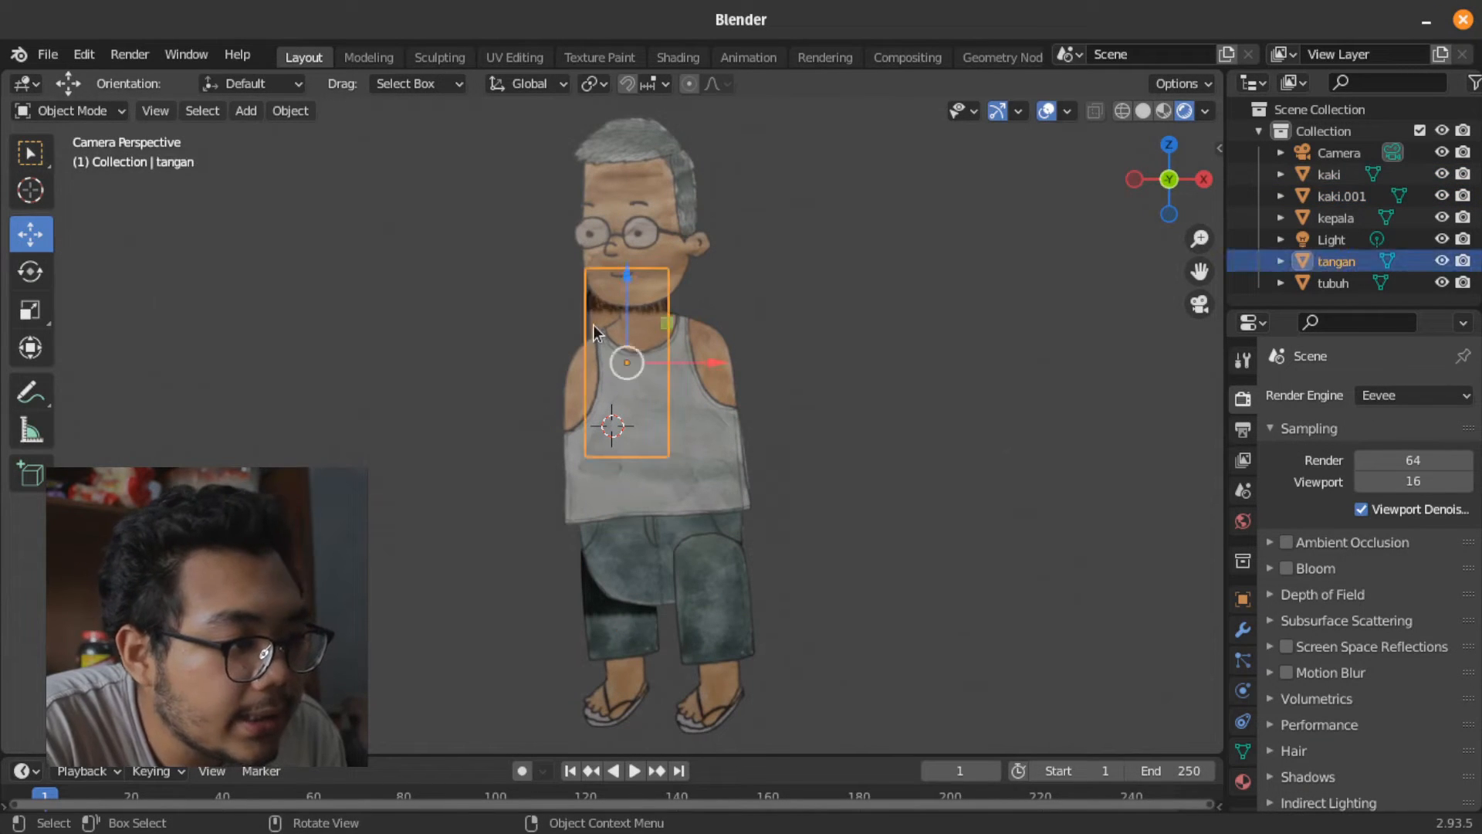
pyautogui.press('g')
pyautogui.click(780, 406)
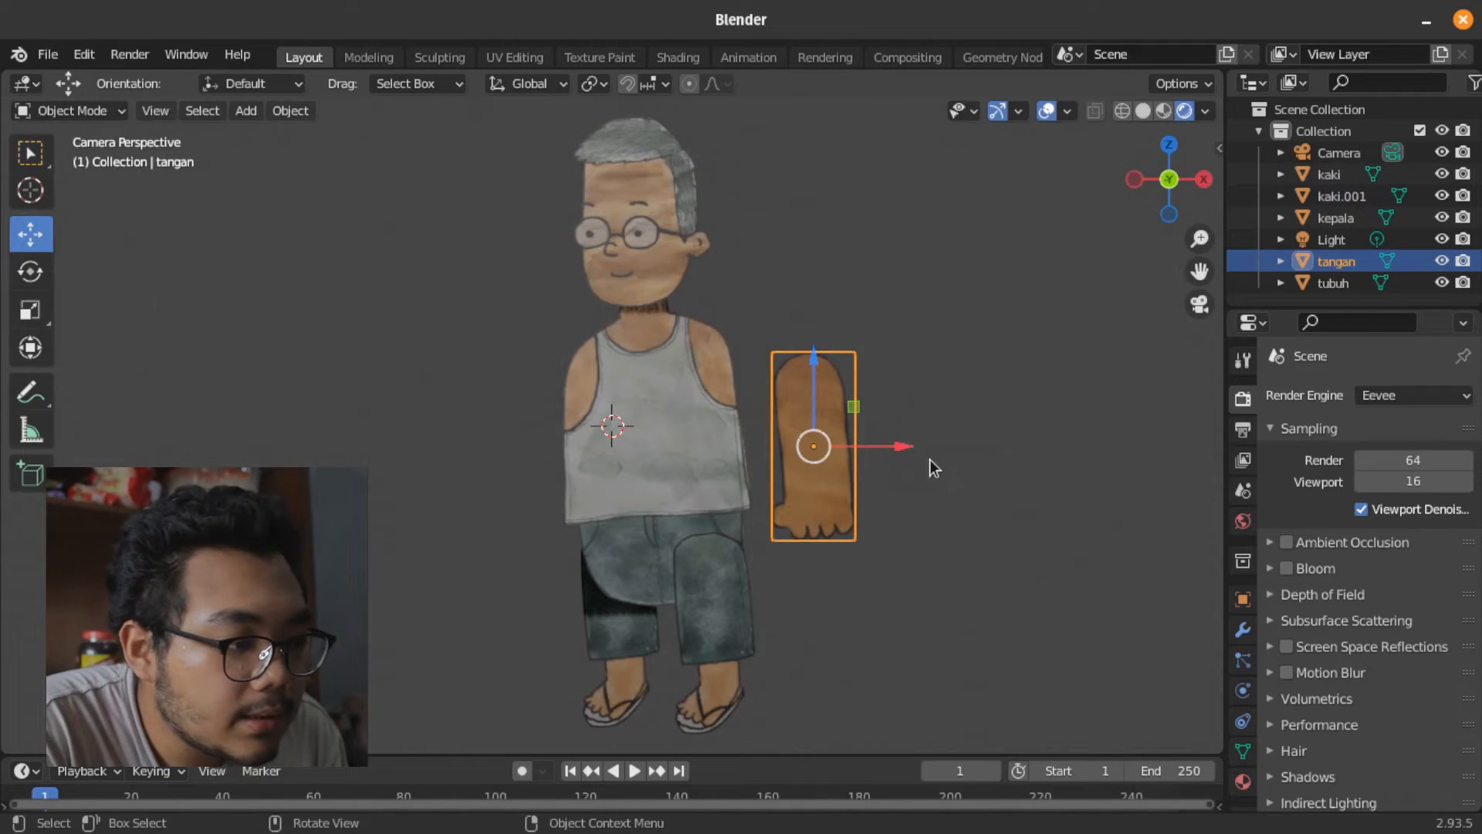
pyautogui.scroll(1, 858, 445)
pyautogui.scroll(1, 858, 445)
pyautogui.press('s')
pyautogui.press('z')
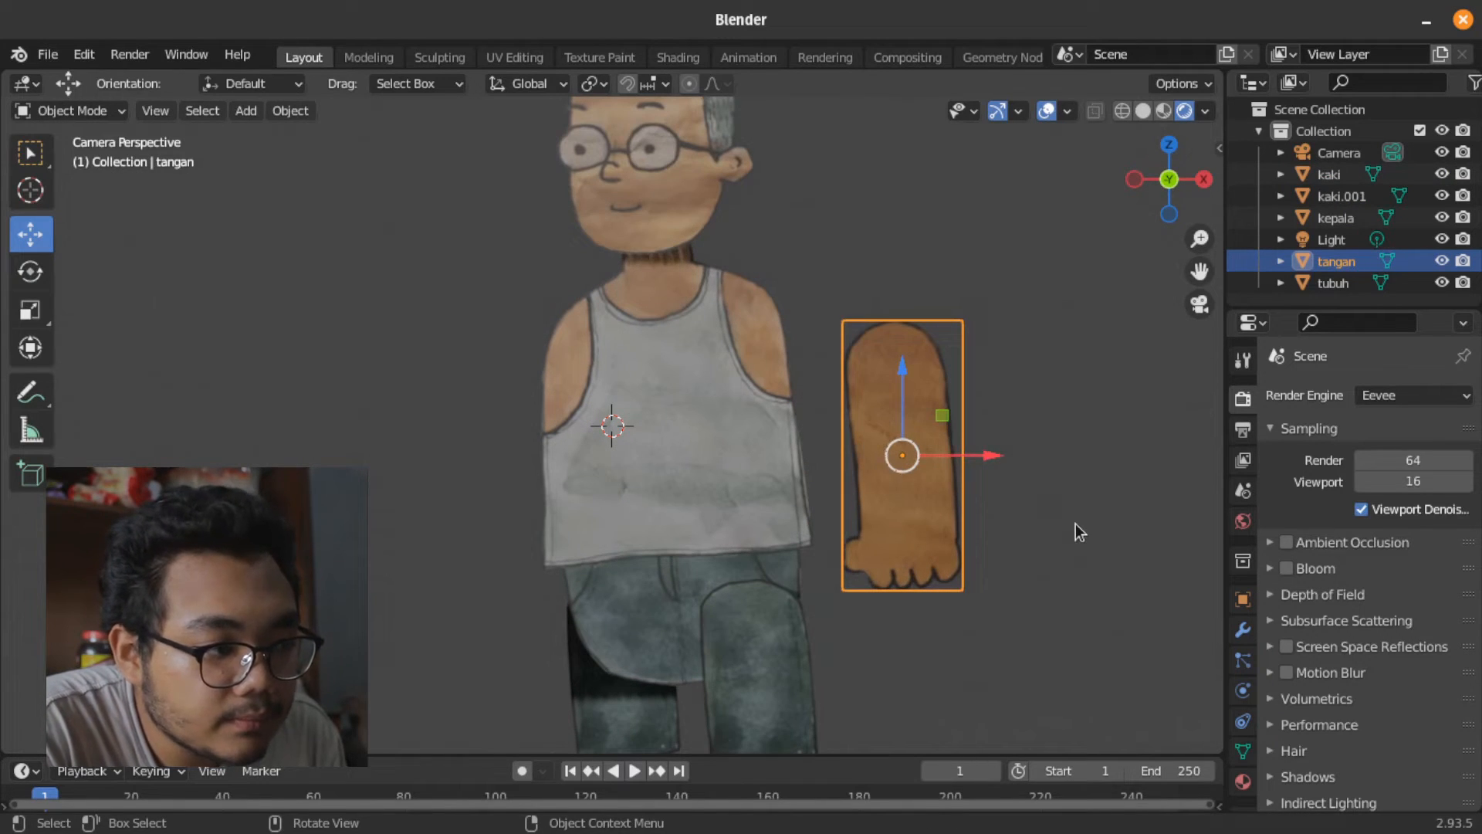
pyautogui.click(1004, 479)
# Fit the tangan plane over the shoulder above the front leg, adjusting its size and slight tilt
pyautogui.press('g')
pyautogui.click(1027, 498)
pyautogui.press('s')
pyautogui.click(1016, 493)
pyautogui.press('g')
pyautogui.click(930, 481)
# Separate the tangan and tubuh planes along Y so that the arm sits in front of the torso
pyautogui.moveTo(1170, 215); pyautogui.dragTo(1239, 217)
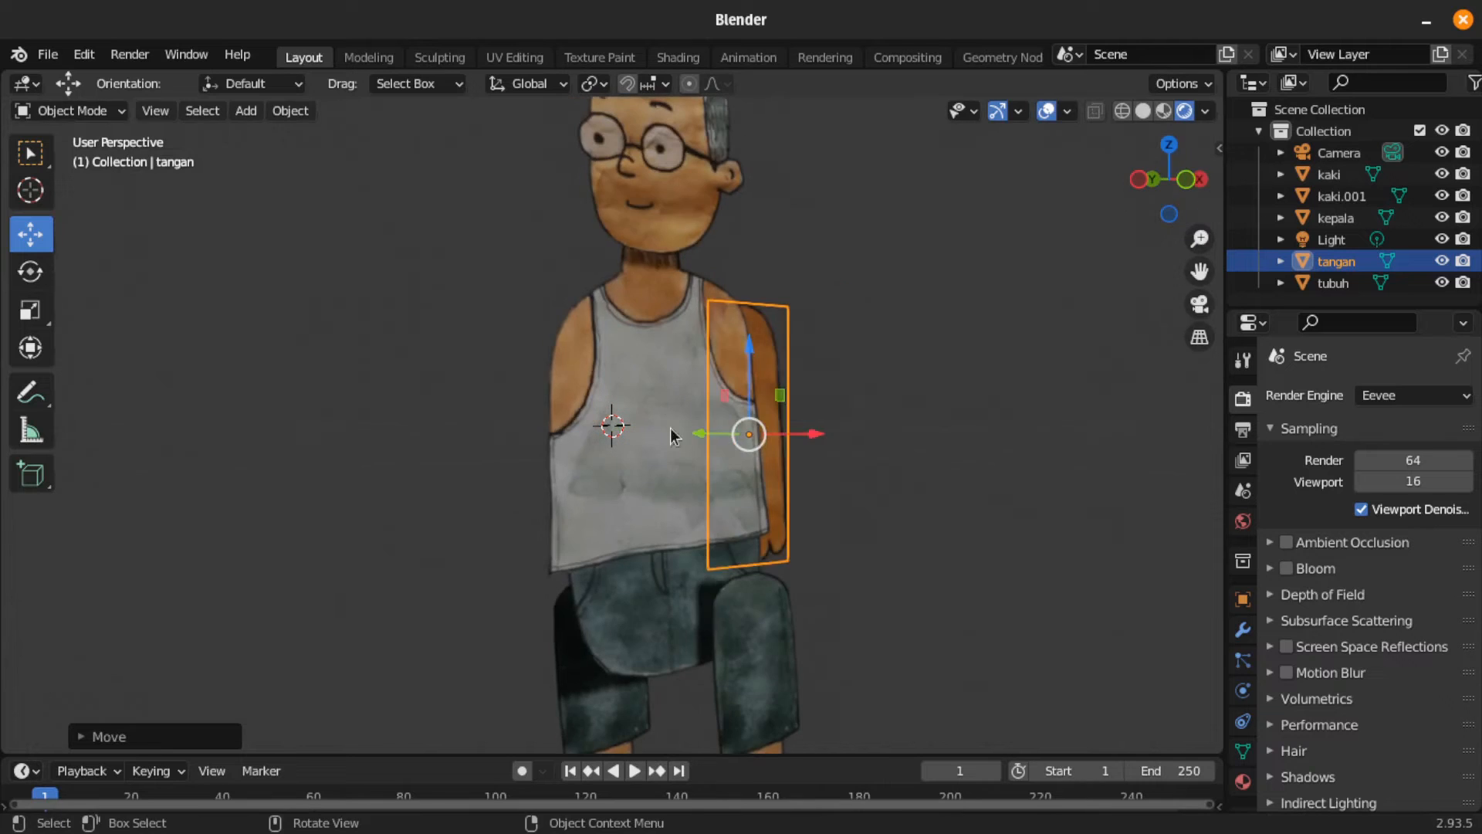
pyautogui.moveTo(709, 431); pyautogui.dragTo(728, 428)
pyautogui.click(665, 432)
pyautogui.moveTo(1162, 193); pyautogui.dragTo(1266, 198)
pyautogui.scroll(4, 890, 317)
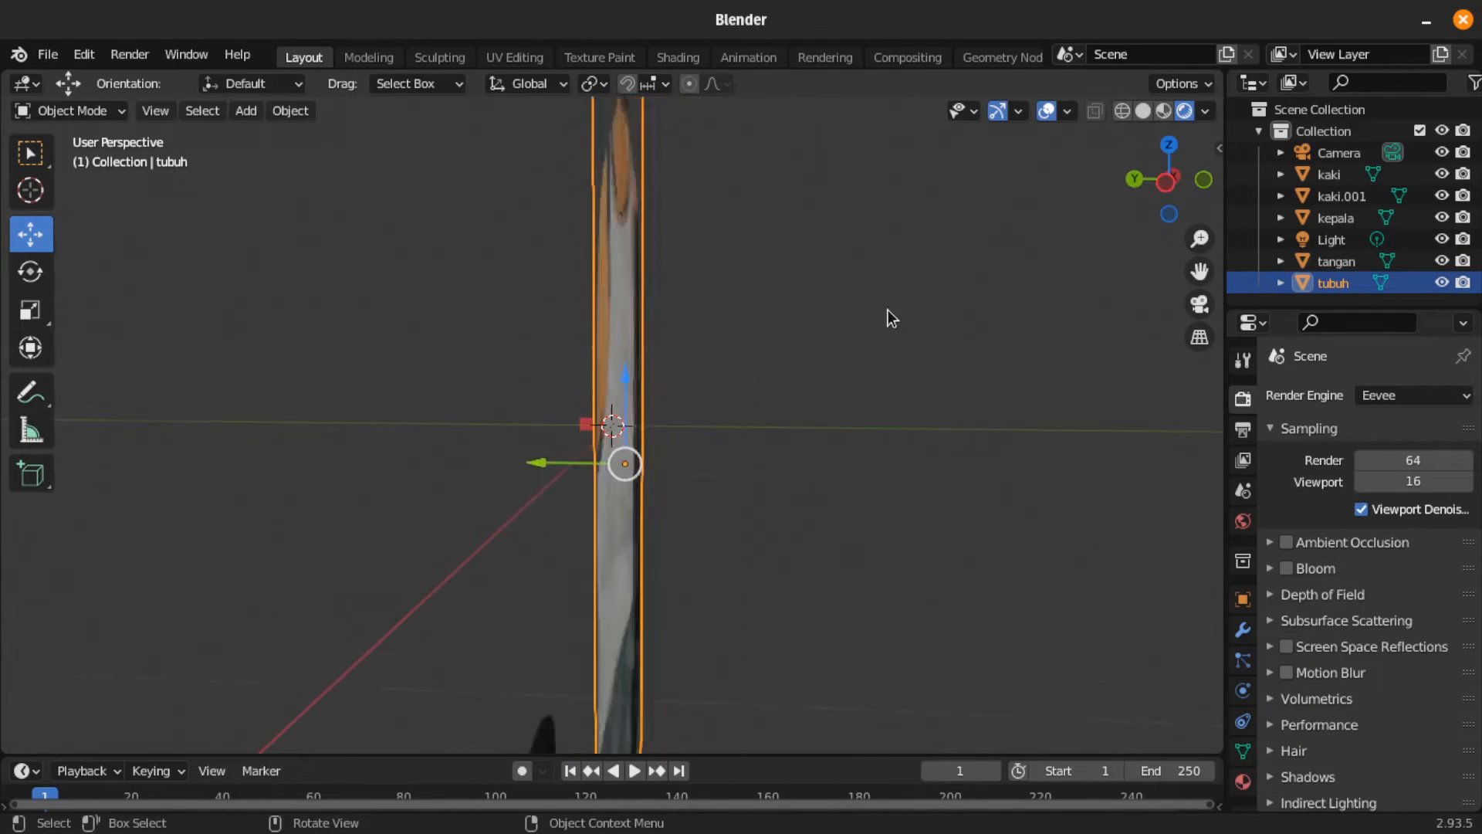
pyautogui.moveTo(540, 489); pyautogui.dragTo(554, 489)
pyautogui.click(734, 468)
pyautogui.moveTo(648, 413); pyautogui.dragTo(611, 415)
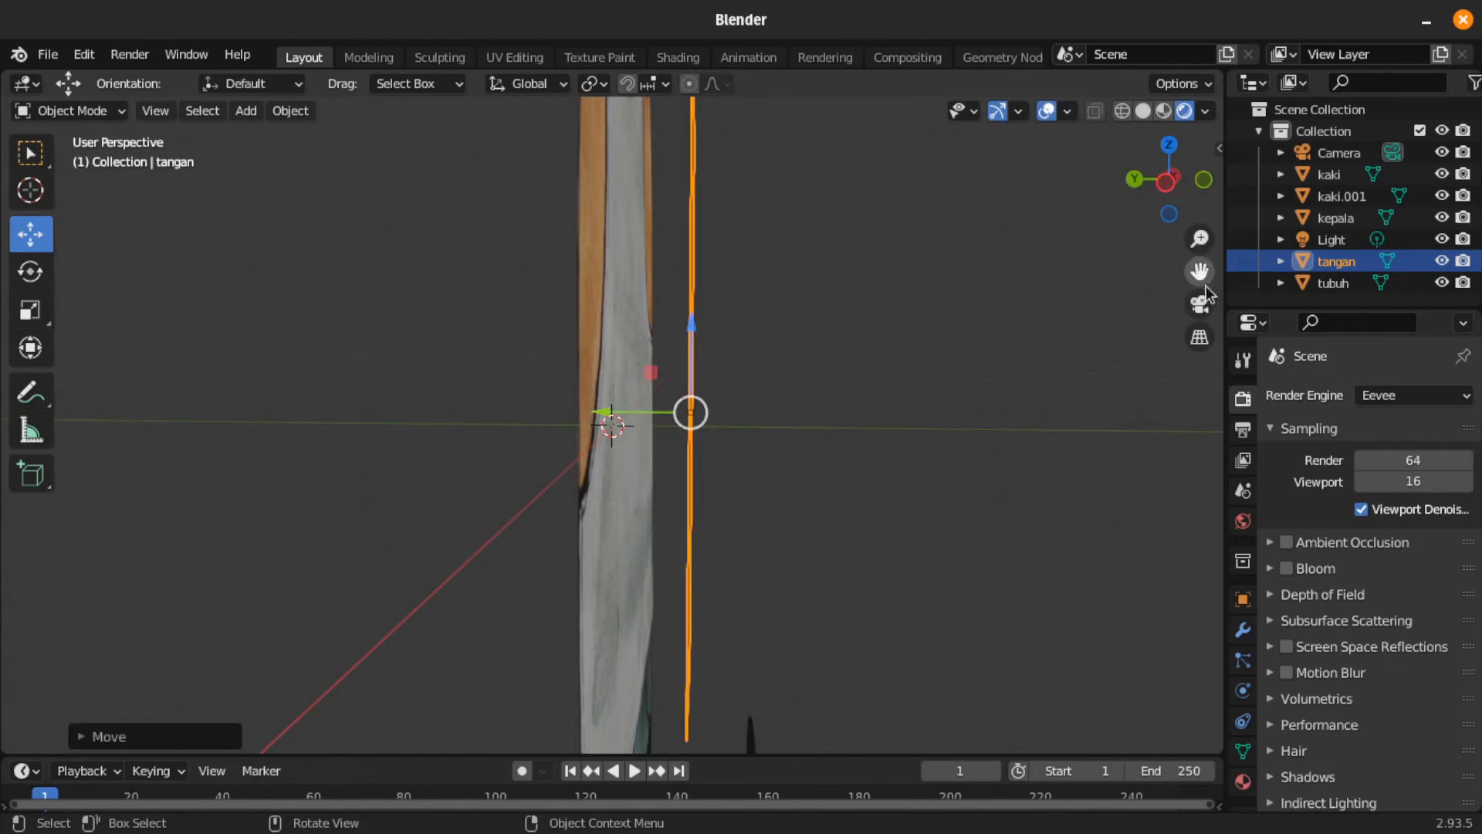
# Duplicate the tangan plane, rotate the copy outward and place it on the opposite shoulder
pyautogui.click(1204, 301)
pyautogui.hotkey('shift', 'd')
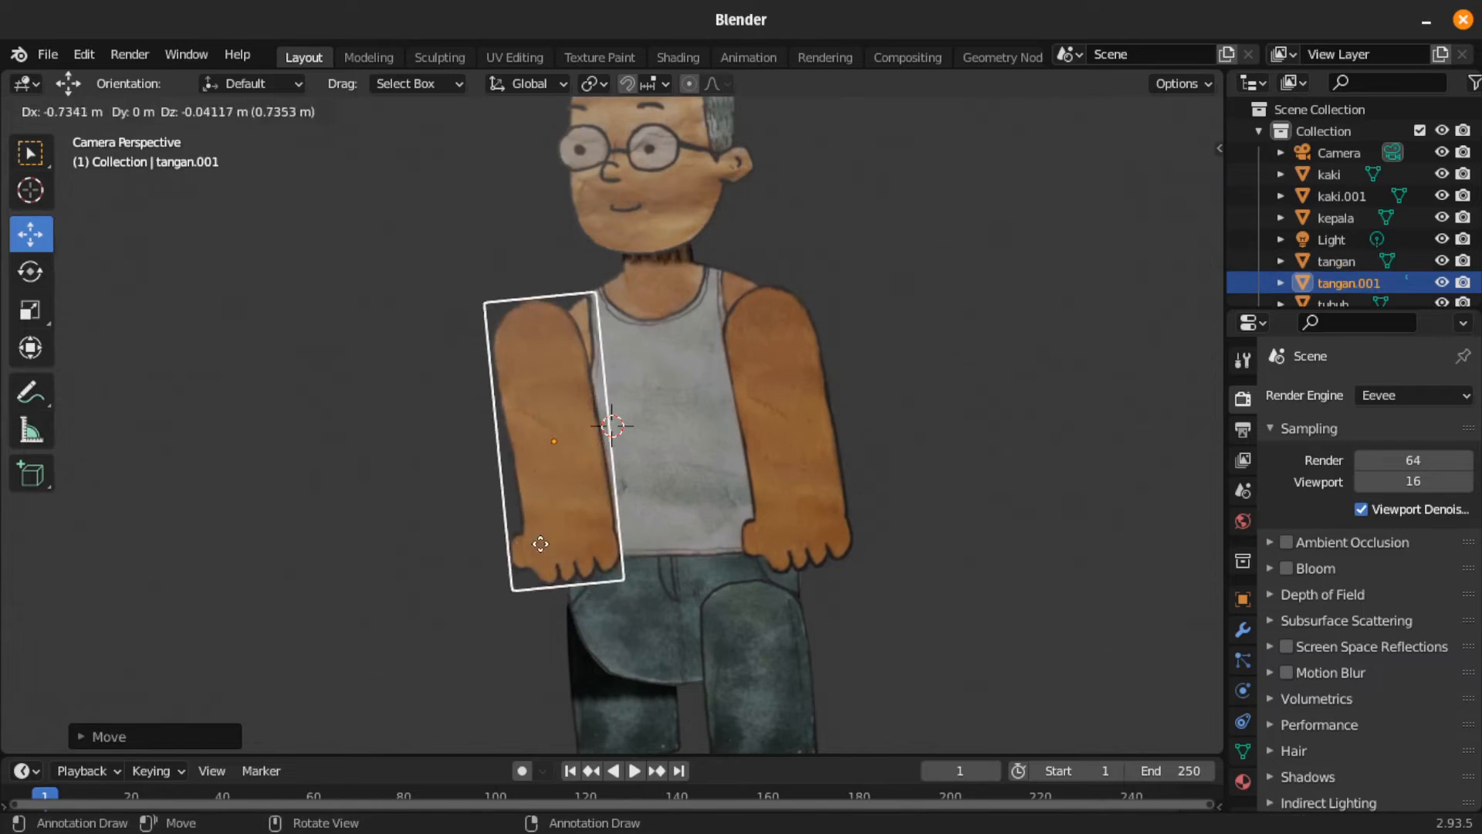
pyautogui.press('r')
pyautogui.click(699, 578)
pyautogui.press('g')
pyautogui.click(696, 577)
pyautogui.press('r')
pyautogui.click(699, 471)
pyautogui.press('g')
pyautogui.click(702, 464)
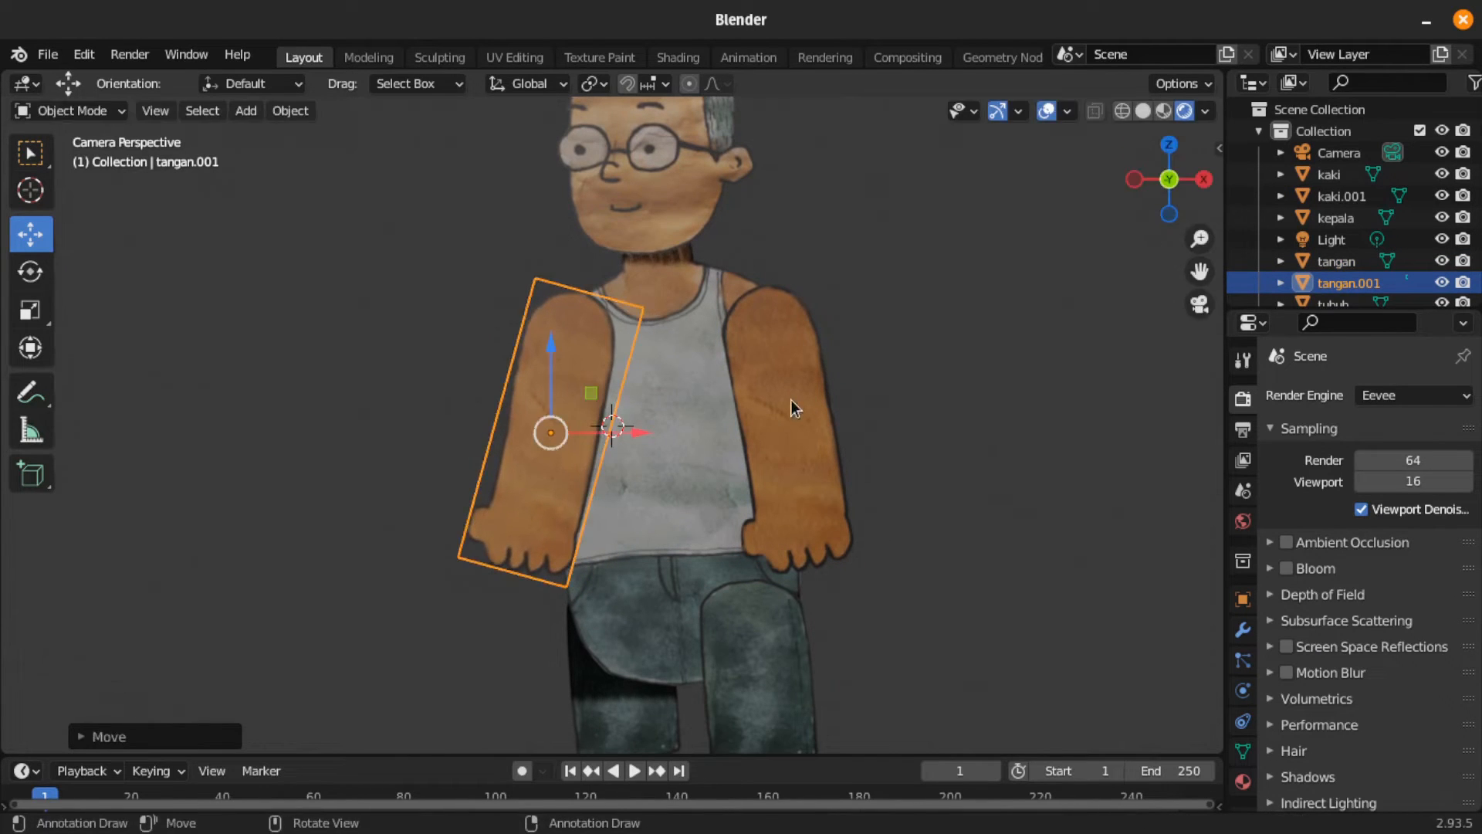
# Push the duplicated arm plane back along Y behind the torso, keeping it close to the tubuh plane
pyautogui.click(794, 402)
pyautogui.click(804, 399)
pyautogui.click(557, 426)
pyautogui.moveTo(1158, 181); pyautogui.dragTo(1204, 184)
pyautogui.scroll(6, 532, 437)
pyautogui.moveTo(525, 439); pyautogui.dragTo(483, 430)
pyautogui.click(1104, 203)
pyautogui.moveTo(1150, 185)
pyautogui.mouseDown()
pyautogui.moveTo(1219, 184)
pyautogui.moveTo(1146, 184)
pyautogui.mouseUp()
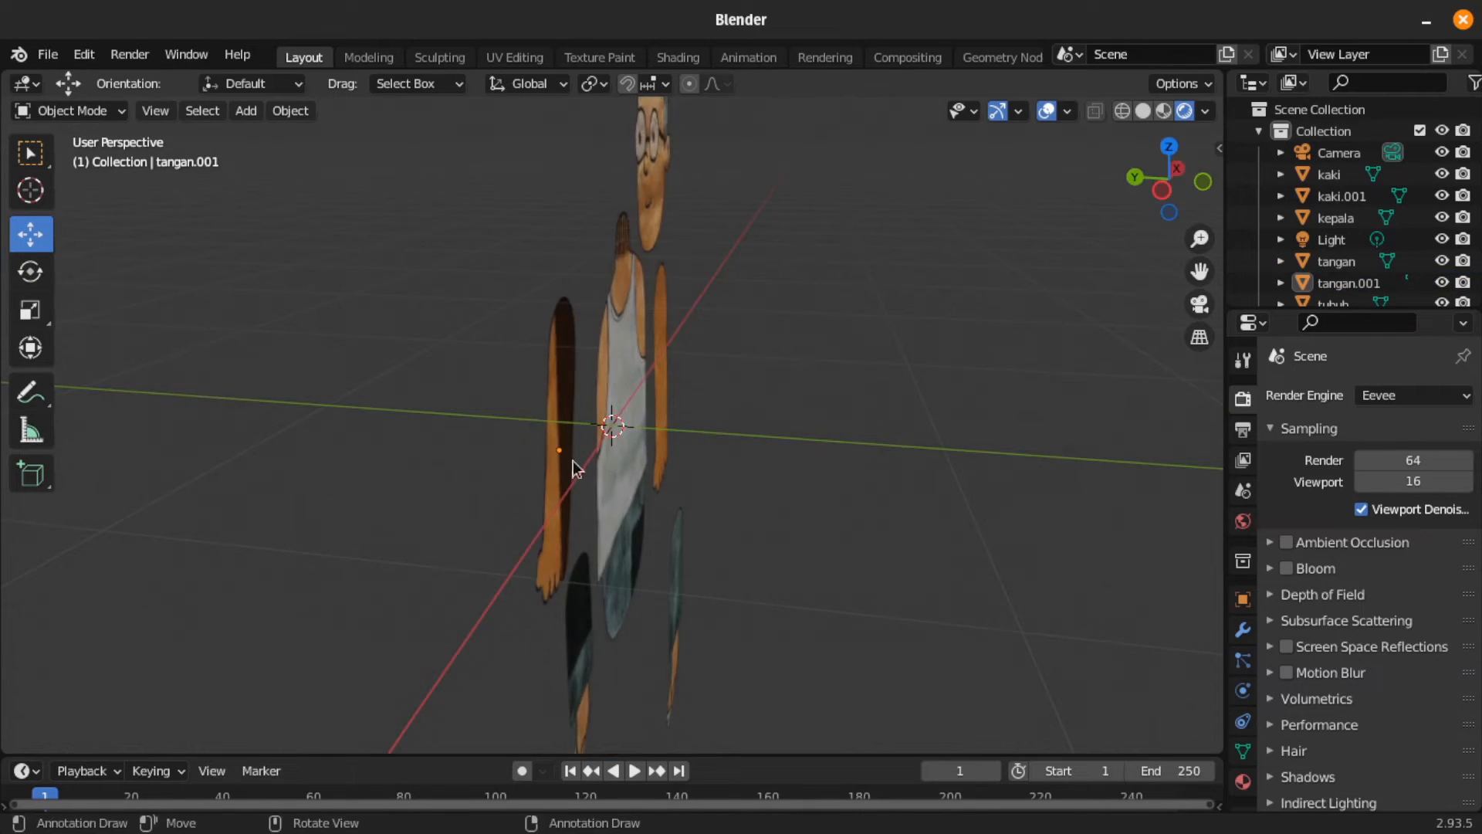
pyautogui.click(572, 465)
pyautogui.moveTo(479, 446); pyautogui.dragTo(503, 453)
# Reposition both arm planes at the shoulders as seen through the camera
pyautogui.click(1199, 305)
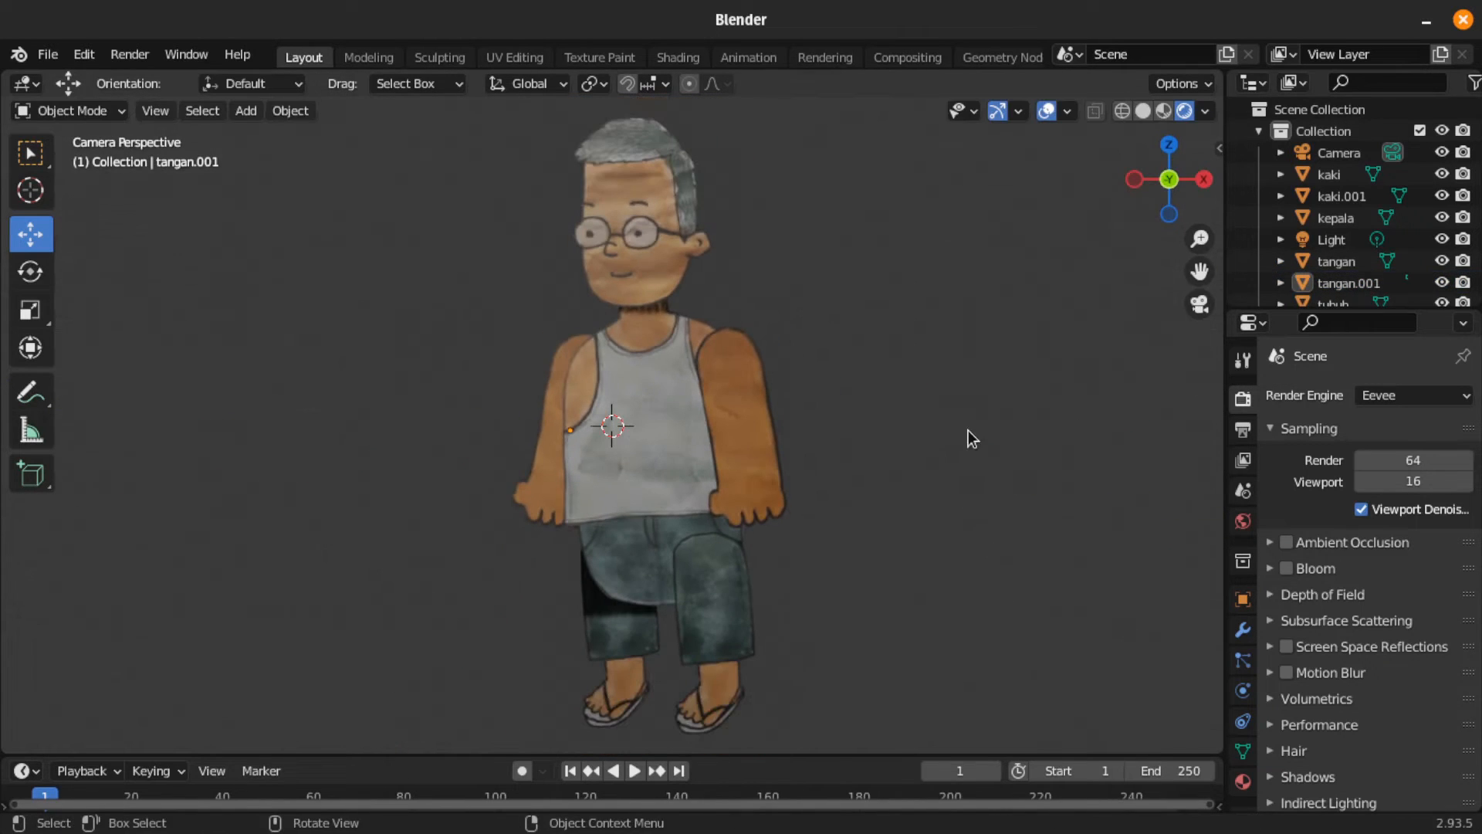
pyautogui.press('g')
pyautogui.click(552, 453)
pyautogui.click(733, 450)
pyautogui.press('g')
pyautogui.click(764, 447)
pyautogui.click(859, 604)
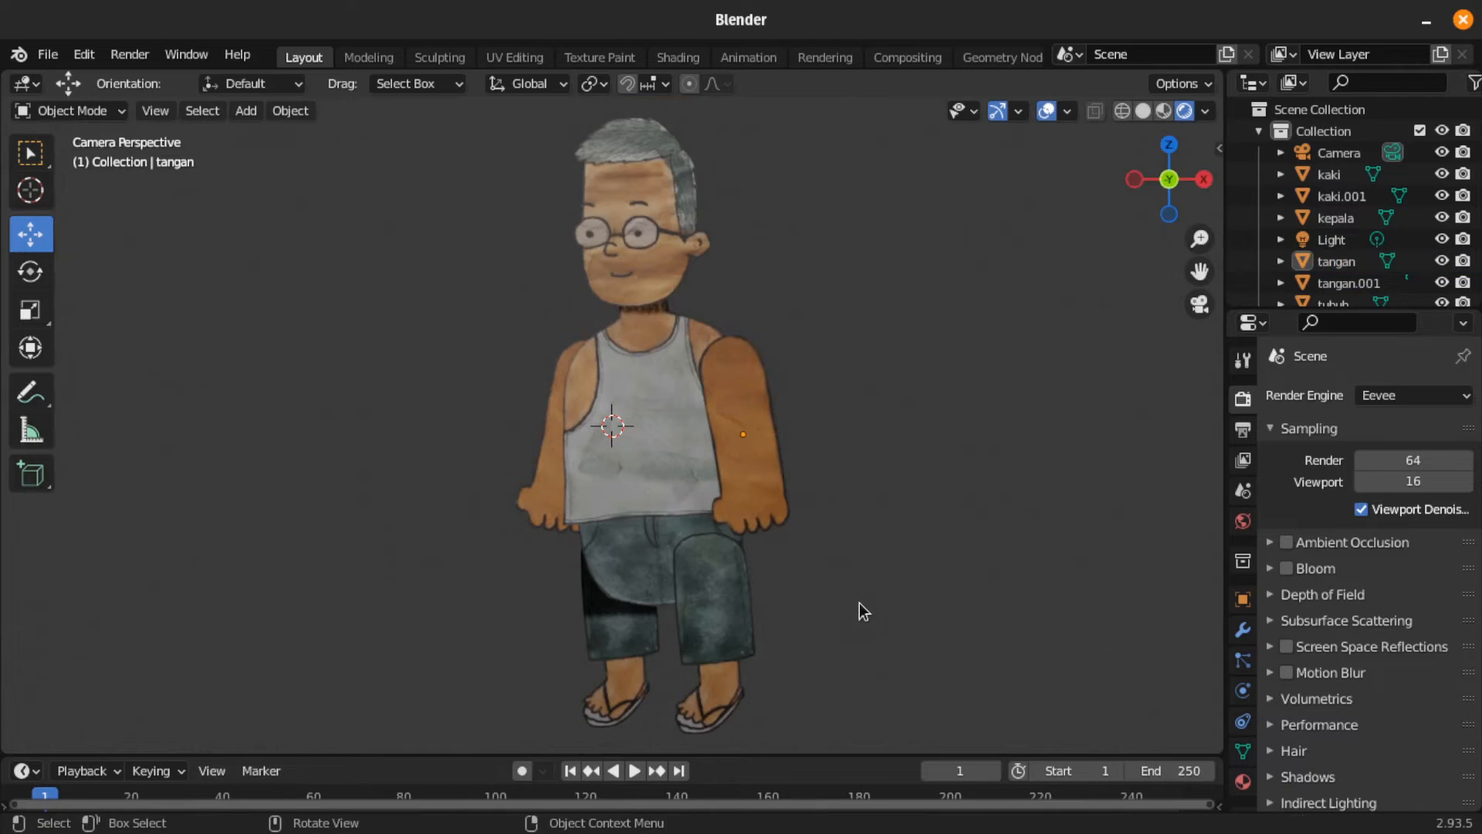
# Select both arm planes and make them narrower by scaling along X
pyautogui.scroll(-1, 859, 604)
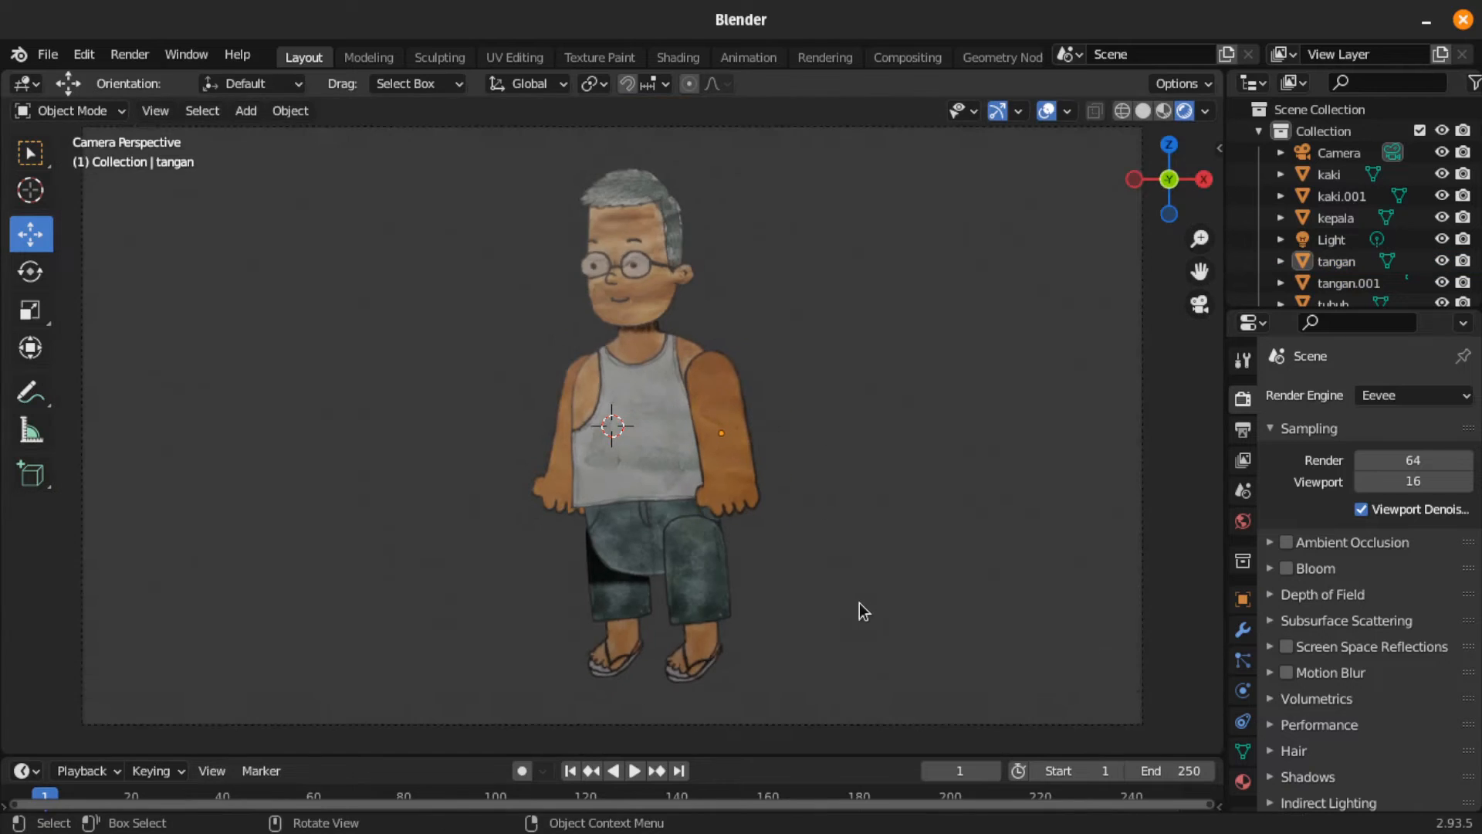
pyautogui.scroll(-2, 859, 604)
pyautogui.scroll(2, 859, 603)
pyautogui.click(693, 590)
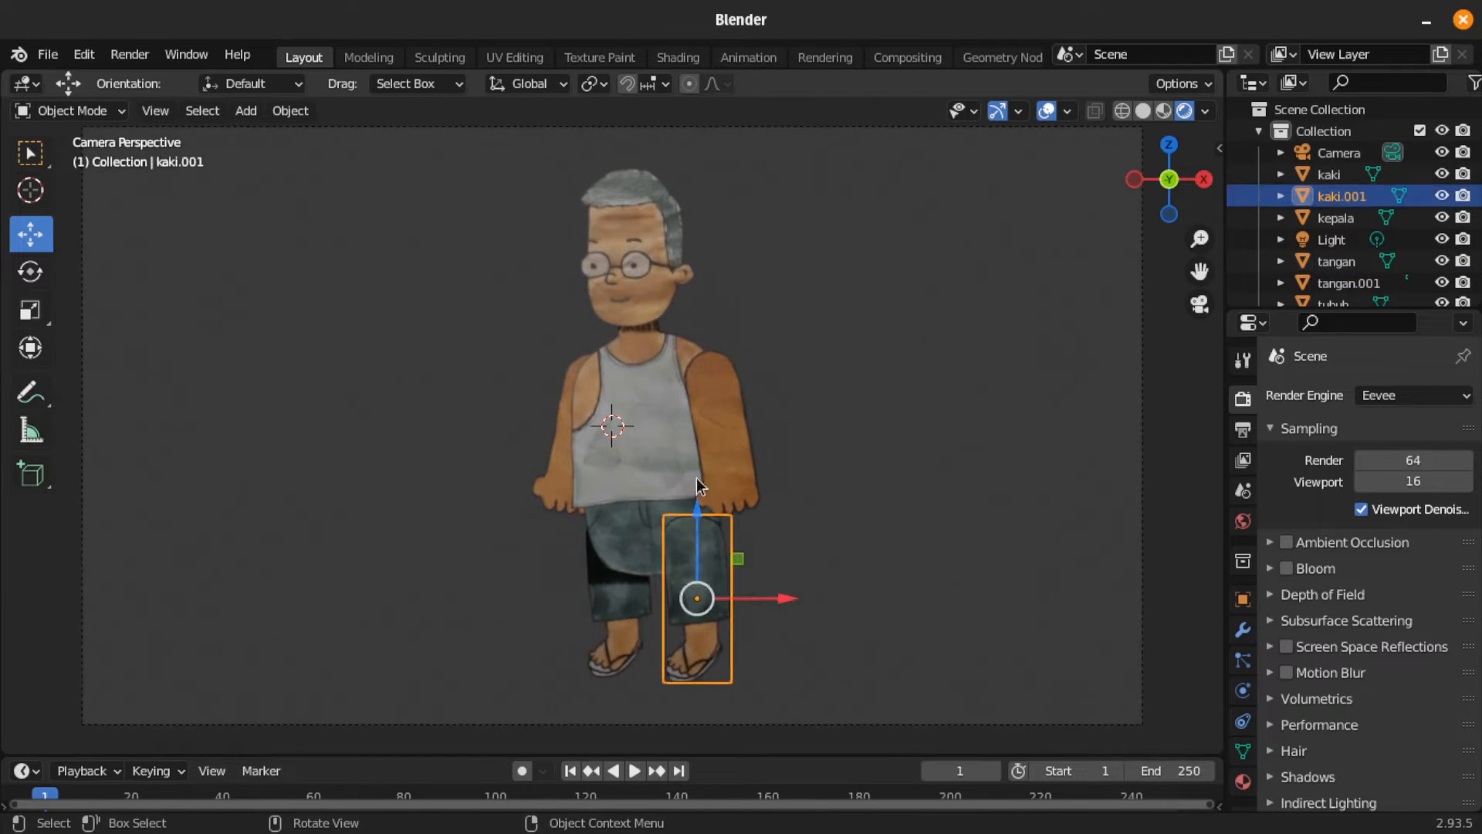
pyautogui.click(721, 463)
pyautogui.keyDown('shift'); pyautogui.click(559, 459); pyautogui.keyUp('shift')
pyautogui.scroll(2, 1006, 474)
pyautogui.press('s')
pyautogui.press('y')
pyautogui.press('x')
pyautogui.click(890, 476)
# Rotate the front tangan plane outward and realign its top with the shoulder
pyautogui.click(749, 513)
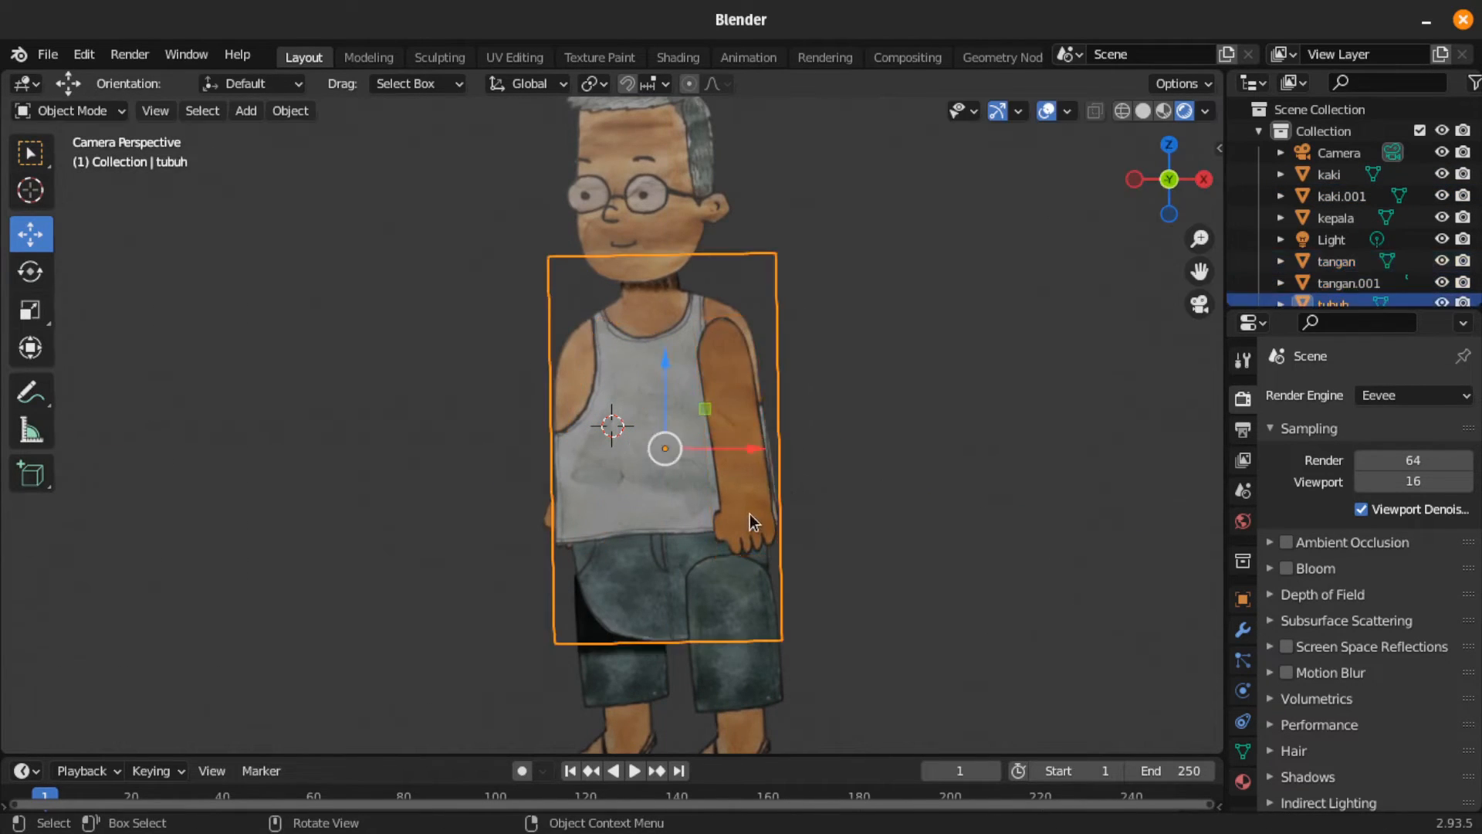
pyautogui.click(750, 513)
pyautogui.press('g')
pyautogui.click(798, 558)
pyautogui.press('r')
pyautogui.click(868, 530)
pyautogui.press('g')
pyautogui.click(887, 517)
# Move the rear arm plane outward so its hand shows beside the tank top
pyautogui.click(548, 530)
pyautogui.press('g')
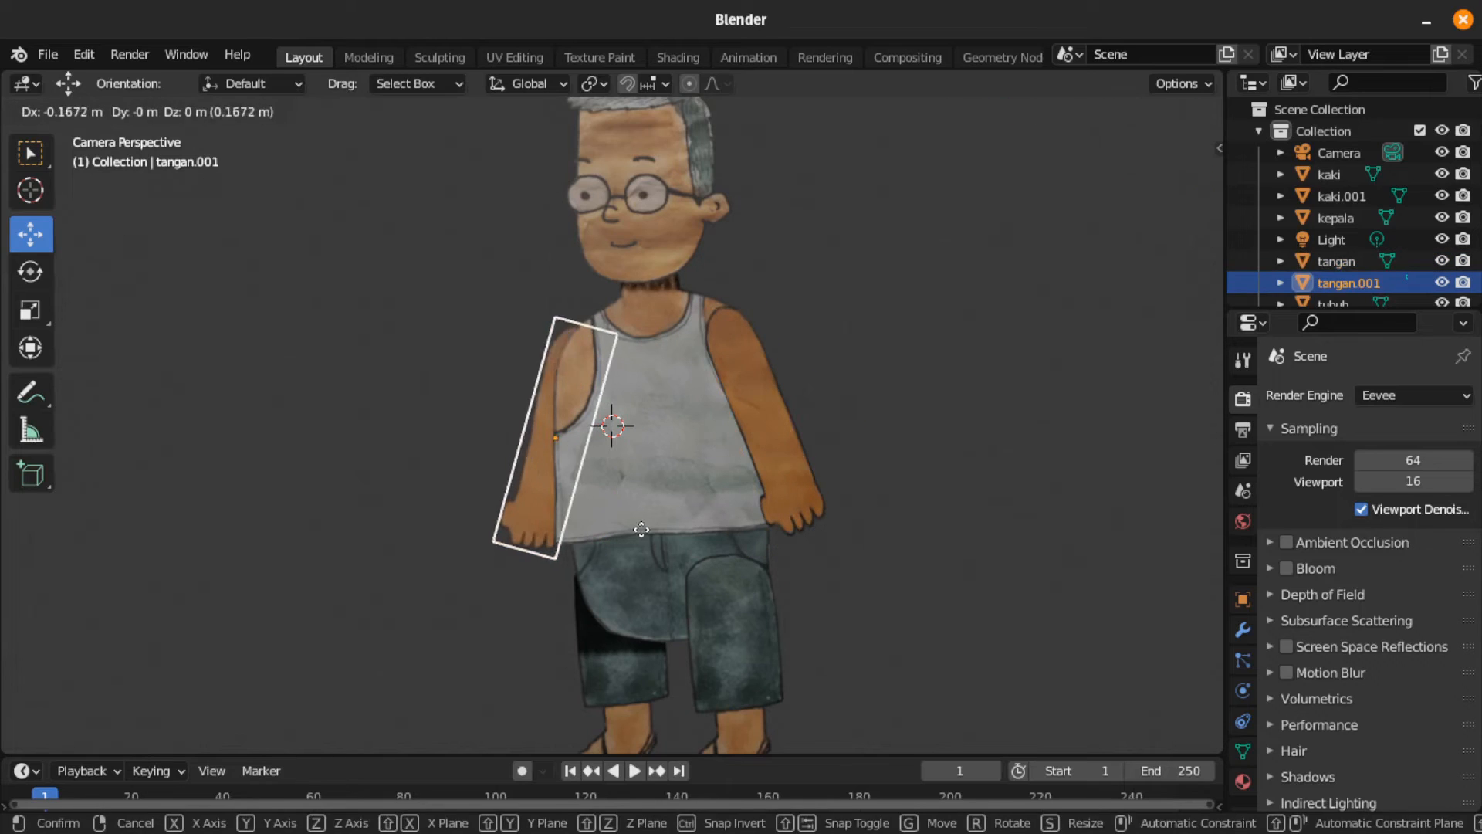
pyautogui.click(519, 532)
pyautogui.click(856, 489)
# Select both leg planes and adjust their width slightly by scaling along X
pyautogui.click(728, 633)
pyautogui.keyDown('shift'); pyautogui.click(613, 662); pyautogui.keyUp('shift')
pyautogui.press('s')
pyautogui.press('x')
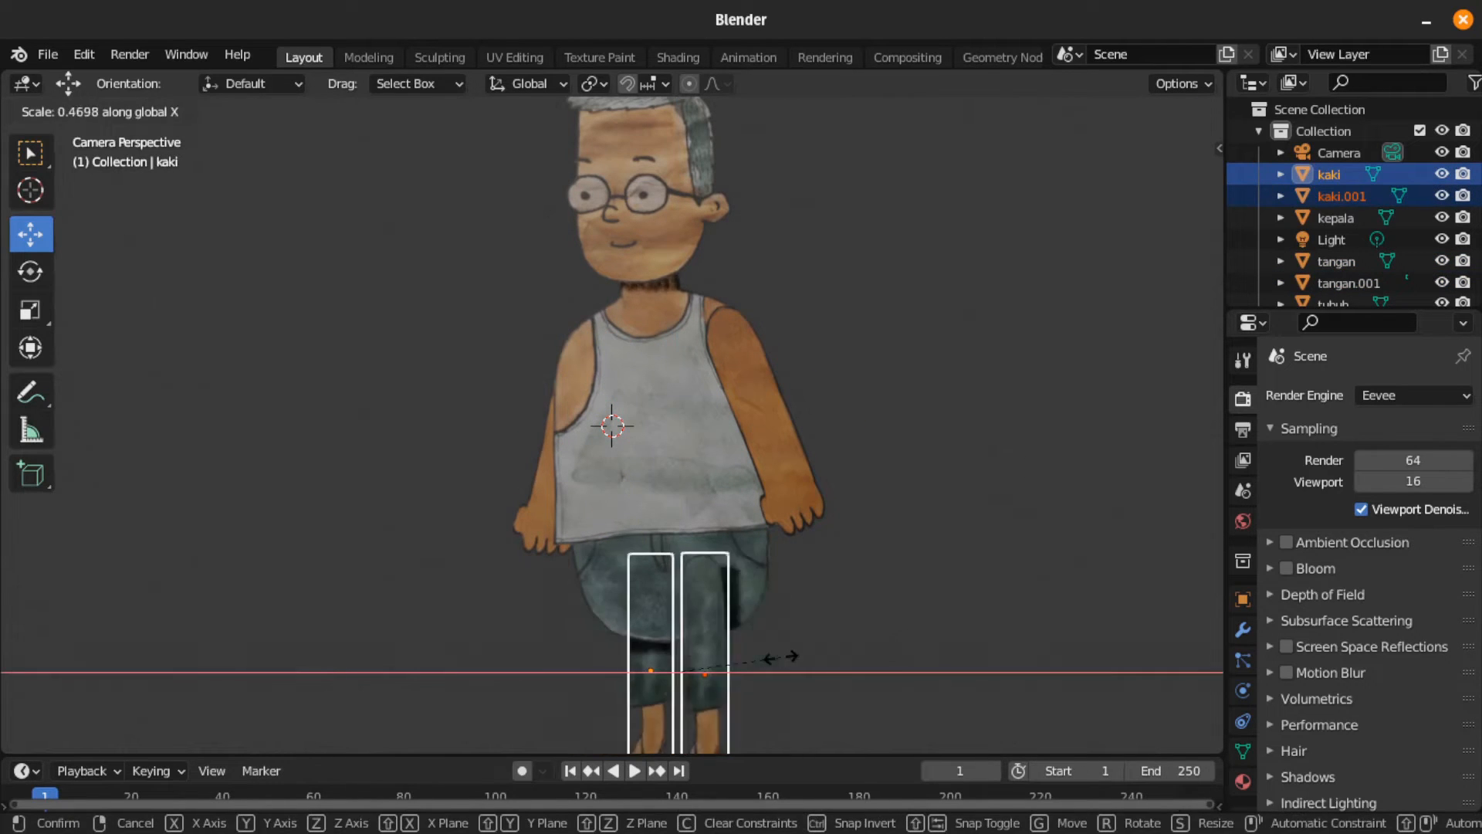
pyautogui.click(826, 642)
pyautogui.press('s')
pyautogui.press('x')
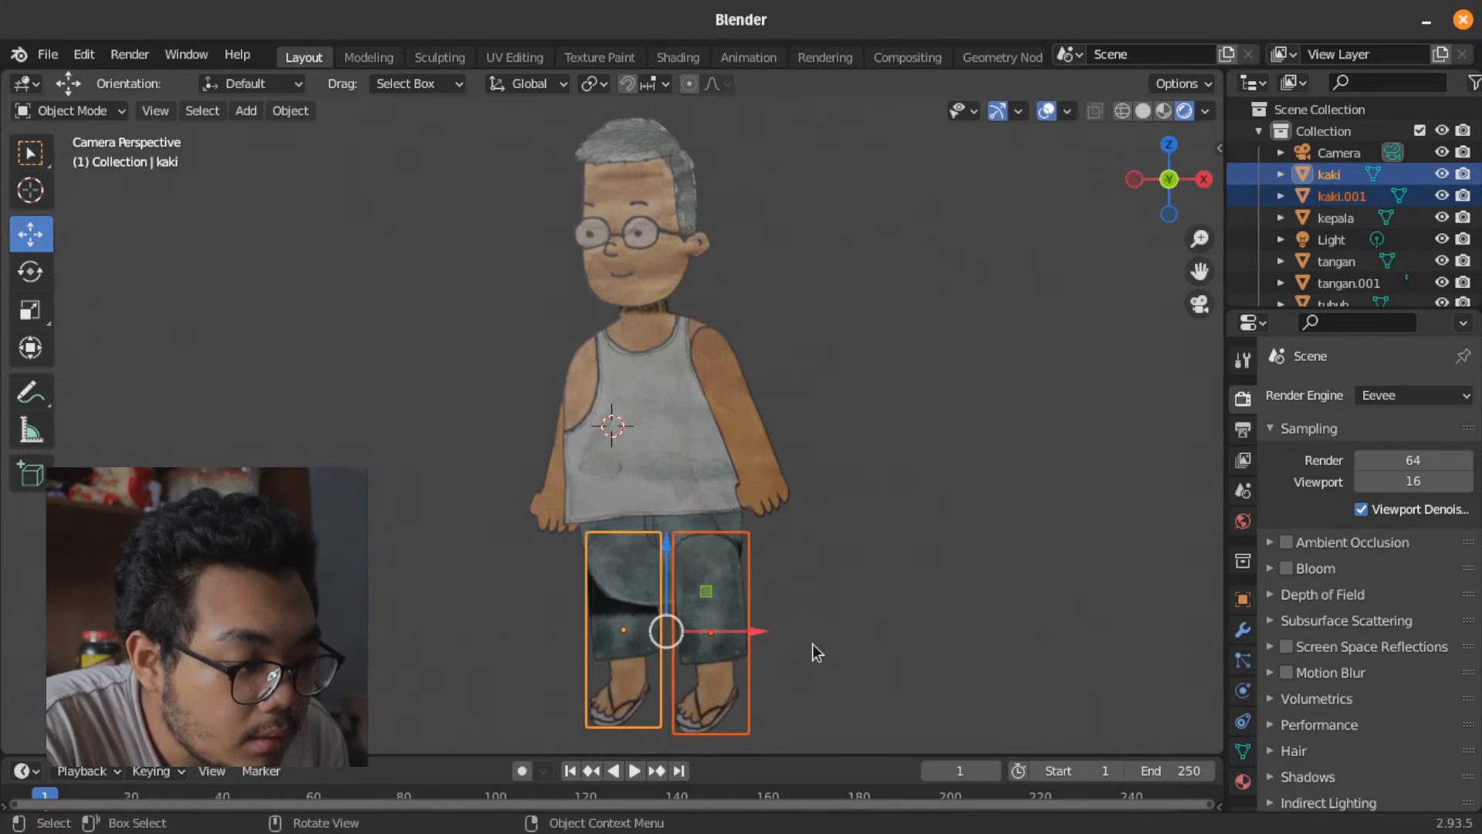
pyautogui.click(810, 642)
# Nudge the front leg plane sideways and check how both legs overlap the shorts
pyautogui.click(726, 660)
pyautogui.press('g')
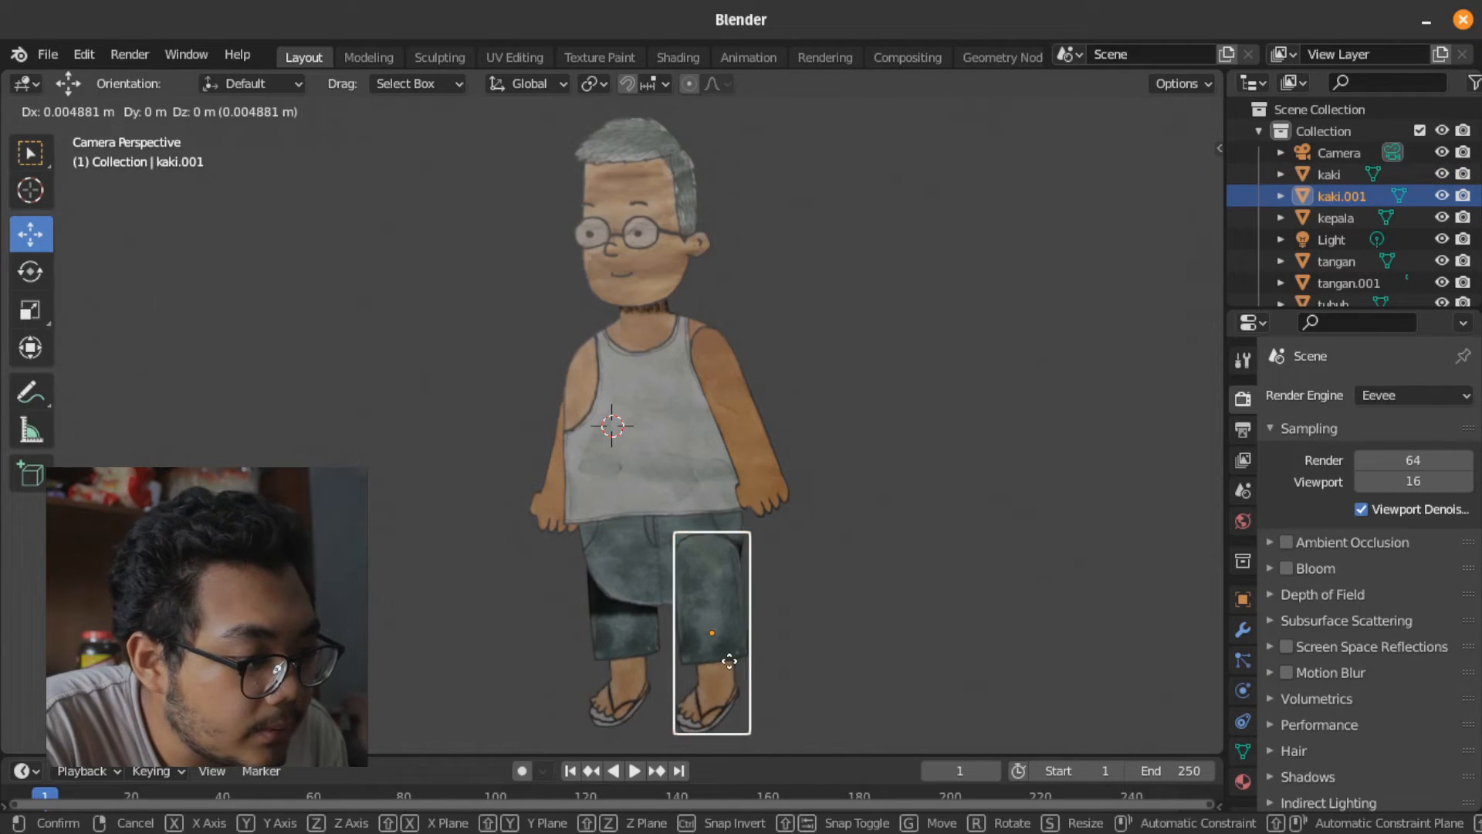
pyautogui.click(723, 661)
pyautogui.click(611, 682)
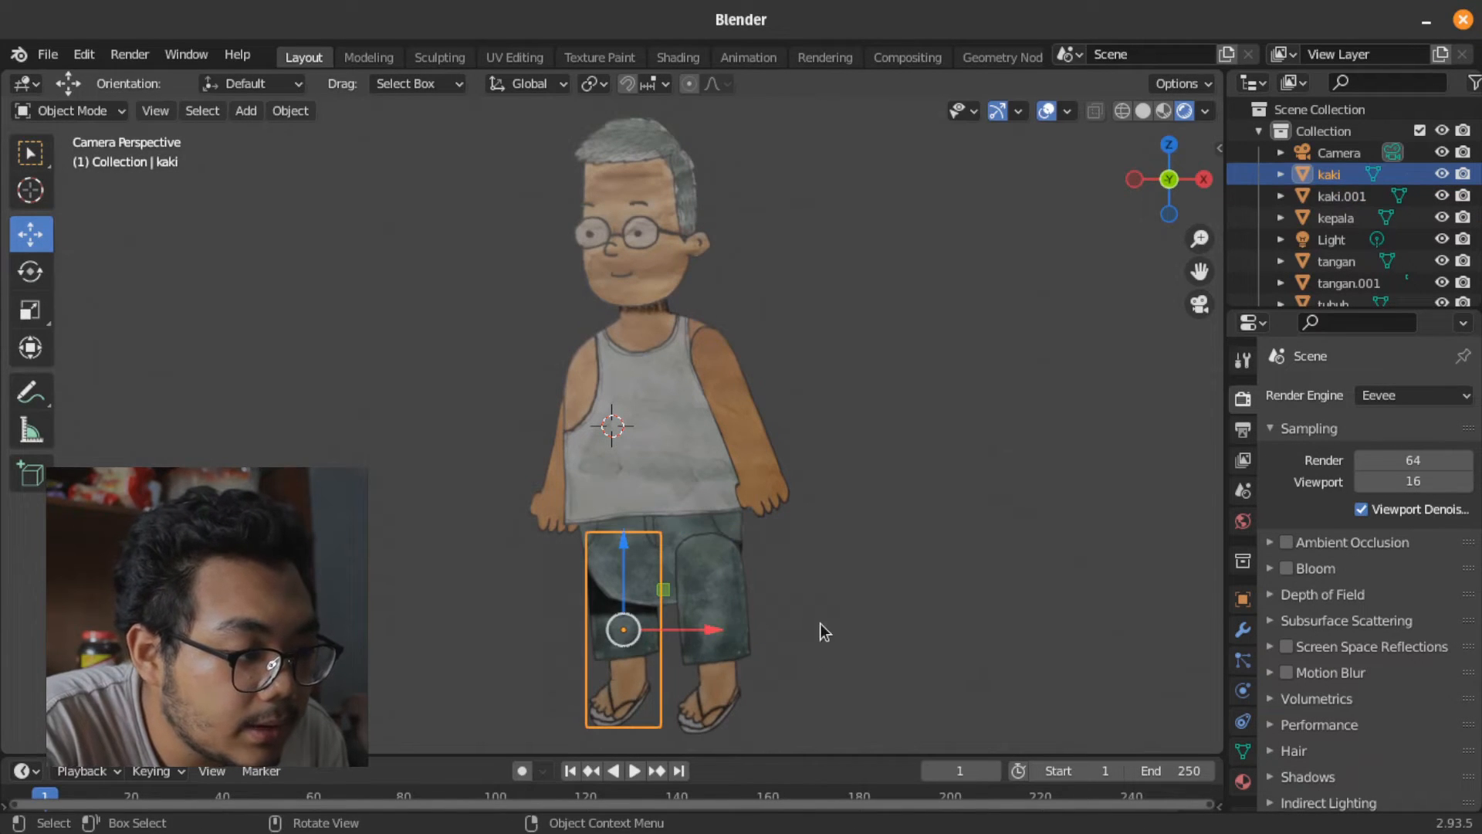
pyautogui.press('x')
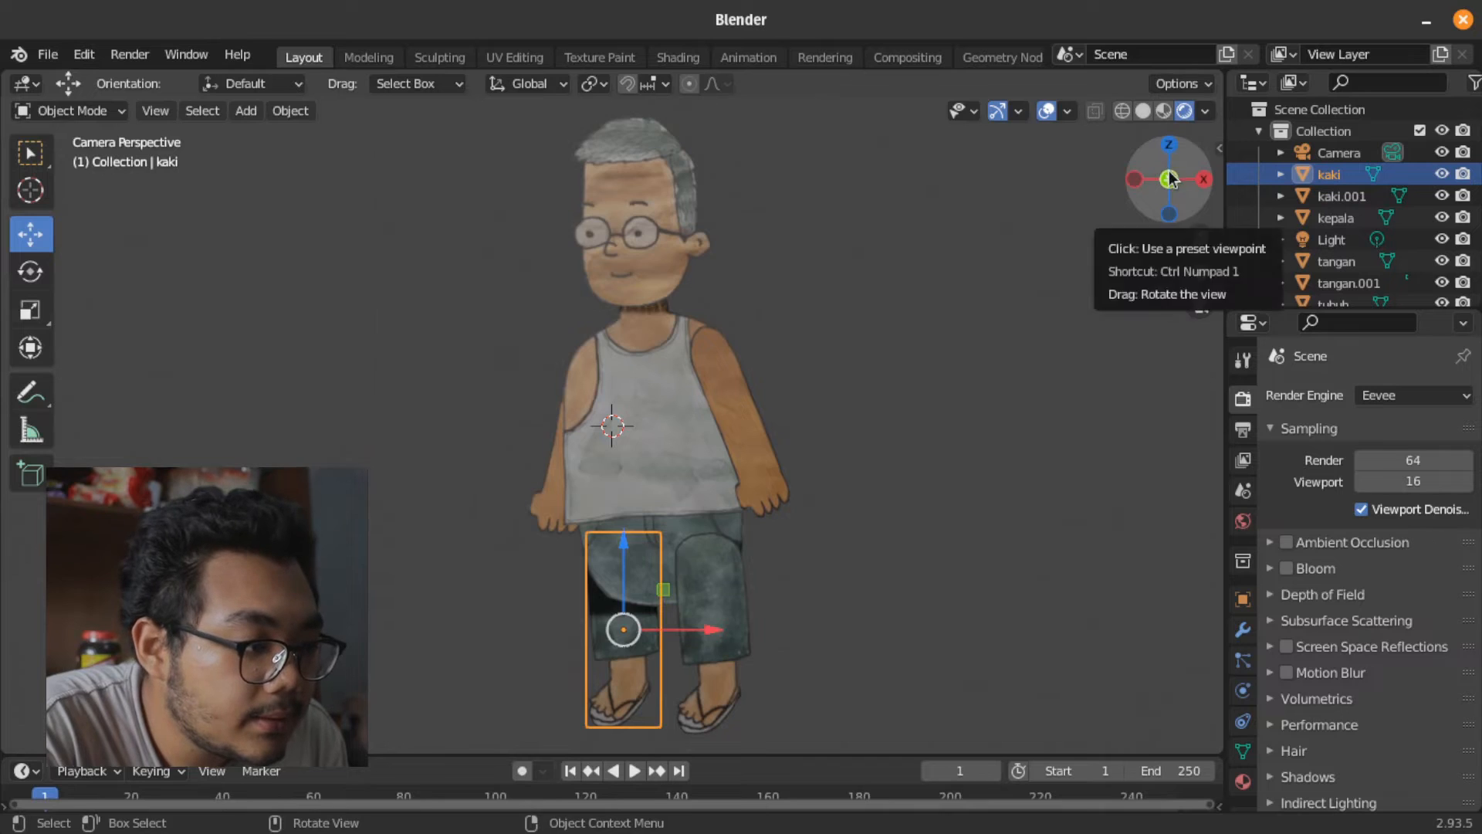
pyautogui.moveTo(1164, 180); pyautogui.dragTo(1175, 184)
pyautogui.scroll(5, 688, 619)
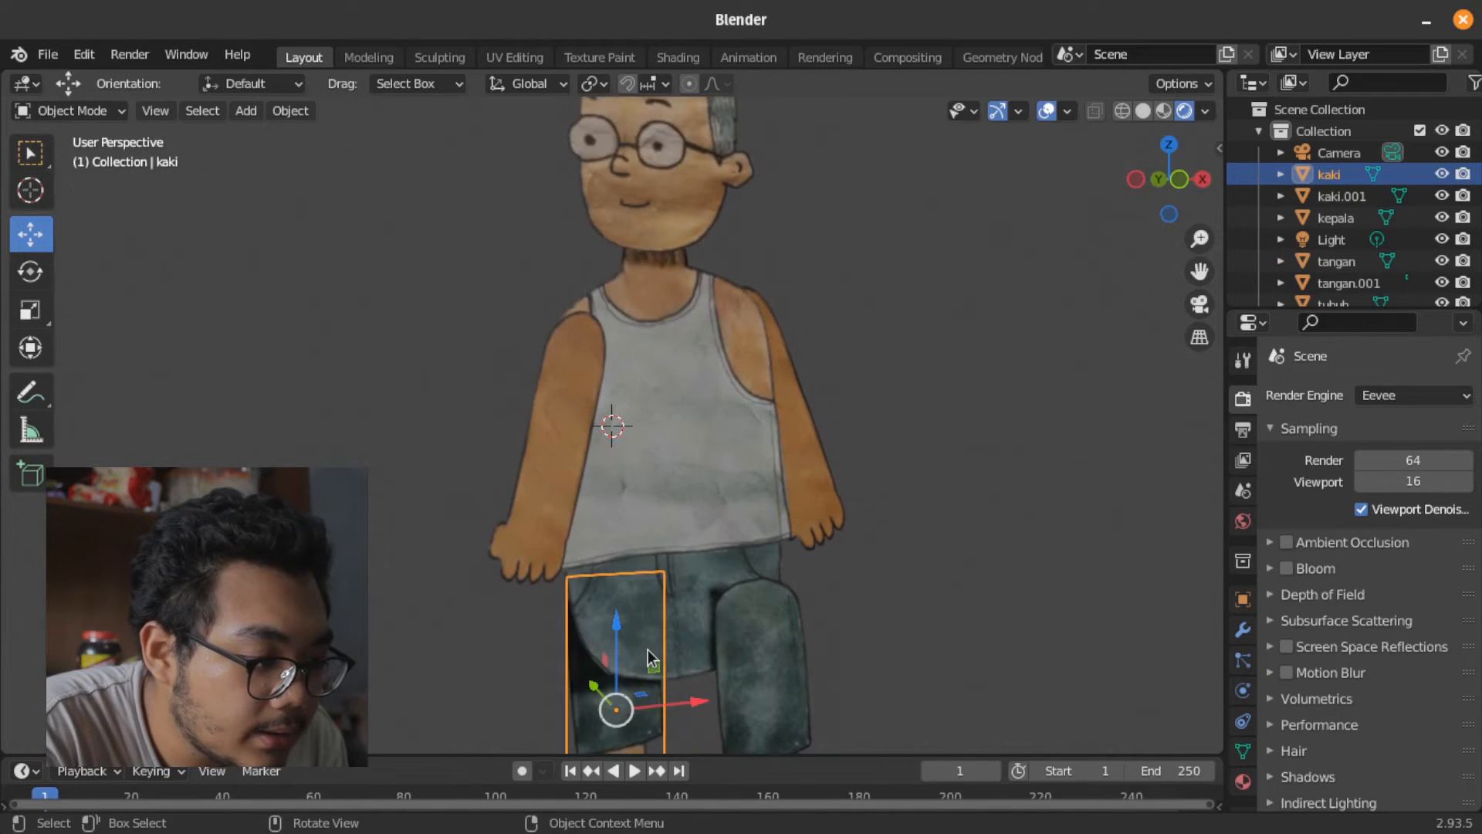
pyautogui.click(816, 648)
# Split the 3D viewport with one half in camera view, and move the light from above the character to above the camera
pyautogui.scroll(-8, 869, 479)
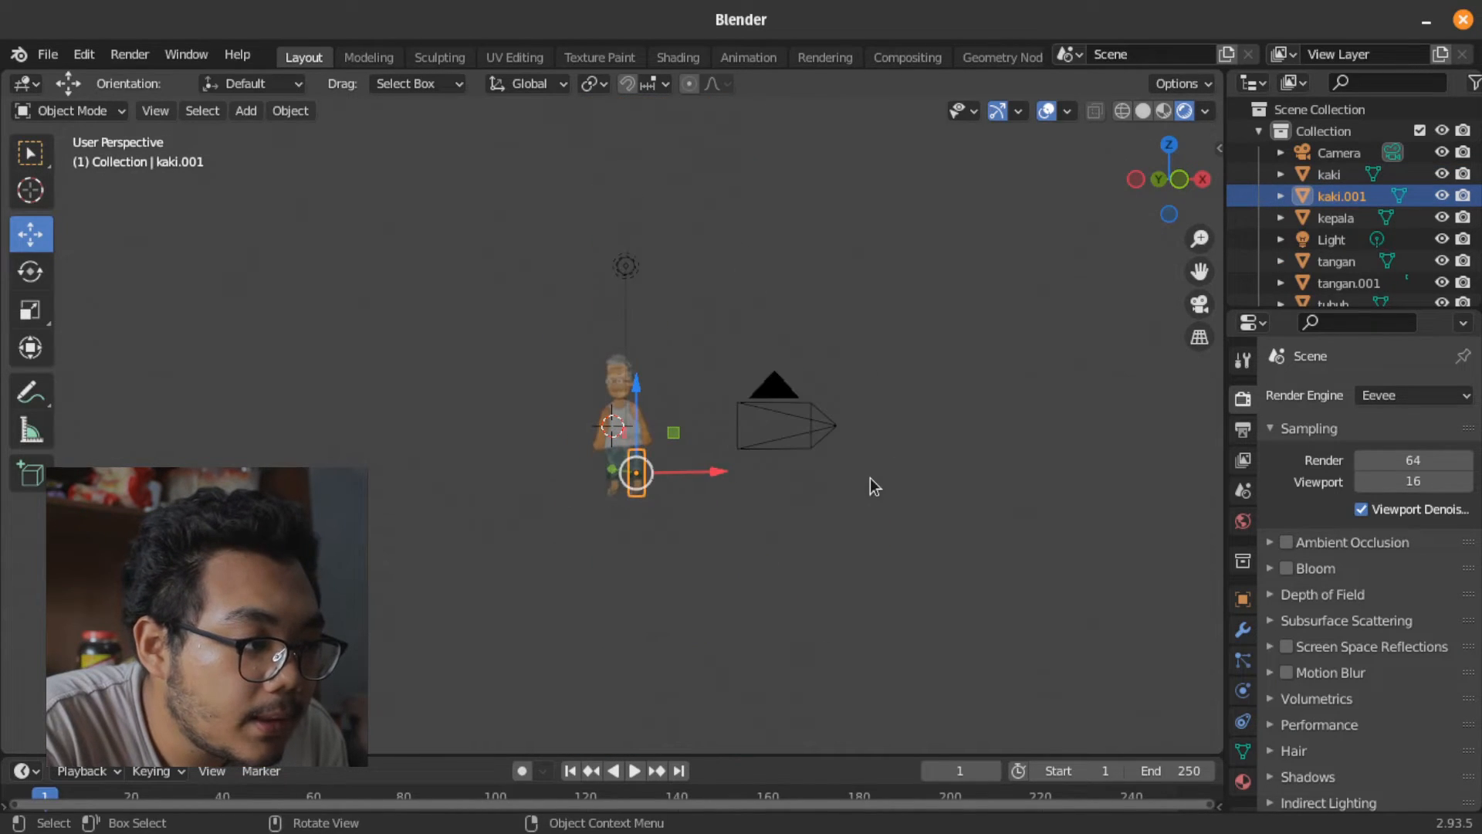
pyautogui.click(627, 270)
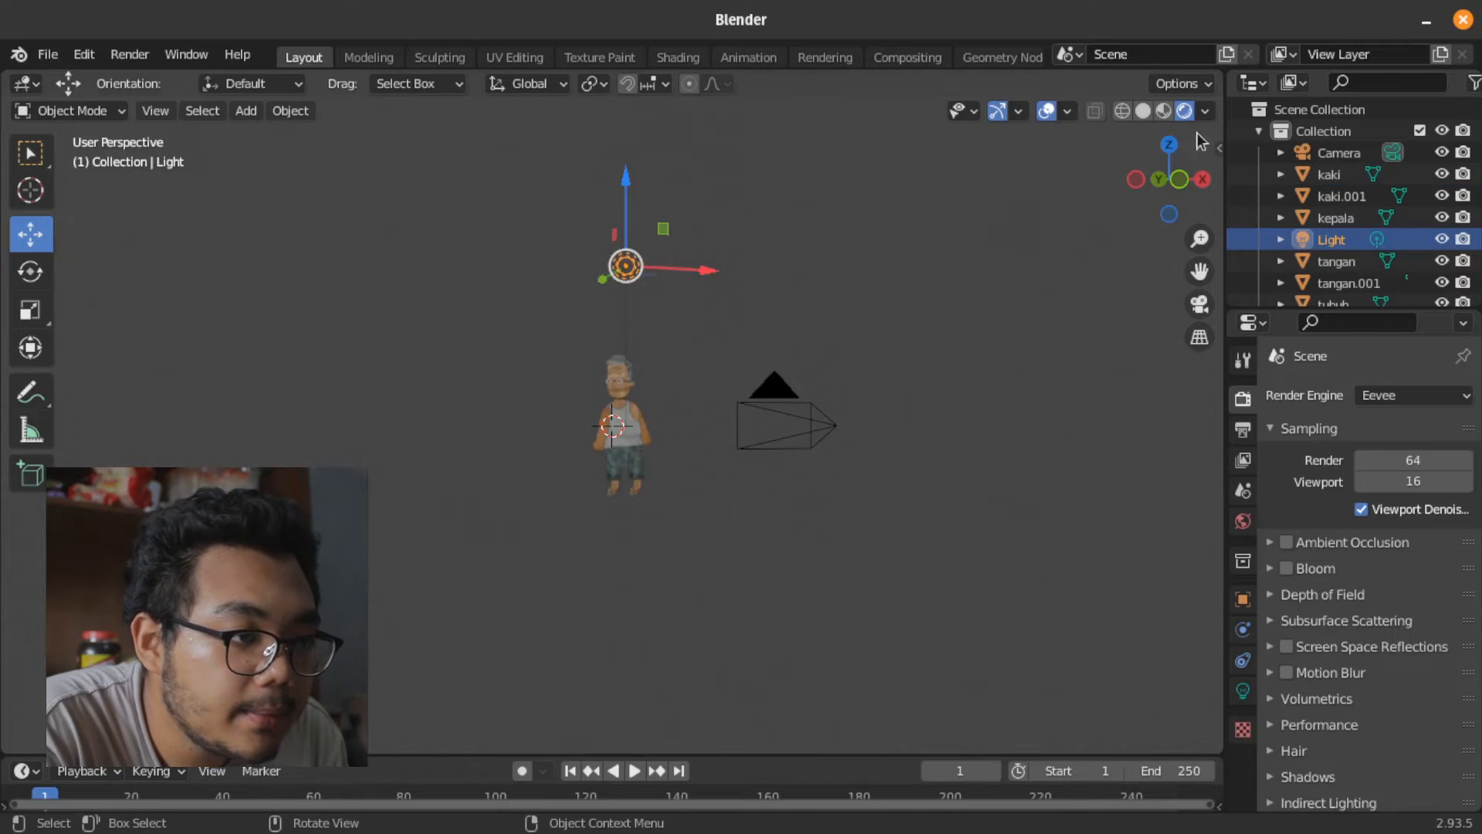
pyautogui.moveTo(1218, 72); pyautogui.dragTo(803, 77)
pyautogui.press('KP_0')
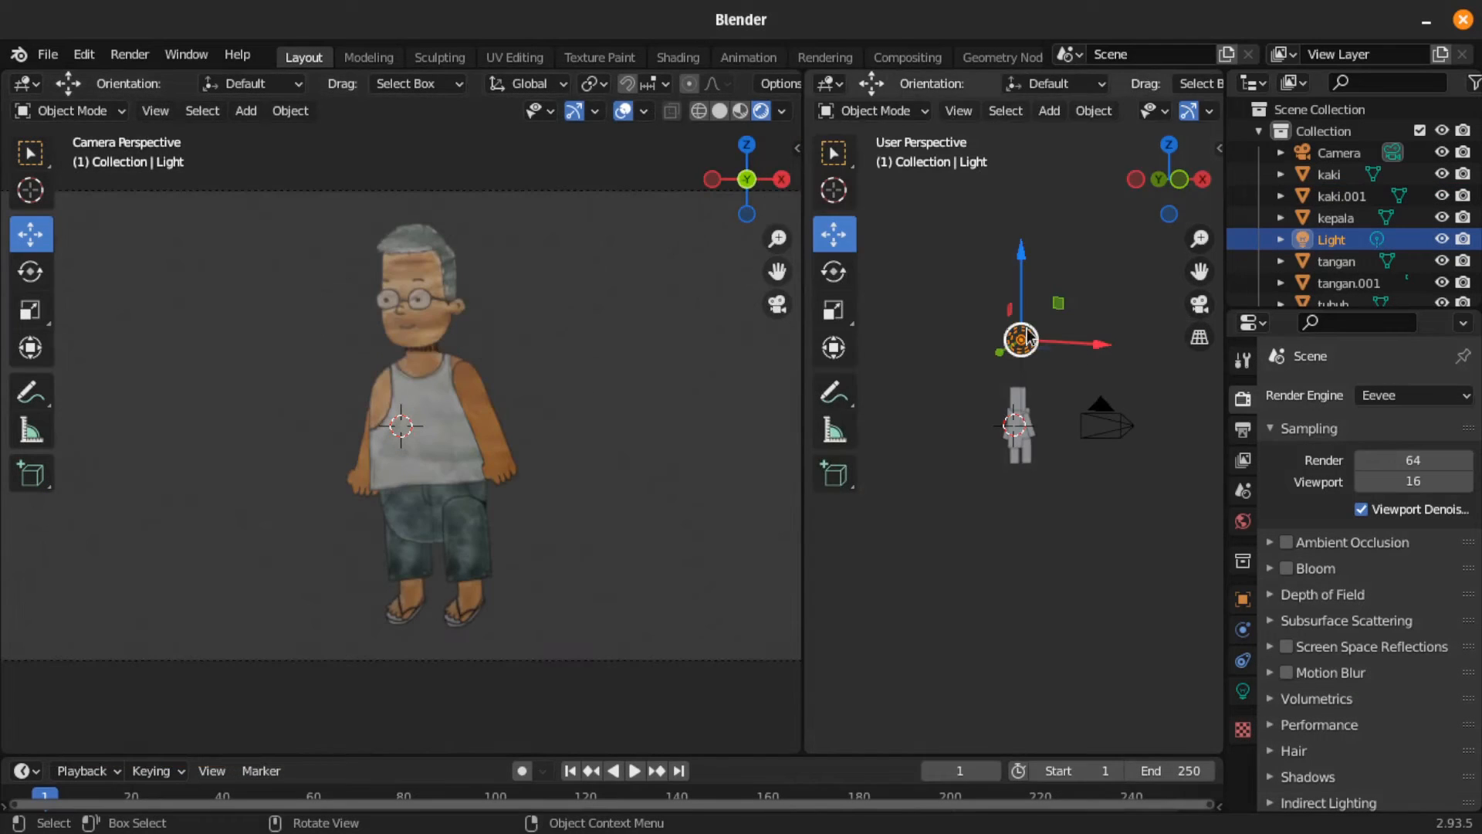
pyautogui.press('g')
pyautogui.click(1138, 339)
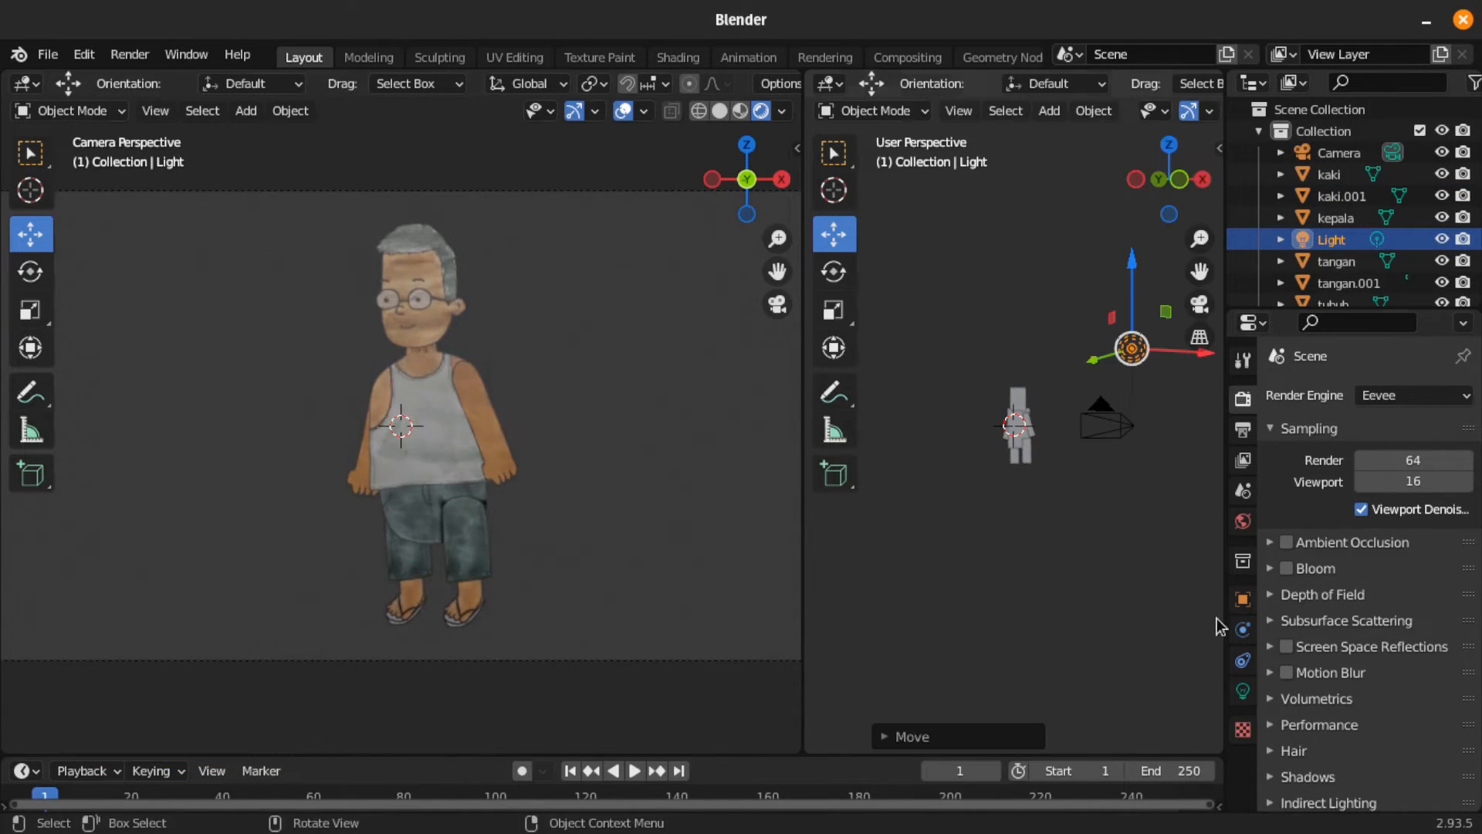
# Set the point light's radius to 2.2 m and move the light slightly lower and farther behind the camera
pyautogui.click(1243, 691)
pyautogui.moveTo(1398, 650); pyautogui.dragTo(1407, 650)
pyautogui.click(1398, 649)
pyautogui.write('g')
pyautogui.click(1134, 351)
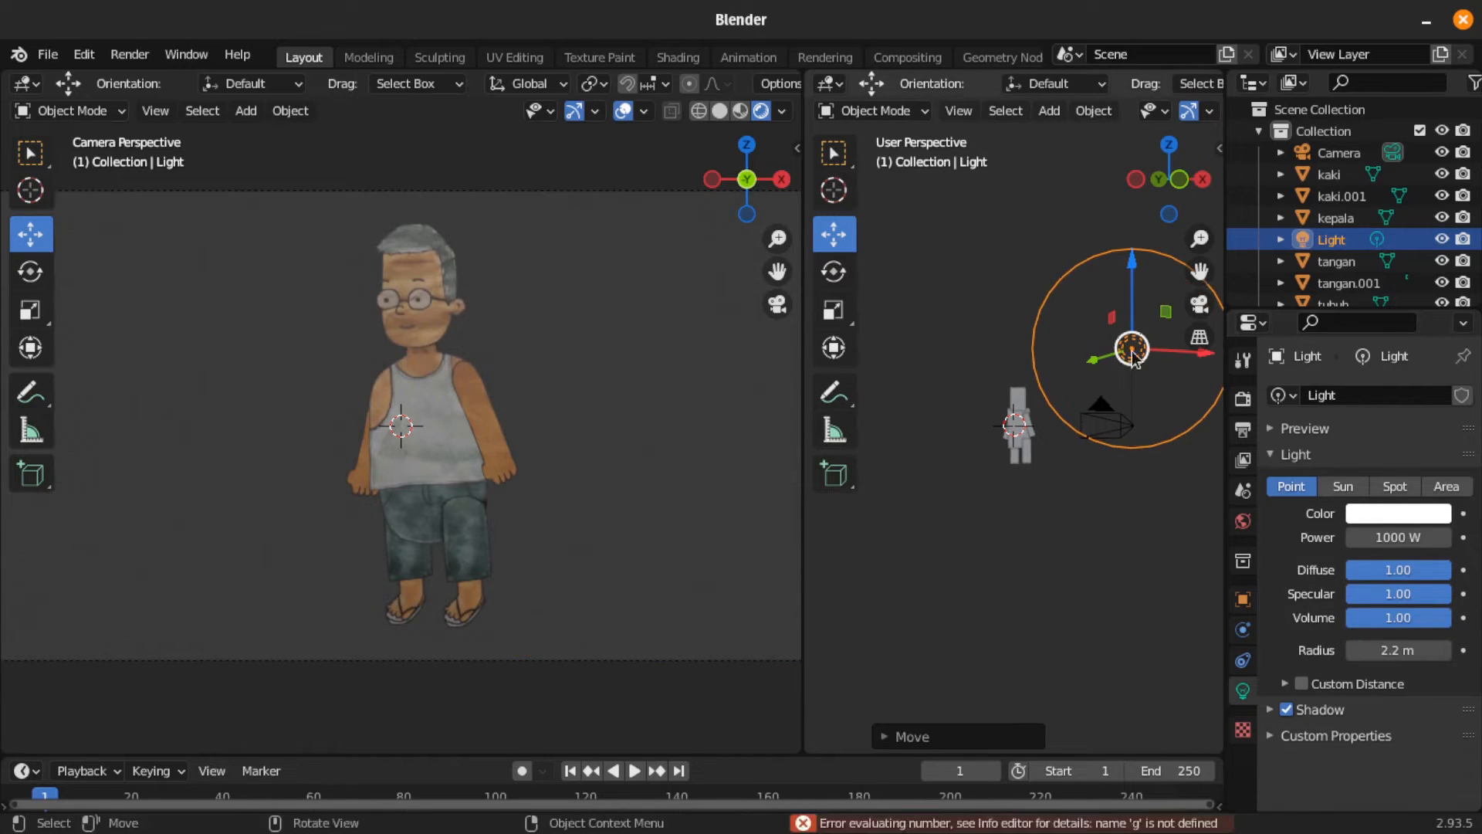
pyautogui.press('g')
pyautogui.click(1168, 375)
pyautogui.click(1164, 545)
# Render the camera view to examine the character's lighting, and close the render result
pyautogui.click(1243, 399)
pyautogui.scroll(-3, 1366, 540)
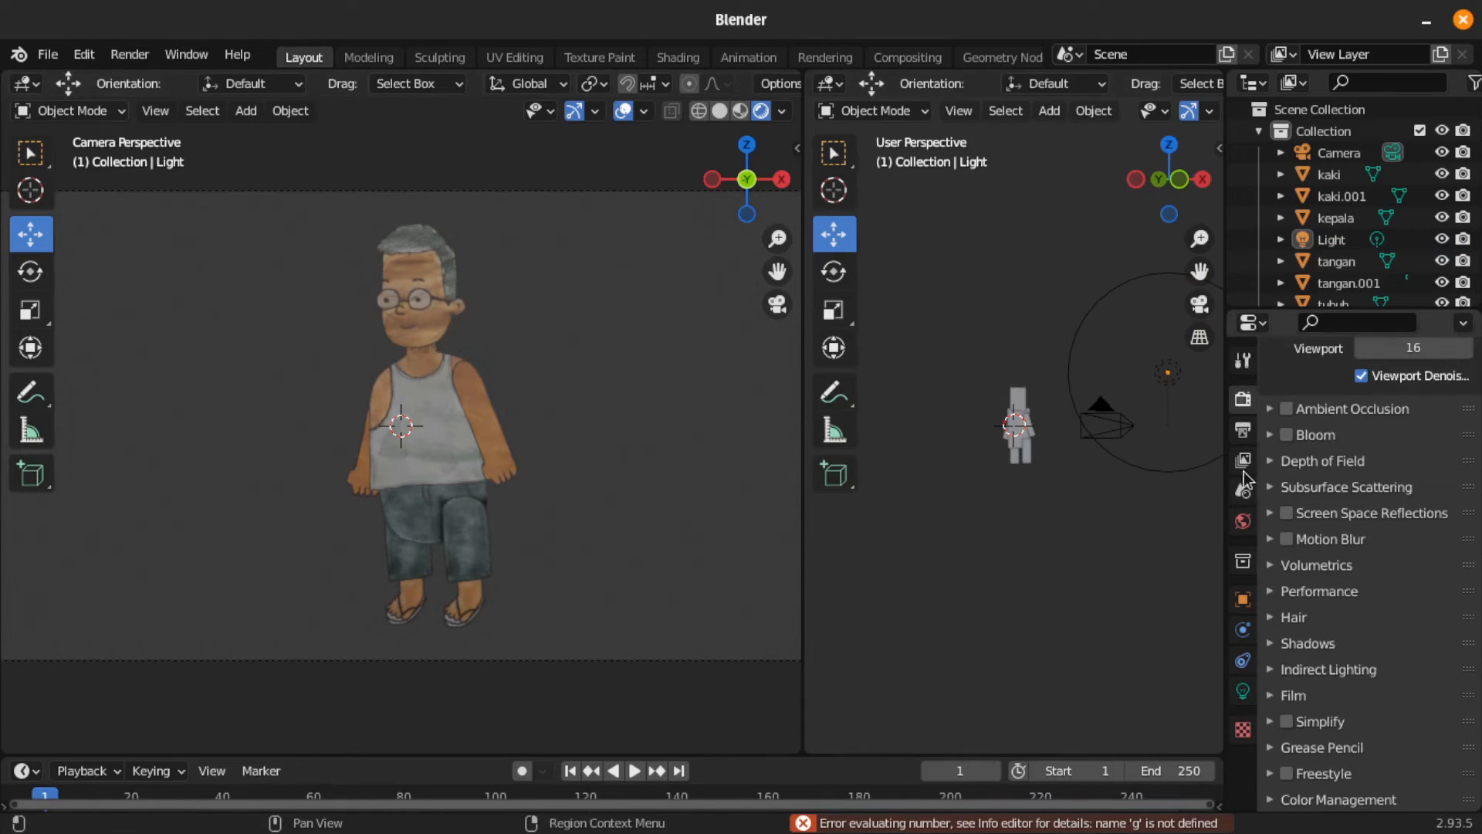
pyautogui.click(129, 54)
pyautogui.click(170, 77)
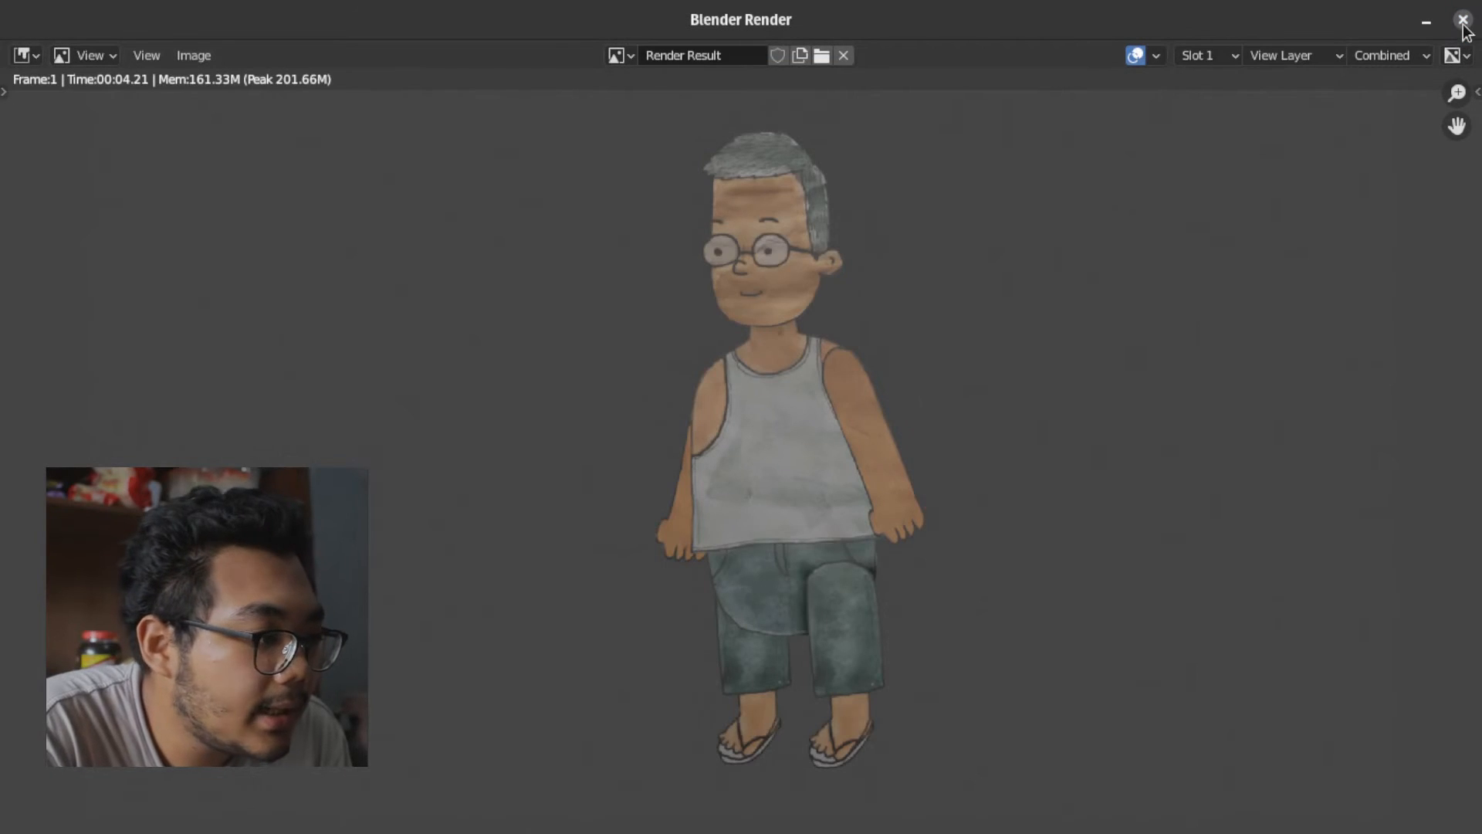
pyautogui.click(1462, 20)
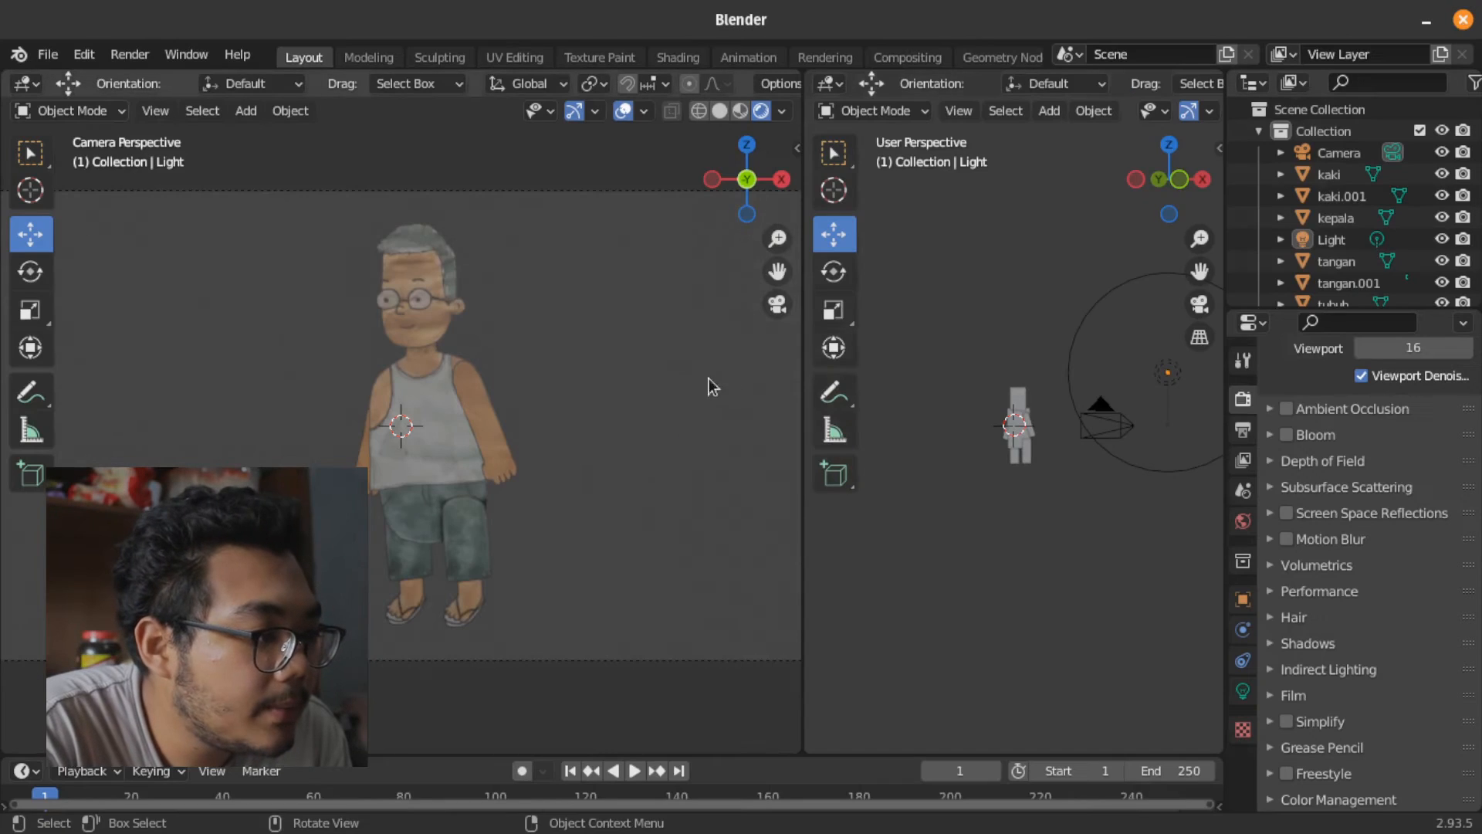
# Add a mesh plane and rotate it 90° about the X axis so it stands upright
pyautogui.hotkey('shift', 'a')
pyautogui.moveTo(685, 386)
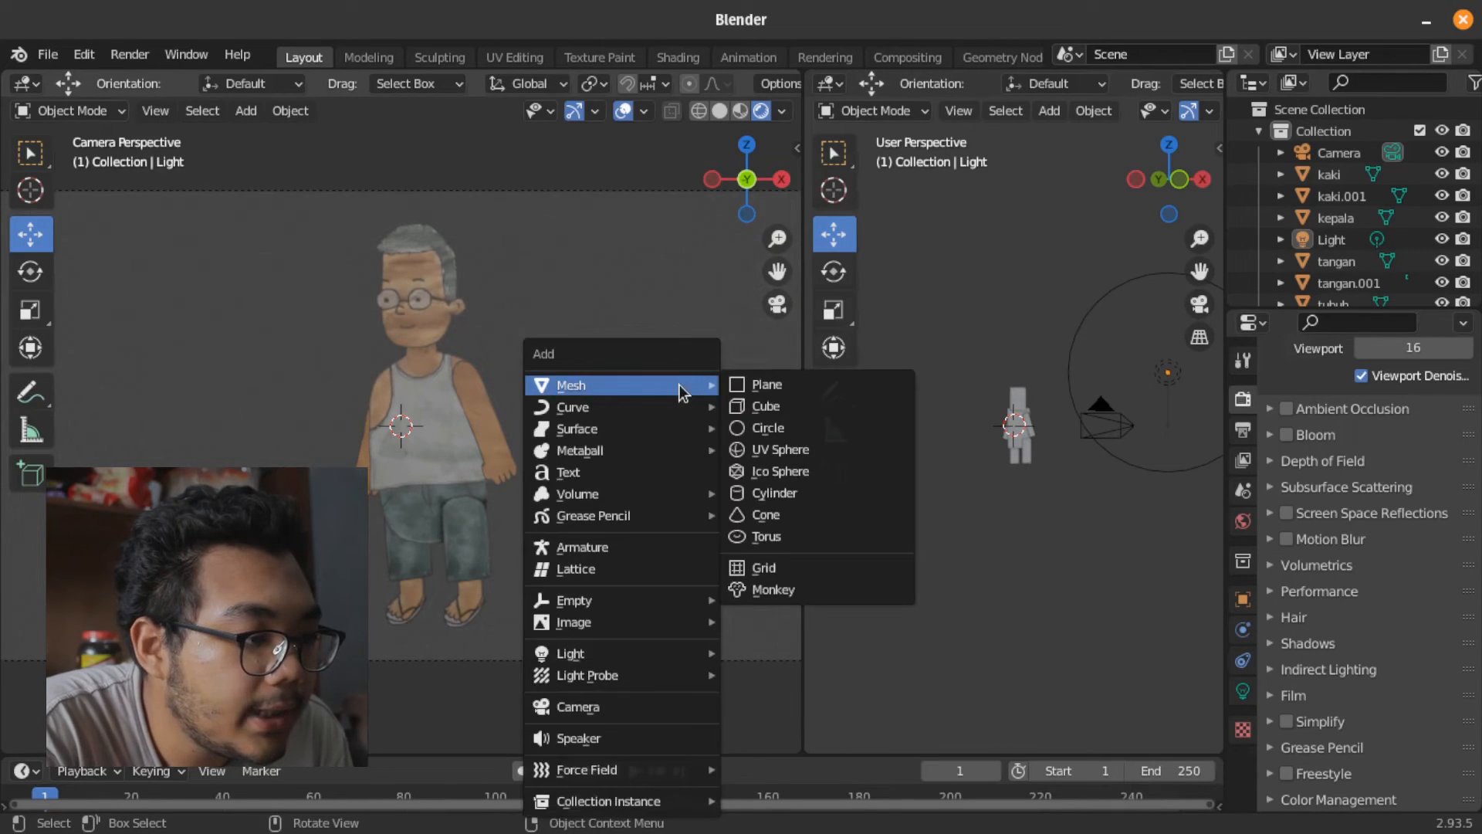
pyautogui.click(756, 386)
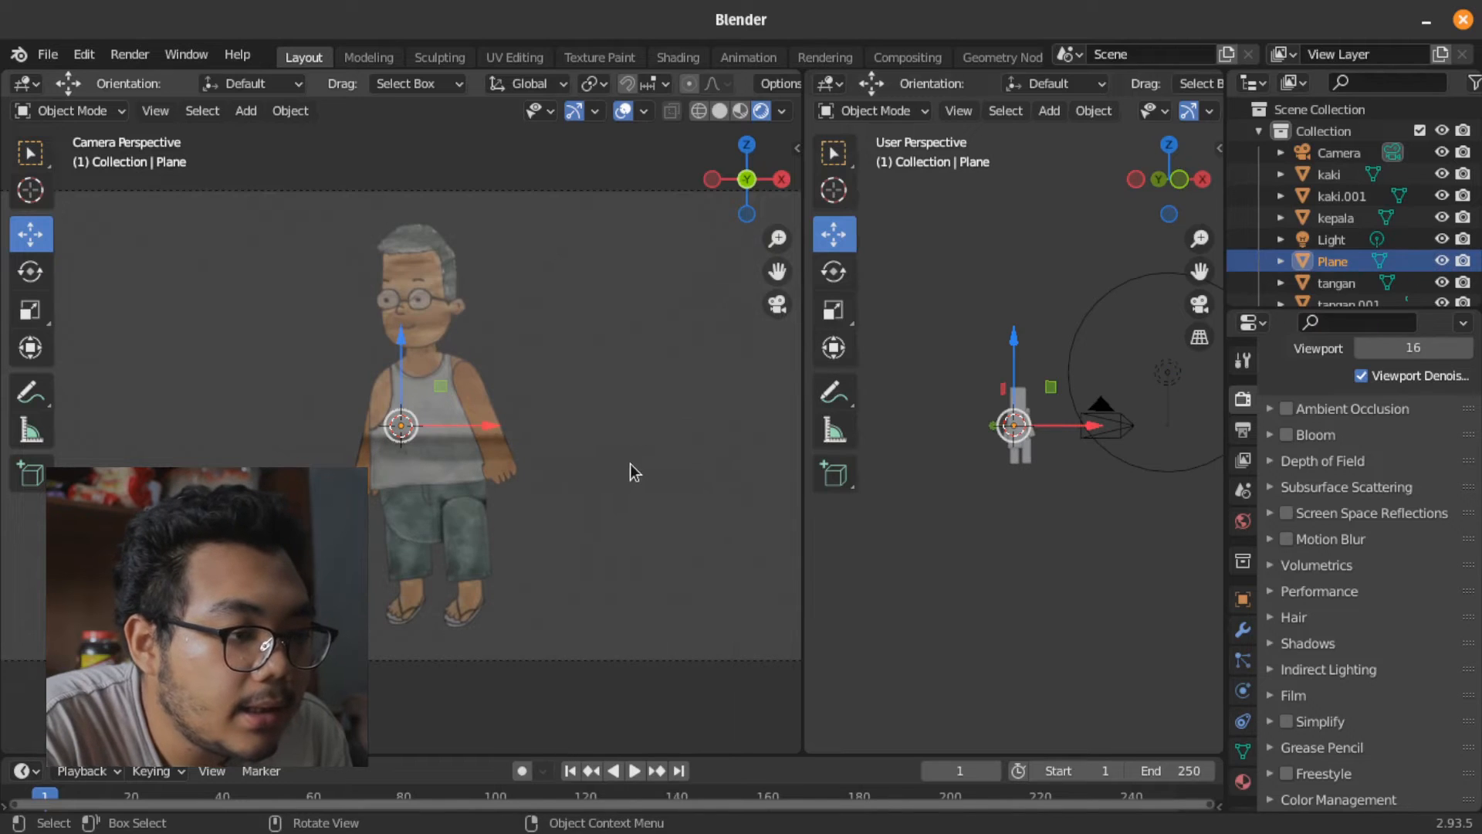
pyautogui.moveTo(1164, 186); pyautogui.dragTo(1281, 223)
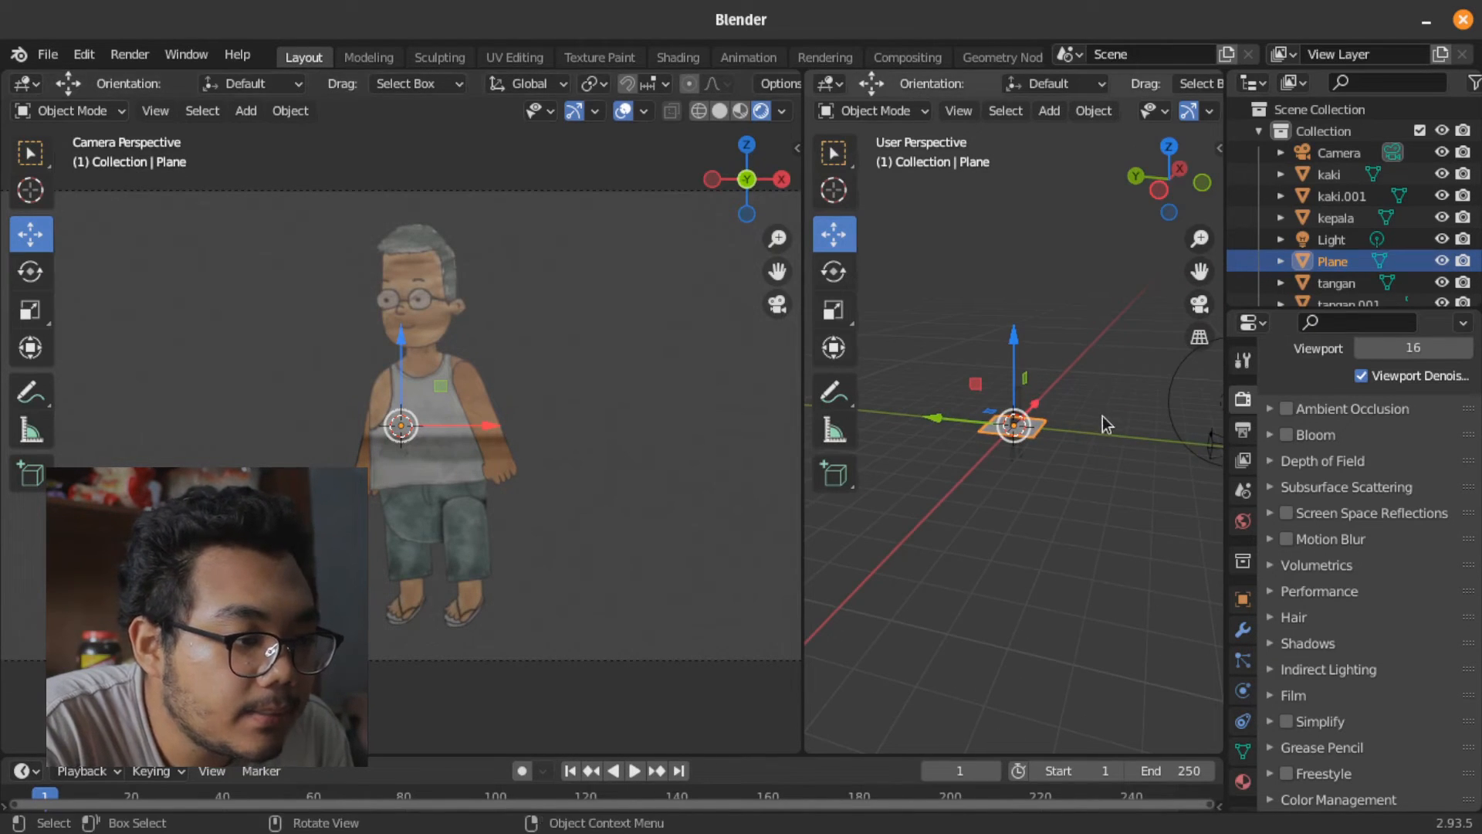
pyautogui.write('rx90')
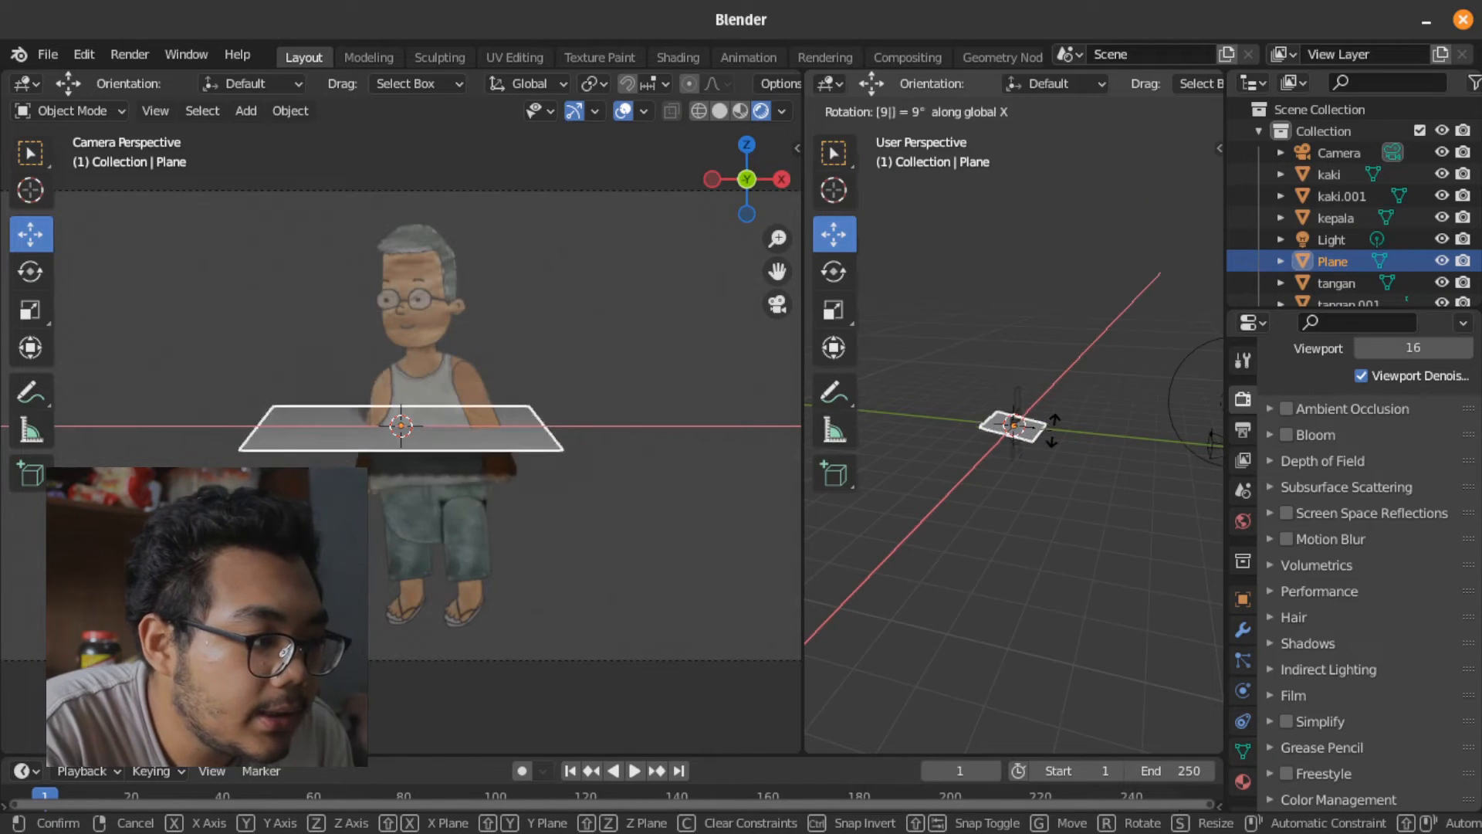
pyautogui.press('Return')
# Move the upright plane behind the character and scale it up to fill the camera frame as a backdrop
pyautogui.press('g')
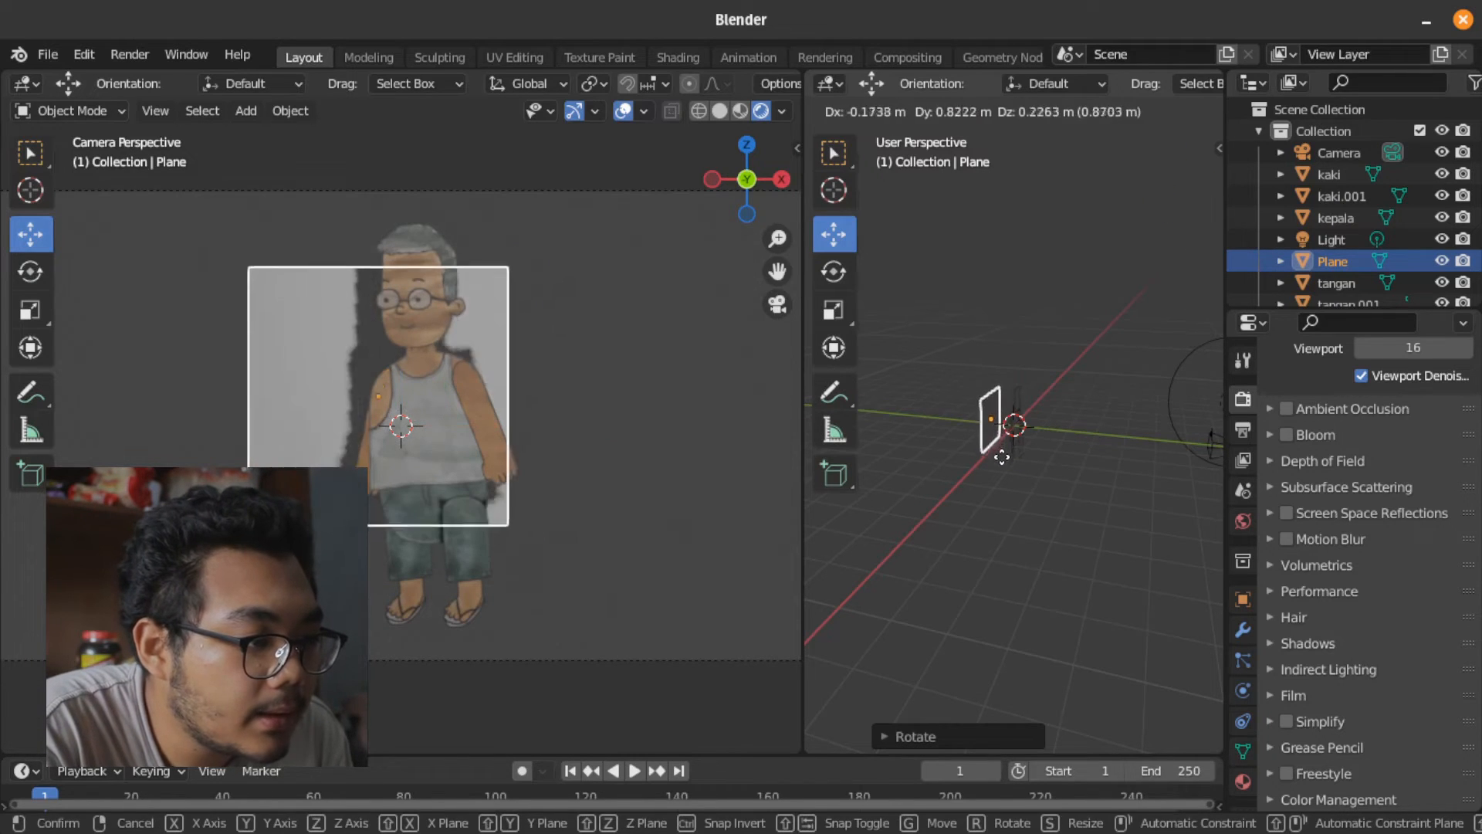
pyautogui.click(999, 455)
pyautogui.press('s')
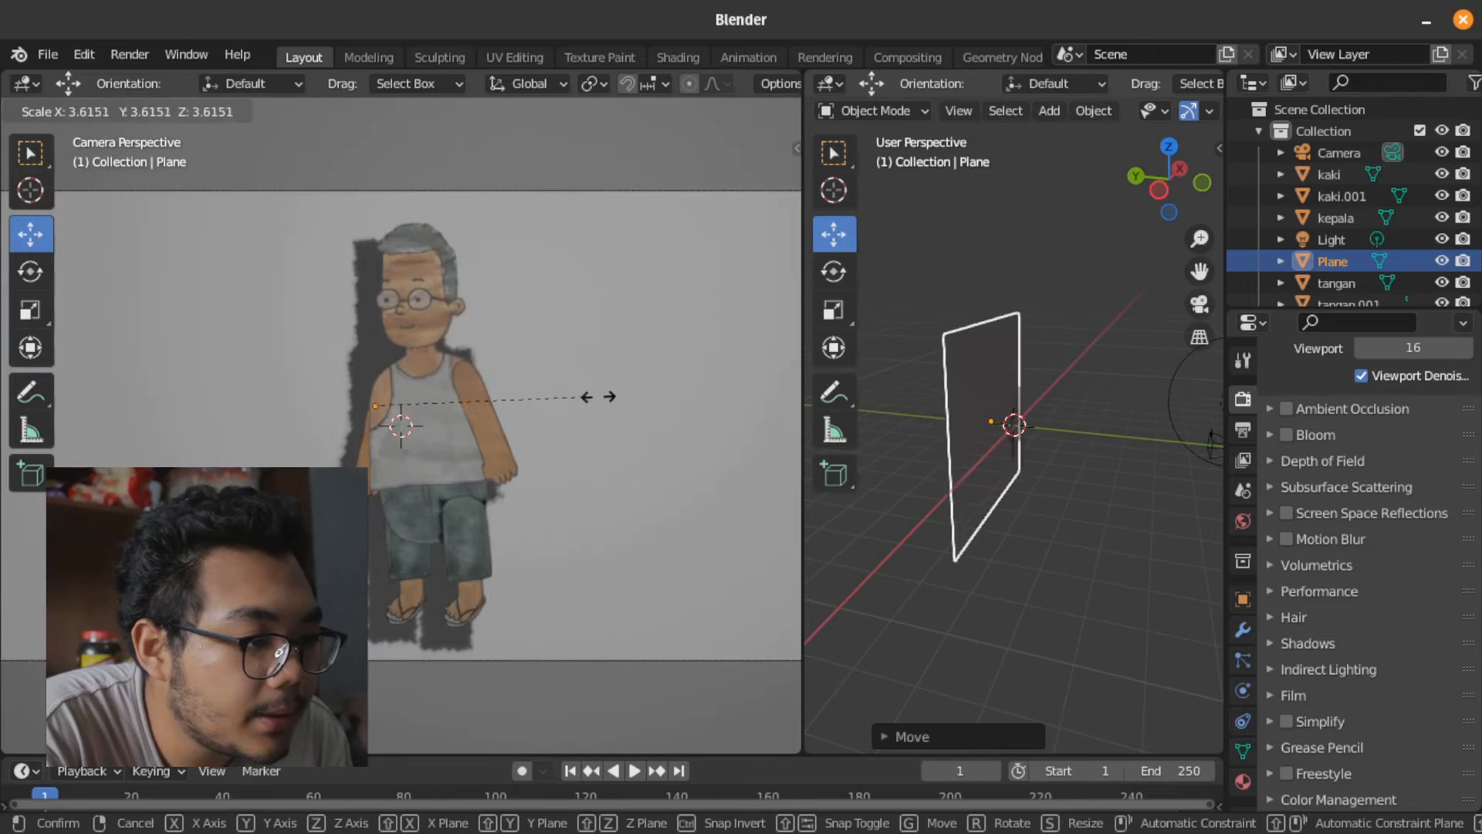
pyautogui.click(610, 405)
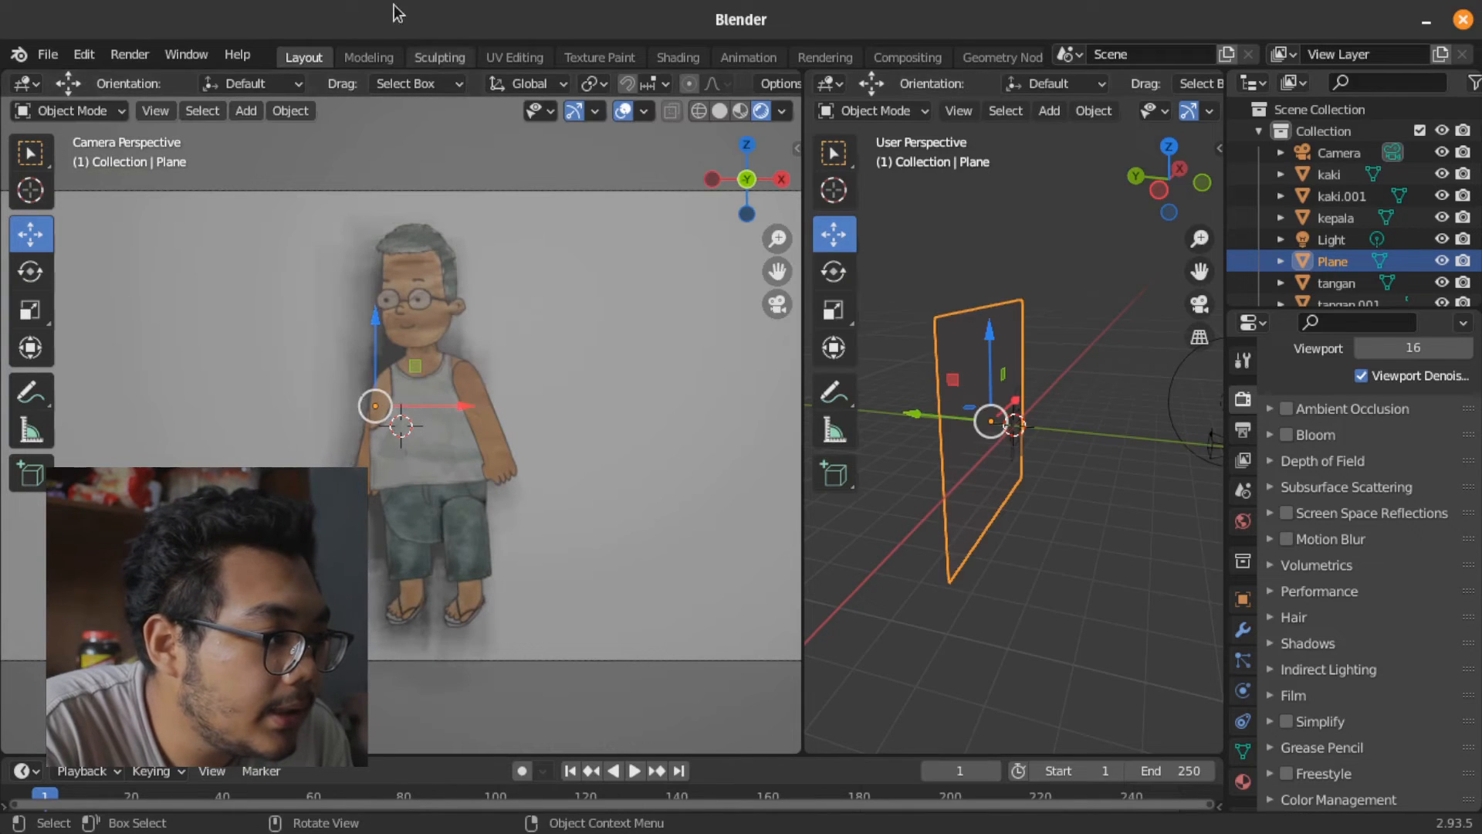
# Render the character against the backdrop to examine its shadow, and close the render result
pyautogui.click(129, 54)
pyautogui.click(141, 80)
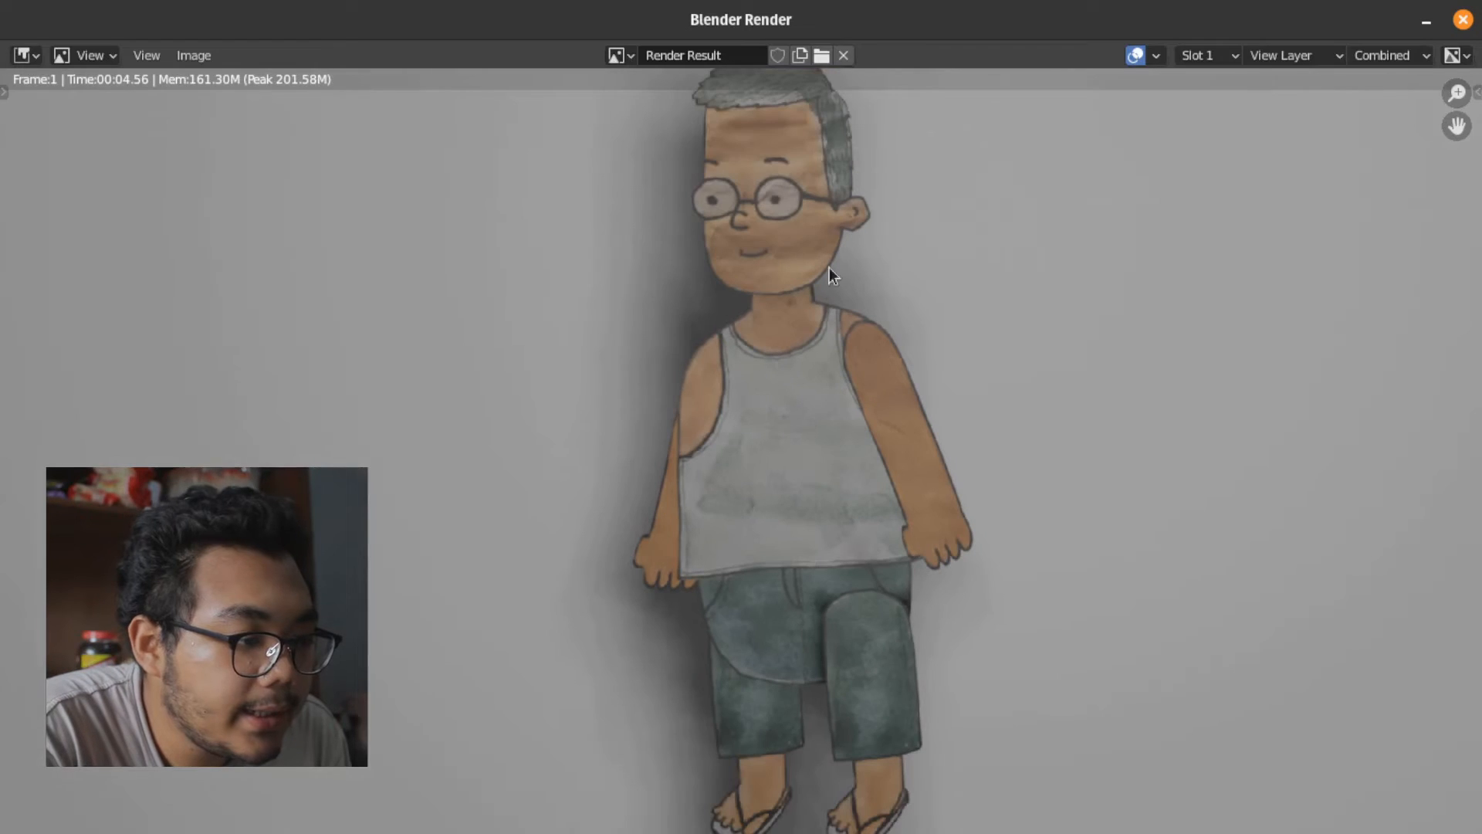
pyautogui.press('Escape')
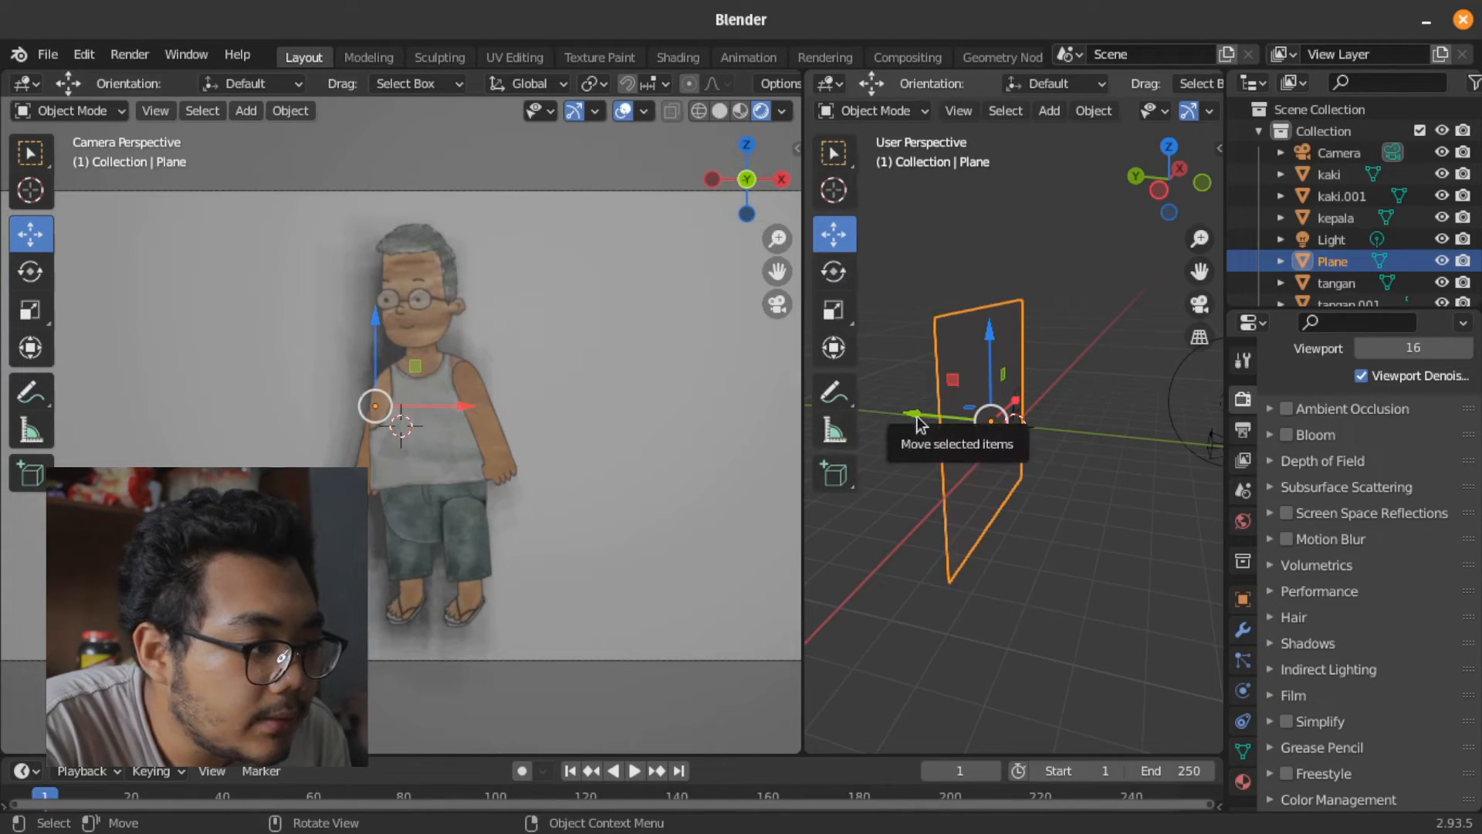
# Move the backdrop plane along Y to sit closer behind the character
pyautogui.moveTo(919, 424); pyautogui.dragTo(944, 423)
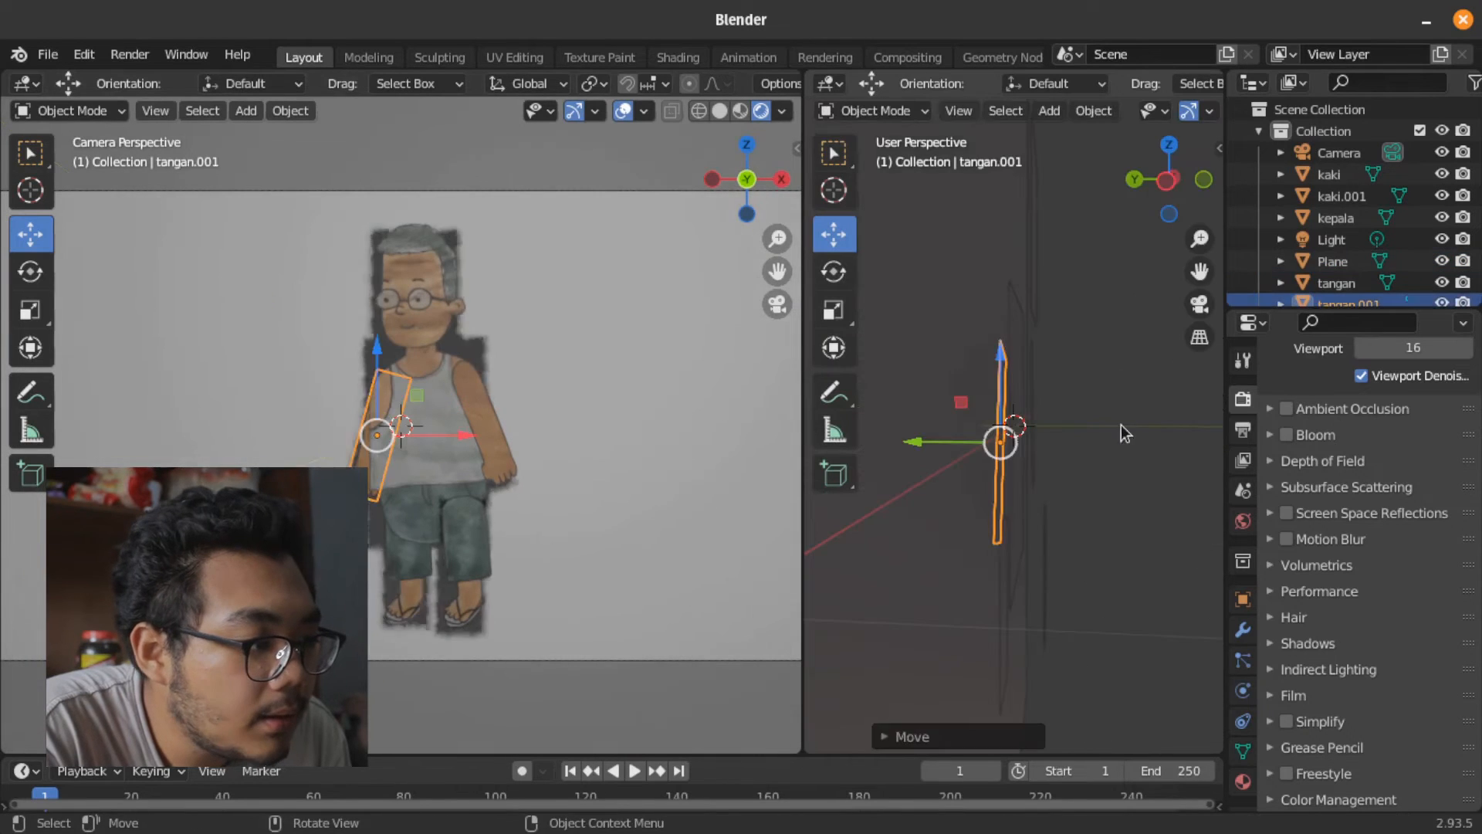
pyautogui.click(1117, 414)
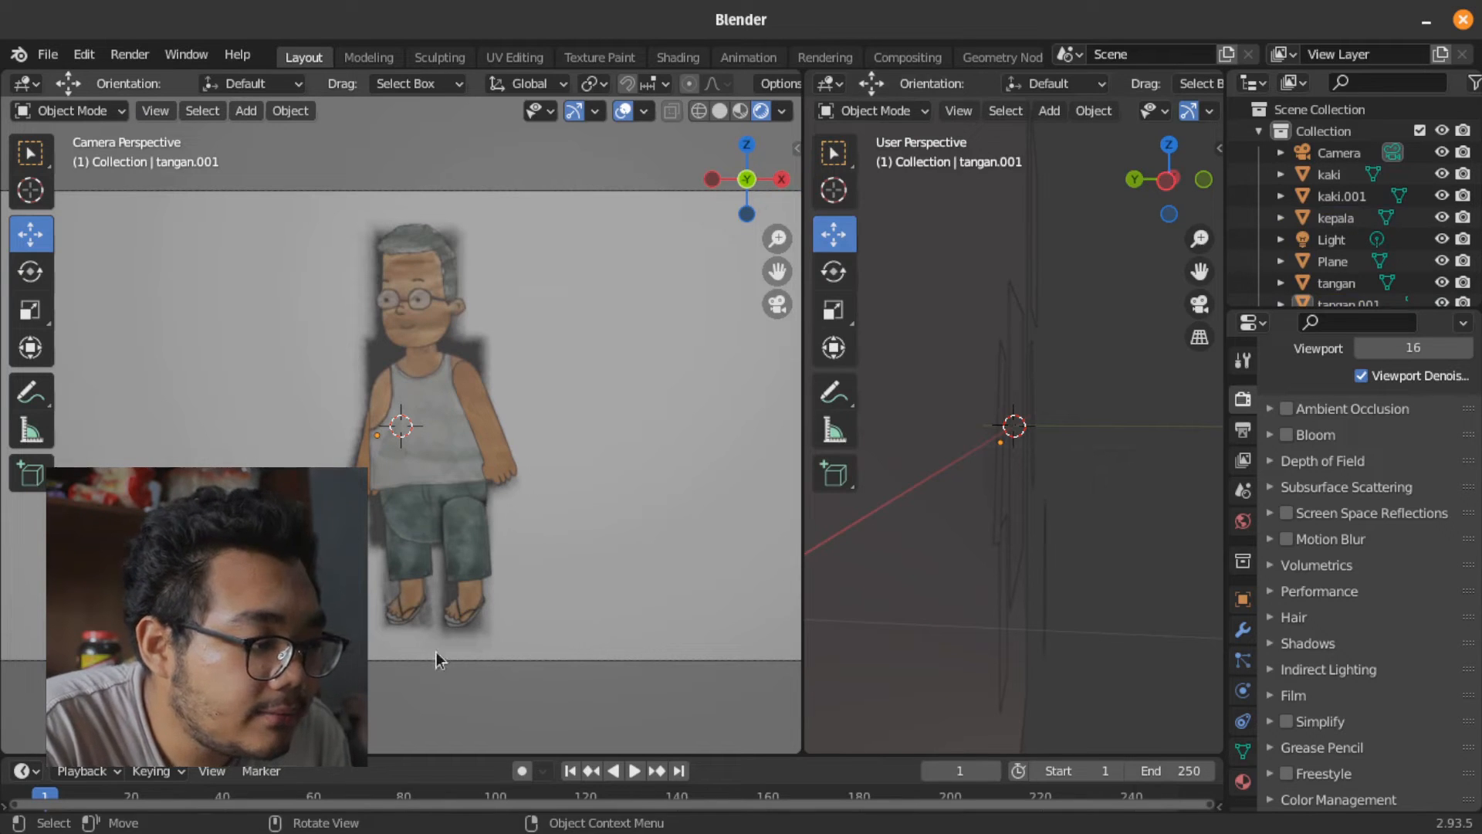
# Switch the camera viewport to Material Preview shading and check the leg planes against the rest of the figure
pyautogui.scroll(1, 410, 619)
pyautogui.click(423, 621)
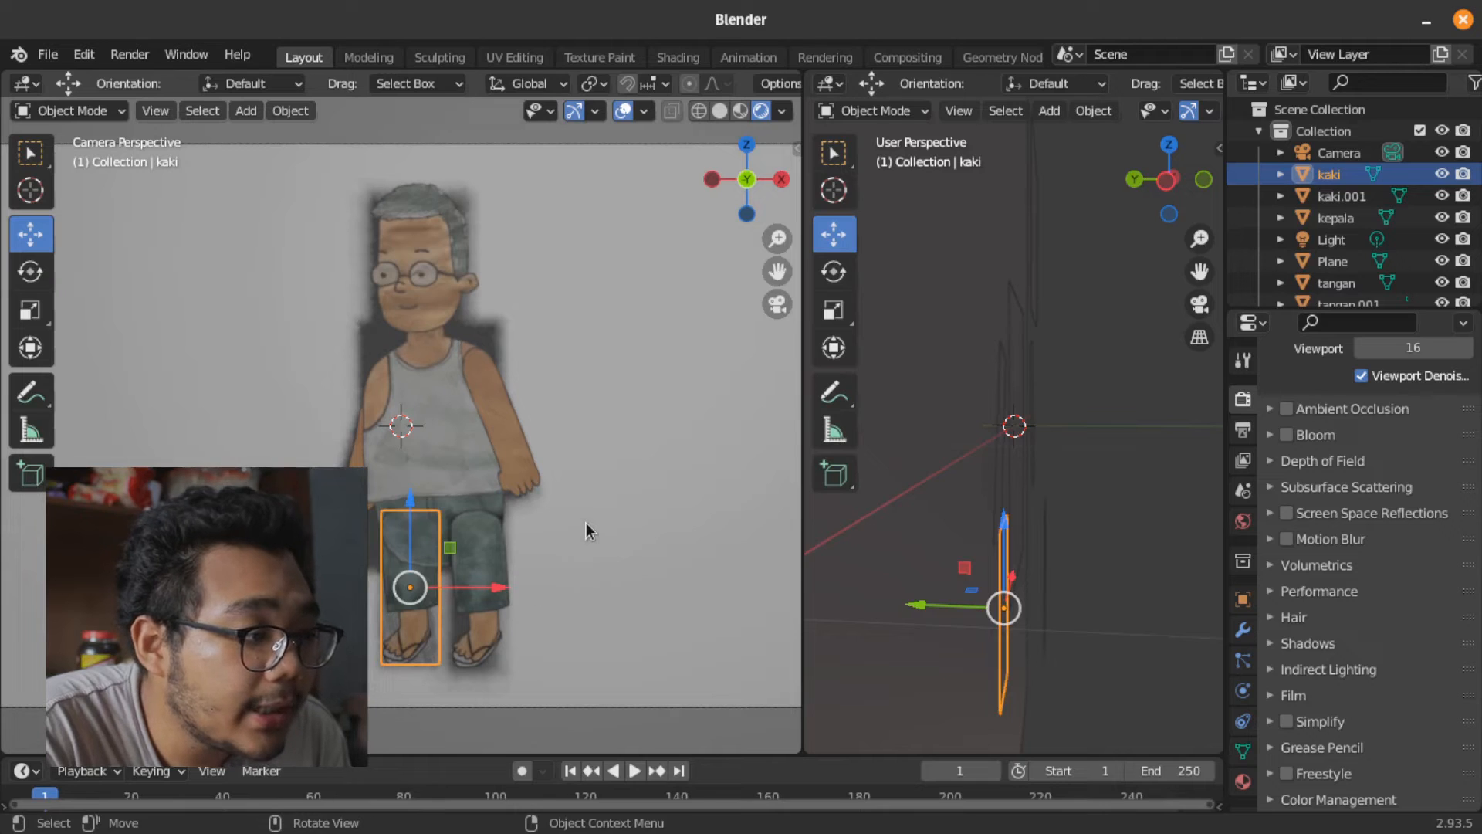
pyautogui.press('z')
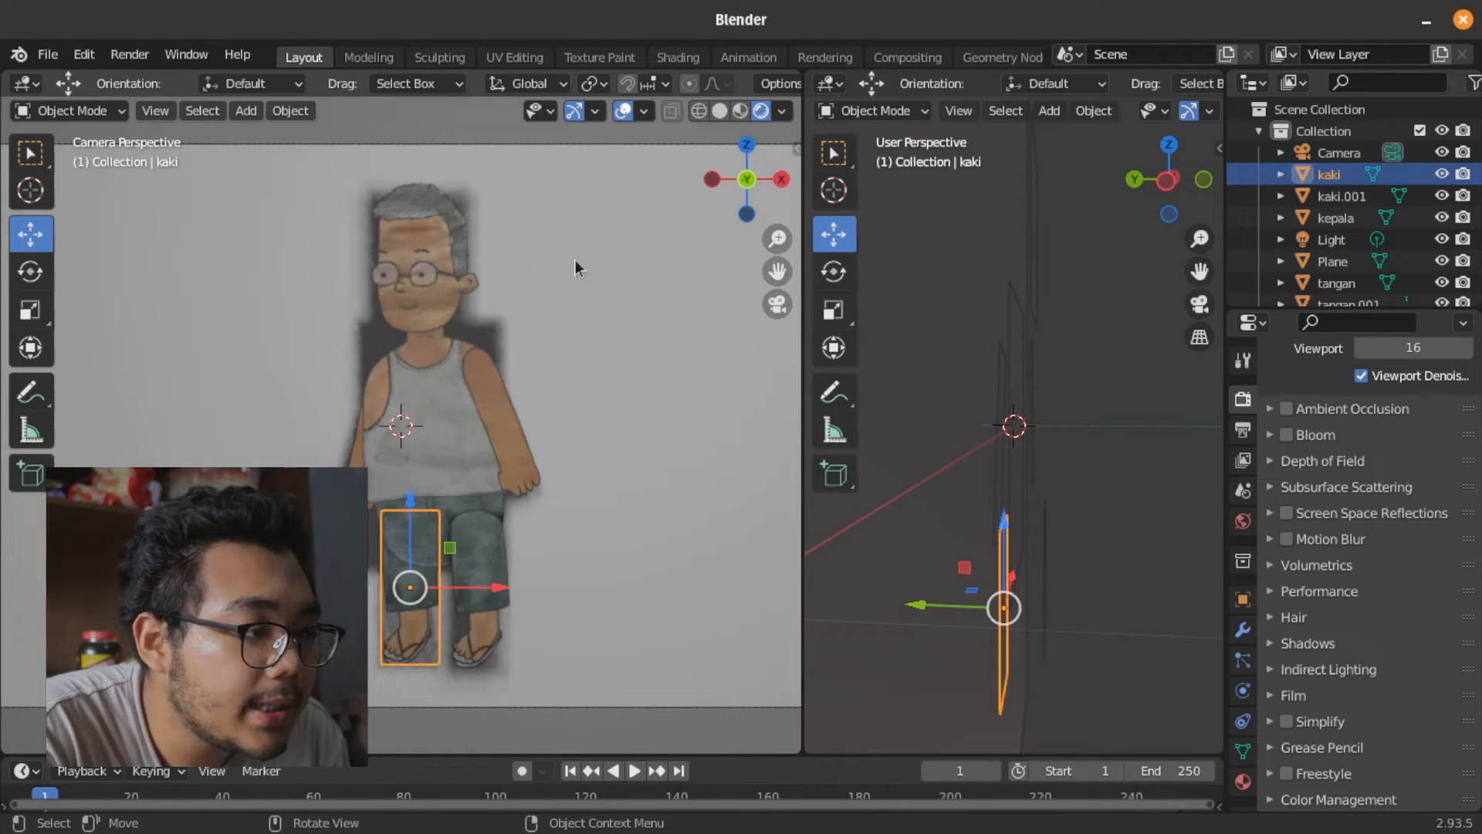
pyautogui.press('z')
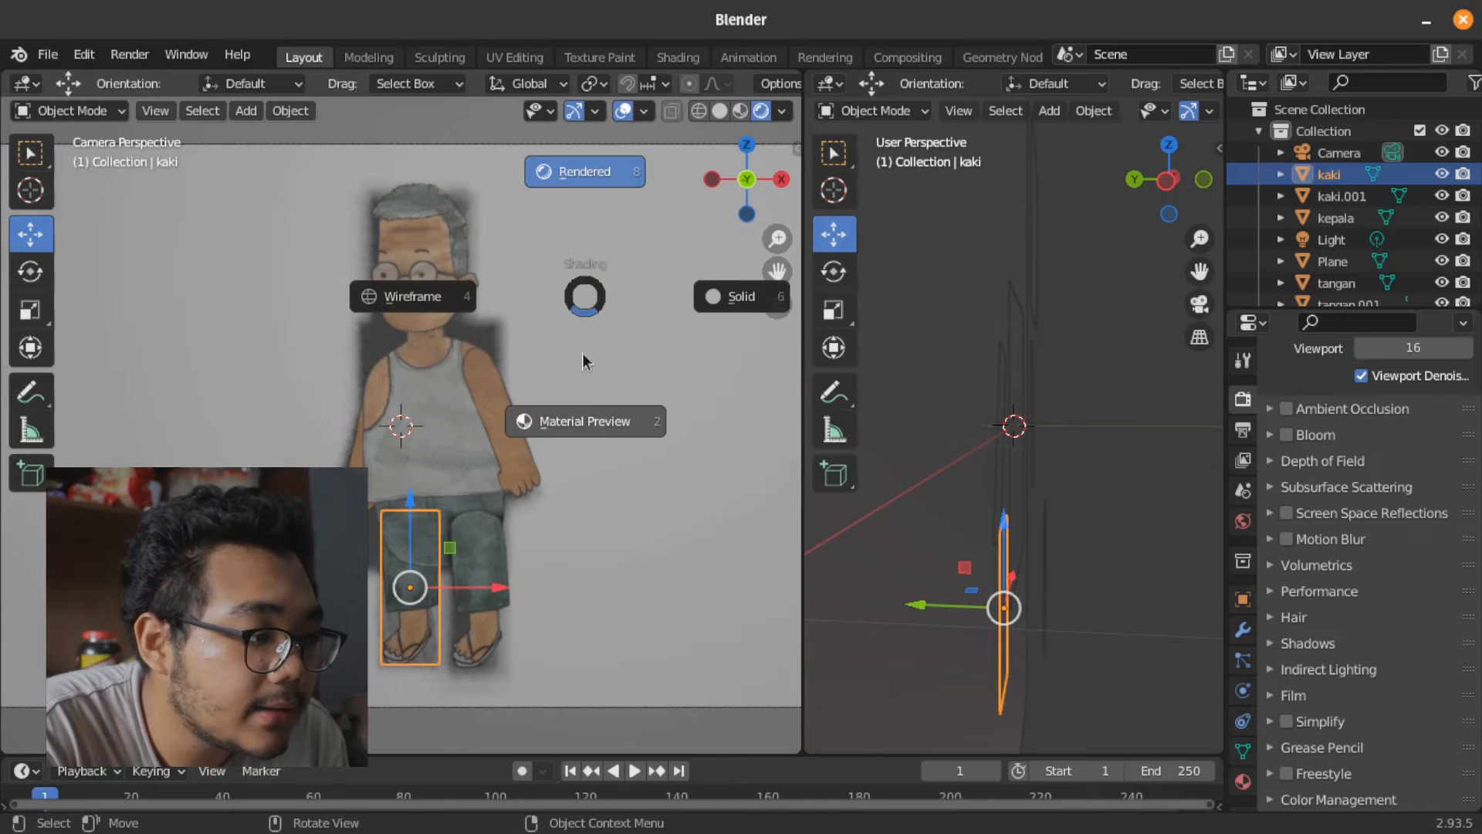
pyautogui.click(636, 429)
pyautogui.click(423, 216)
pyautogui.click(502, 546)
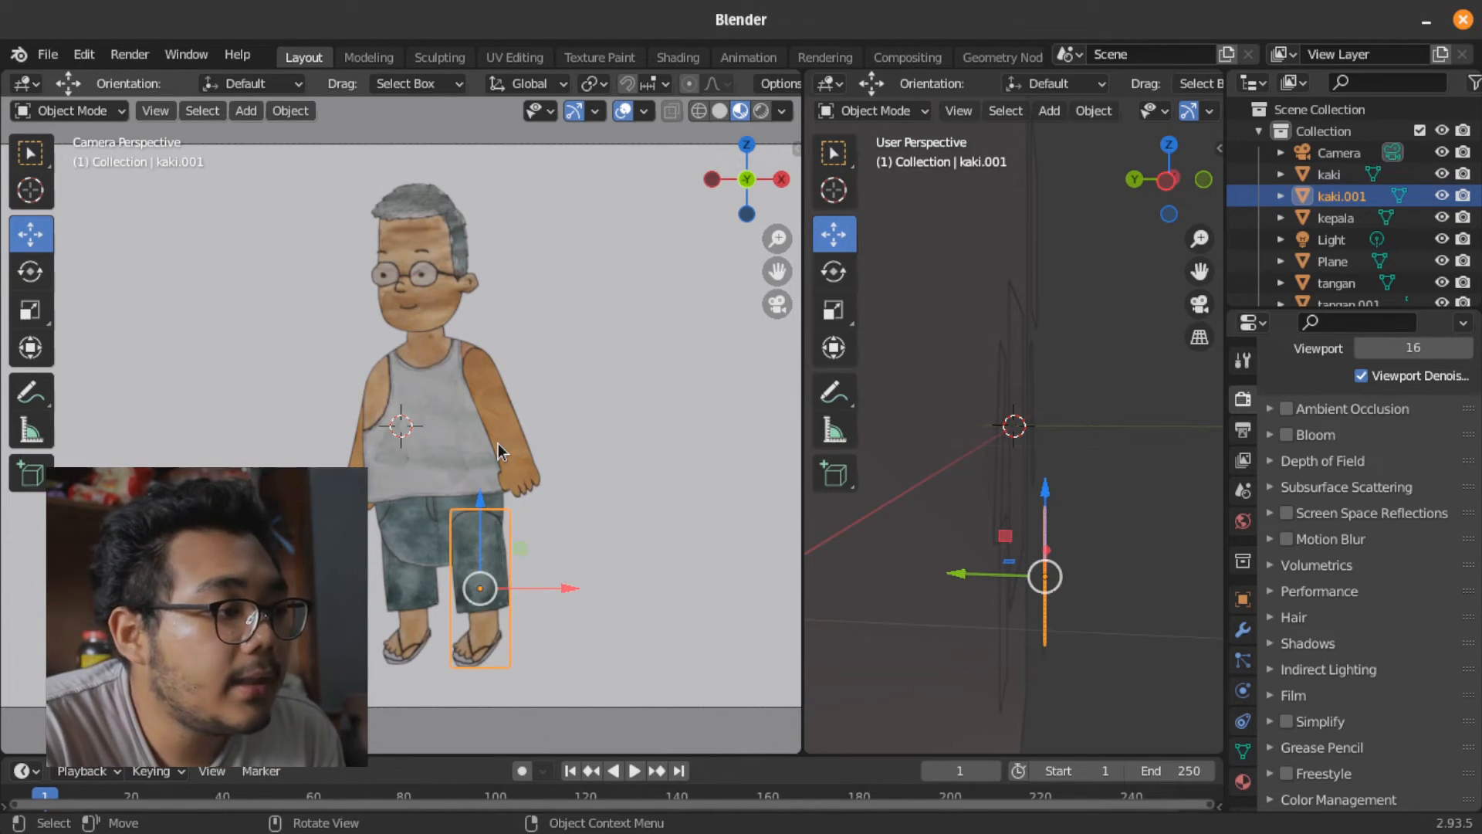
pyautogui.scroll(-2, 369, 432)
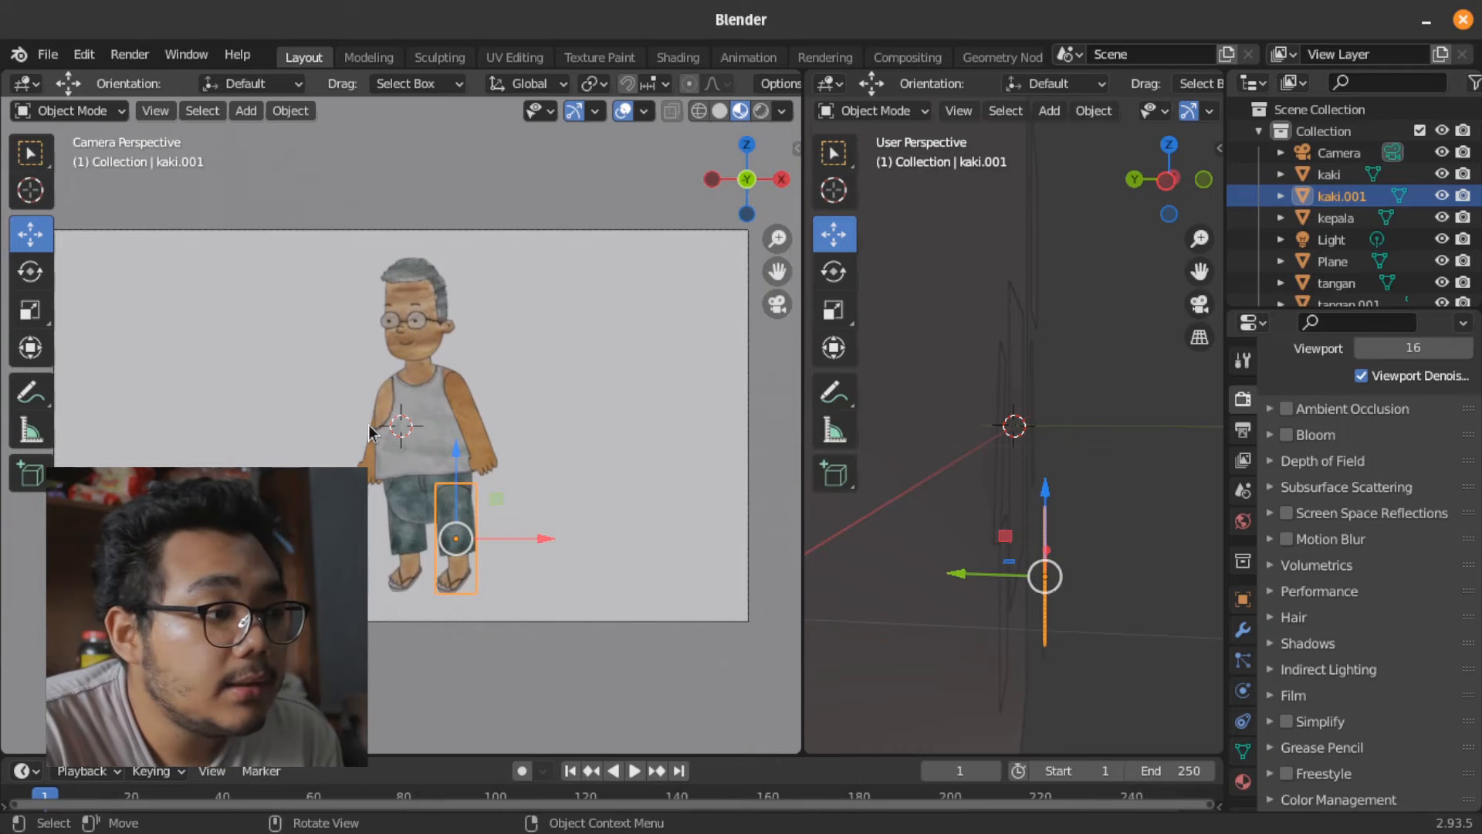
pyautogui.scroll(3, 397, 491)
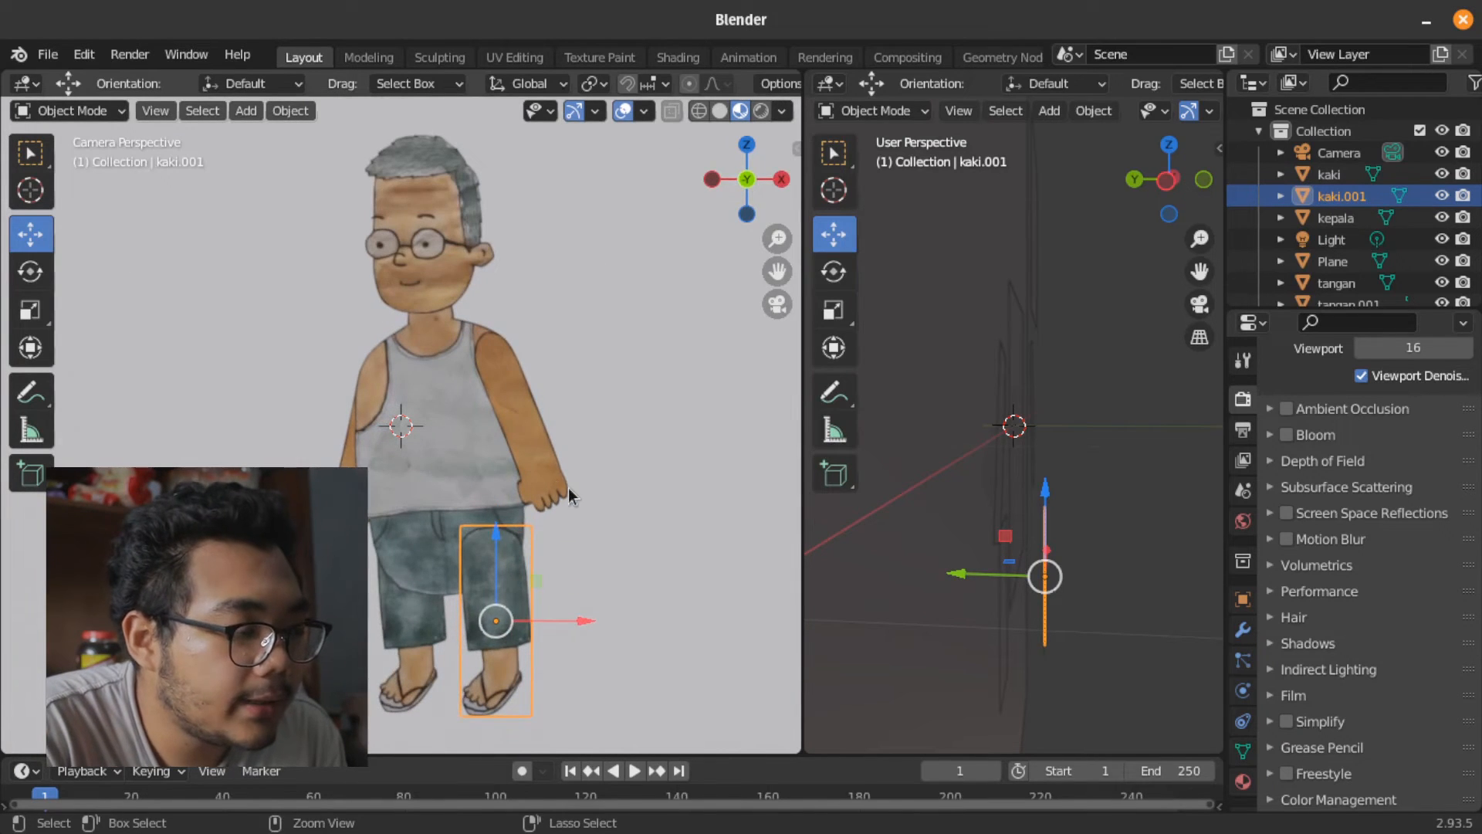
# Save the project in the Documents folder as "animasi cat air.blend"
pyautogui.hotkey('ctrl', 's')
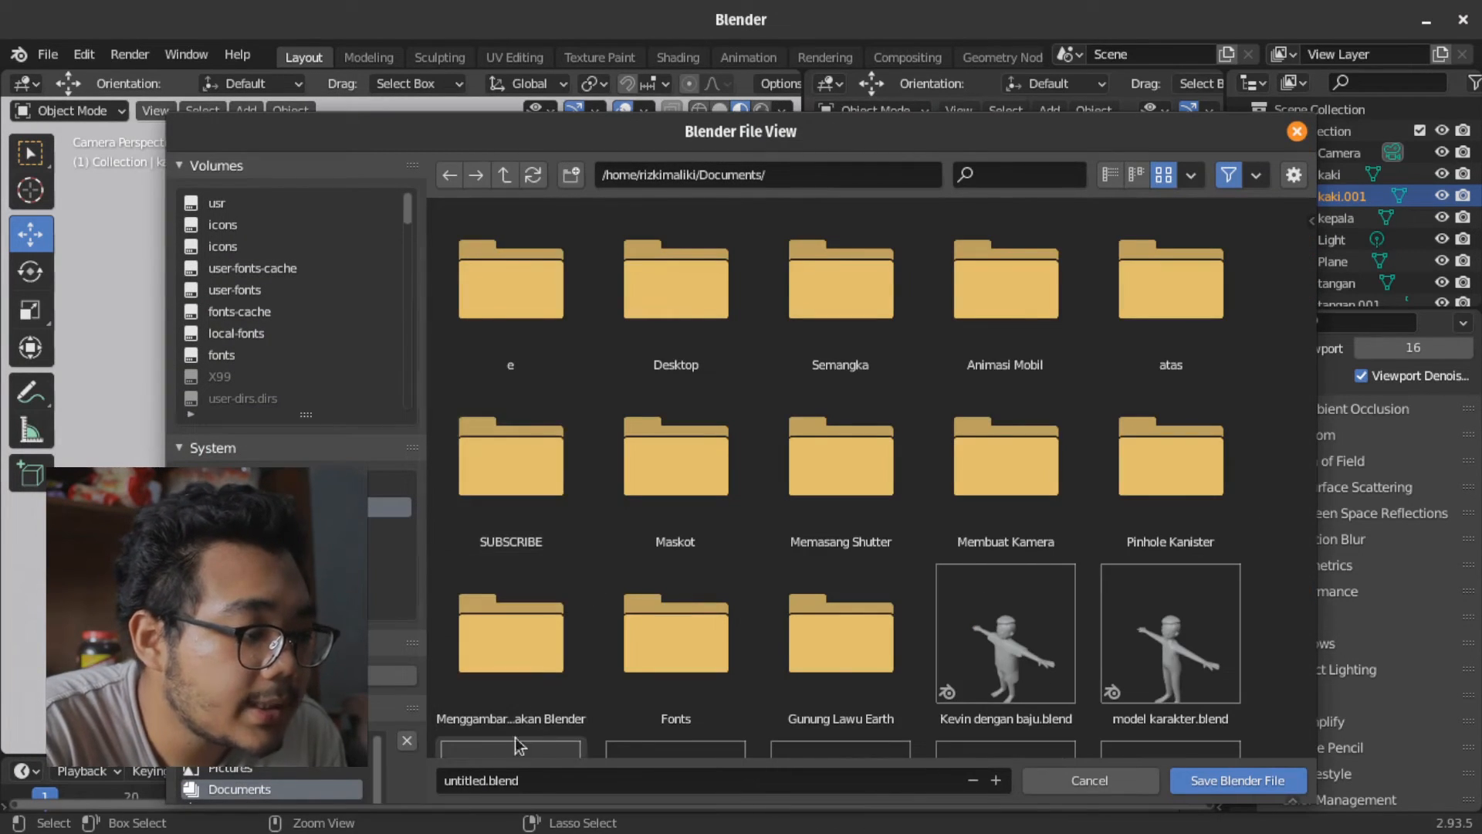
pyautogui.click(467, 778)
pyautogui.write('animasi cat air.blend')
pyautogui.press('Return')
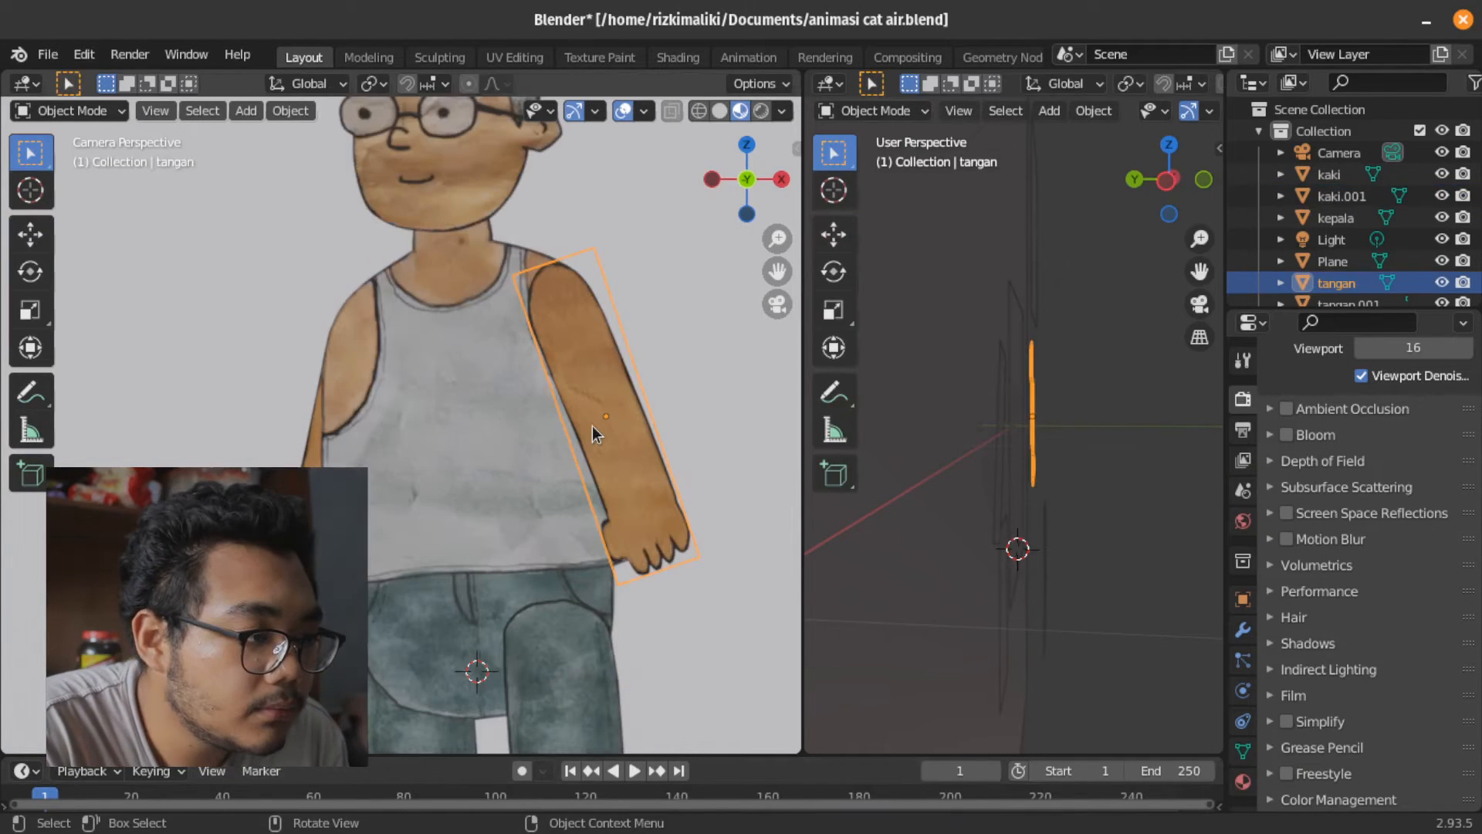
# Select the torso plane and place the 3D cursor at the middle of the hips on the shorts
pyautogui.scroll(-1, 591, 425)
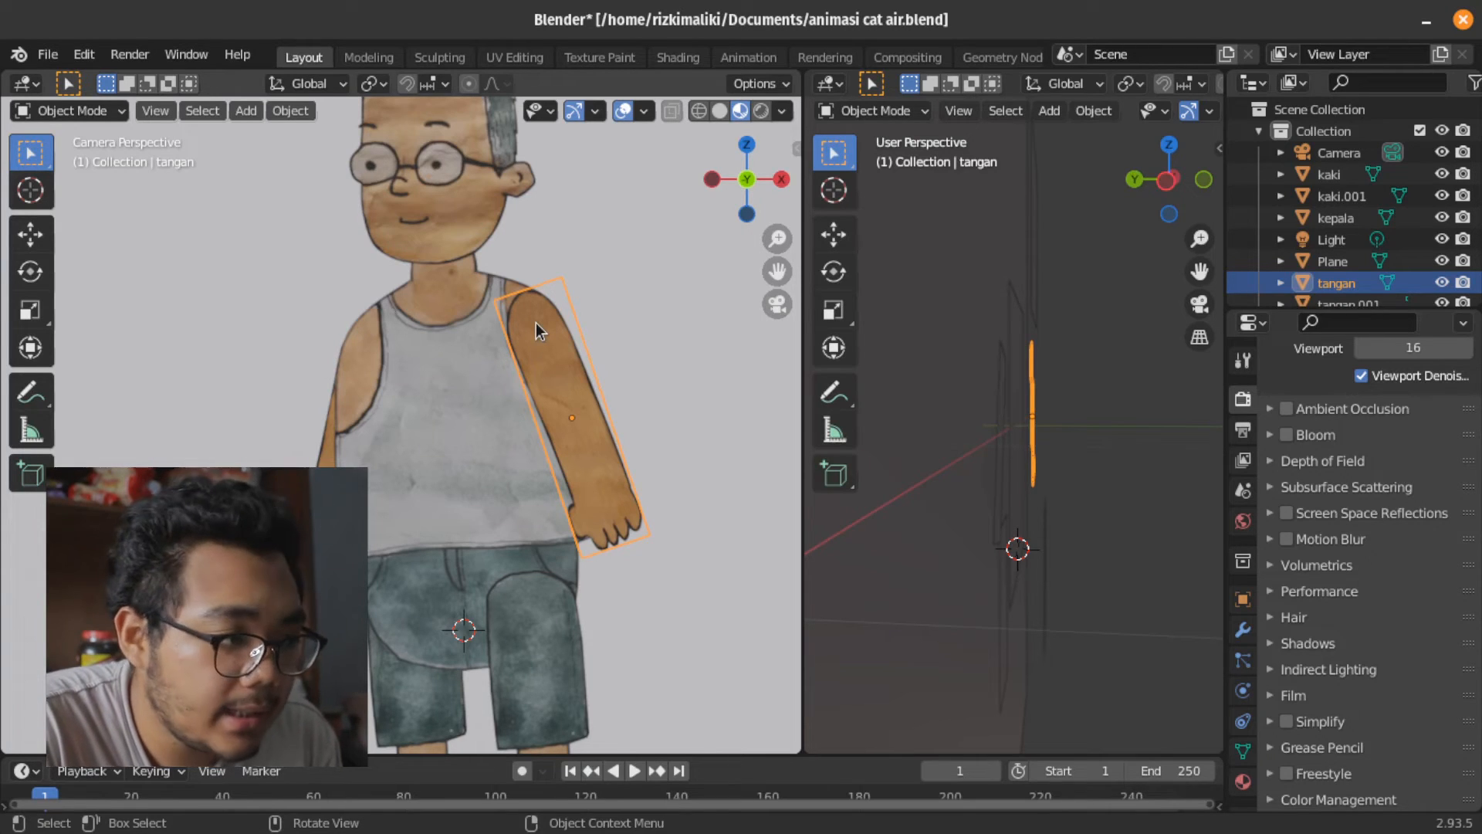
pyautogui.click(466, 396)
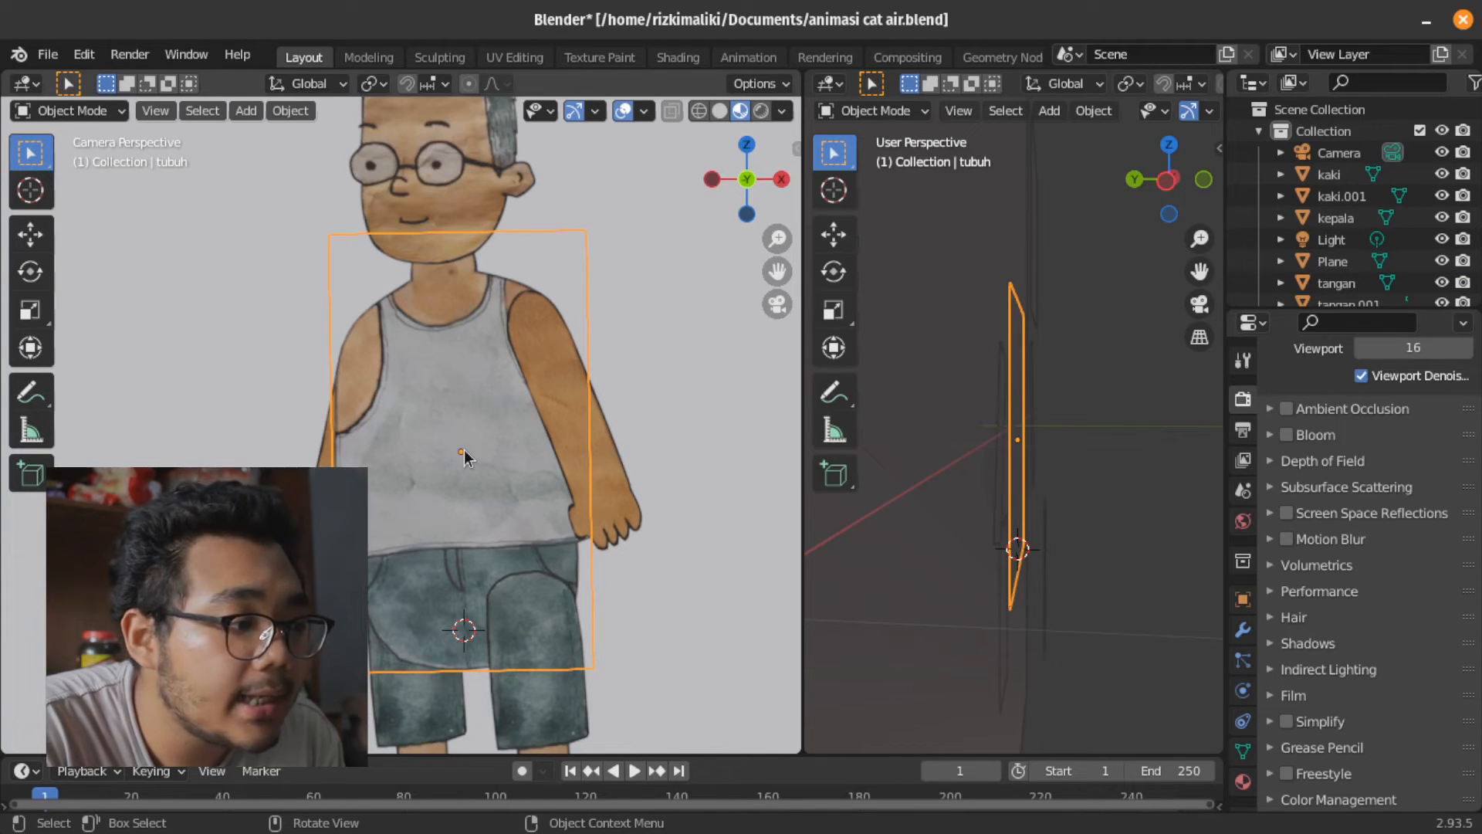
pyautogui.click(483, 468)
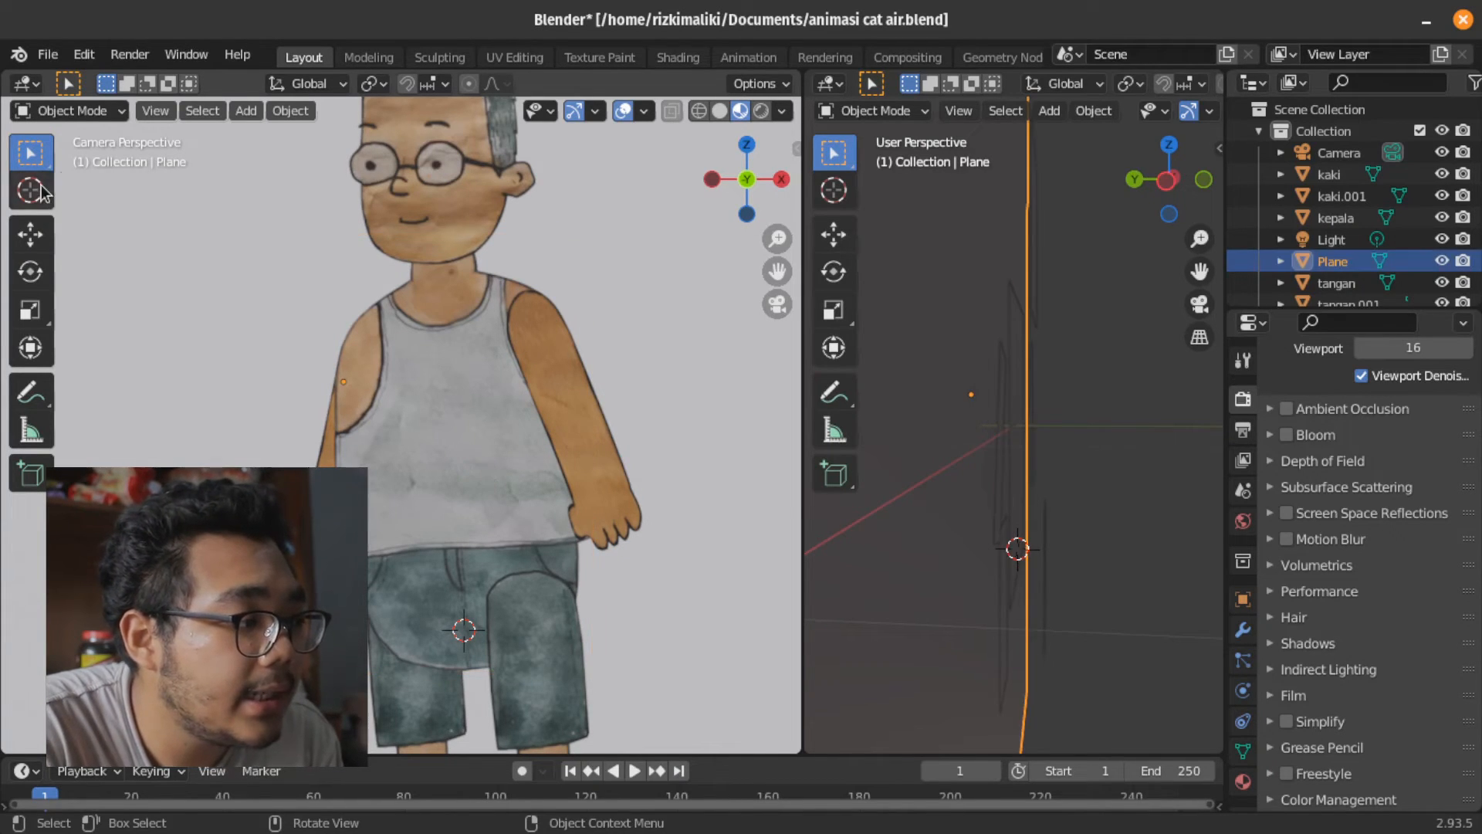
pyautogui.click(430, 443)
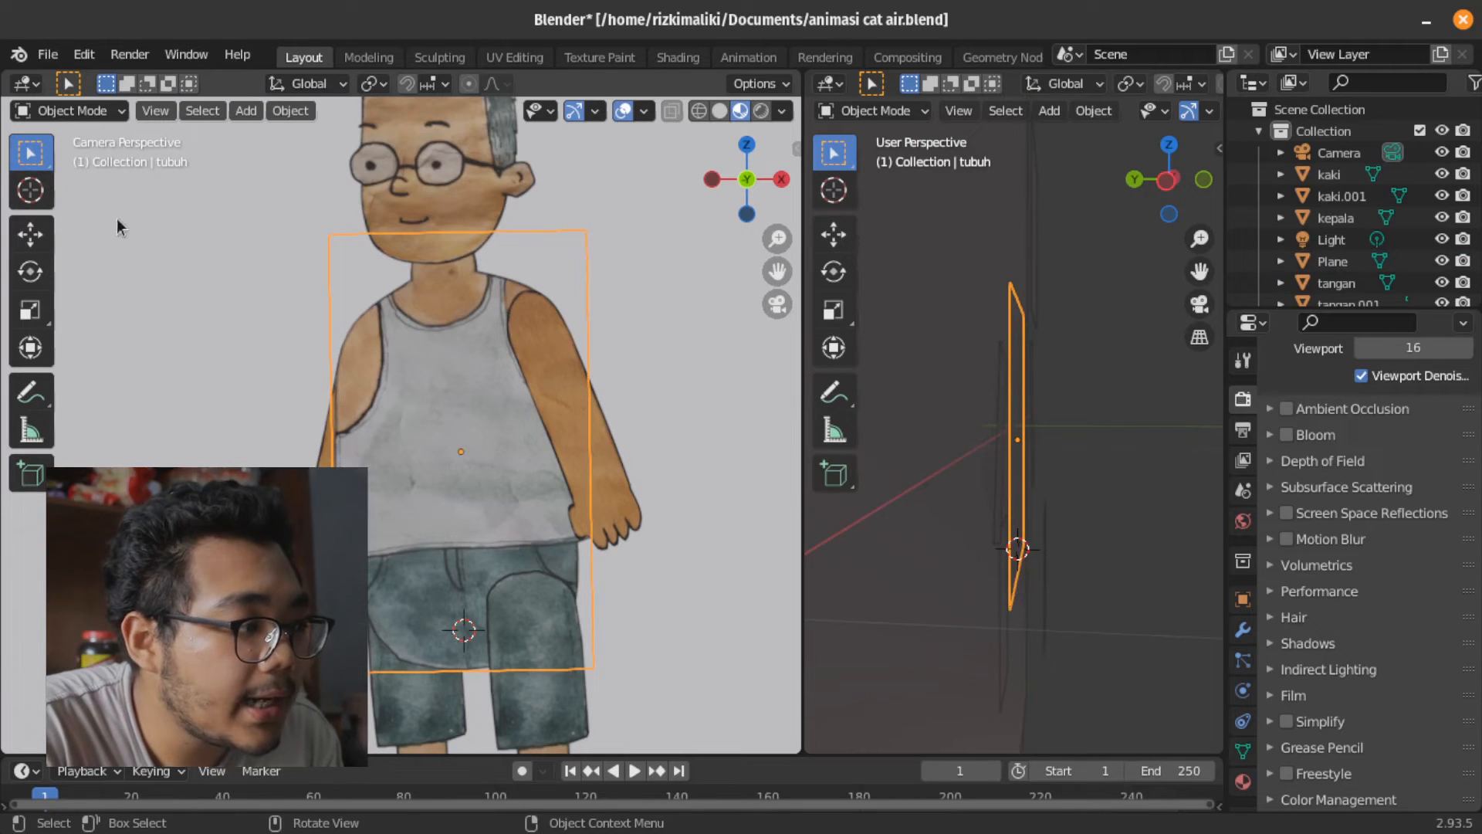
pyautogui.click(30, 190)
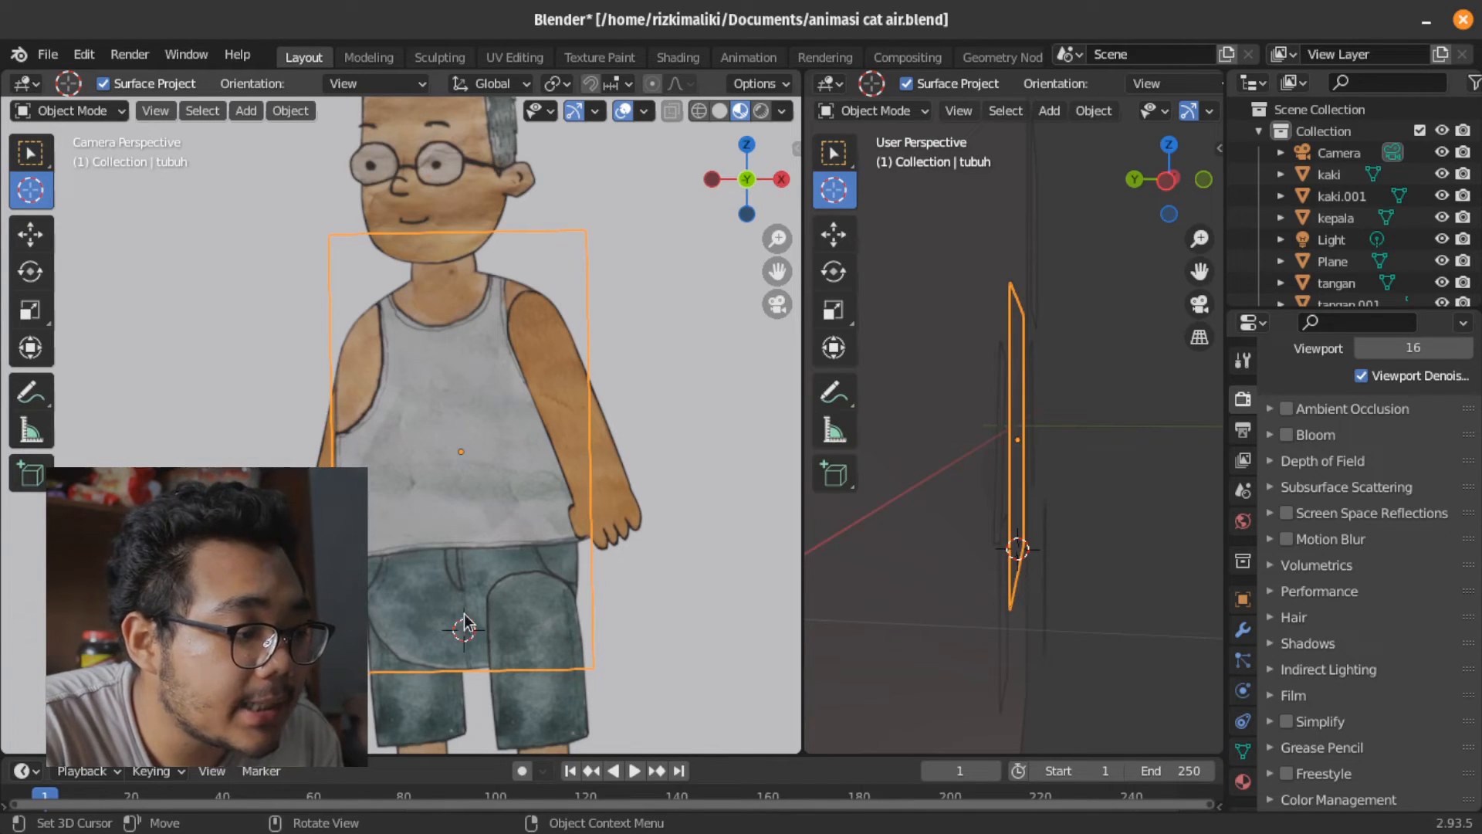
pyautogui.moveTo(463, 629); pyautogui.dragTo(460, 617)
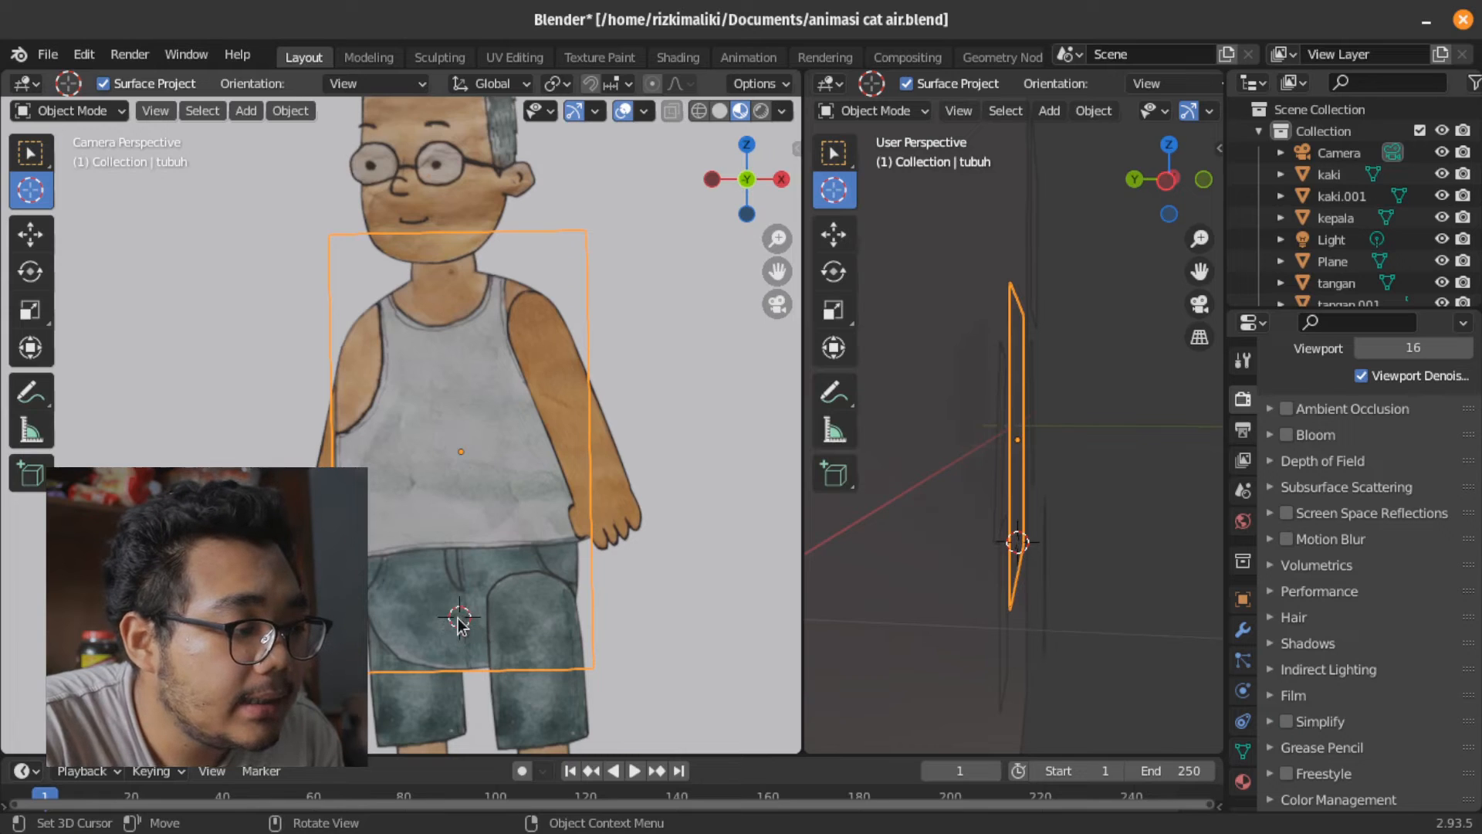
pyautogui.click(455, 624)
pyautogui.click(462, 613)
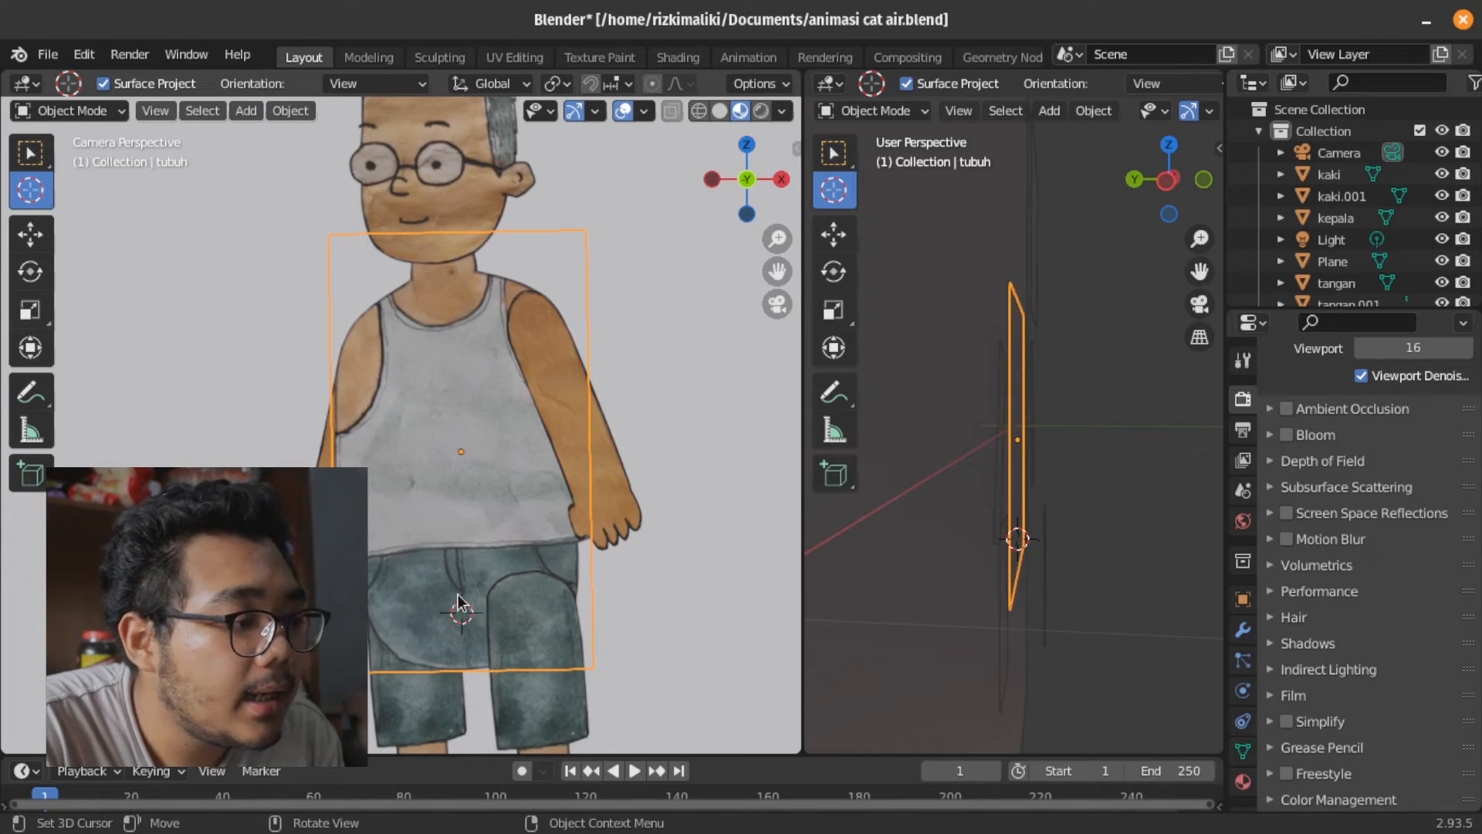
# Set the torso plane's origin to the 3D cursor at the middle of the hips
pyautogui.click(31, 152)
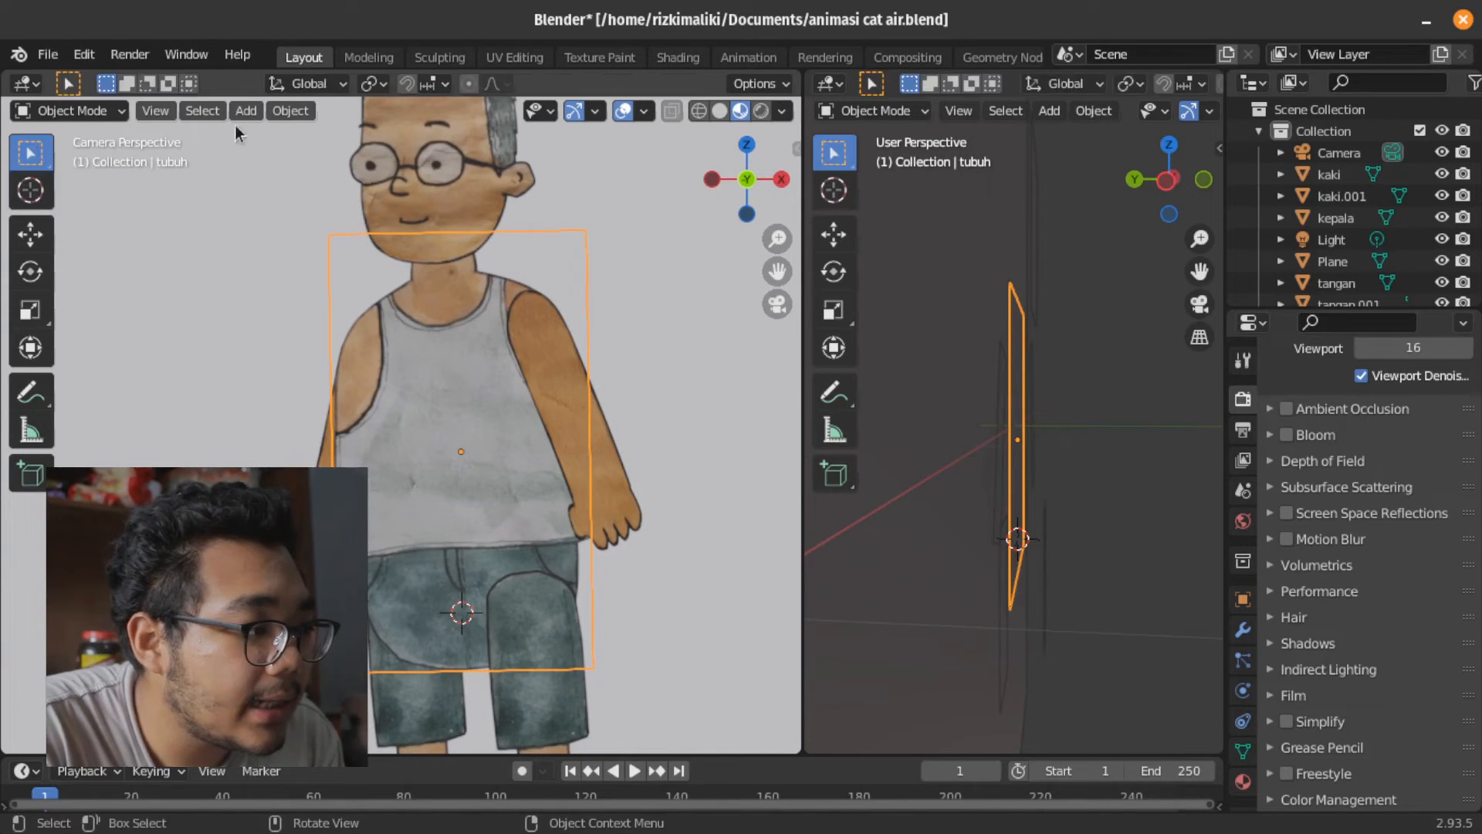
pyautogui.click(281, 113)
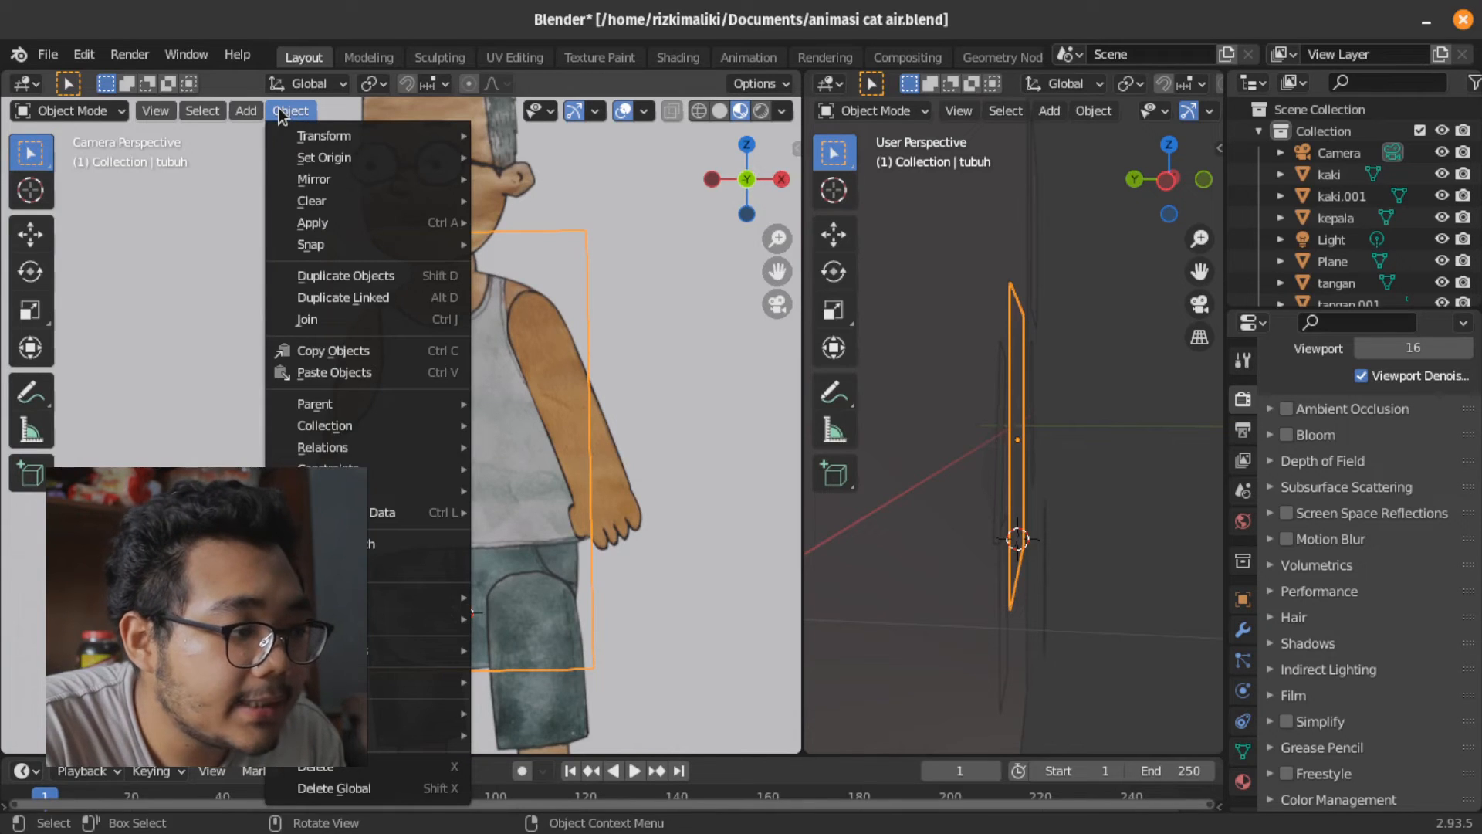
pyautogui.click(281, 114)
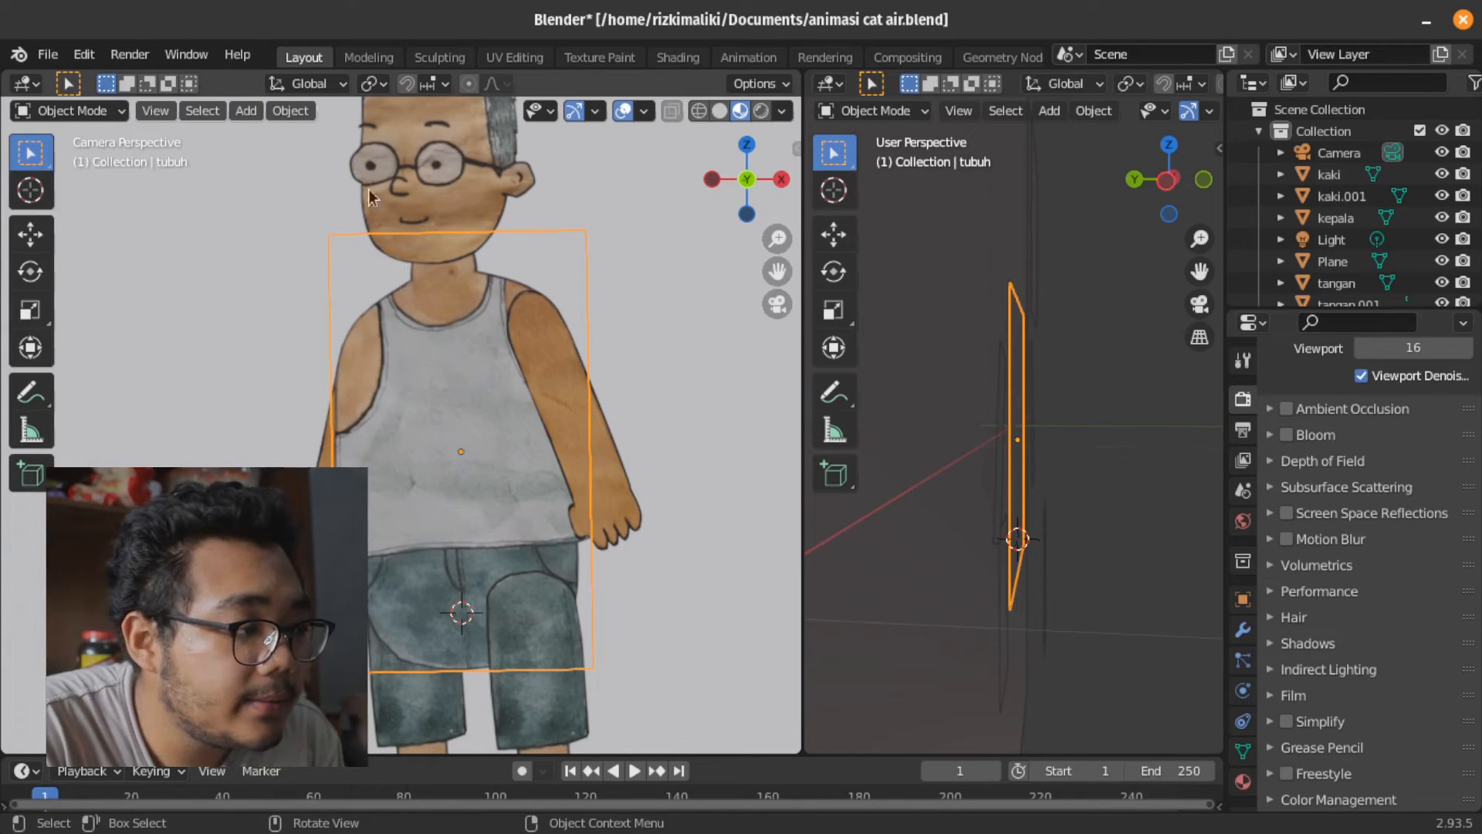
pyautogui.click(285, 112)
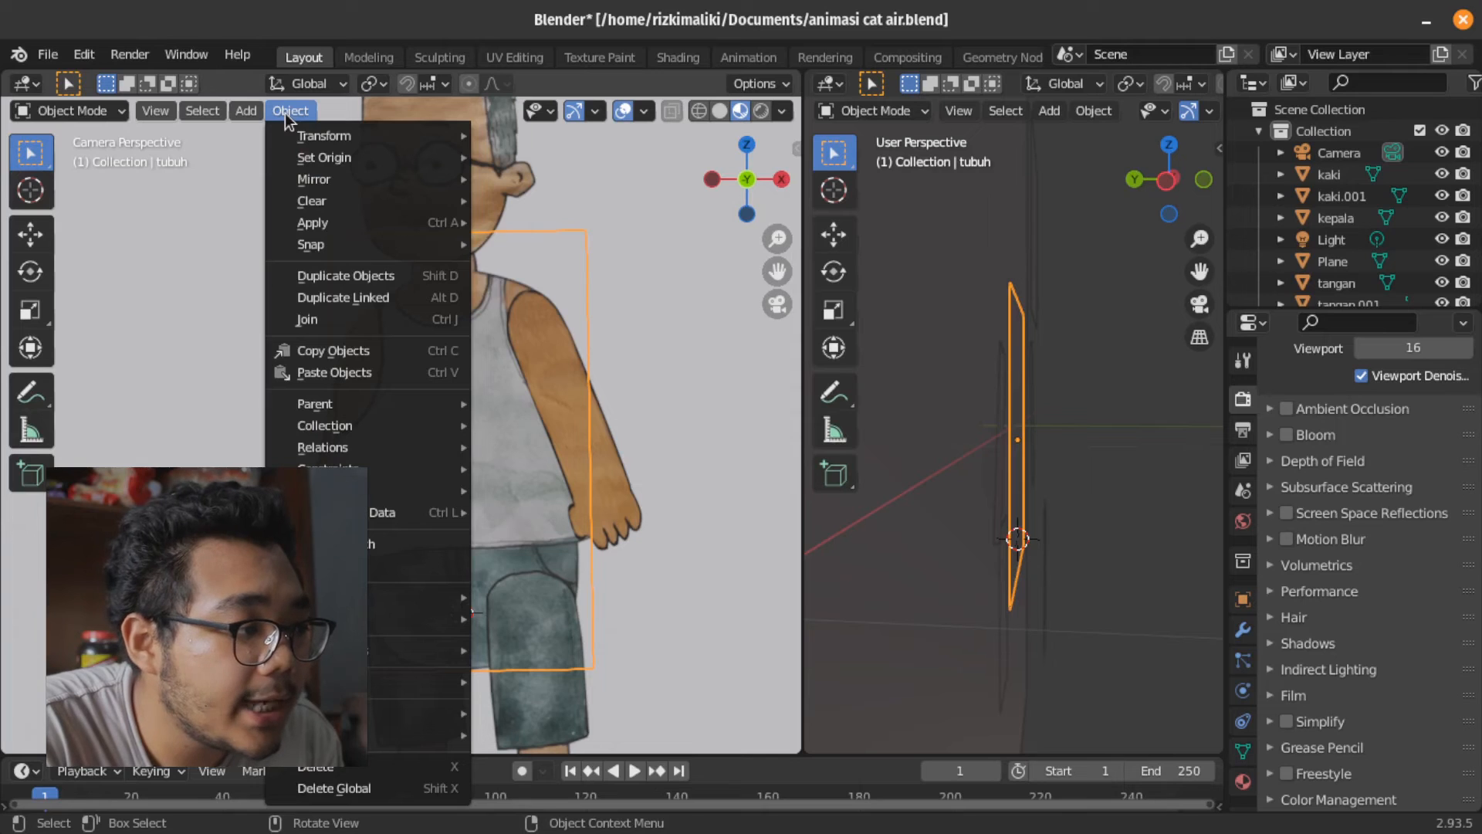
pyautogui.moveTo(306, 135)
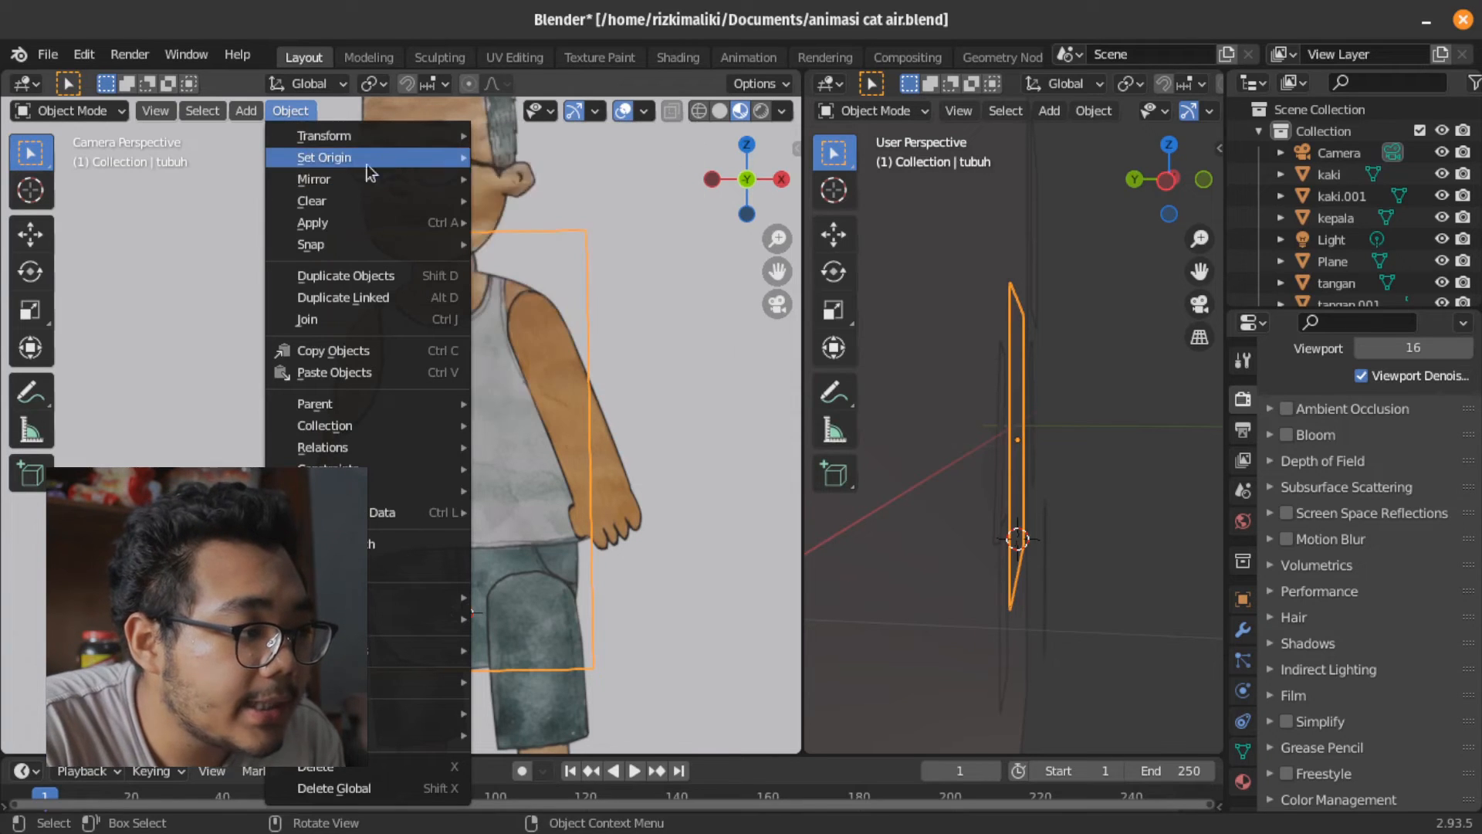
pyautogui.moveTo(400, 153)
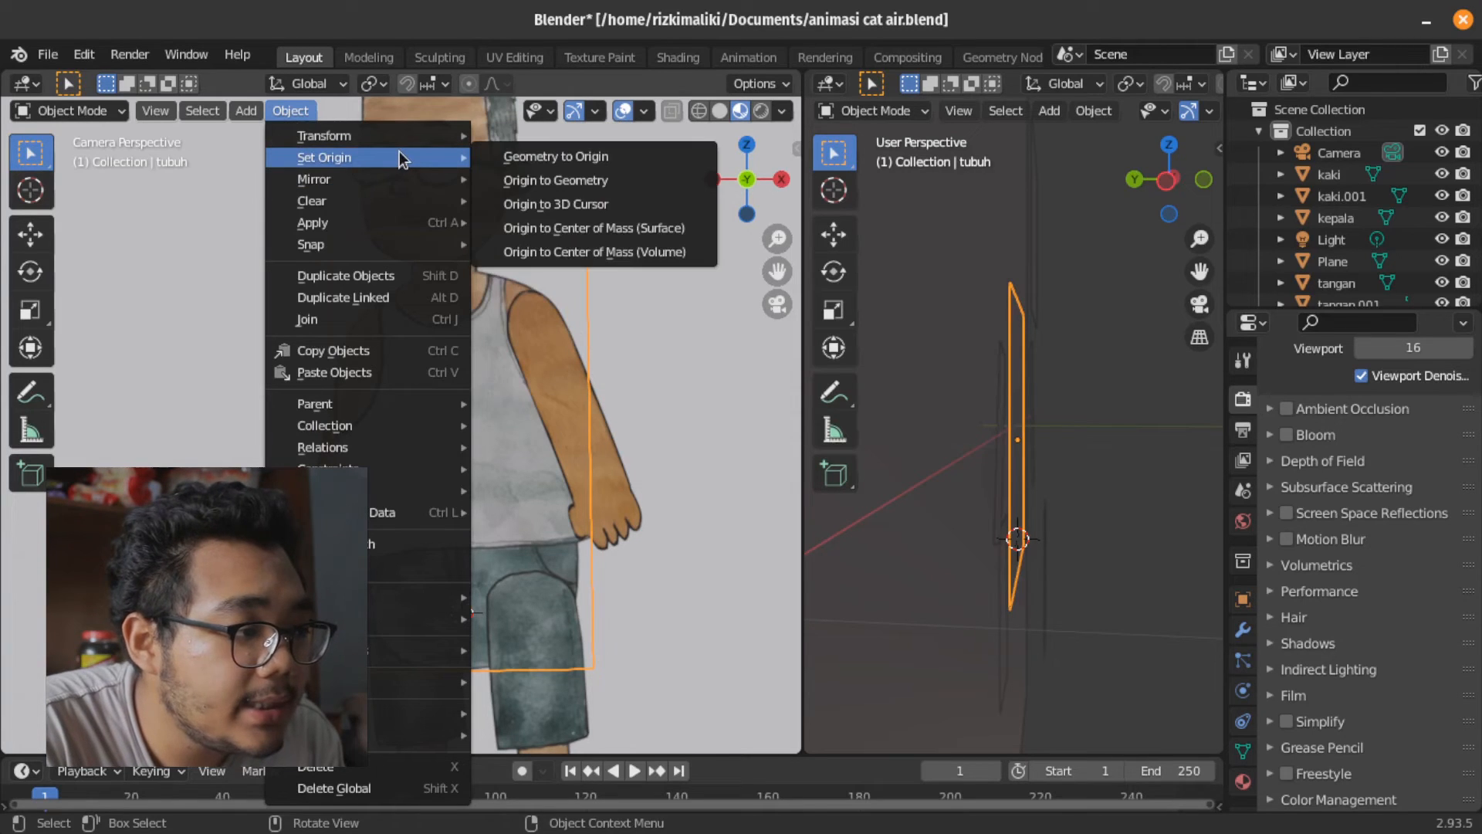
pyautogui.click(643, 206)
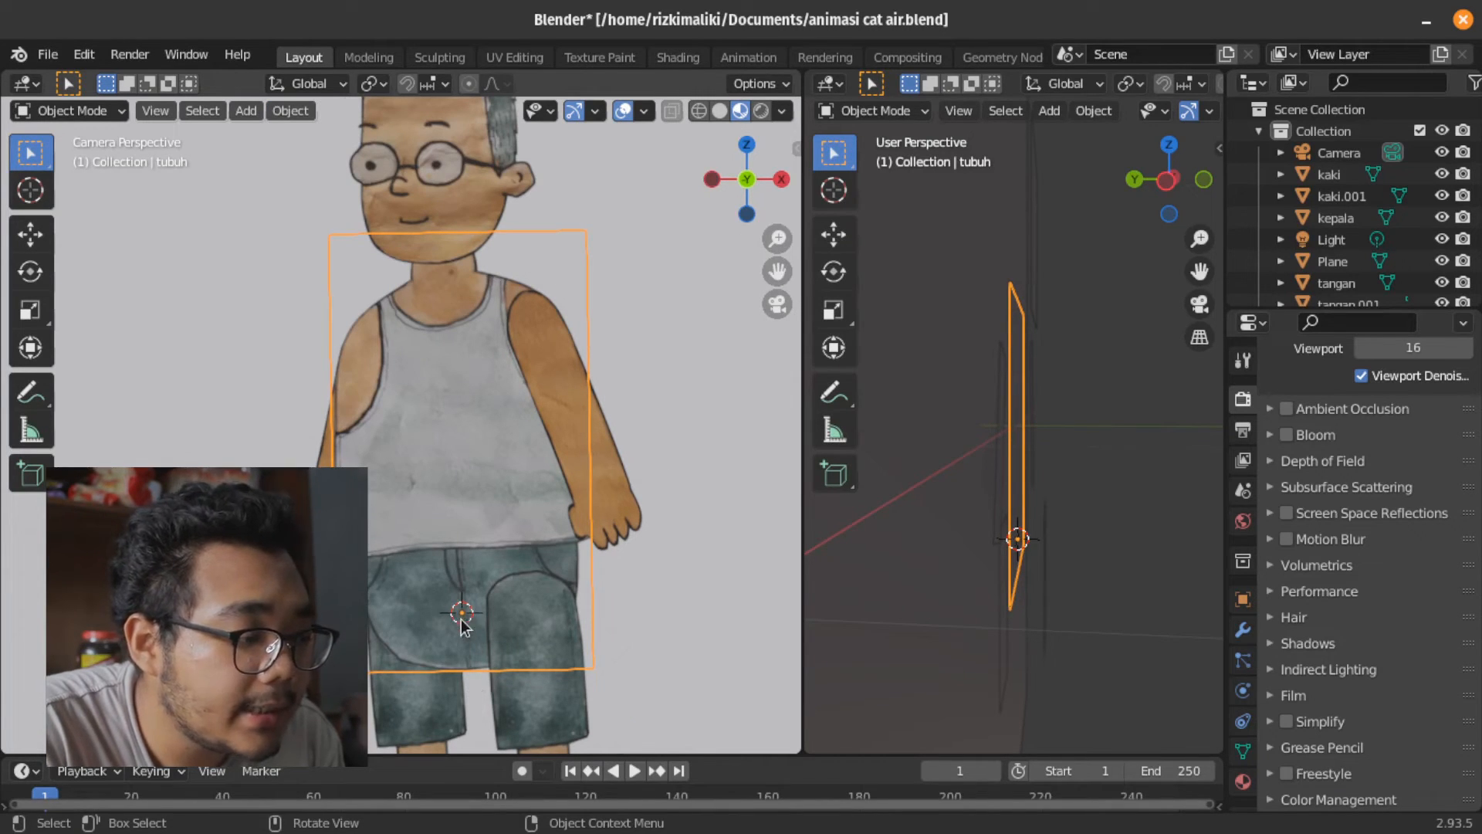
# Try rotating the torso around its hip pivot and restore its original pose
pyautogui.scroll(1, 461, 619)
pyautogui.scroll(-2, 493, 677)
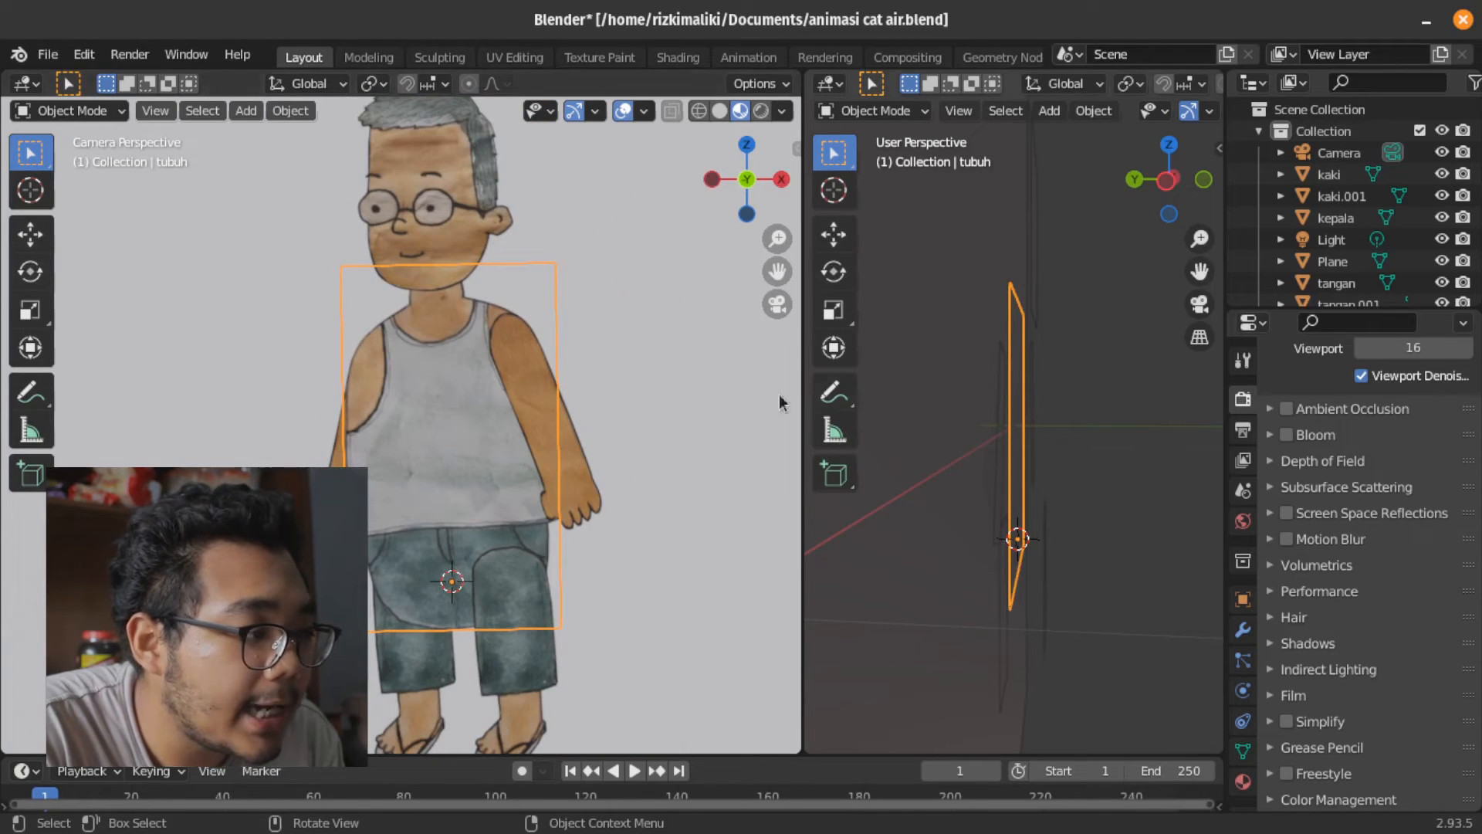
pyautogui.click(41, 277)
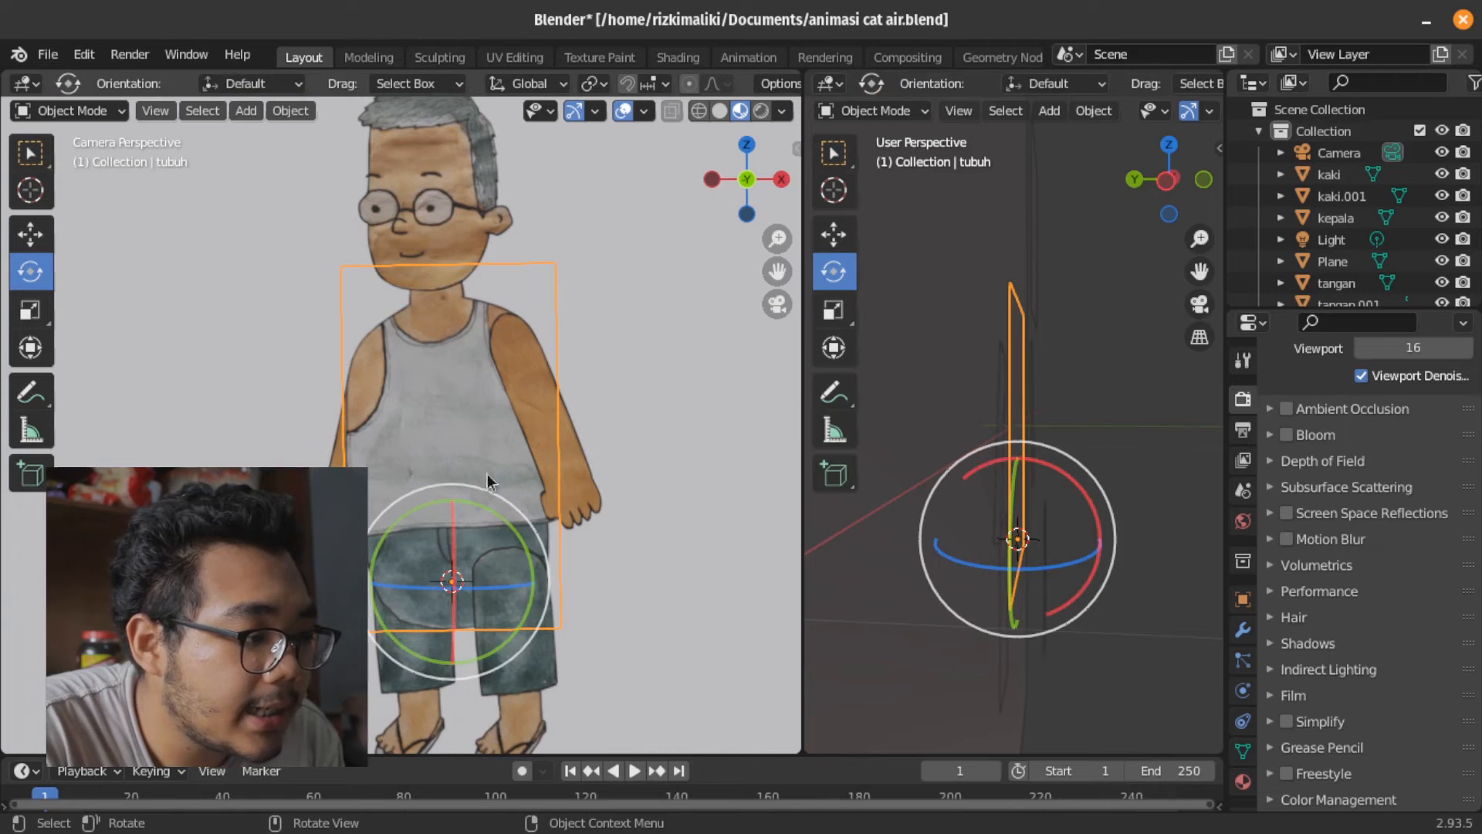
pyautogui.moveTo(490, 494)
pyautogui.mouseDown()
pyautogui.moveTo(533, 513)
pyautogui.moveTo(459, 493)
pyautogui.moveTo(485, 511)
pyautogui.mouseUp()
pyautogui.hotkey('ctrl', 'z')
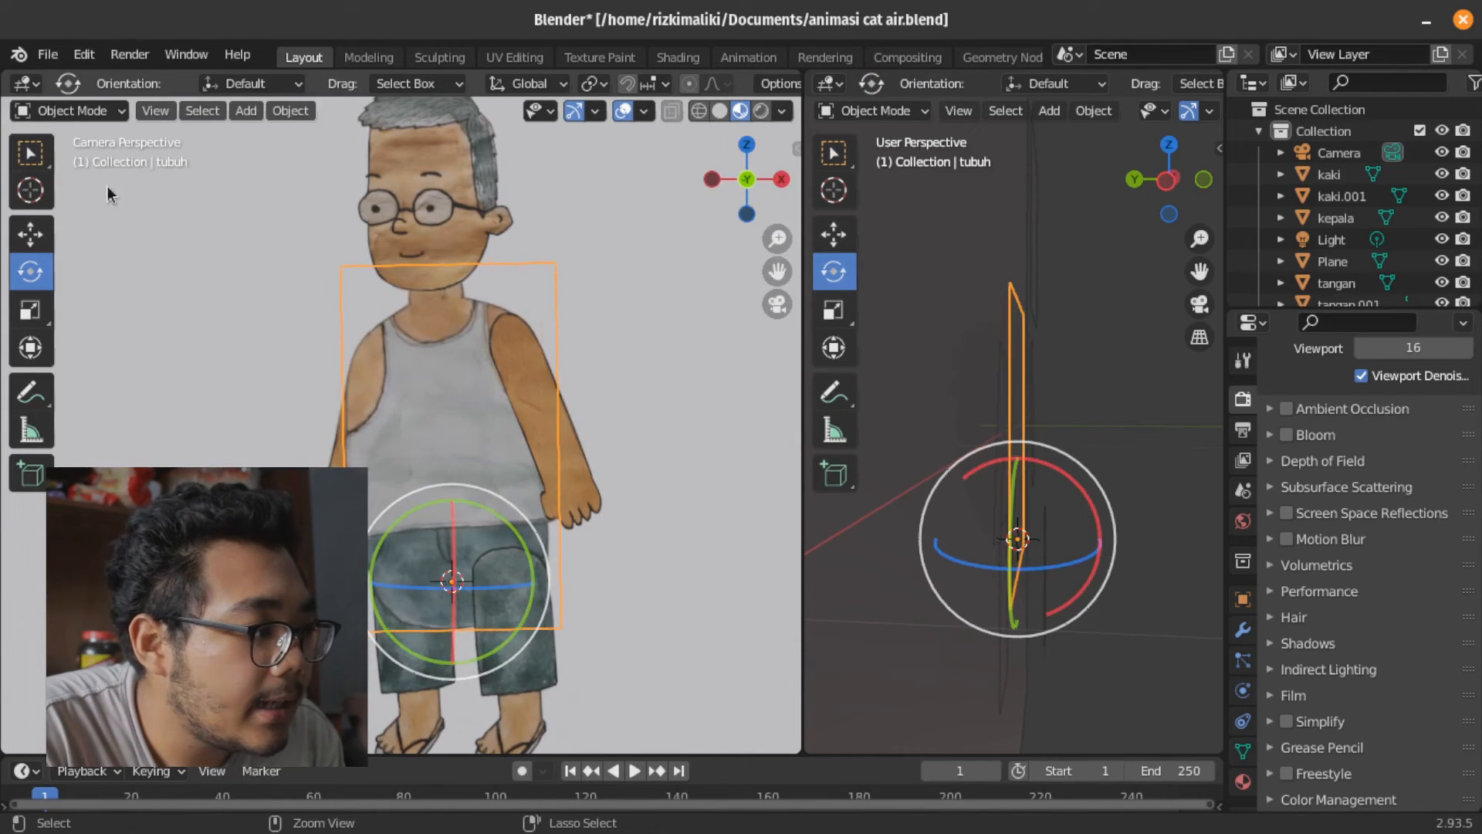
pyautogui.click(31, 153)
pyautogui.press('r')
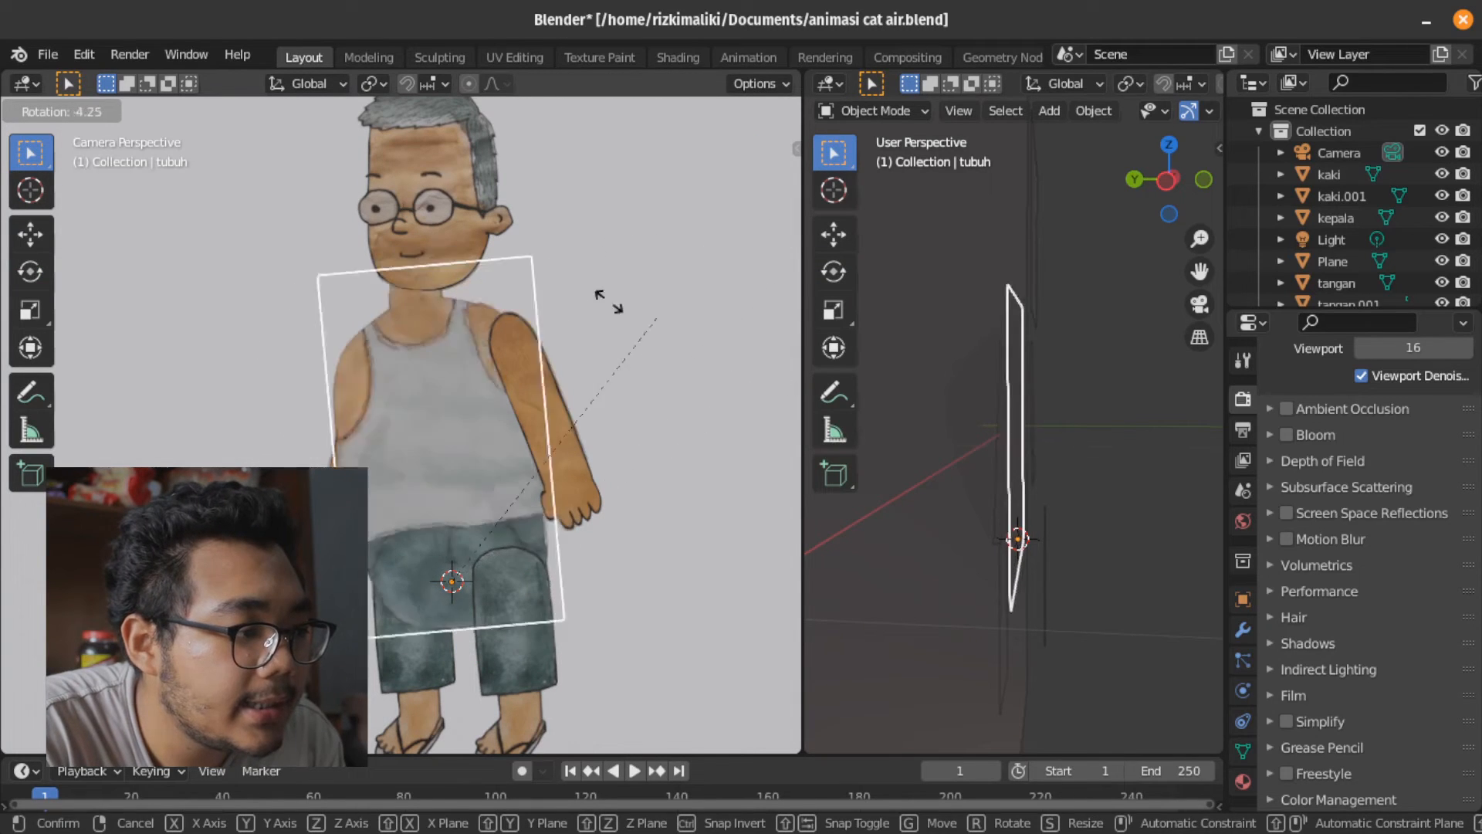
pyautogui.press('Escape')
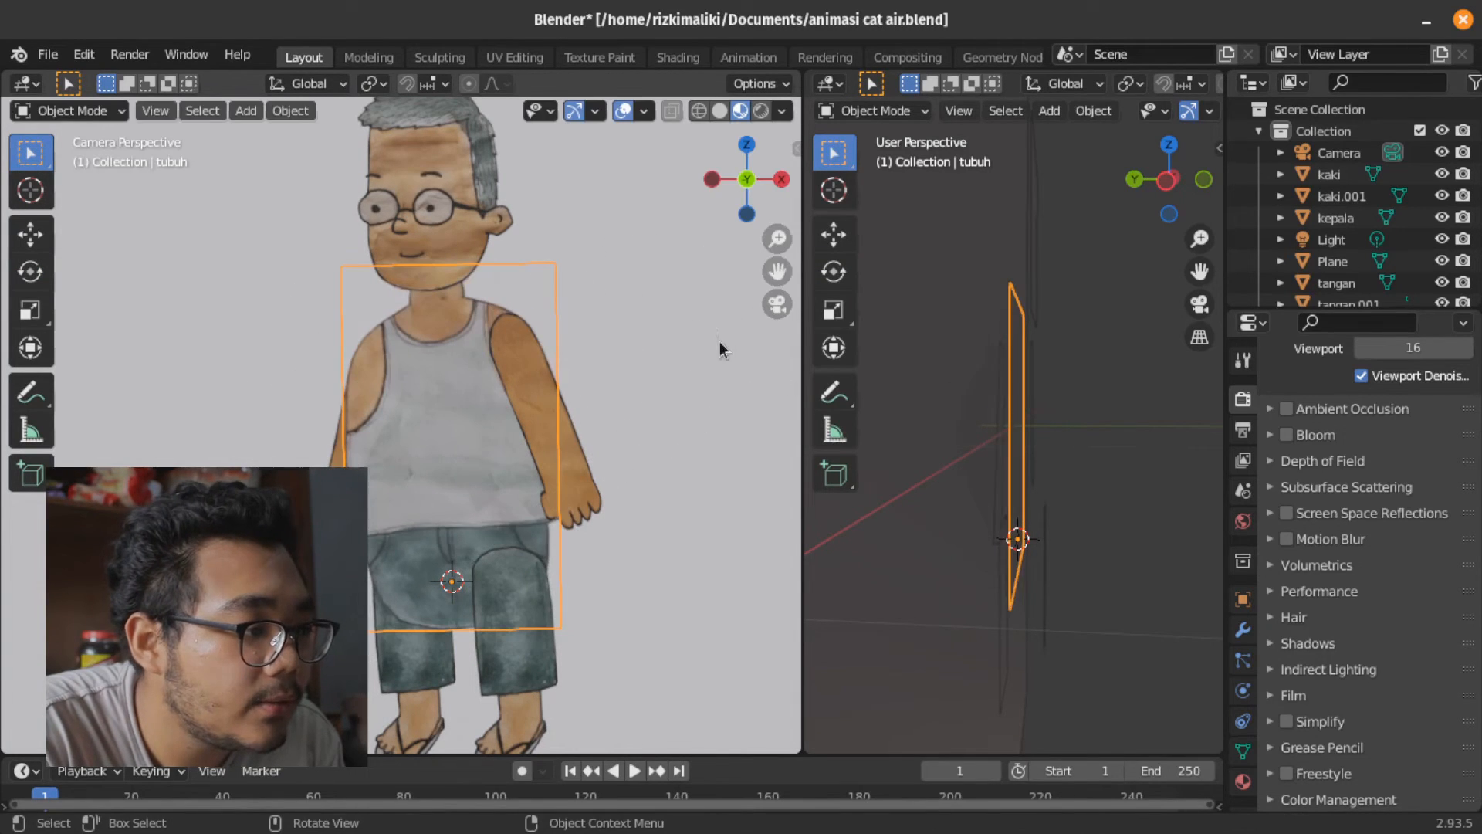
# Select the head plane, place the 3D cursor at the neck just under the chin, and set the head's origin there
pyautogui.click(440, 221)
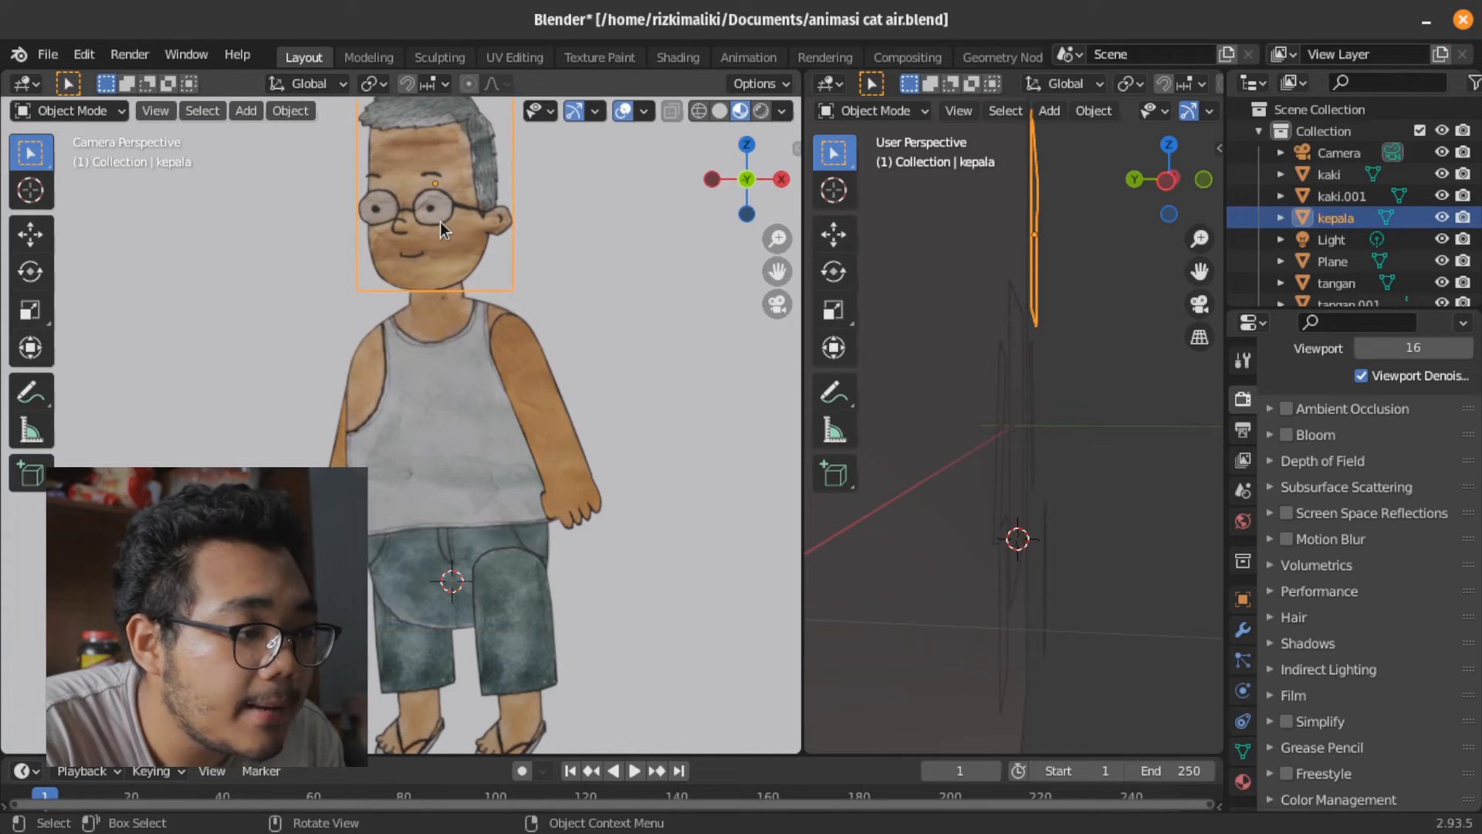
pyautogui.scroll(3, 393, 273)
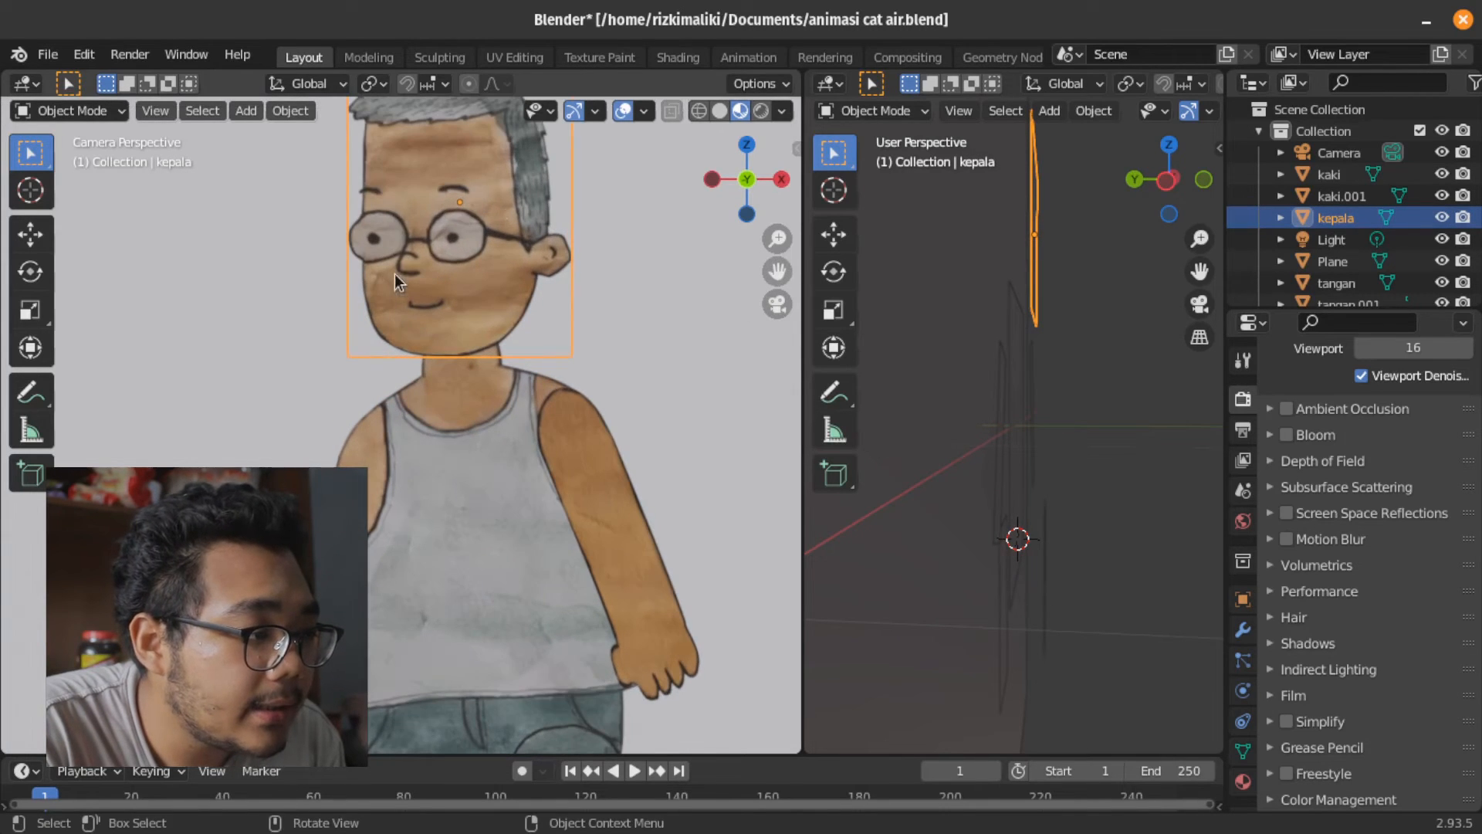
pyautogui.click(29, 200)
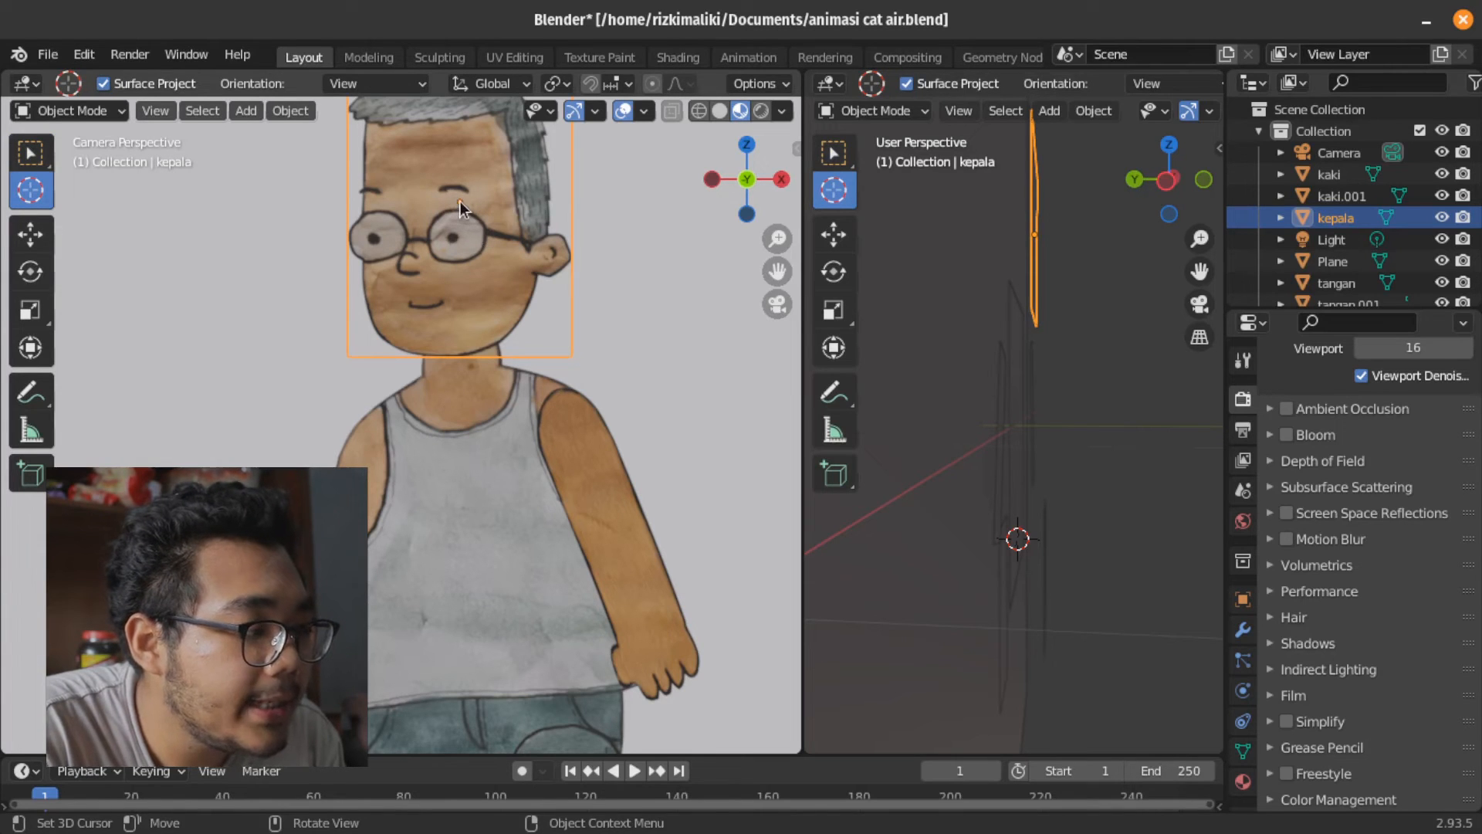
pyautogui.click(465, 371)
pyautogui.click(459, 364)
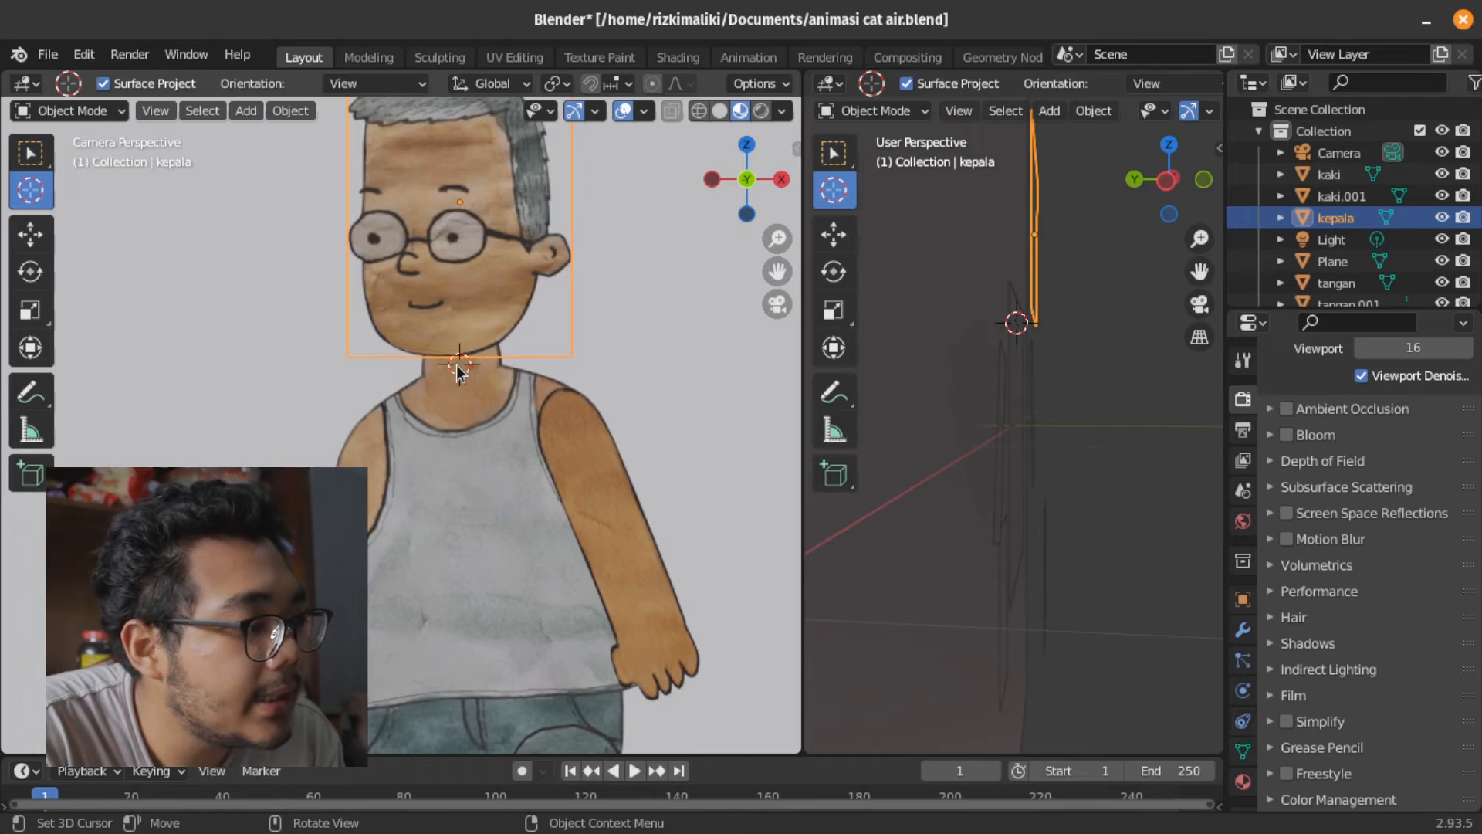
pyautogui.click(291, 110)
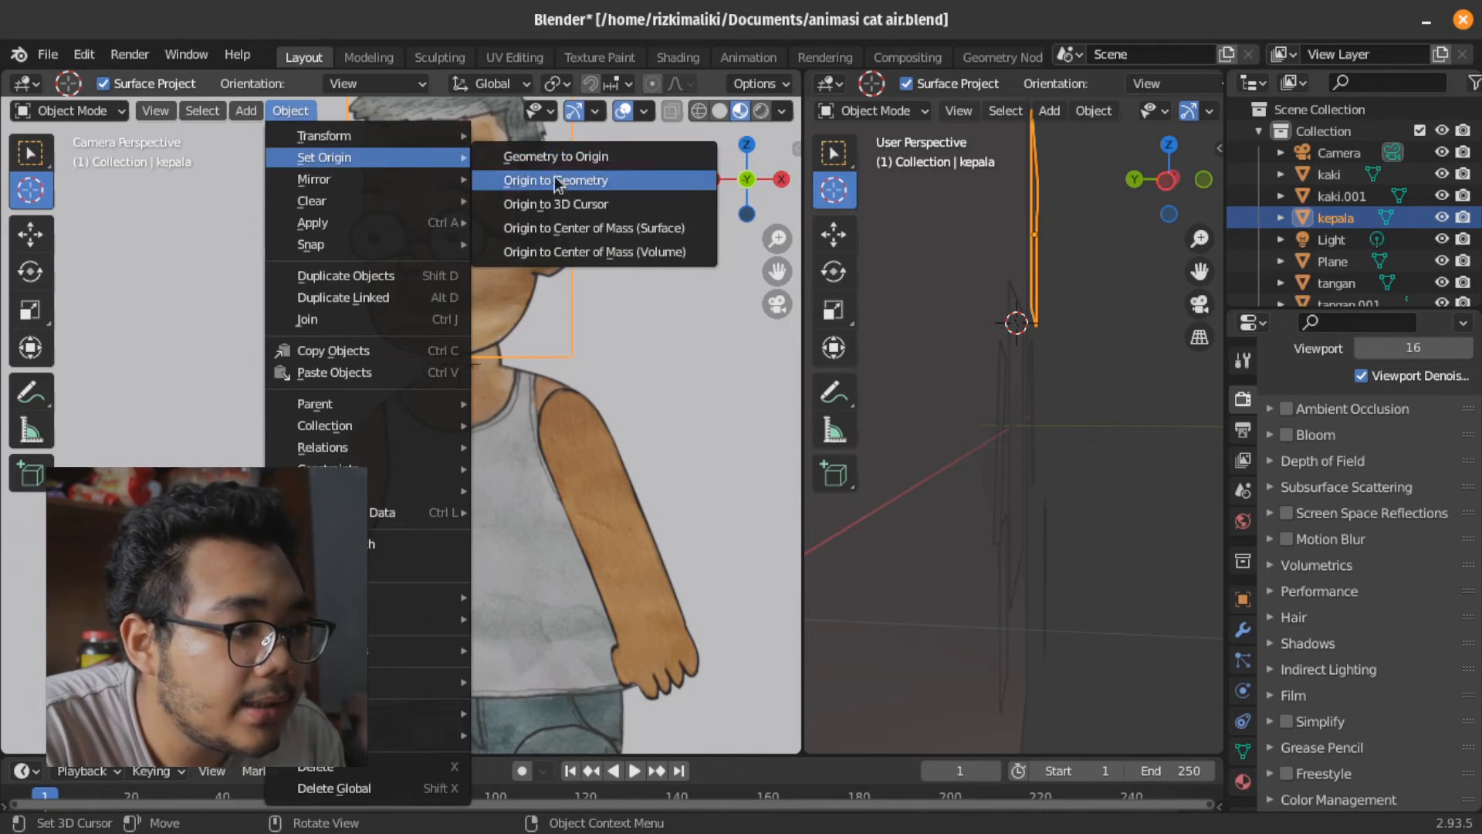
pyautogui.click(591, 203)
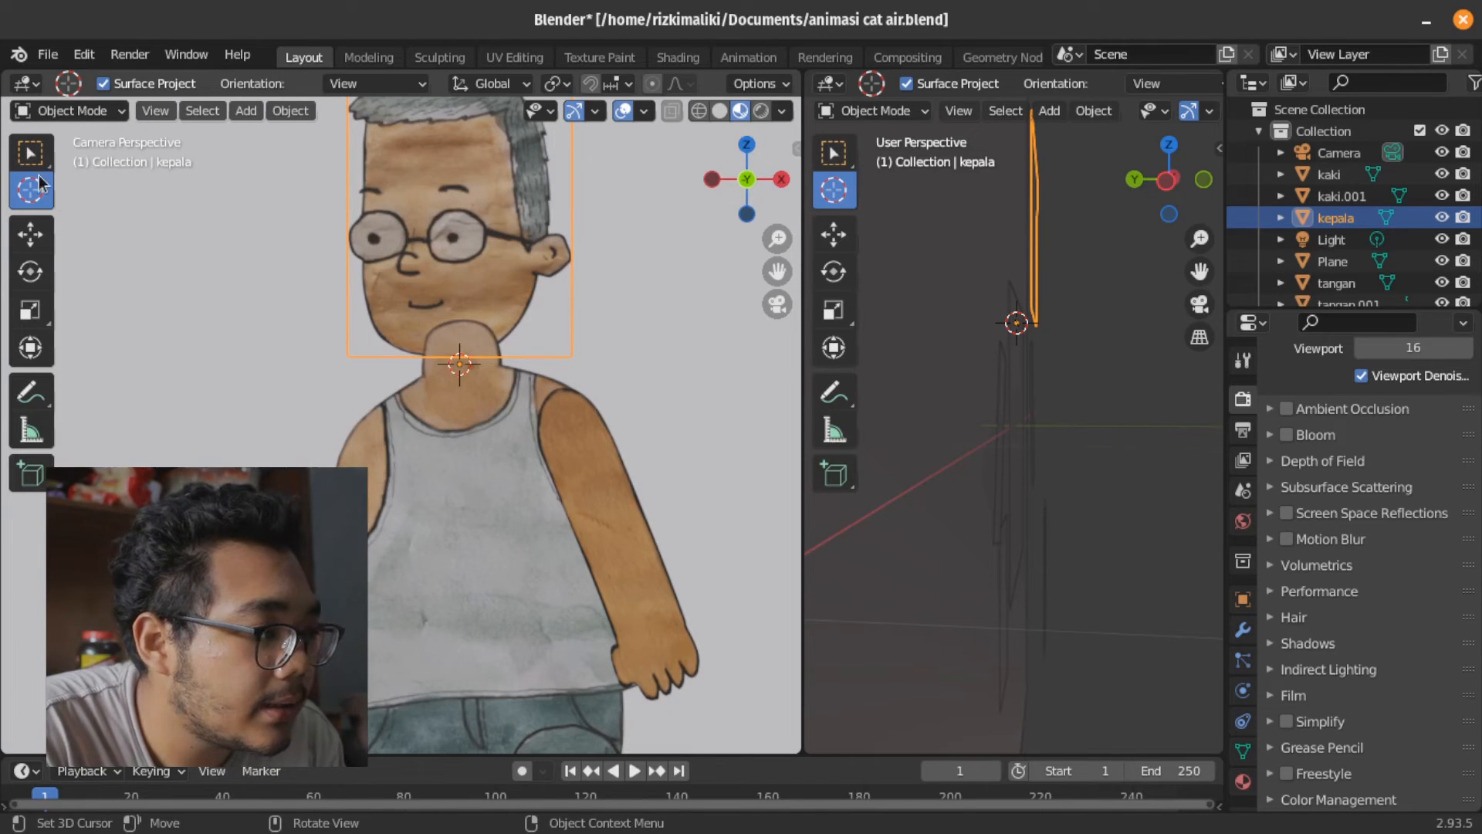
# Move the head plane about -0.033 m along the global Y axis so it covers the top of the neck
pyautogui.click(30, 152)
pyautogui.press('g')
pyautogui.press('y')
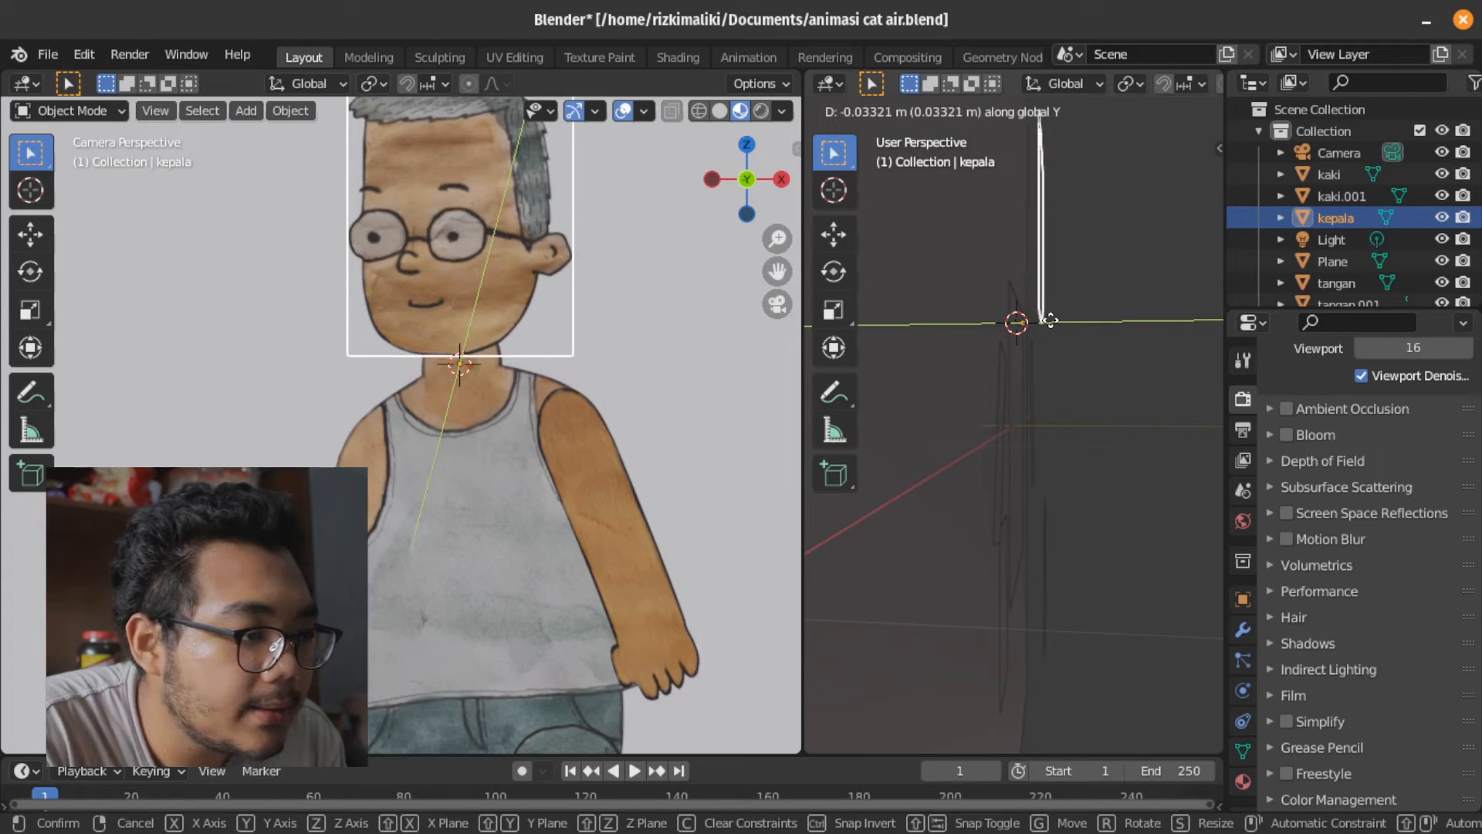
pyautogui.click(1048, 316)
pyautogui.click(652, 351)
pyautogui.click(533, 292)
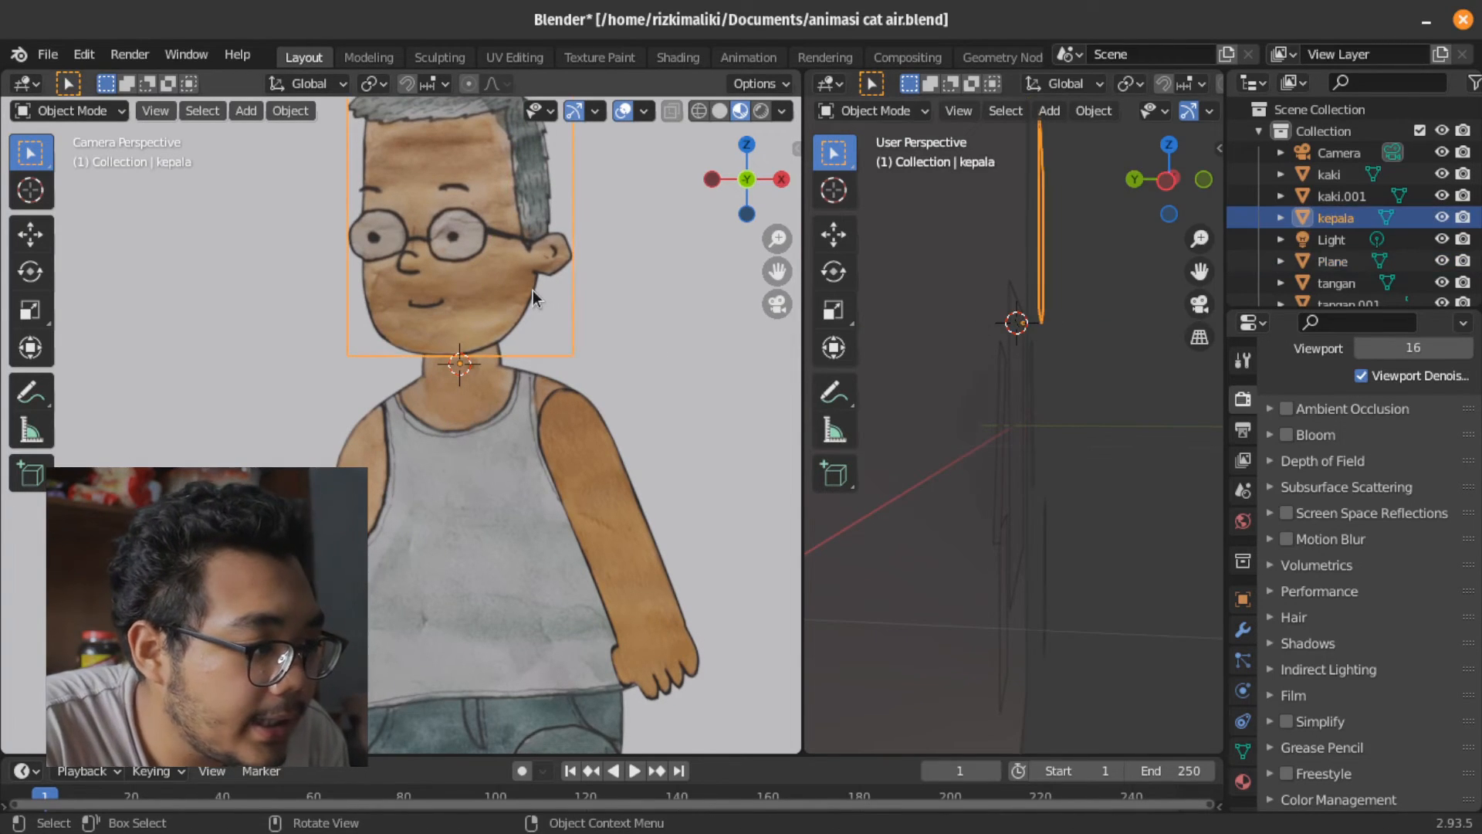
# Select the front arm plane "tangan", place the 3D cursor on its shoulder, and set the arm's origin to the cursor
pyautogui.click(571, 432)
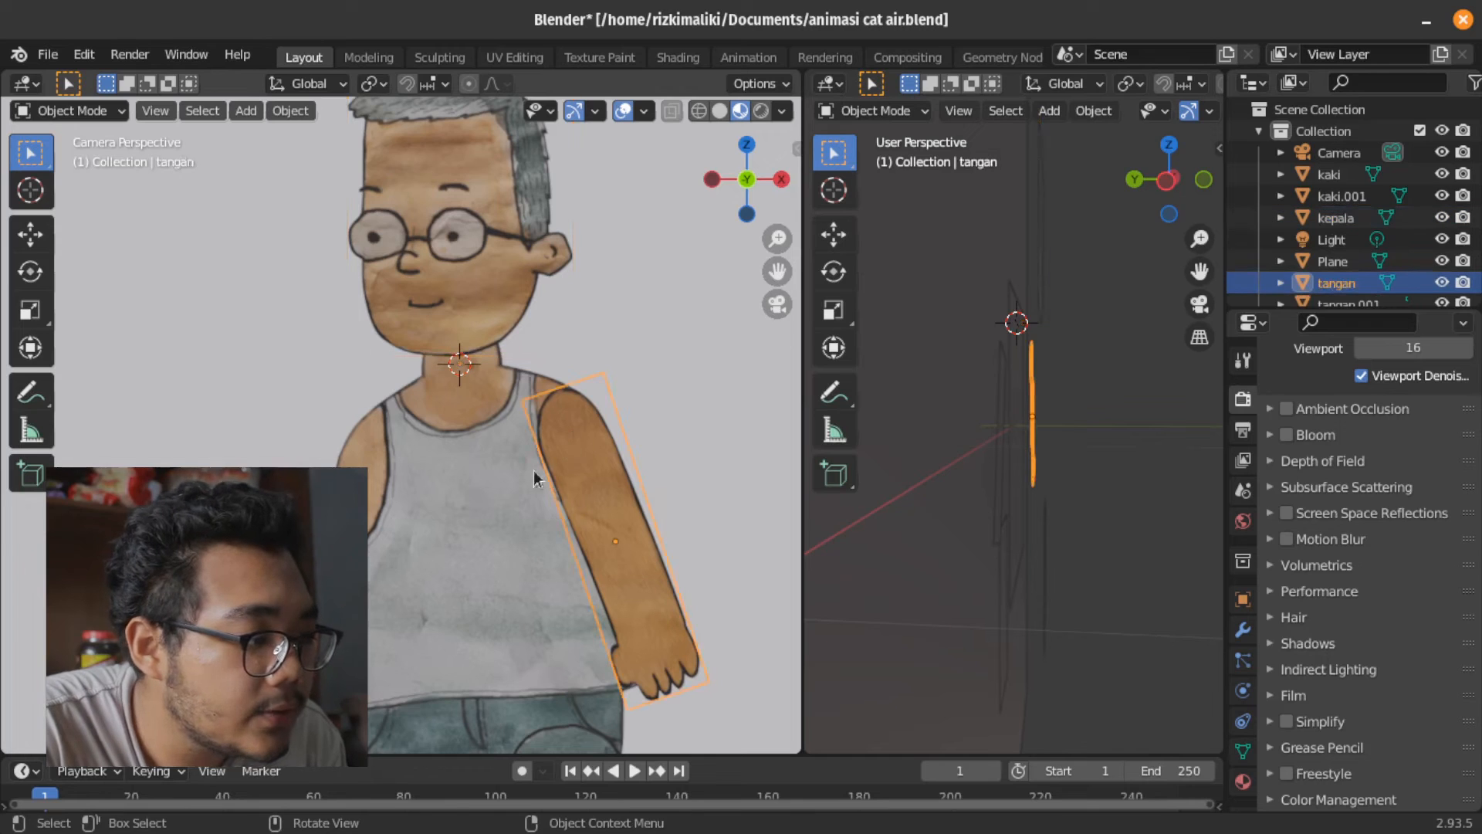
pyautogui.click(30, 190)
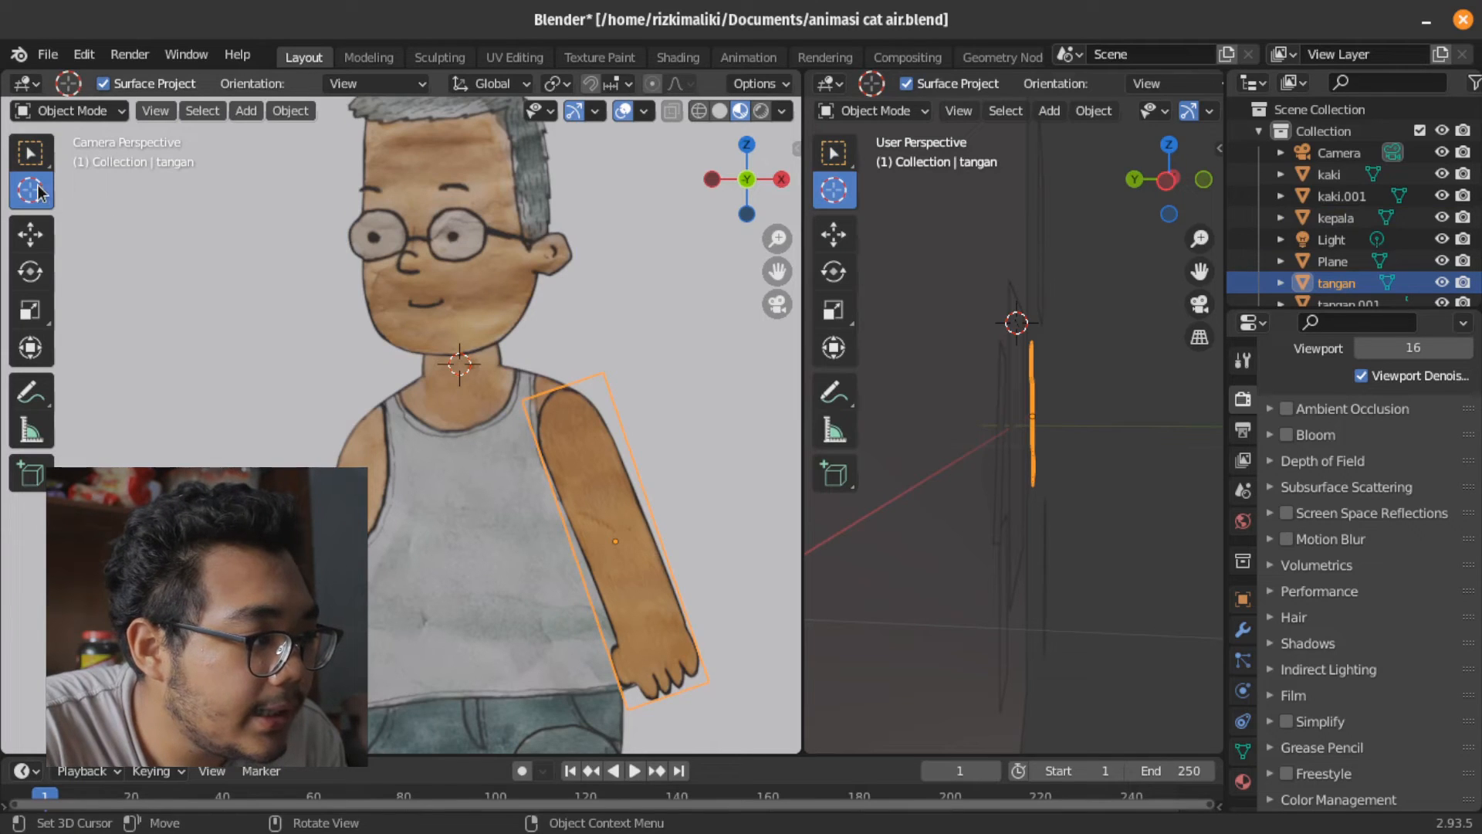
pyautogui.click(567, 412)
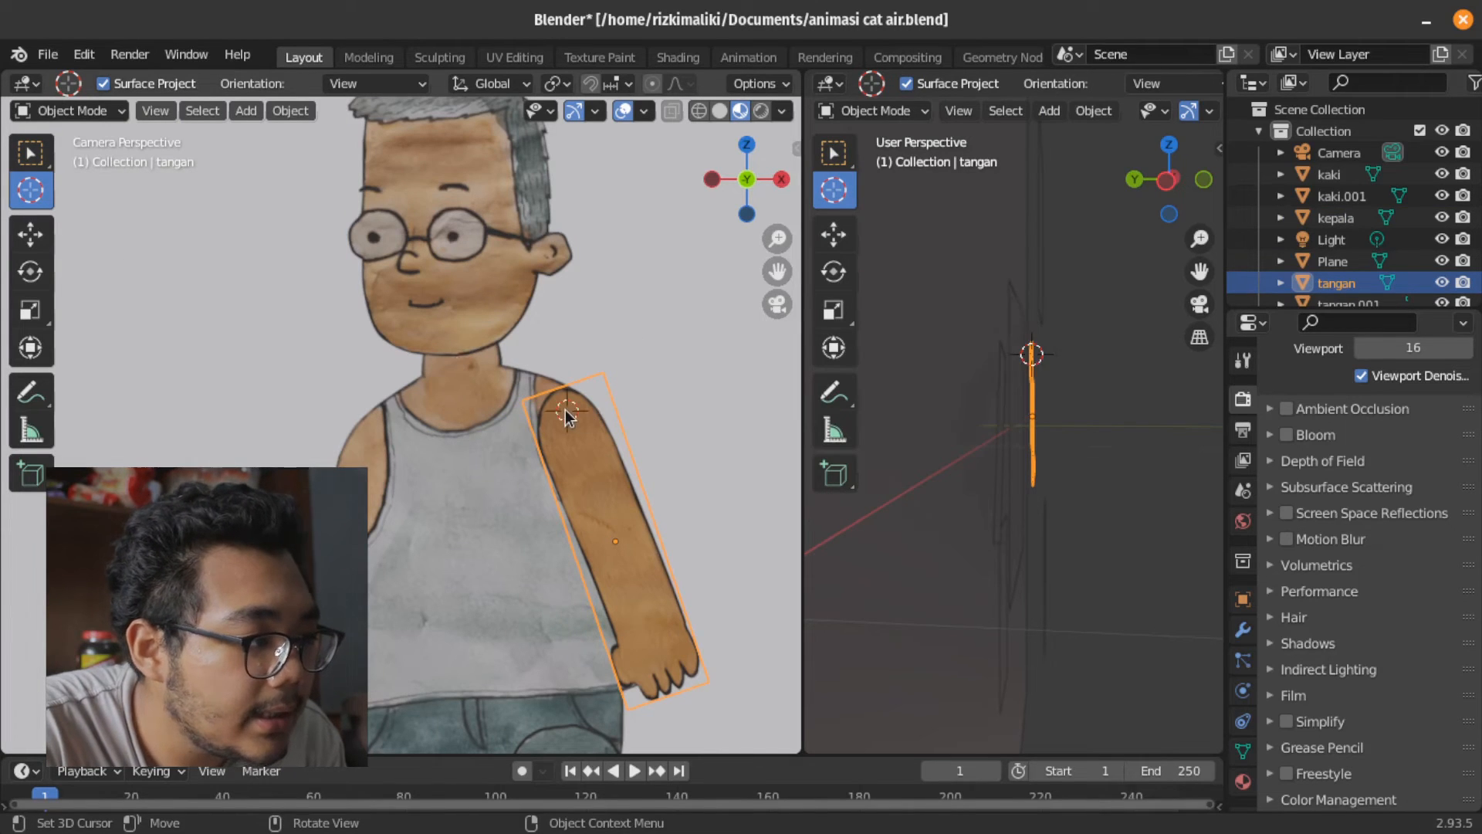
pyautogui.click(35, 158)
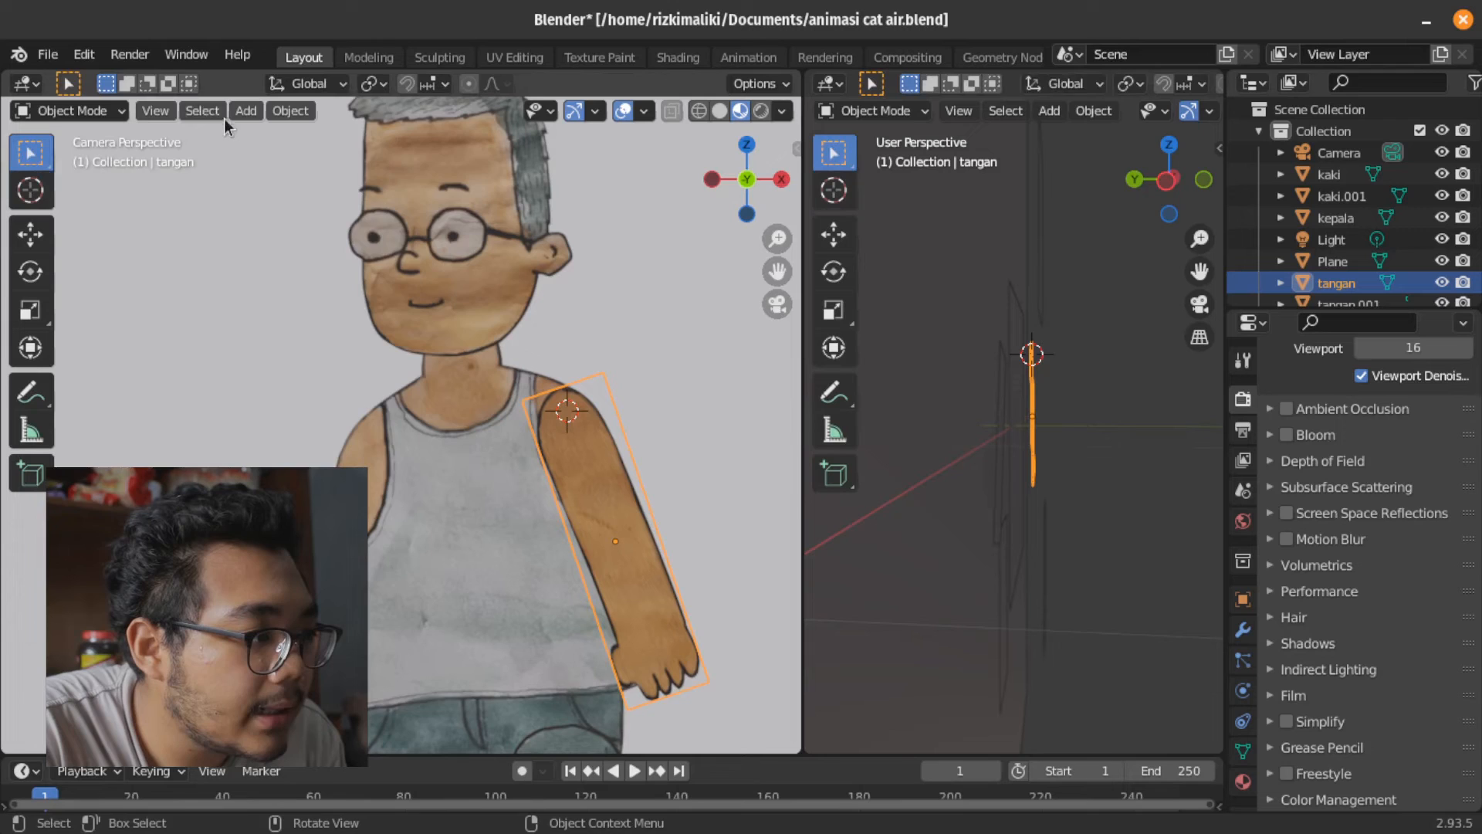
pyautogui.click(294, 111)
pyautogui.moveTo(424, 159)
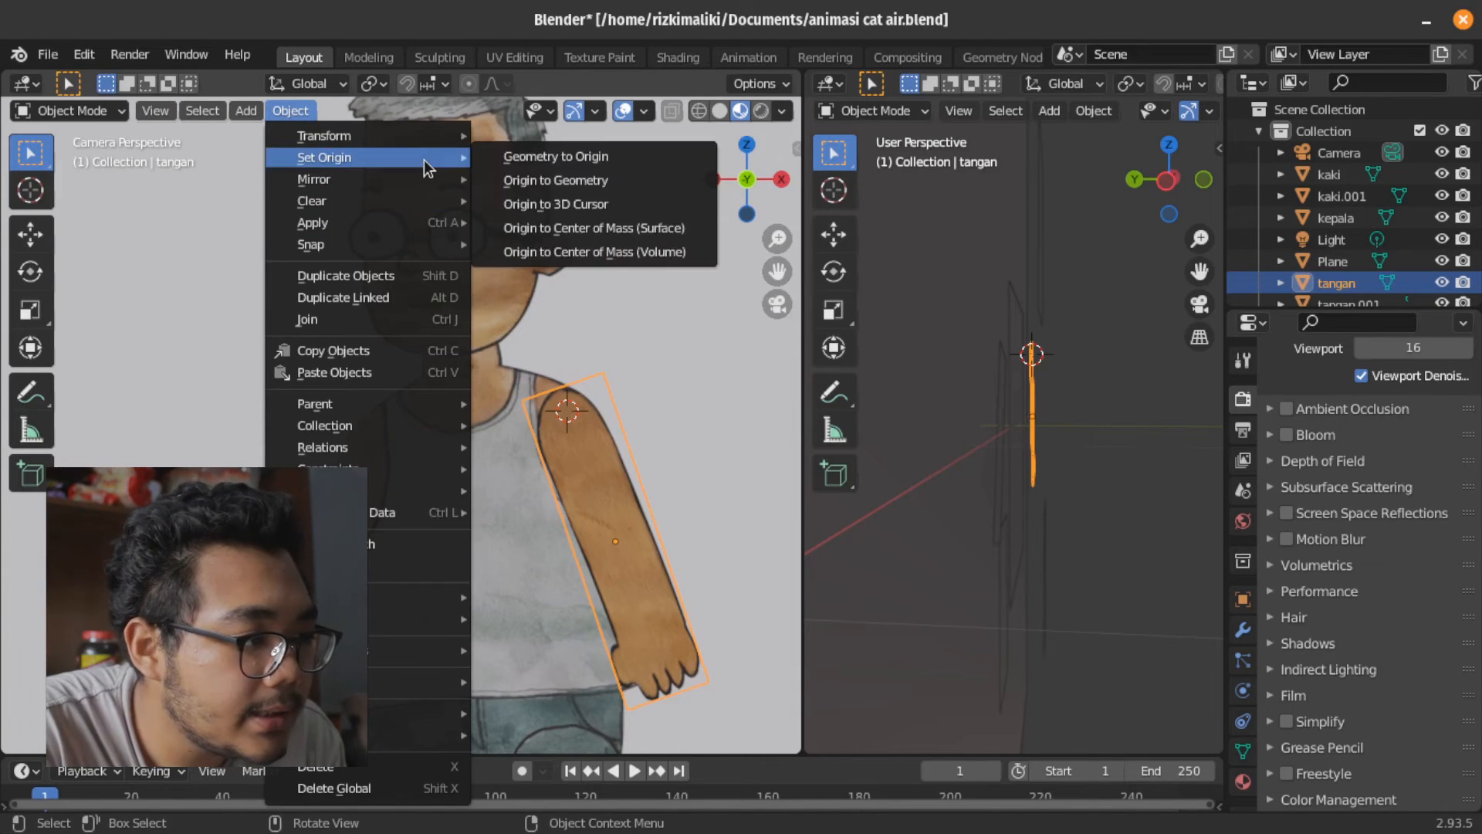
pyautogui.click(548, 204)
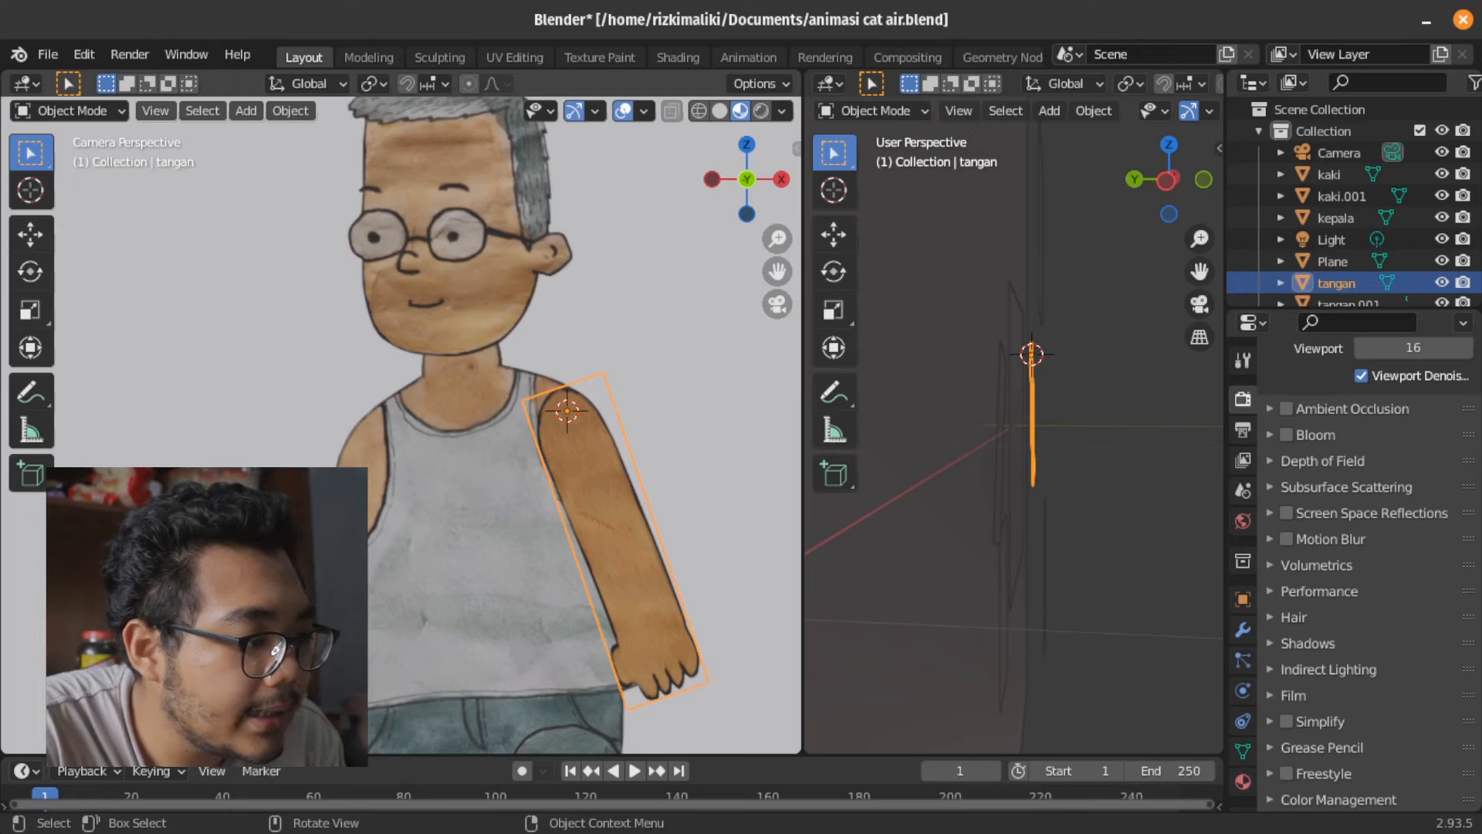
# Select the rear arm plane "tangan.001", place the 3D cursor at its shoulder, and set the arm's origin to the cursor
pyautogui.click(344, 524)
pyautogui.click(30, 190)
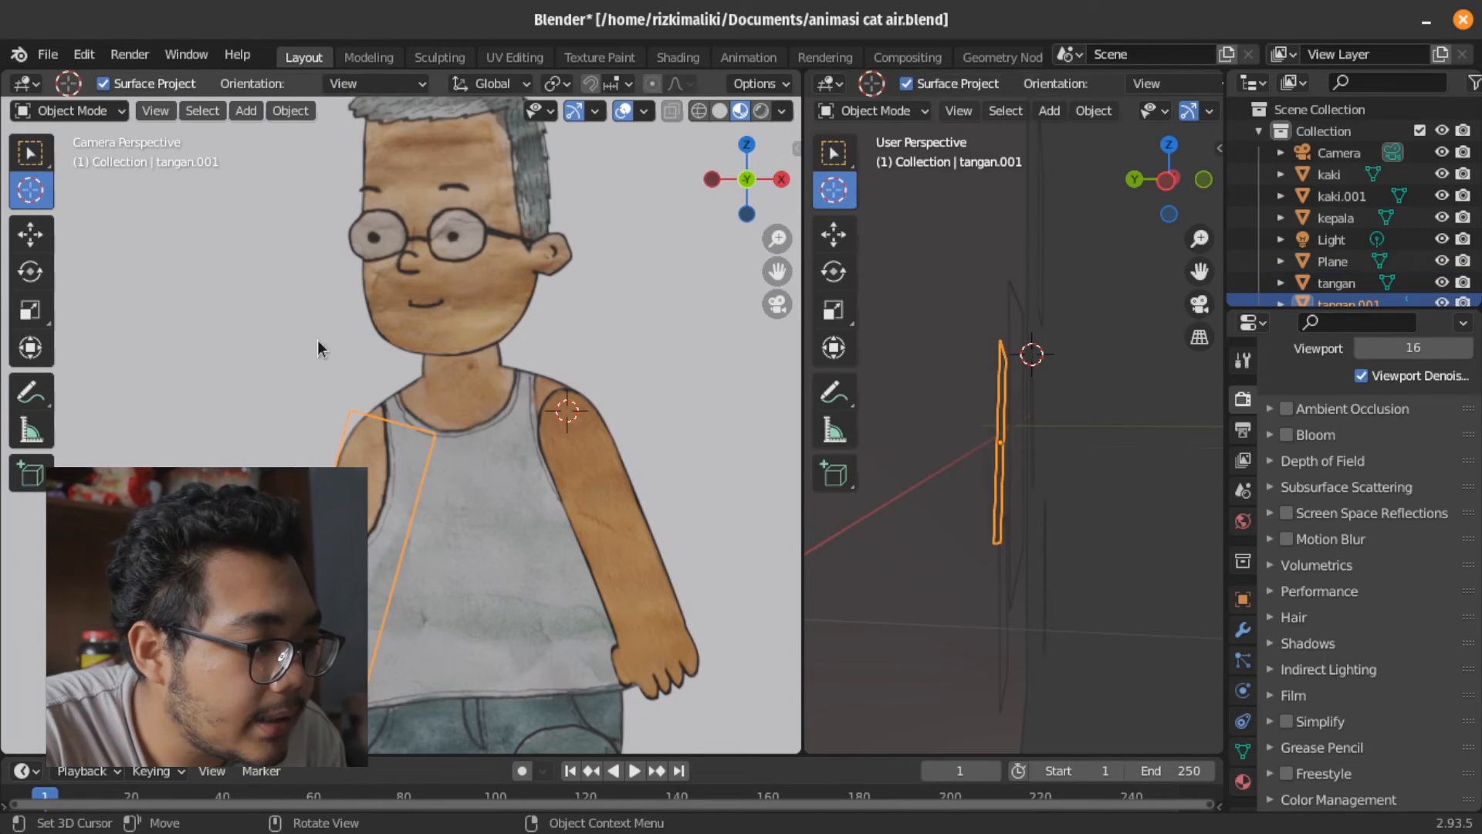
pyautogui.click(388, 445)
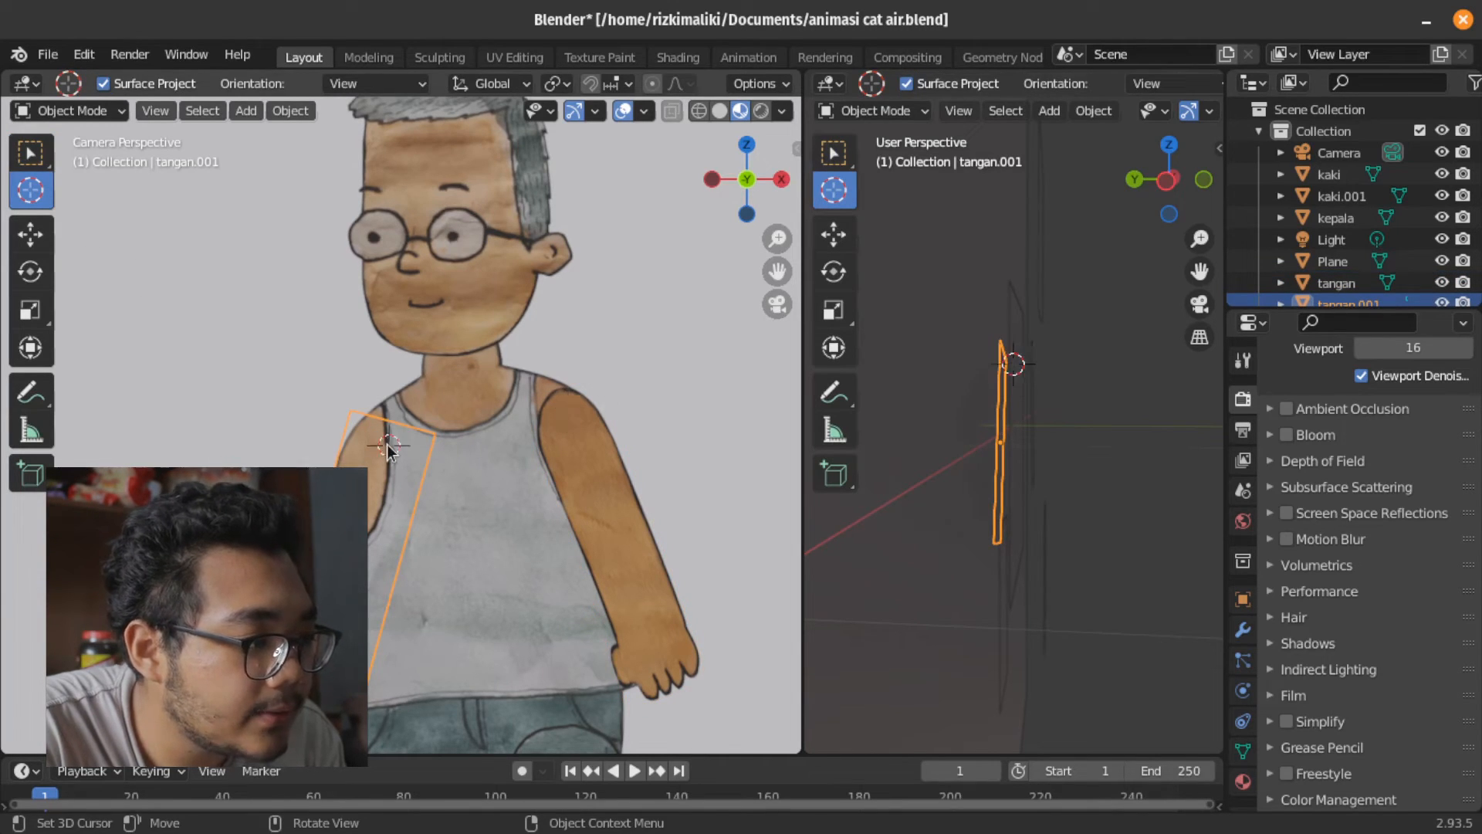
pyautogui.click(382, 445)
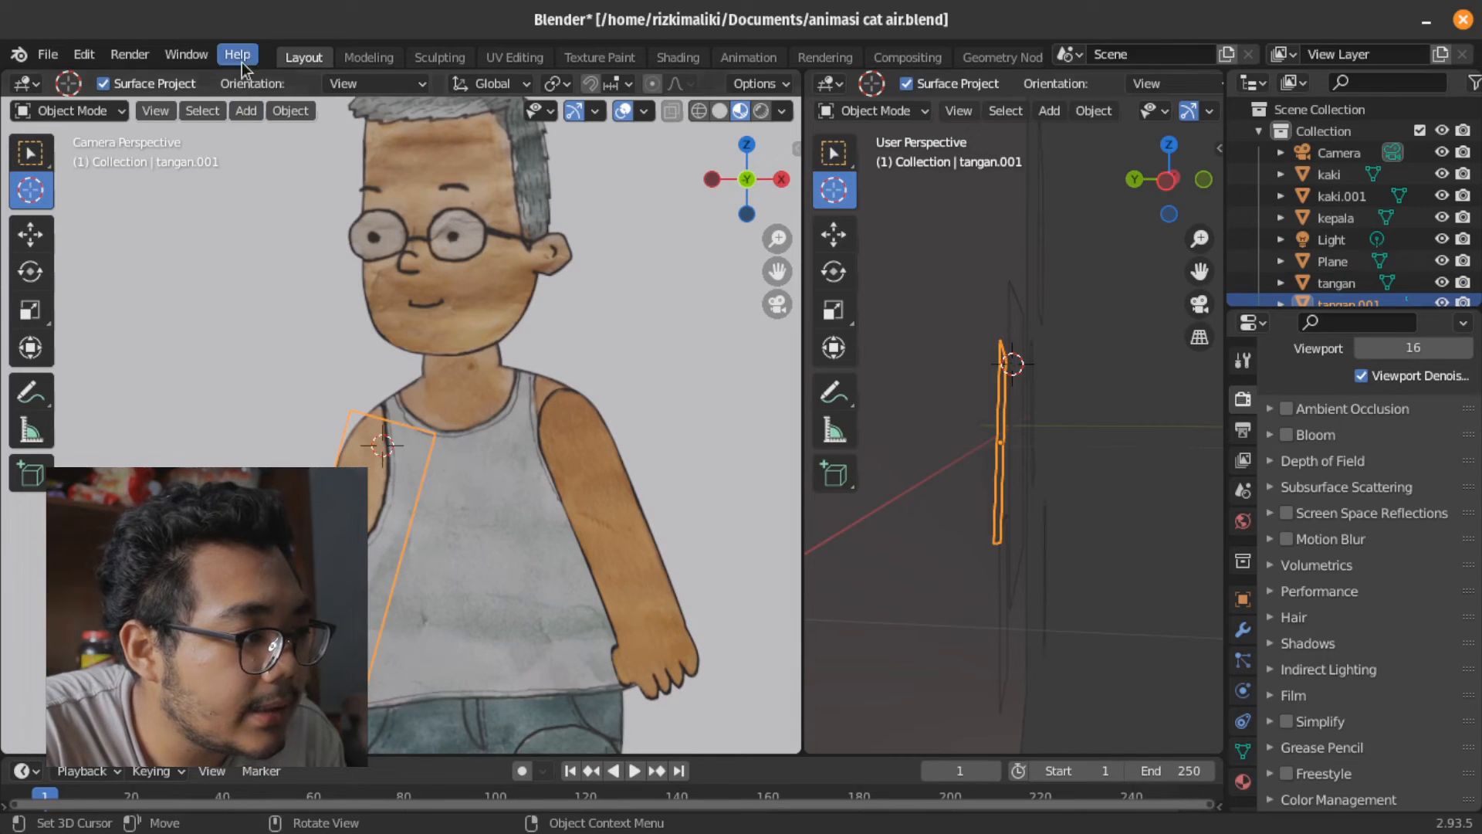
pyautogui.click(282, 110)
pyautogui.moveTo(332, 157)
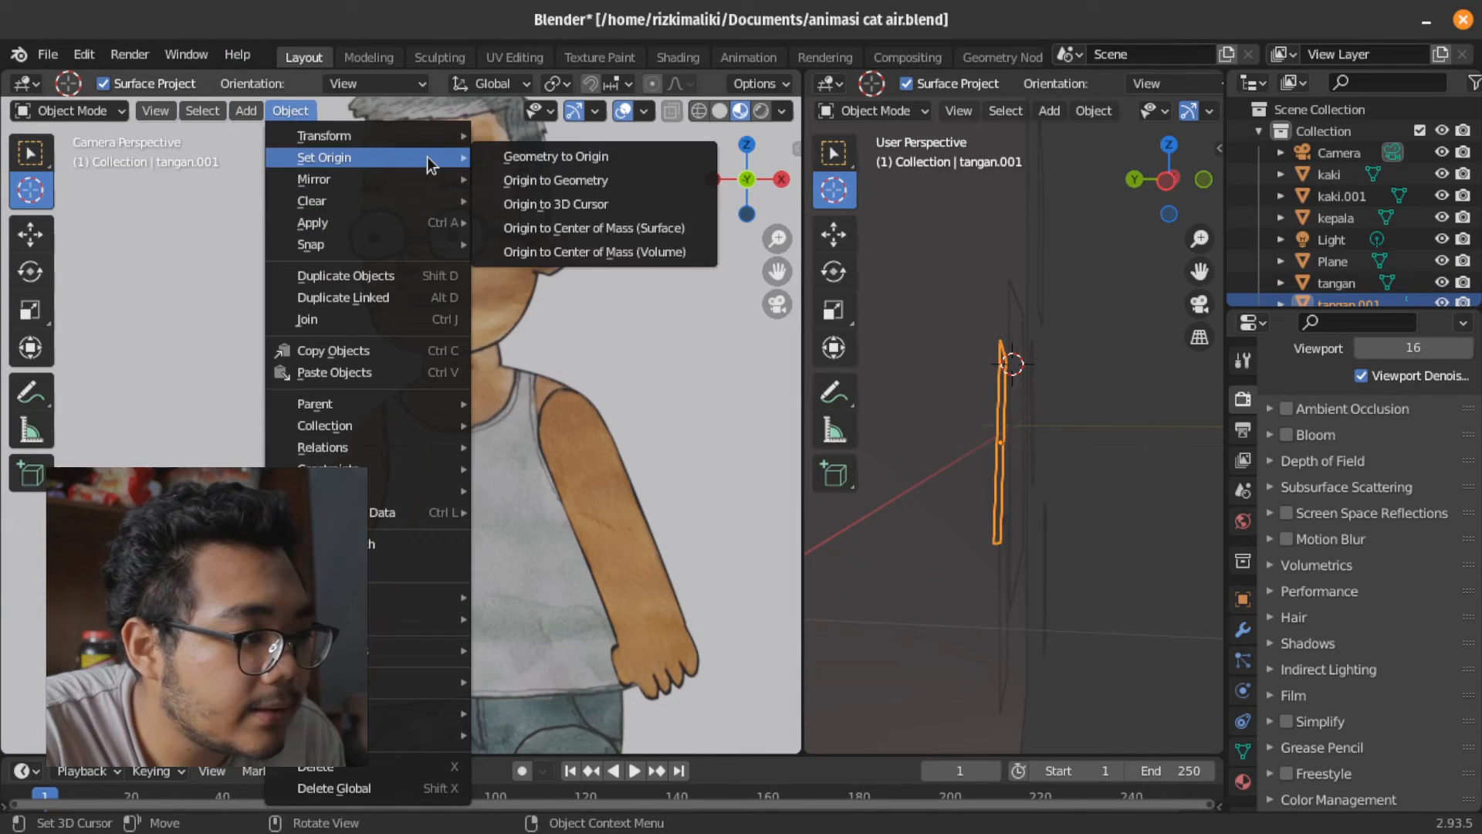
pyautogui.click(603, 205)
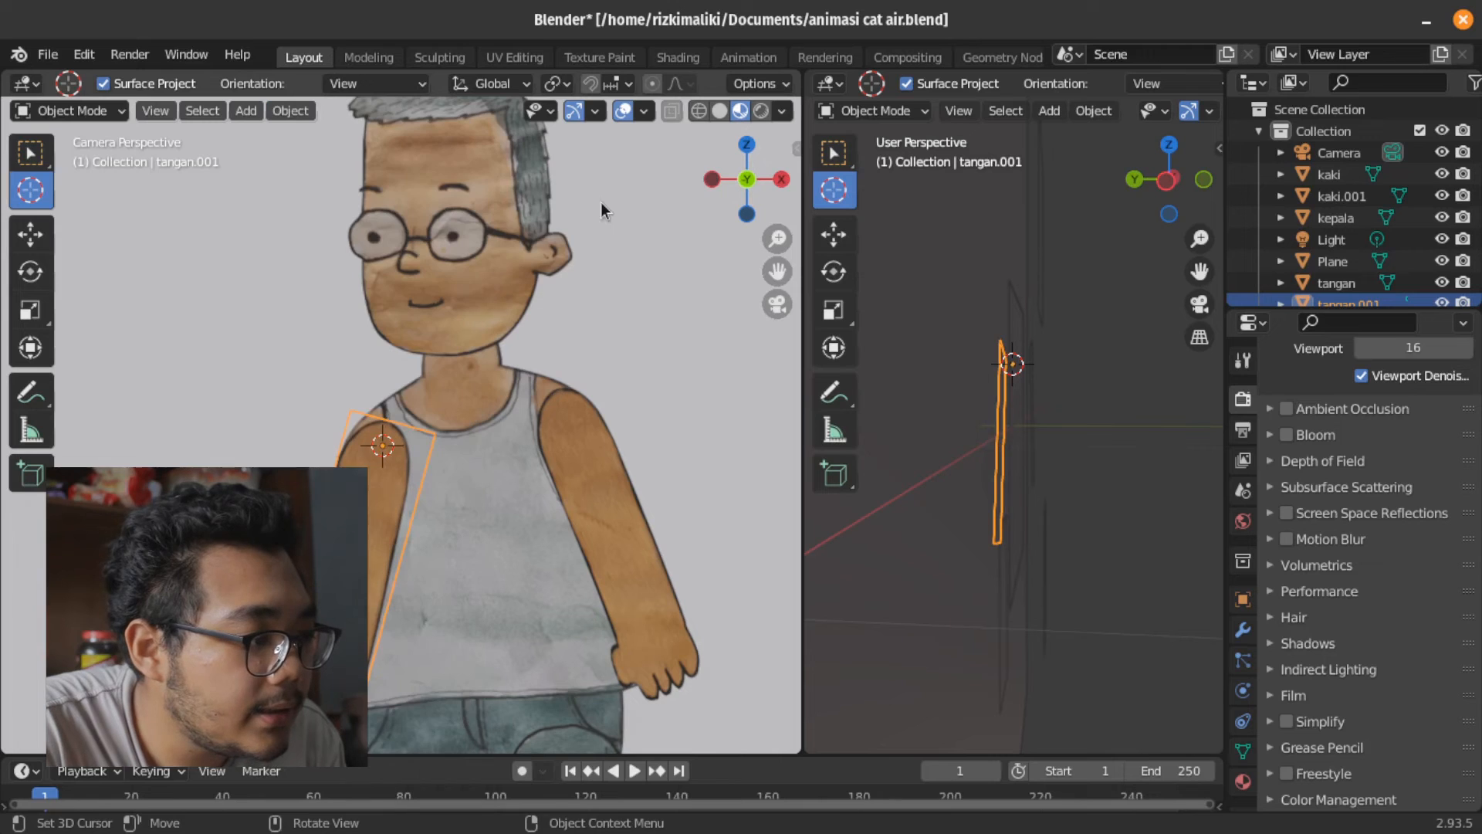
# Move the rear arm plane "tangan.001" slightly along the Y axis so it sits behind the torso
pyautogui.click(31, 157)
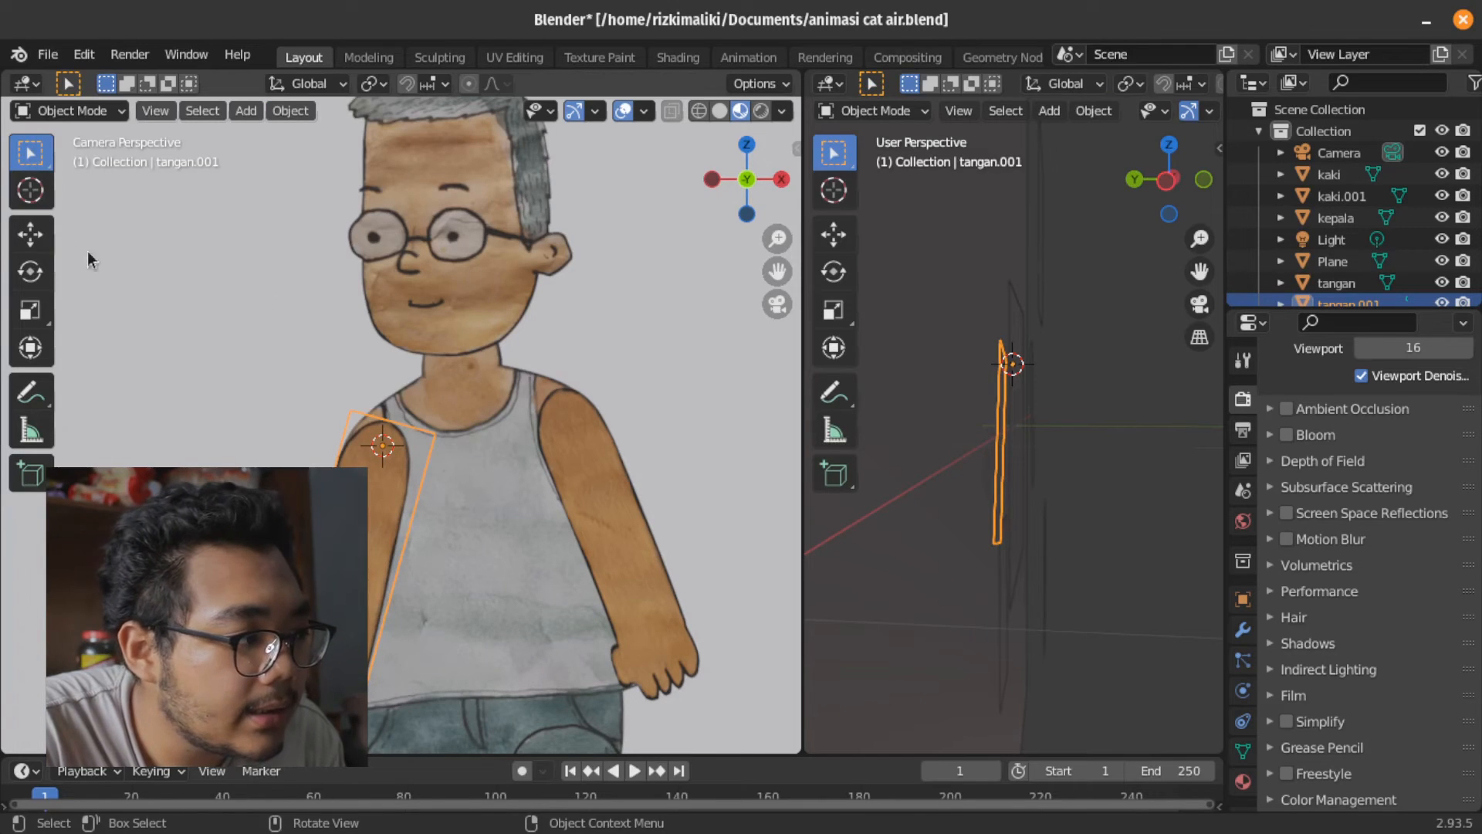
pyautogui.click(30, 233)
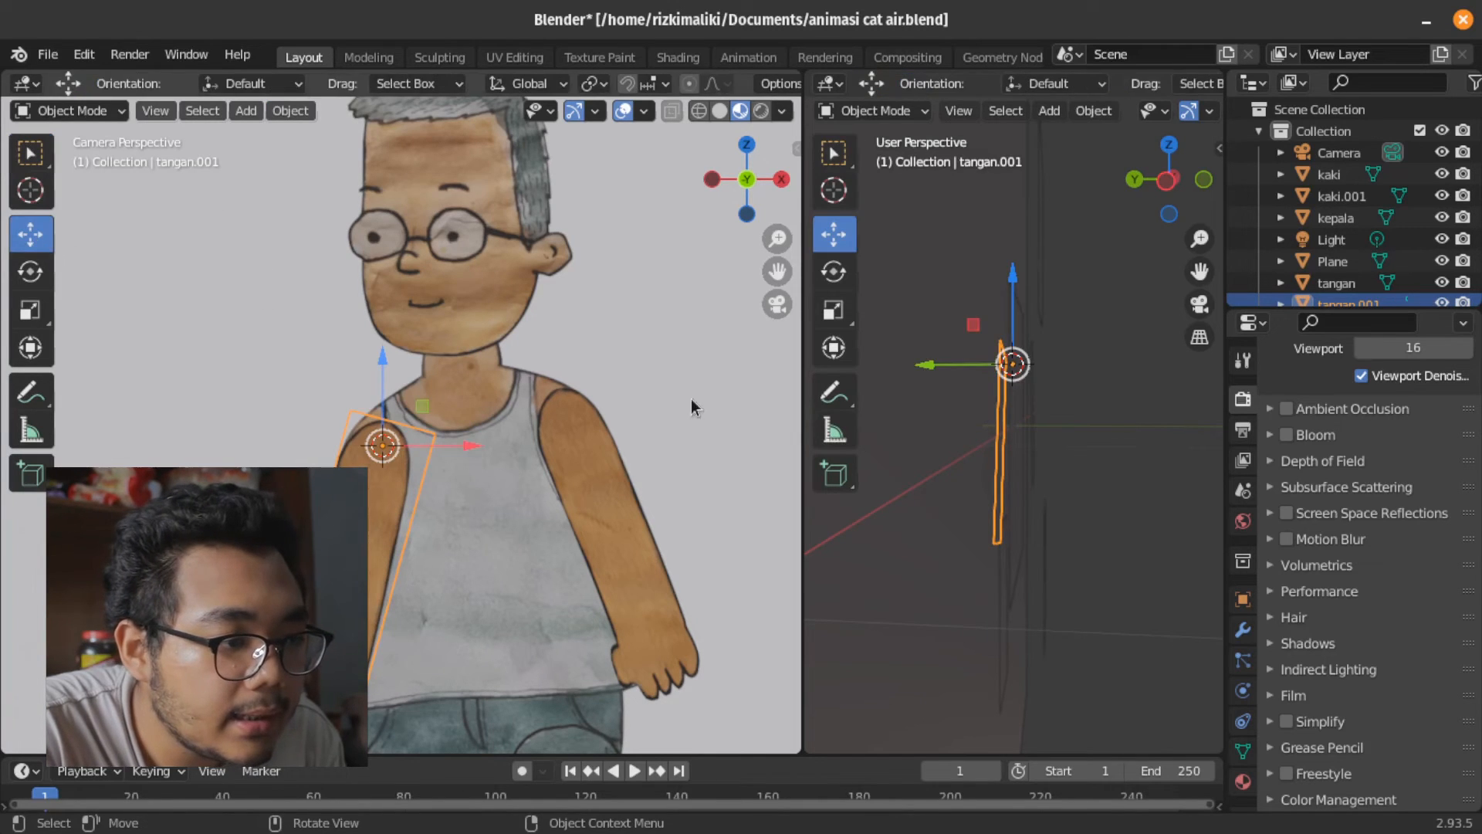
pyautogui.moveTo(926, 365); pyautogui.dragTo(858, 515)
pyautogui.click(923, 374)
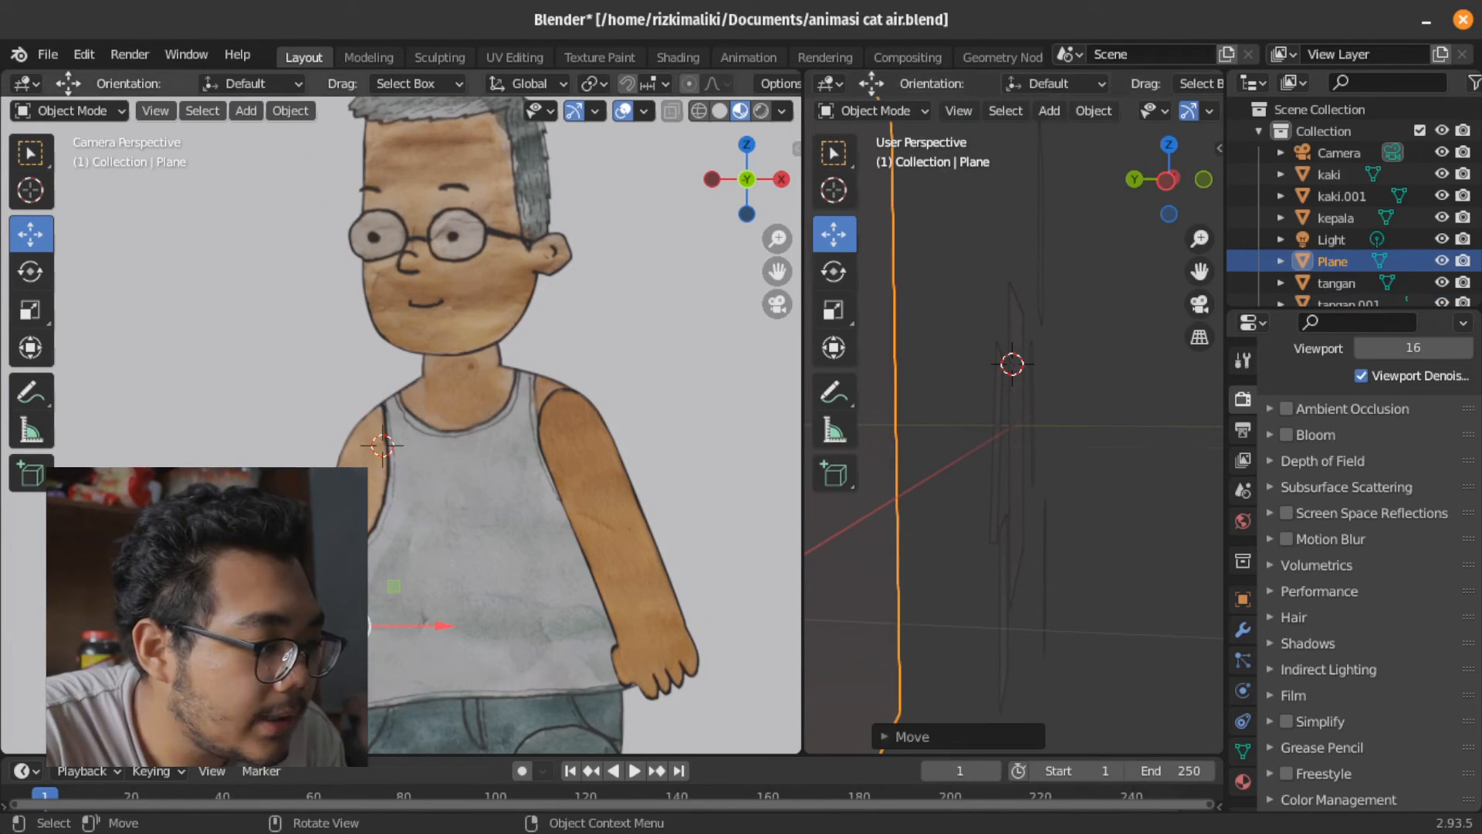
# Rotate the rear arm plane "tangan.001" by about 7.7 degrees around its shoulder pivot
pyautogui.click(334, 575)
pyautogui.press('r')
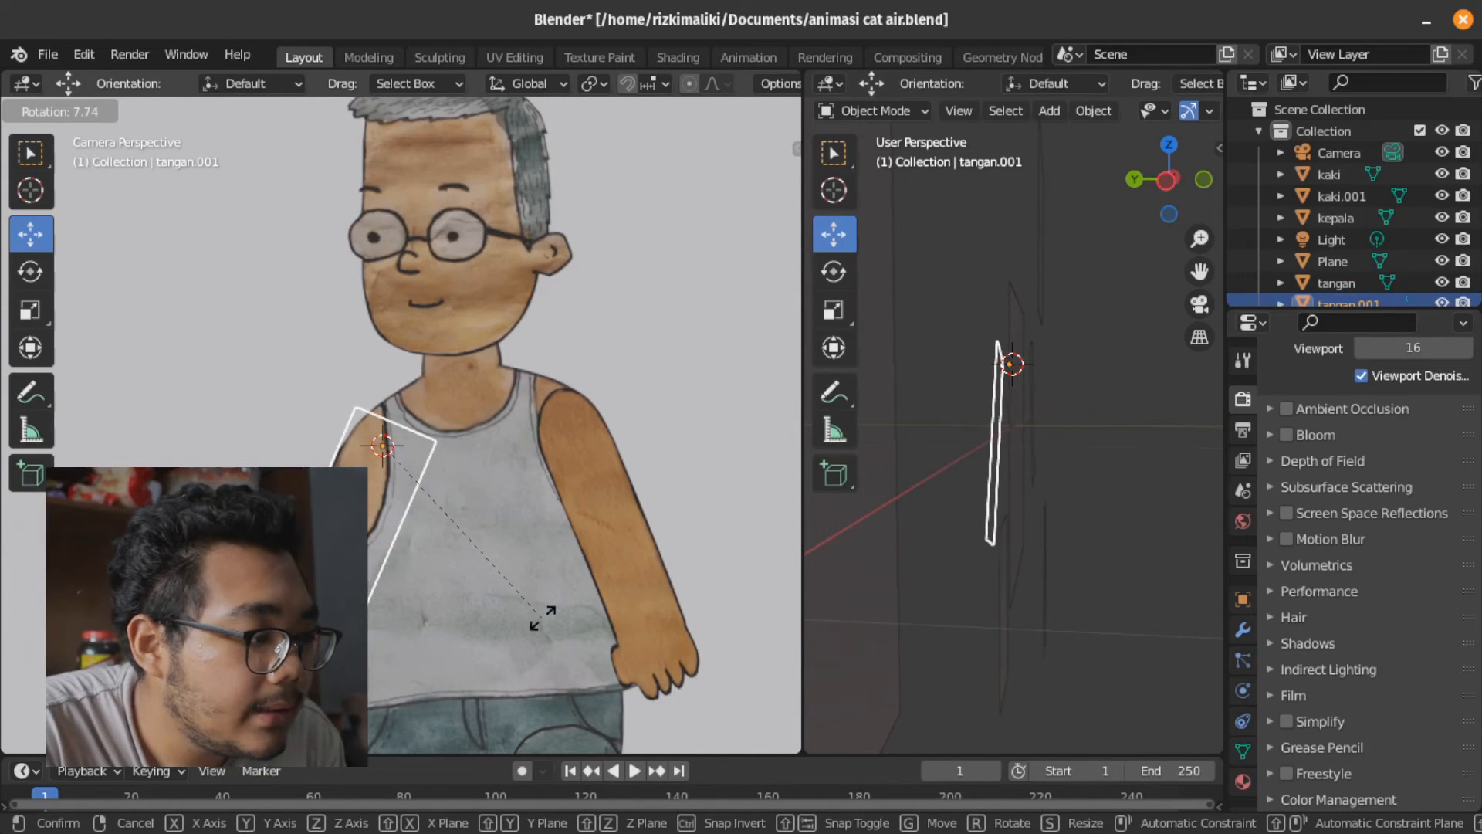
pyautogui.click(540, 617)
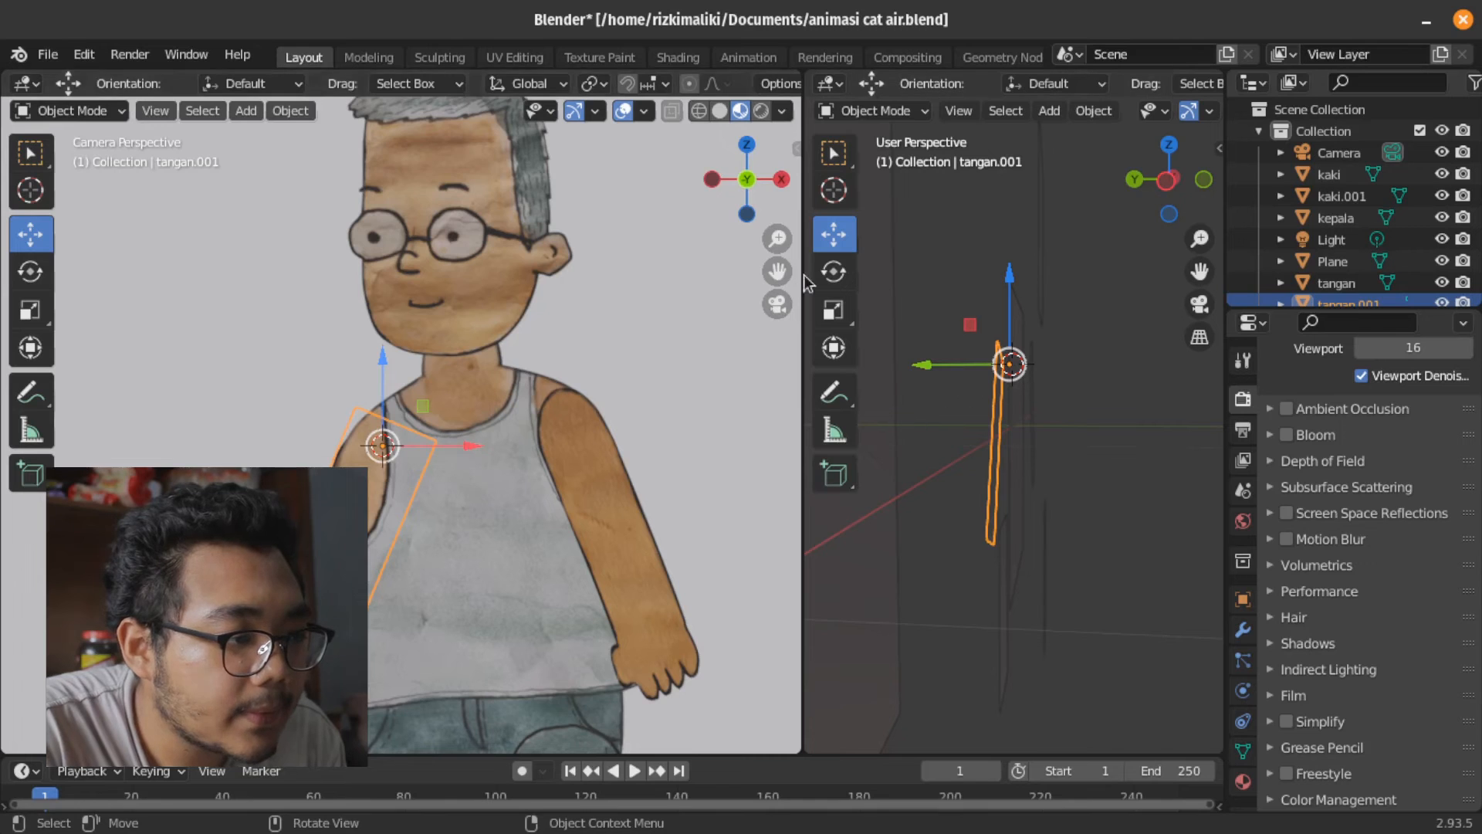
# Select the front leg plane "kaki.001", place the 3D cursor near the top of its thigh, and set the leg's origin to the cursor
pyautogui.moveTo(777, 271); pyautogui.dragTo(726, 0)
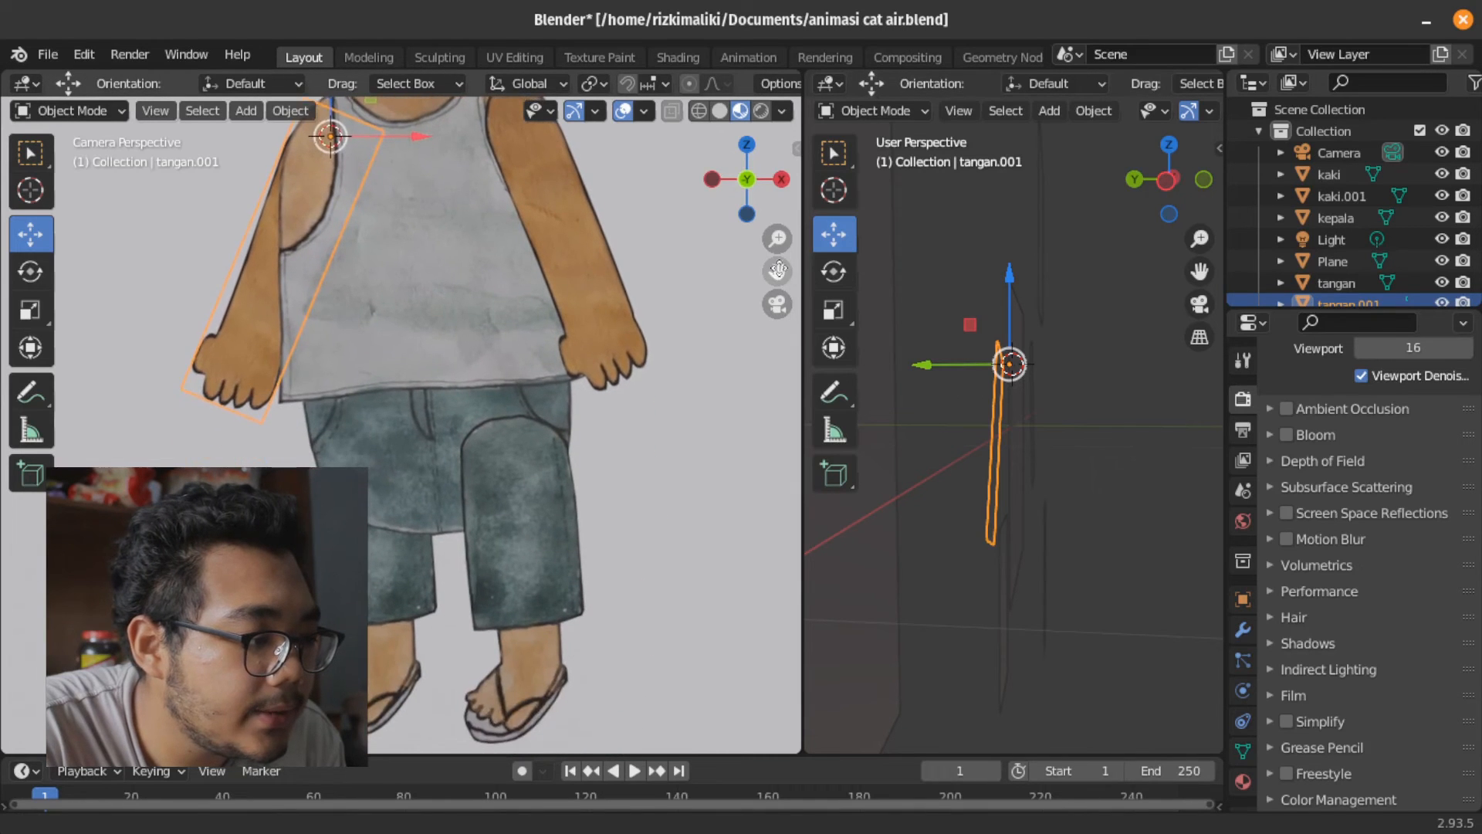
pyautogui.click(544, 531)
pyautogui.click(24, 193)
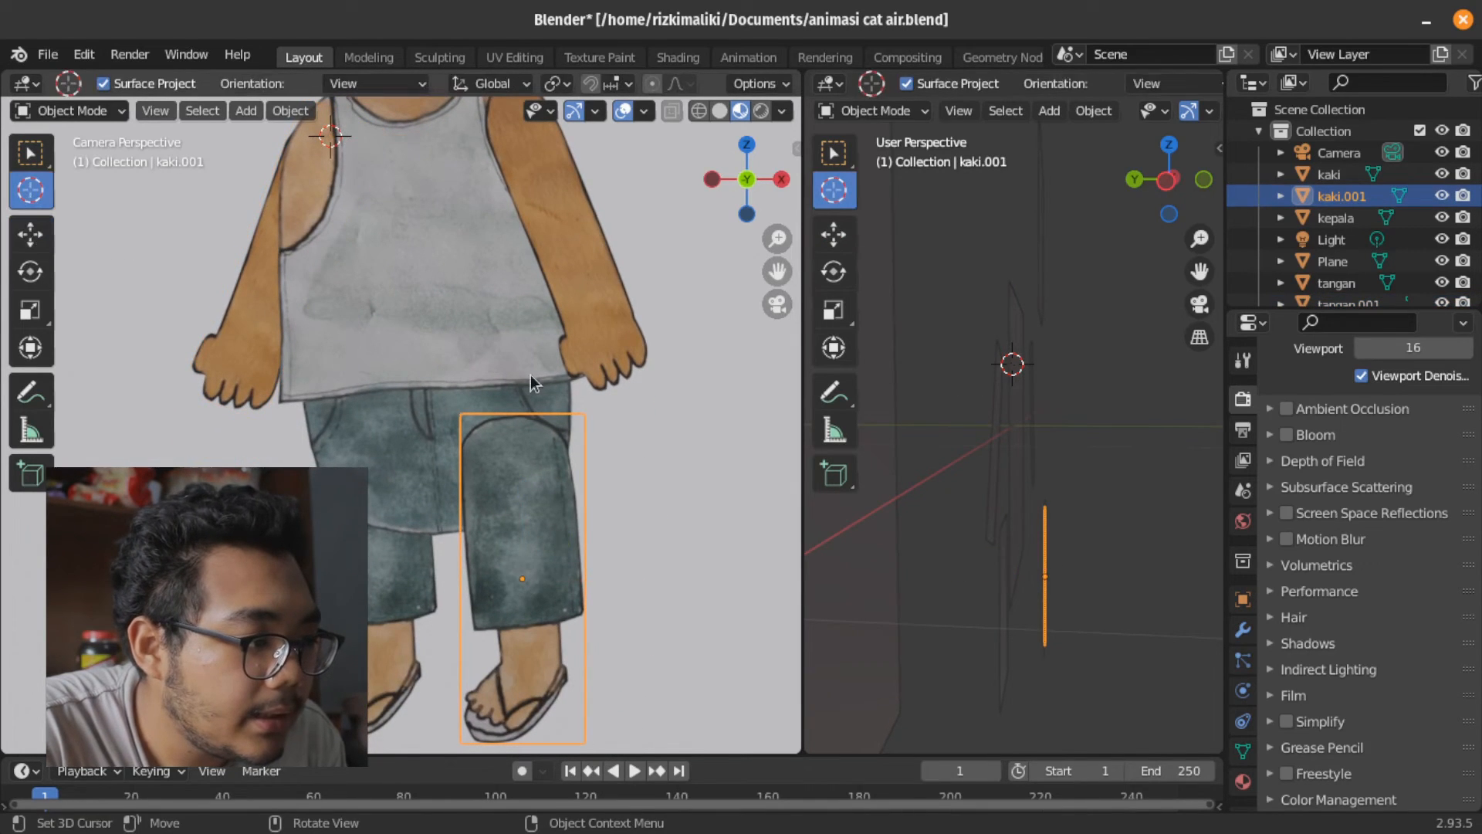
pyautogui.click(509, 453)
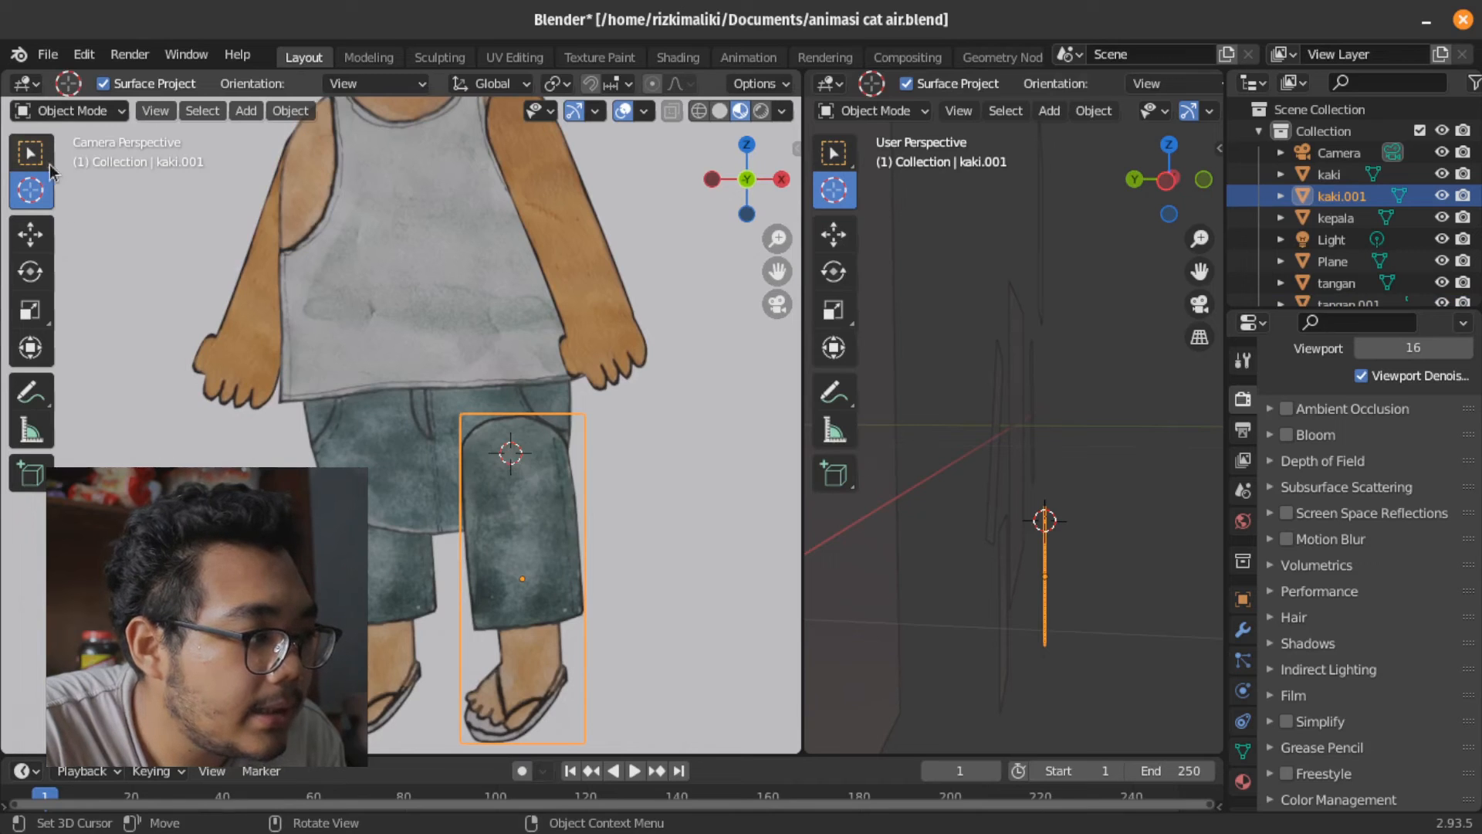
pyautogui.click(31, 155)
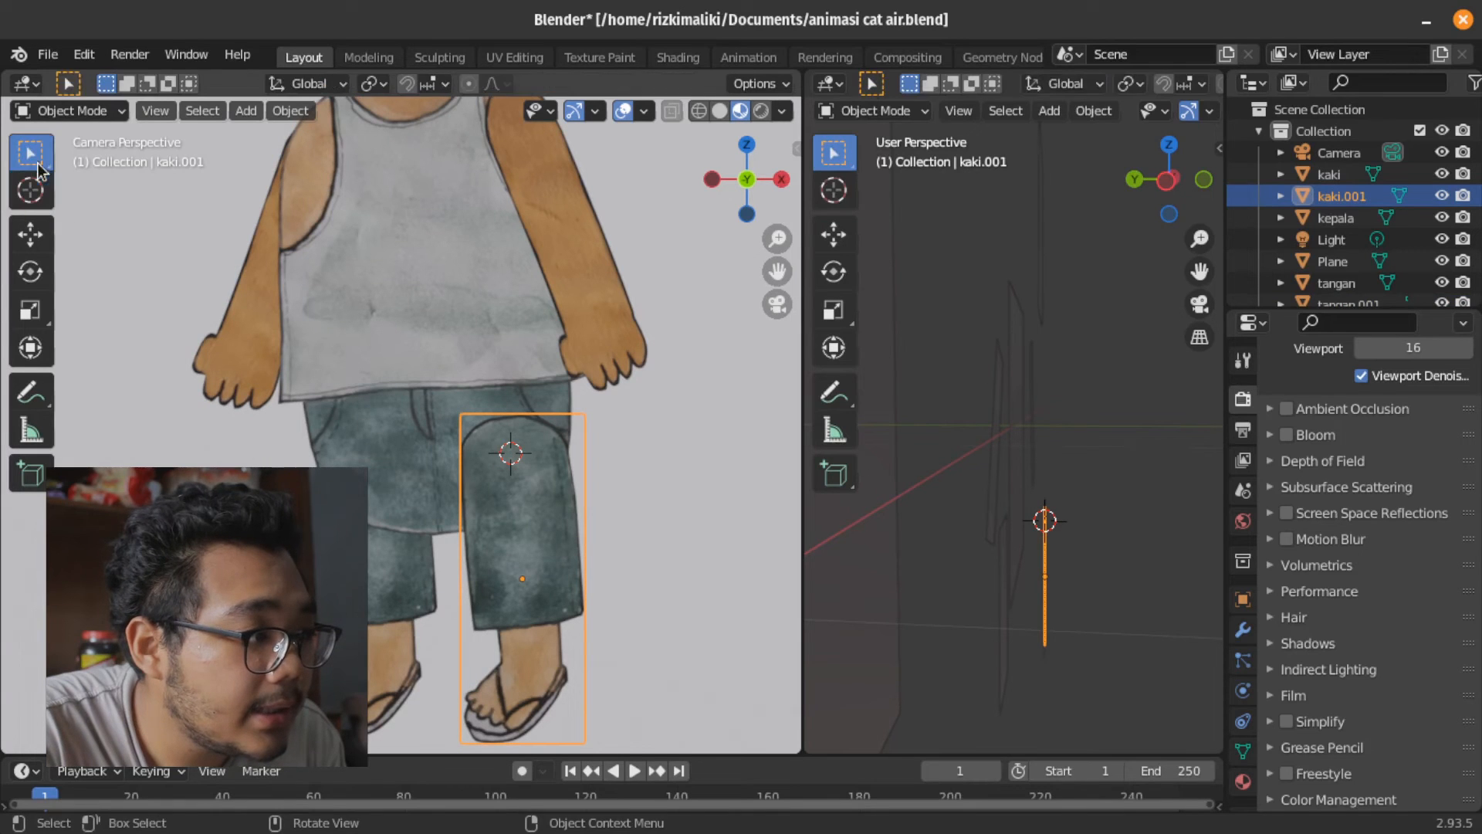
pyautogui.click(245, 111)
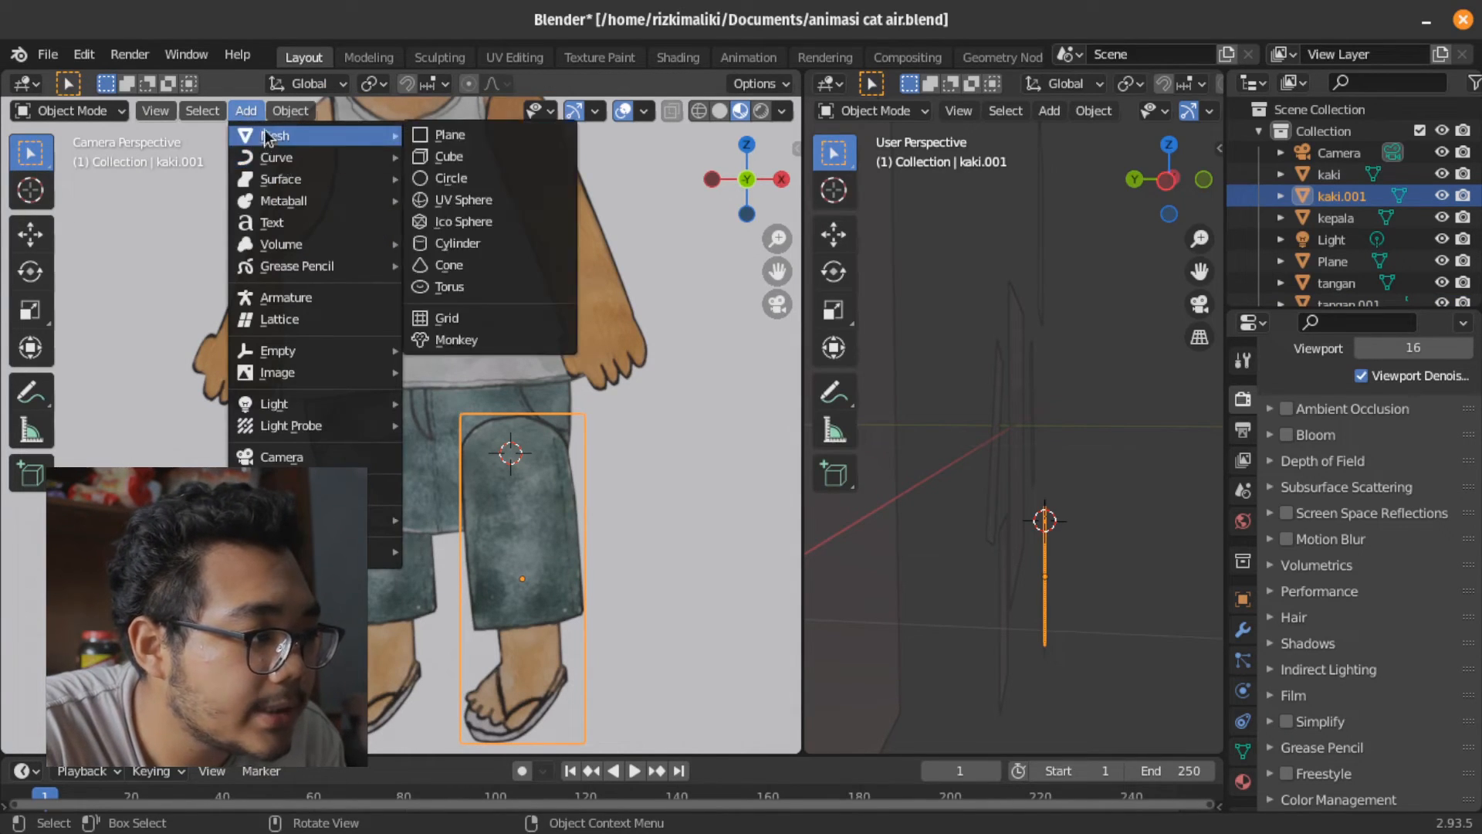
pyautogui.moveTo(286, 111)
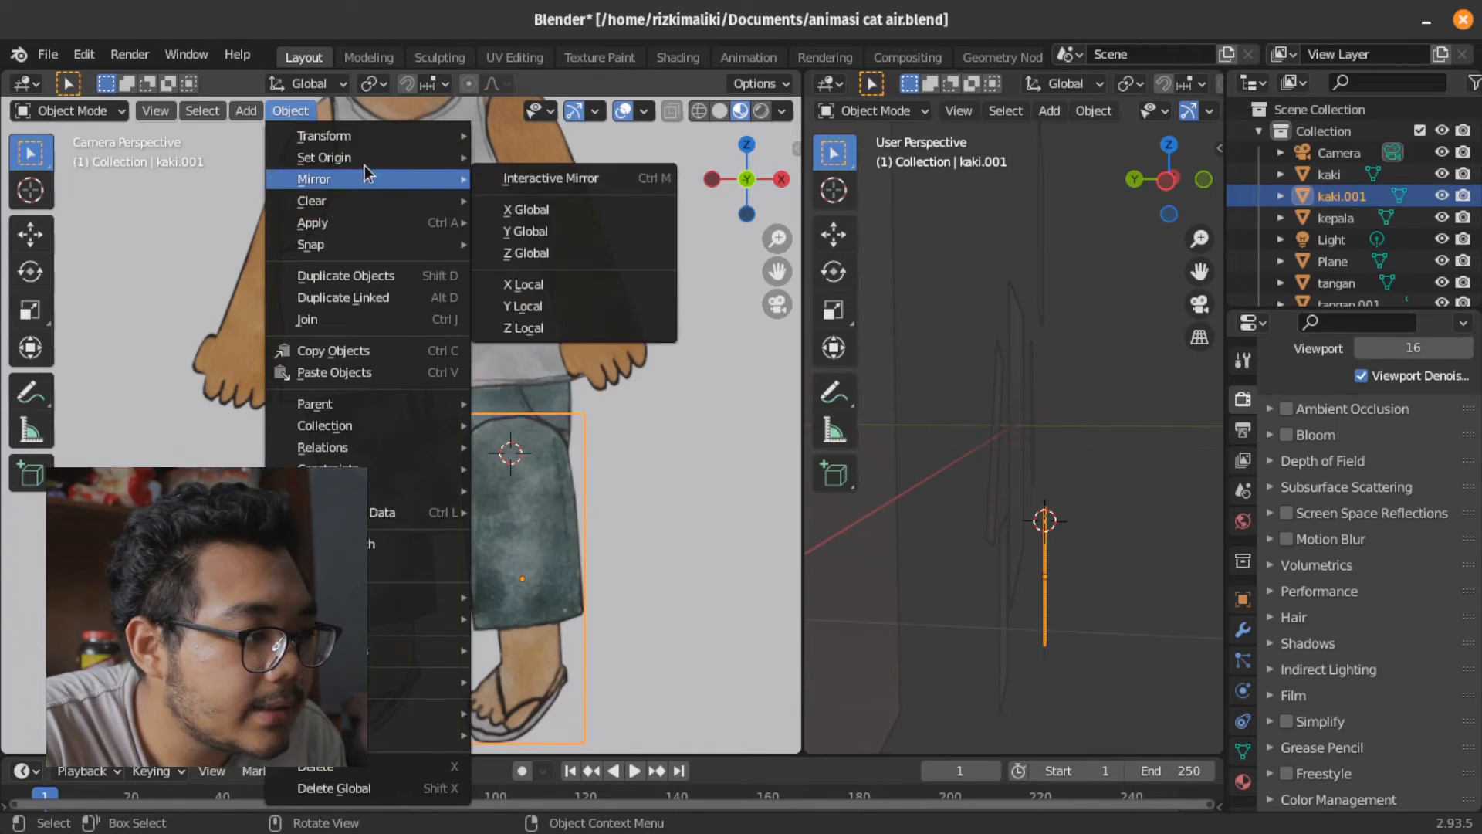
pyautogui.moveTo(367, 157)
pyautogui.click(577, 207)
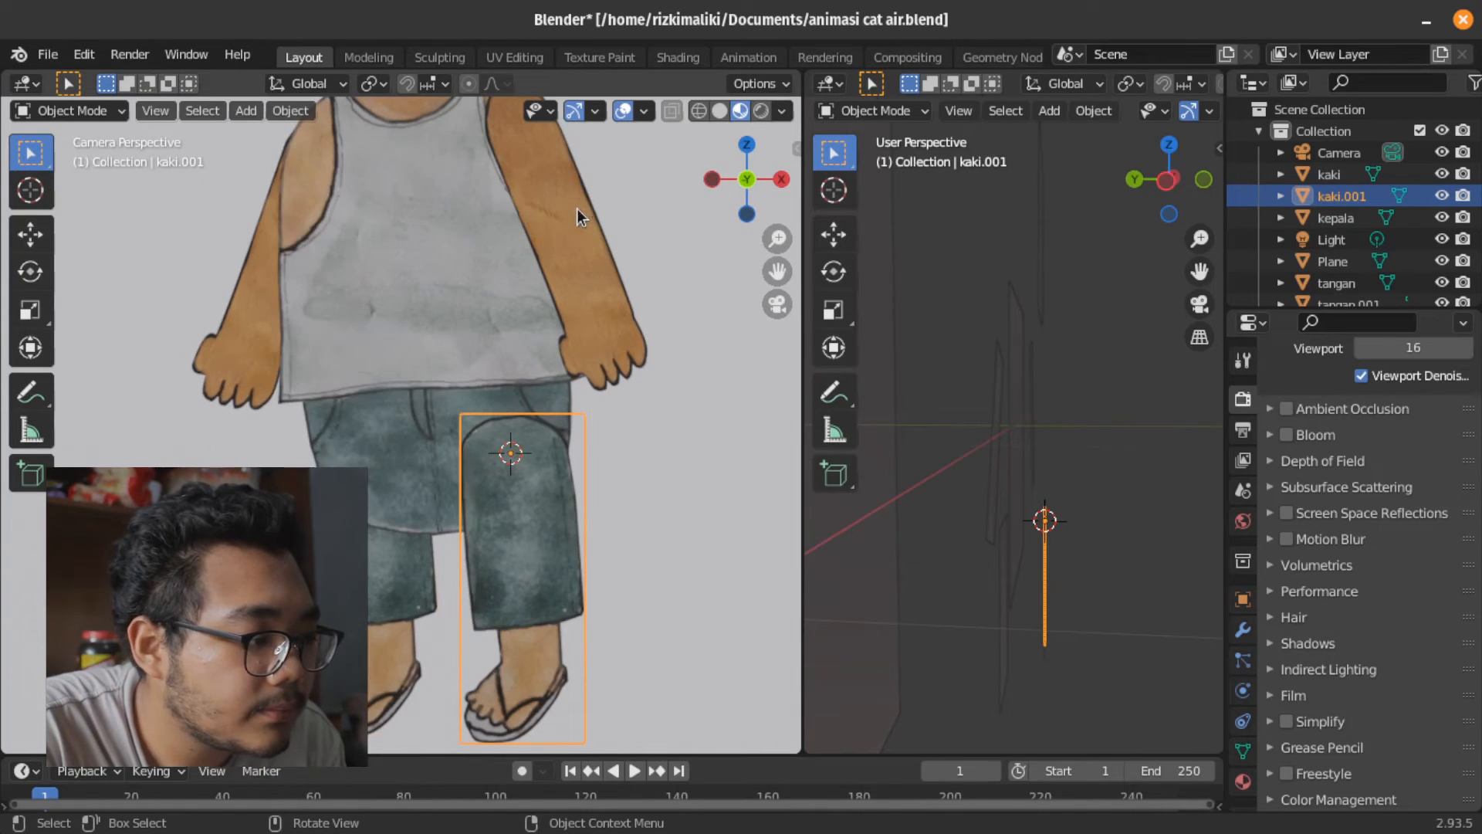
# Select the rear leg plane "kaki", place the 3D cursor near the top of its thigh, and set the leg's origin to the cursor
pyautogui.click(384, 561)
pyautogui.click(29, 190)
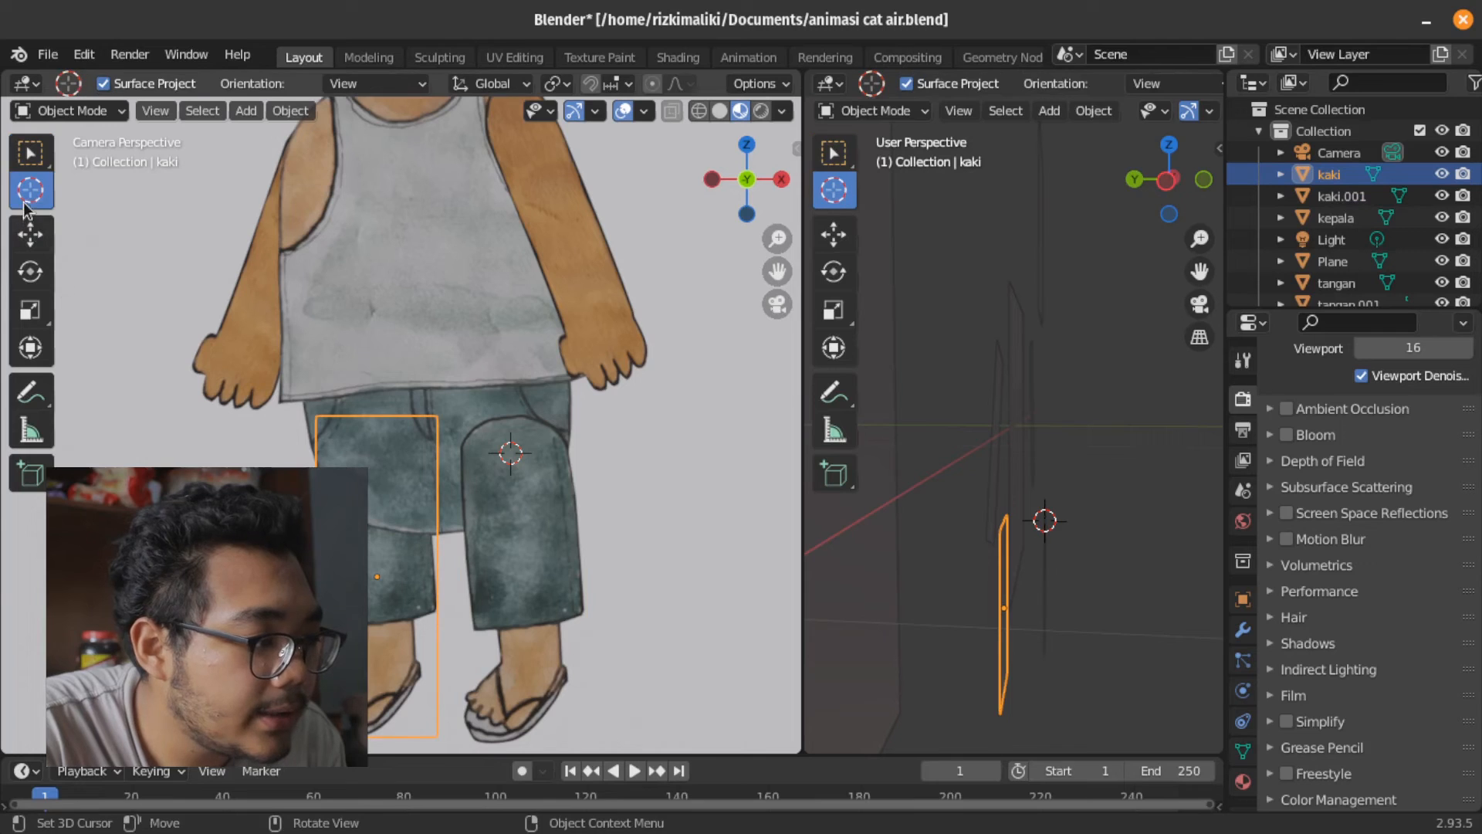
pyautogui.click(382, 437)
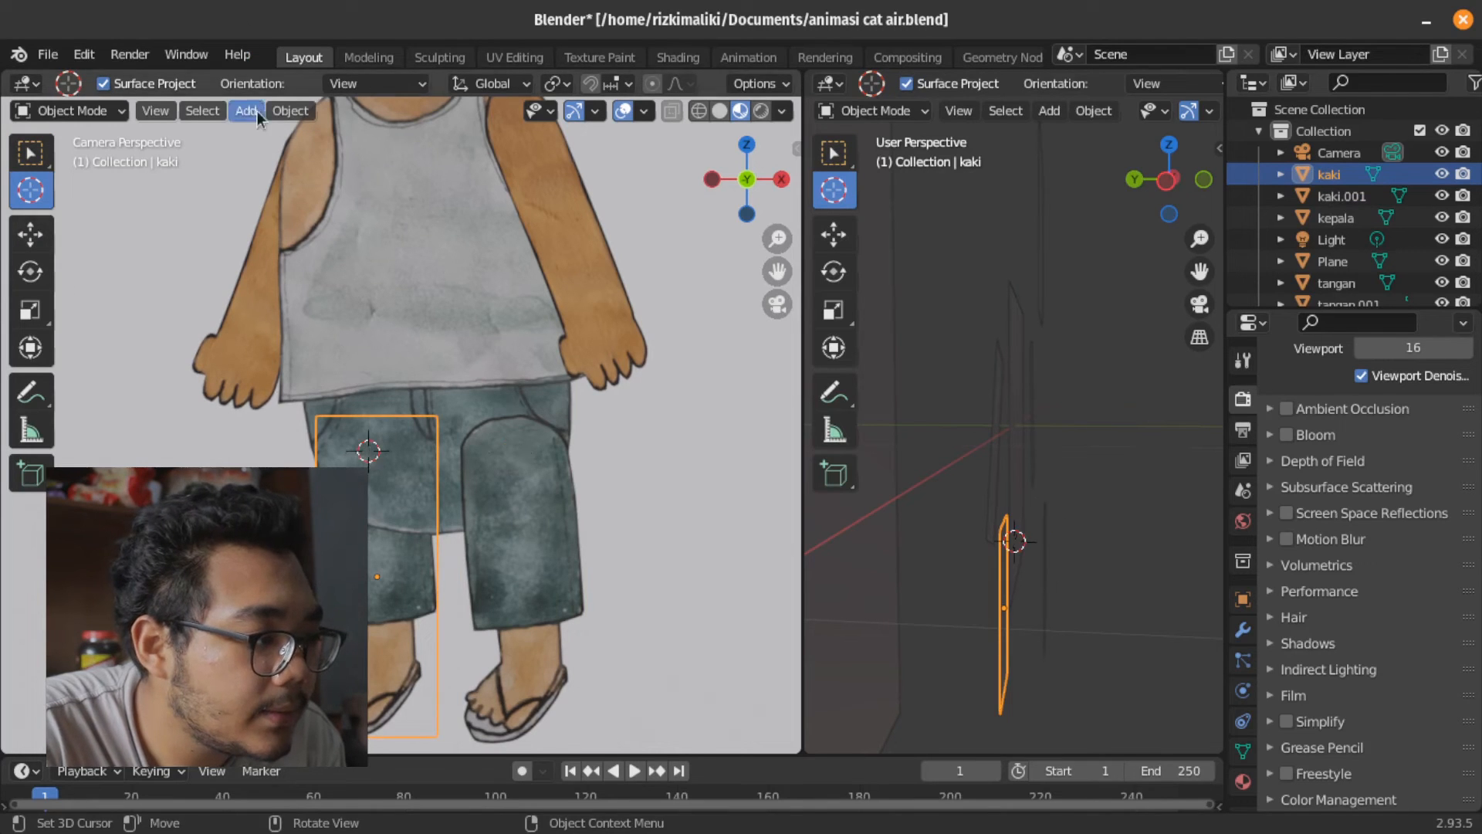
pyautogui.click(290, 111)
pyautogui.moveTo(363, 157)
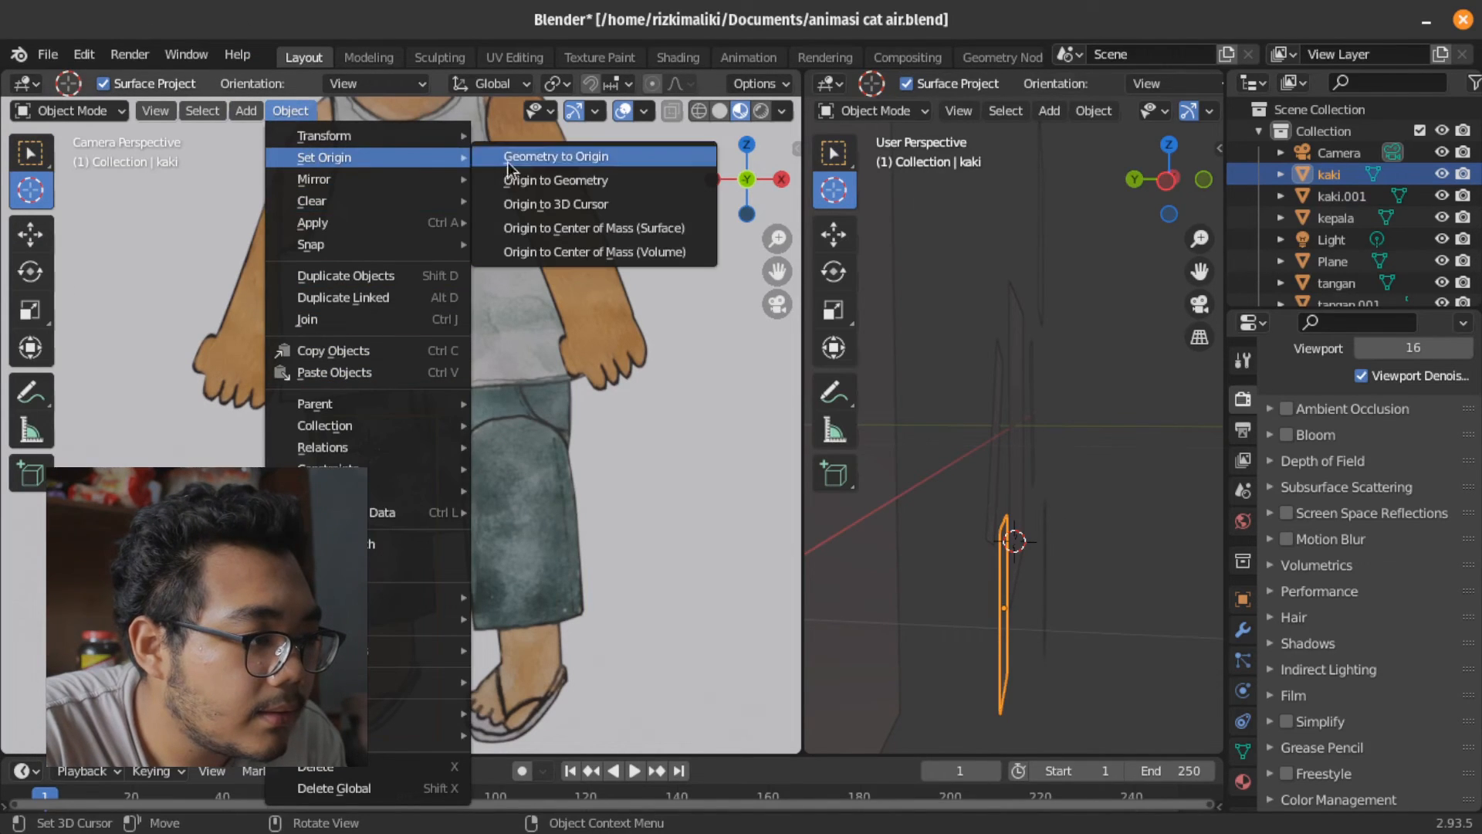
pyautogui.click(568, 200)
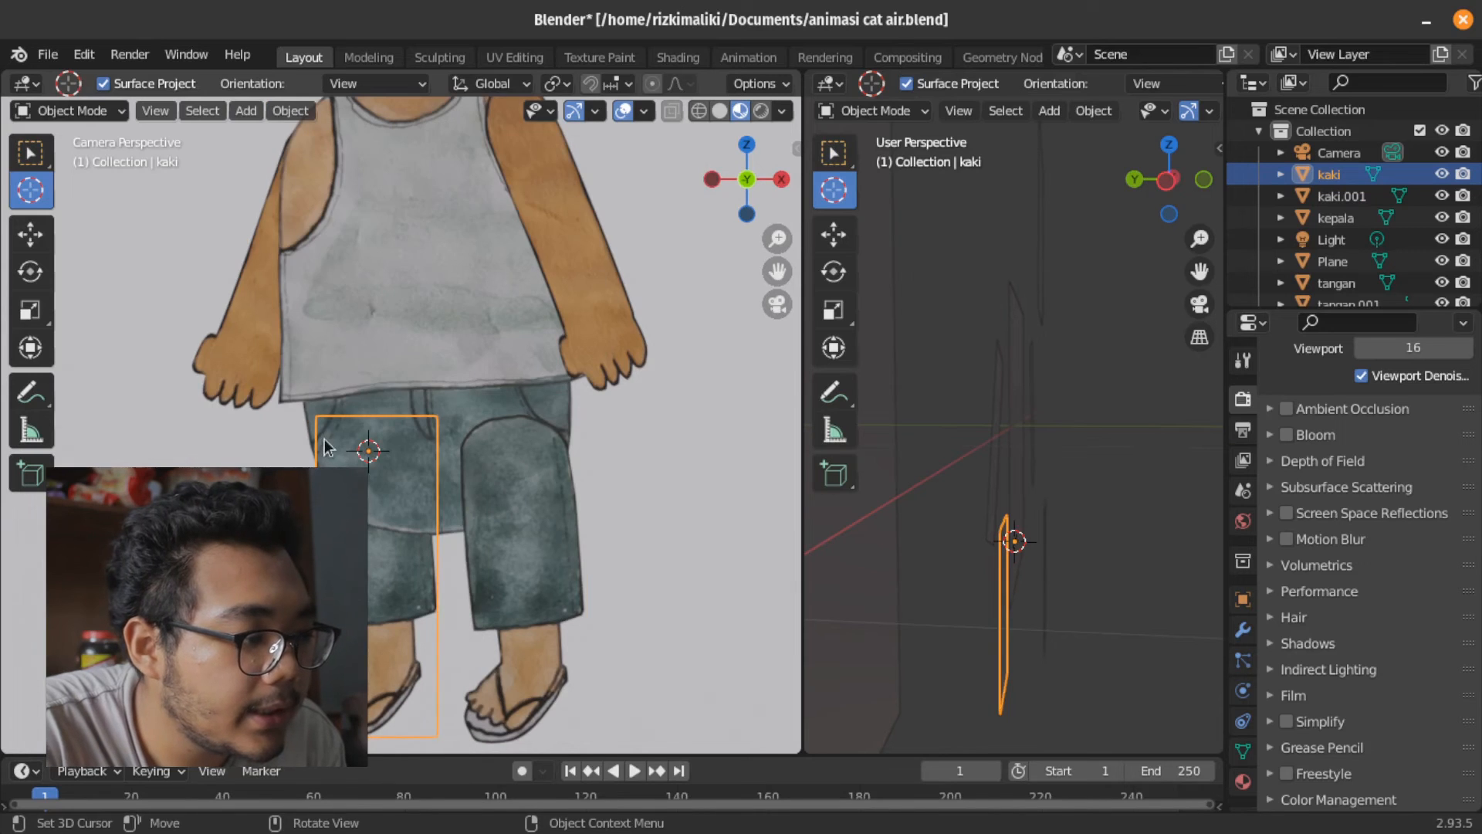
# Test the torso plane's rotation and examine the head, arm, torso and leg planes one by one as separate parts
pyautogui.scroll(-2, 324, 438)
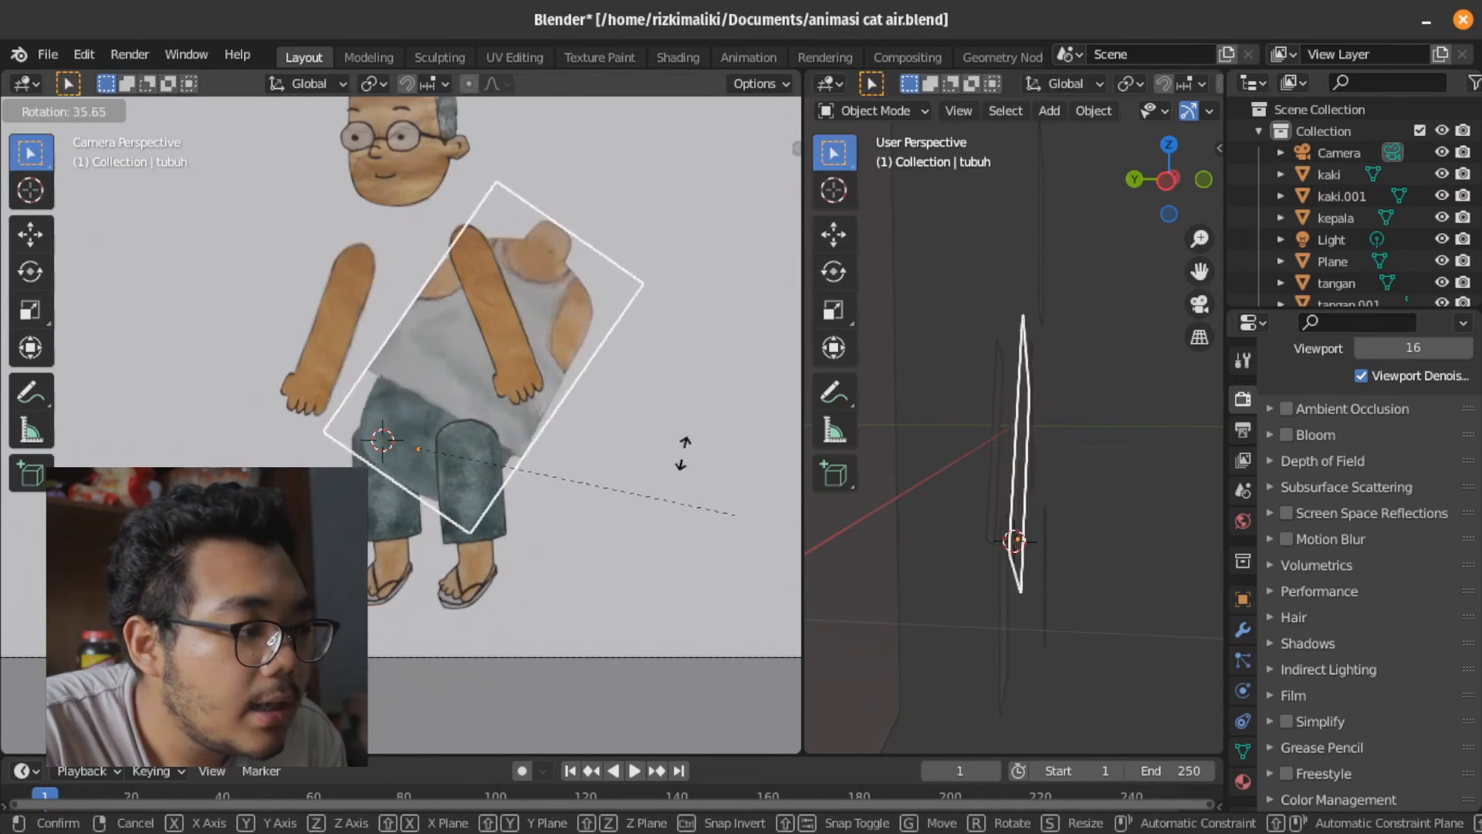
pyautogui.rightClick(647, 427)
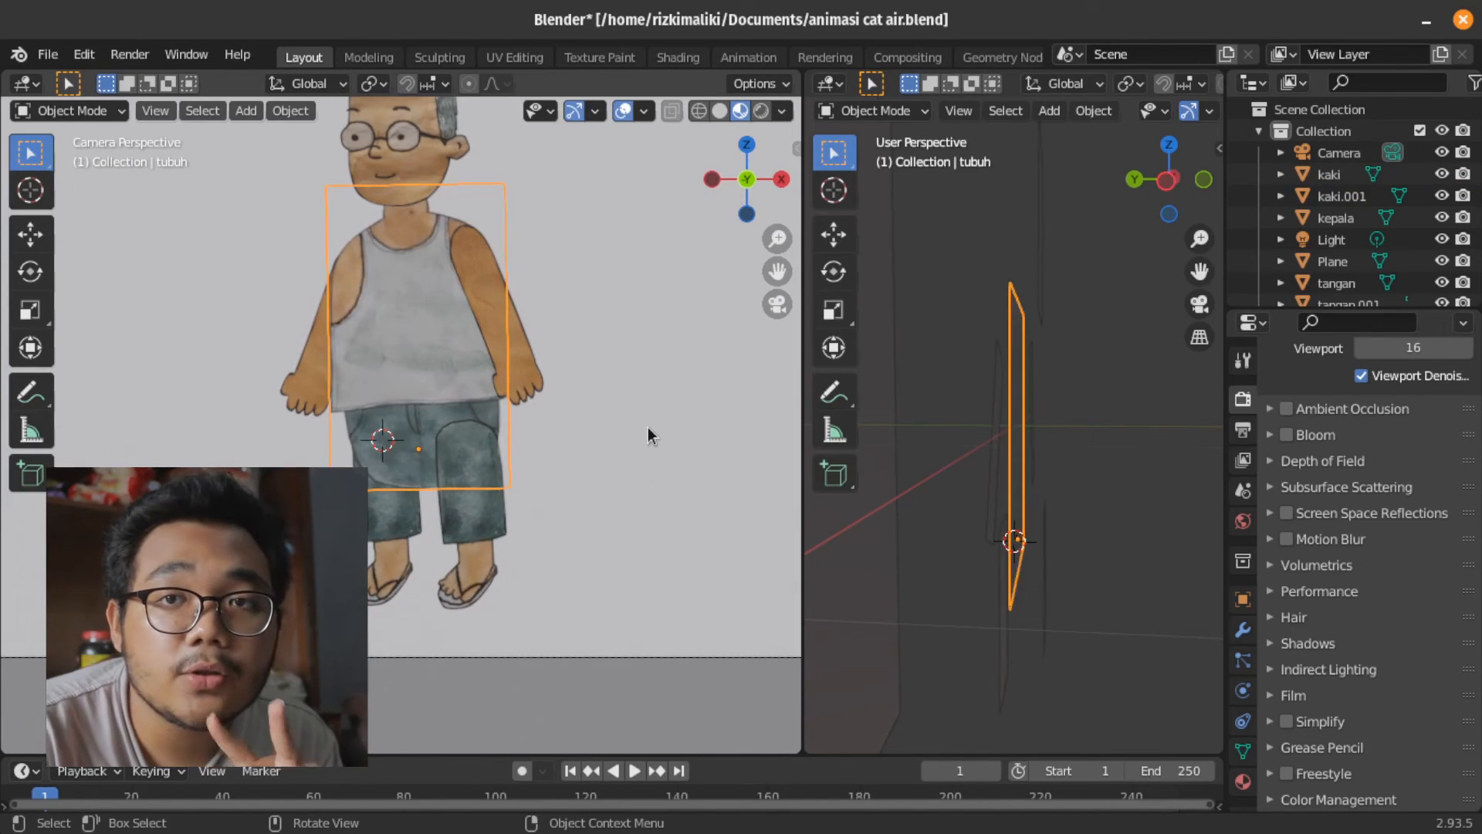
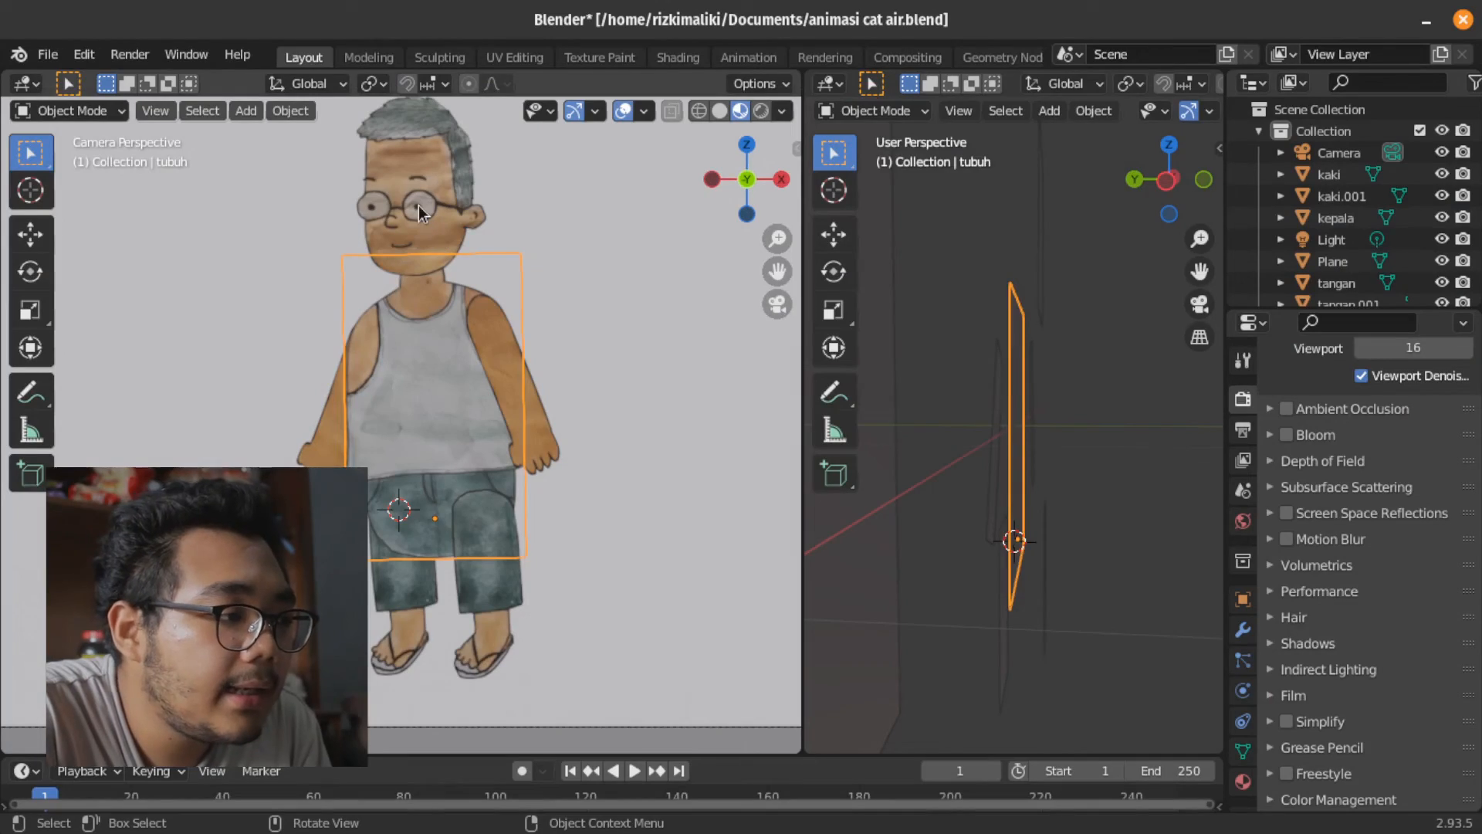
pyautogui.click(419, 206)
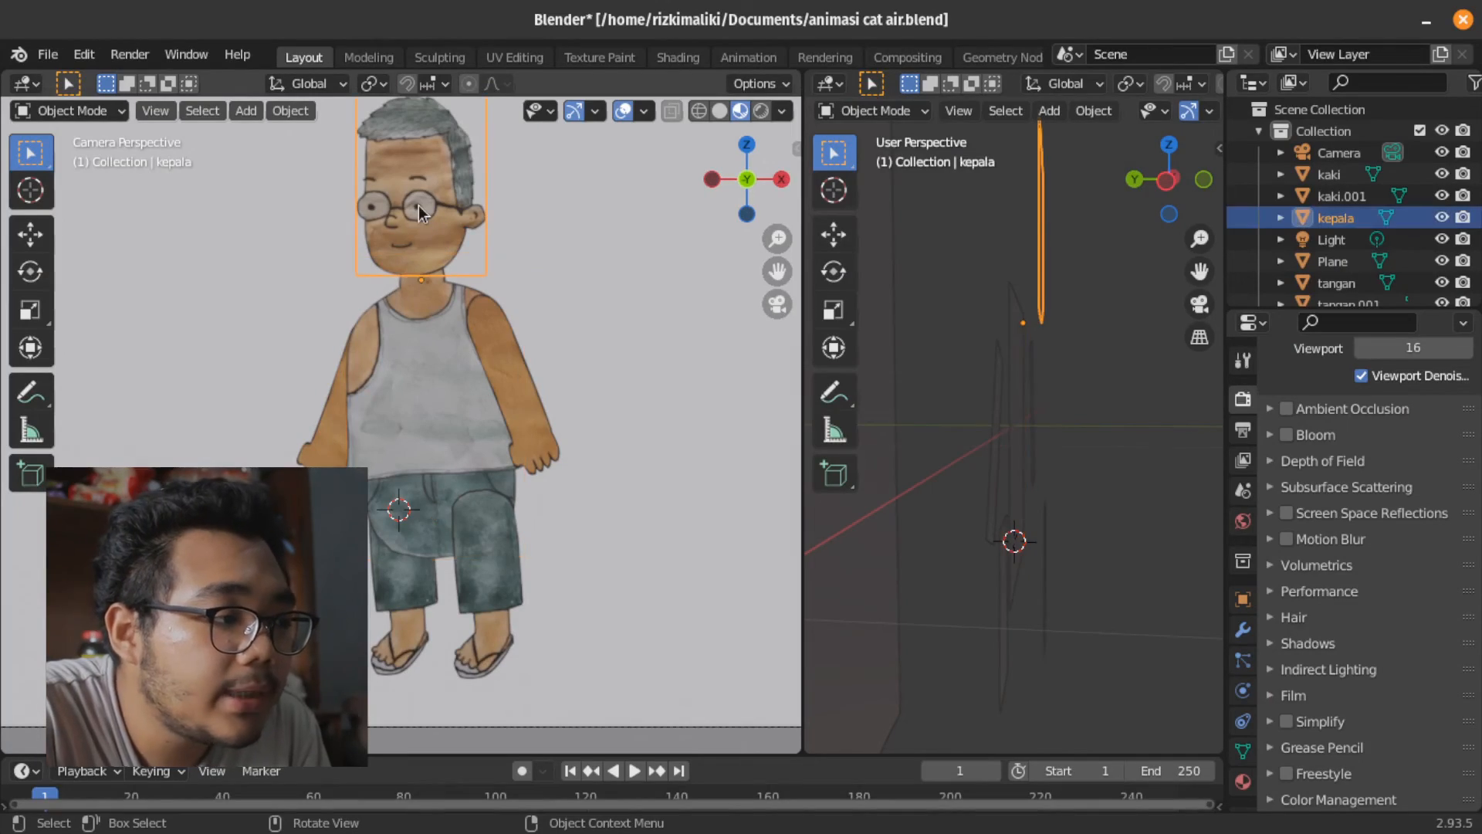
pyautogui.click(420, 373)
pyautogui.click(324, 392)
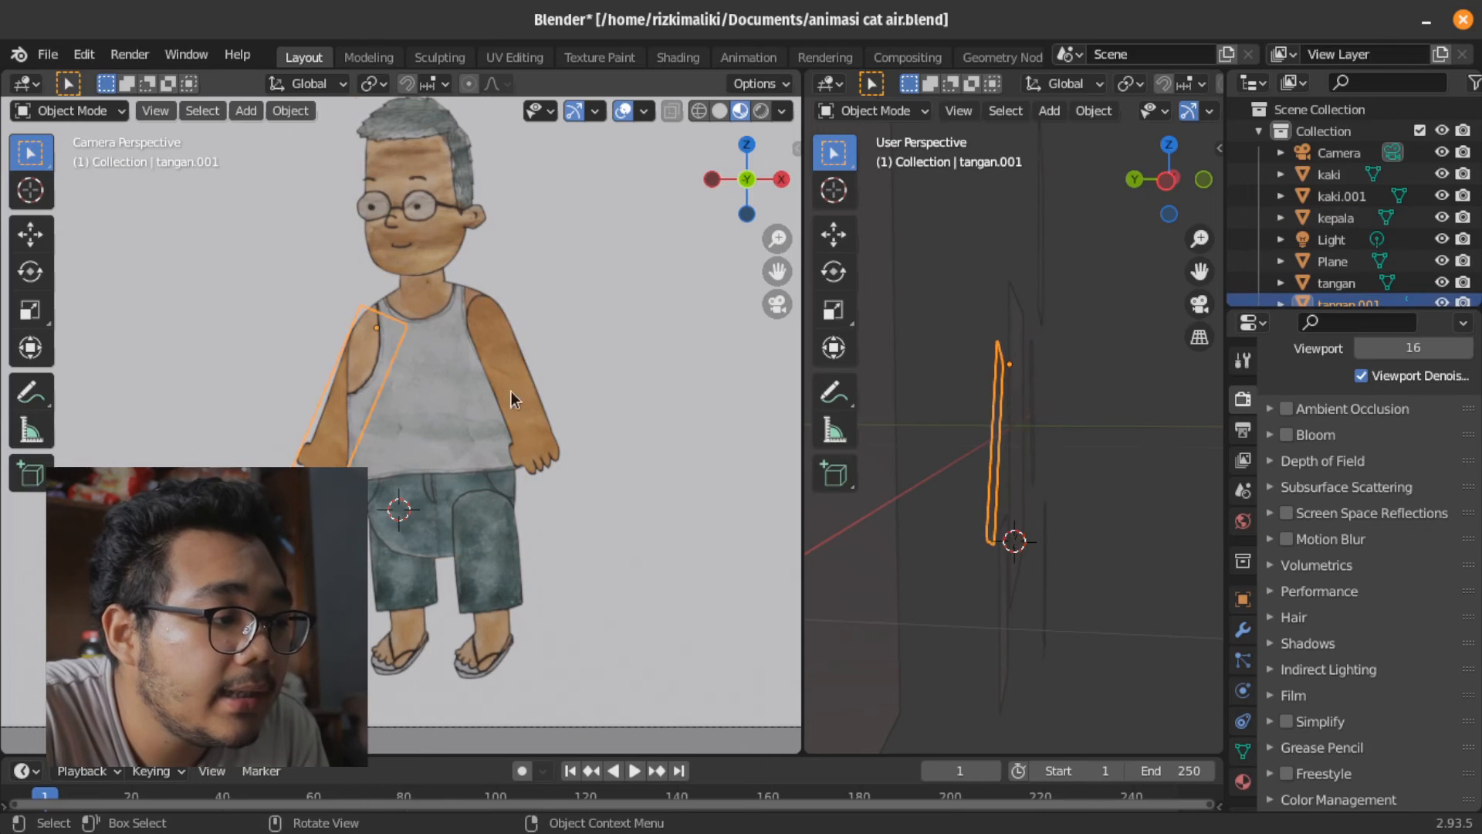
pyautogui.click(511, 390)
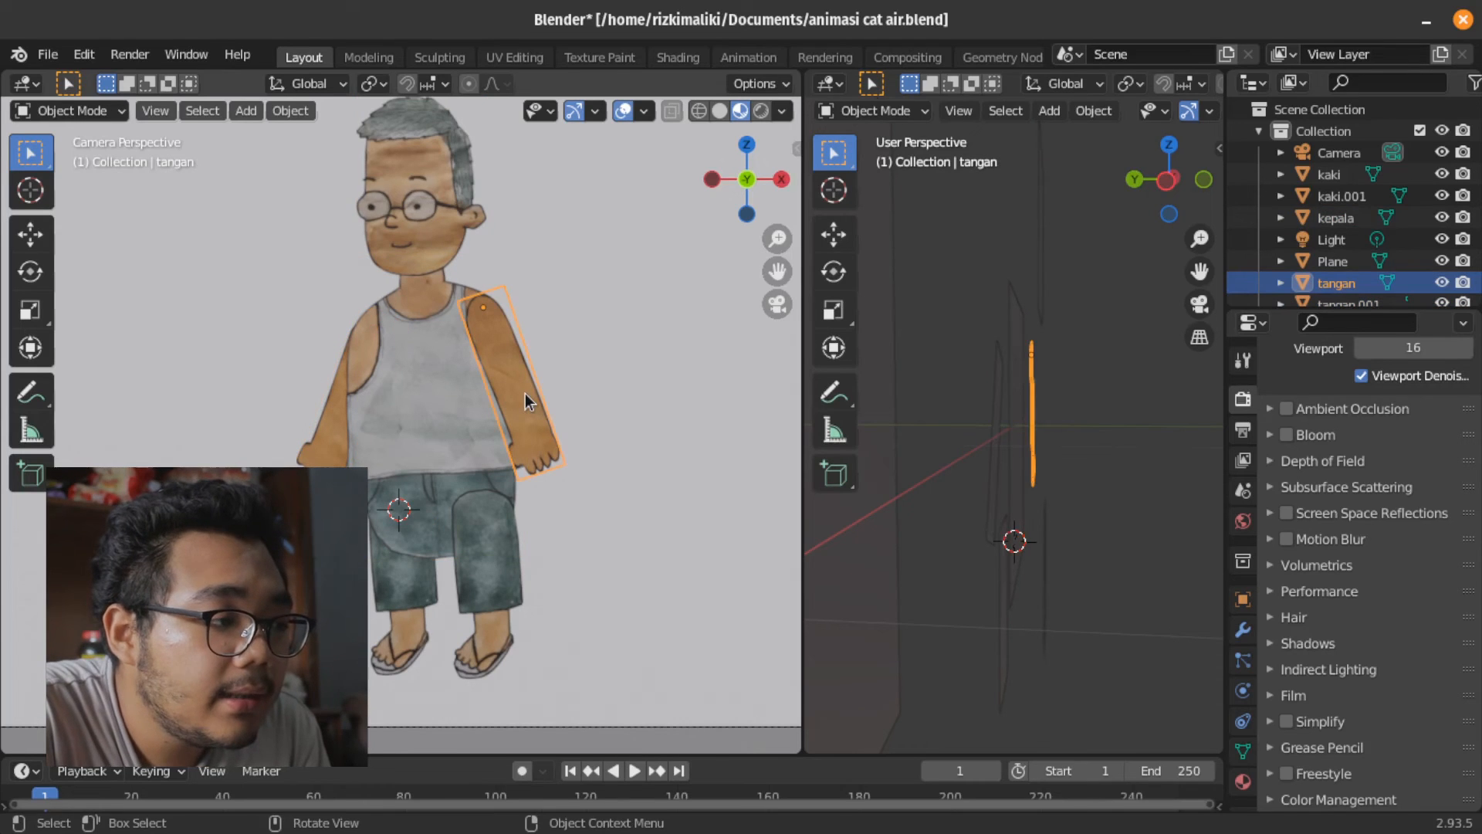
pyautogui.click(447, 429)
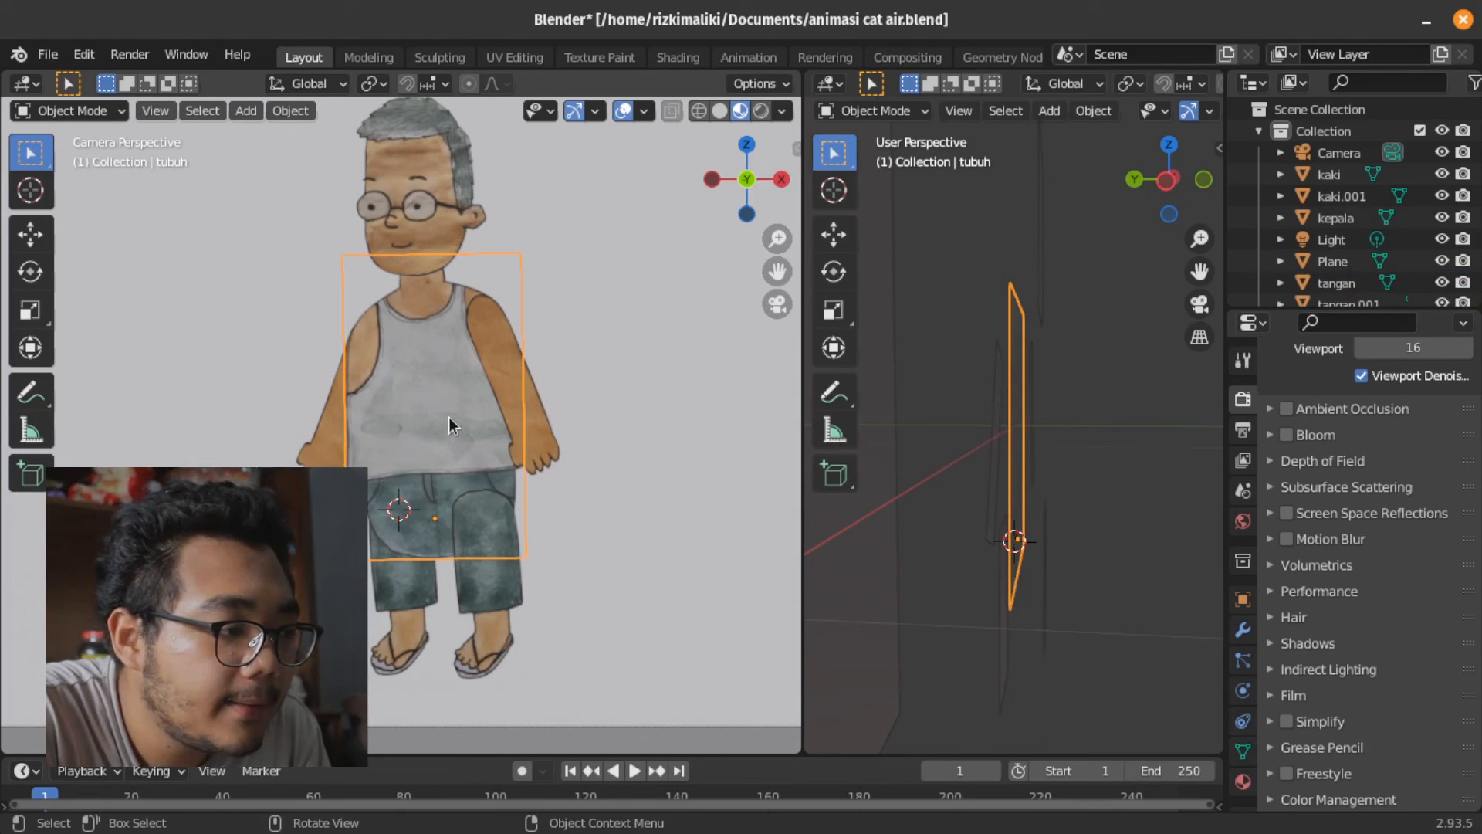
pyautogui.click(426, 429)
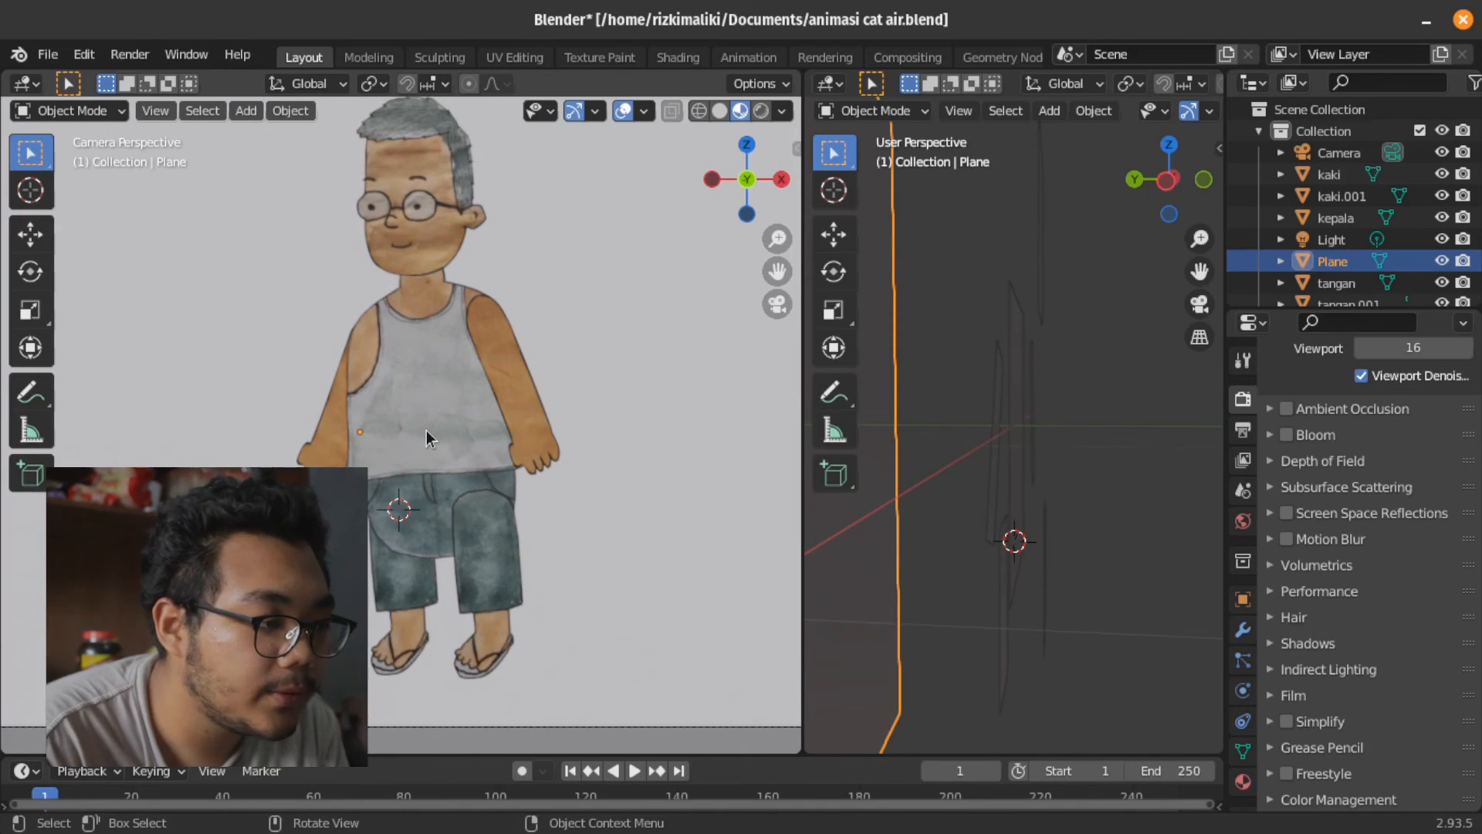
pyautogui.click(423, 428)
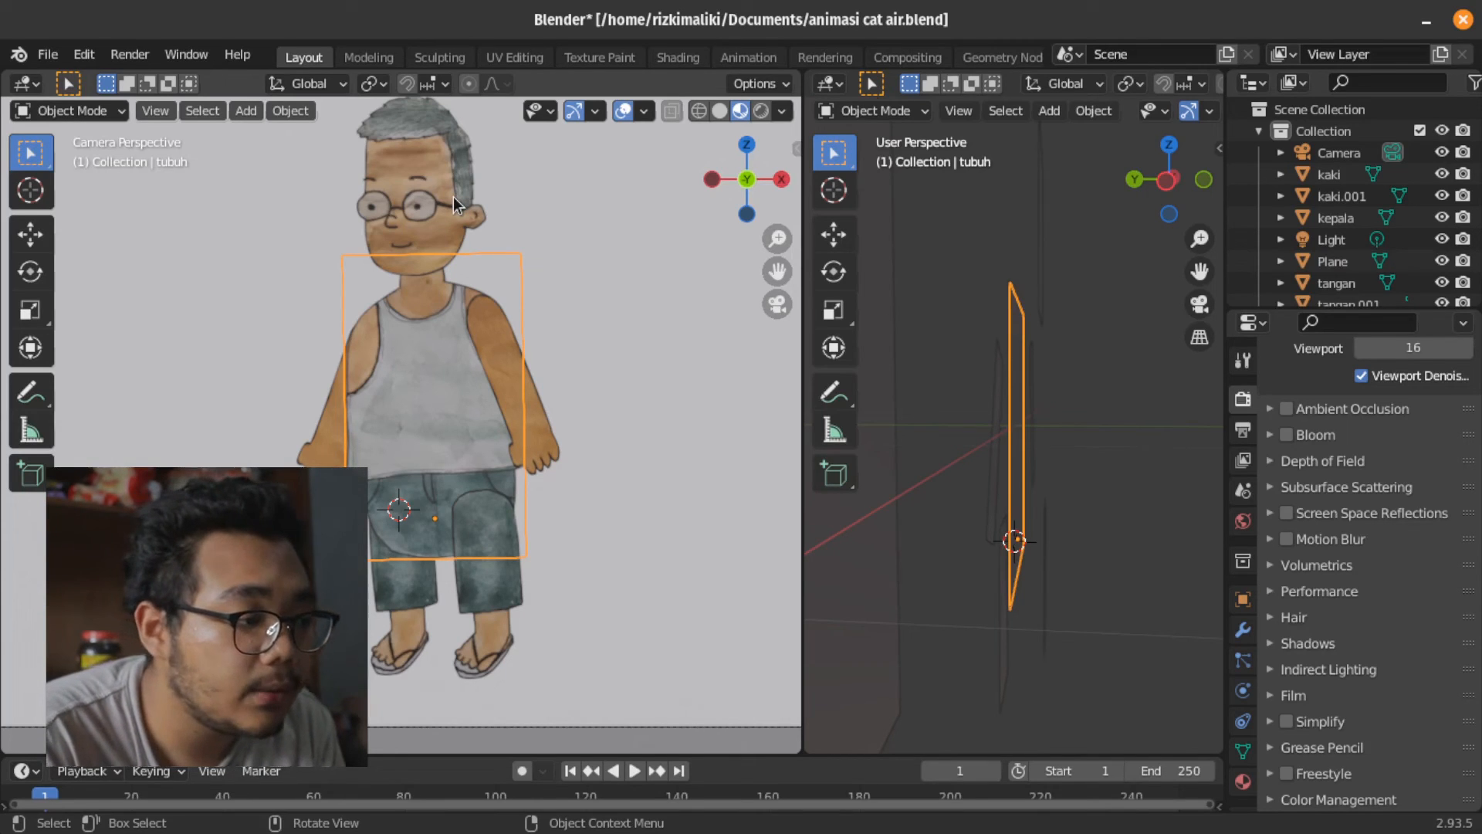
pyautogui.click(494, 550)
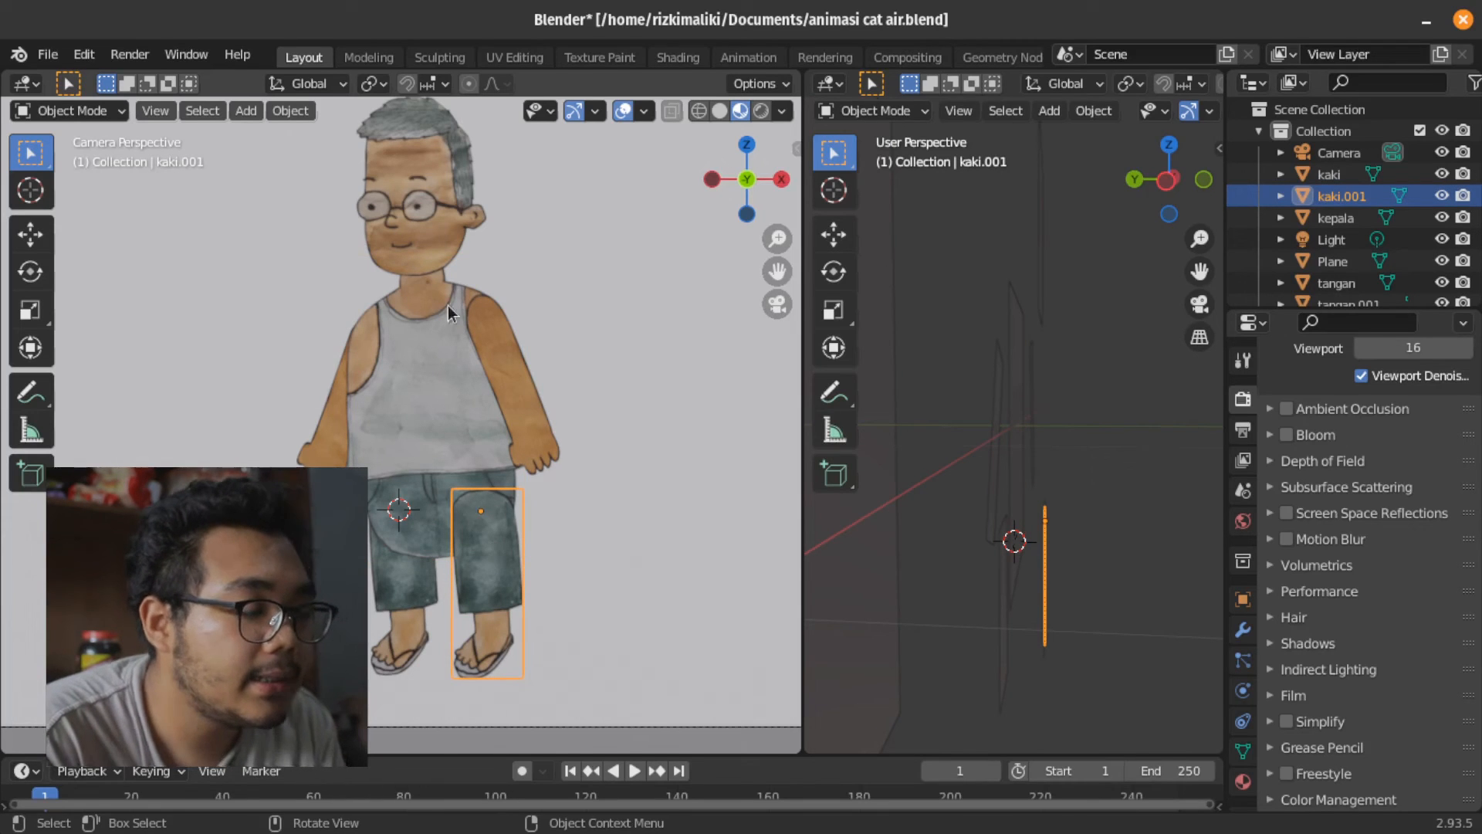
pyautogui.click(412, 358)
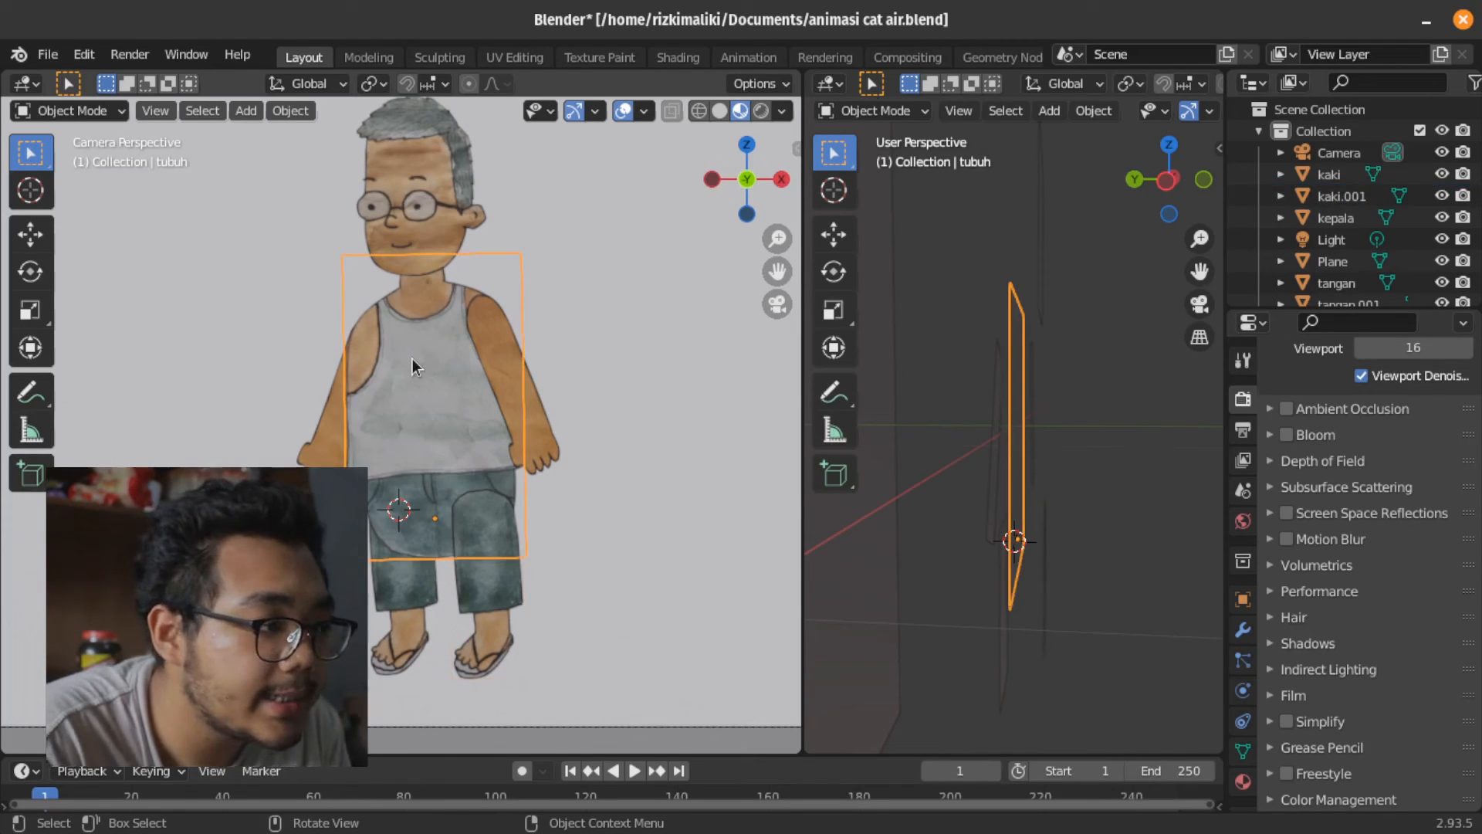
# Select the head plane "kepala", add the torso plane "tubuh" as the active object, and parent the head to the torso
pyautogui.click(426, 199)
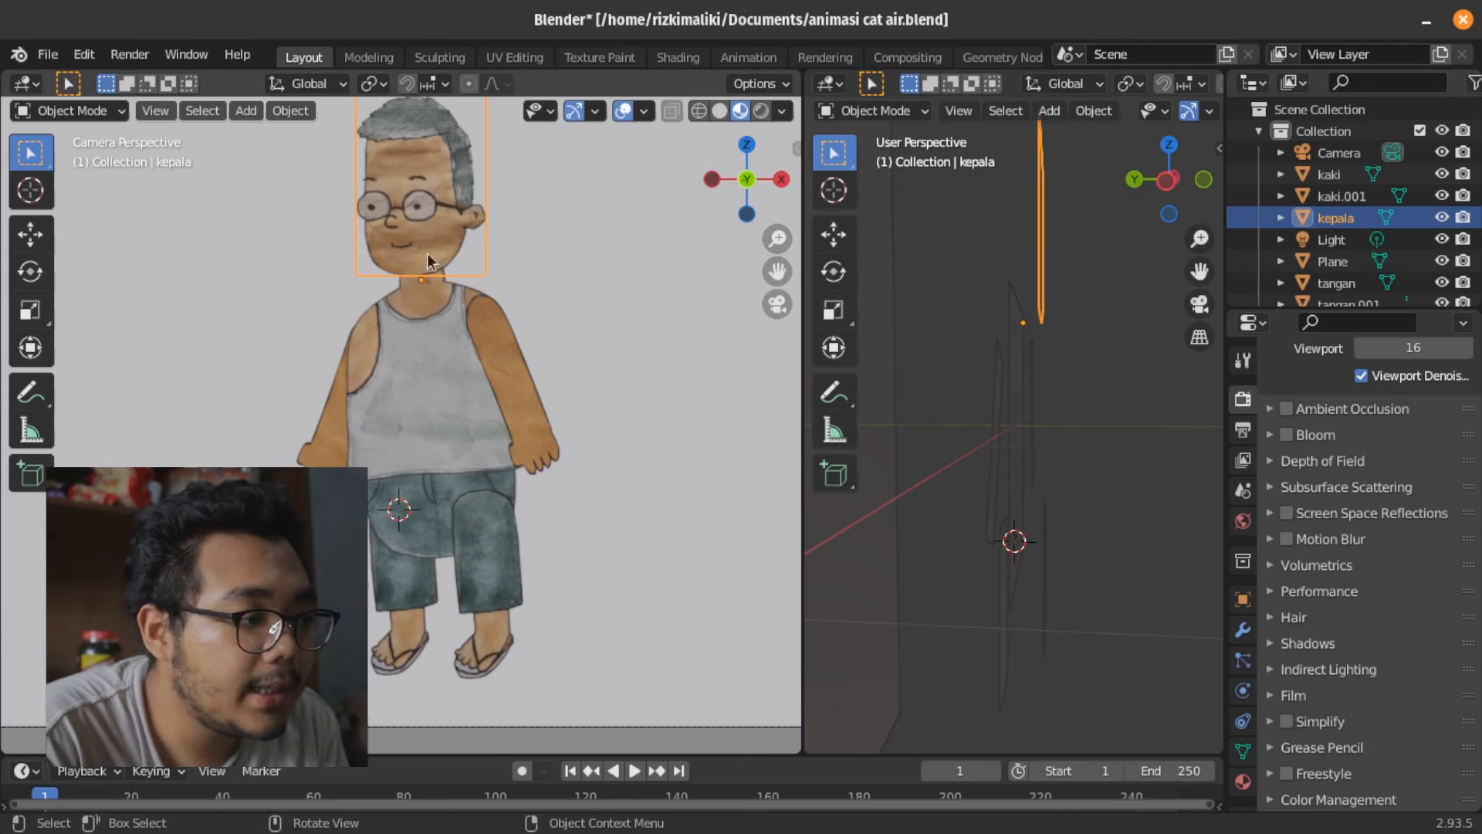
pyautogui.scroll(3, 434, 176)
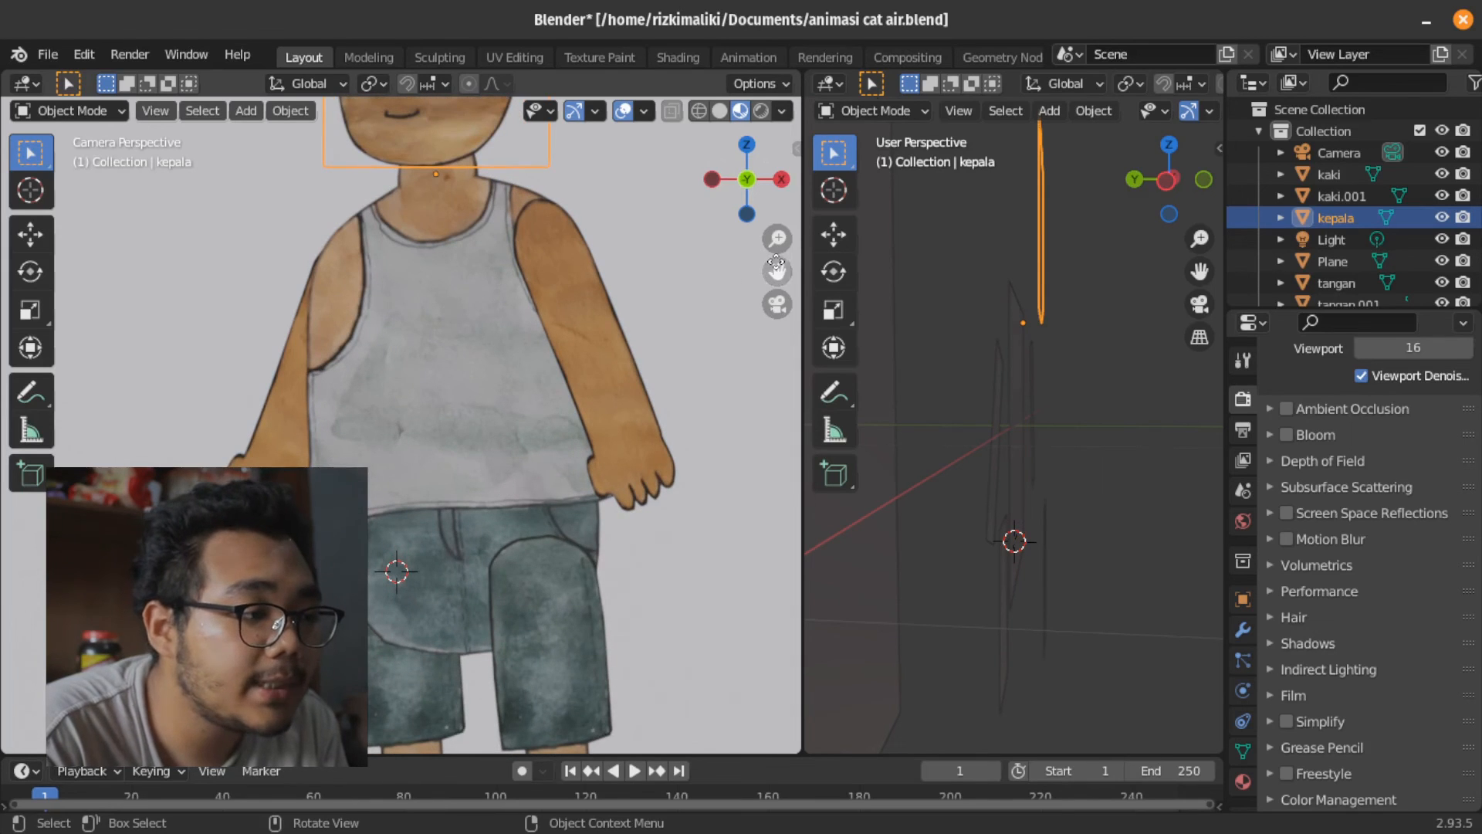
pyautogui.moveTo(778, 271); pyautogui.dragTo(771, 329)
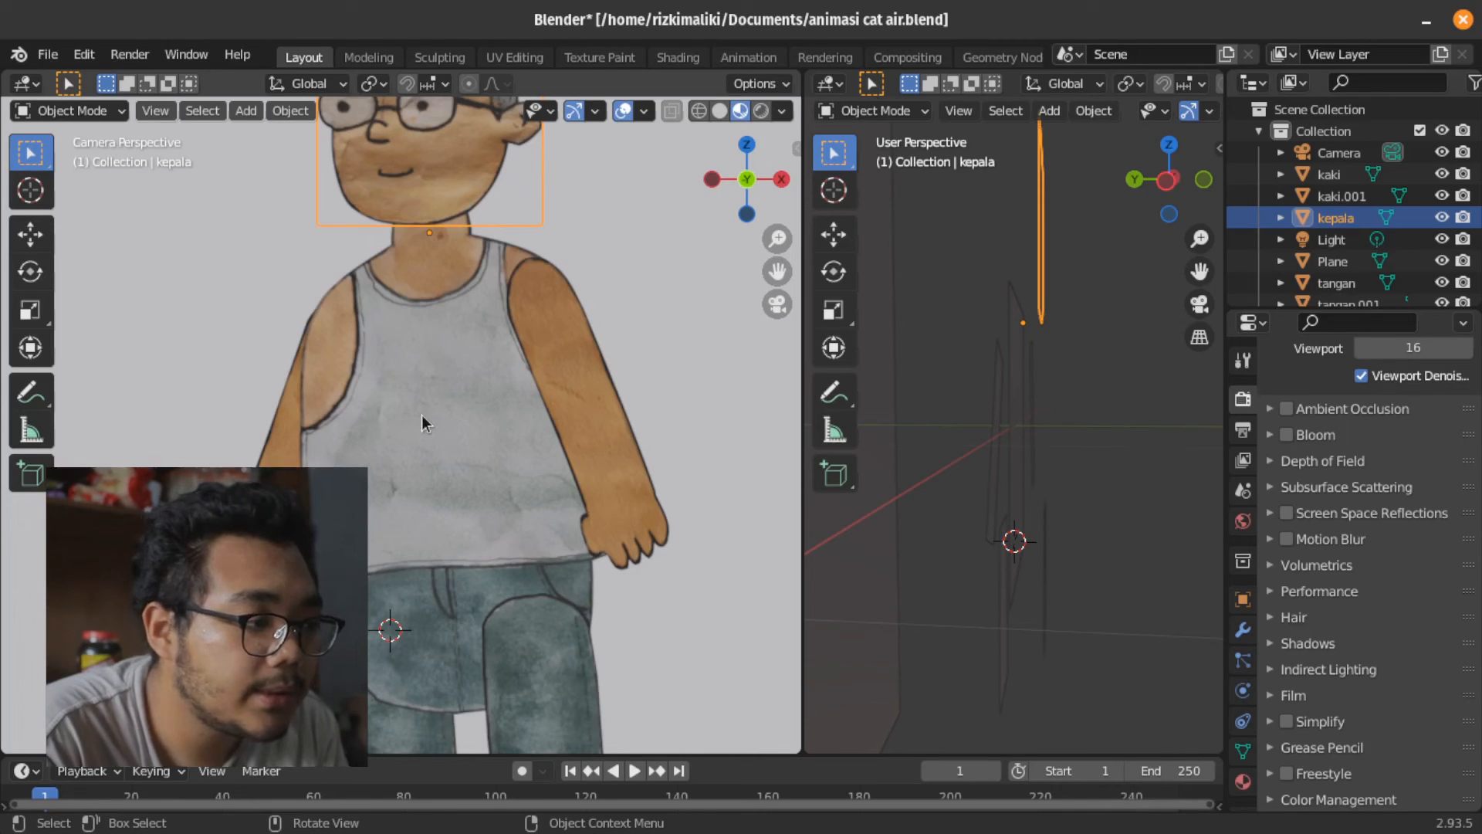
pyautogui.click(432, 163)
pyautogui.click(429, 163)
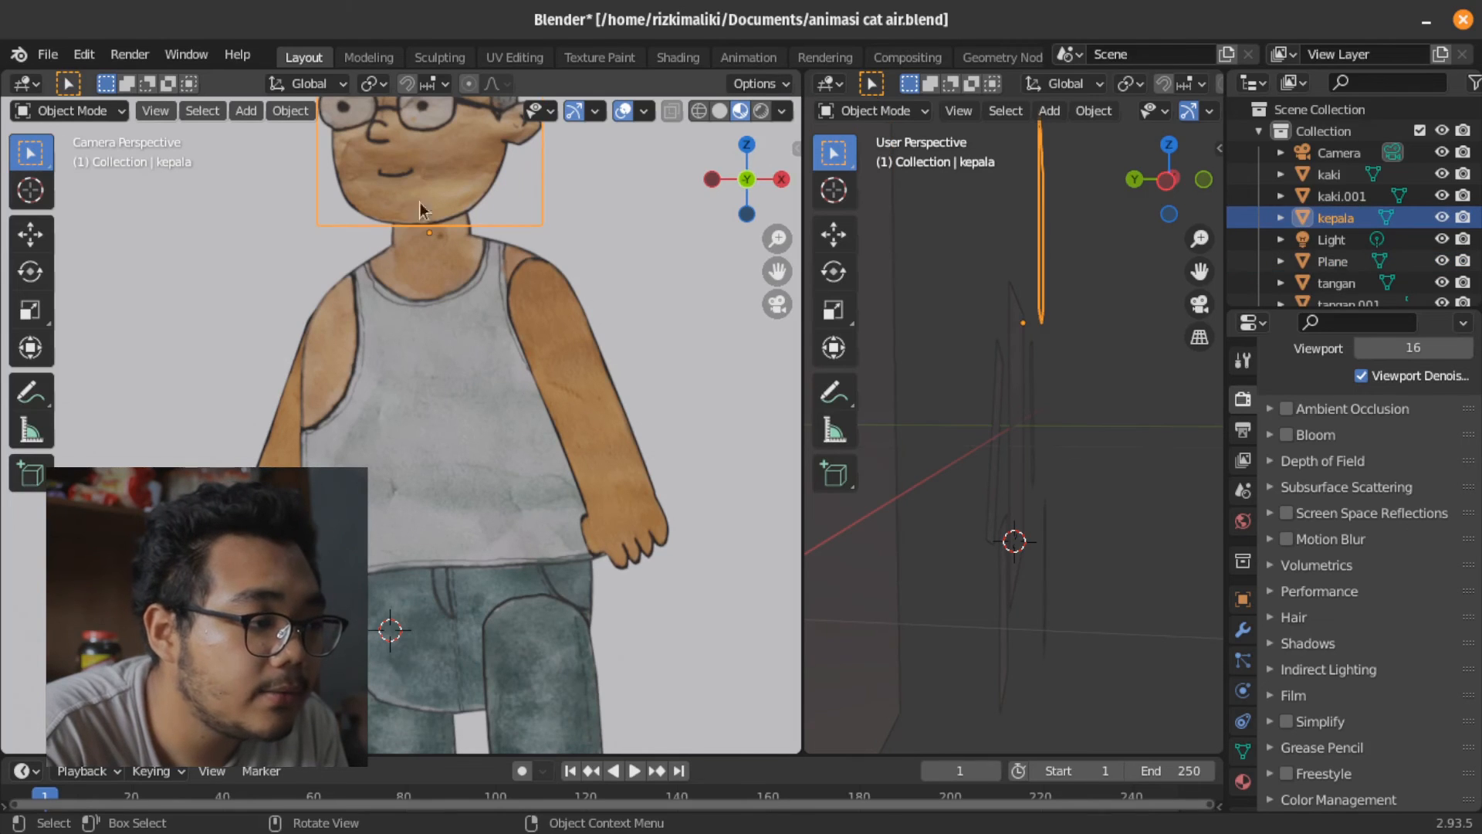
pyautogui.click(413, 474)
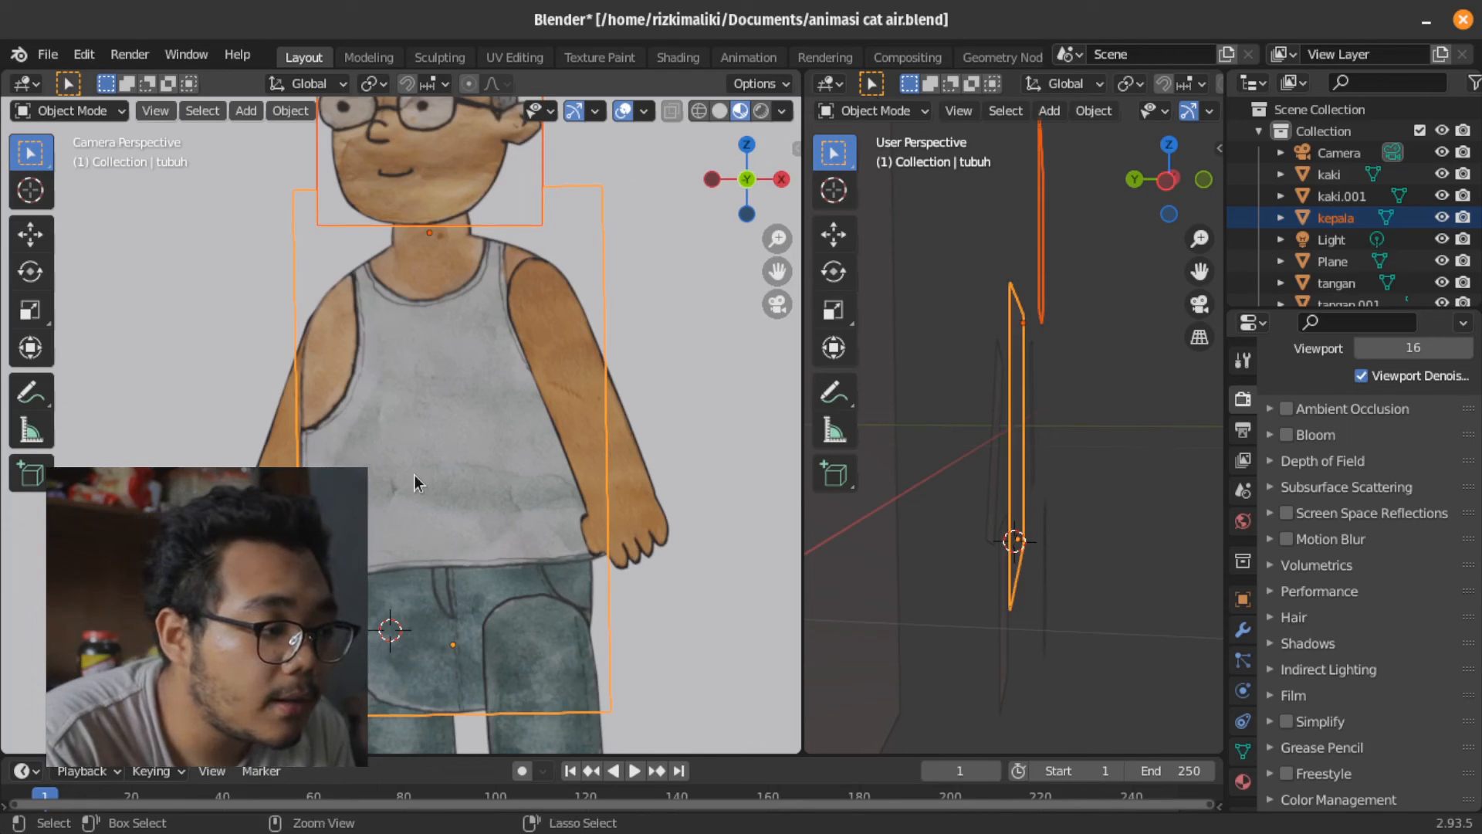
pyautogui.hotkey('ctrl', 'p')
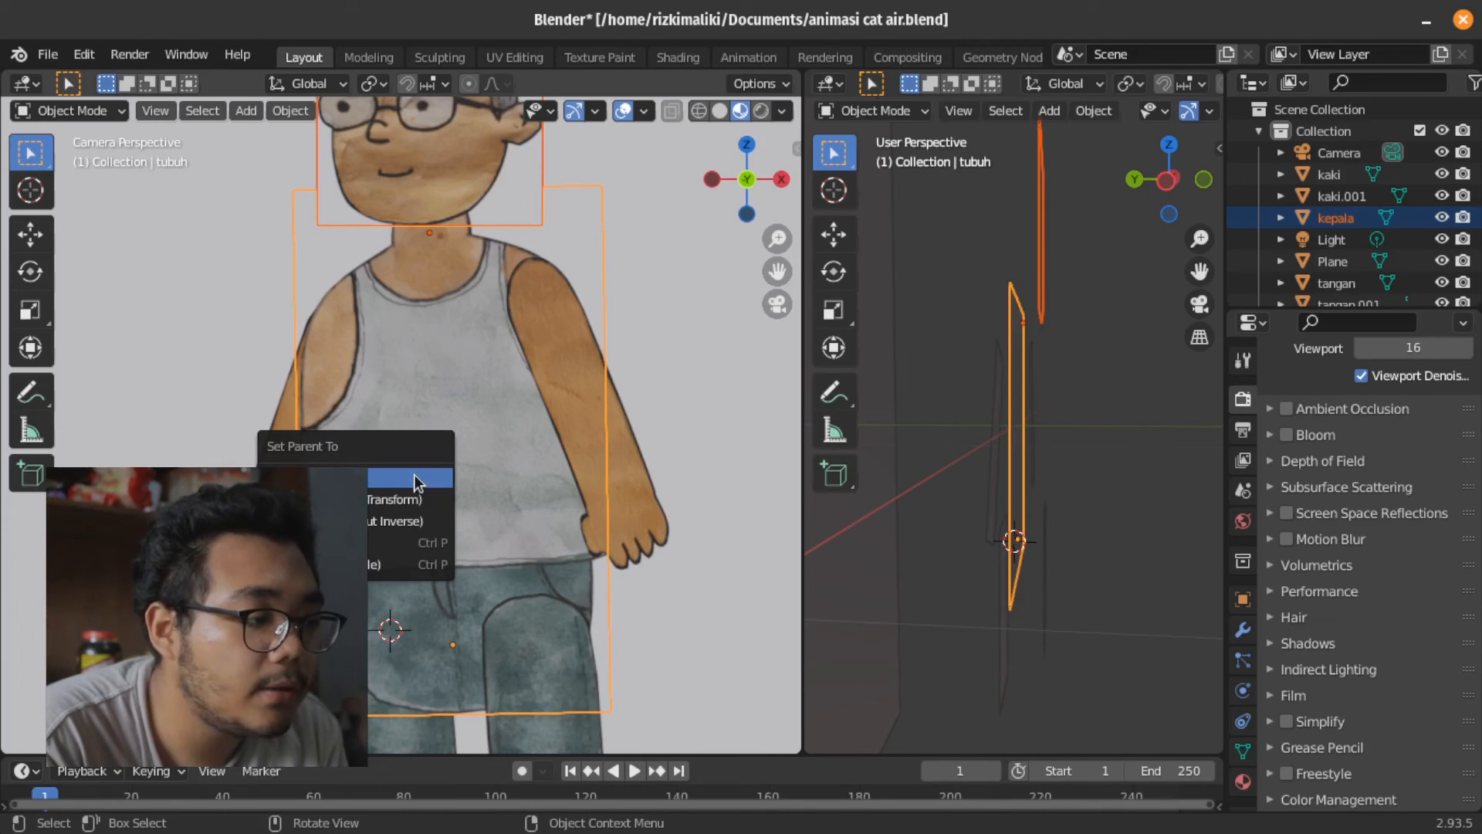
pyautogui.click(414, 479)
# Test rotating and moving the torso plane "tubuh" to check that the parented head follows it
pyautogui.click(506, 404)
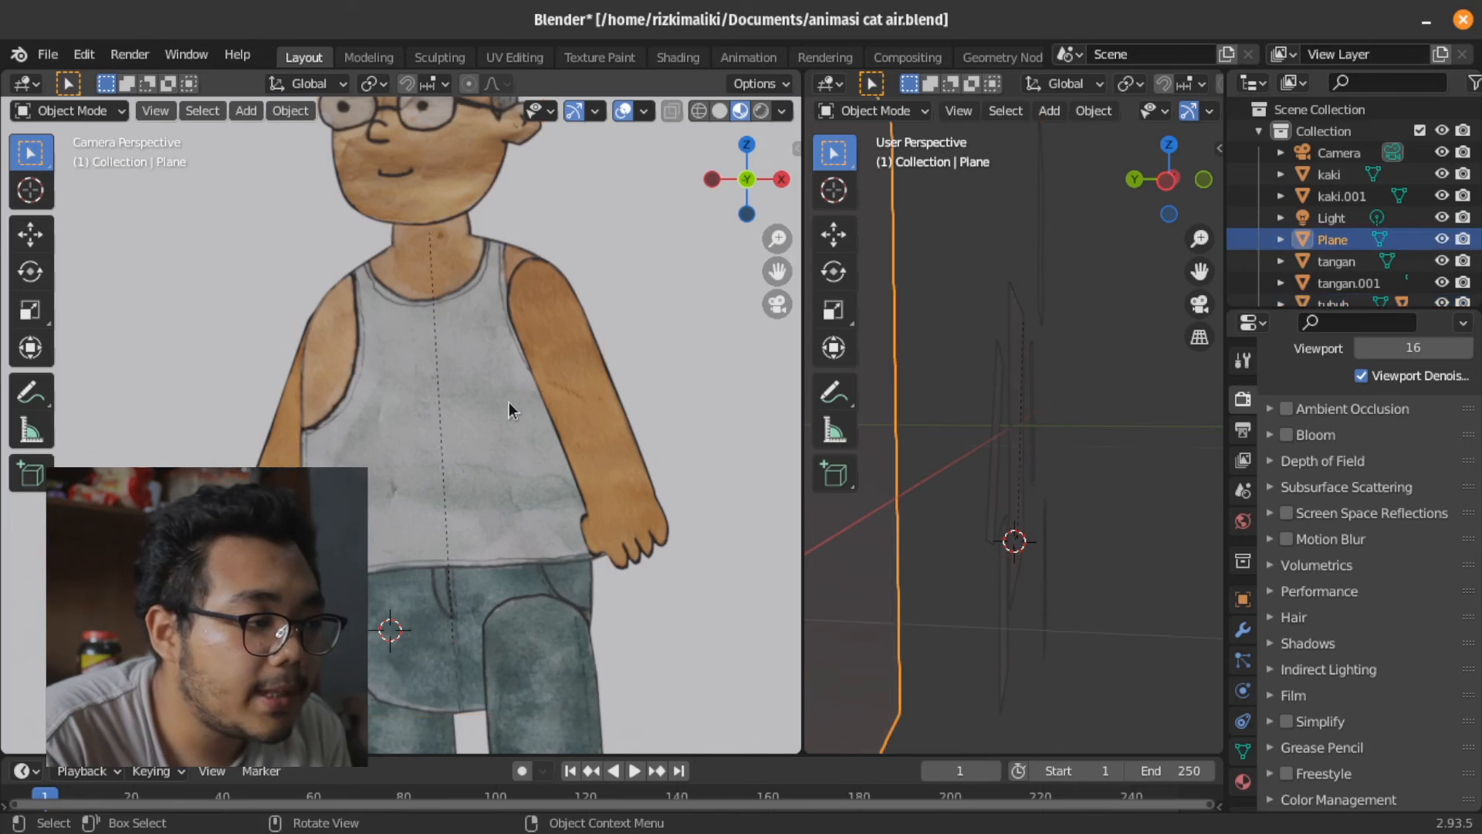
pyautogui.click(467, 406)
pyautogui.scroll(-3, 559, 418)
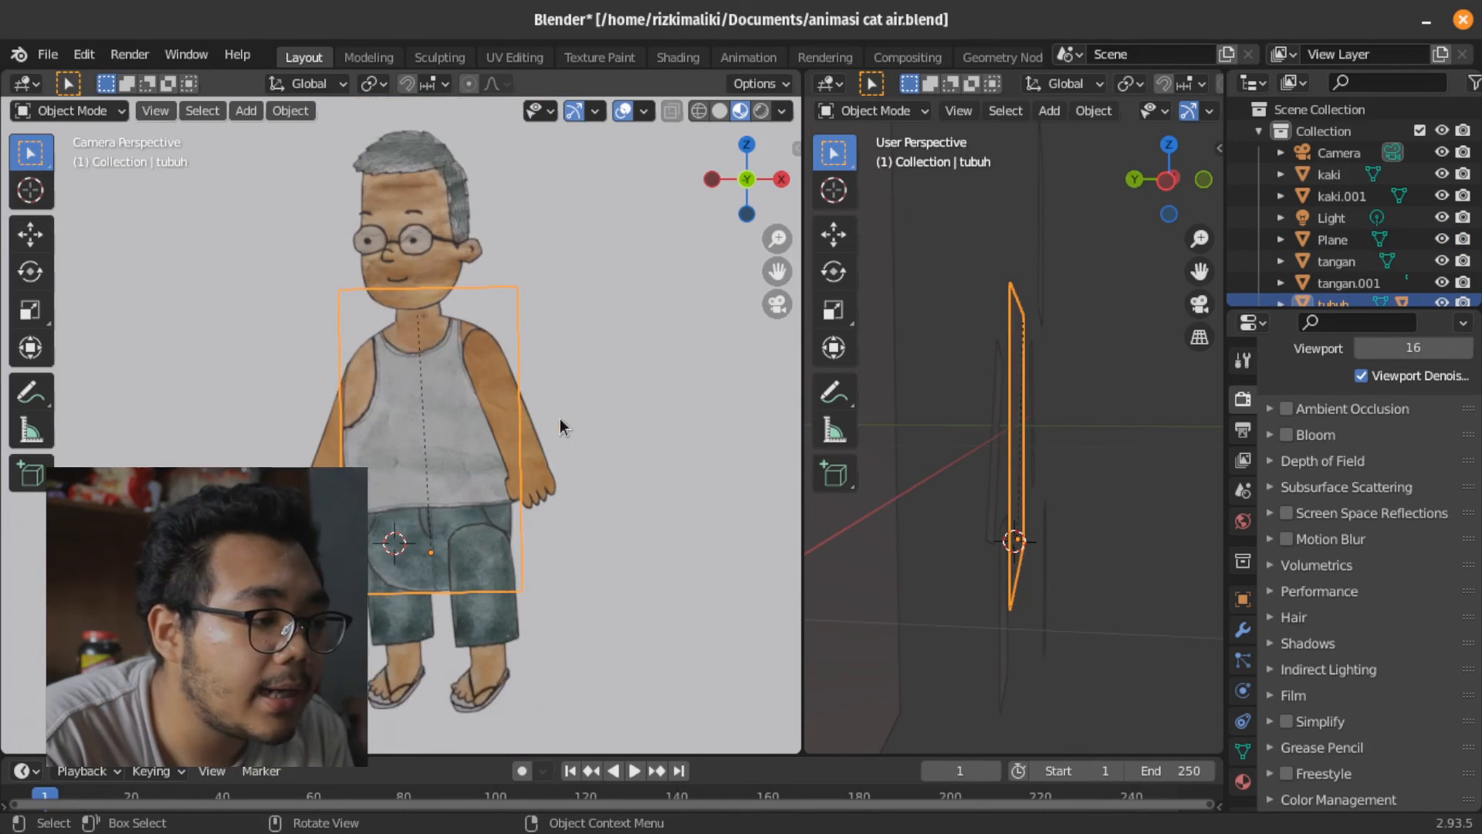
pyautogui.press('r')
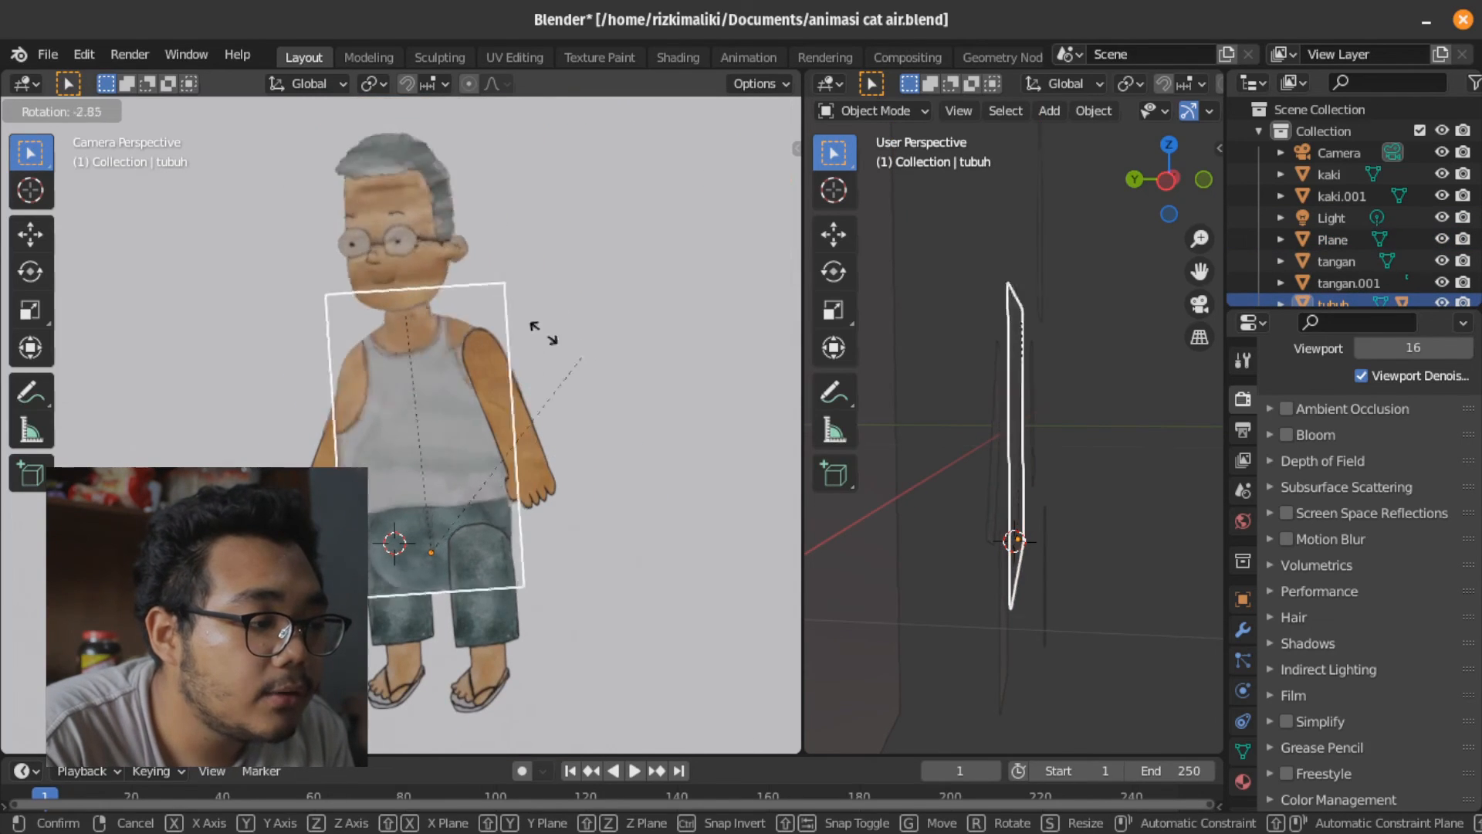
pyautogui.press('Escape')
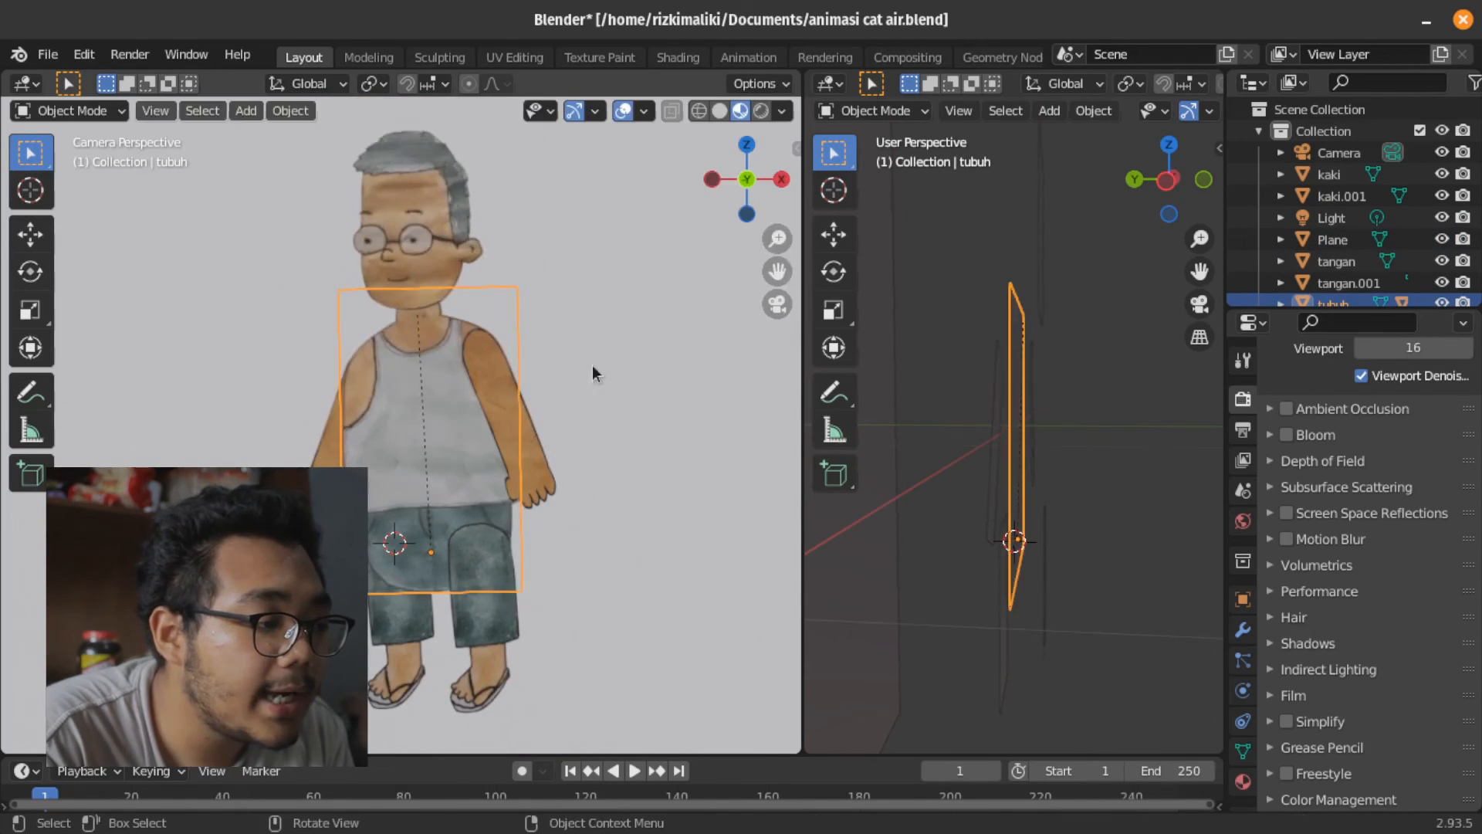
pyautogui.press('g')
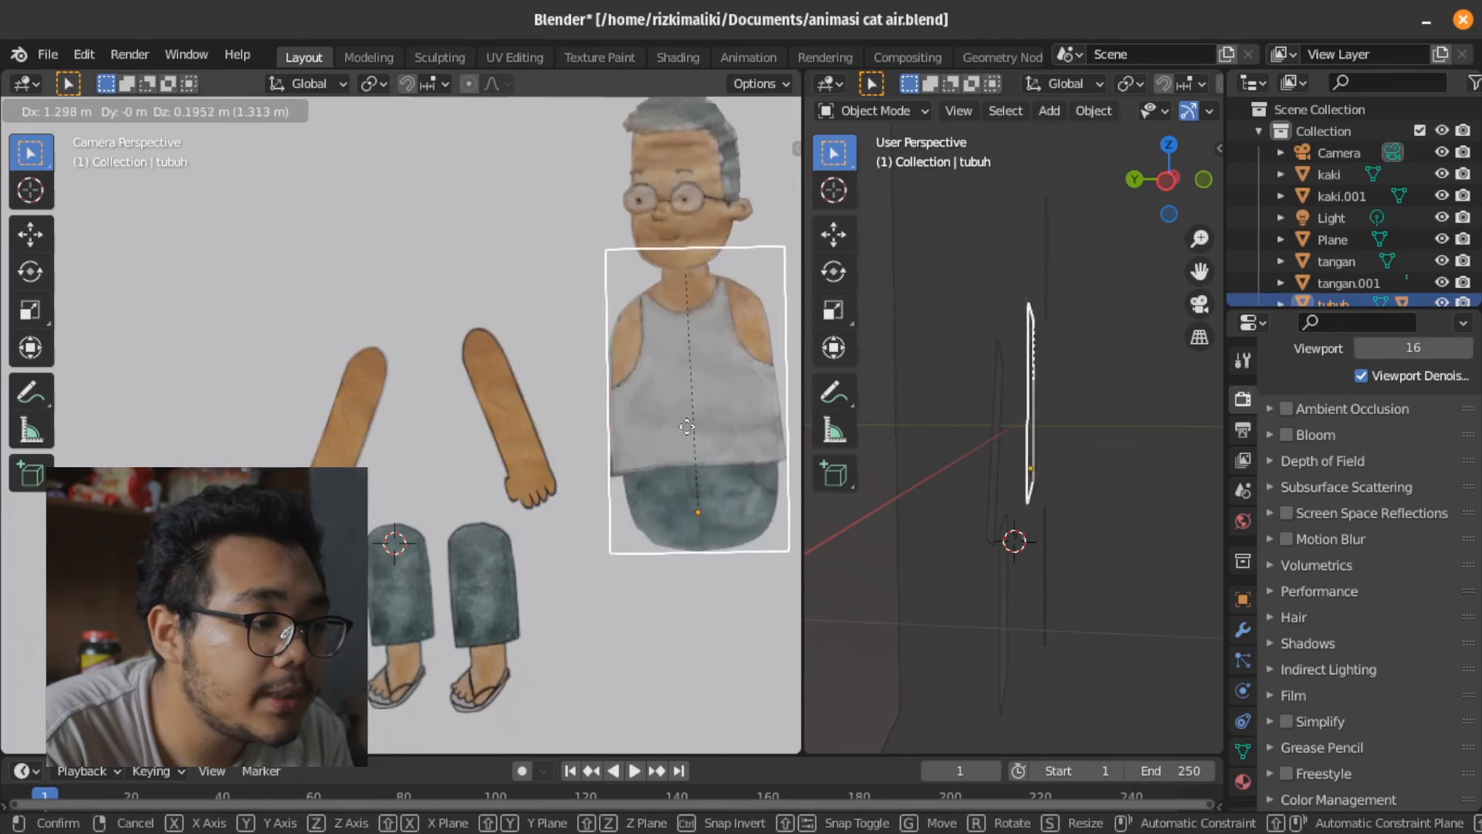
pyautogui.press('Escape')
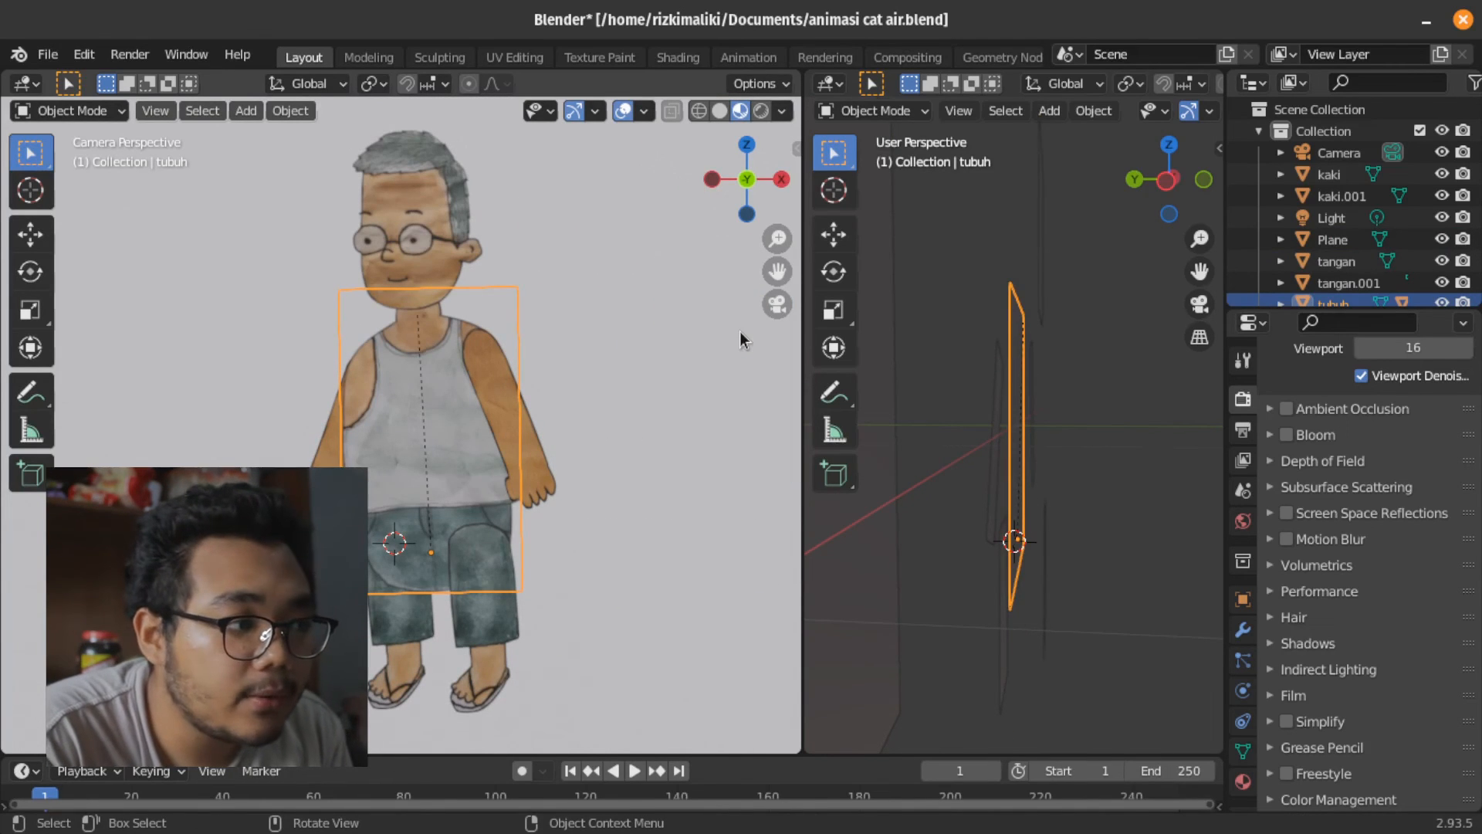
# Test rotating the head plane "kepala" on its own, cancel the rotation, and reselect the torso plane
pyautogui.click(447, 230)
pyautogui.press('r')
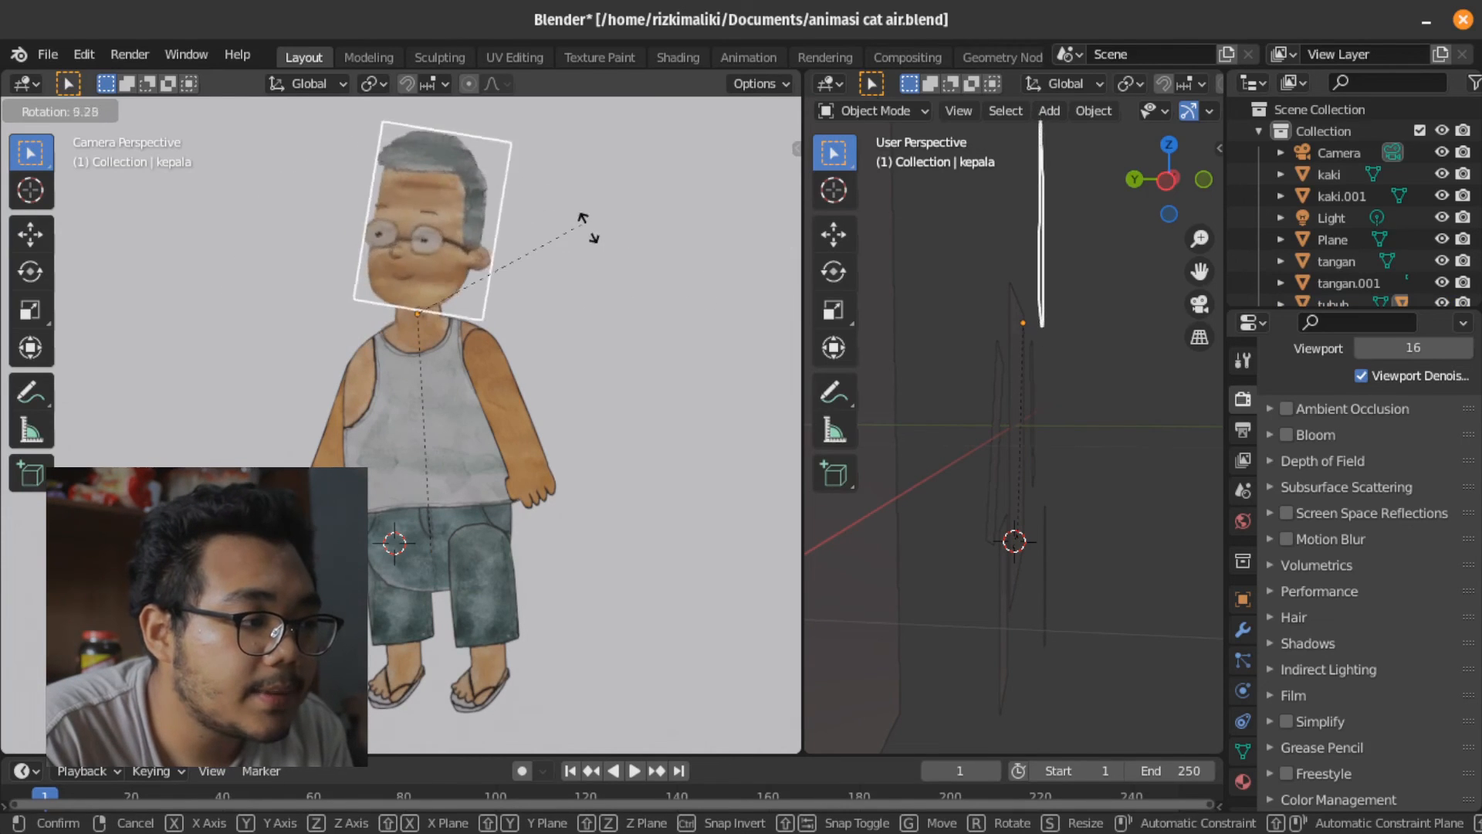
pyautogui.press('Escape')
pyautogui.click(456, 345)
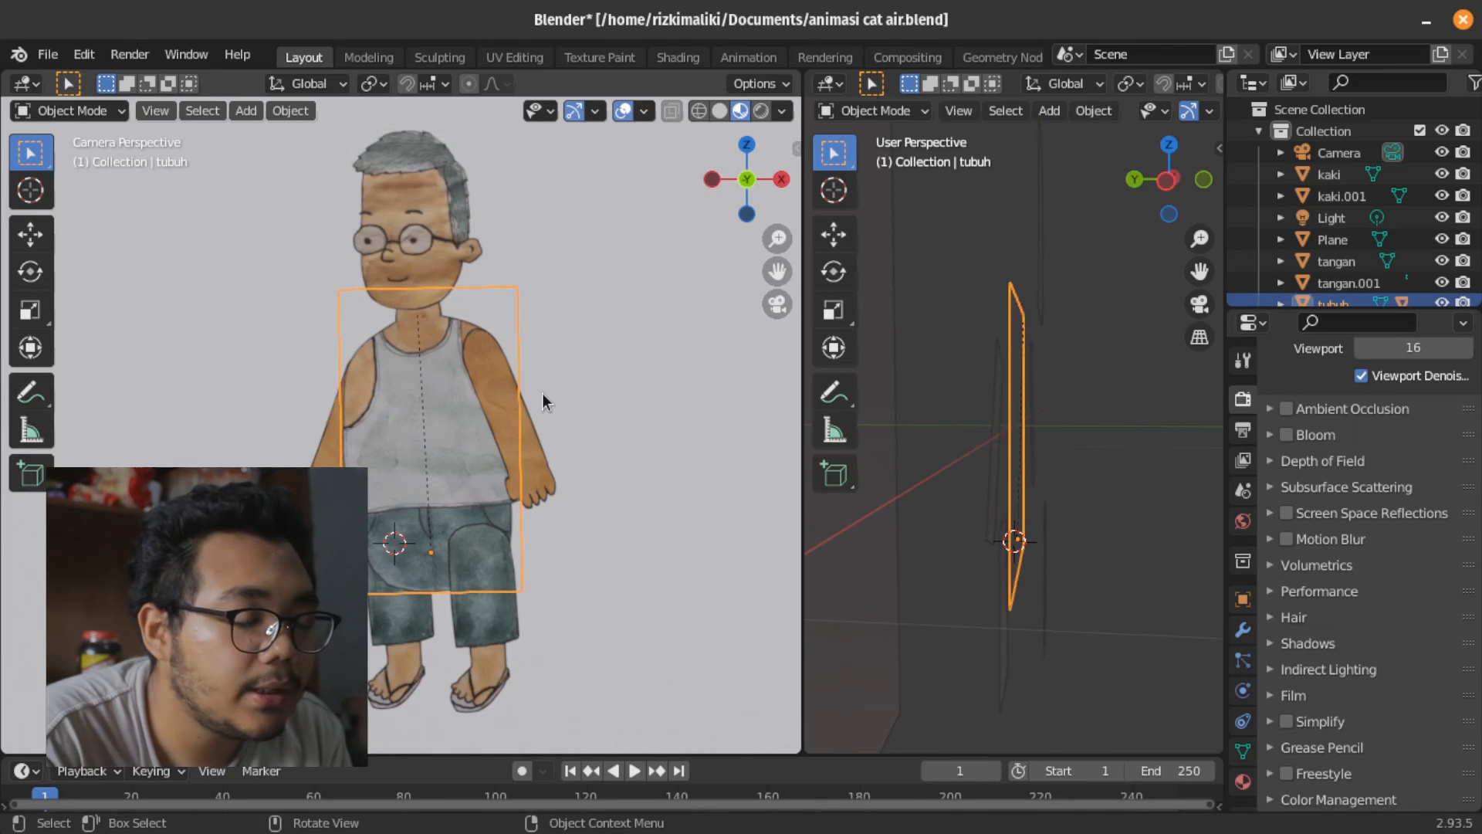
# Select the front arm plane "tangan", add the torso plane "tubuh" as the active object, and parent the arm to it with the Object option
pyautogui.click(536, 464)
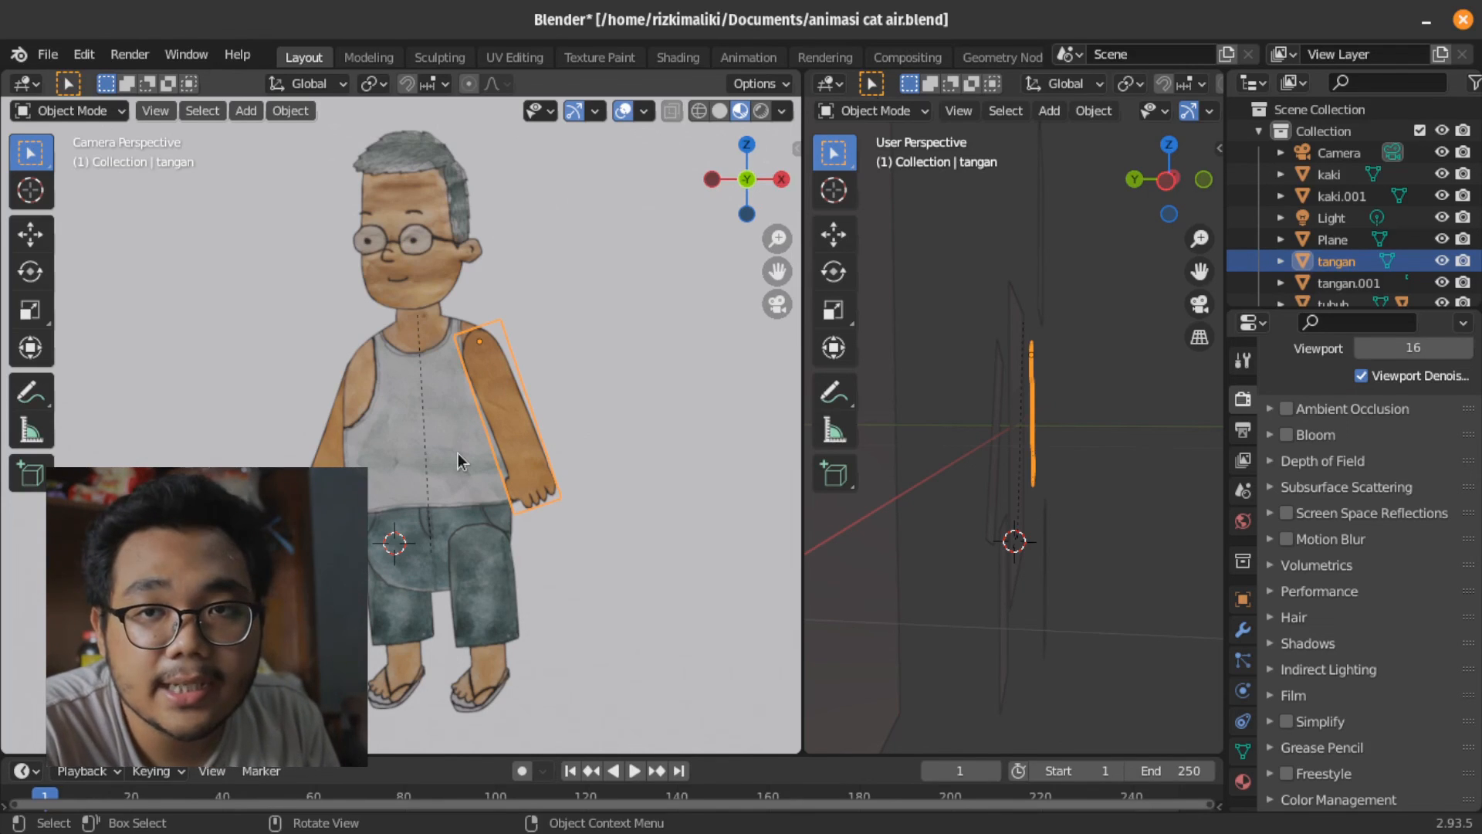
pyautogui.scroll(2, 457, 452)
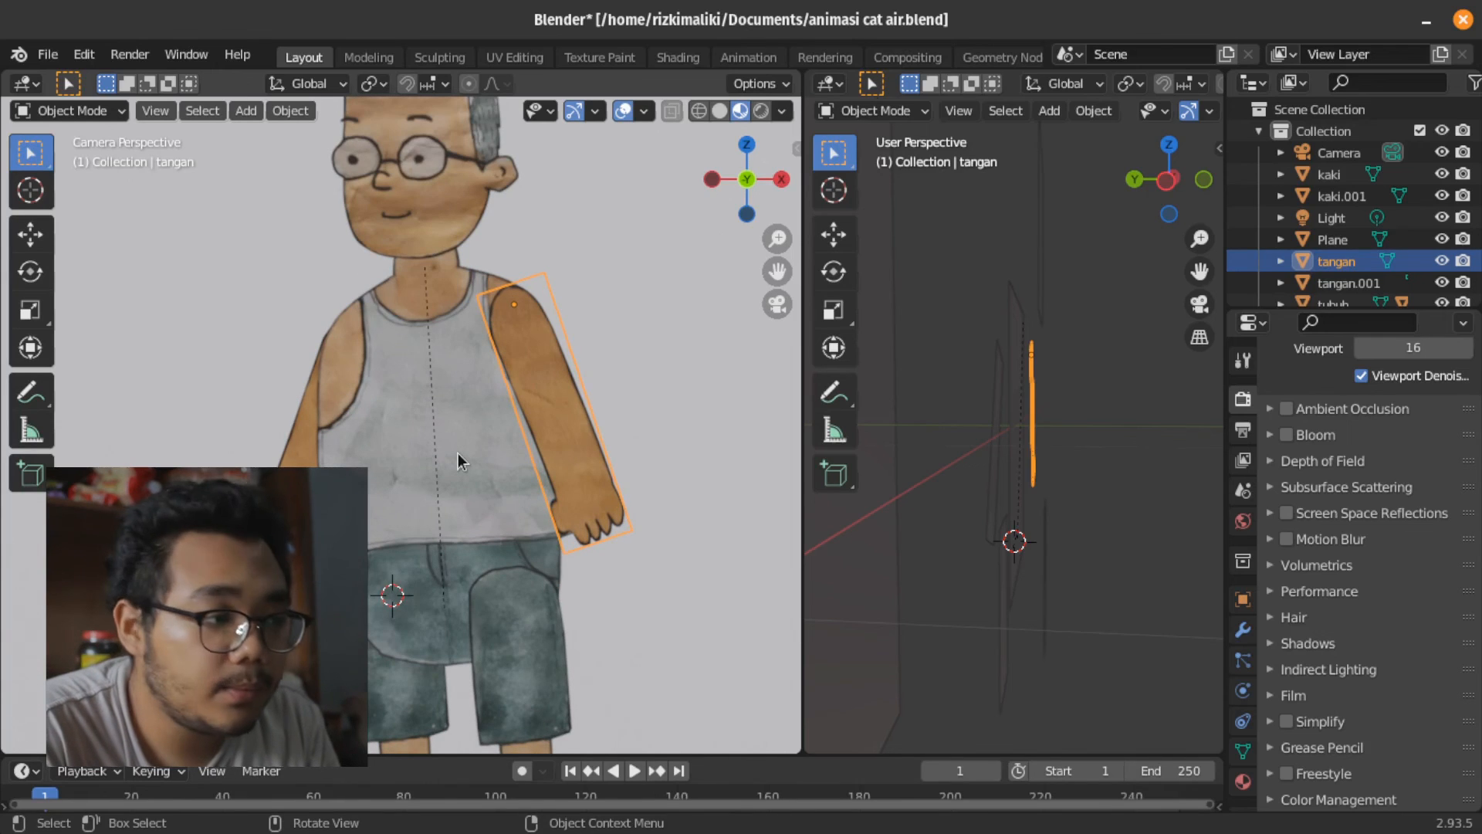
pyautogui.click(571, 433)
pyautogui.click(610, 479)
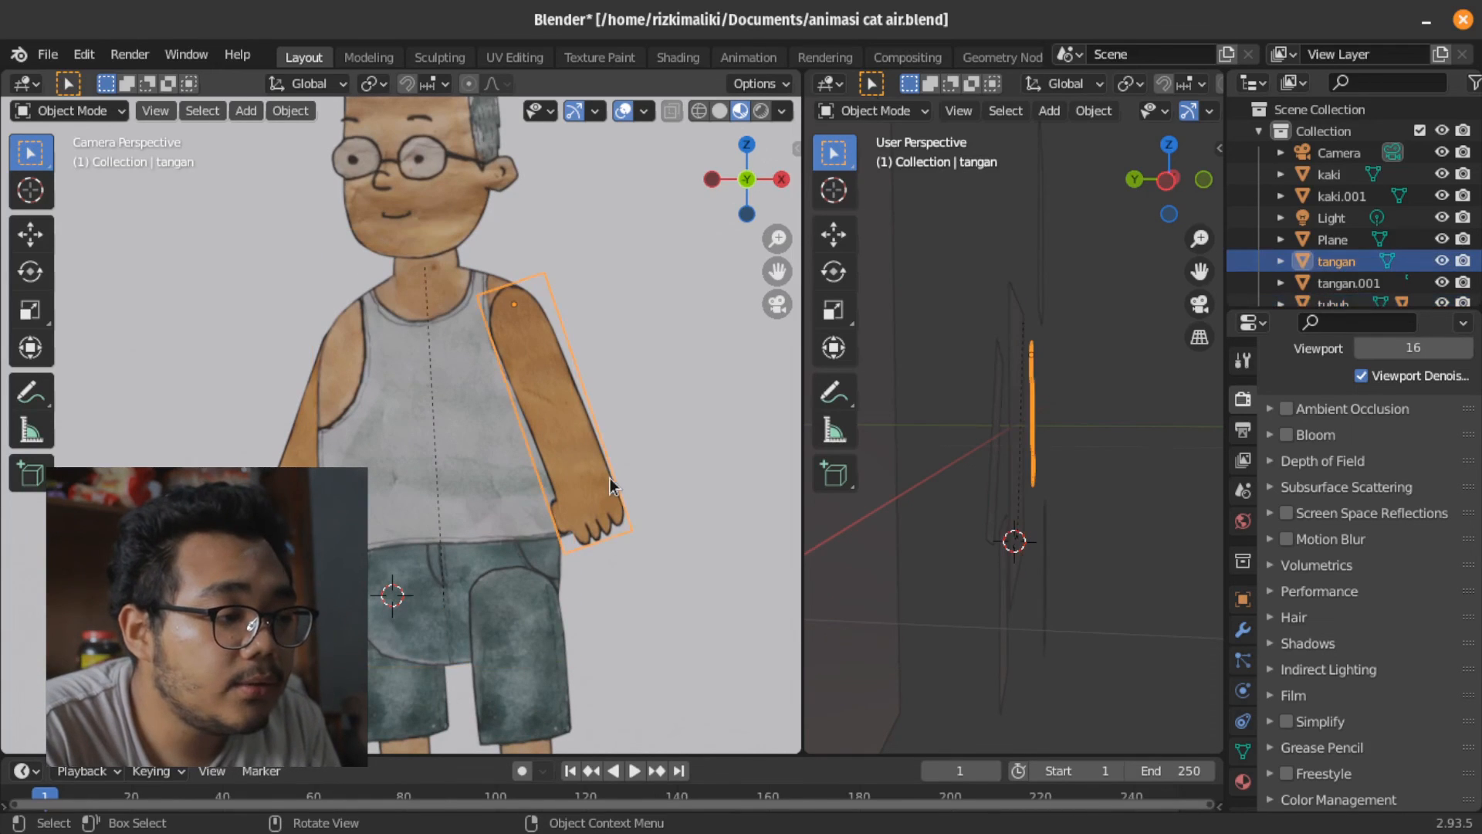
pyautogui.keyDown('shift'); pyautogui.click(488, 470); pyautogui.keyUp('shift')
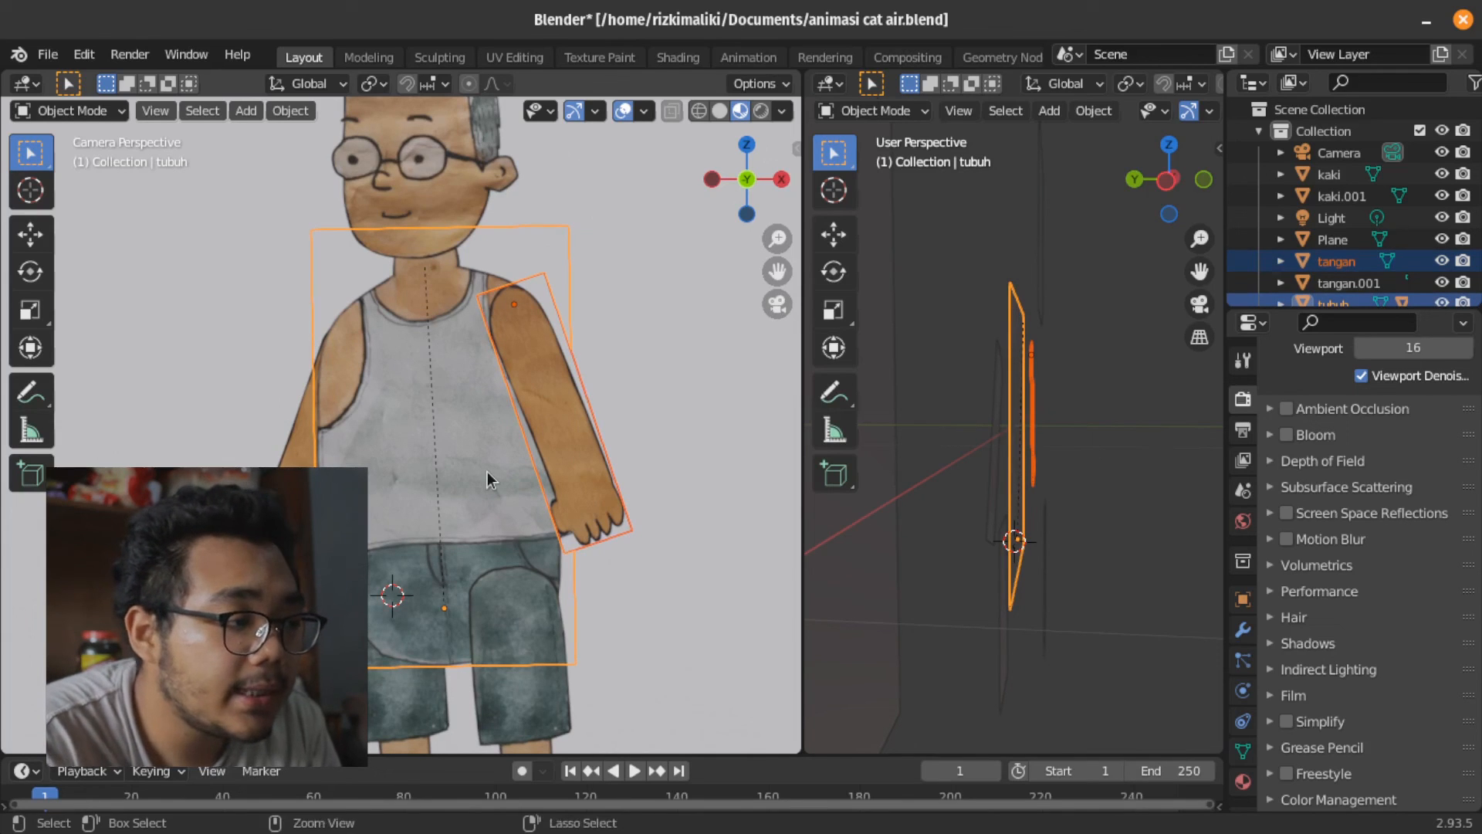
pyautogui.hotkey('ctrl', 'p')
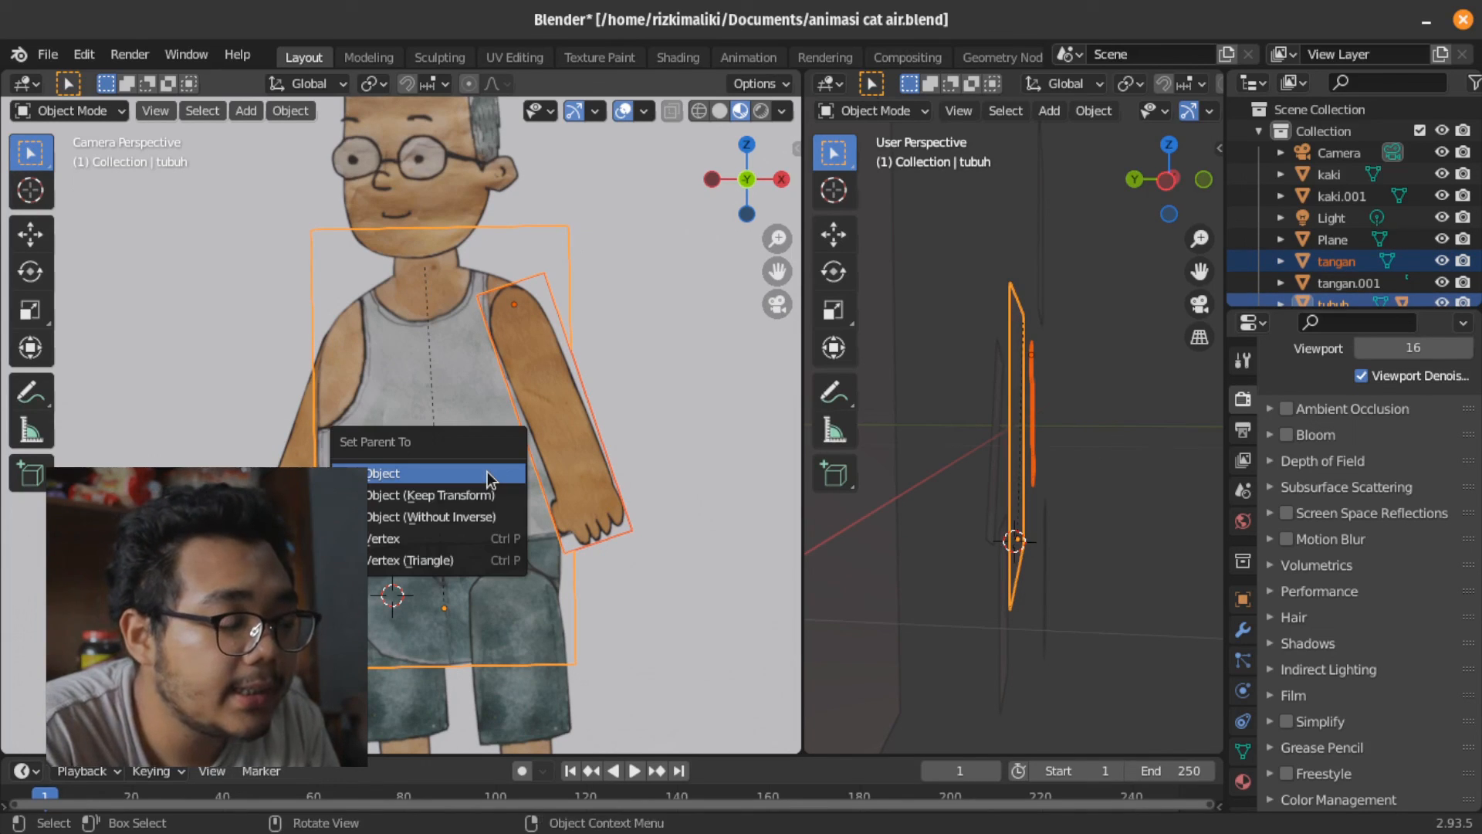
pyautogui.click(488, 470)
# Select the rear arm plane "tangan.001", add the torso plane as the active object, and parent the arm to it
pyautogui.click(391, 503)
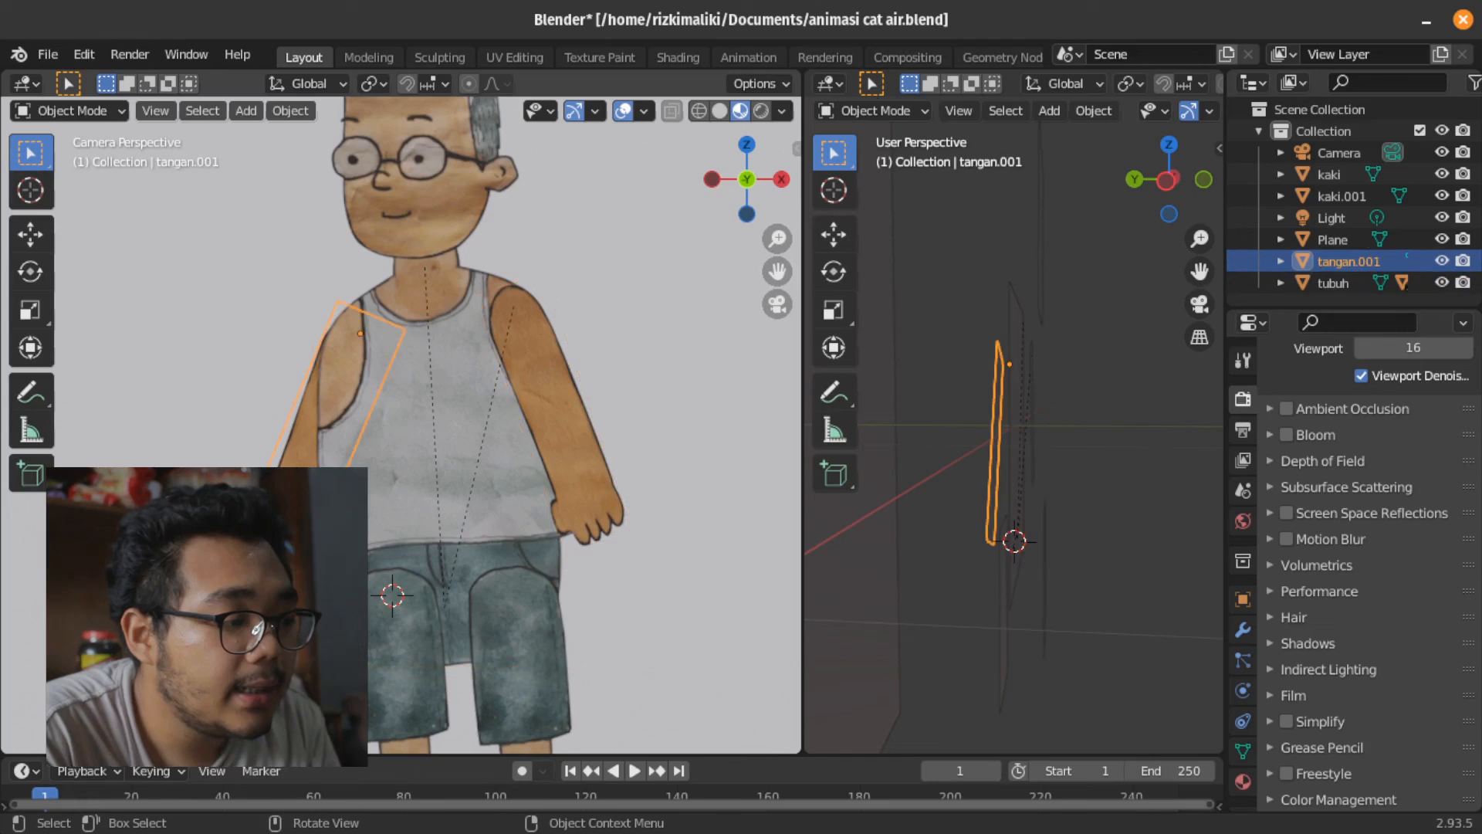
pyautogui.keyDown('shift'); pyautogui.click(405, 503); pyautogui.keyUp('shift')
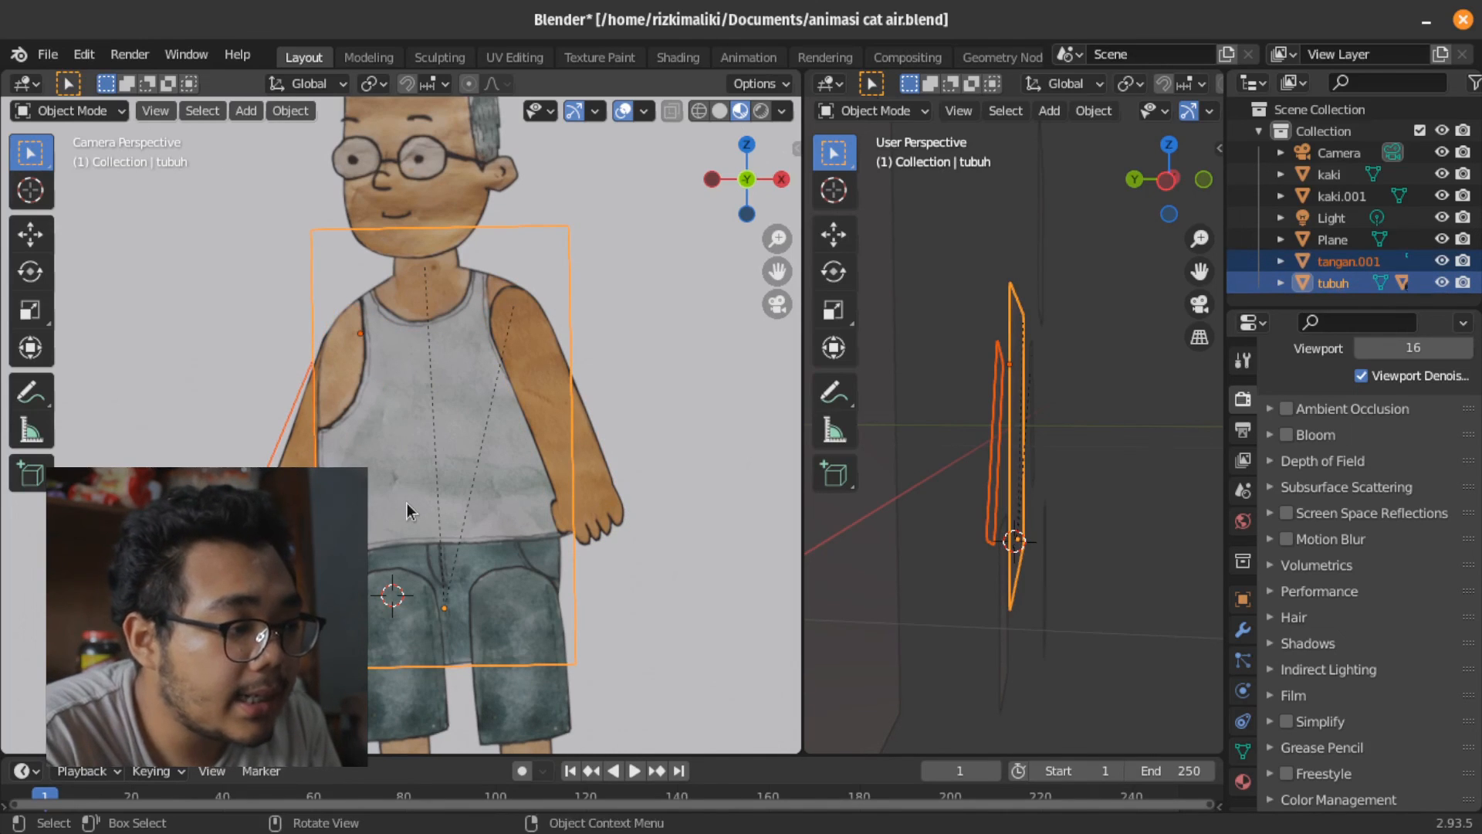
pyautogui.hotkey('ctrl', 'p')
pyautogui.click(406, 502)
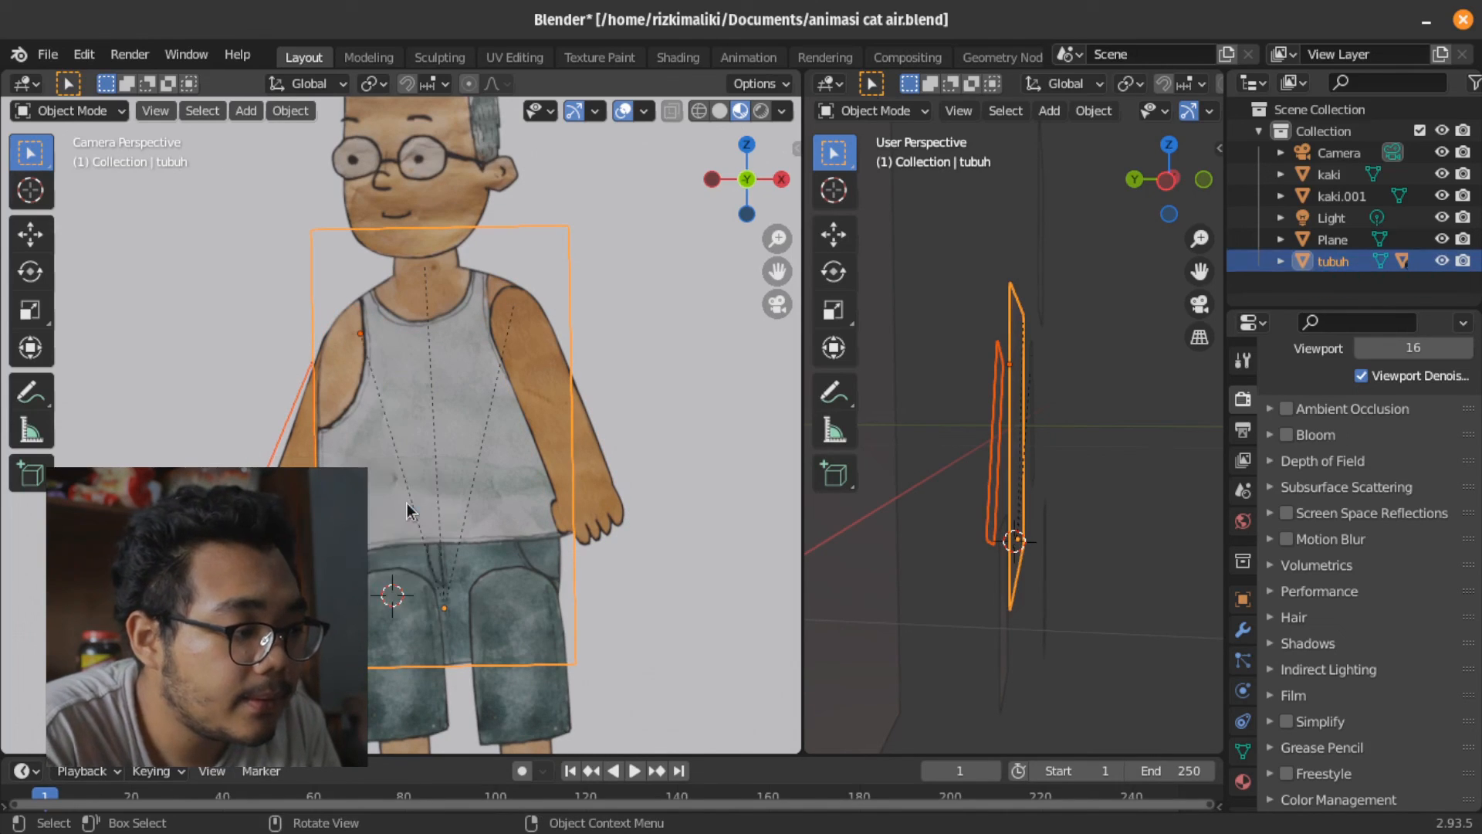
# Move the rear leg plane "kaki" about 0.06 m farther behind the torso and parent it to "tubuh"
pyautogui.click(396, 639)
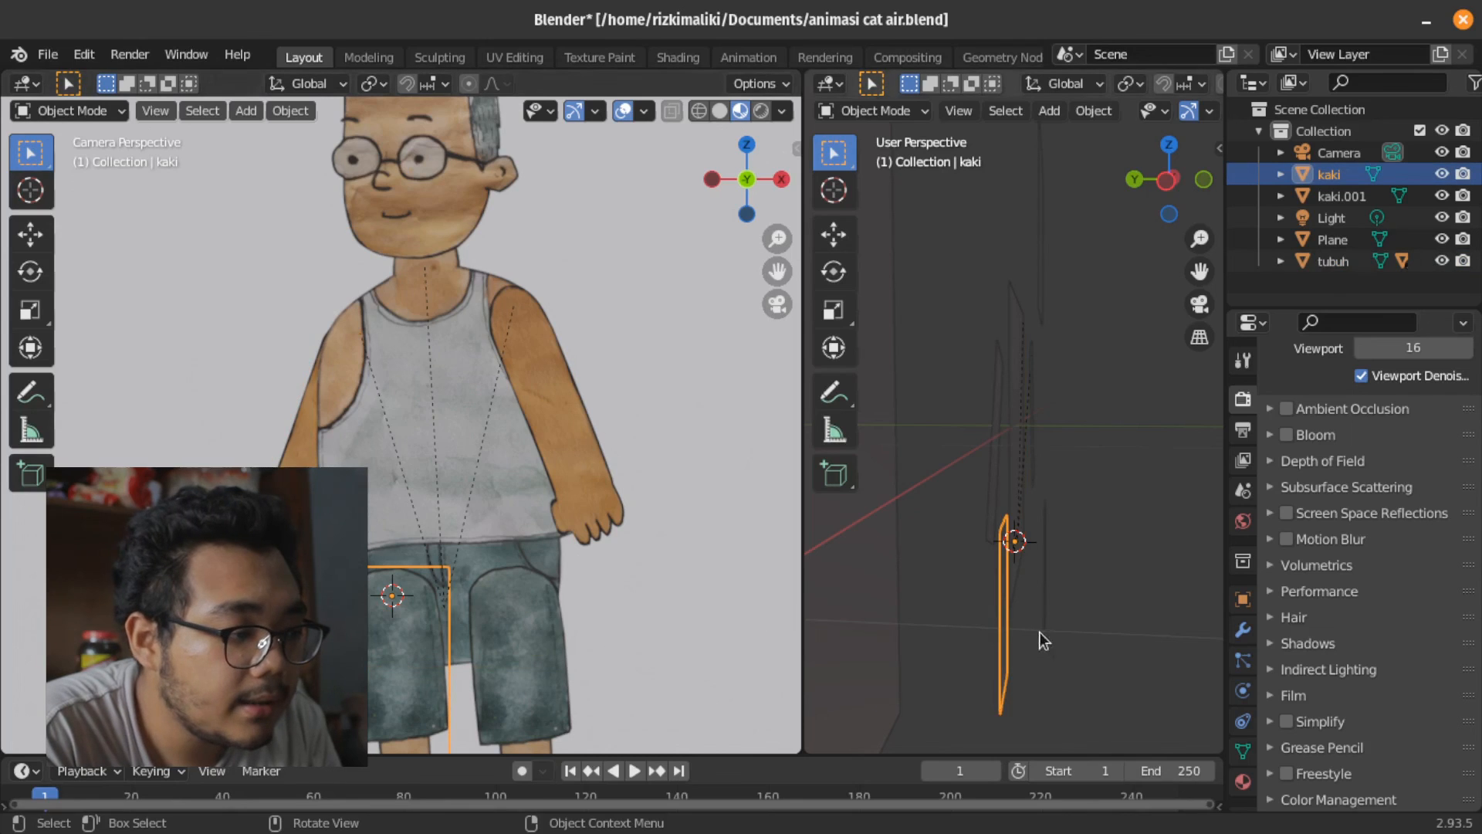
pyautogui.press('g')
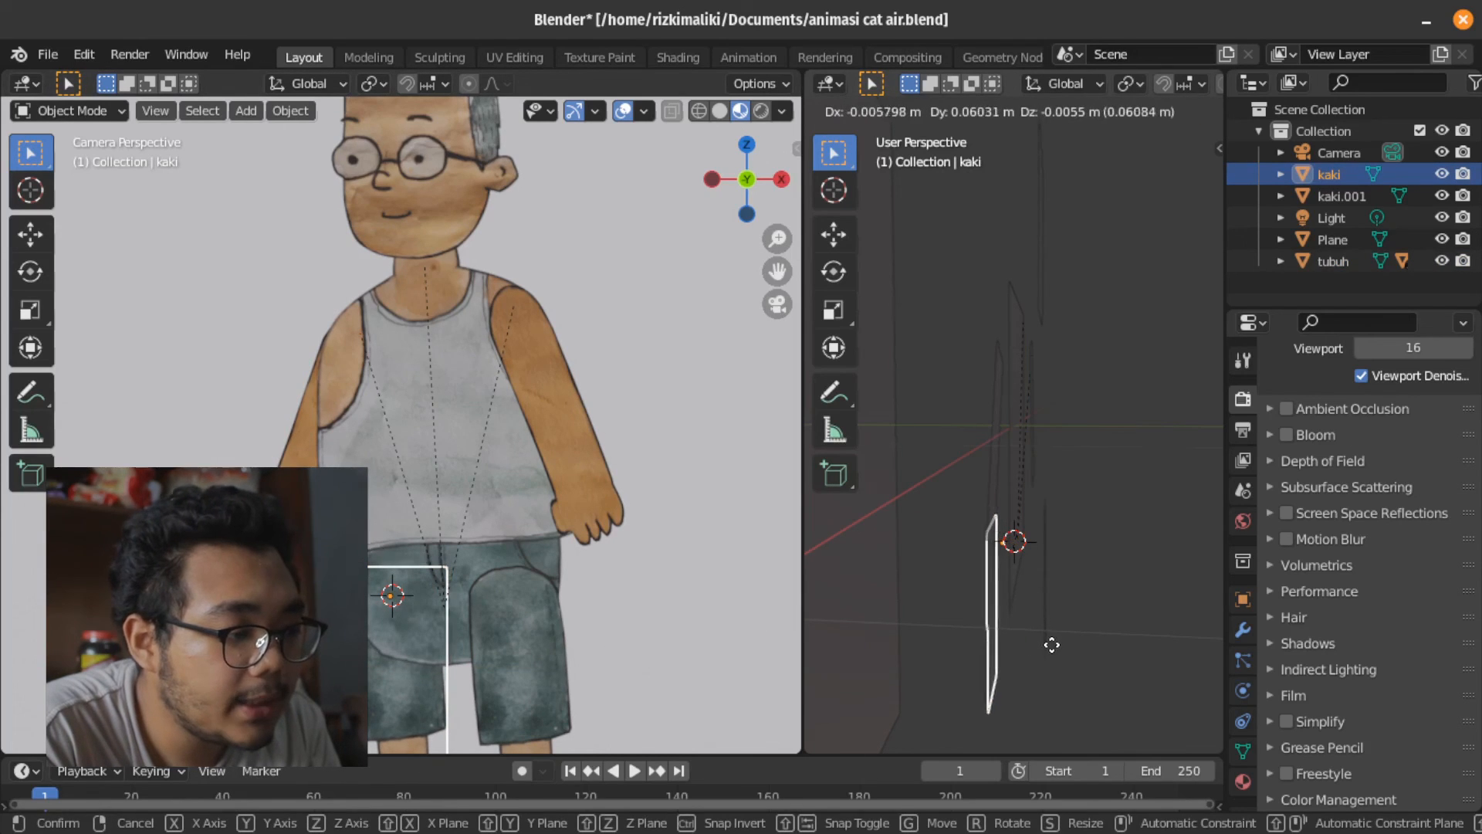
pyautogui.click(1049, 643)
pyautogui.keyDown('shift'); pyautogui.click(433, 628); pyautogui.keyUp('shift')
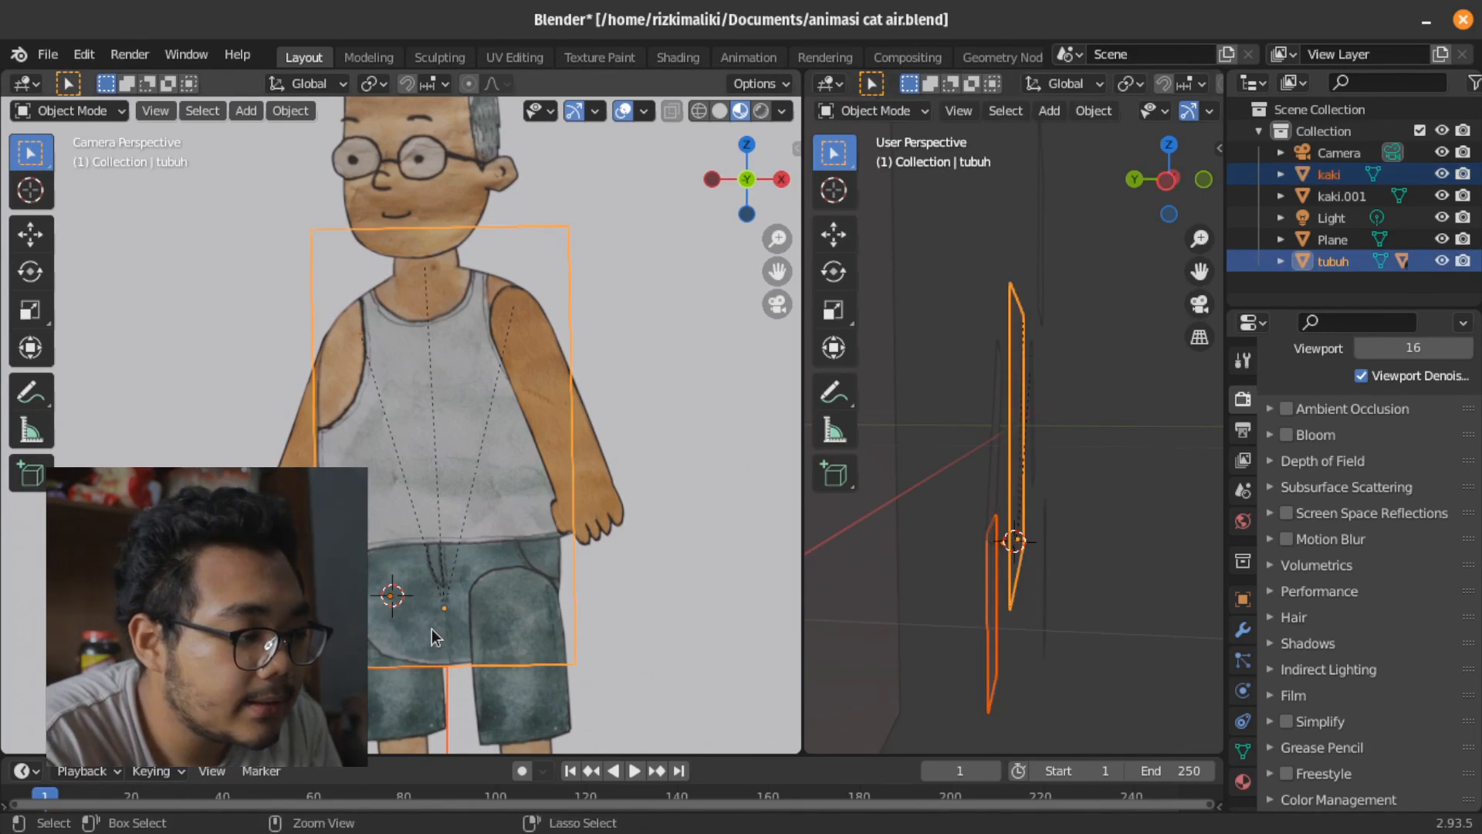
pyautogui.hotkey('ctrl', 'p')
pyautogui.click(432, 628)
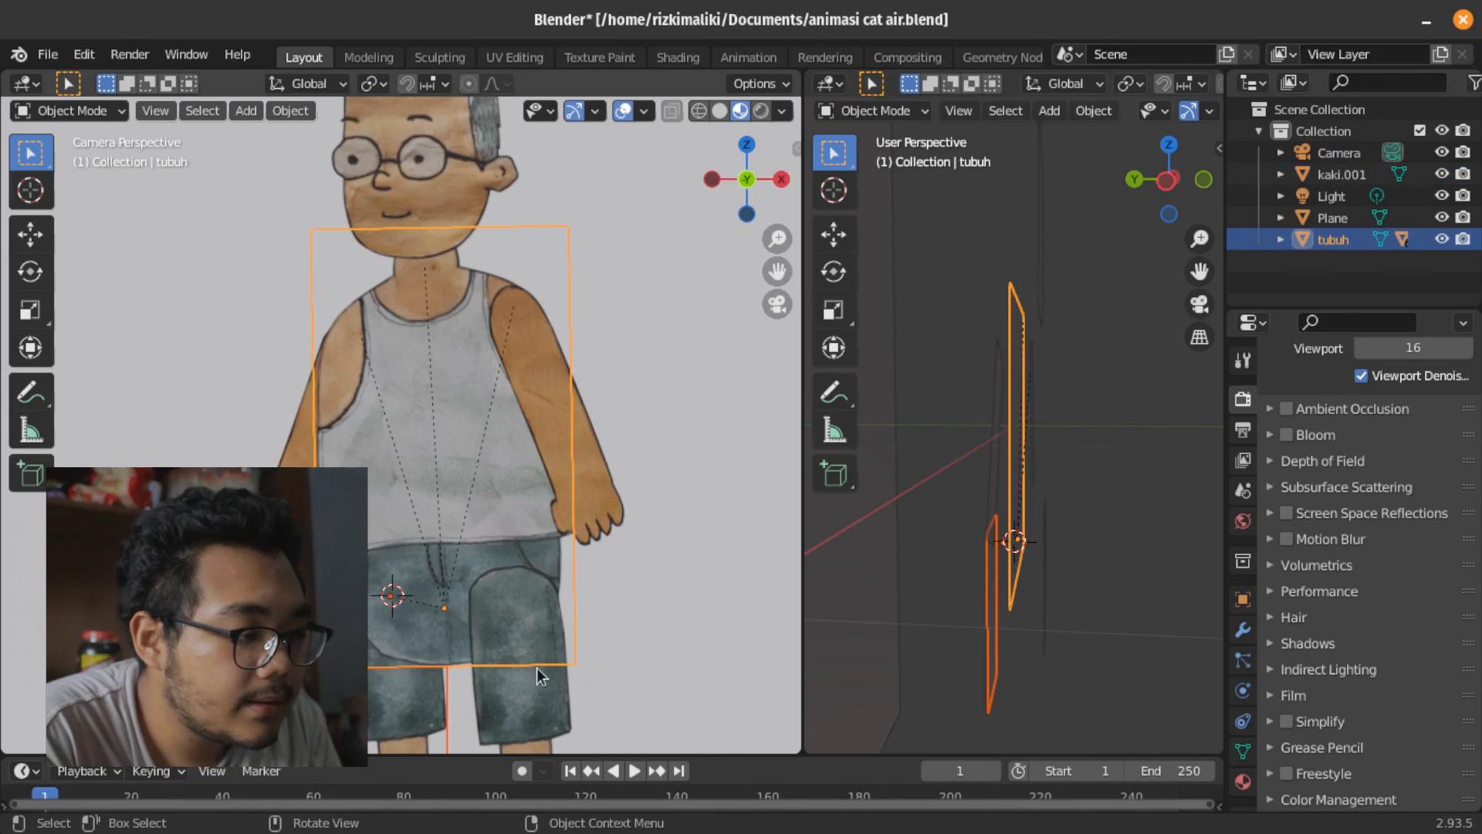
# Select the front leg plane "kaki.001", add the torso plane as the active object, and parent the leg to it
pyautogui.click(532, 676)
pyautogui.keyDown('shift'); pyautogui.click(446, 613); pyautogui.keyUp('shift')
pyautogui.hotkey('ctrl', 'p')
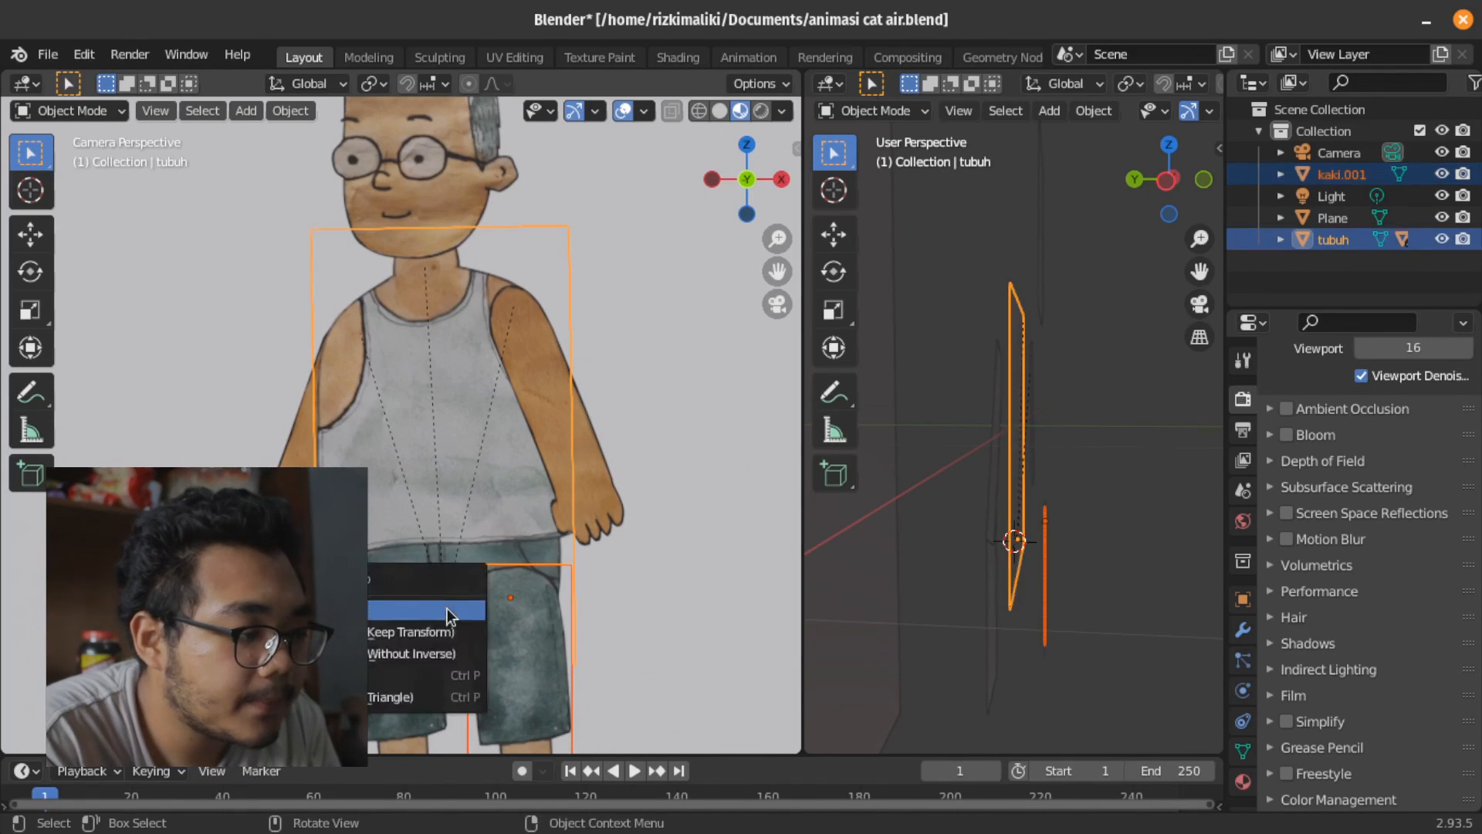
pyautogui.click(447, 613)
# Test moving the torso plane with the head and all limbs parented, and test rotating the head separately
pyautogui.scroll(-3, 545, 526)
pyautogui.click(602, 573)
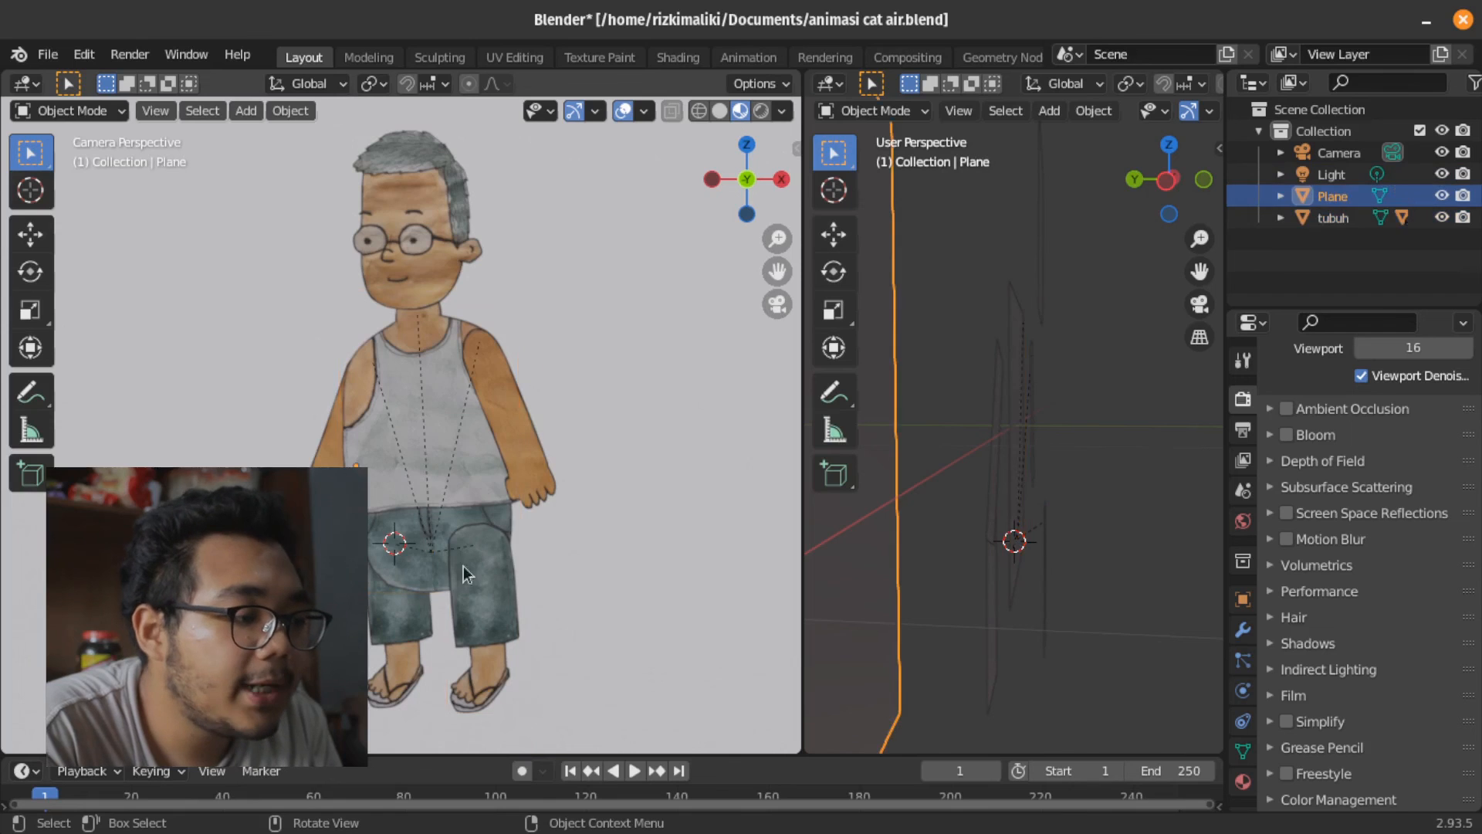
pyautogui.click(429, 582)
pyautogui.press('g')
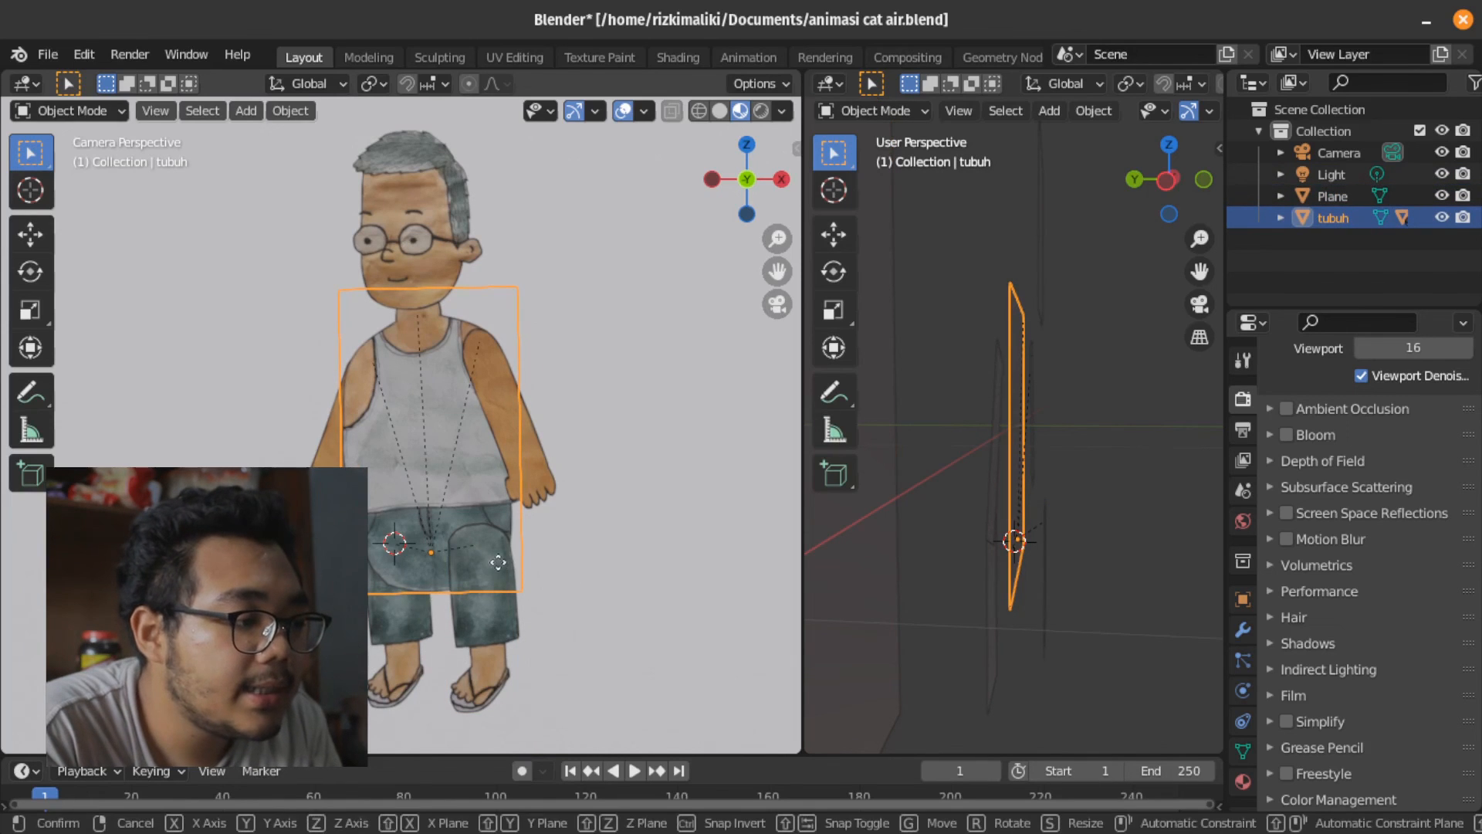
pyautogui.rightClick(509, 499)
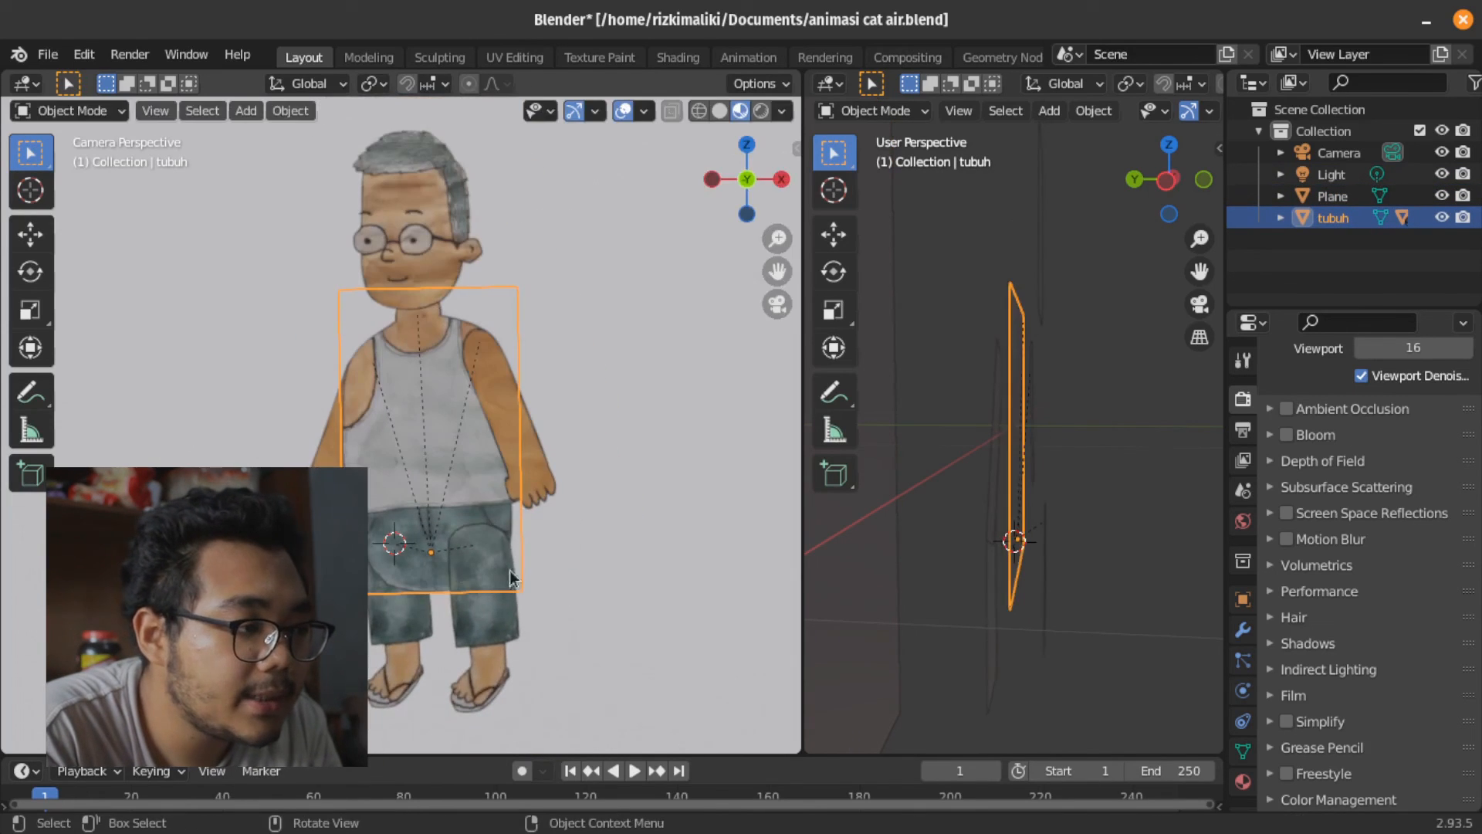
pyautogui.press('g')
pyautogui.click(500, 482)
pyautogui.click(407, 221)
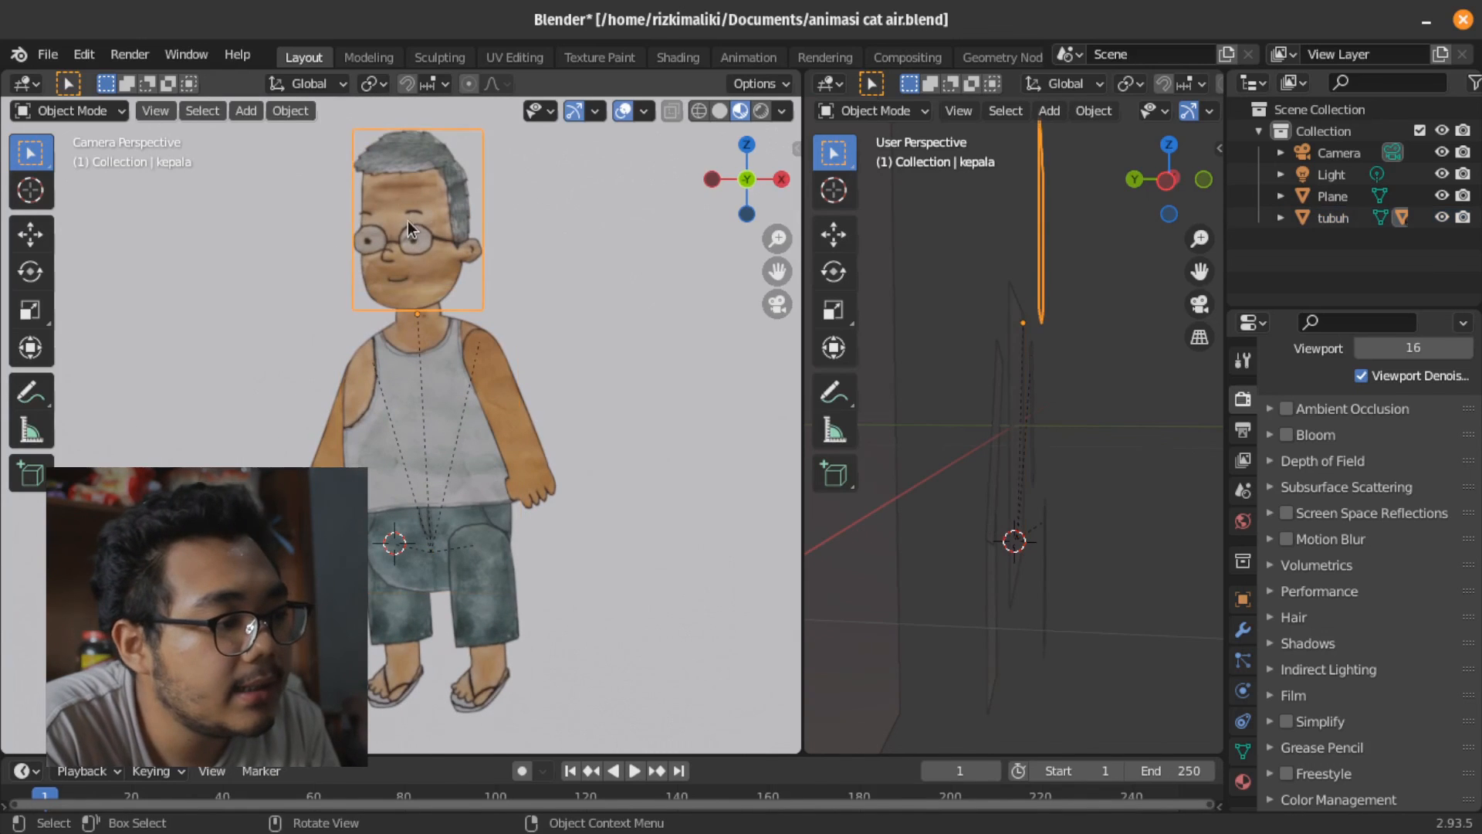
pyautogui.press('r')
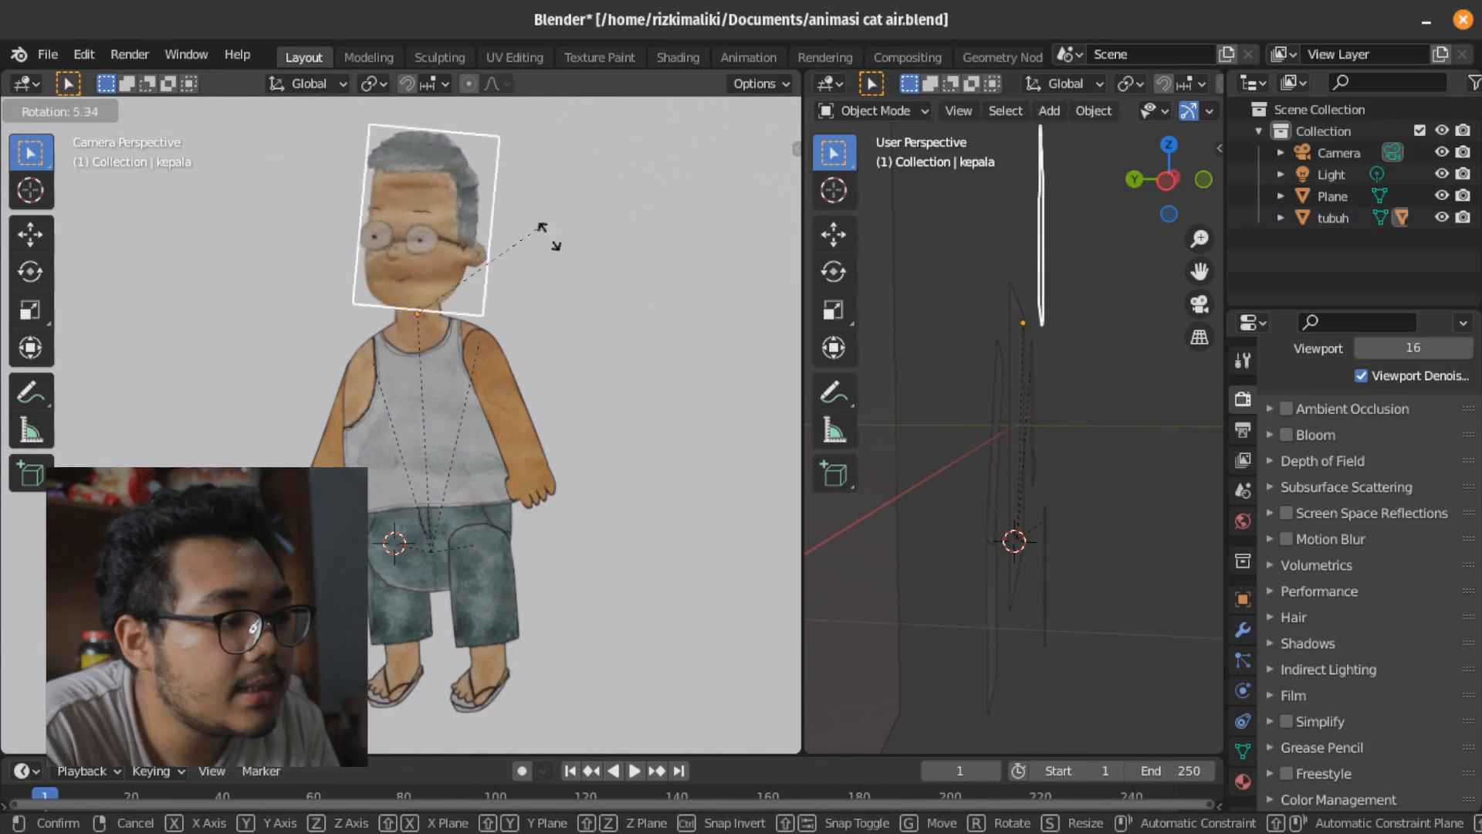
pyautogui.rightClick(513, 212)
# Test scaling the torso plane along the X axis and rotating it, cancelling each transform
pyautogui.click(455, 447)
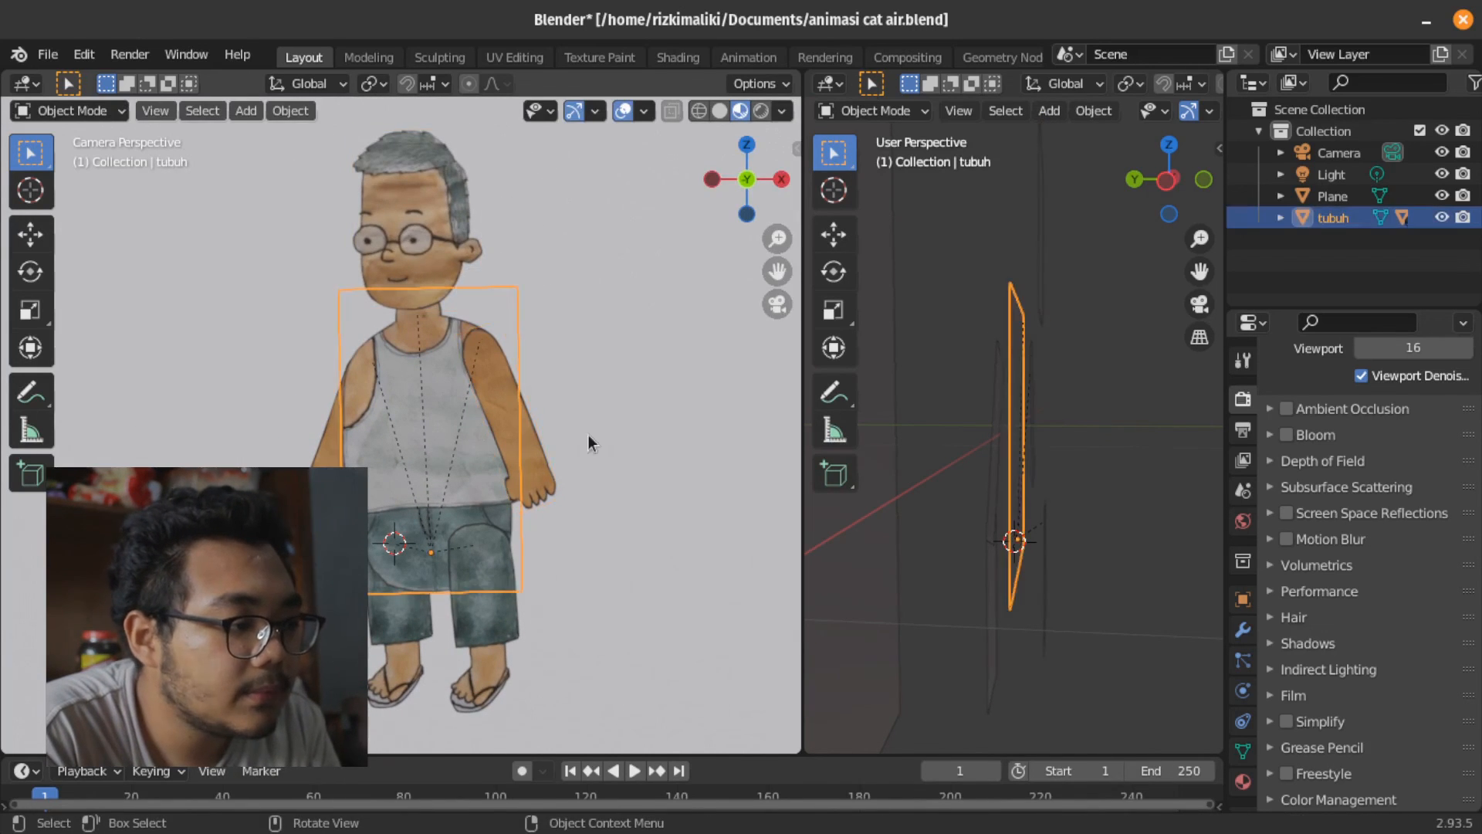
pyautogui.press('s')
pyautogui.press('x')
pyautogui.rightClick(532, 463)
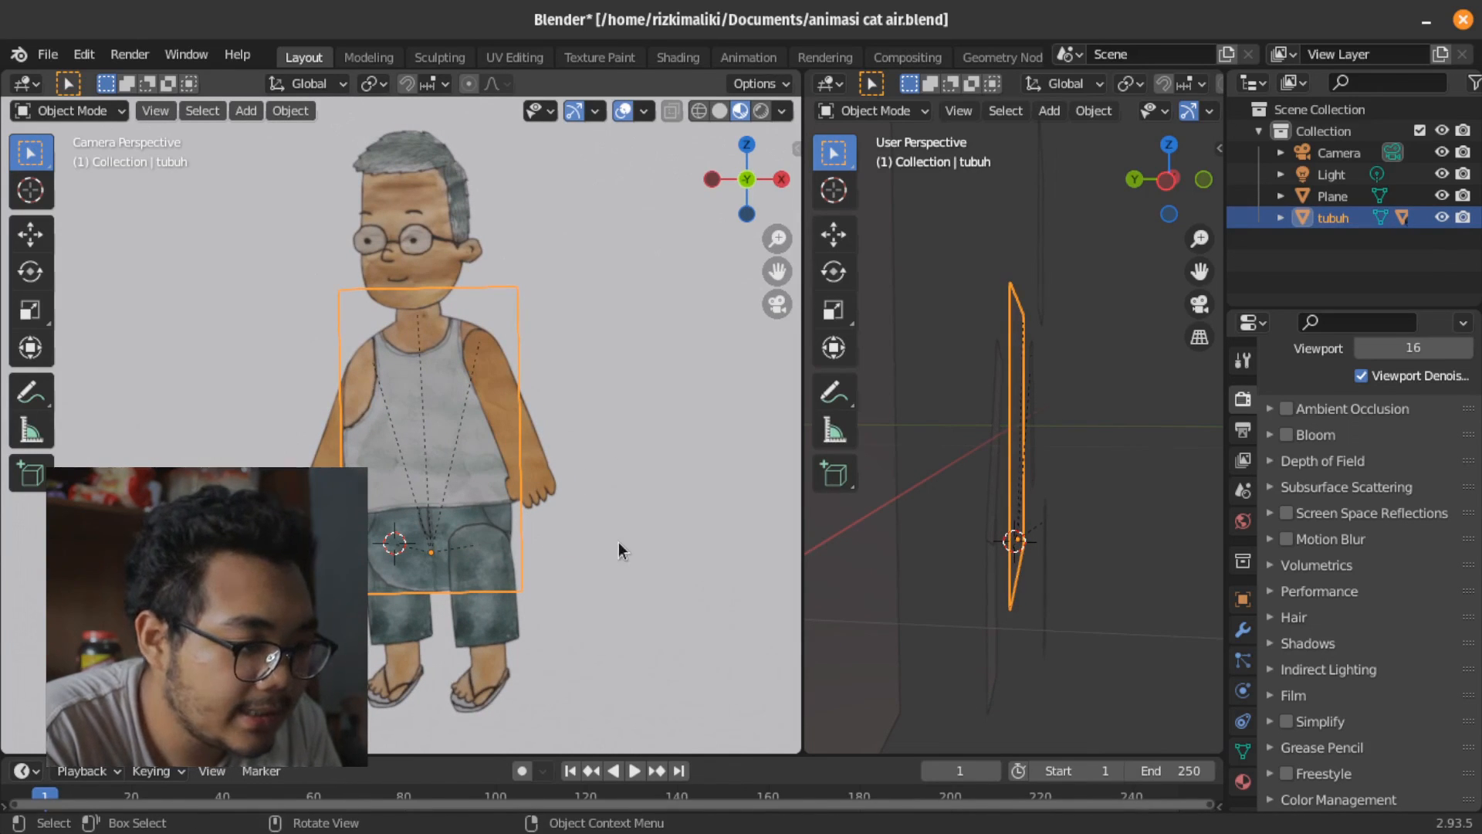
pyautogui.press('r')
pyautogui.rightClick(609, 525)
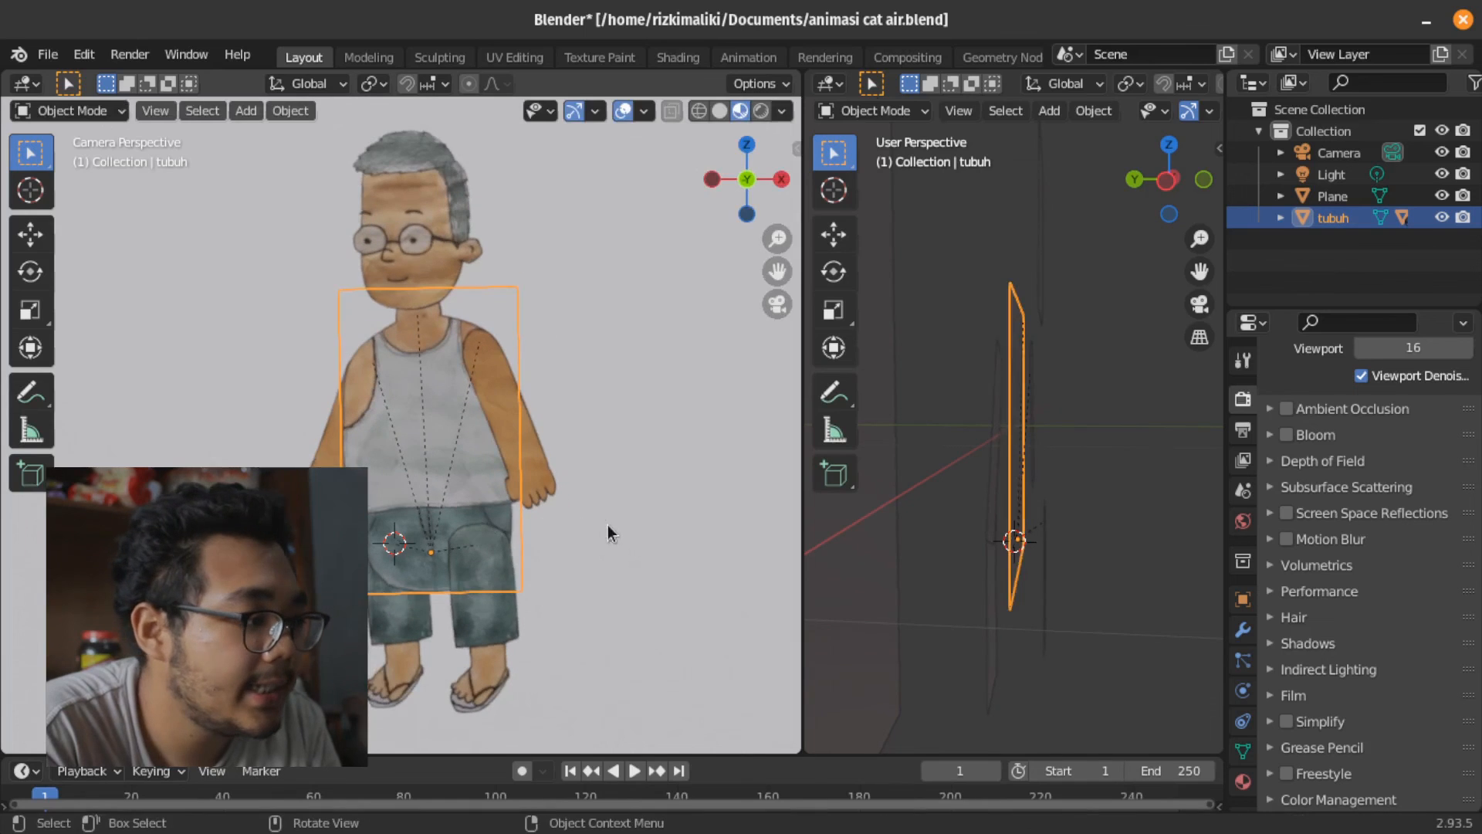
pyautogui.click(31, 309)
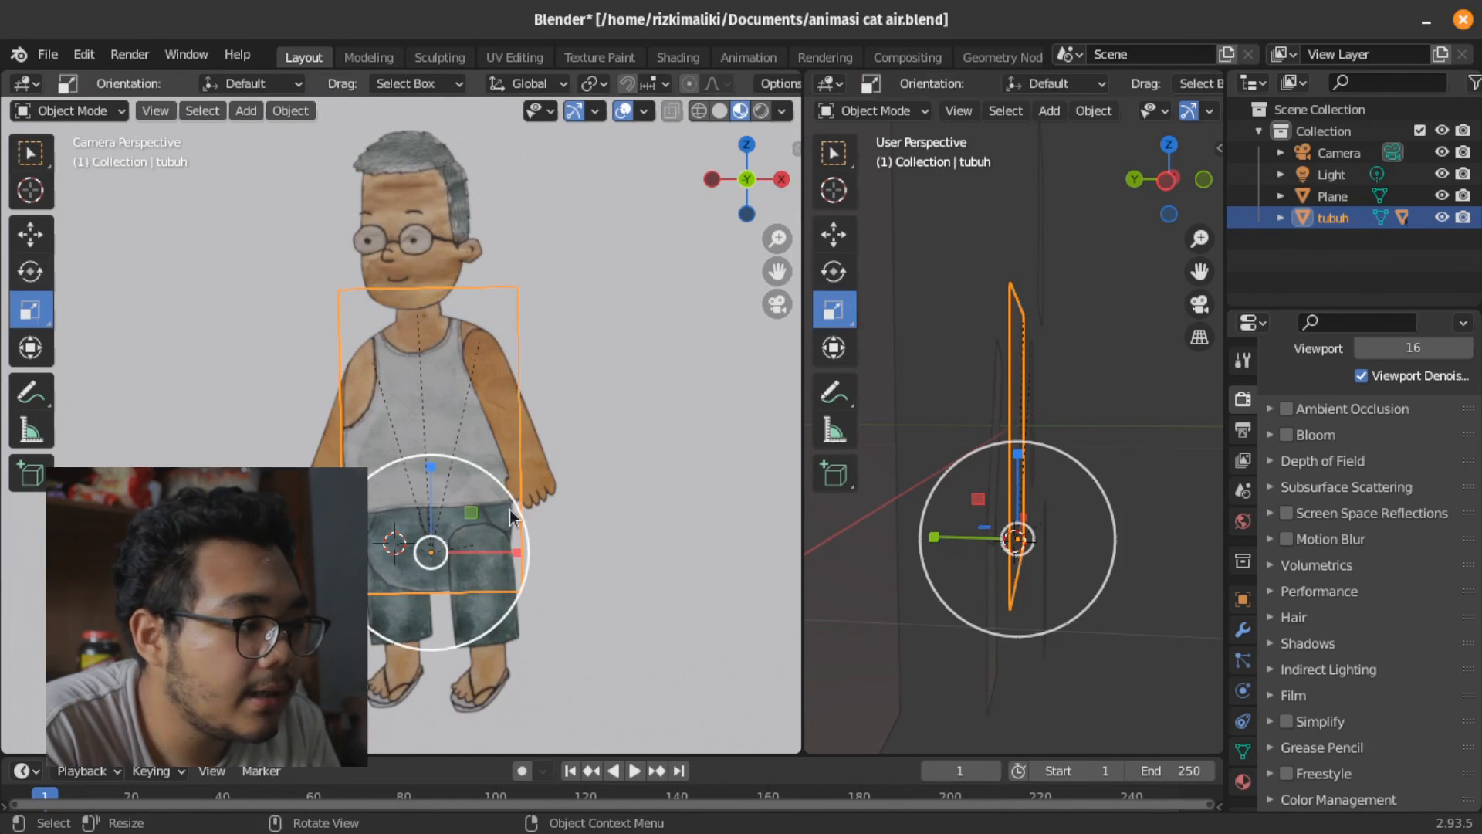
pyautogui.click(30, 347)
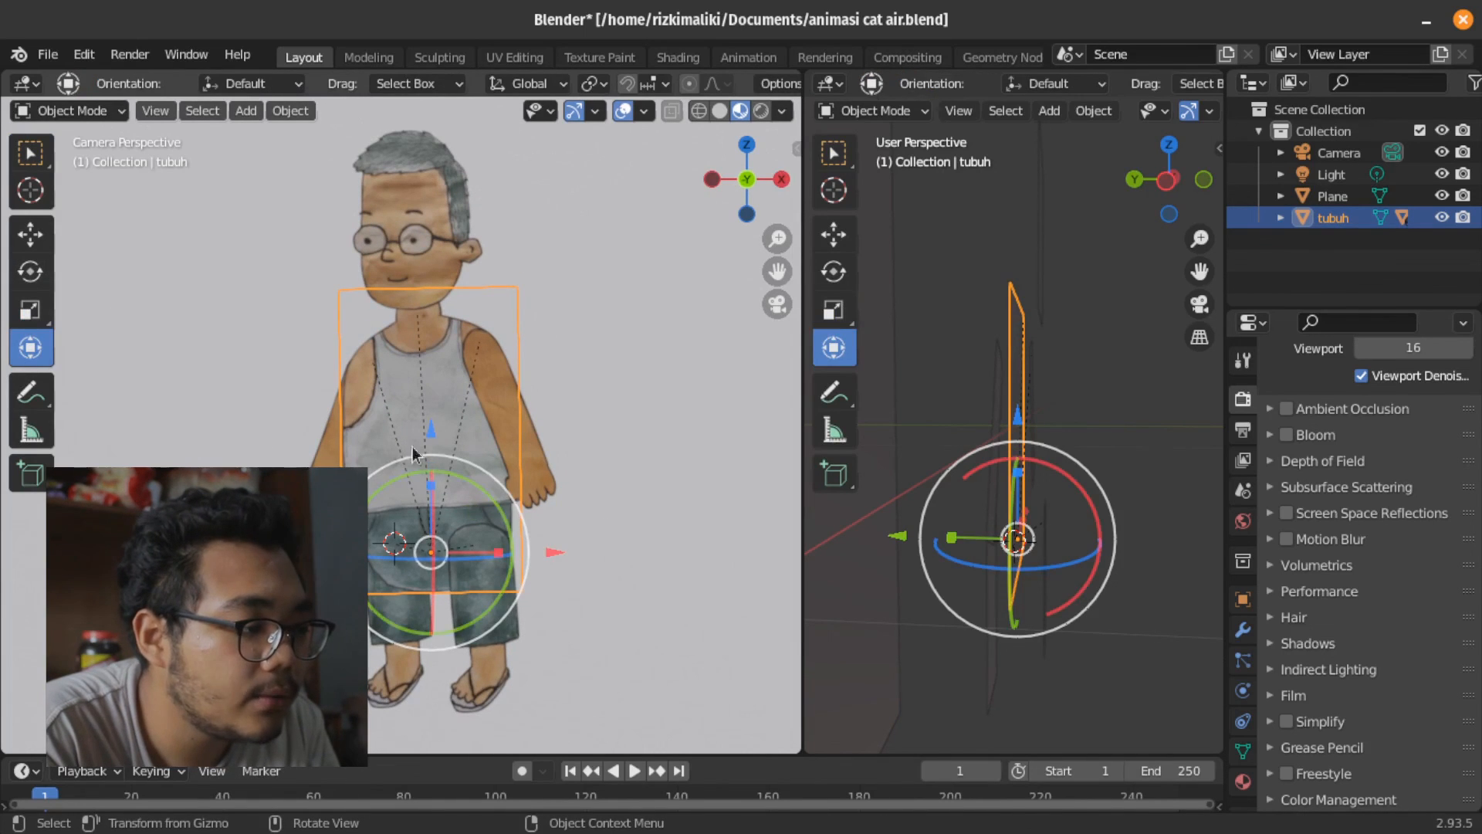
pyautogui.click(31, 153)
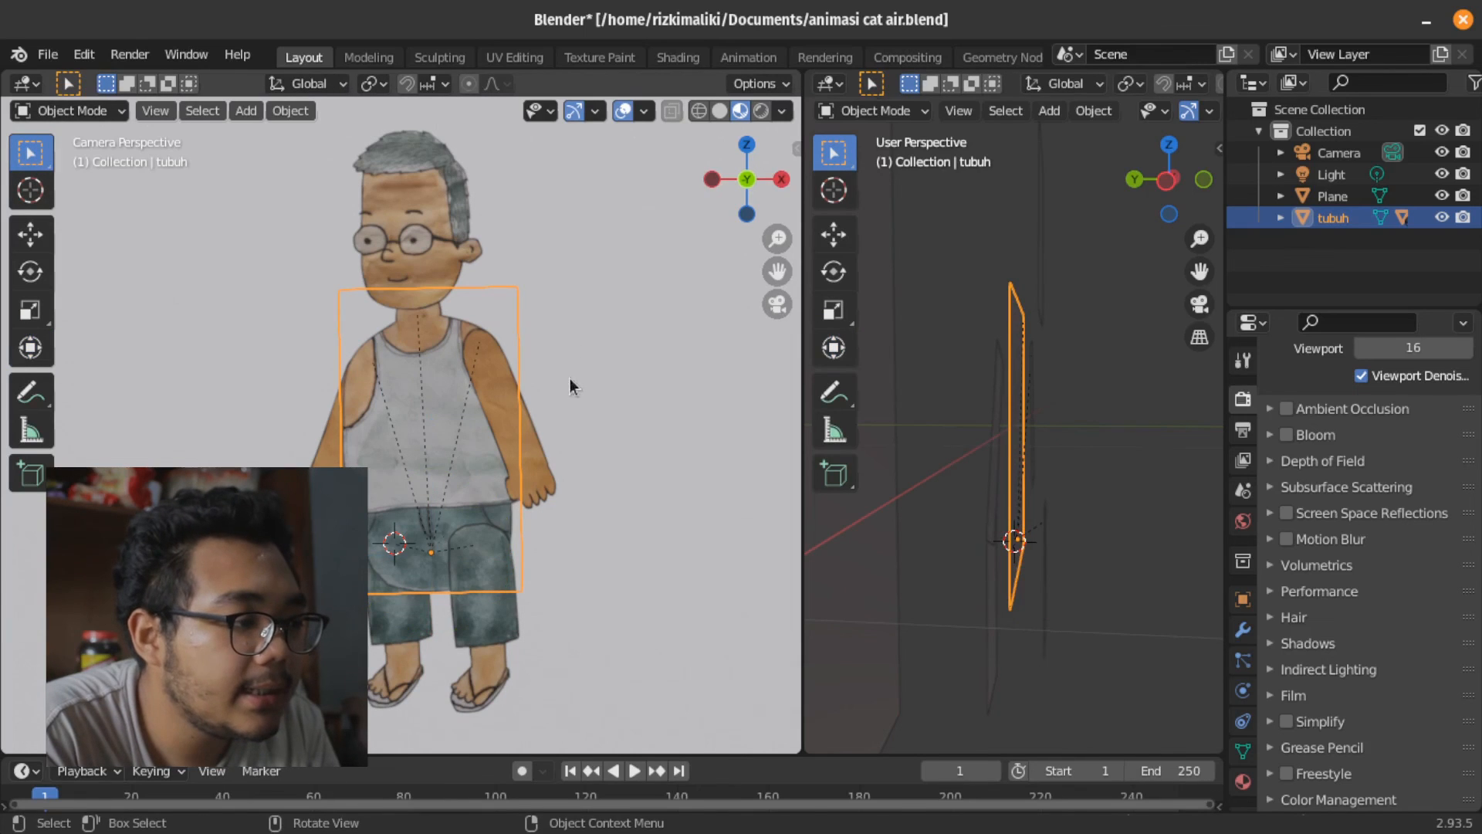
# Test squashing the whole parented character by scaling the torso plane along X and along Z, cancelling each scale
pyautogui.press('s')
pyautogui.press('x')
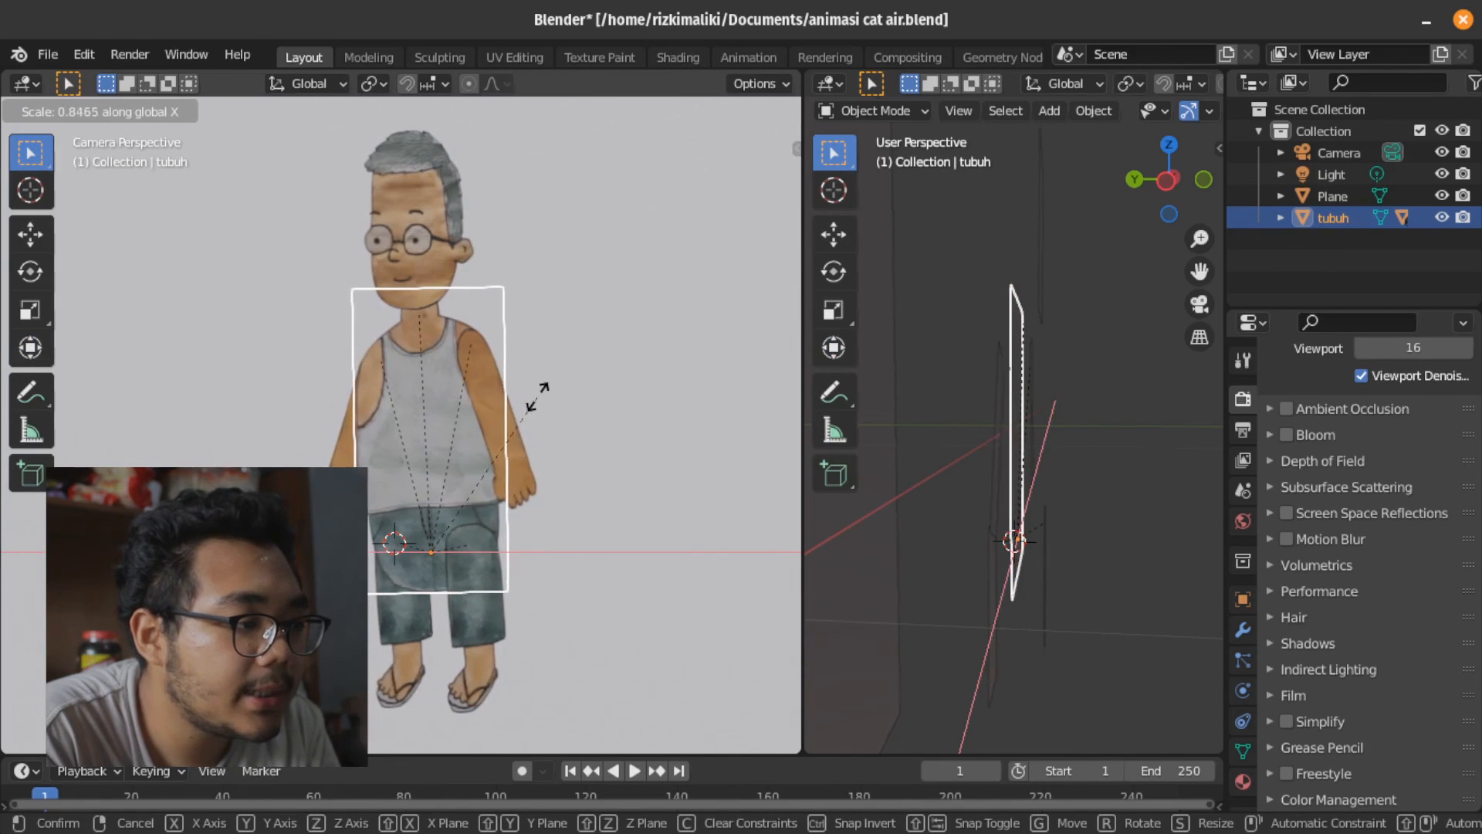
pyautogui.rightClick(534, 397)
pyautogui.press('s')
pyautogui.press('x')
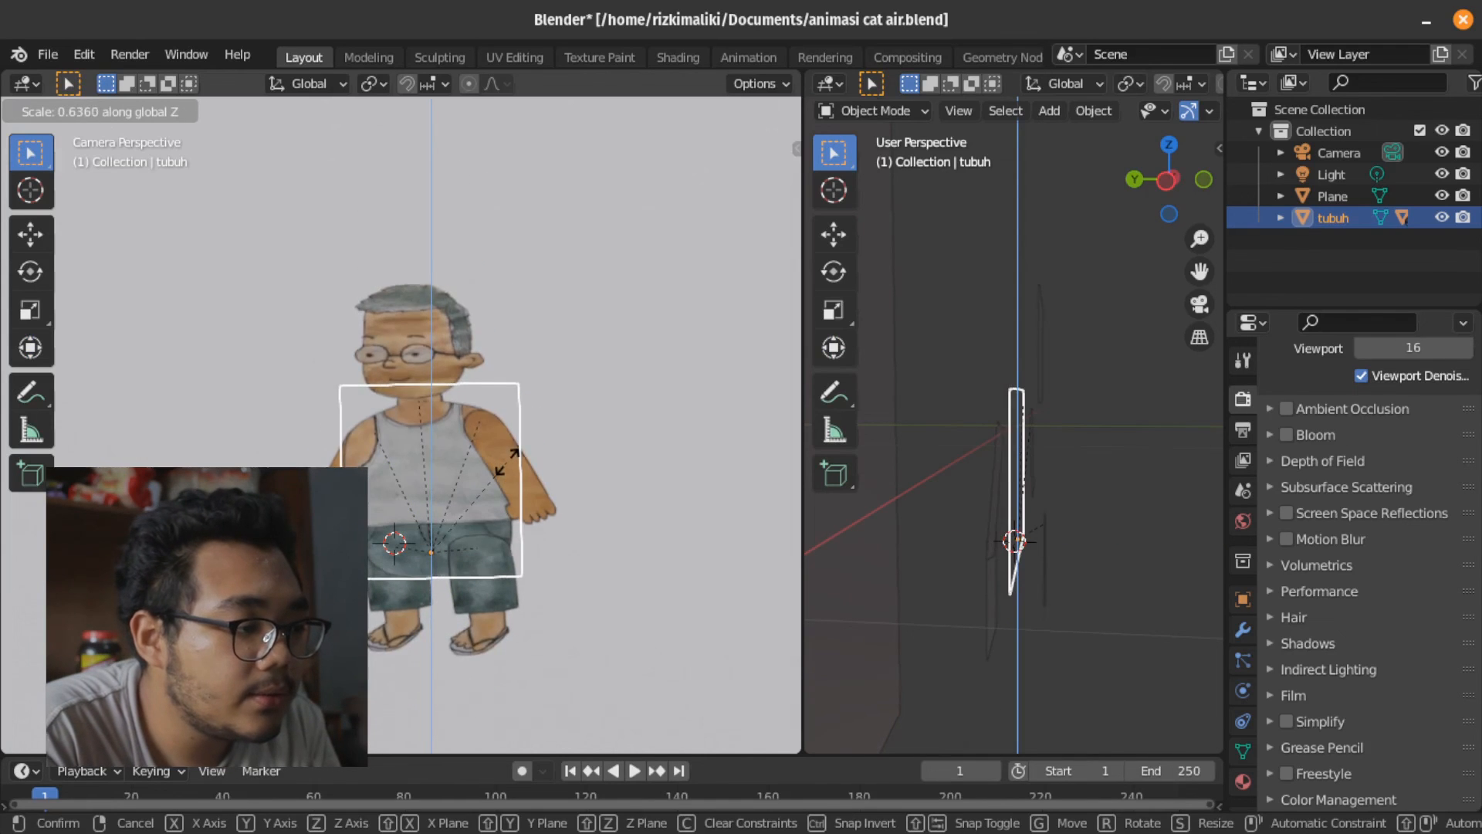
pyautogui.press('z')
pyautogui.rightClick(529, 439)
# Switch the camera viewport to Rendered shading and render the current frame as an image
pyautogui.scroll(-2, 614, 474)
pyautogui.click(619, 476)
pyautogui.press('z')
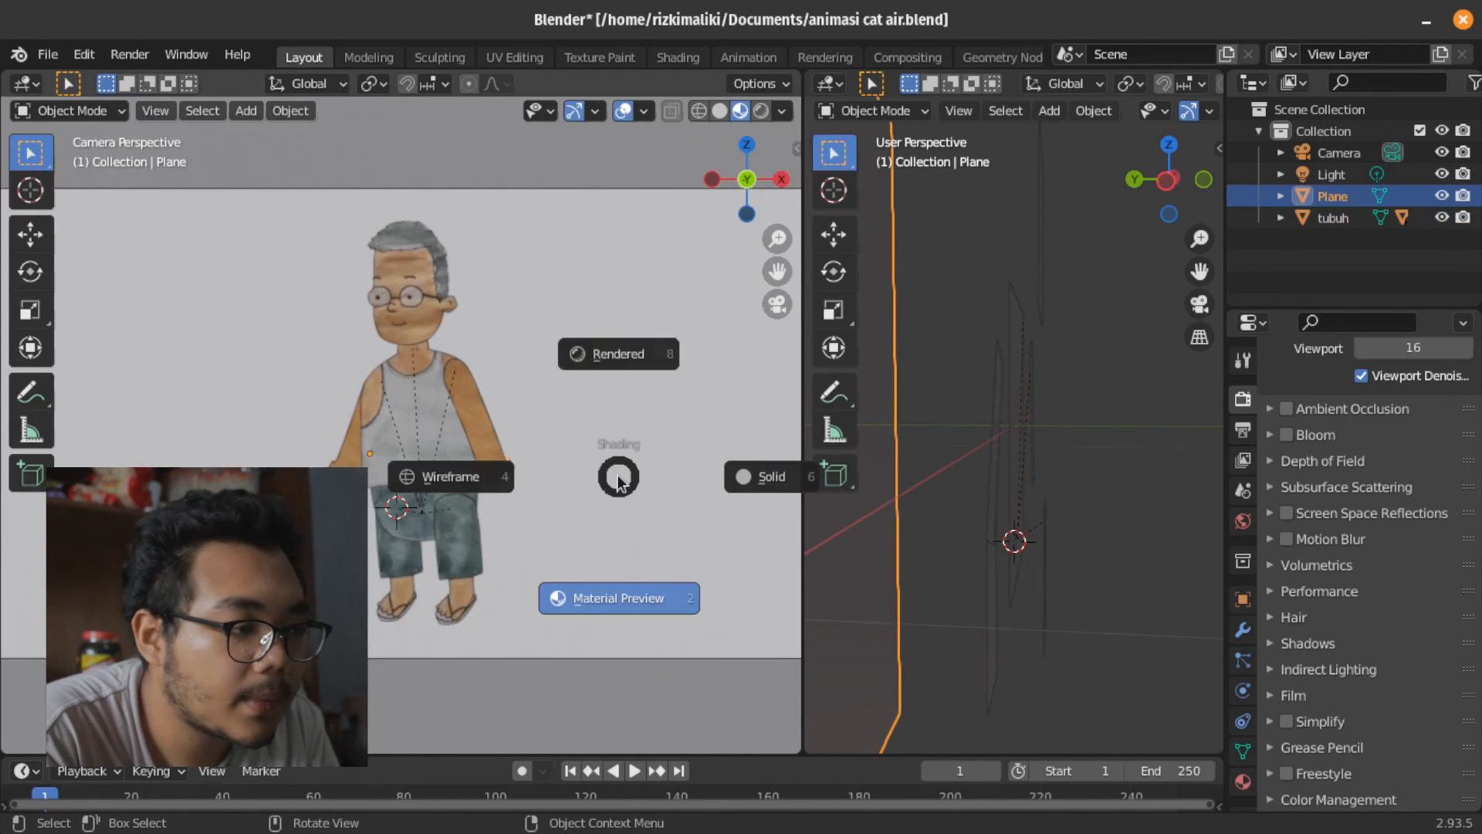
pyautogui.click(617, 381)
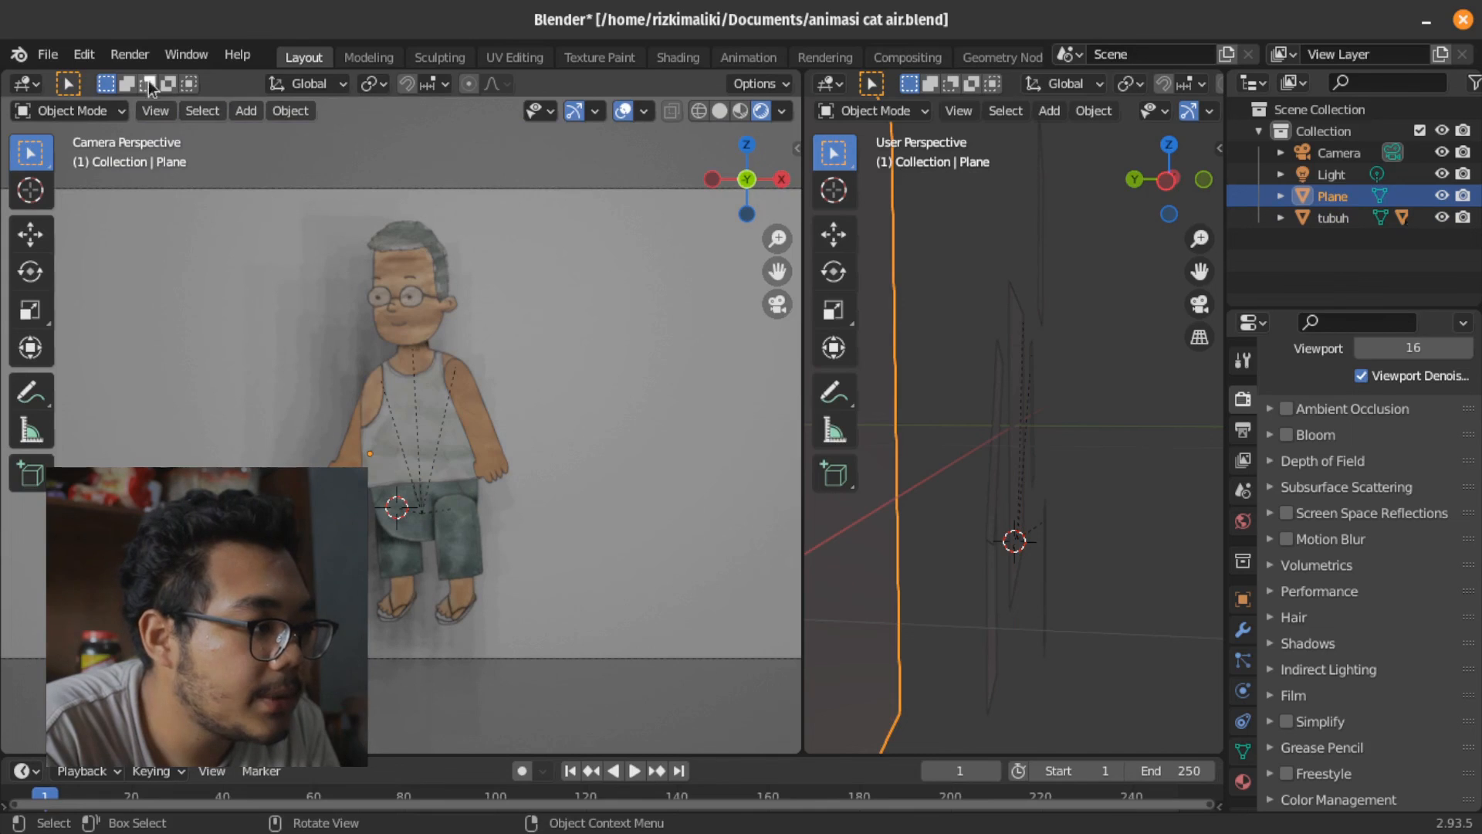
pyautogui.click(129, 54)
pyautogui.click(120, 80)
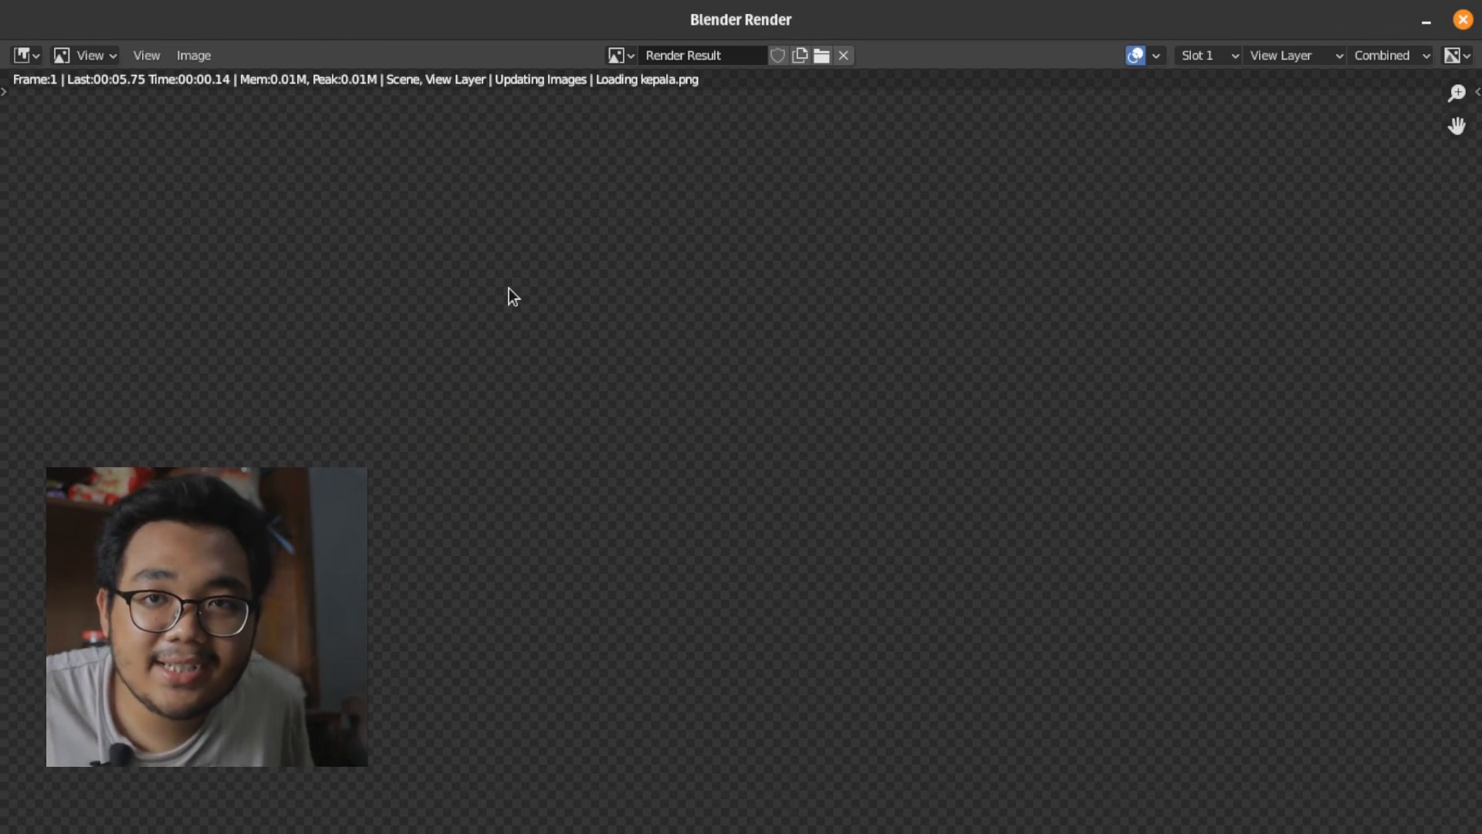